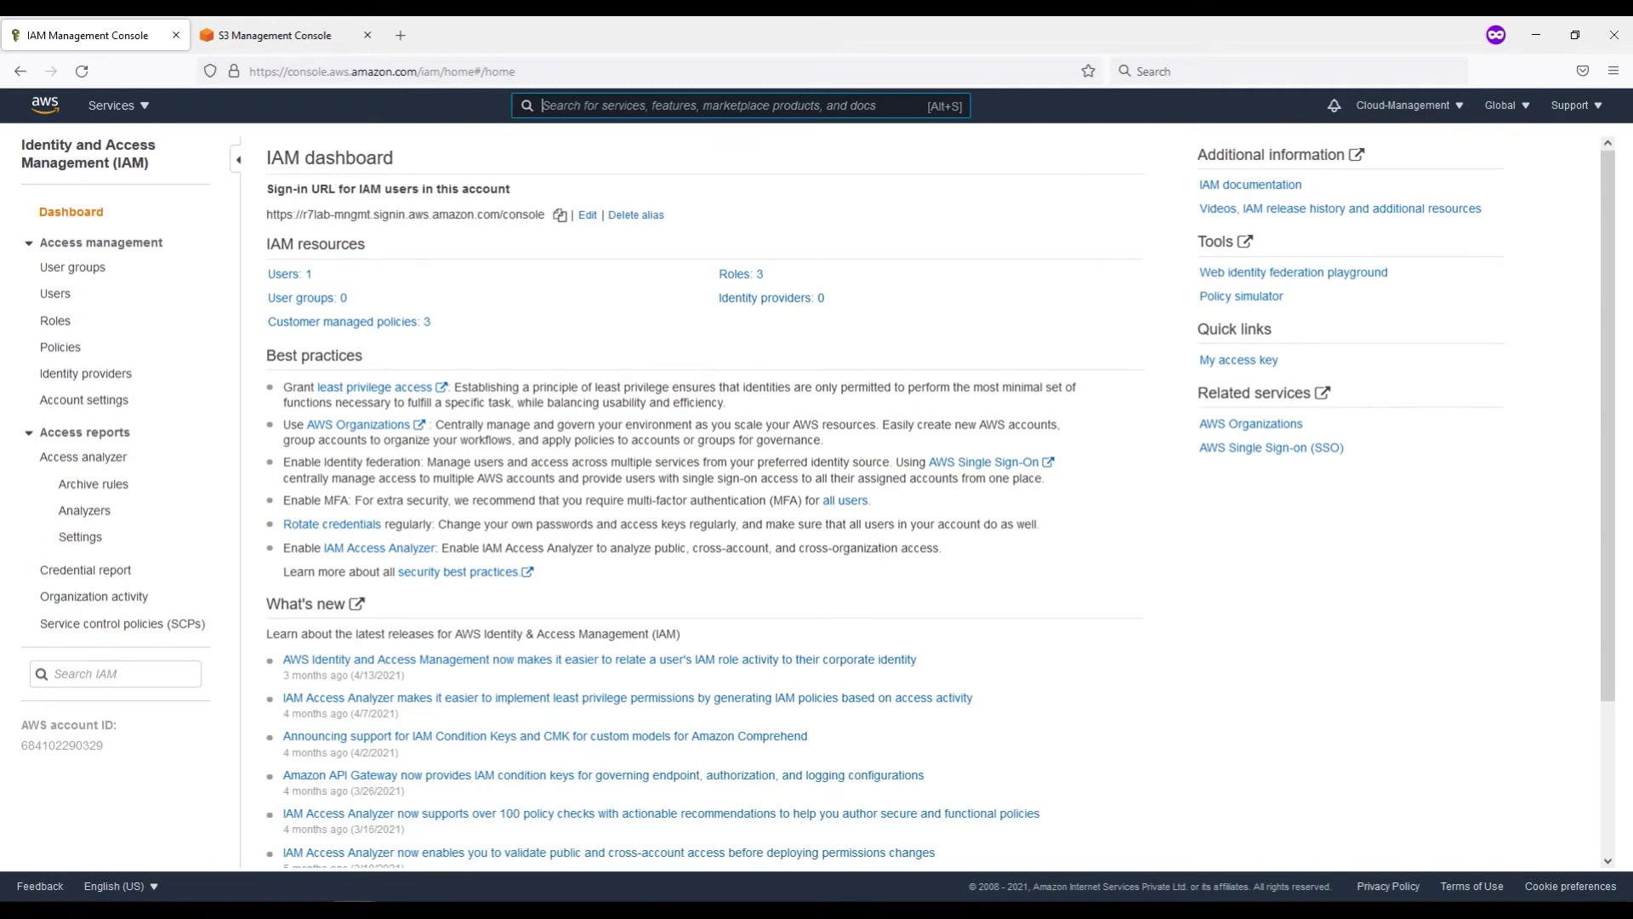
Step: Check the prod account's Users list, then open User groups in the management account
{"action": "left_click", "coordinate": [293, 844]}
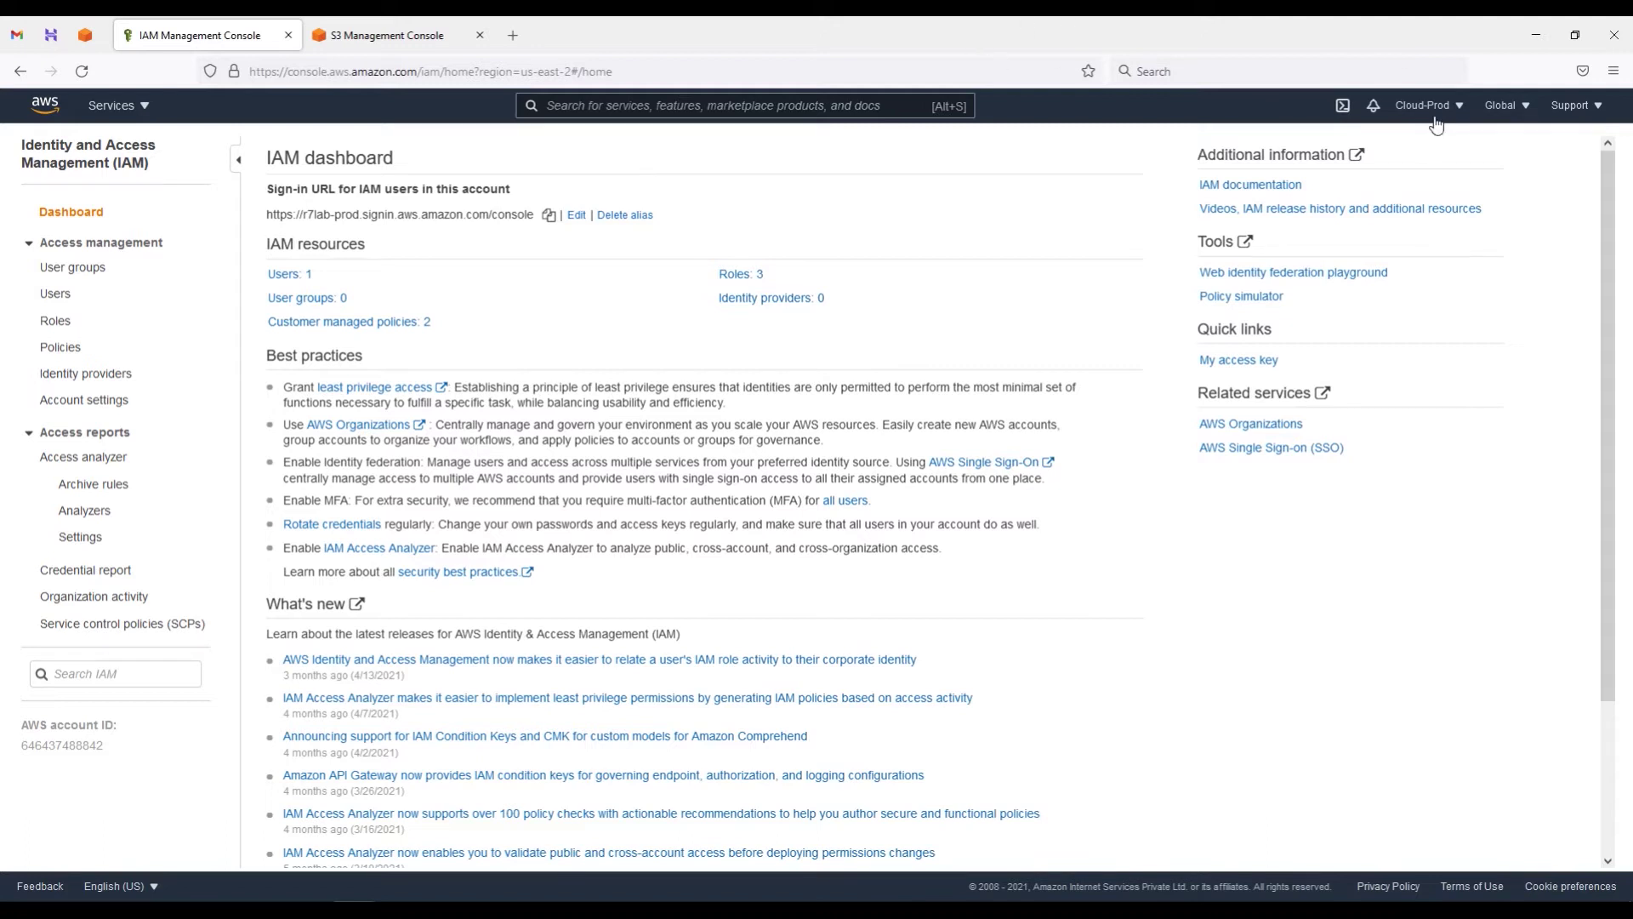
{"action": "left_click", "coordinate": [53, 294]}
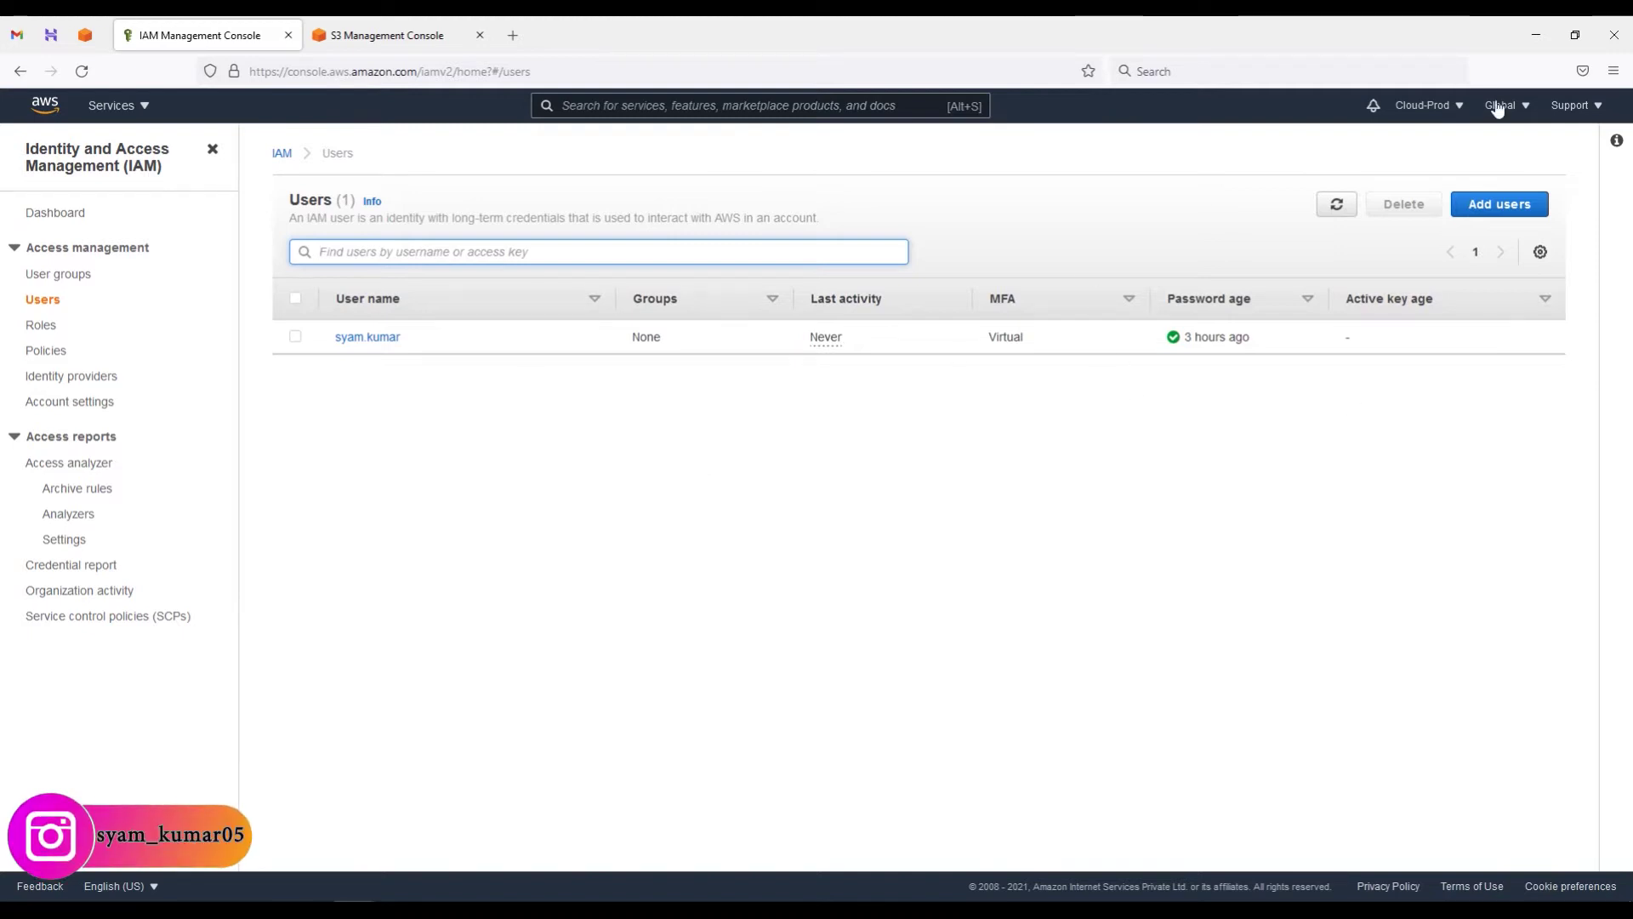
{"action": "left_click", "coordinate": [52, 213]}
{"action": "left_click", "coordinate": [447, 830]}
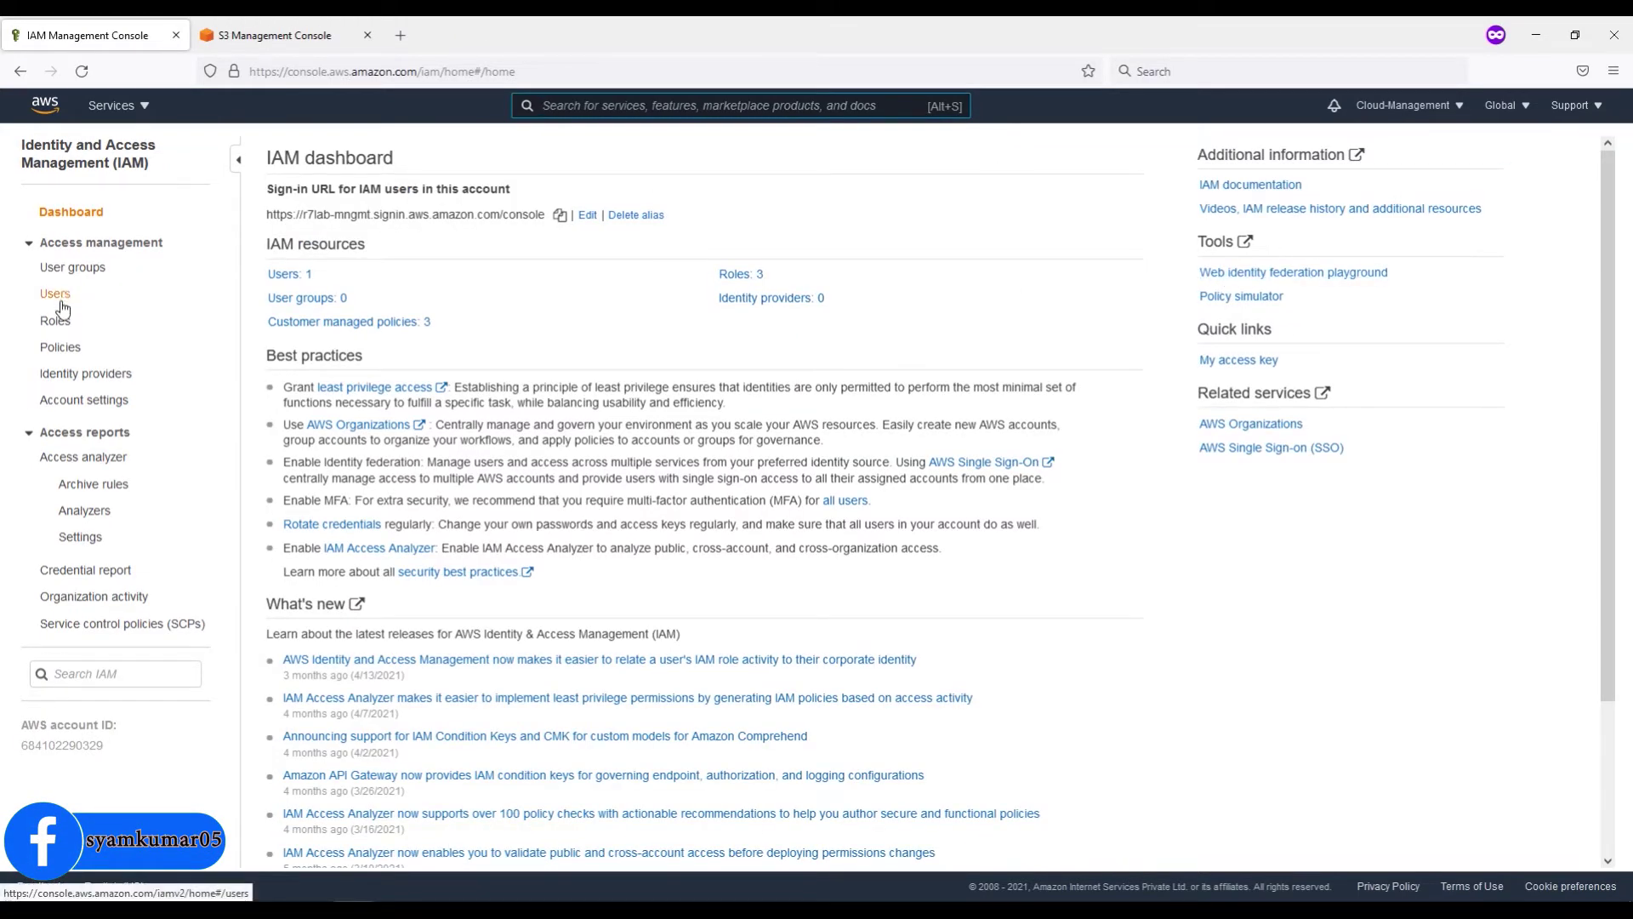
{"action": "left_click", "coordinate": [71, 271]}
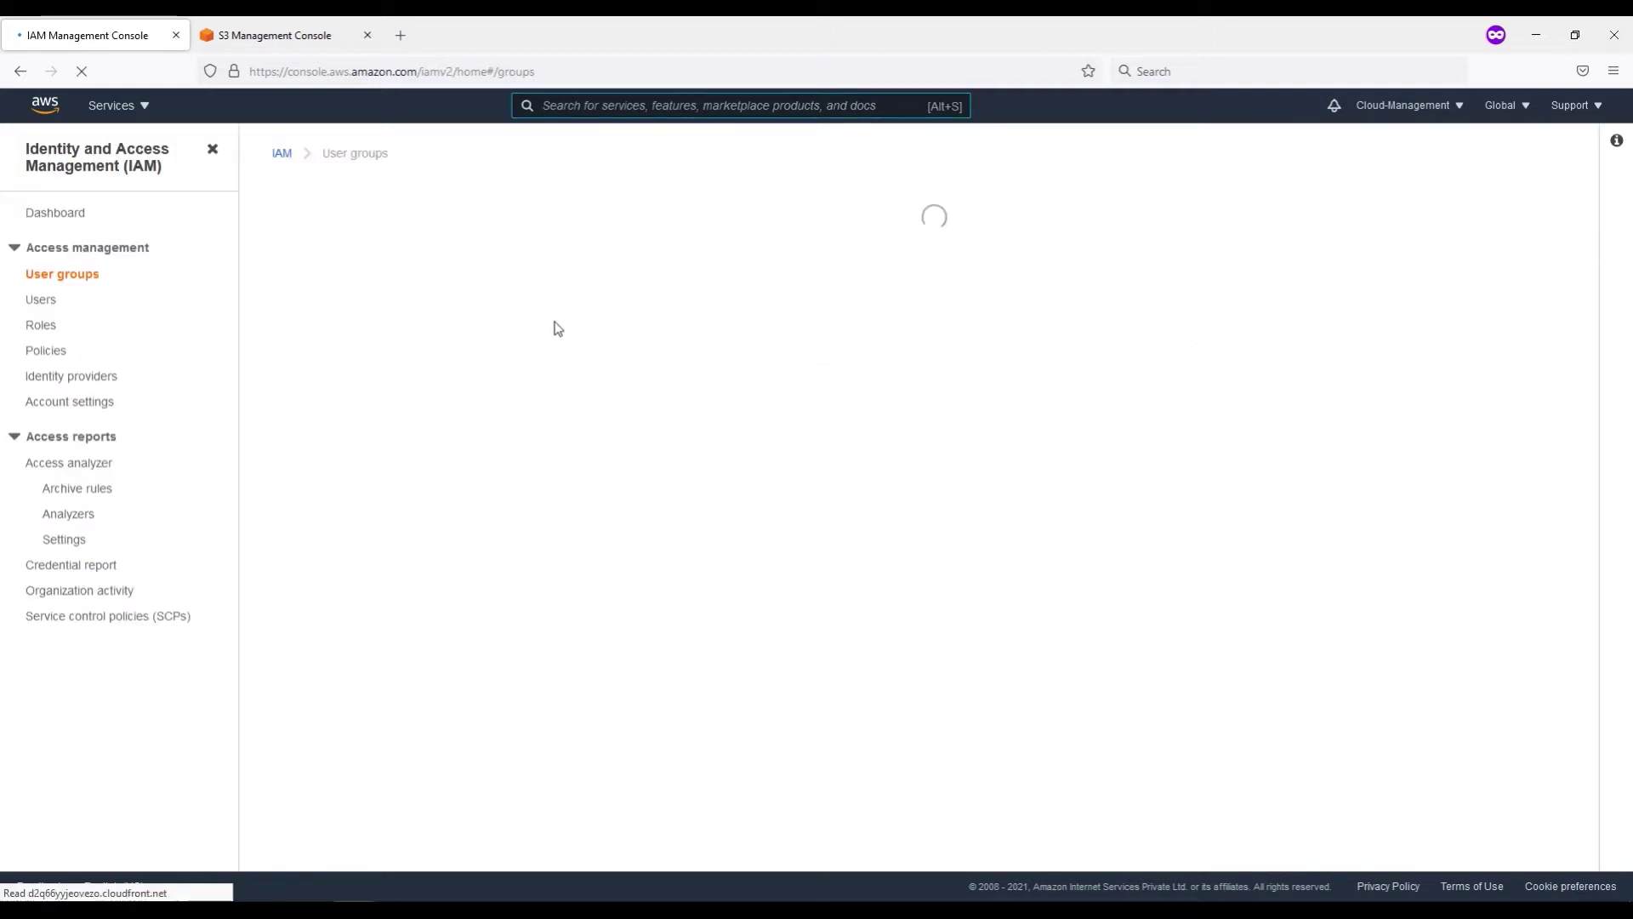
Step: Start a new group named ReadOnlyGroup and filter policies for readonlyaccess
{"action": "left_click", "coordinate": [1469, 217]}
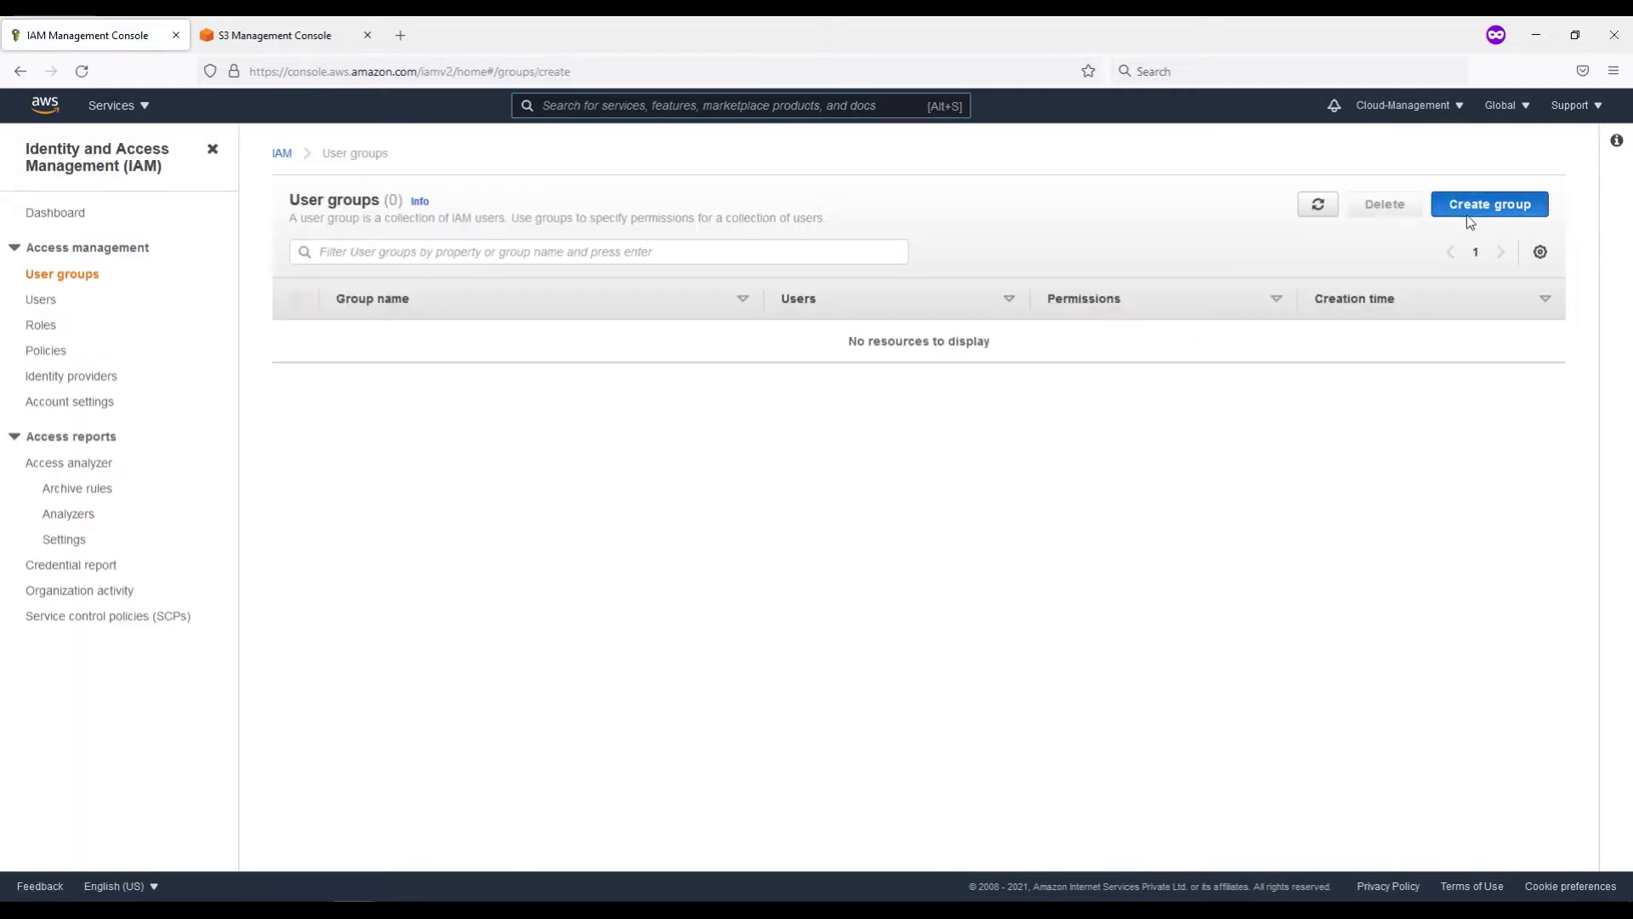
{"action": "left_click", "coordinate": [362, 337]}
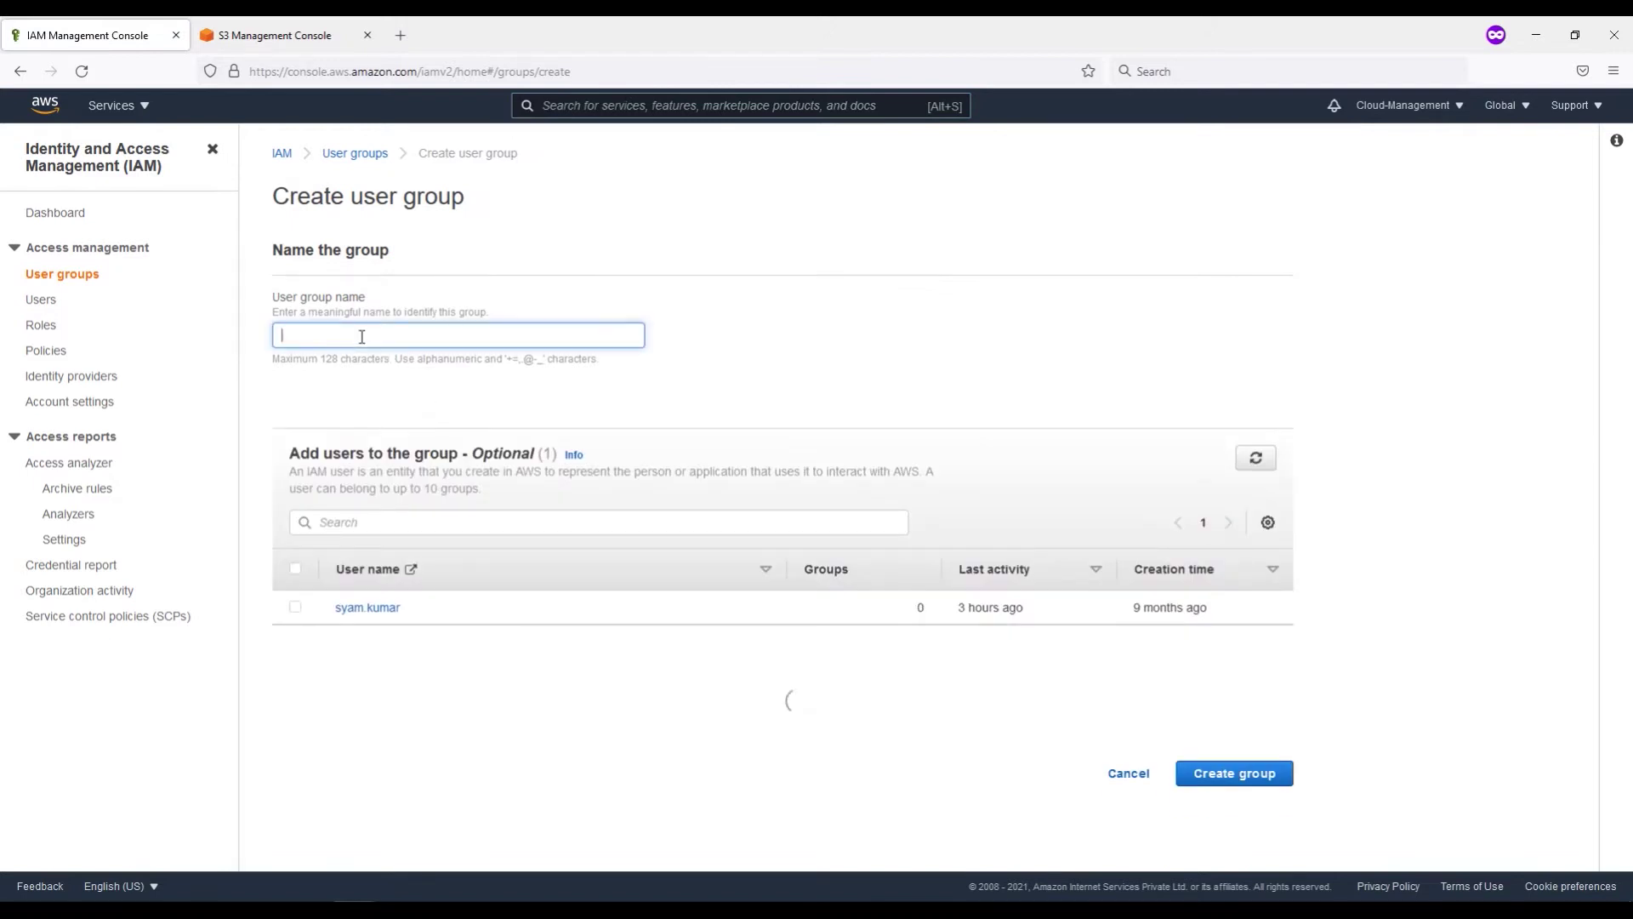
{"action": "type", "text": "ReadOnlyGroup"}
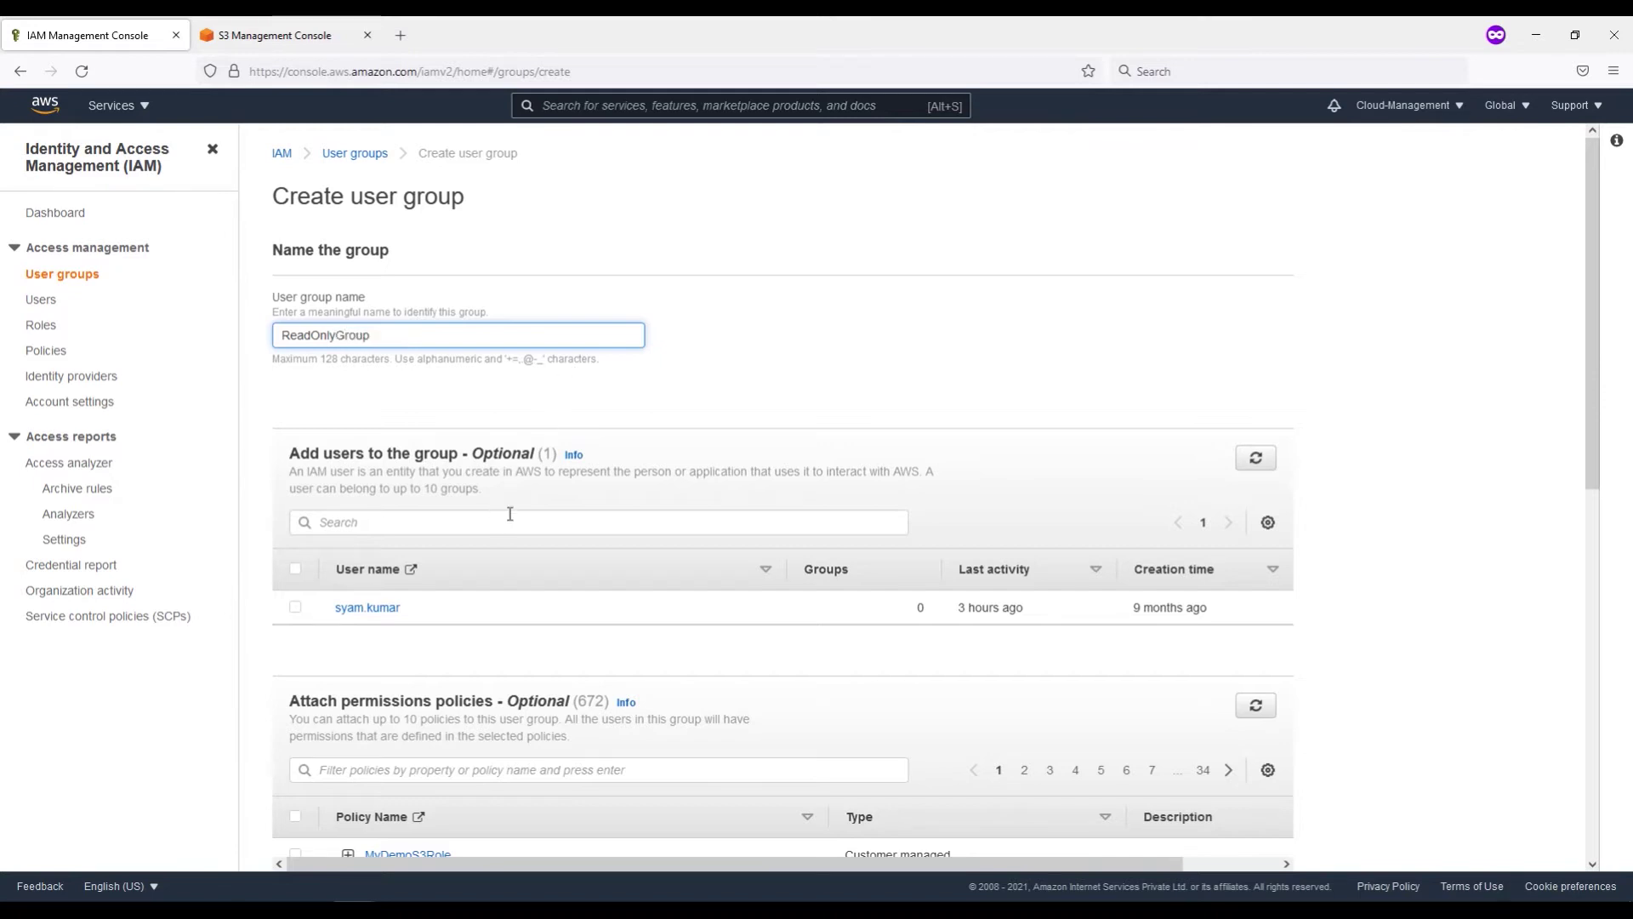
{"action": "scroll", "coordinate": [540, 631], "scroll_direction": "down", "scroll_amount": 1}
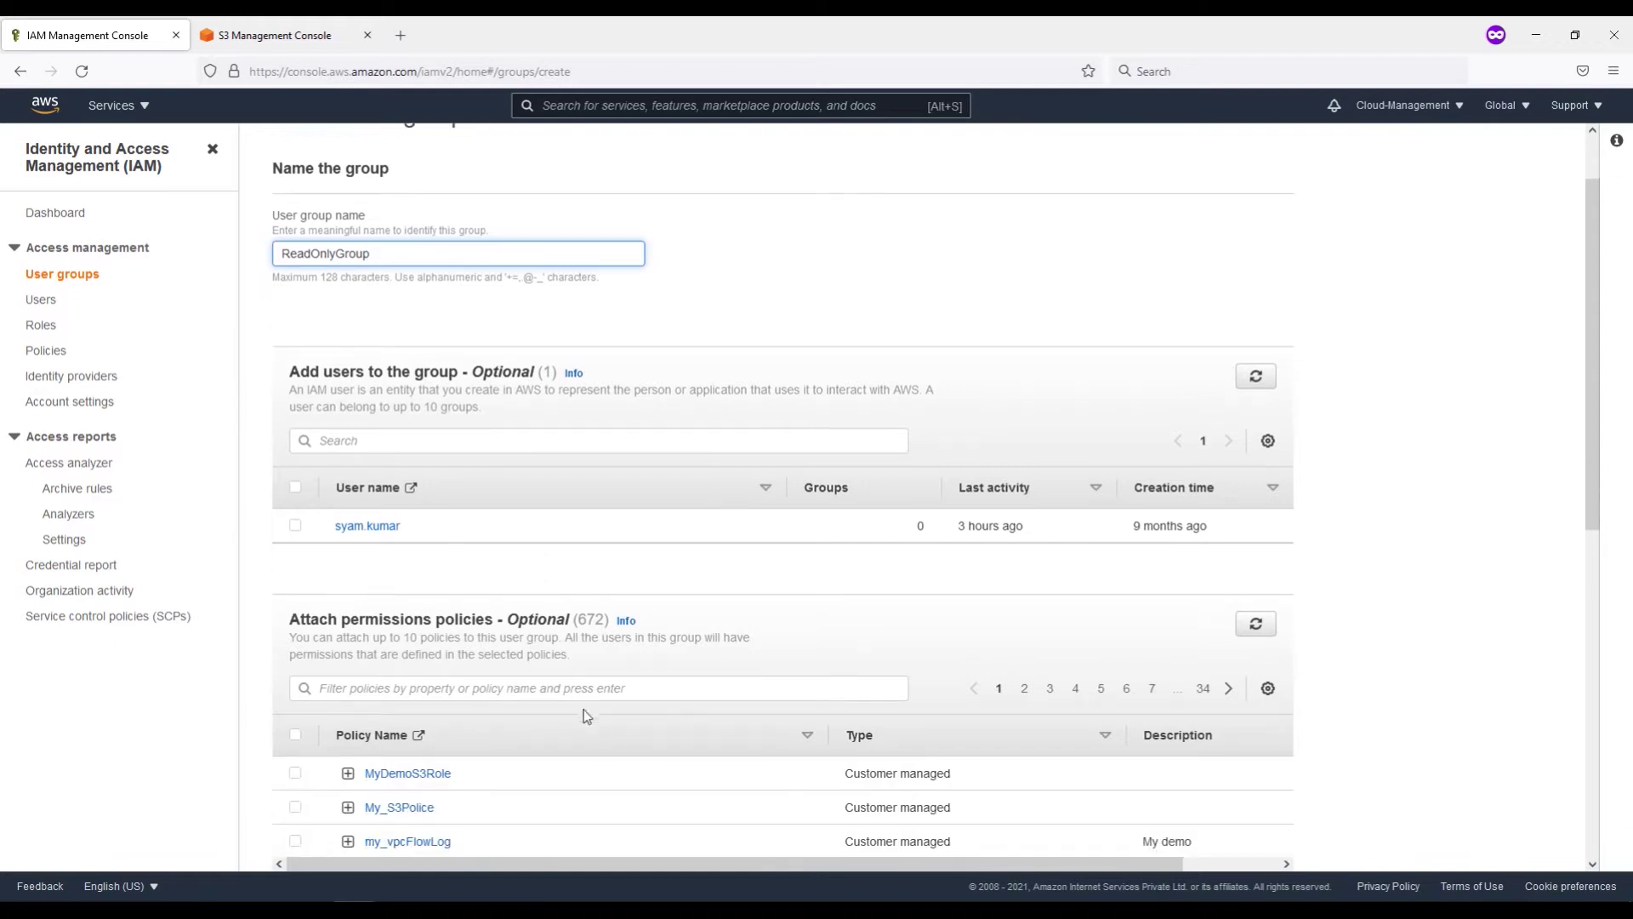
{"action": "scroll", "coordinate": [586, 713], "scroll_direction": "down", "scroll_amount": 2}
{"action": "left_click", "coordinate": [500, 527]}
{"action": "type", "text": "r"}
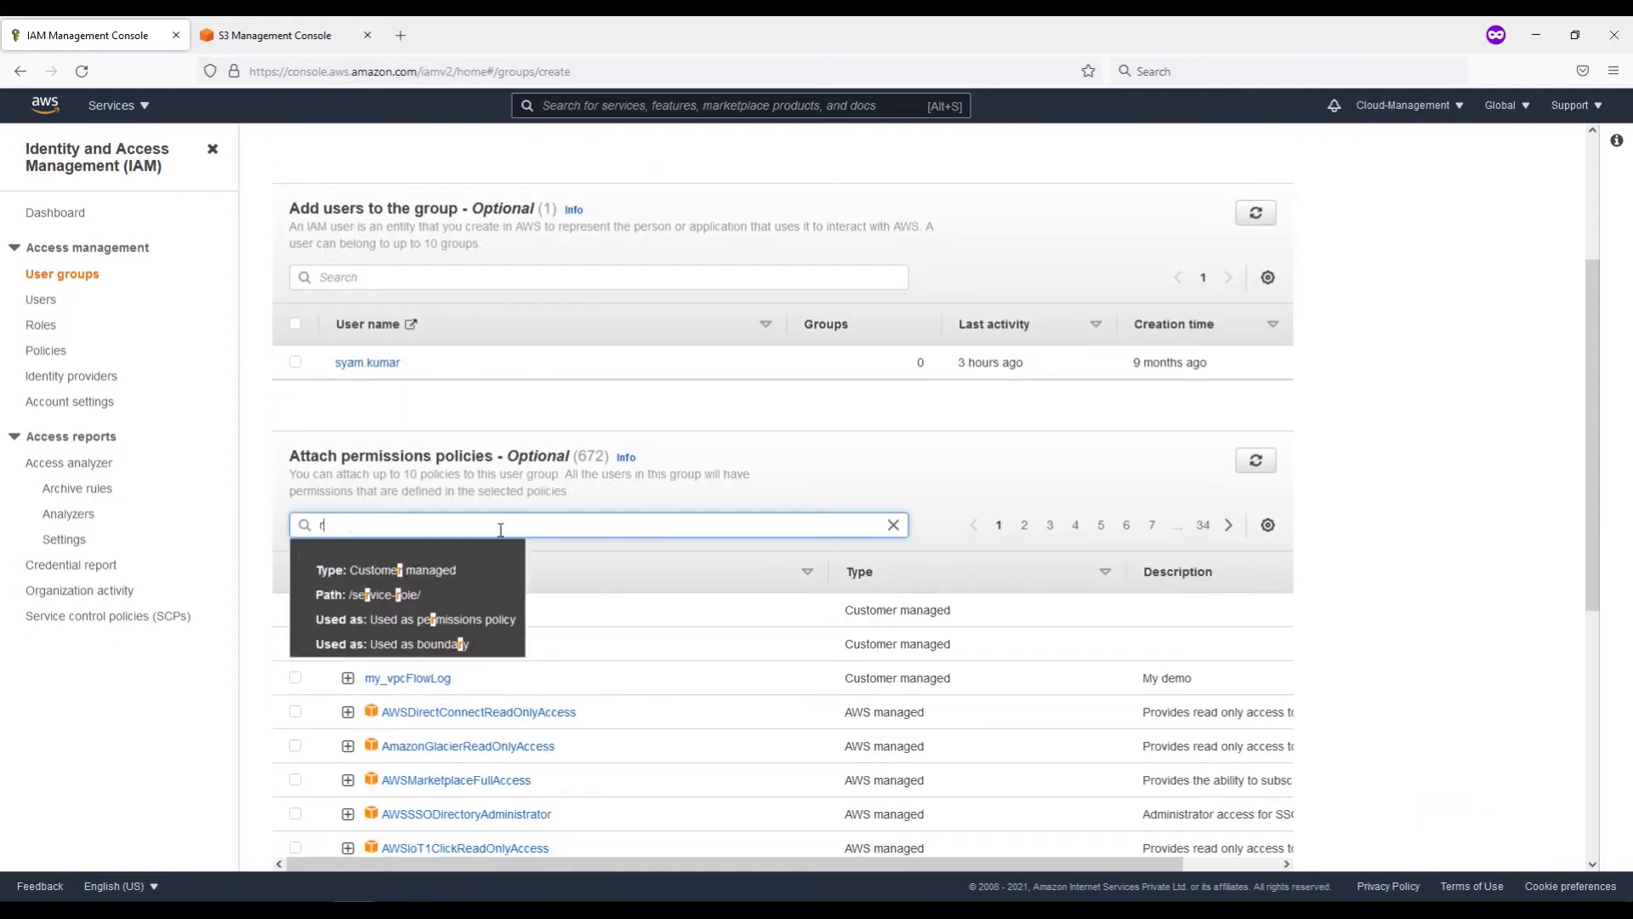
{"action": "type", "text": "ead"}
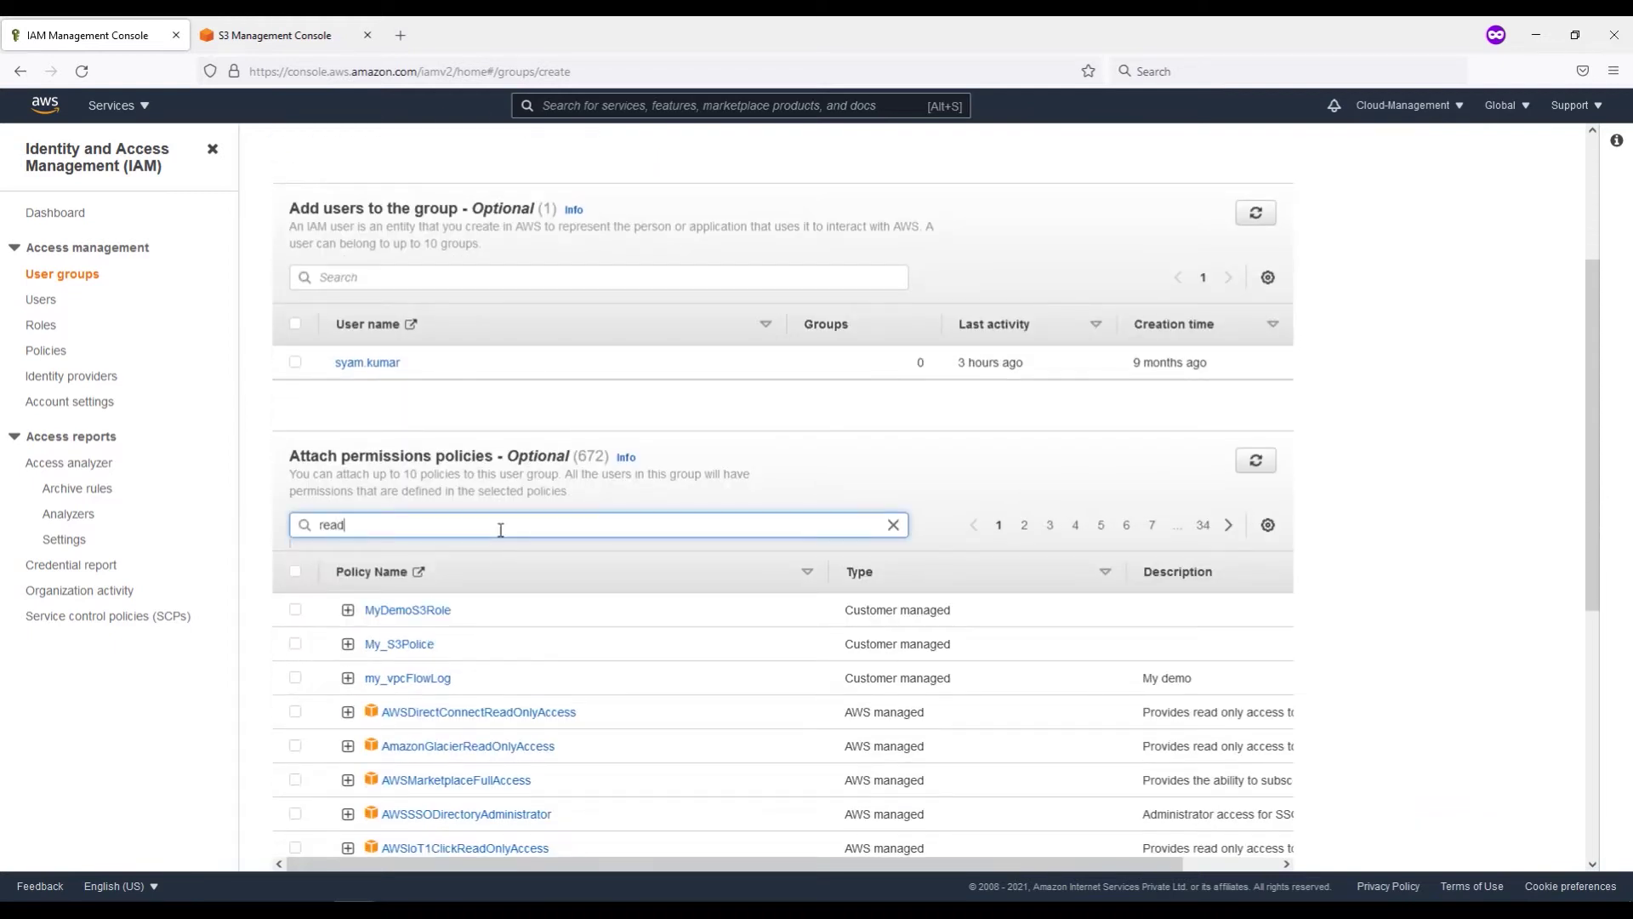
{"action": "type", "text": "onlyaccess"}
{"action": "scroll", "coordinate": [544, 638], "scroll_direction": "up", "scroll_amount": 1}
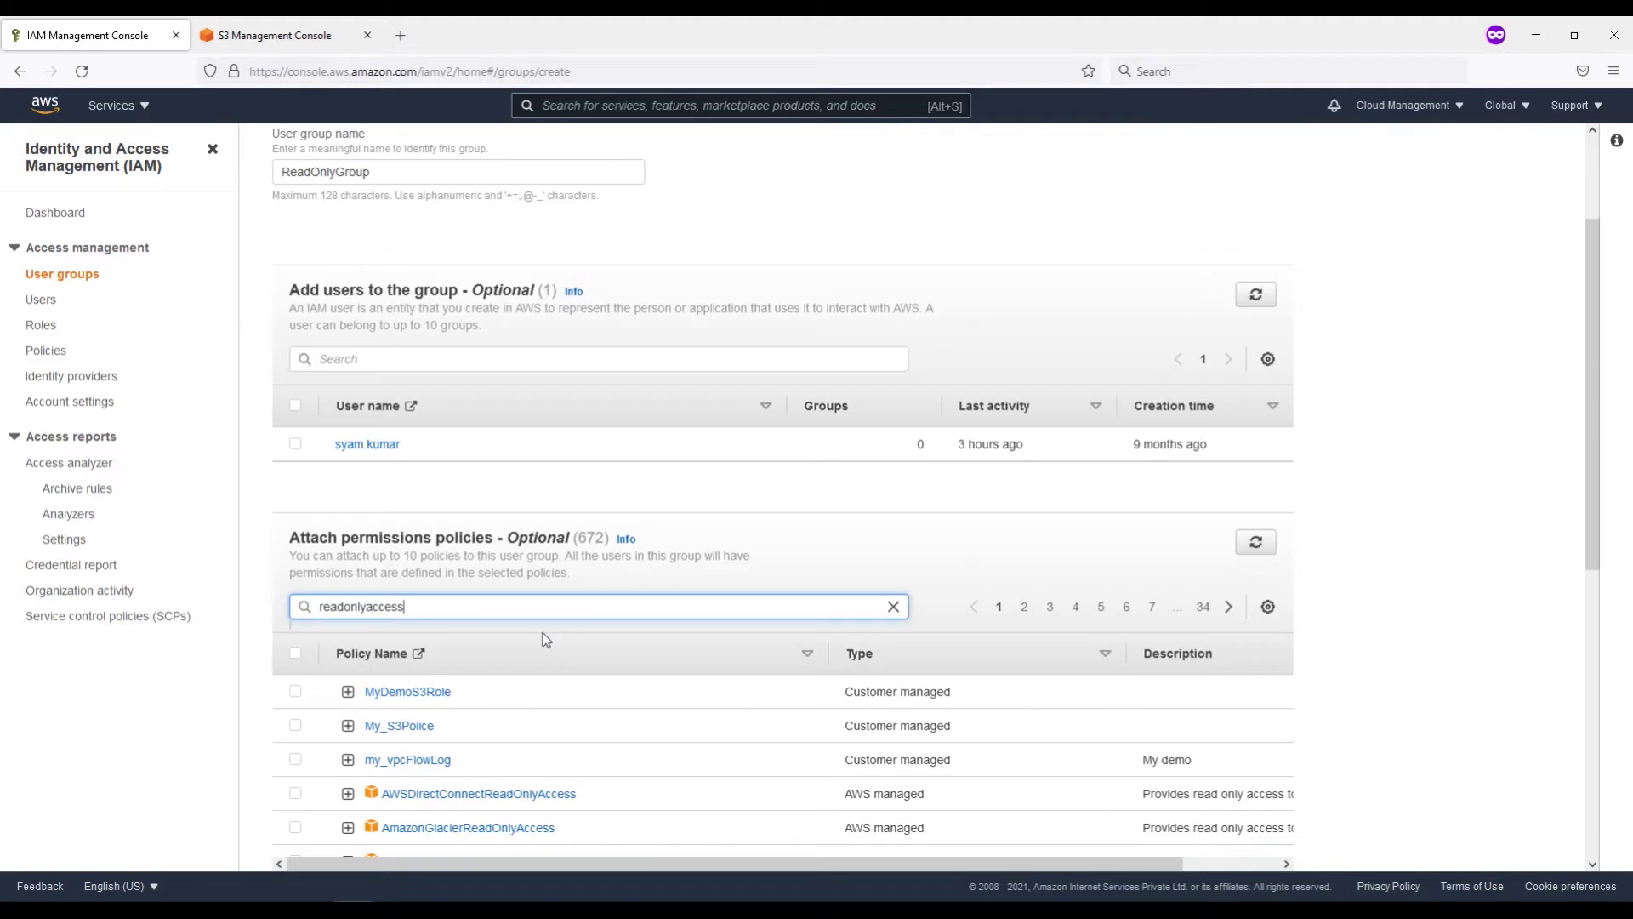
{"action": "key", "text": "Return"}
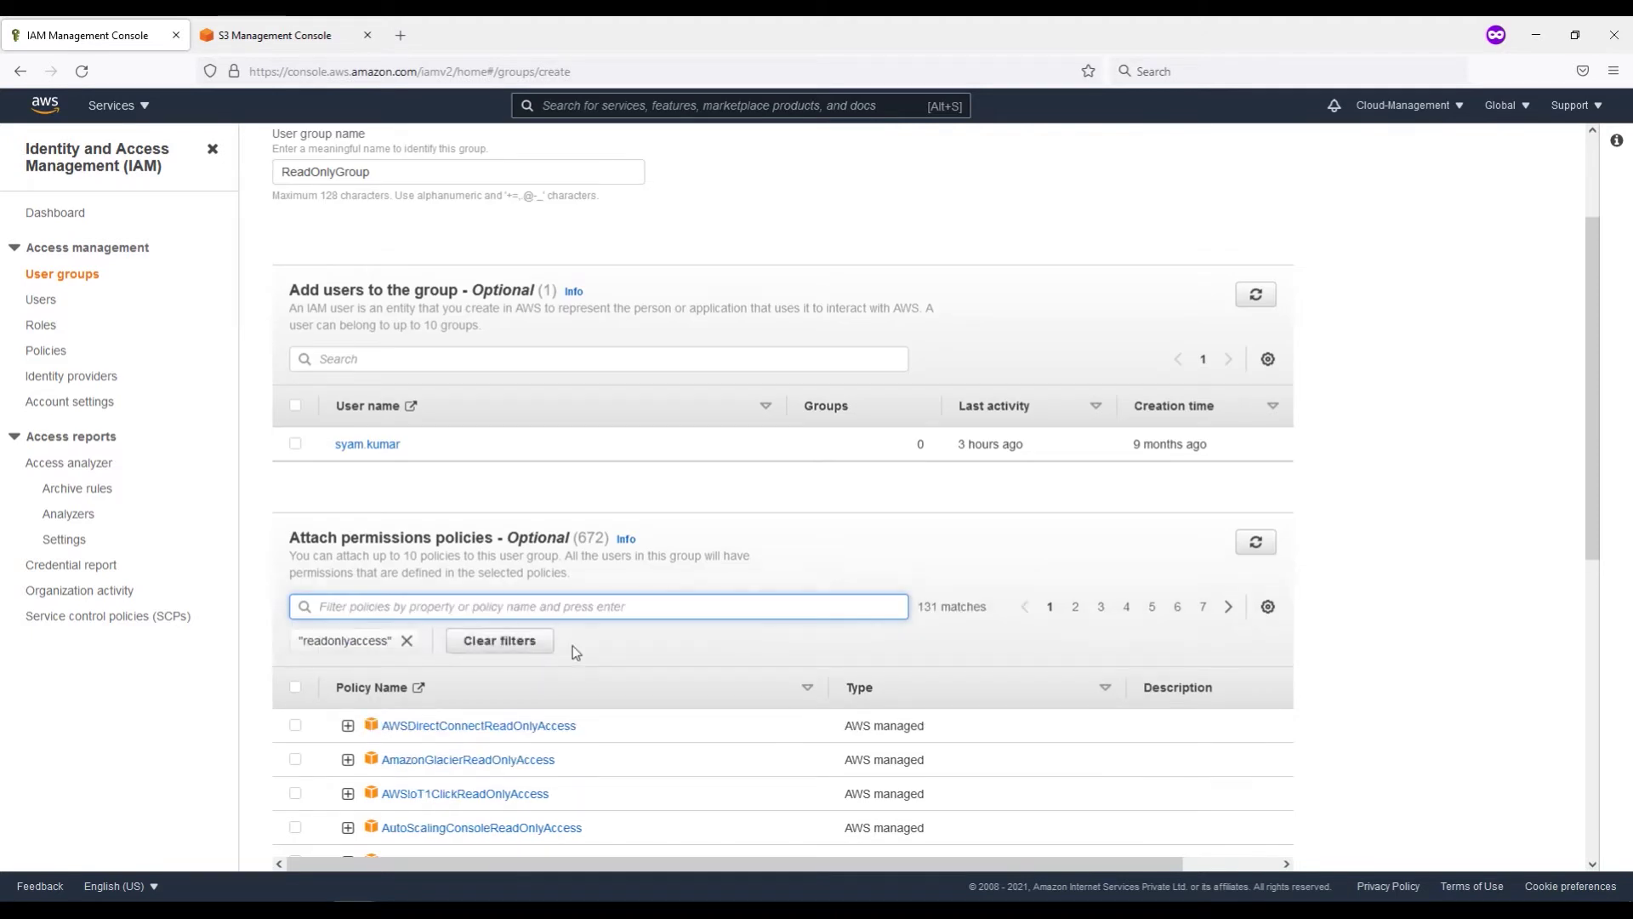
Step: Attach ReadOnlyAccess from page 2 of the results and create the group
{"action": "scroll", "coordinate": [575, 642], "scroll_direction": "down", "scroll_amount": 1}
{"action": "scroll", "coordinate": [526, 652], "scroll_direction": "down", "scroll_amount": 5}
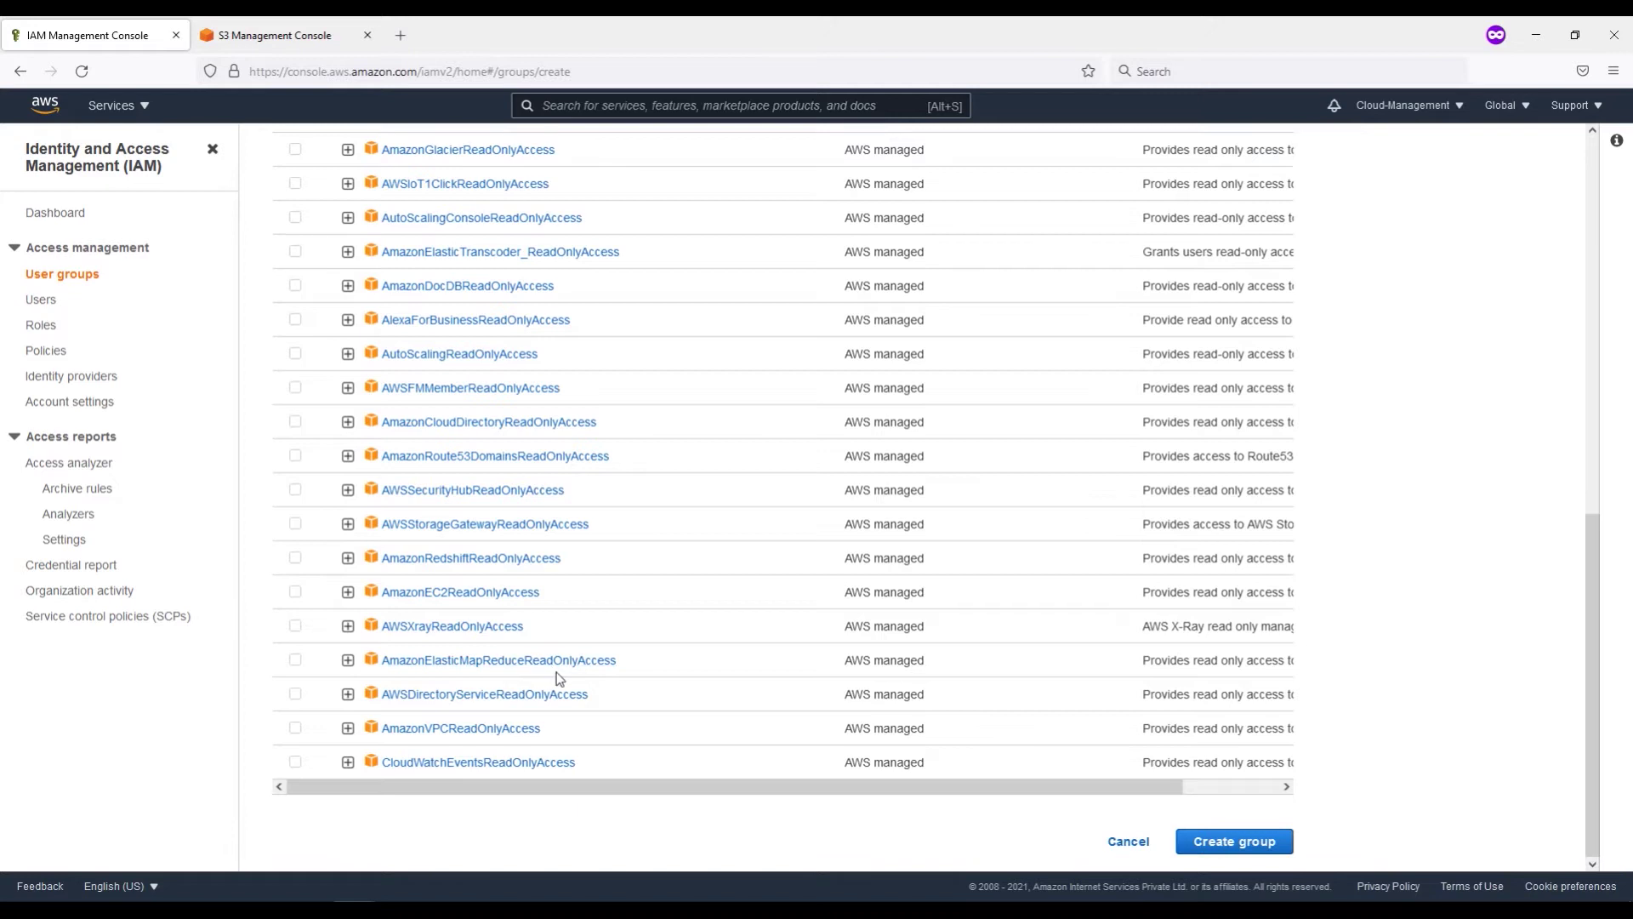
{"action": "scroll", "coordinate": [481, 668], "scroll_direction": "up", "scroll_amount": 6}
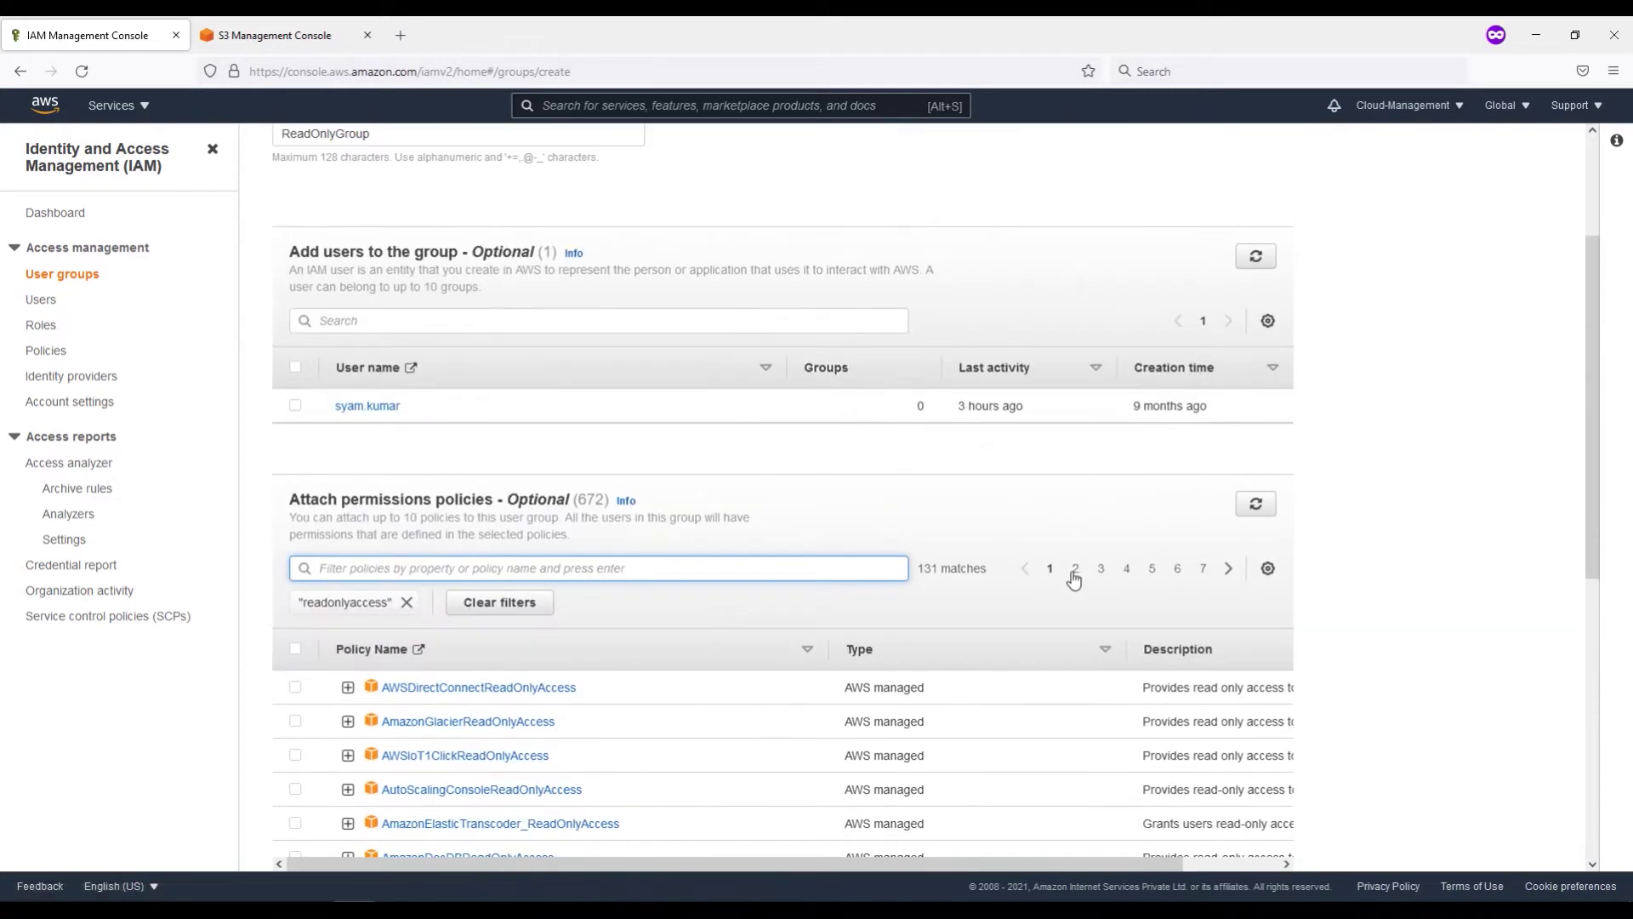
{"action": "left_click", "coordinate": [1074, 570]}
{"action": "scroll", "coordinate": [715, 624], "scroll_direction": "down", "scroll_amount": 3}
{"action": "scroll", "coordinate": [715, 623], "scroll_direction": "up", "scroll_amount": 2}
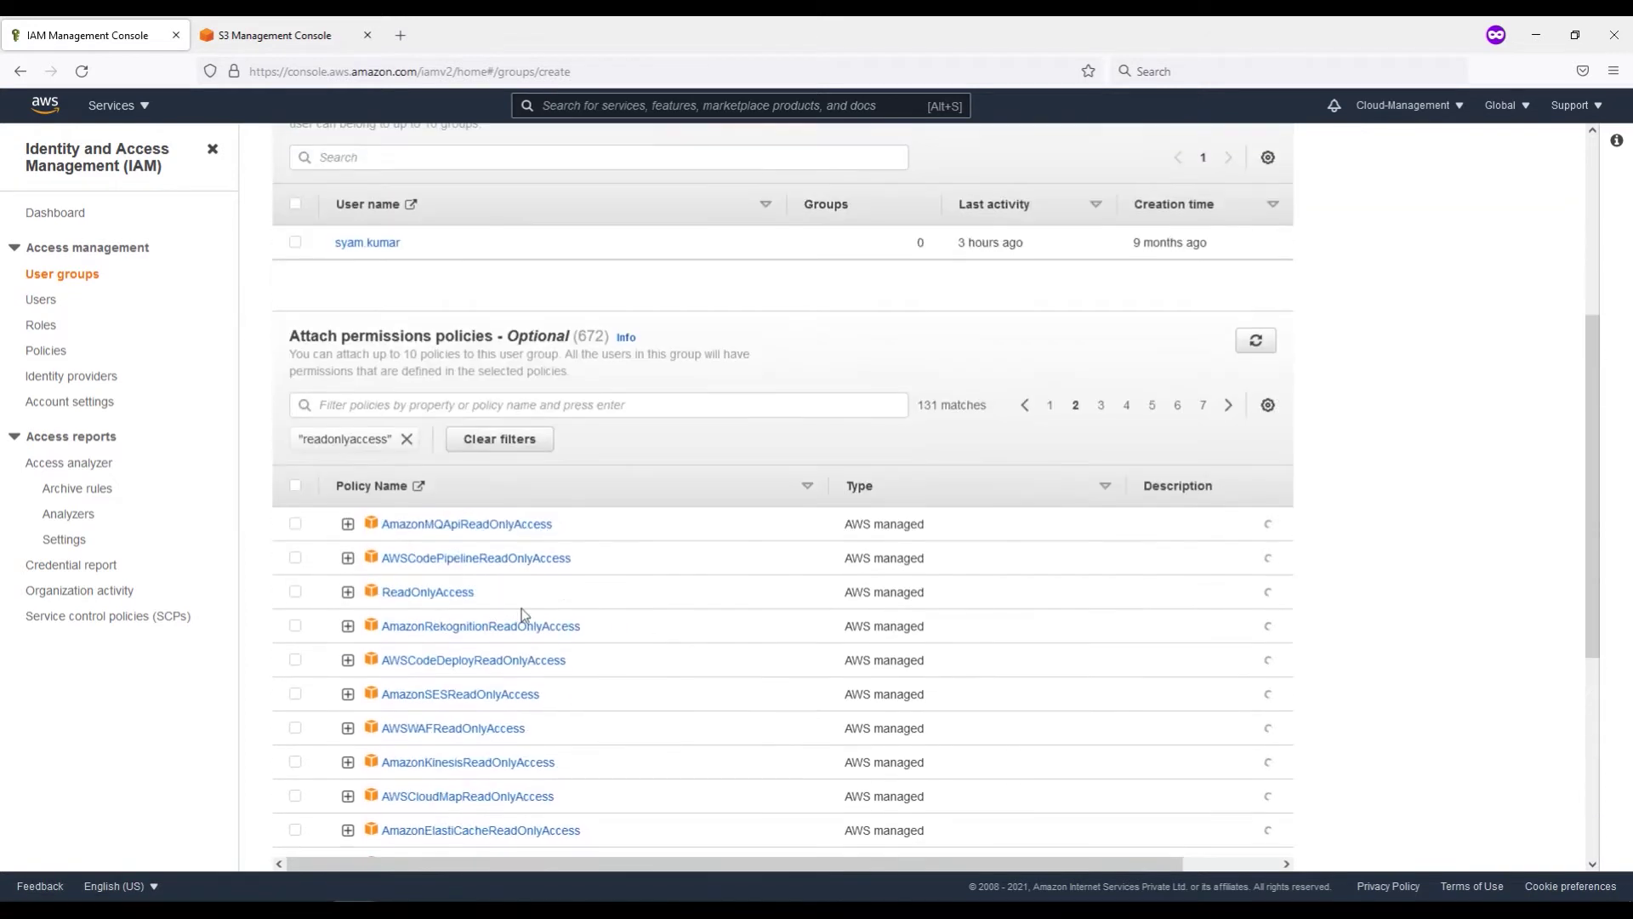
{"action": "left_click", "coordinate": [295, 592]}
{"action": "scroll", "coordinate": [985, 661], "scroll_direction": "down", "scroll_amount": 5}
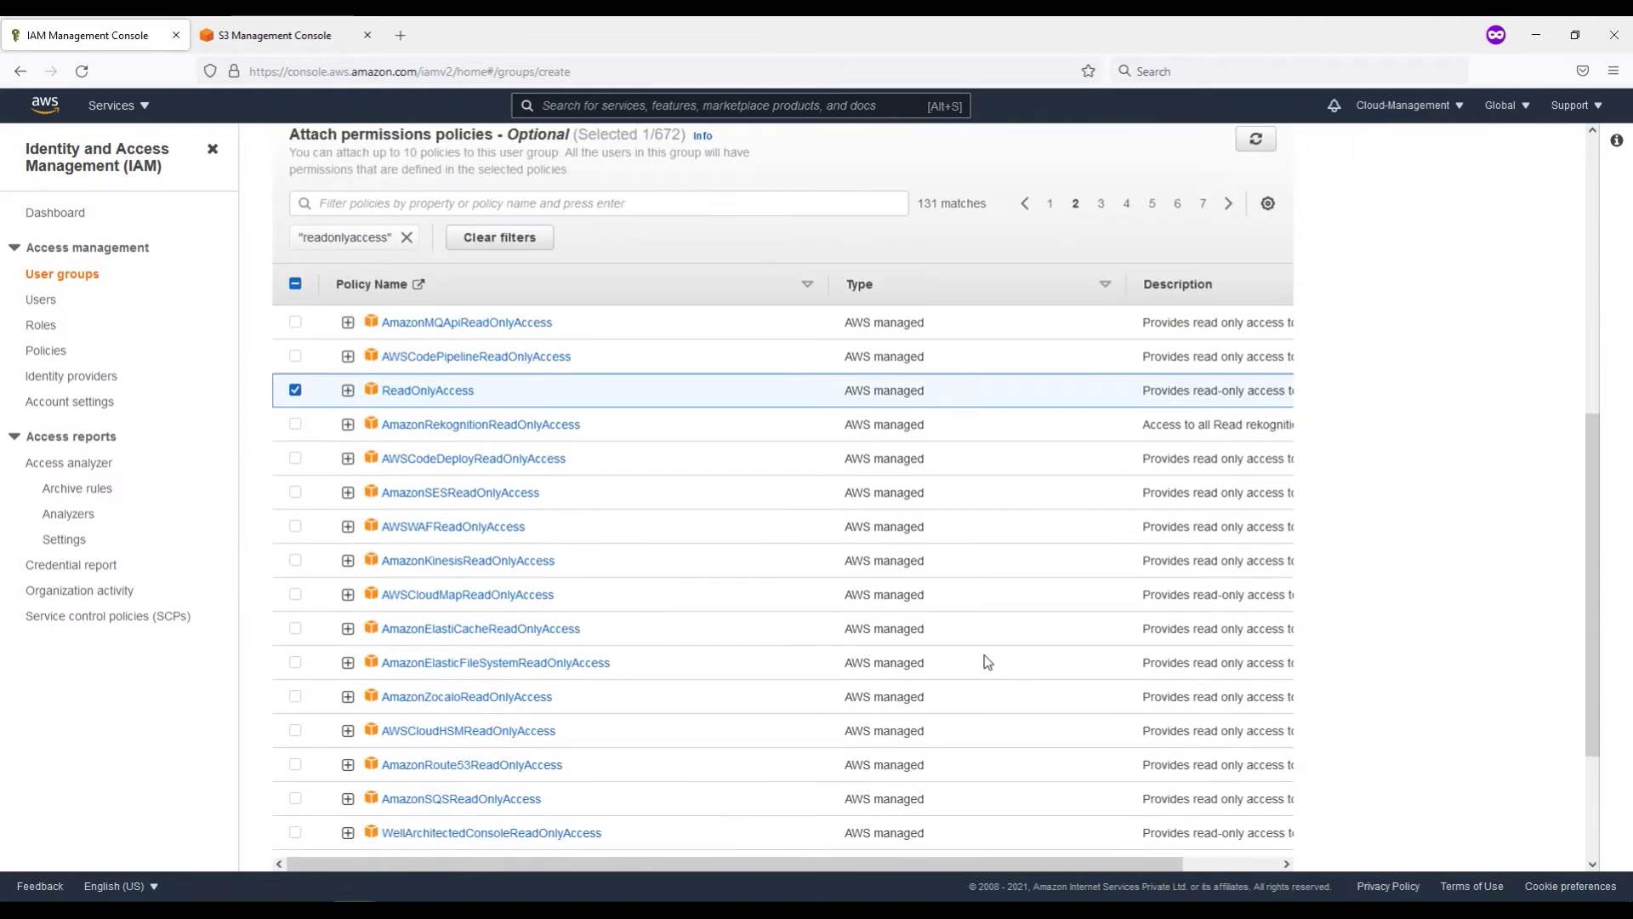
{"action": "left_click", "coordinate": [1259, 846]}
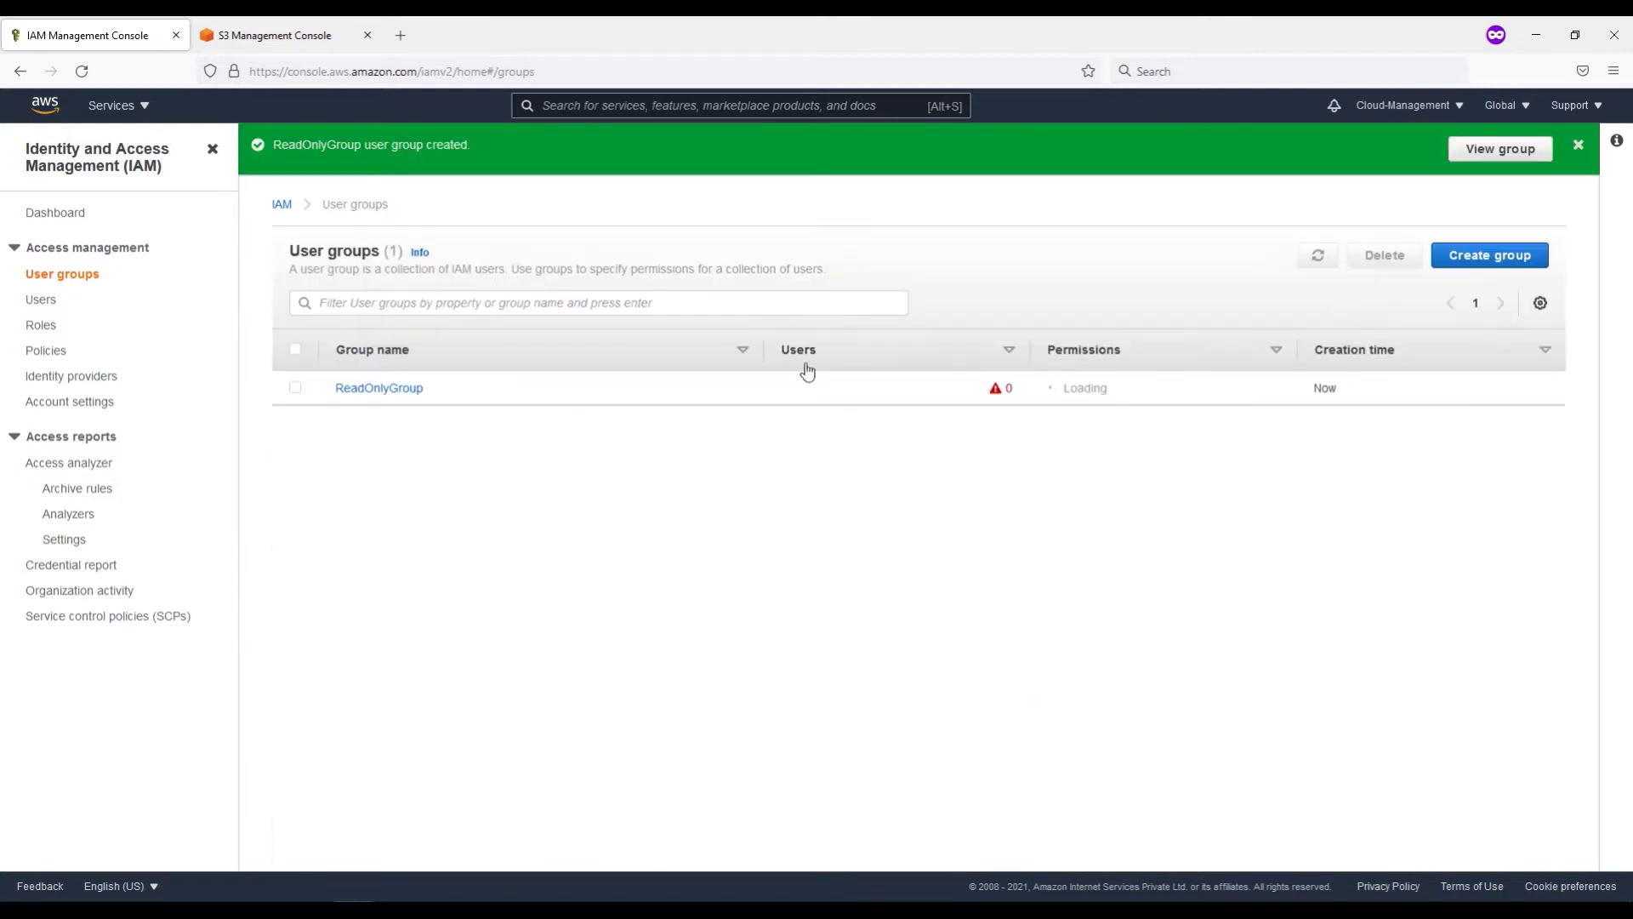
Step: Inspect ReadOnlyGroup's Permissions tab and expand the ReadOnlyAccess policy JSON
{"action": "left_click", "coordinate": [1578, 144]}
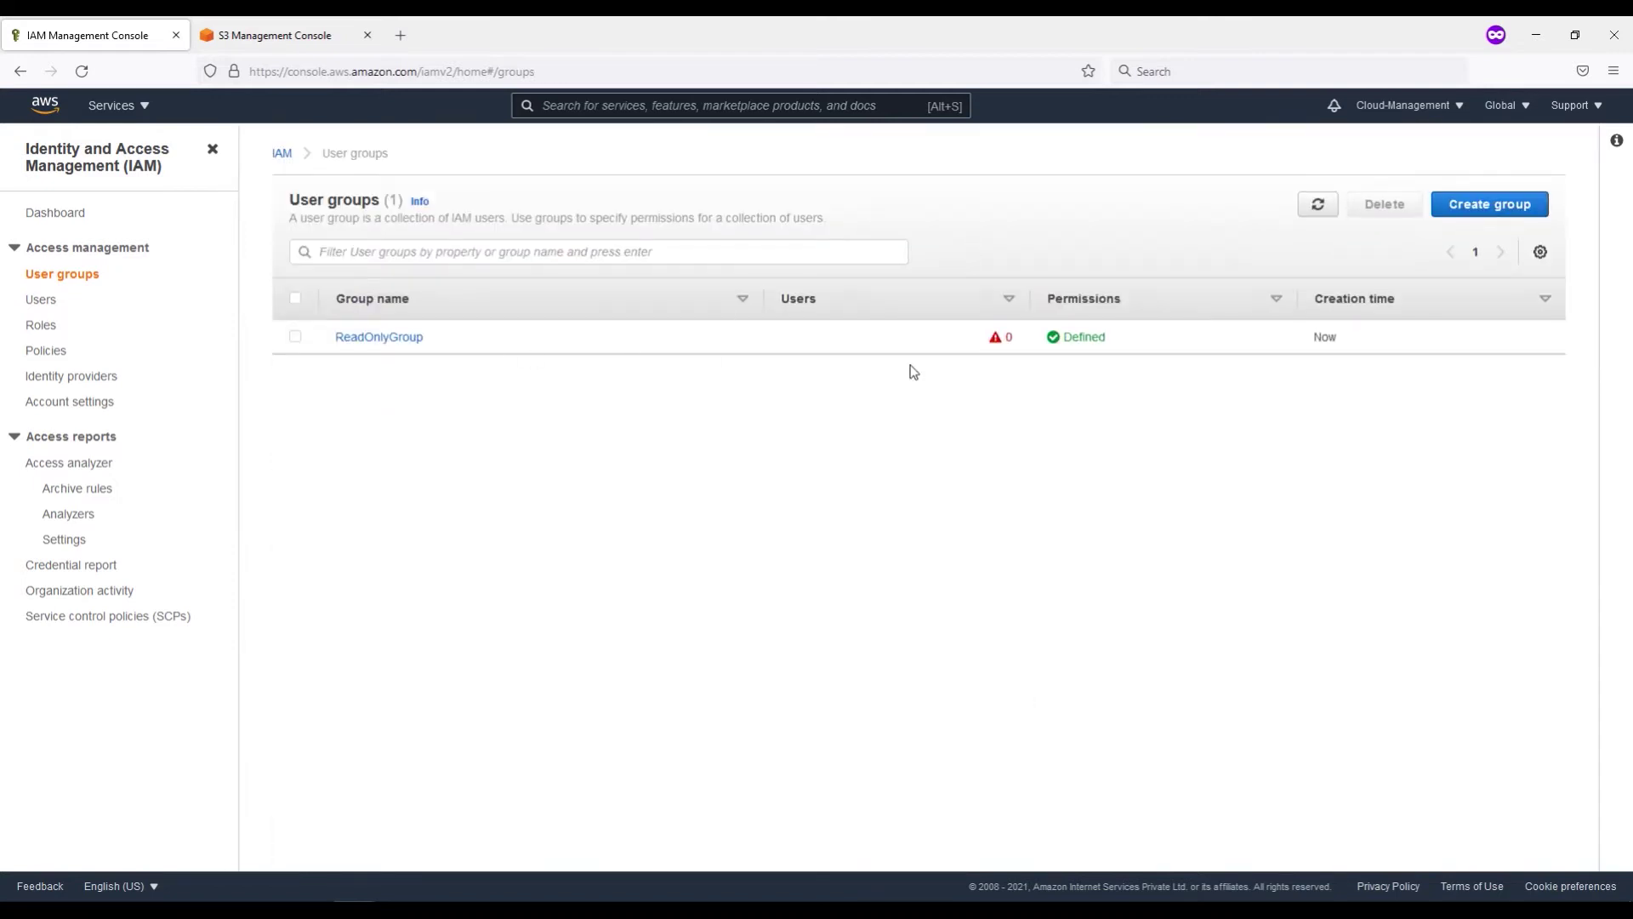
{"action": "left_click", "coordinate": [387, 337]}
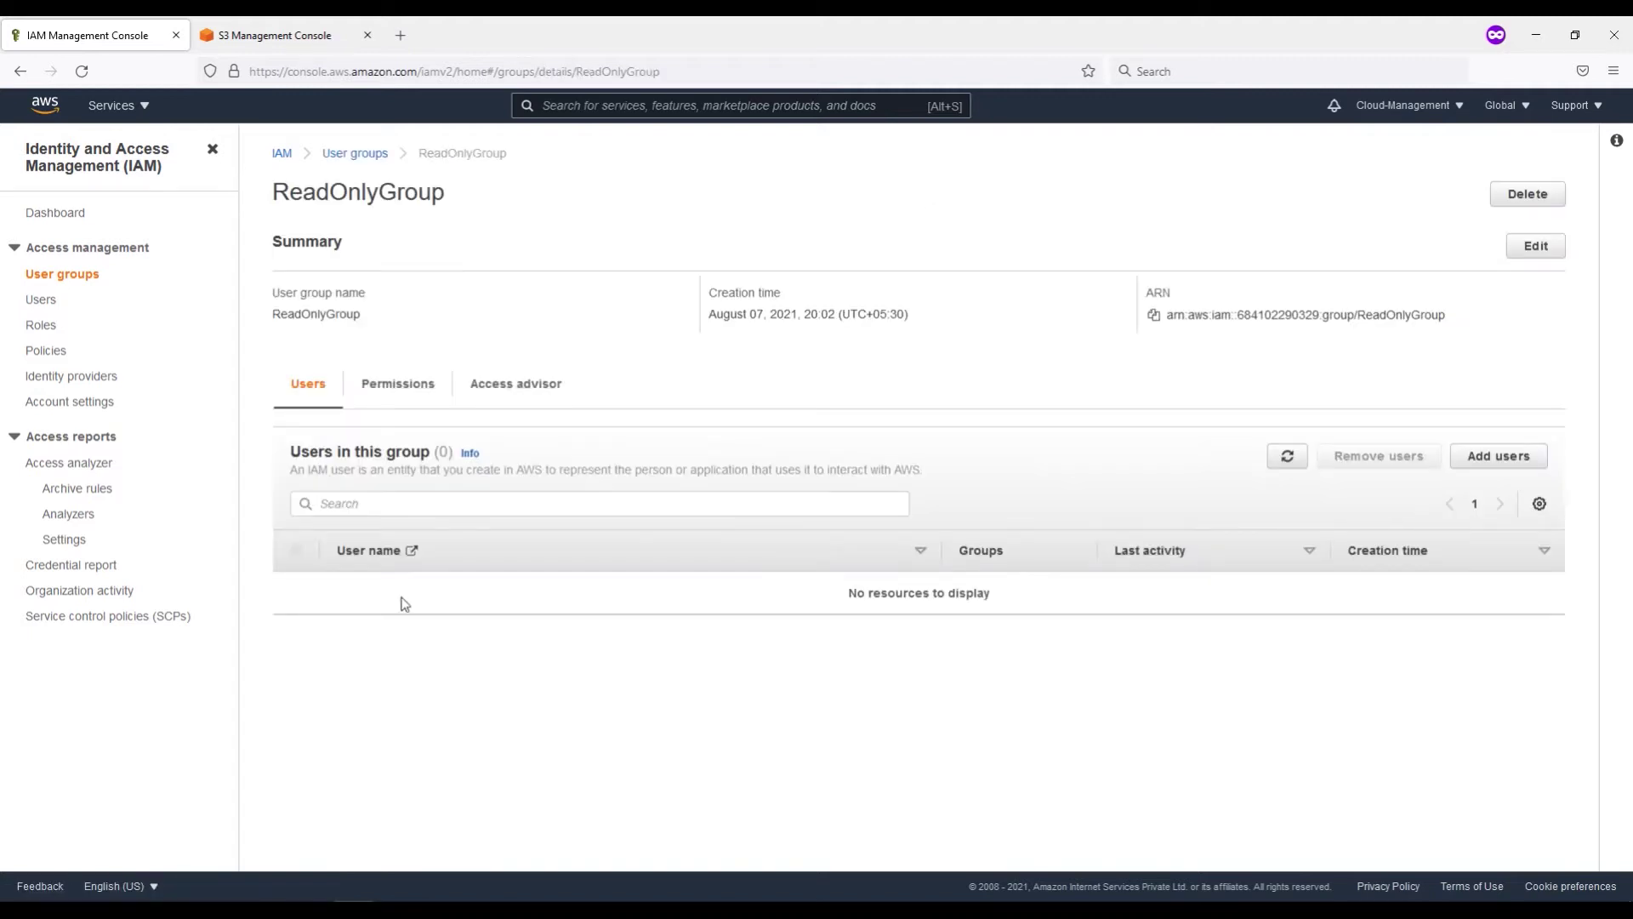
{"action": "left_click", "coordinate": [387, 393]}
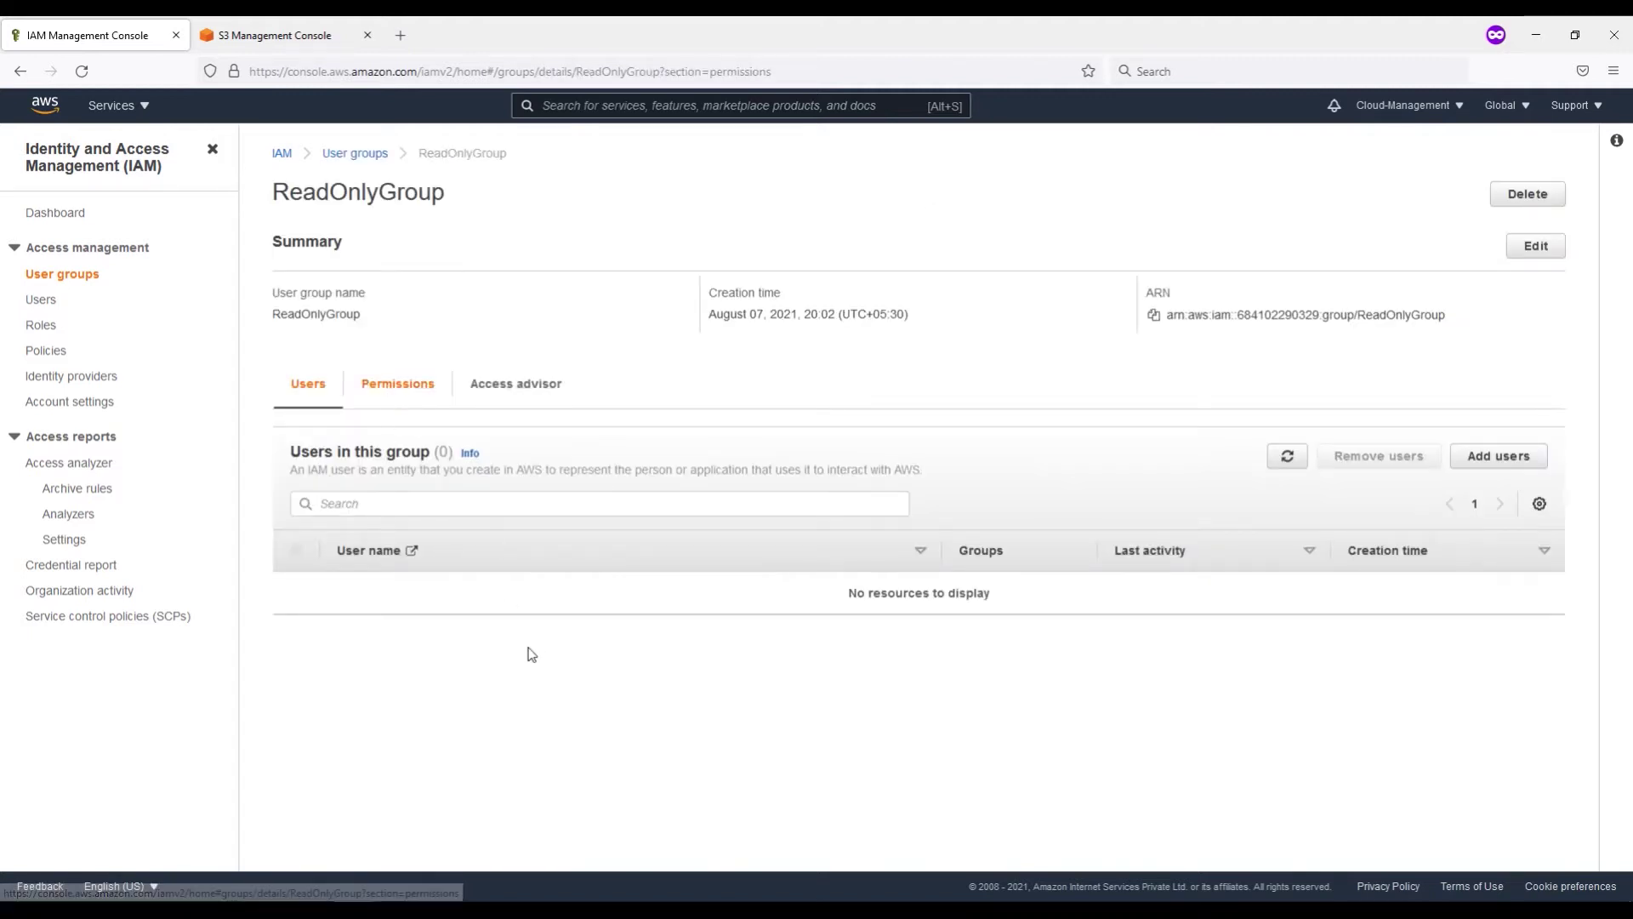
{"action": "left_click", "coordinate": [348, 589]}
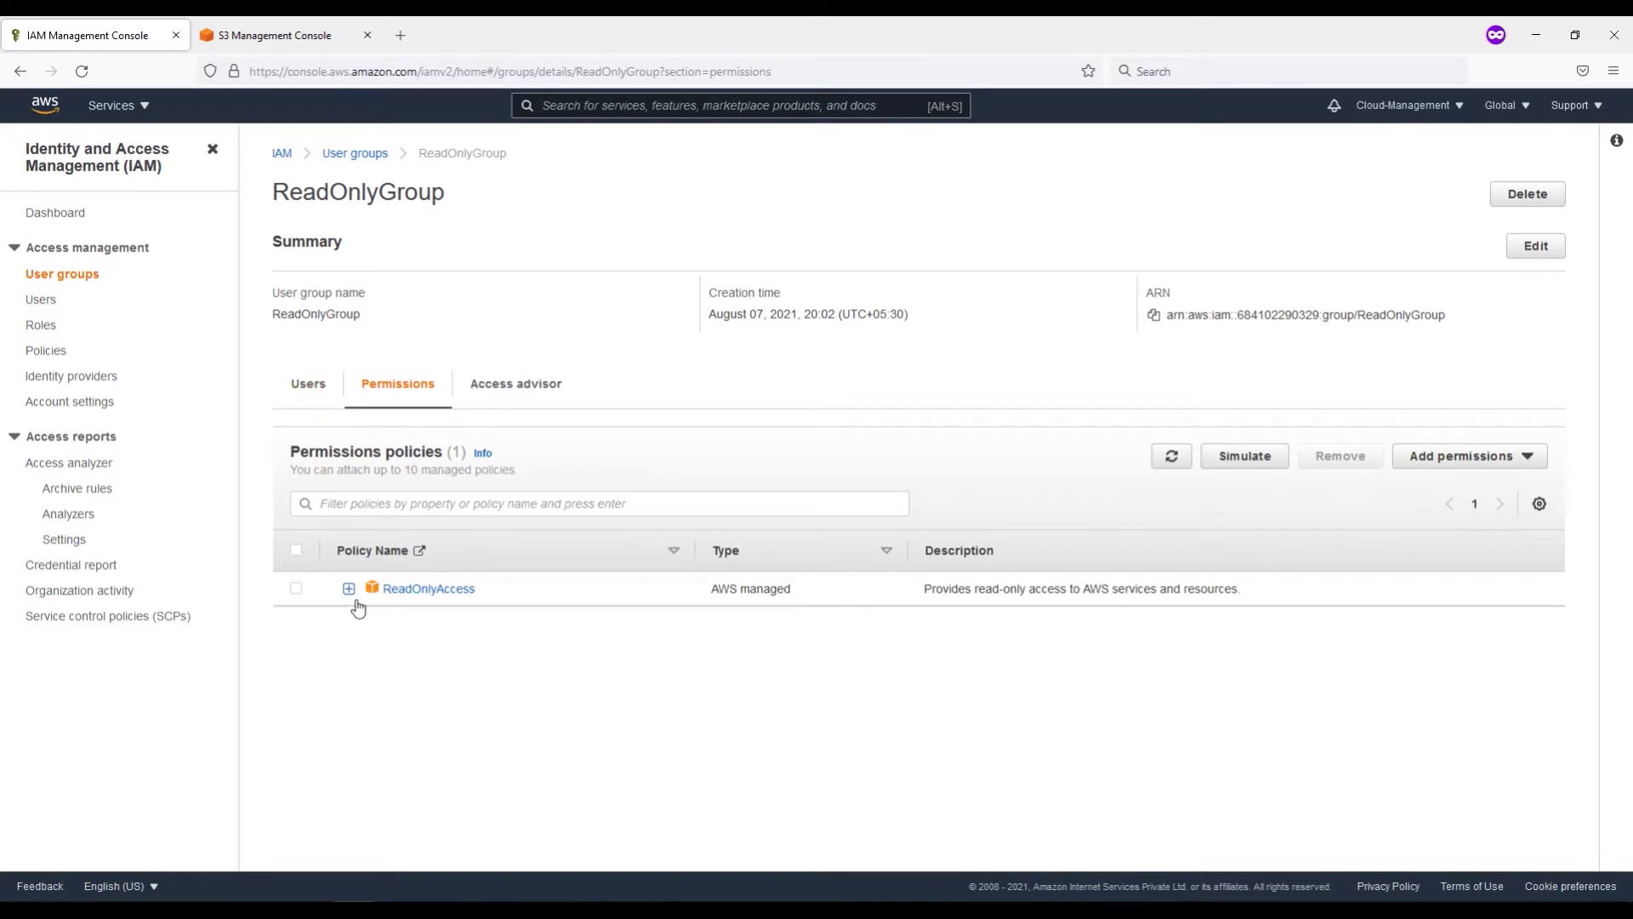
{"action": "scroll", "coordinate": [719, 686], "scroll_direction": "down", "scroll_amount": 10}
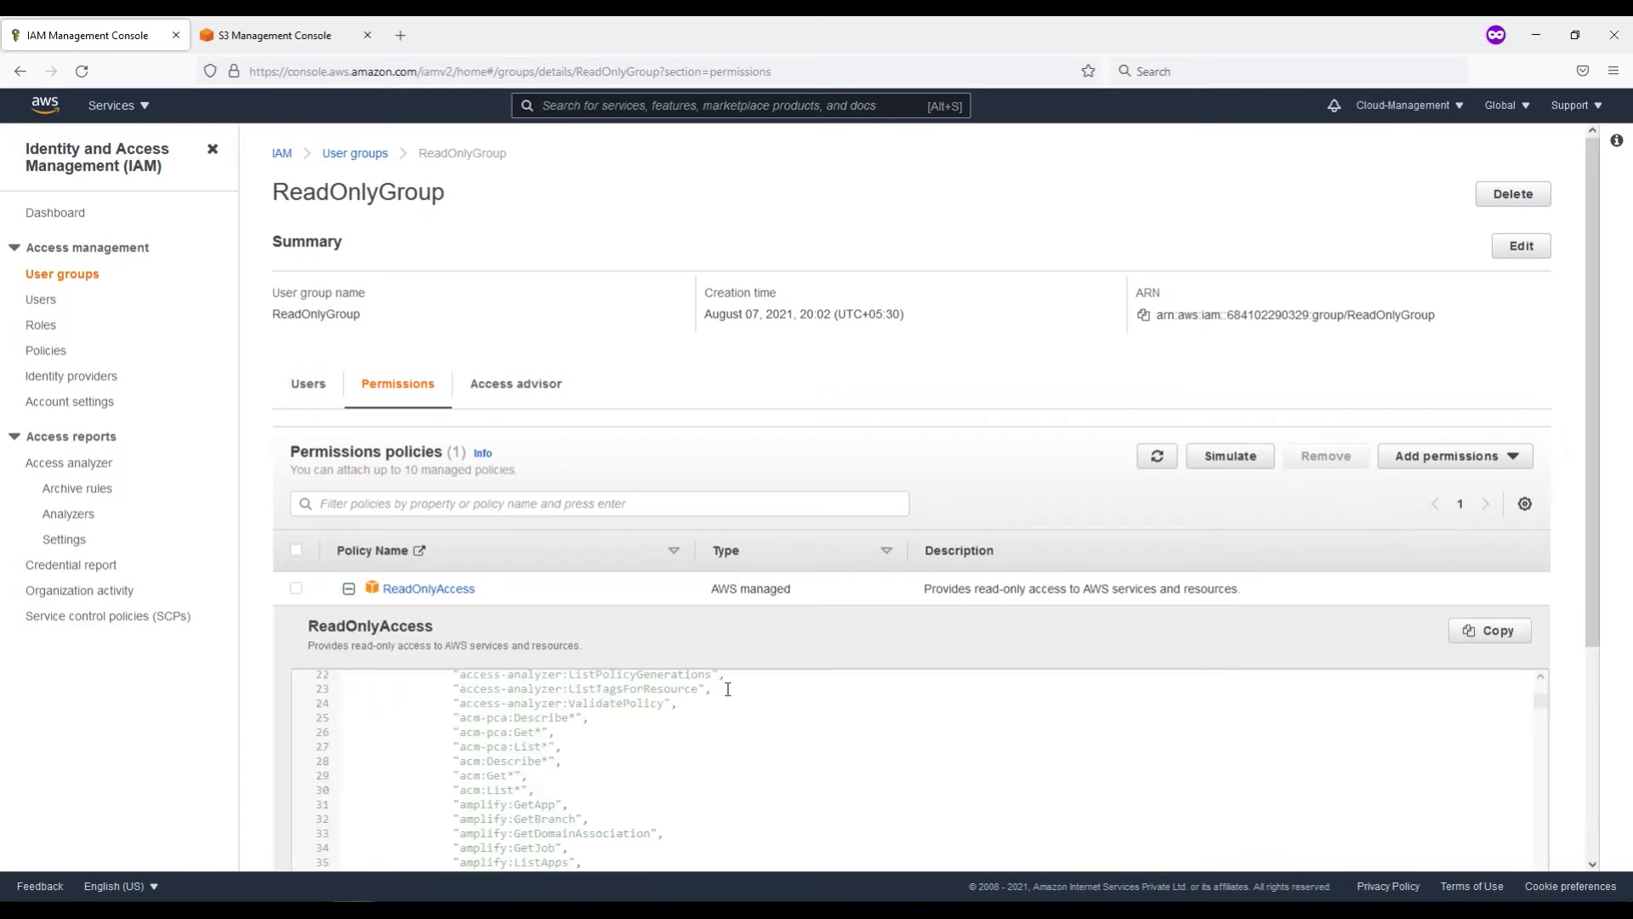
Step: Start adding IAM users named jack, paul and audit
{"action": "left_click", "coordinate": [38, 300]}
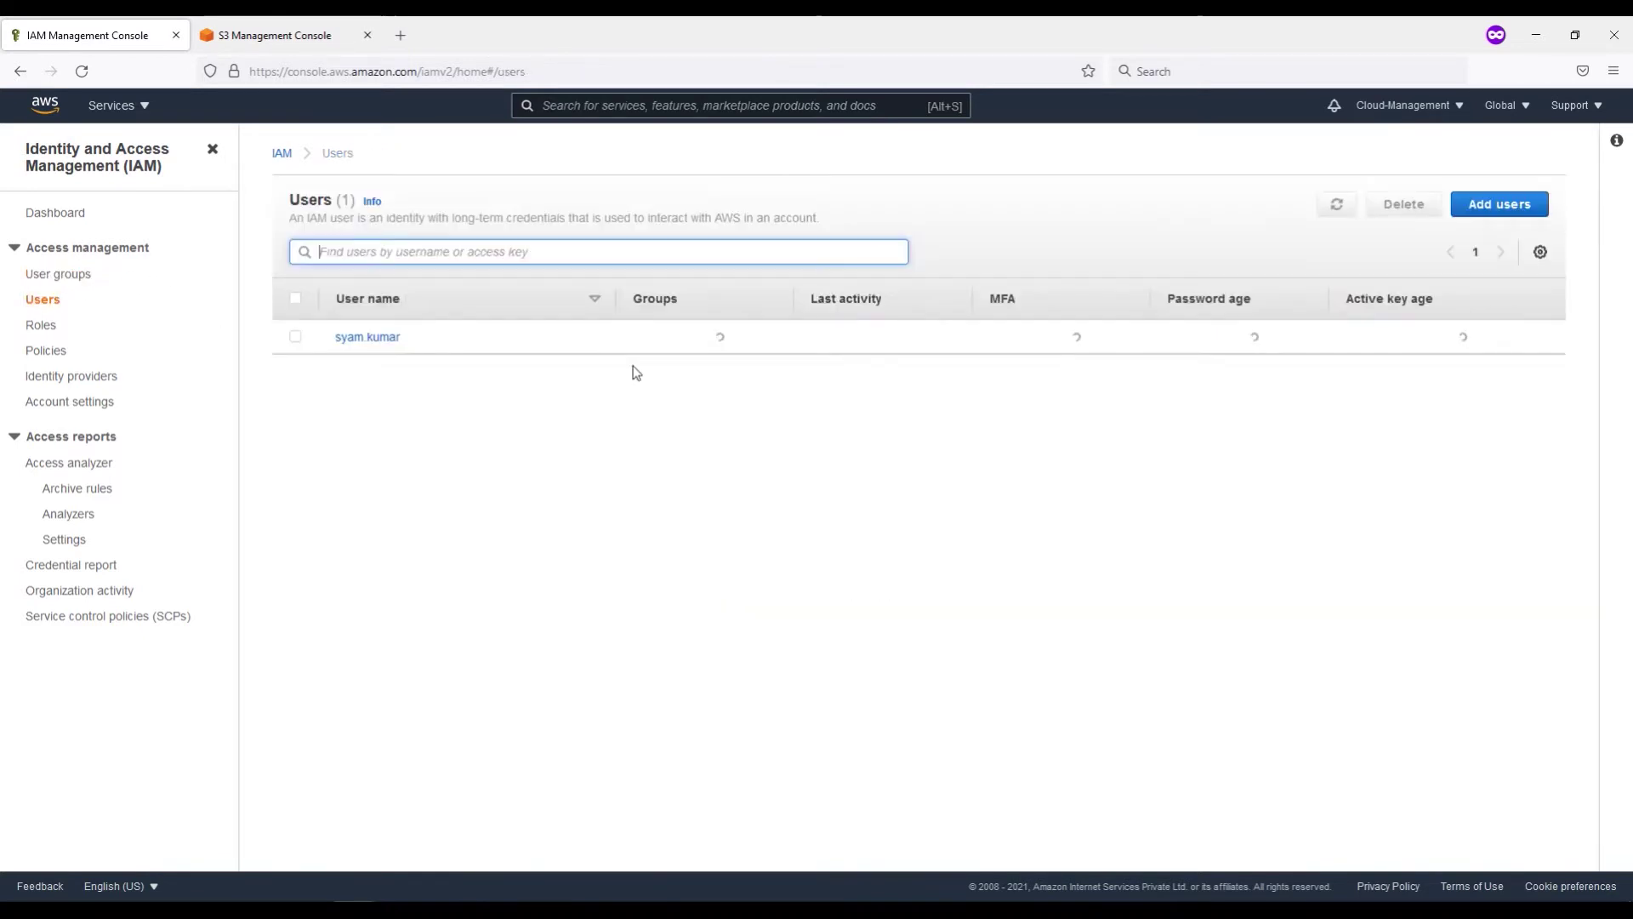
{"action": "left_click", "coordinate": [1499, 205]}
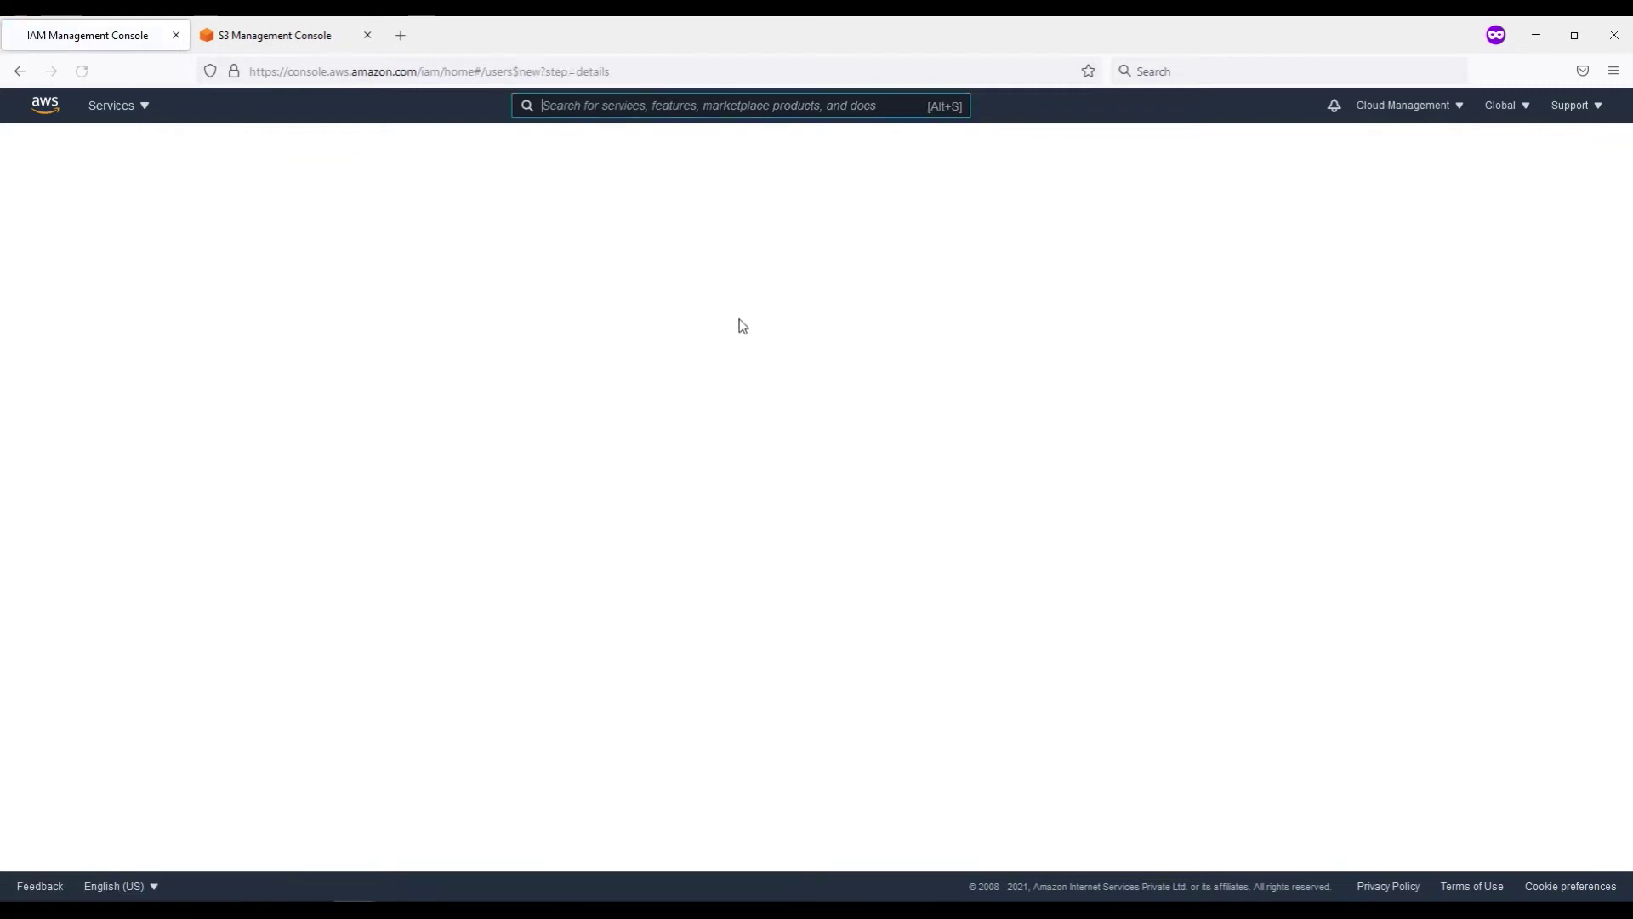
{"action": "left_click", "coordinate": [672, 288]}
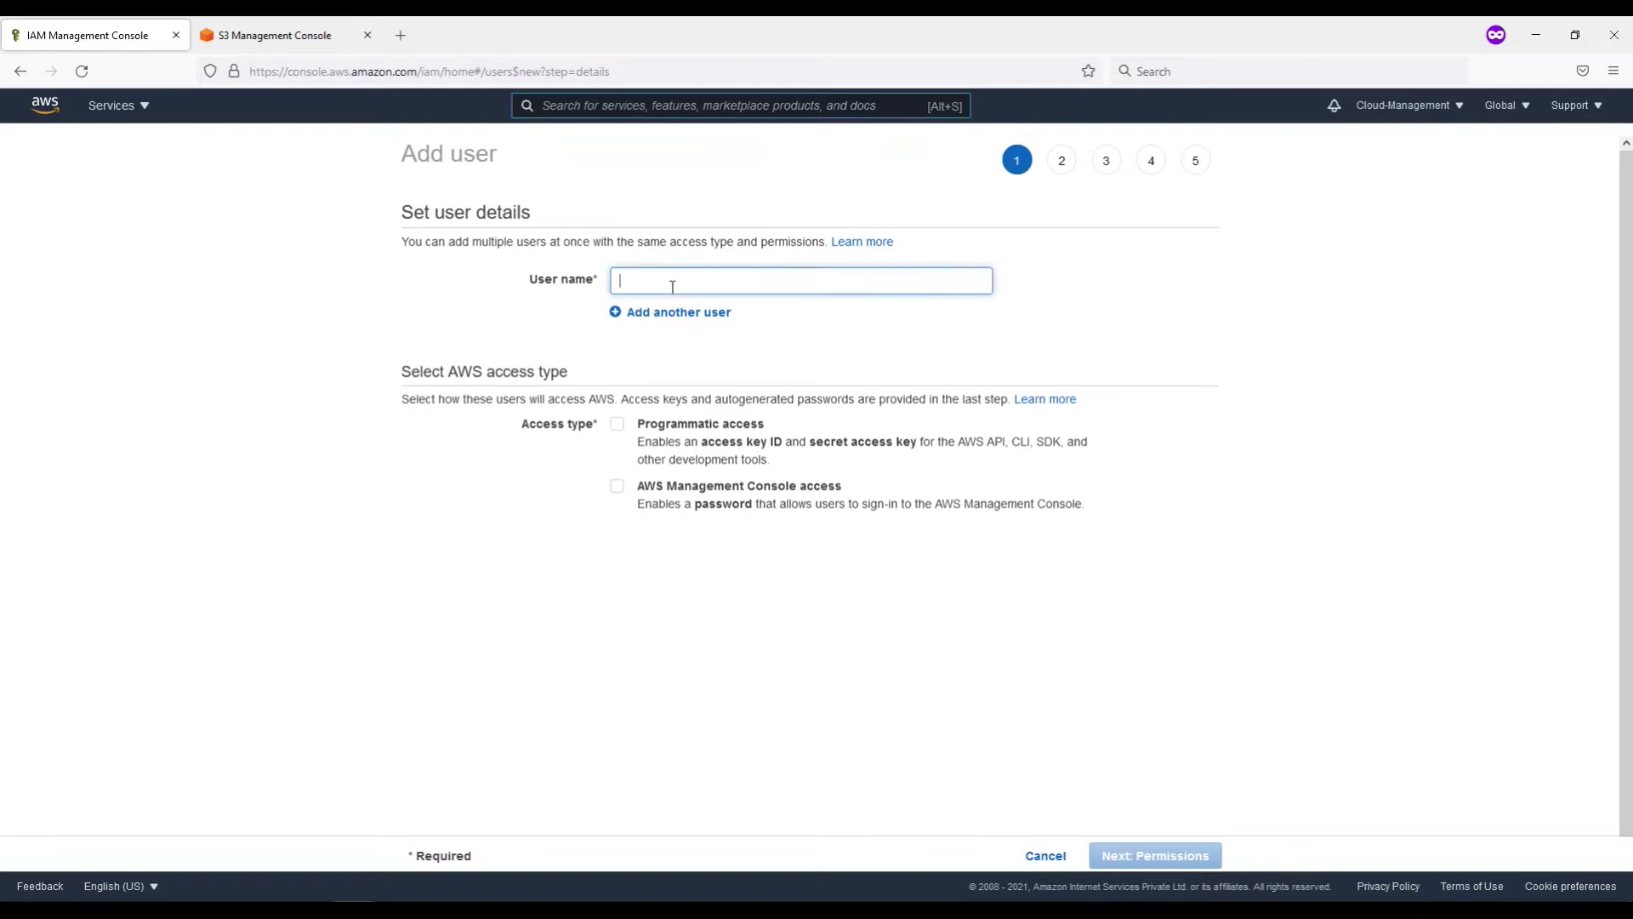
{"action": "type", "text": "jack"}
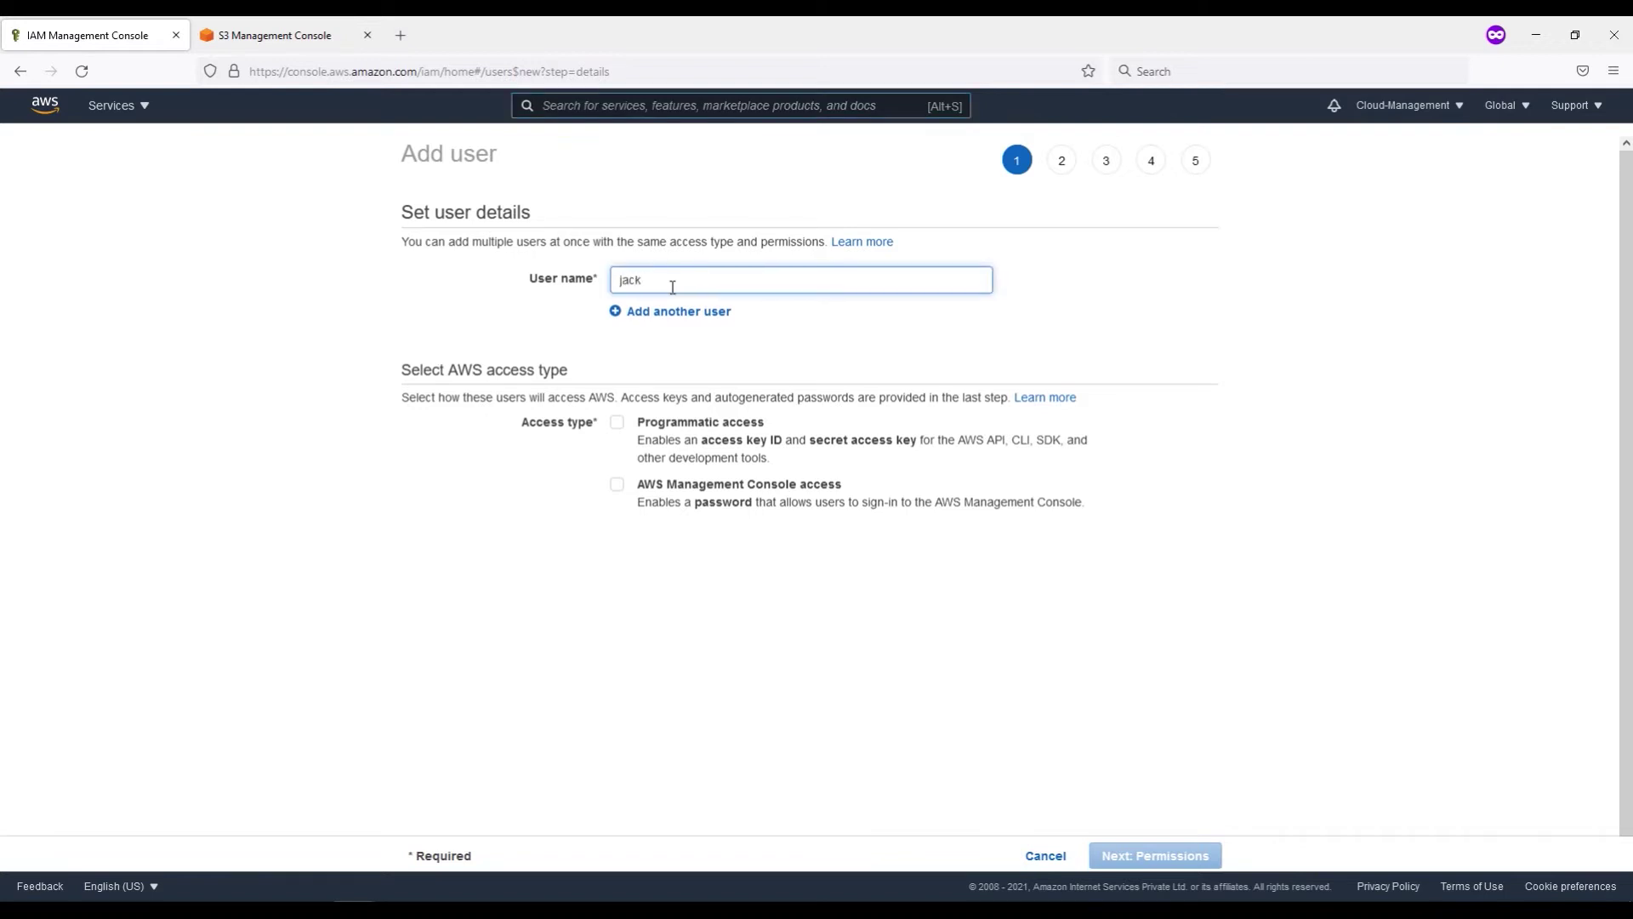
{"action": "left_click", "coordinate": [669, 312]}
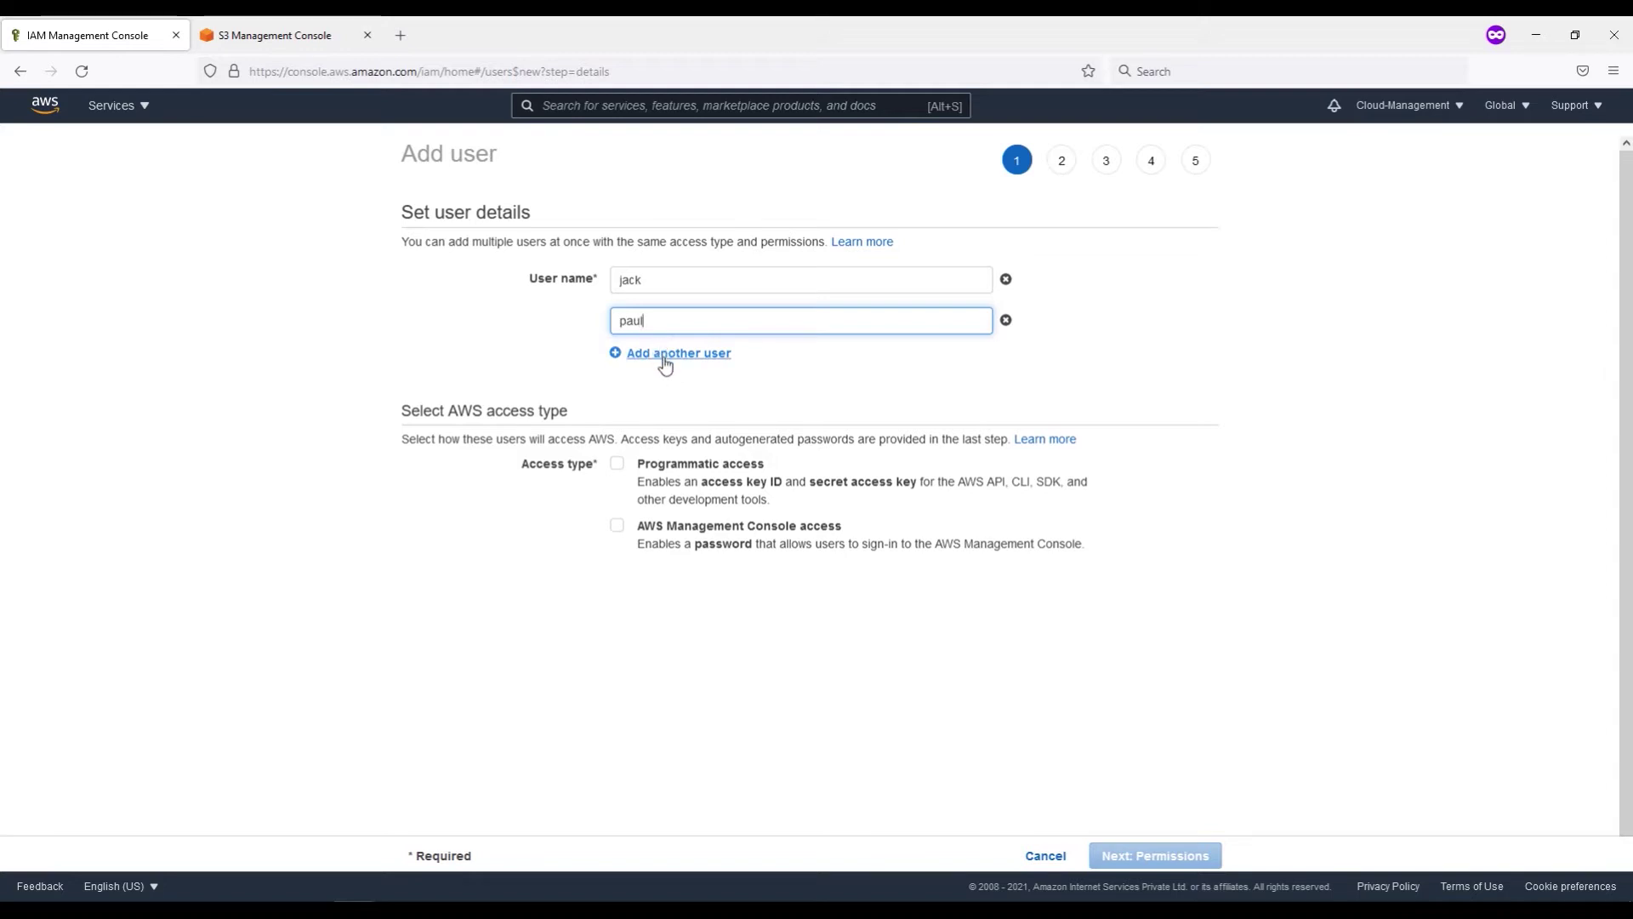
{"action": "left_click", "coordinate": [665, 361]}
{"action": "type", "text": "security"}
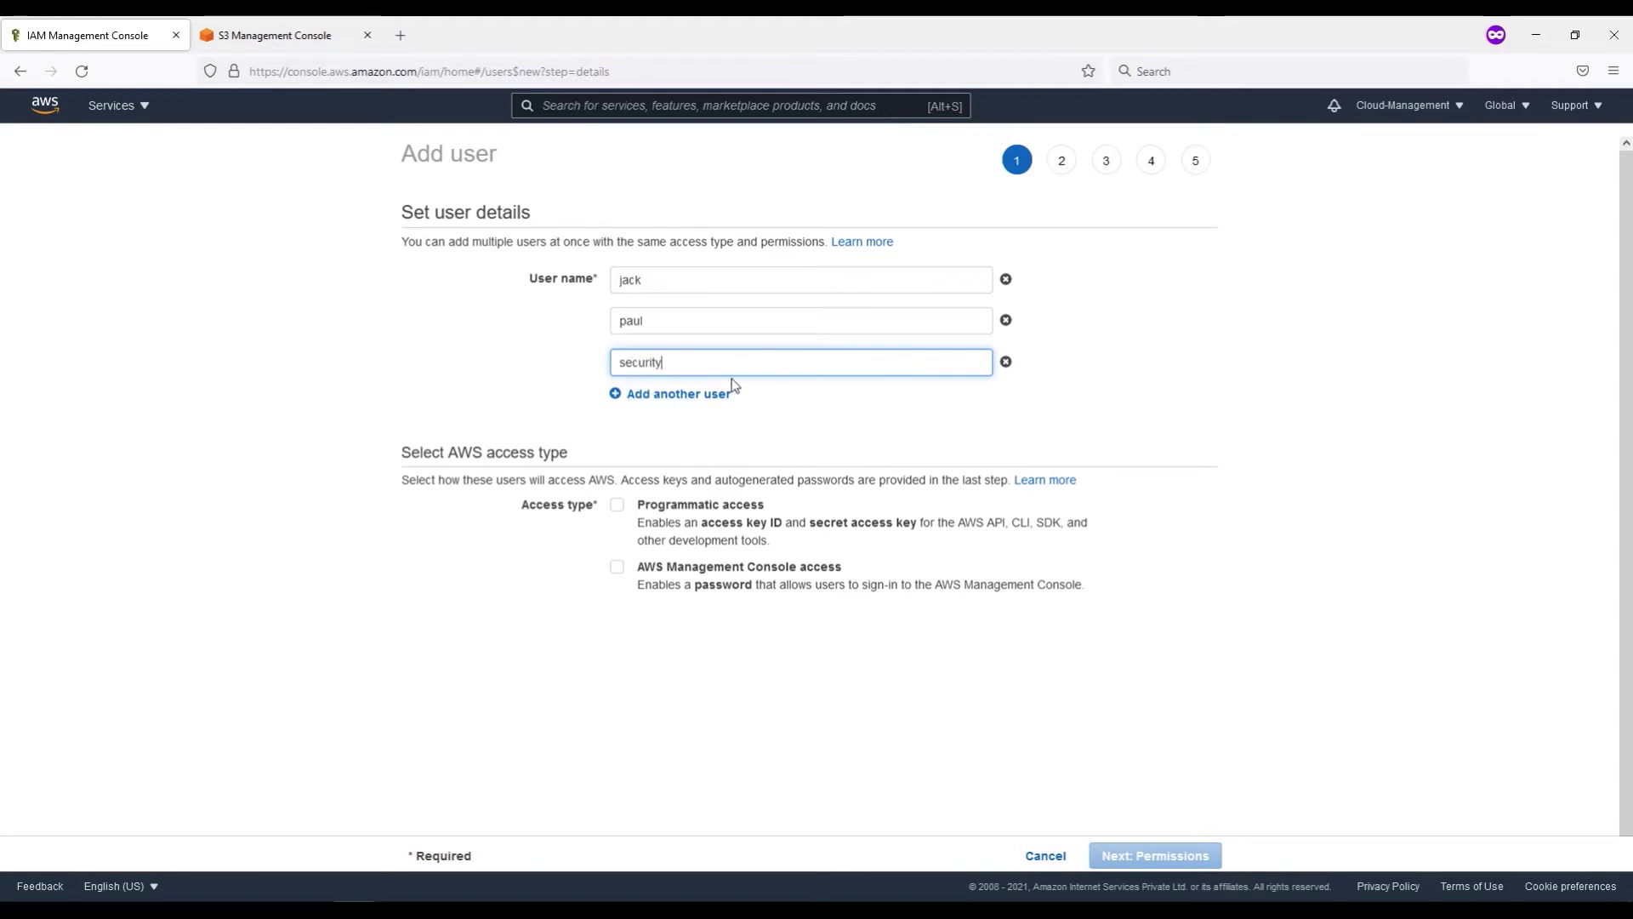
{"action": "left_click_drag", "start_coordinate": [689, 361], "coordinate": [586, 364]}
{"action": "type", "text": "audit"}
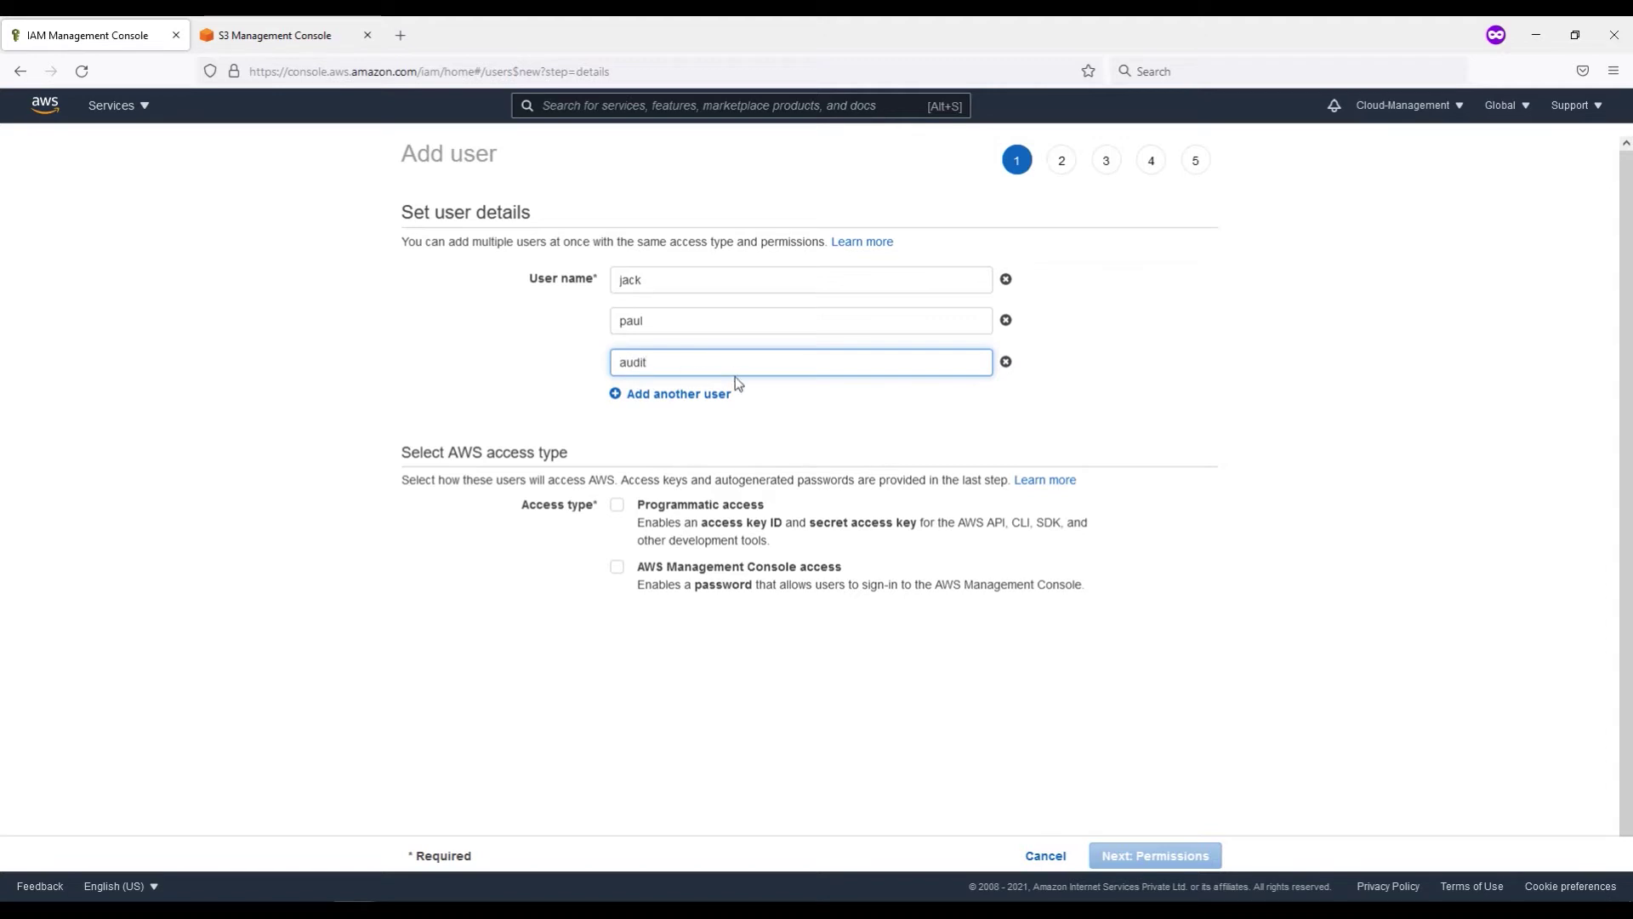
Step: Give them programmatic and console access with a custom password and no forced reset
{"action": "left_click", "coordinate": [672, 509]}
{"action": "left_click", "coordinate": [778, 566]}
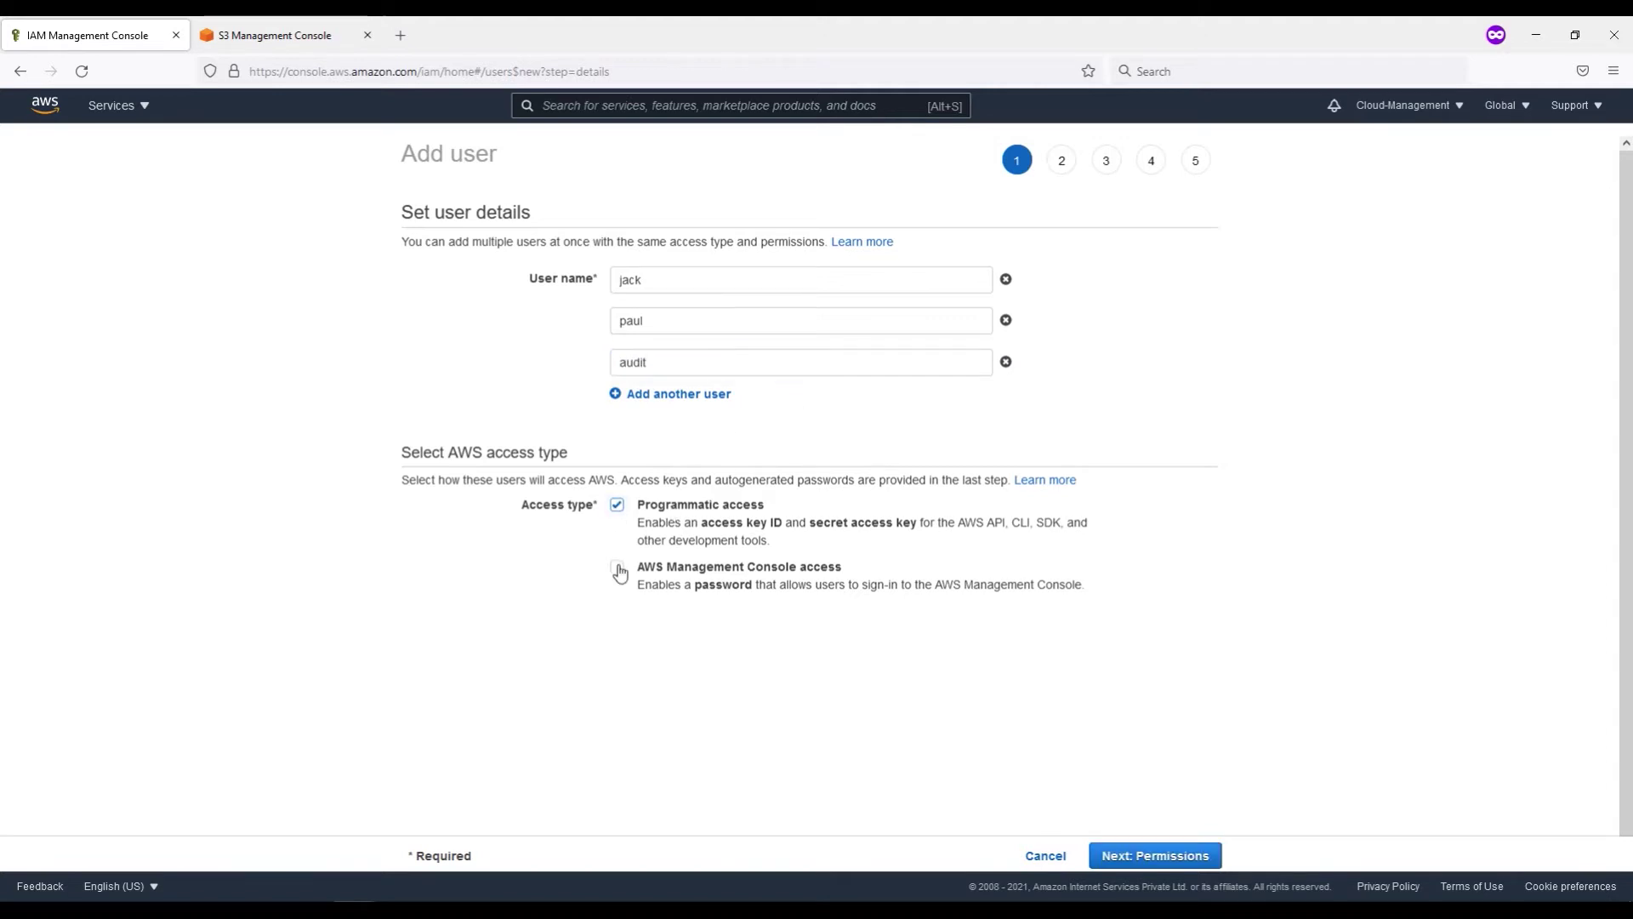
{"action": "scroll", "coordinate": [779, 553], "scroll_direction": "down", "scroll_amount": 1}
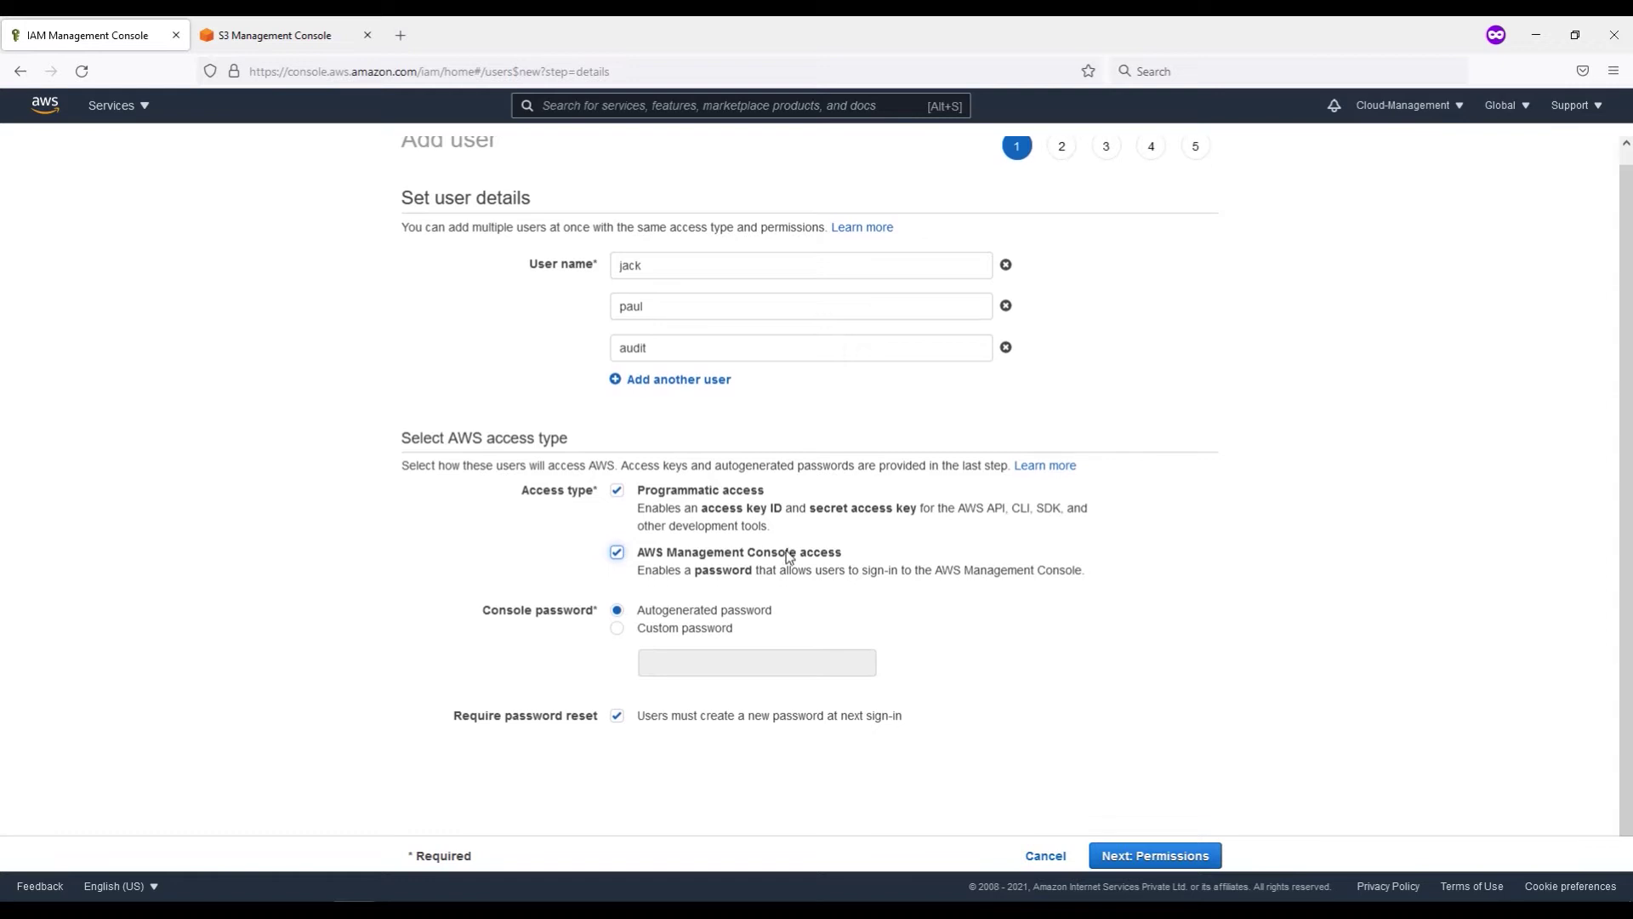
{"action": "left_click", "coordinate": [618, 627]}
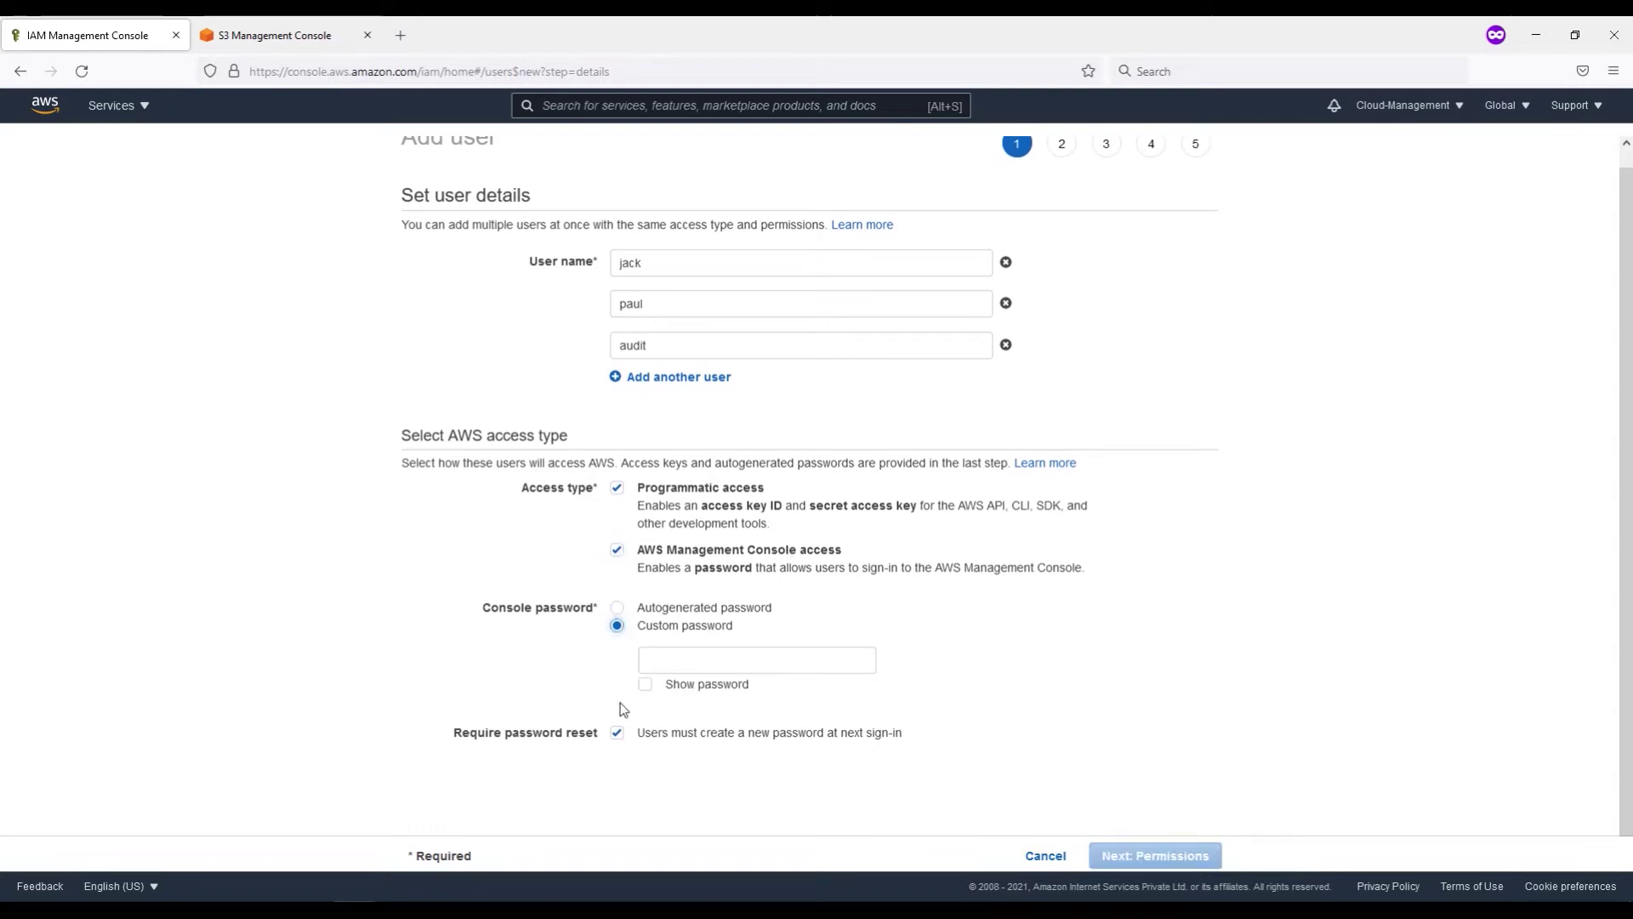
{"action": "left_click", "coordinate": [663, 652]}
{"action": "type", "text": "Password1"}
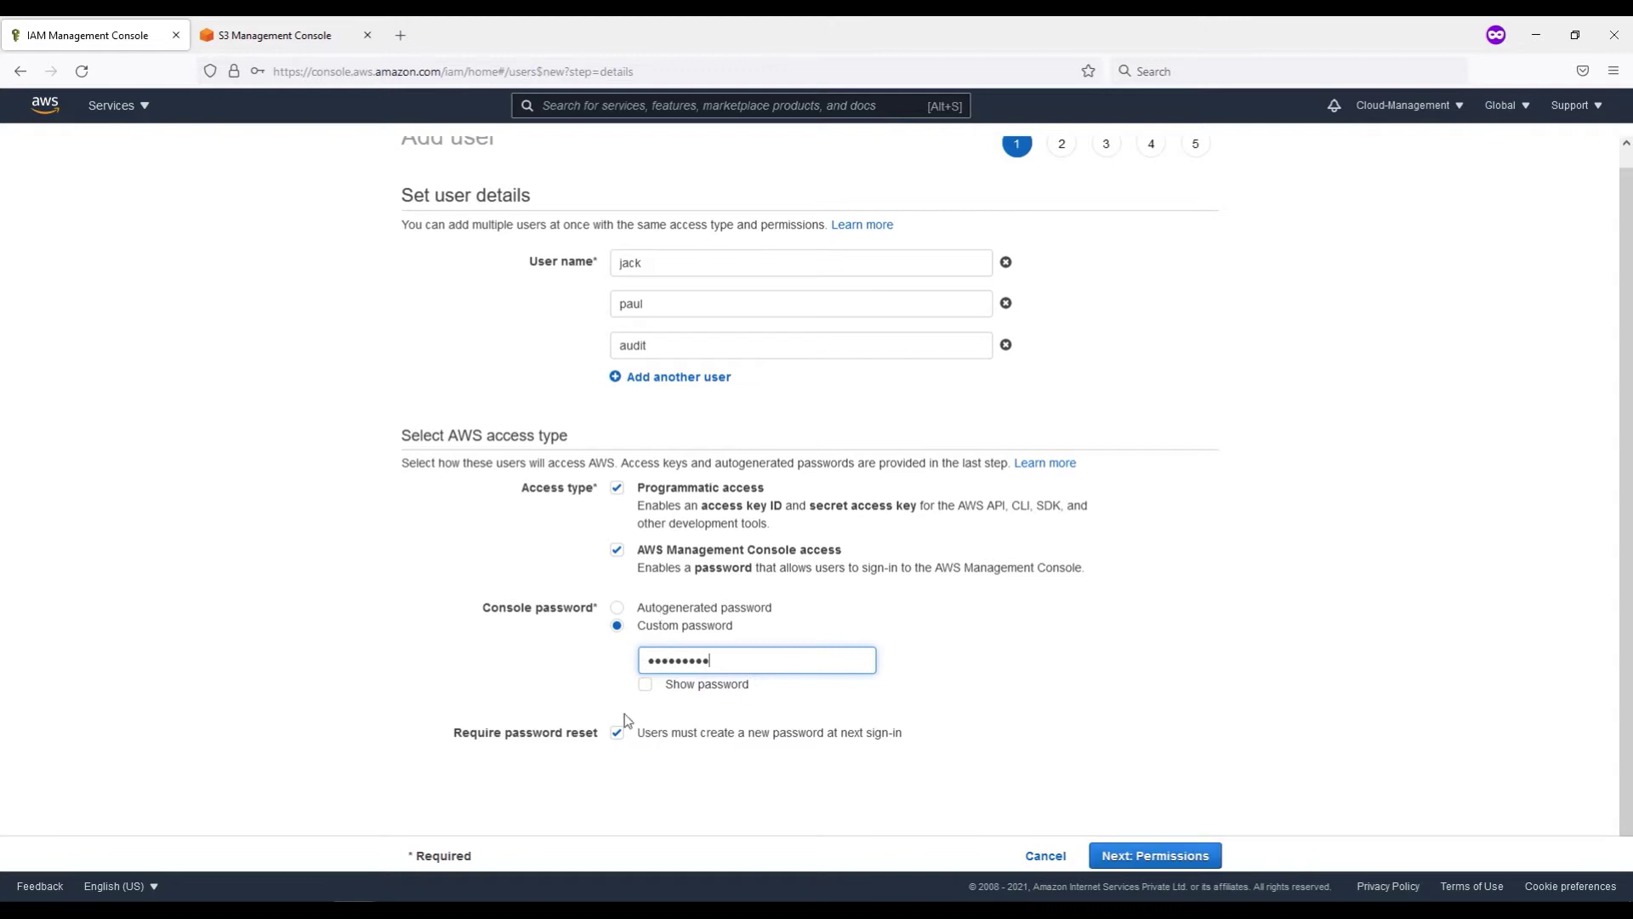
{"action": "left_click", "coordinate": [617, 732]}
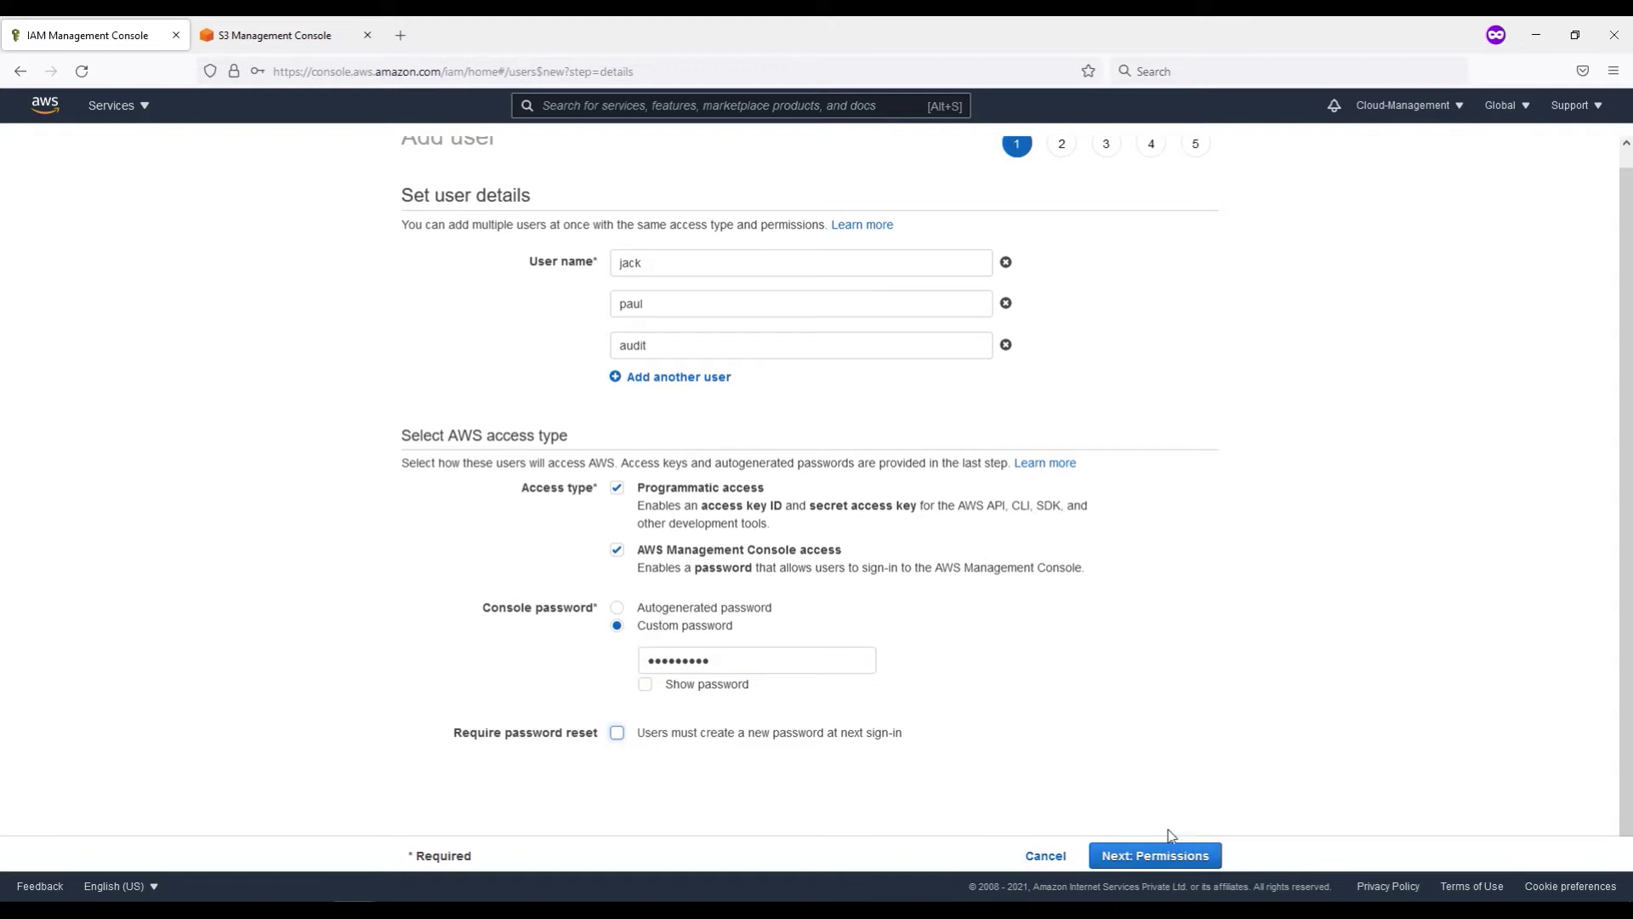
Step: On the permissions step, leave the users out of ReadOnlyGroup with no policies attached
{"action": "left_click", "coordinate": [1178, 857]}
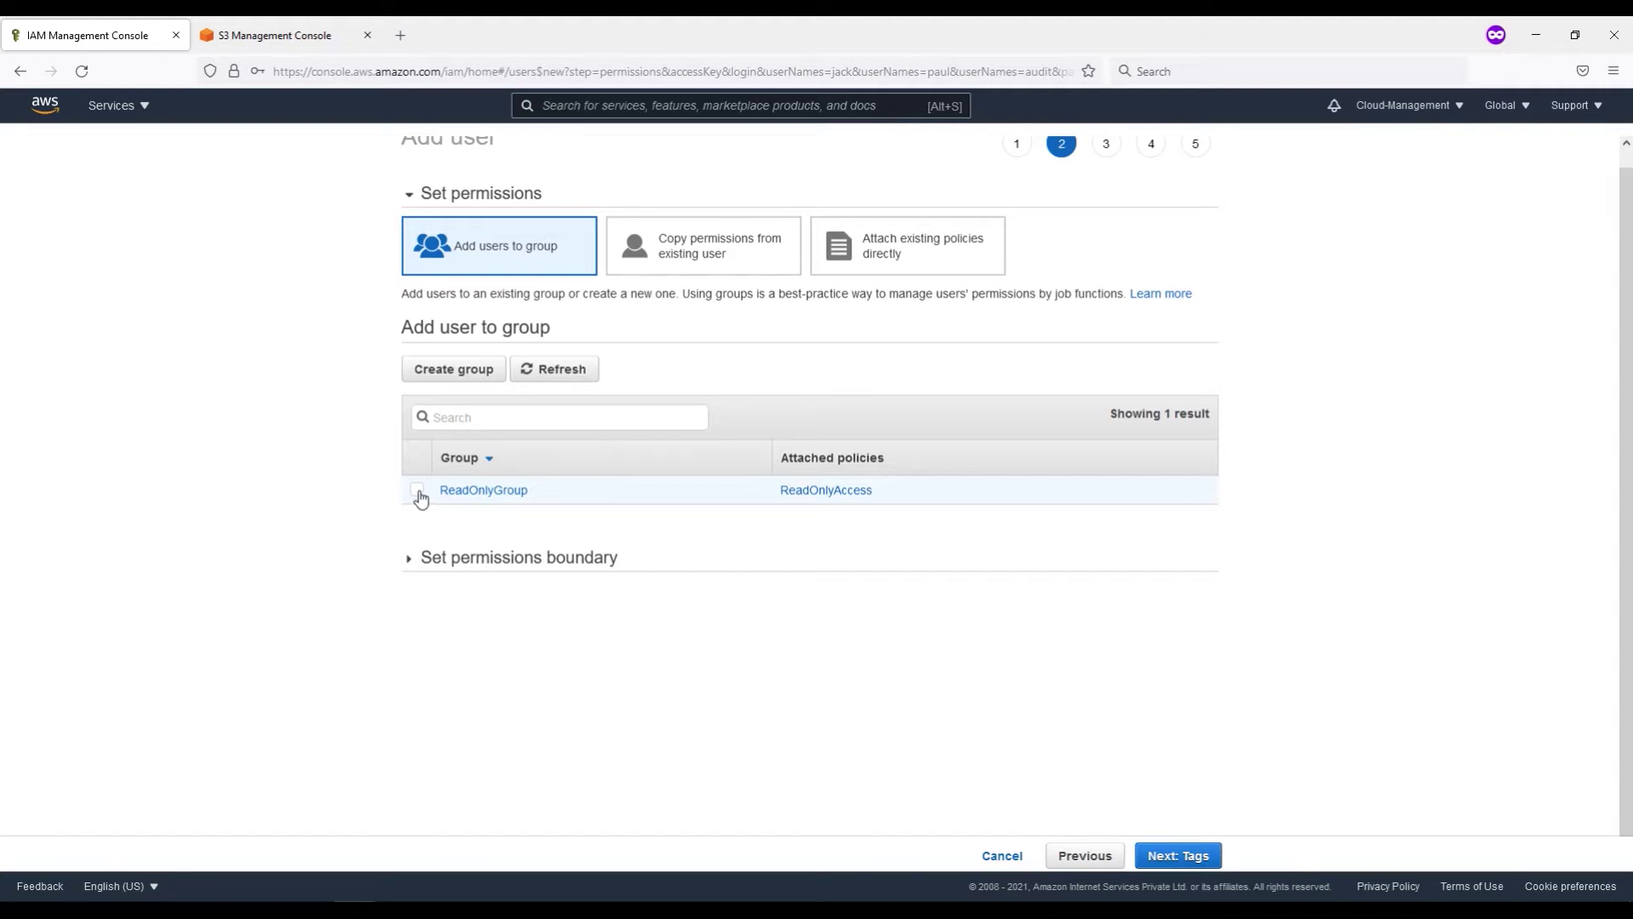
{"action": "left_click", "coordinate": [418, 490]}
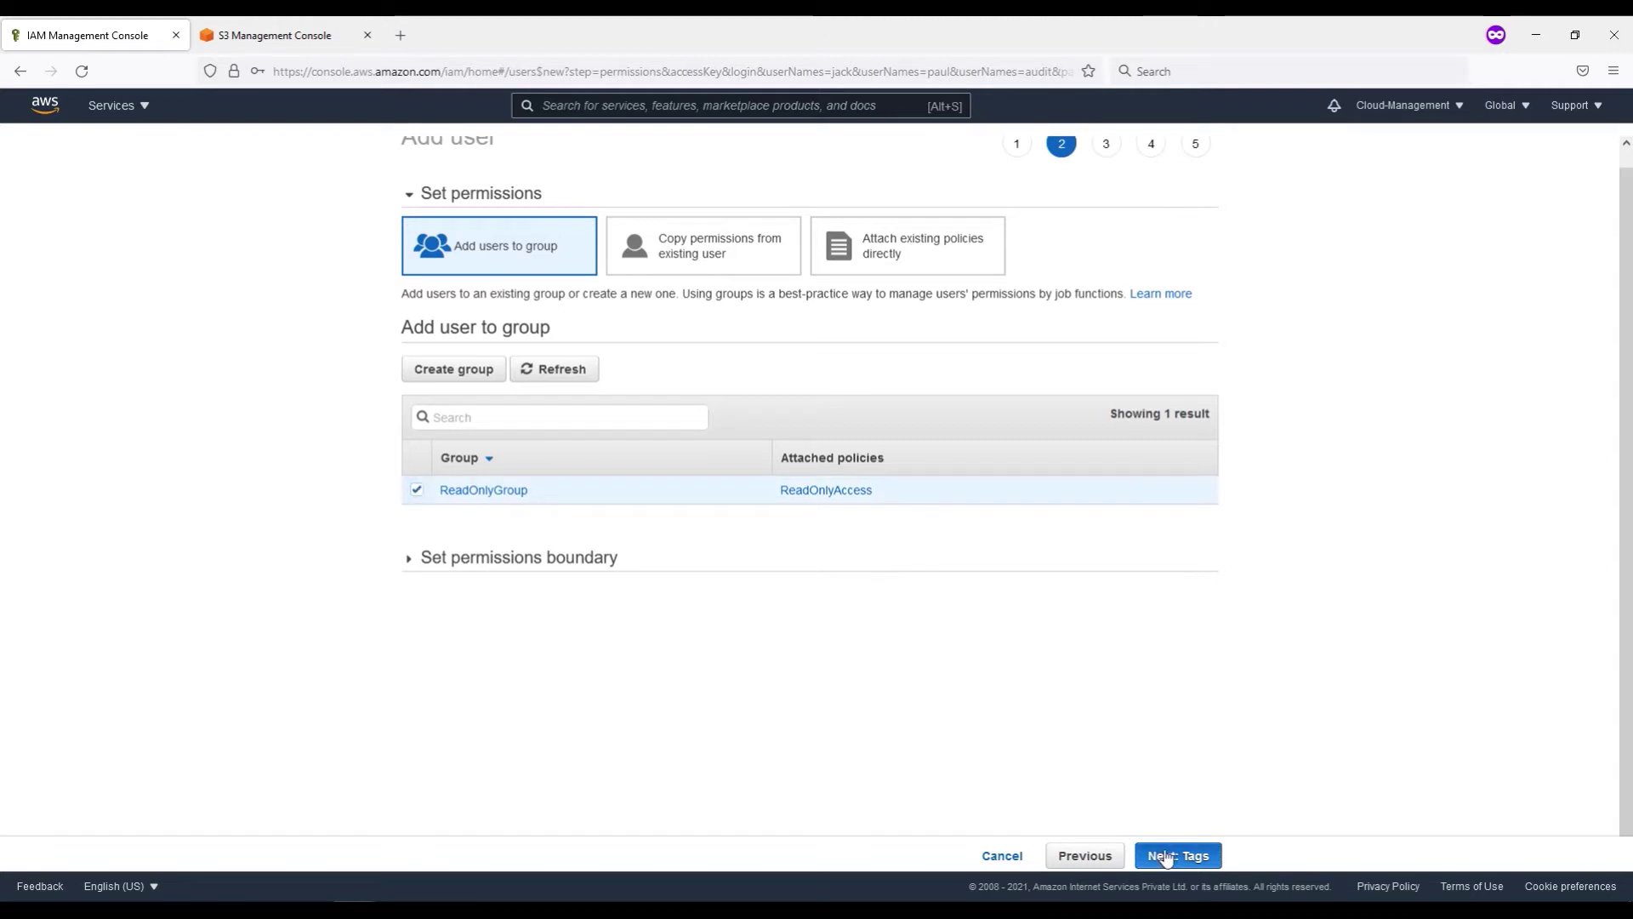
{"action": "left_click", "coordinate": [1167, 858]}
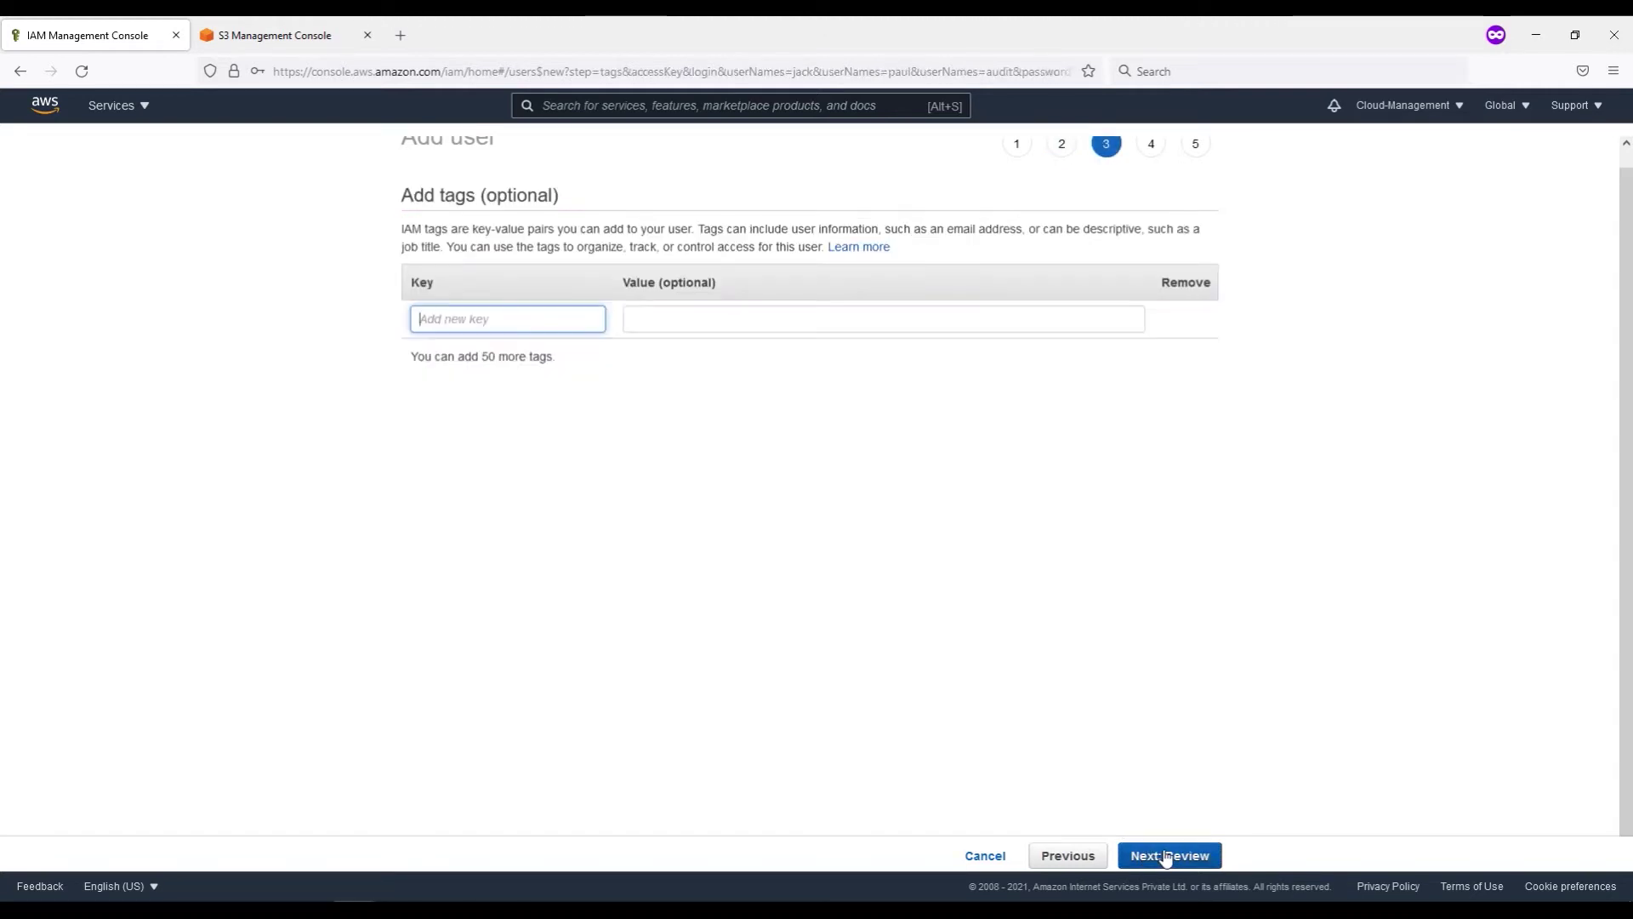
{"action": "left_click", "coordinate": [1080, 856]}
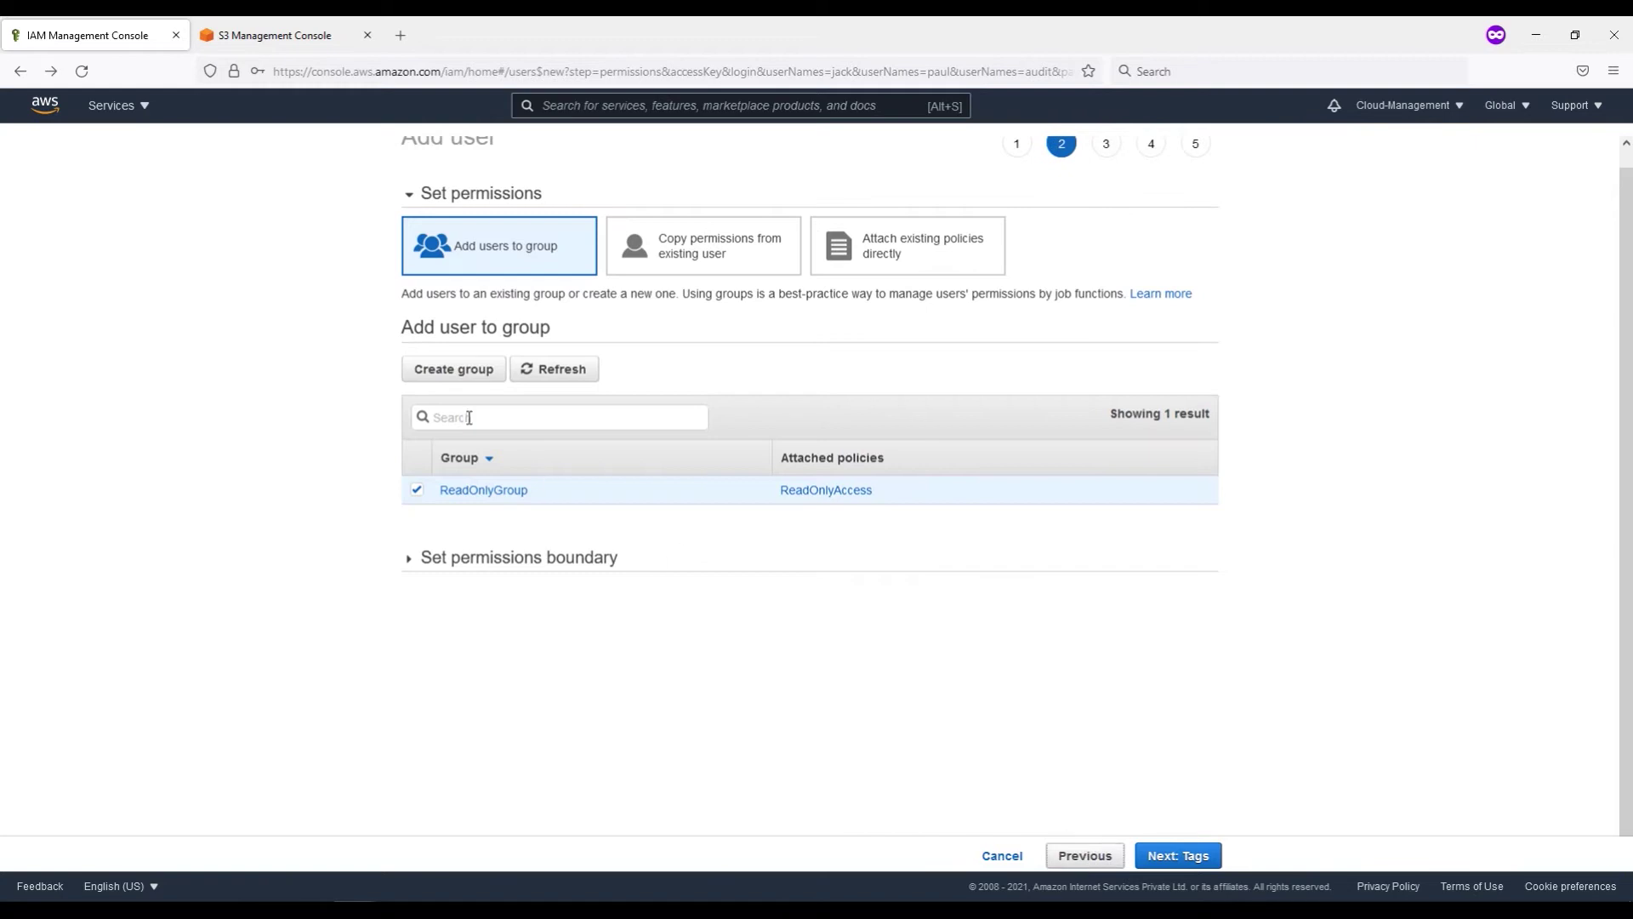
{"action": "left_click", "coordinate": [417, 490]}
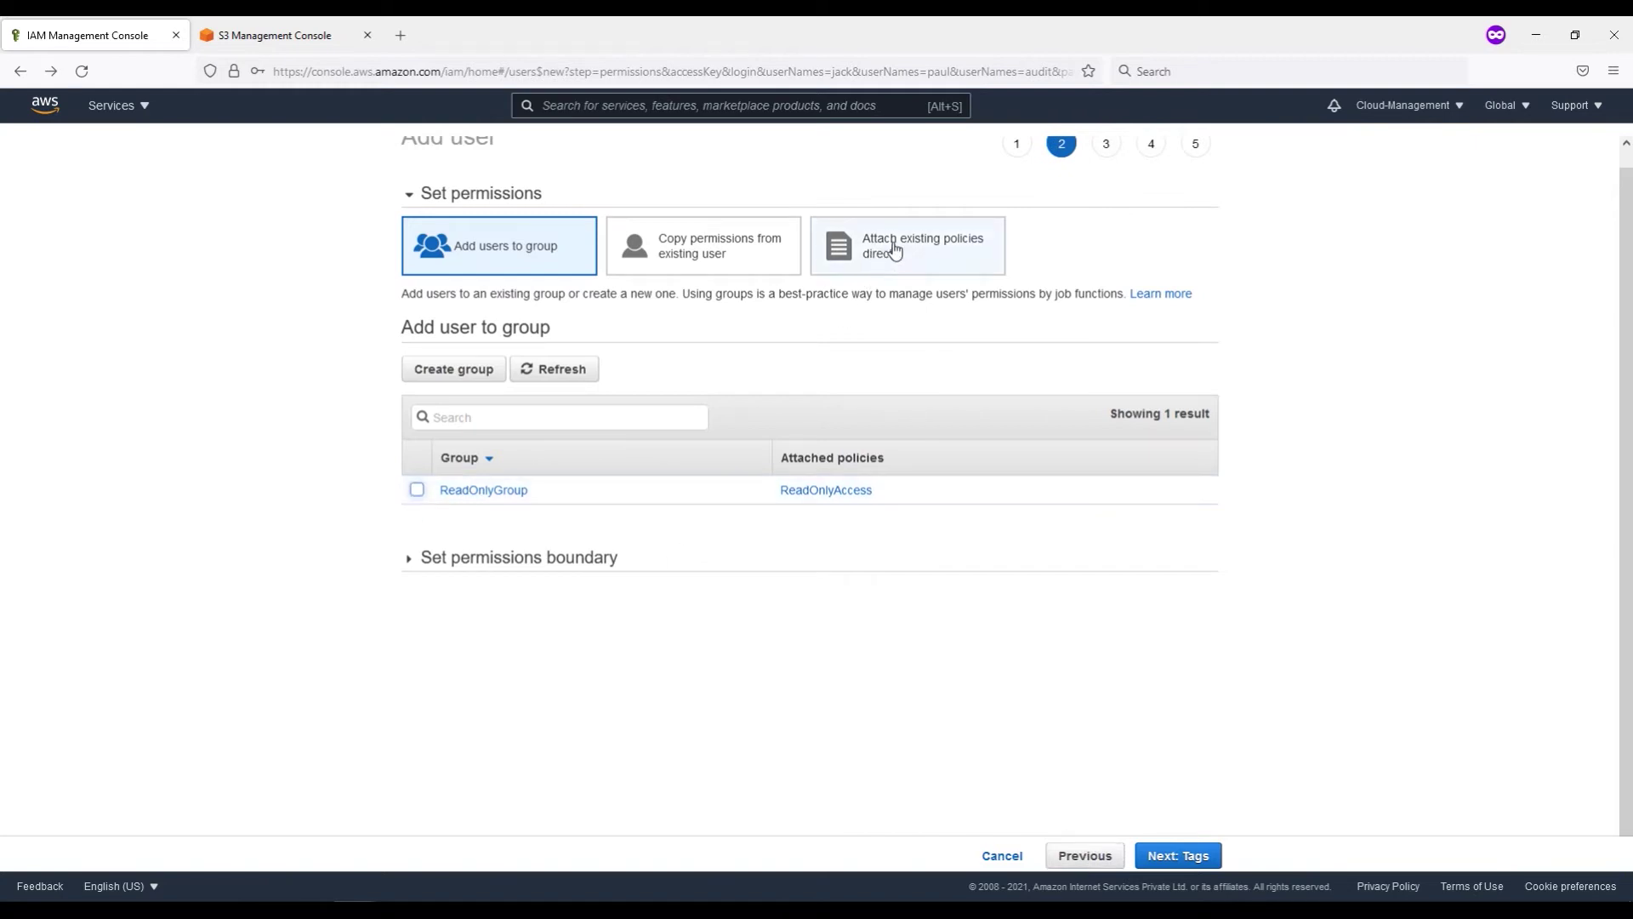
{"action": "left_click", "coordinate": [914, 269]}
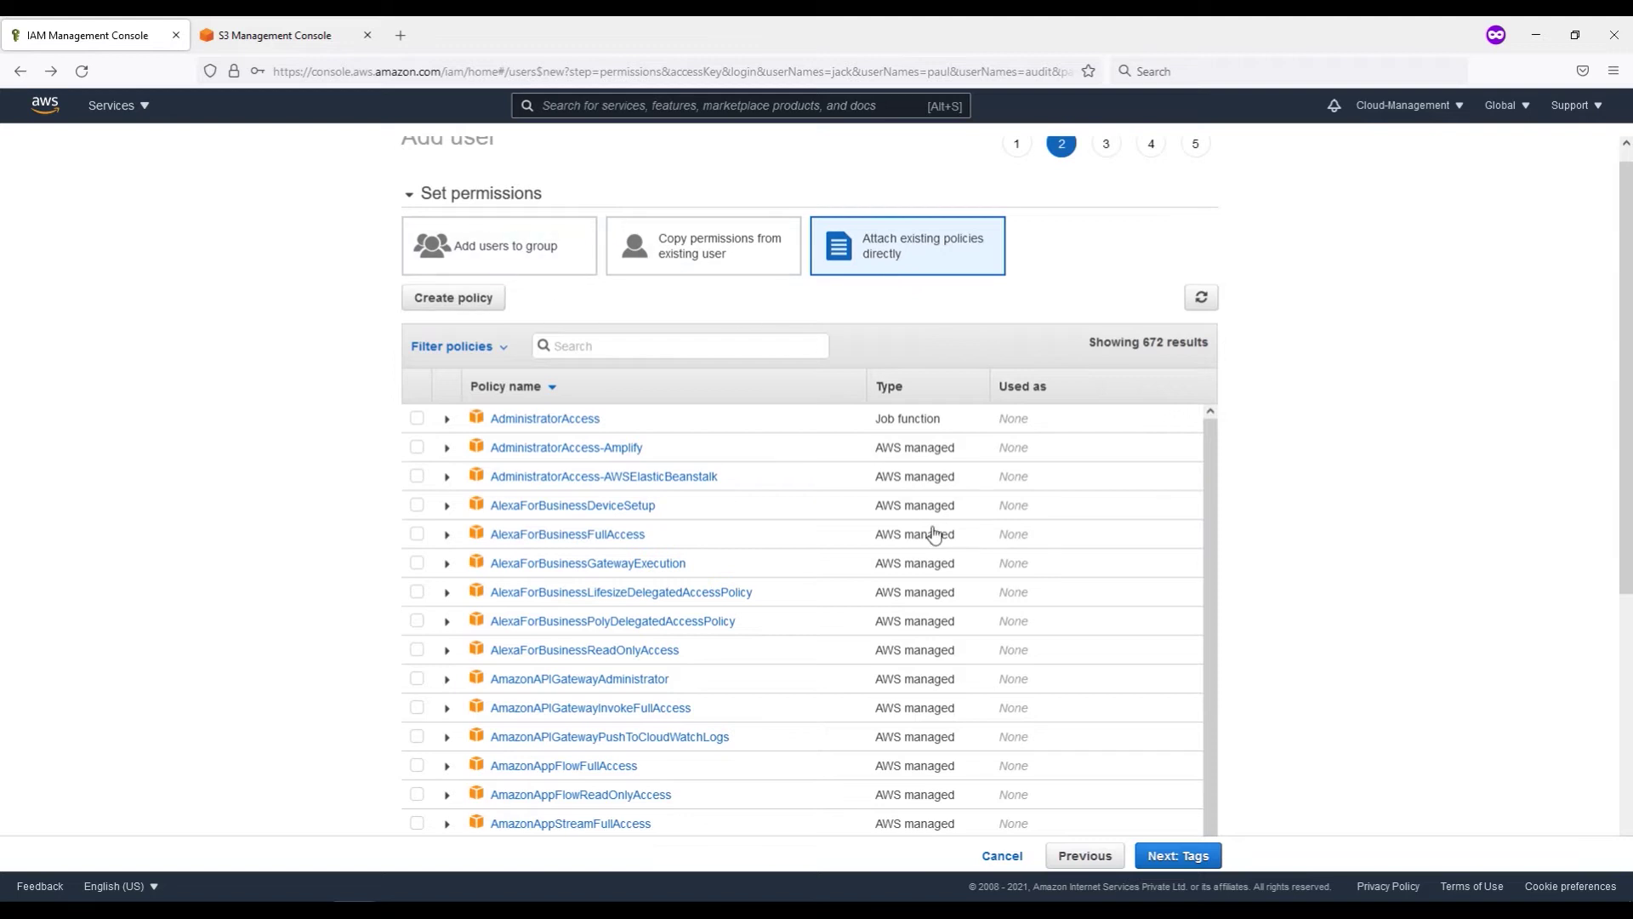
Step: Skip tags, review, and create the three users
{"action": "left_click", "coordinate": [1179, 855]}
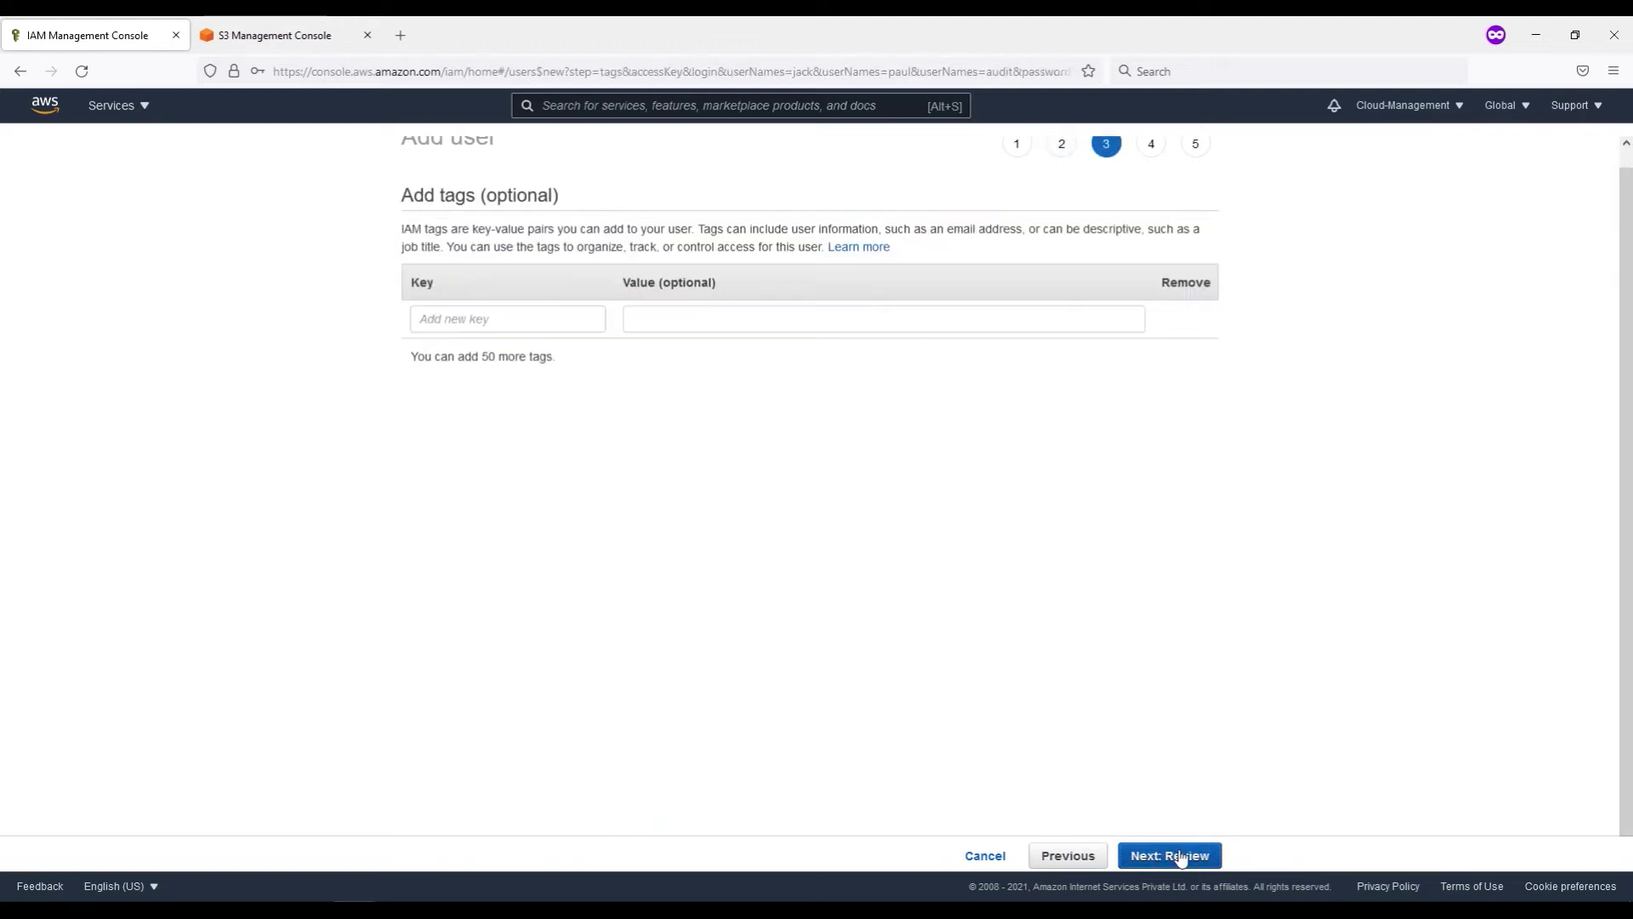
{"action": "left_click", "coordinate": [548, 318]}
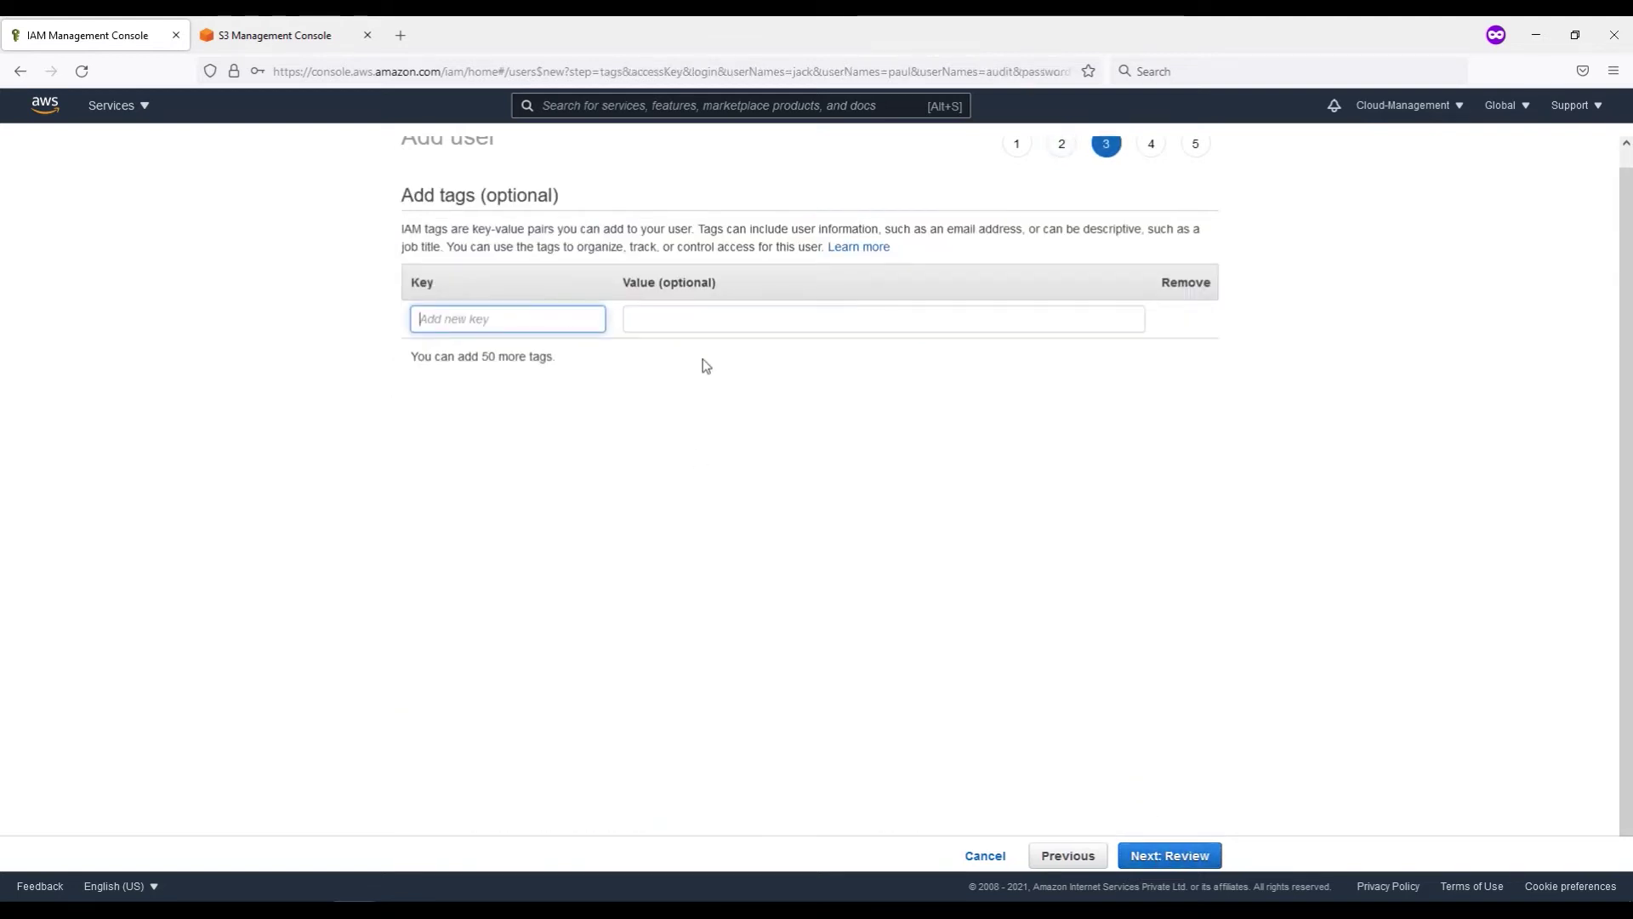
{"action": "scroll", "coordinate": [944, 455], "scroll_direction": "up", "scroll_amount": 1}
{"action": "left_click", "coordinate": [1167, 859]}
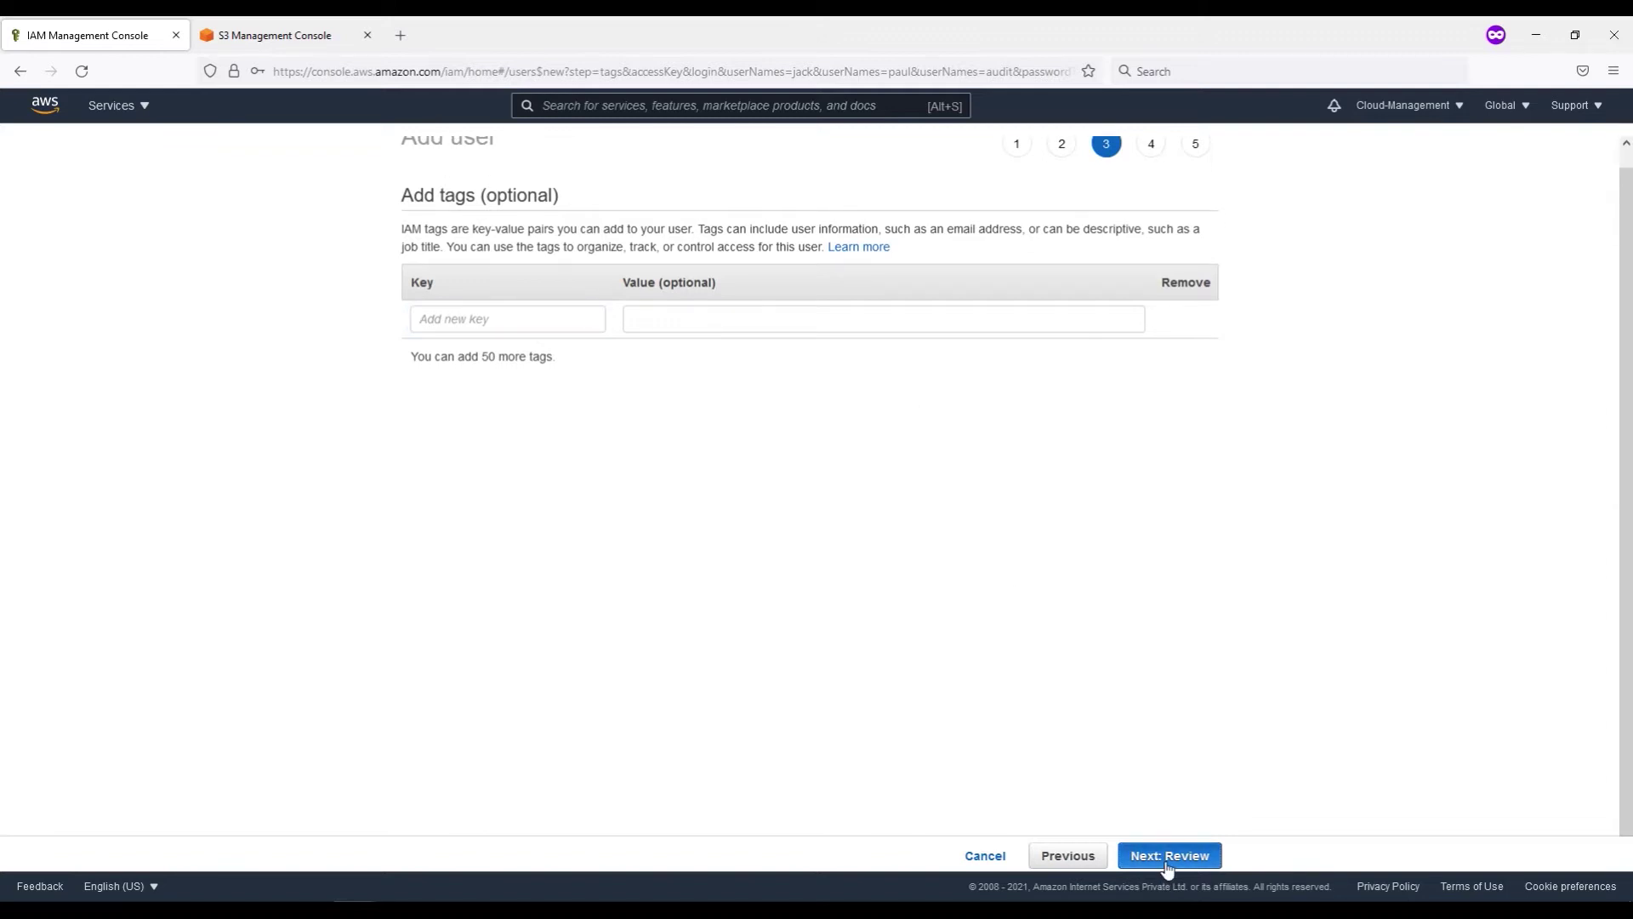
{"action": "left_click", "coordinate": [1156, 859]}
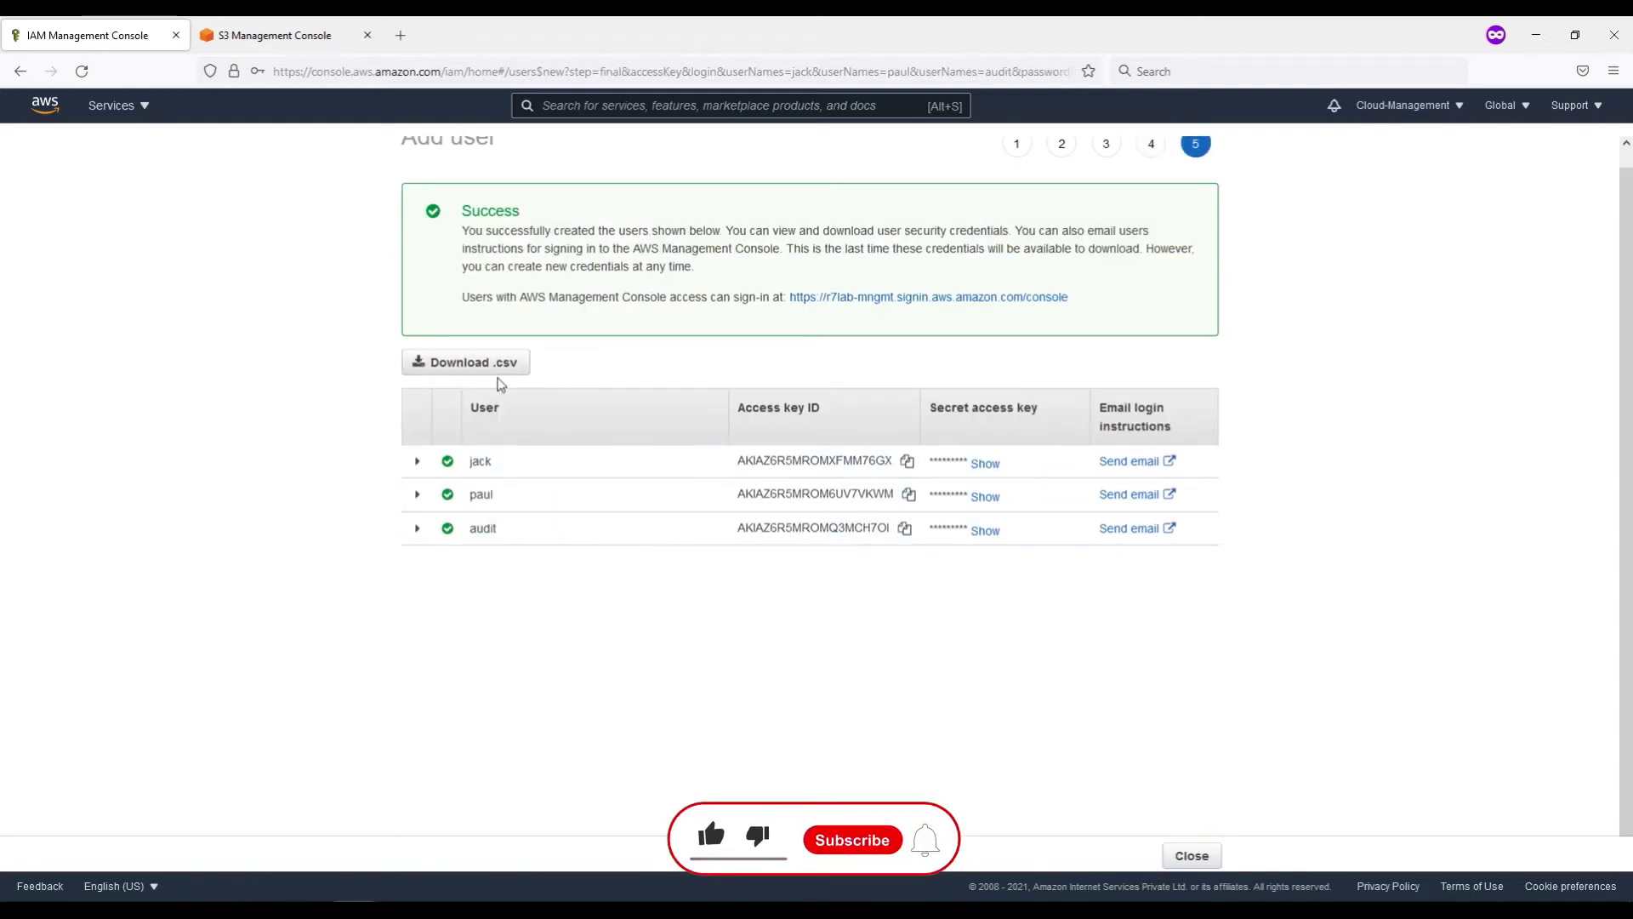
Step: Save new_user_credentials.csv, close the wizard and return to the User groups list
{"action": "left_click", "coordinate": [500, 371]}
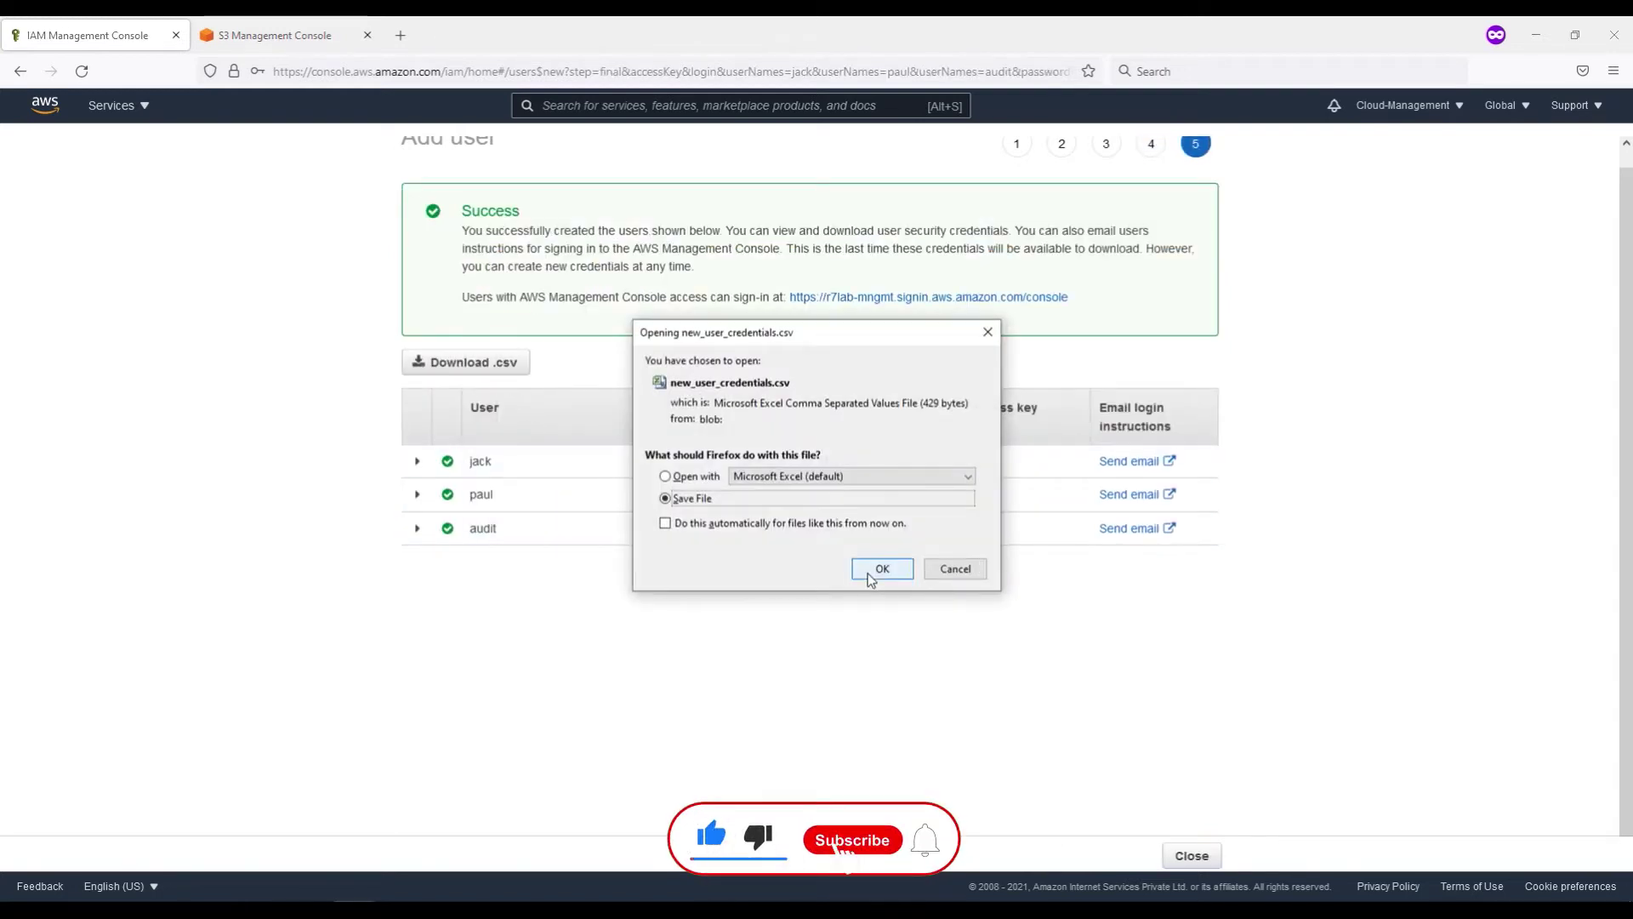
{"action": "left_click", "coordinate": [883, 568]}
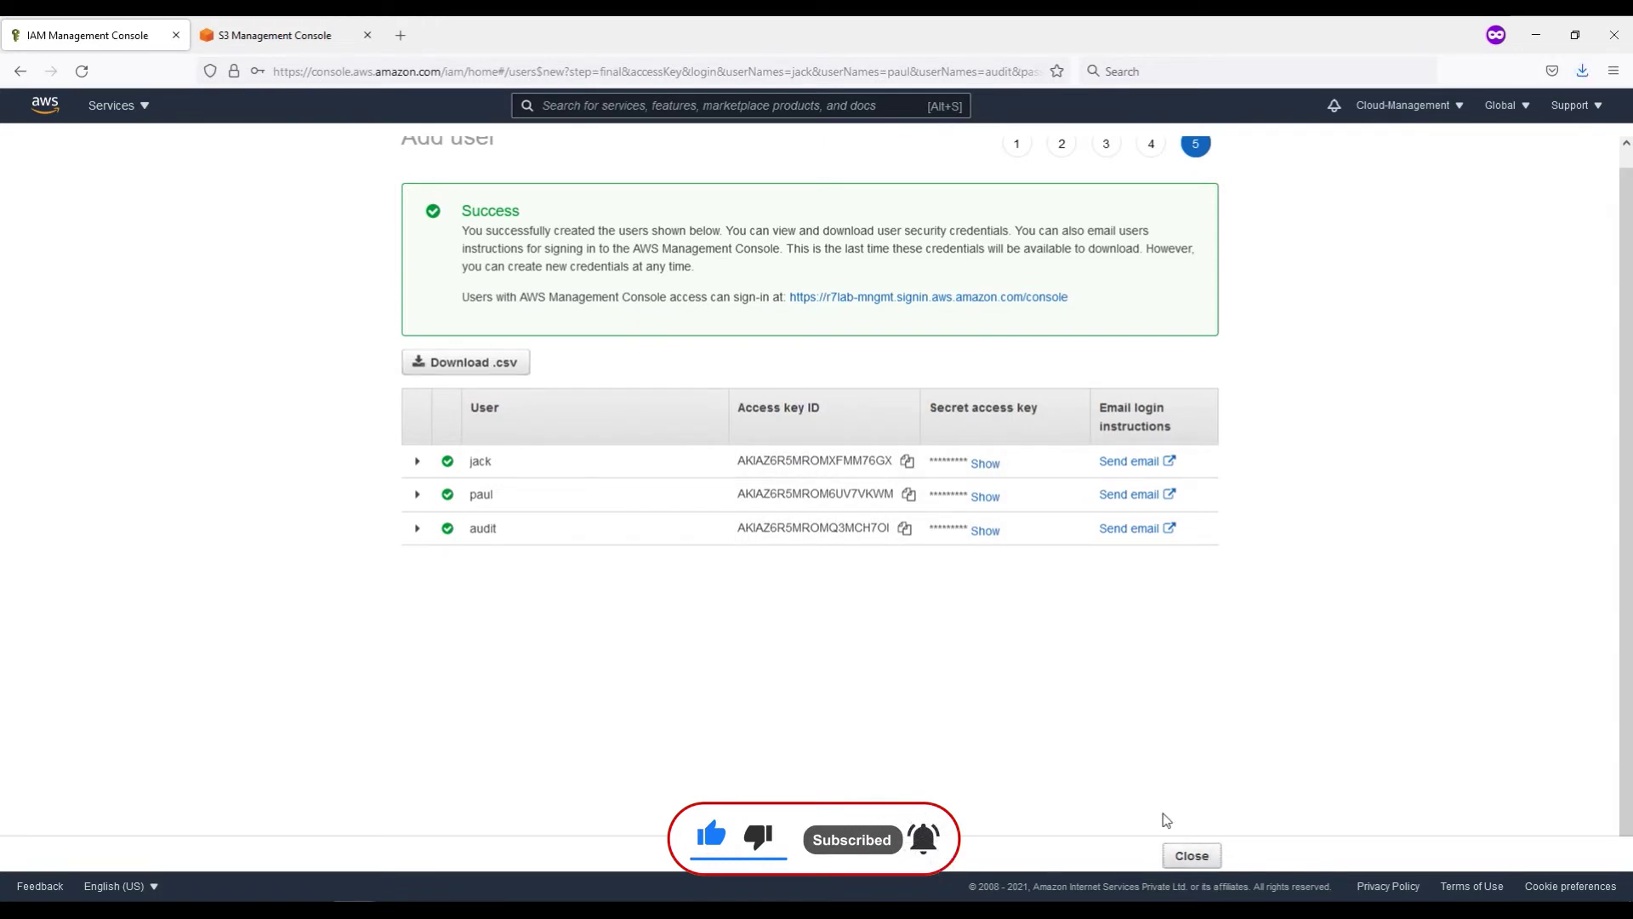
{"action": "left_click", "coordinate": [1187, 854]}
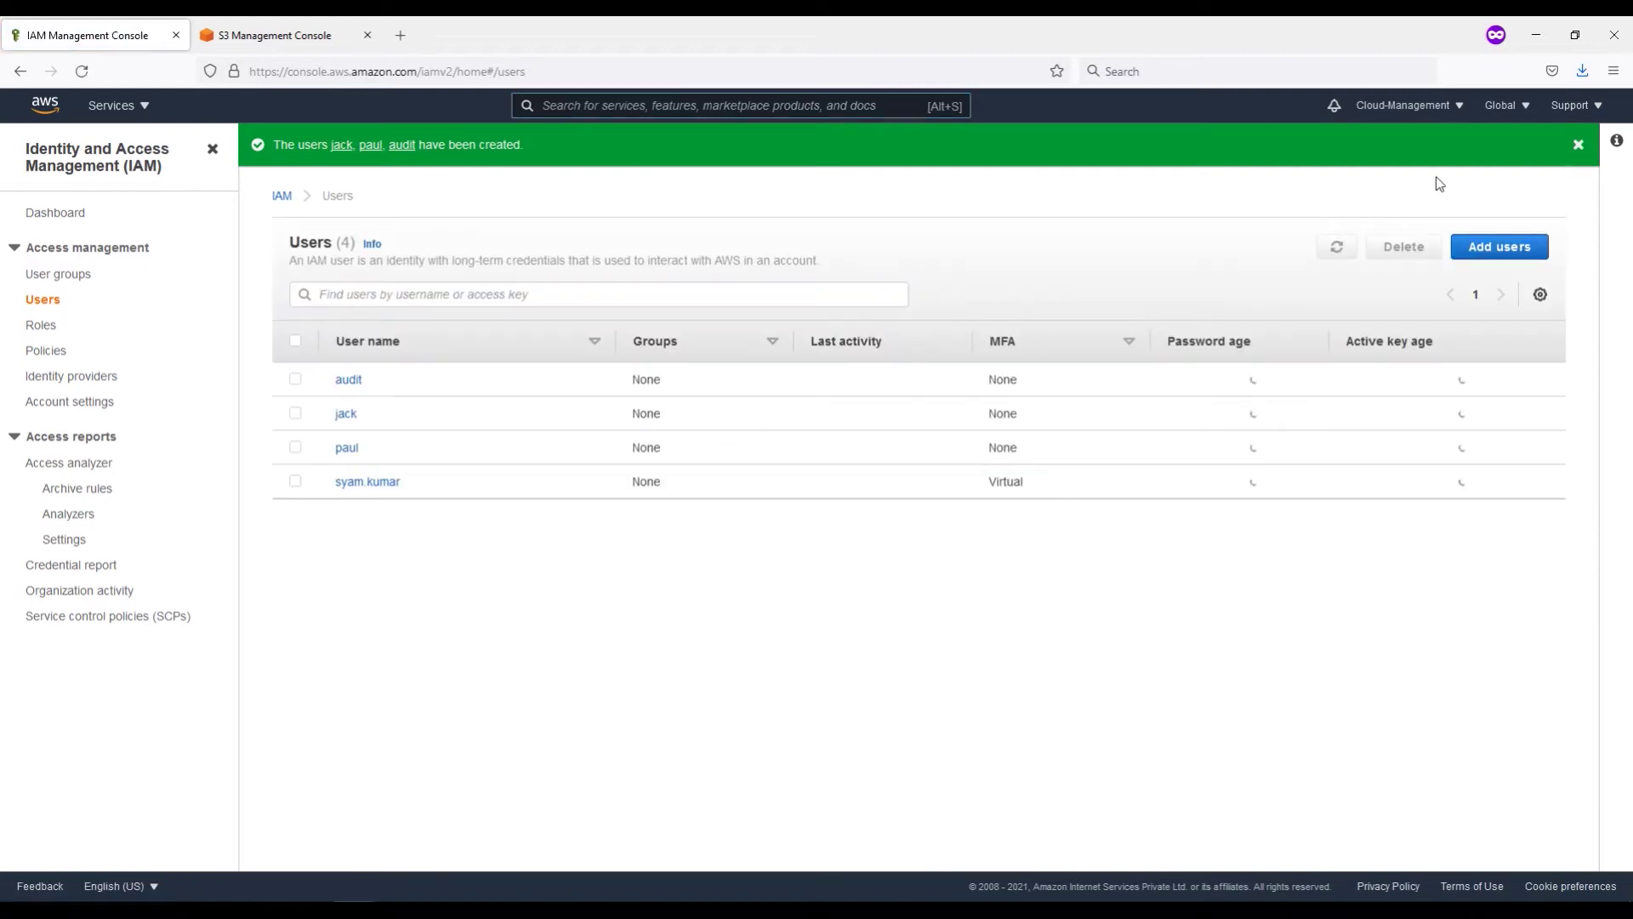
{"action": "left_click", "coordinate": [1578, 147]}
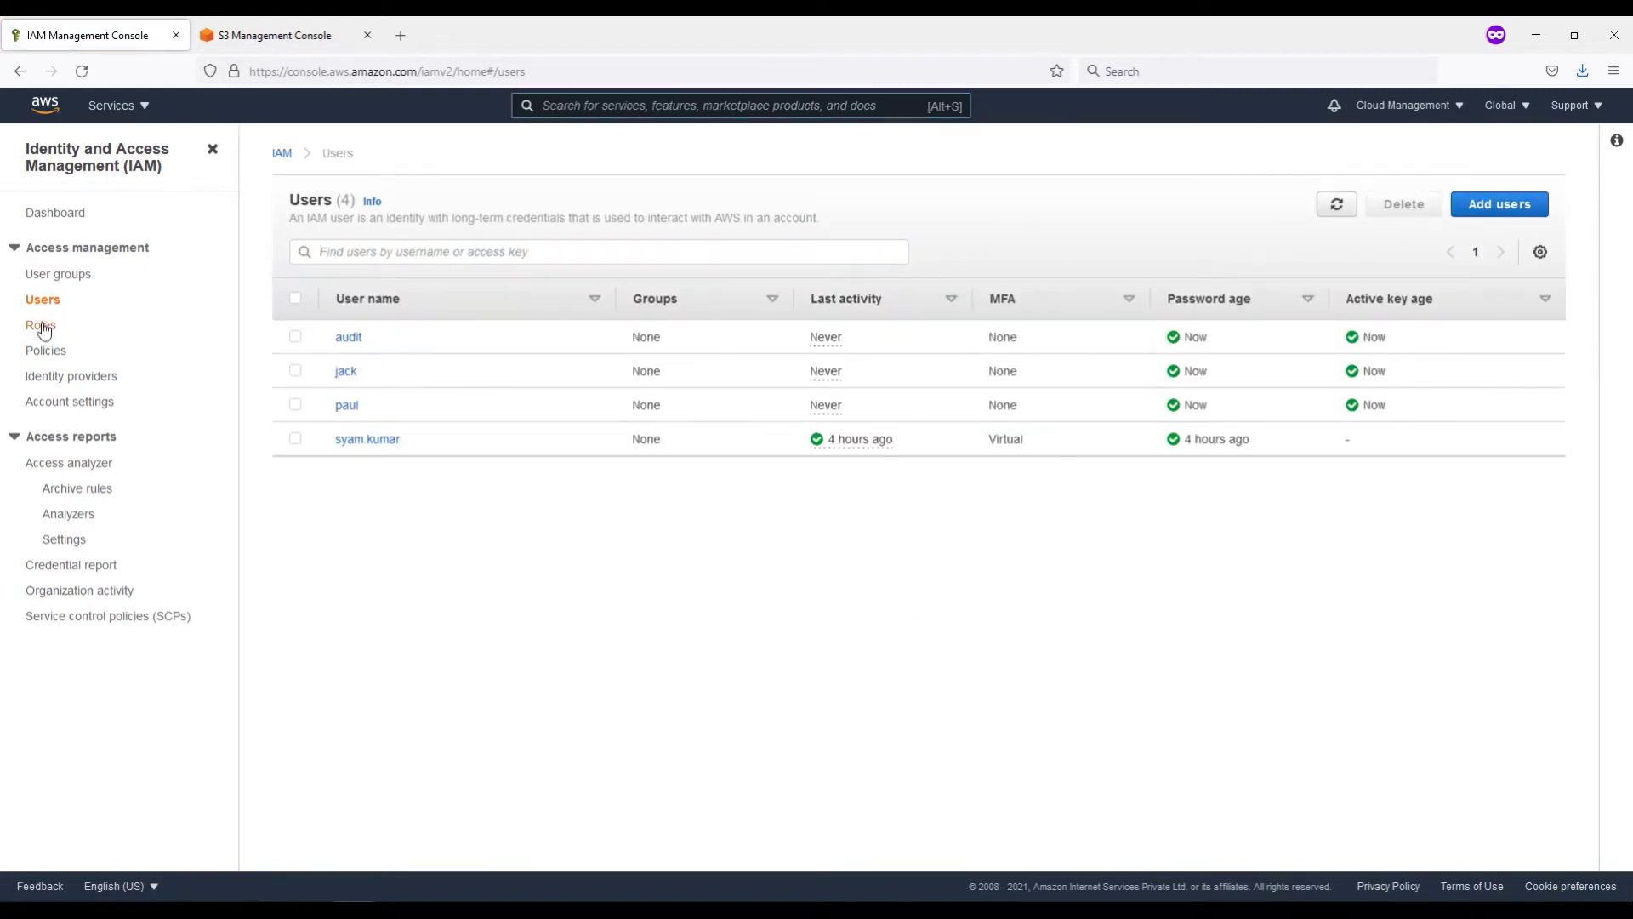
{"action": "left_click", "coordinate": [53, 279]}
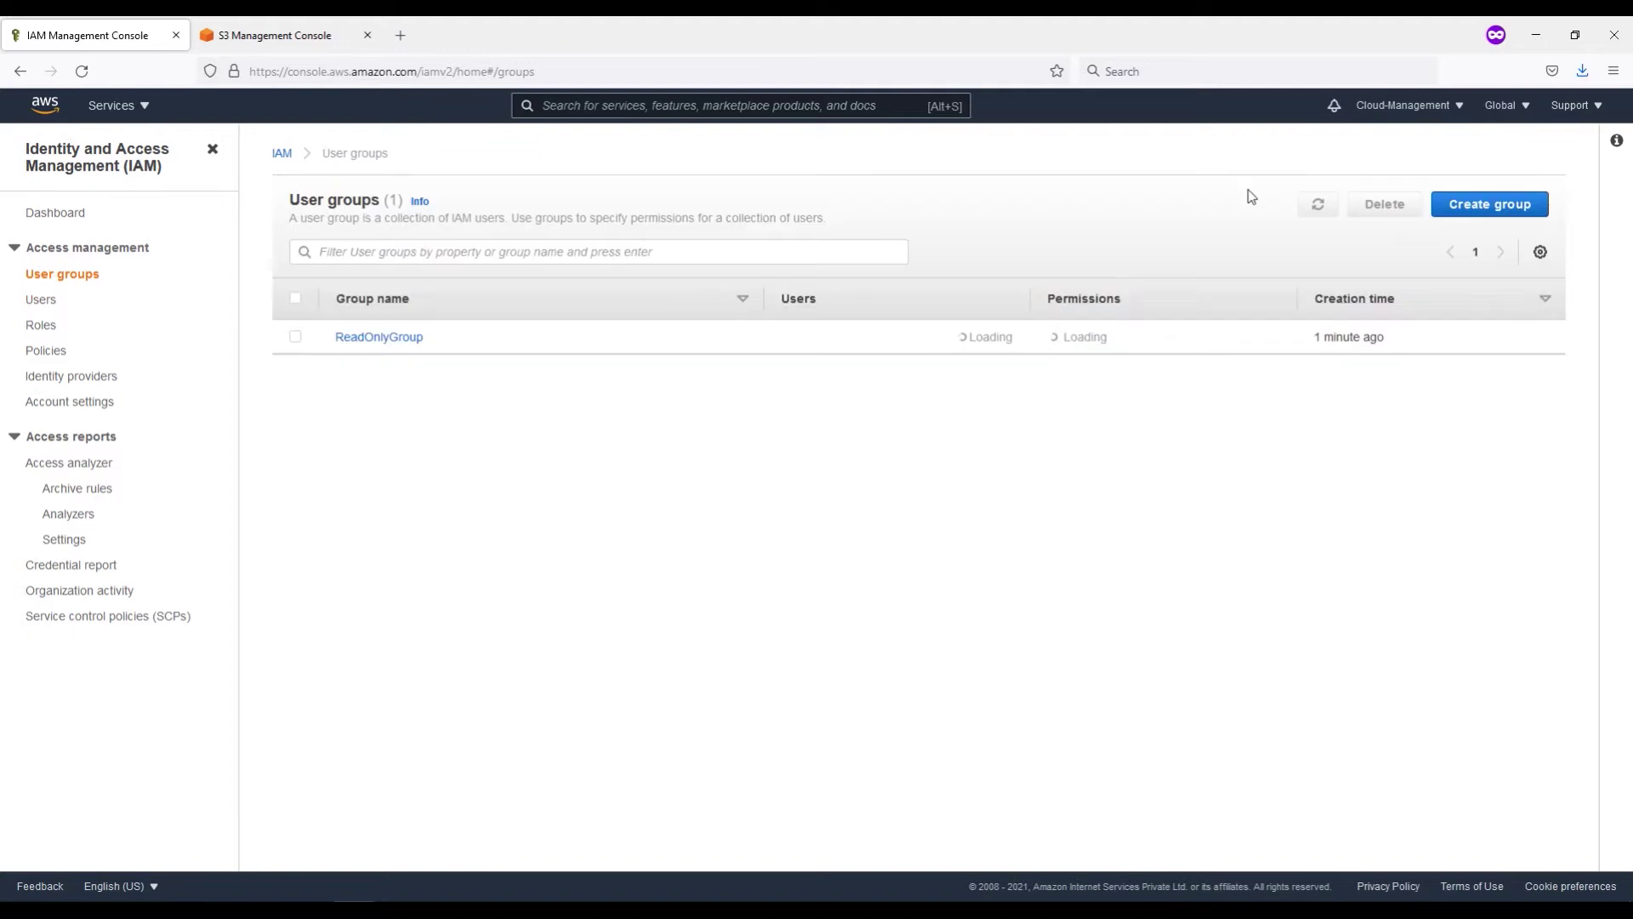
Step: Add jack and paul to ReadOnlyGroup and start a new user group
{"action": "left_click", "coordinate": [380, 338]}
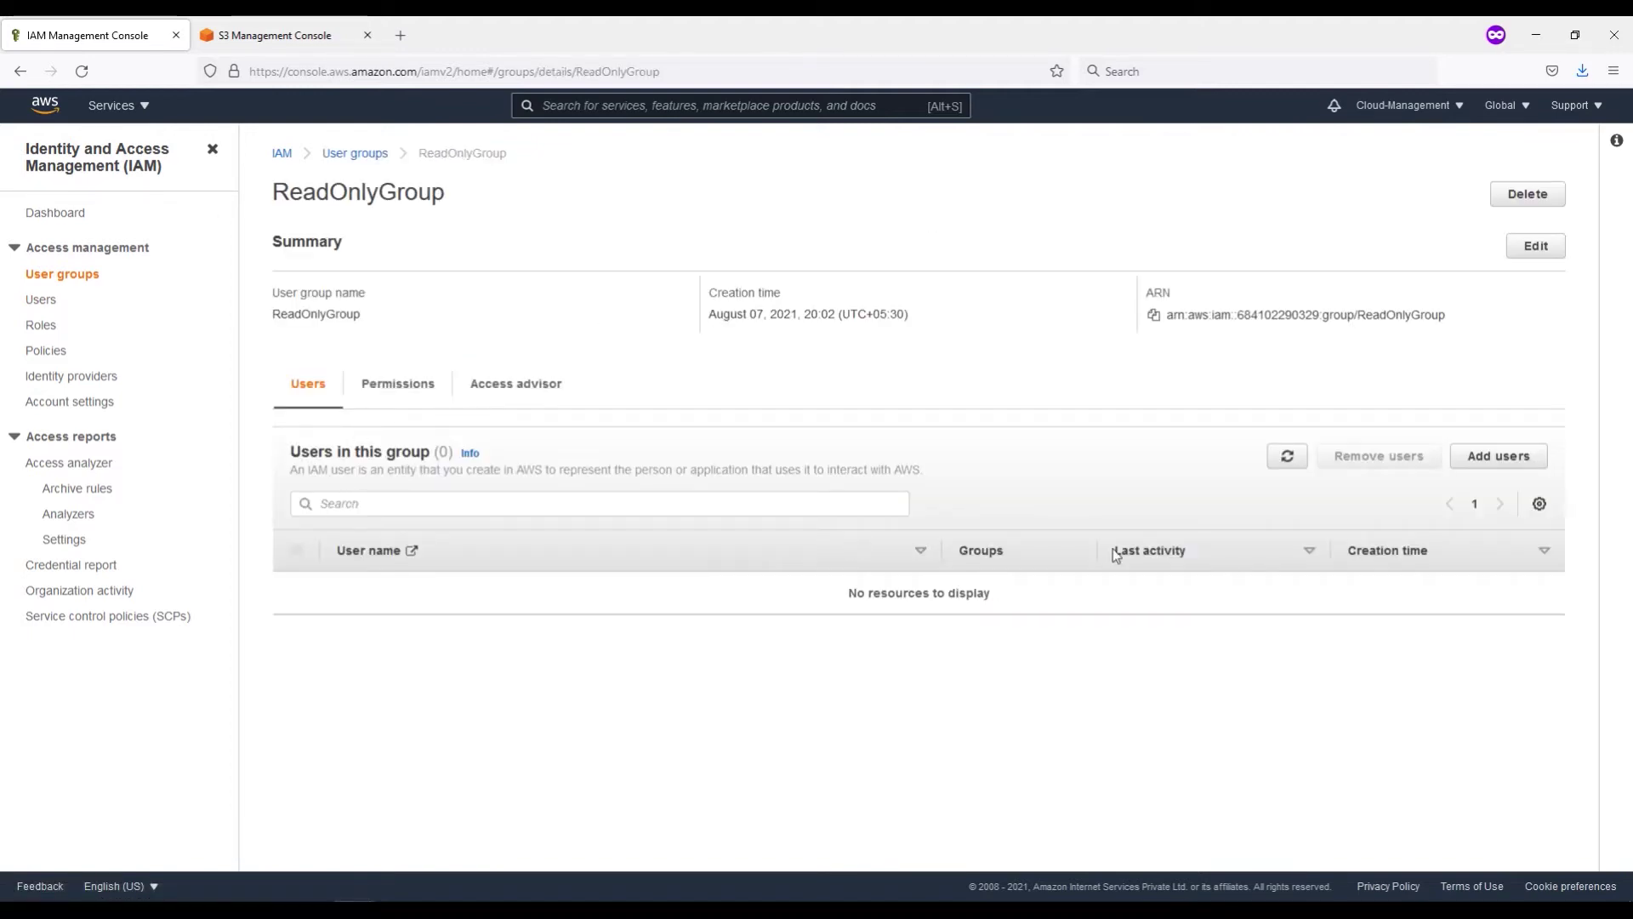
{"action": "left_click", "coordinate": [1507, 459]}
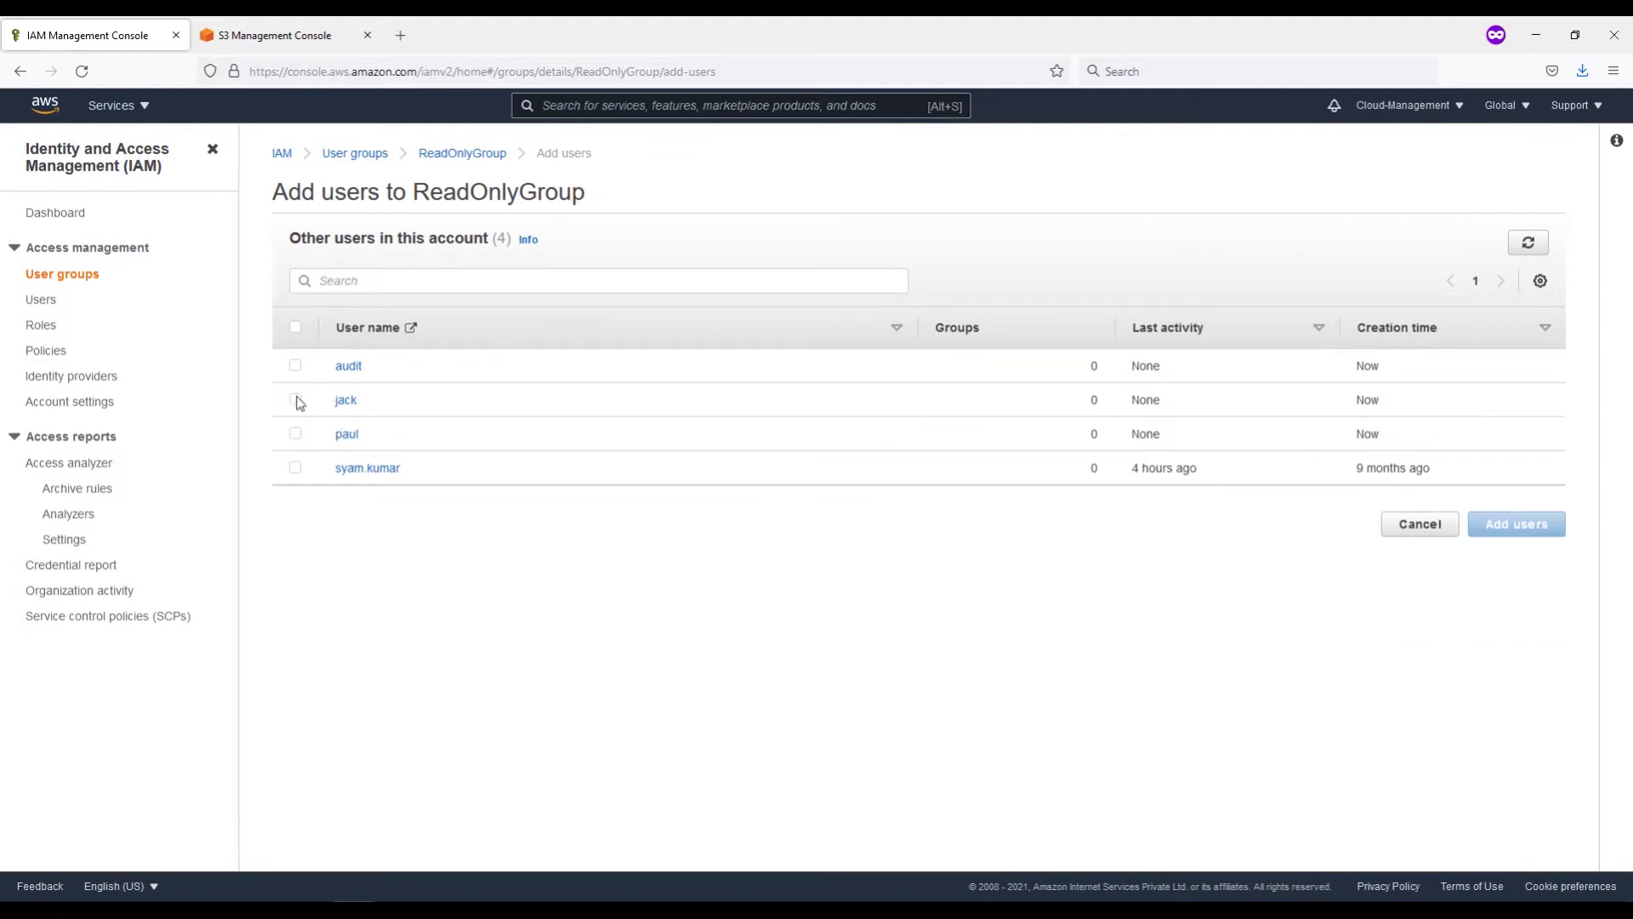
{"action": "left_click", "coordinate": [296, 399]}
{"action": "left_click", "coordinate": [296, 434]}
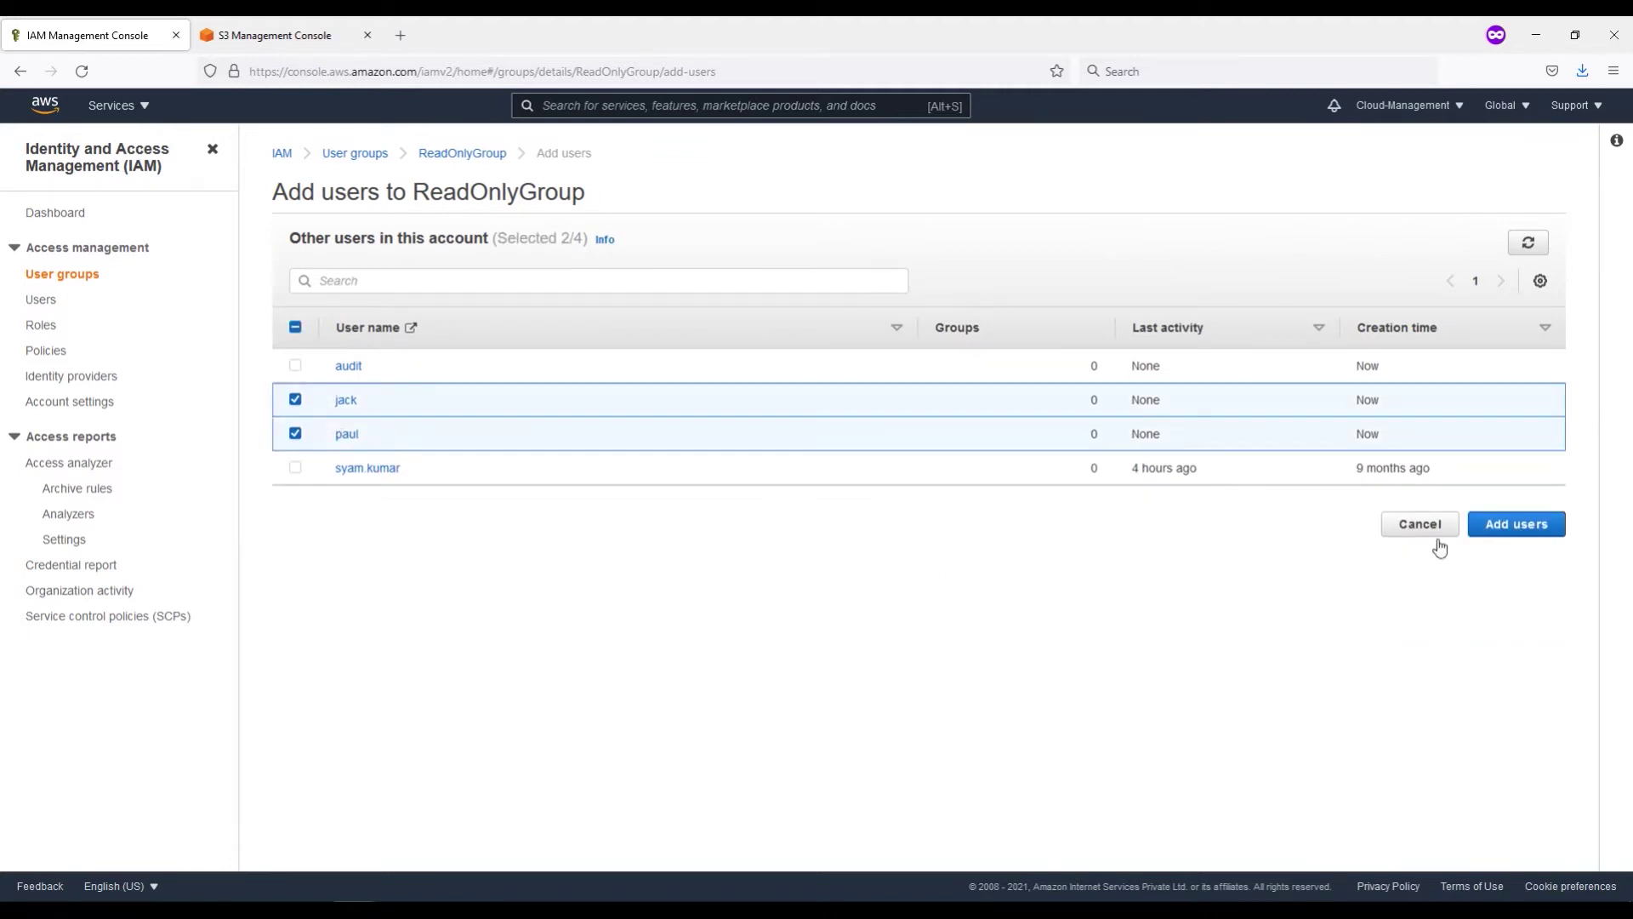
{"action": "left_click", "coordinate": [1507, 534]}
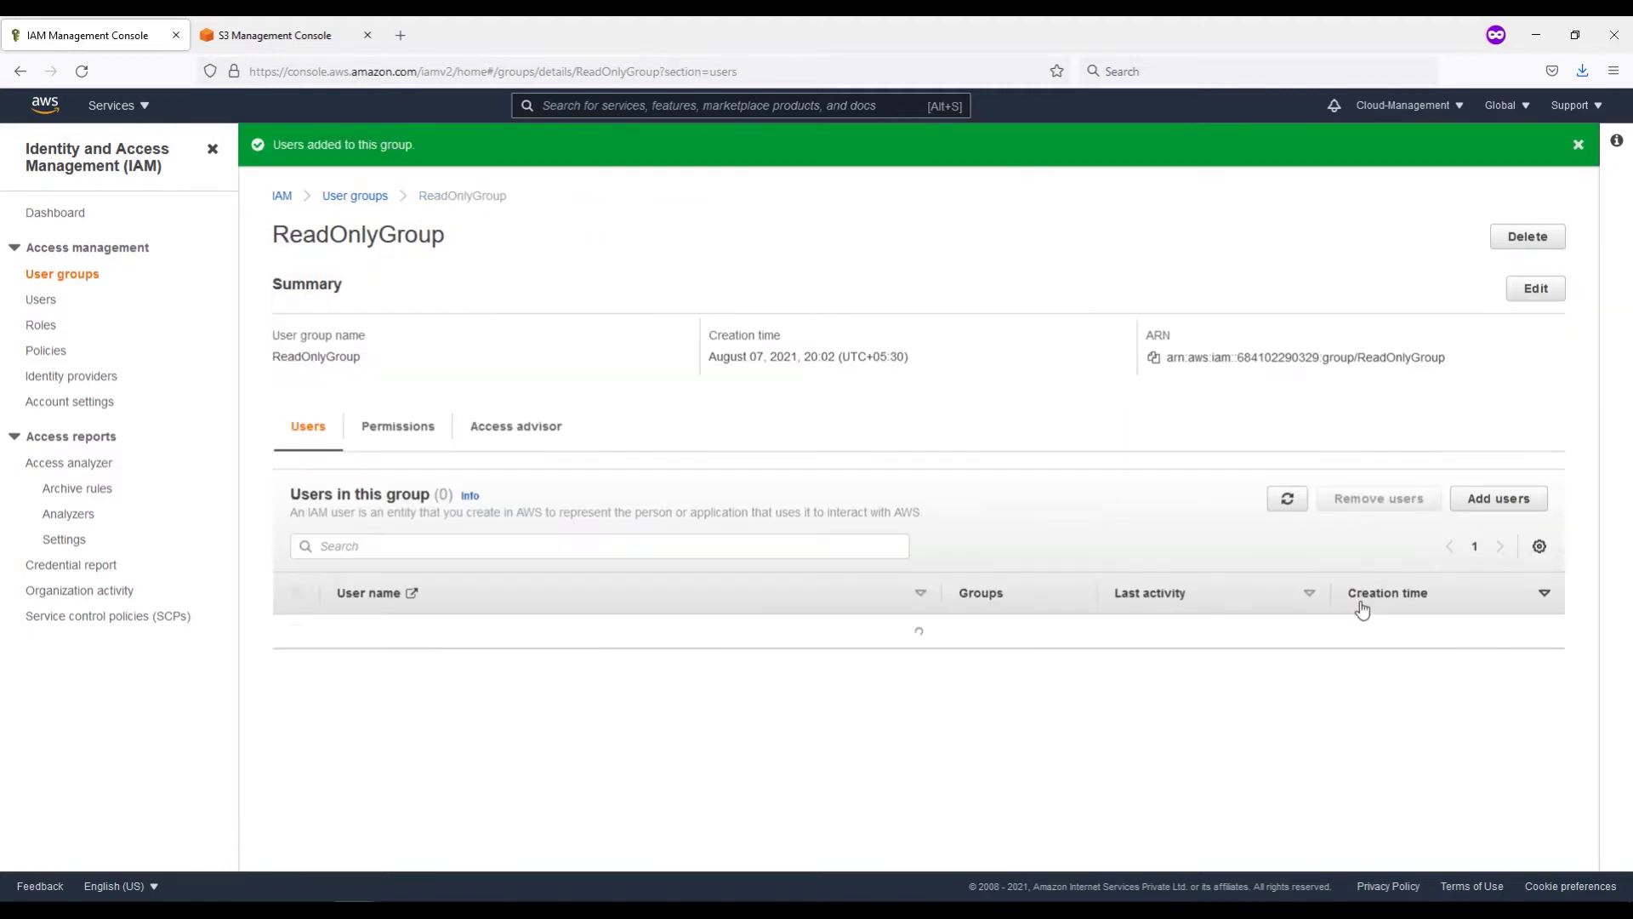
{"action": "left_click", "coordinate": [1579, 145]}
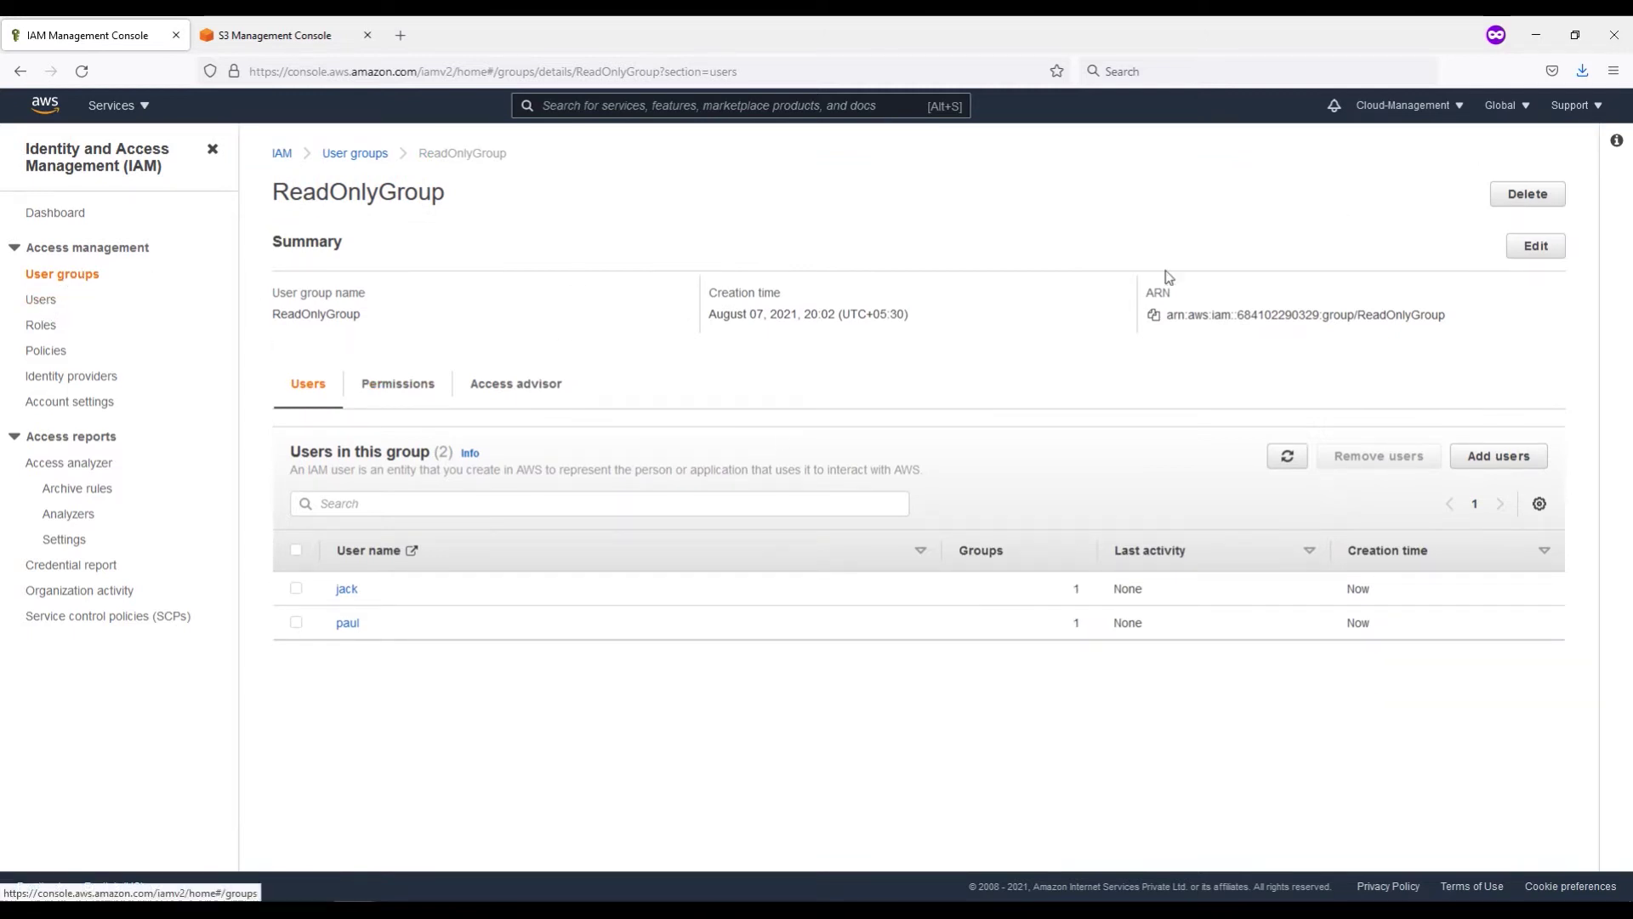
{"action": "left_click", "coordinate": [62, 279]}
{"action": "left_click", "coordinate": [1488, 206]}
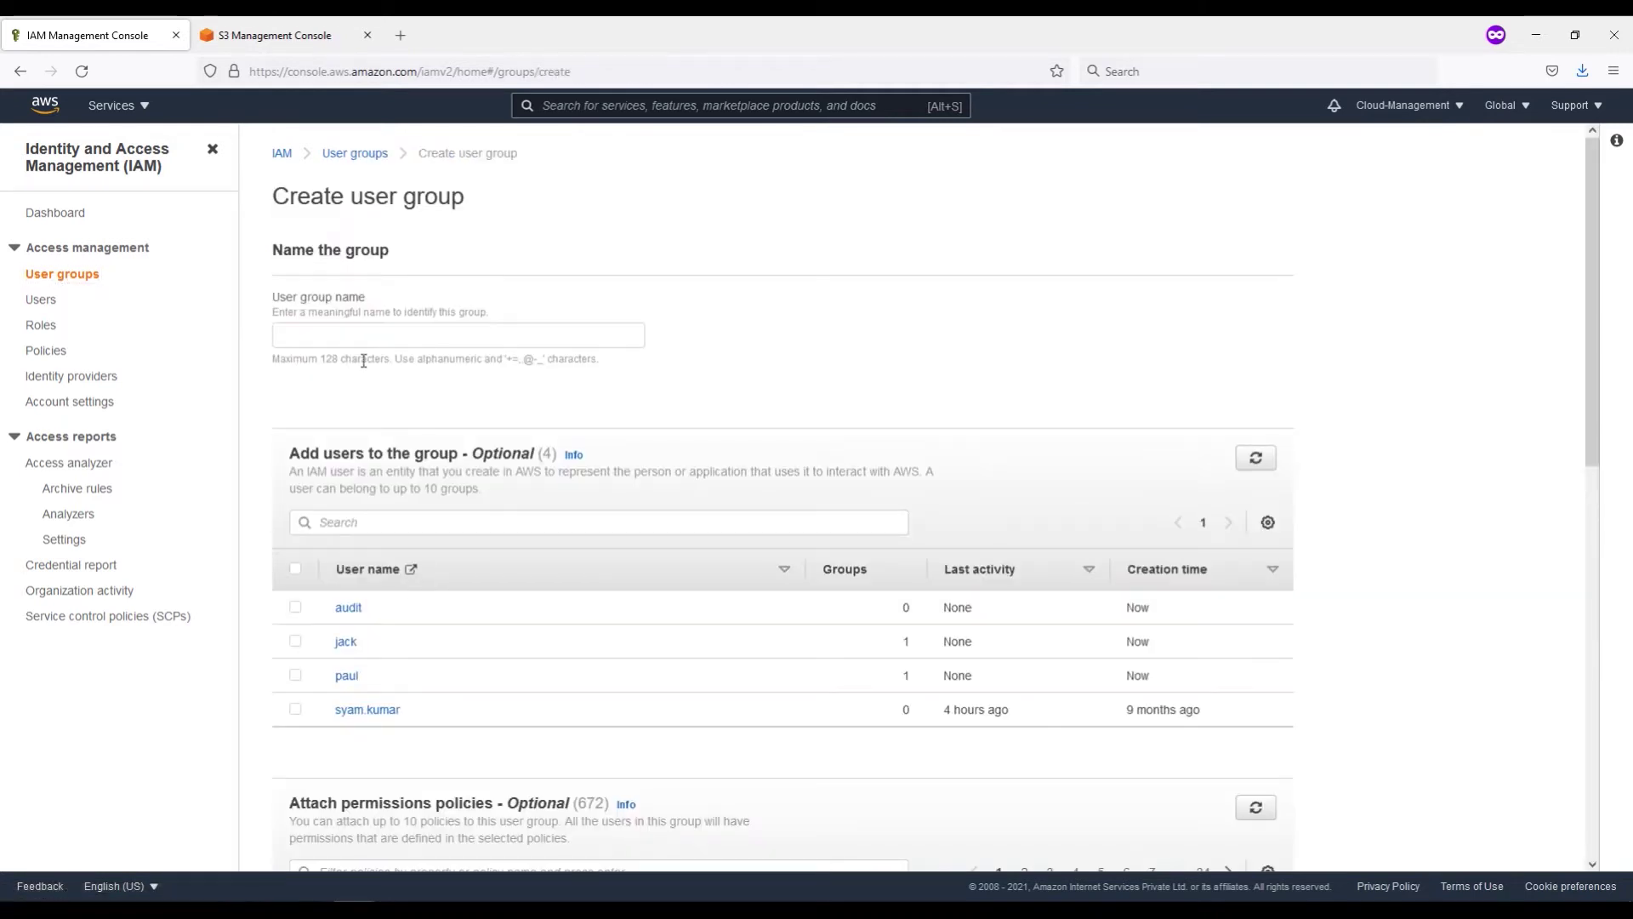
Step: Name the new group AuditReadyOnly and include user audit
{"action": "left_click", "coordinate": [354, 341]}
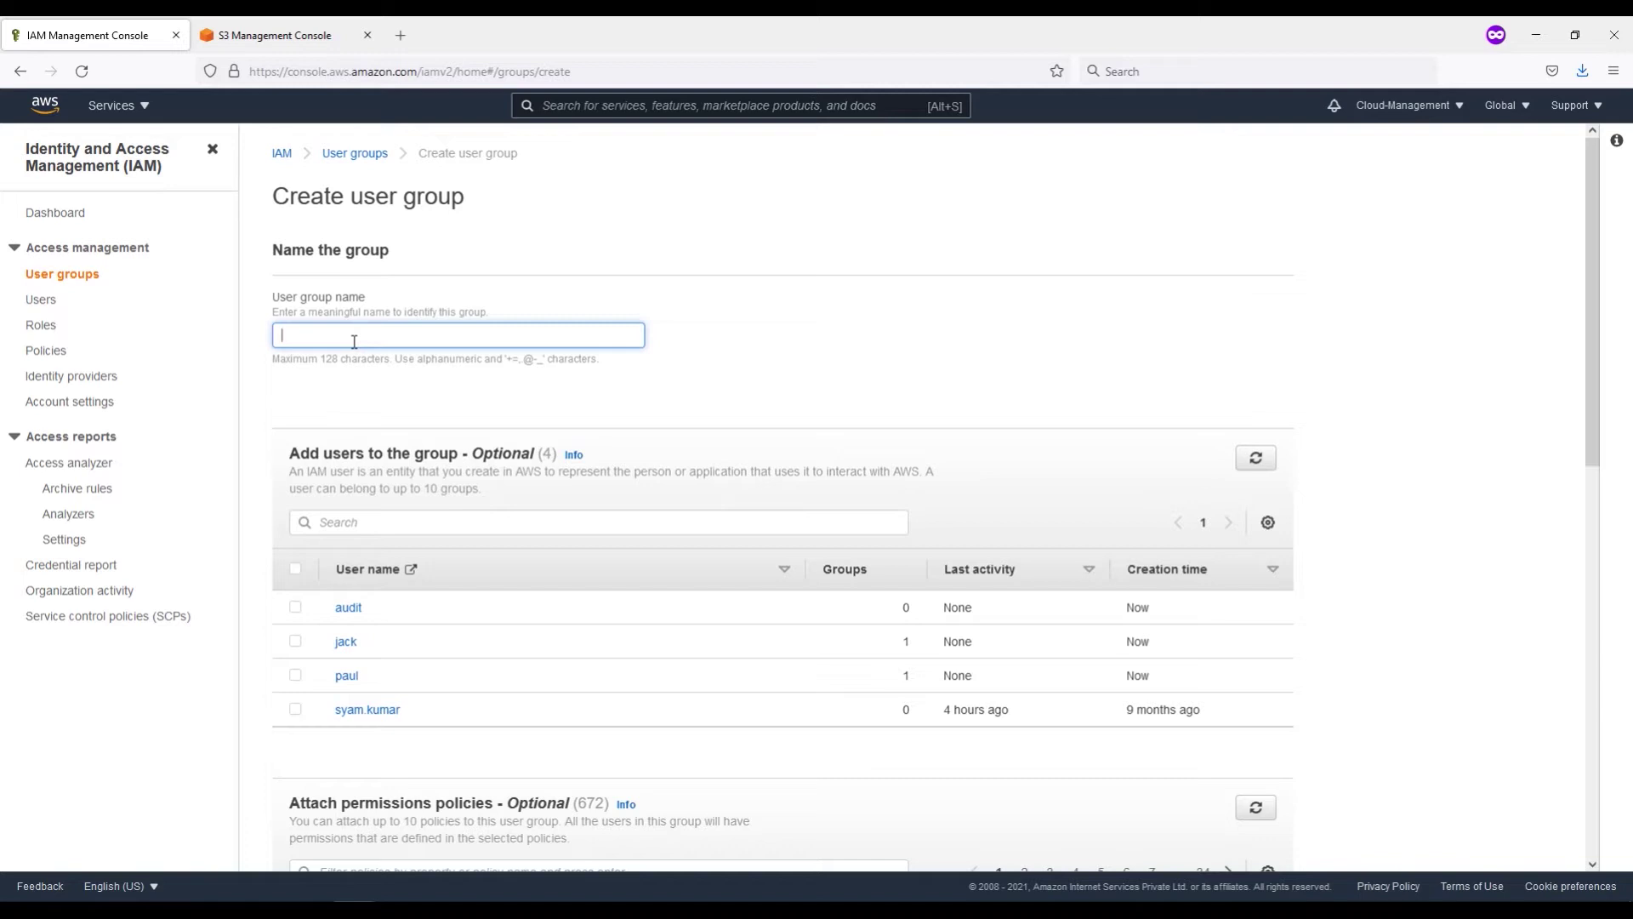
{"action": "type", "text": "adyOnly"}
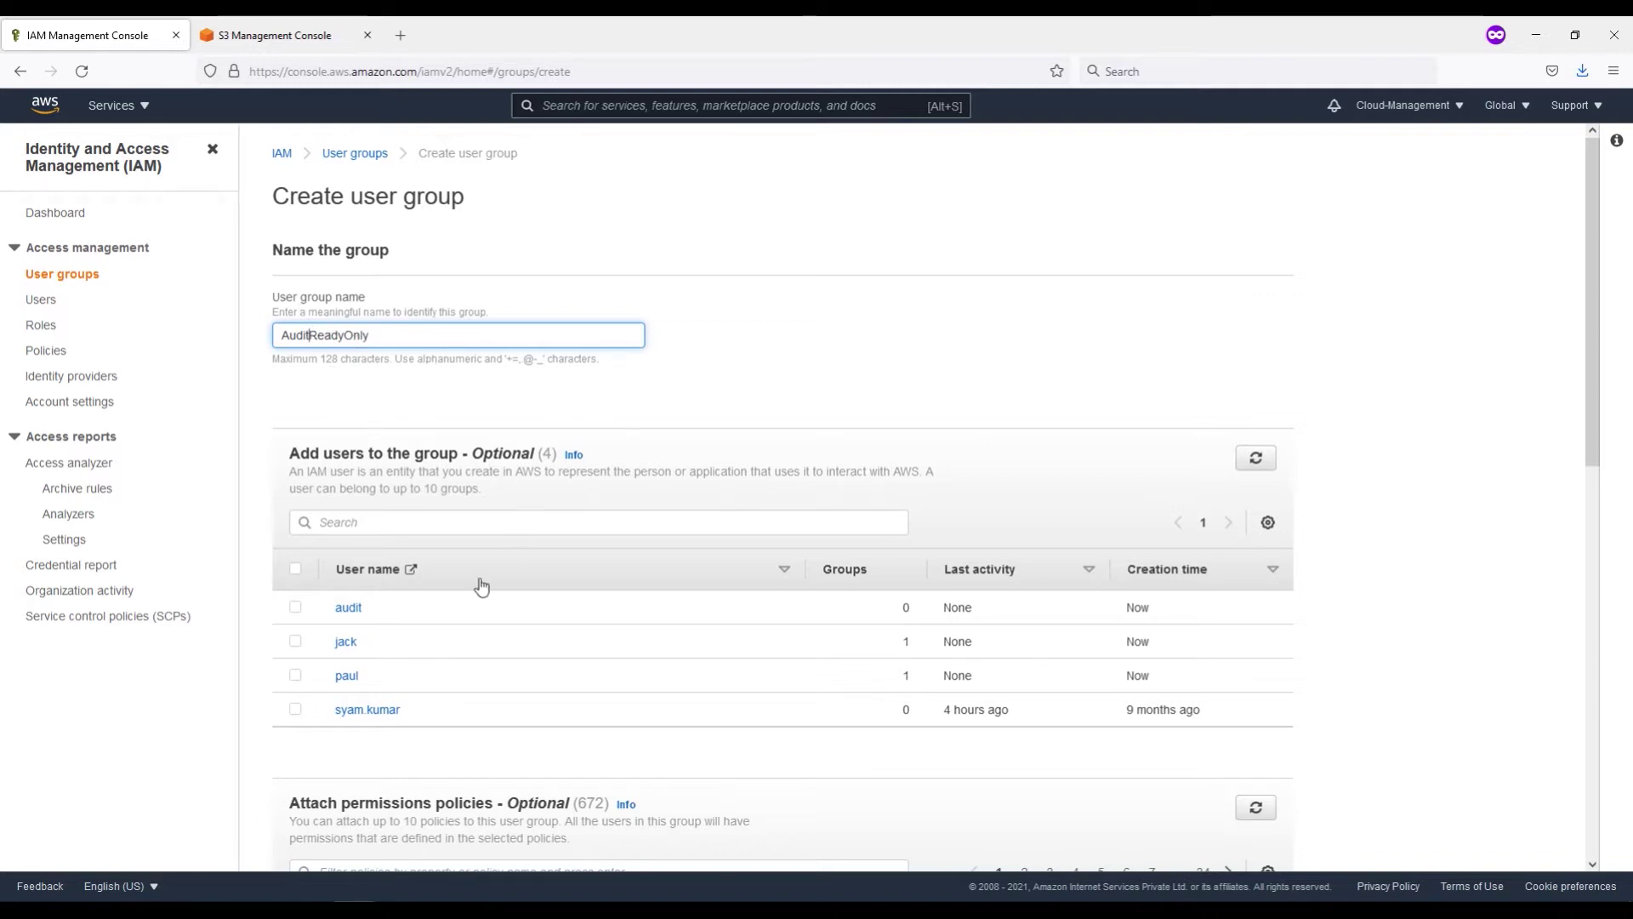
{"action": "left_click", "coordinate": [295, 607]}
{"action": "scroll", "coordinate": [592, 638], "scroll_direction": "down", "scroll_amount": 5}
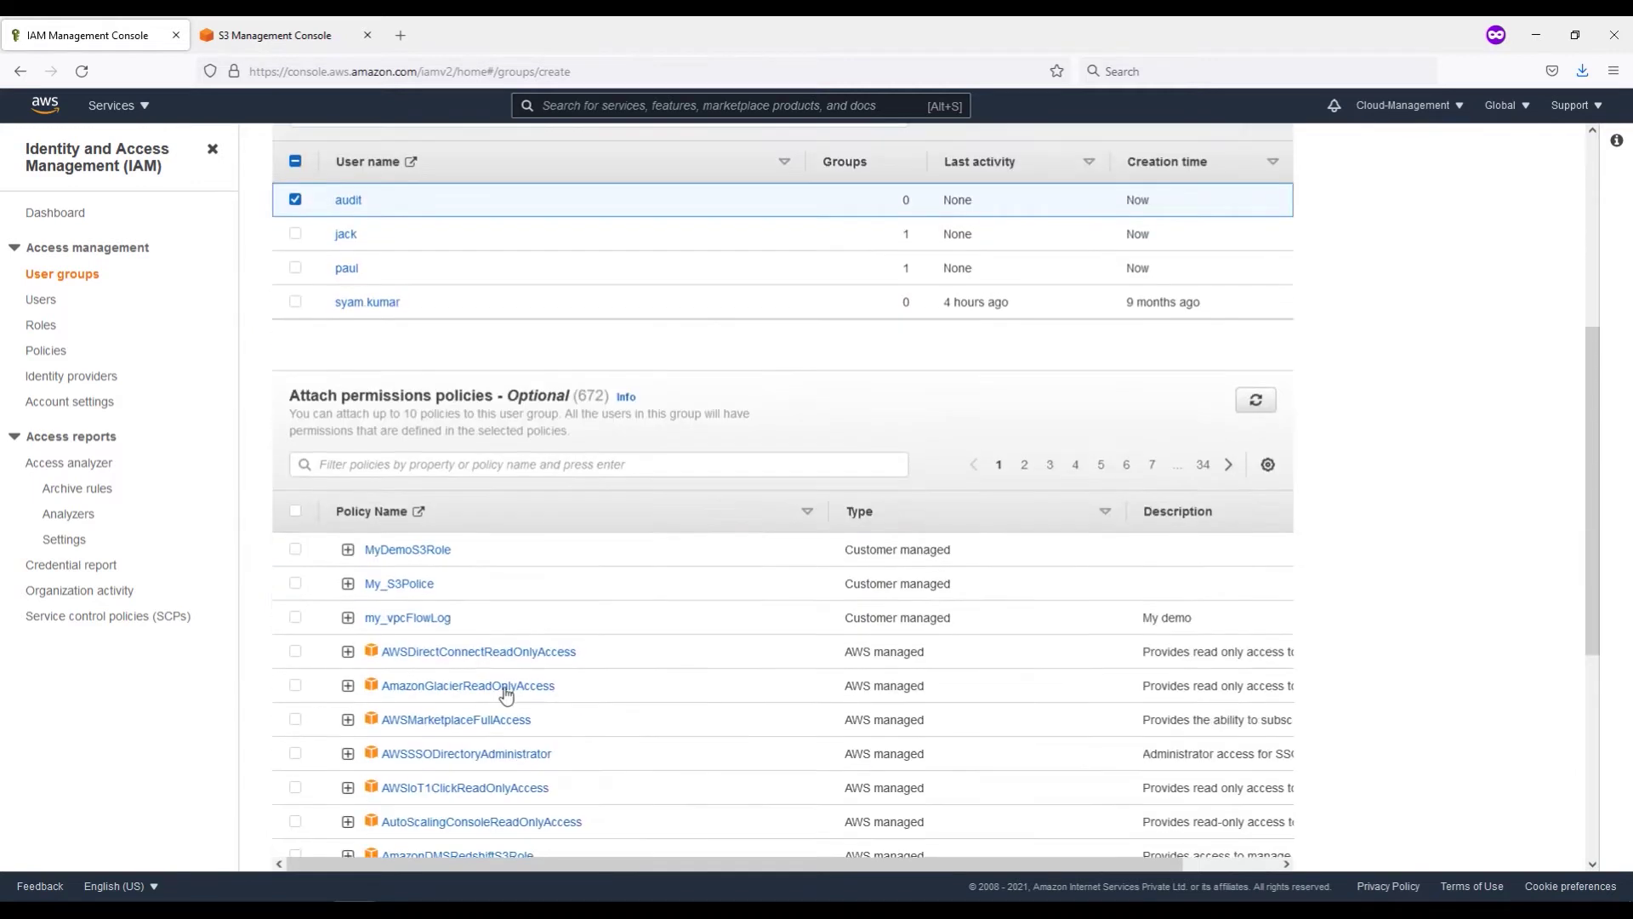
Step: Attach ReadOnlyAccess from the filtered policies and create AuditReadyOnly
{"action": "left_click", "coordinate": [401, 464]}
{"action": "type", "text": "rad"}
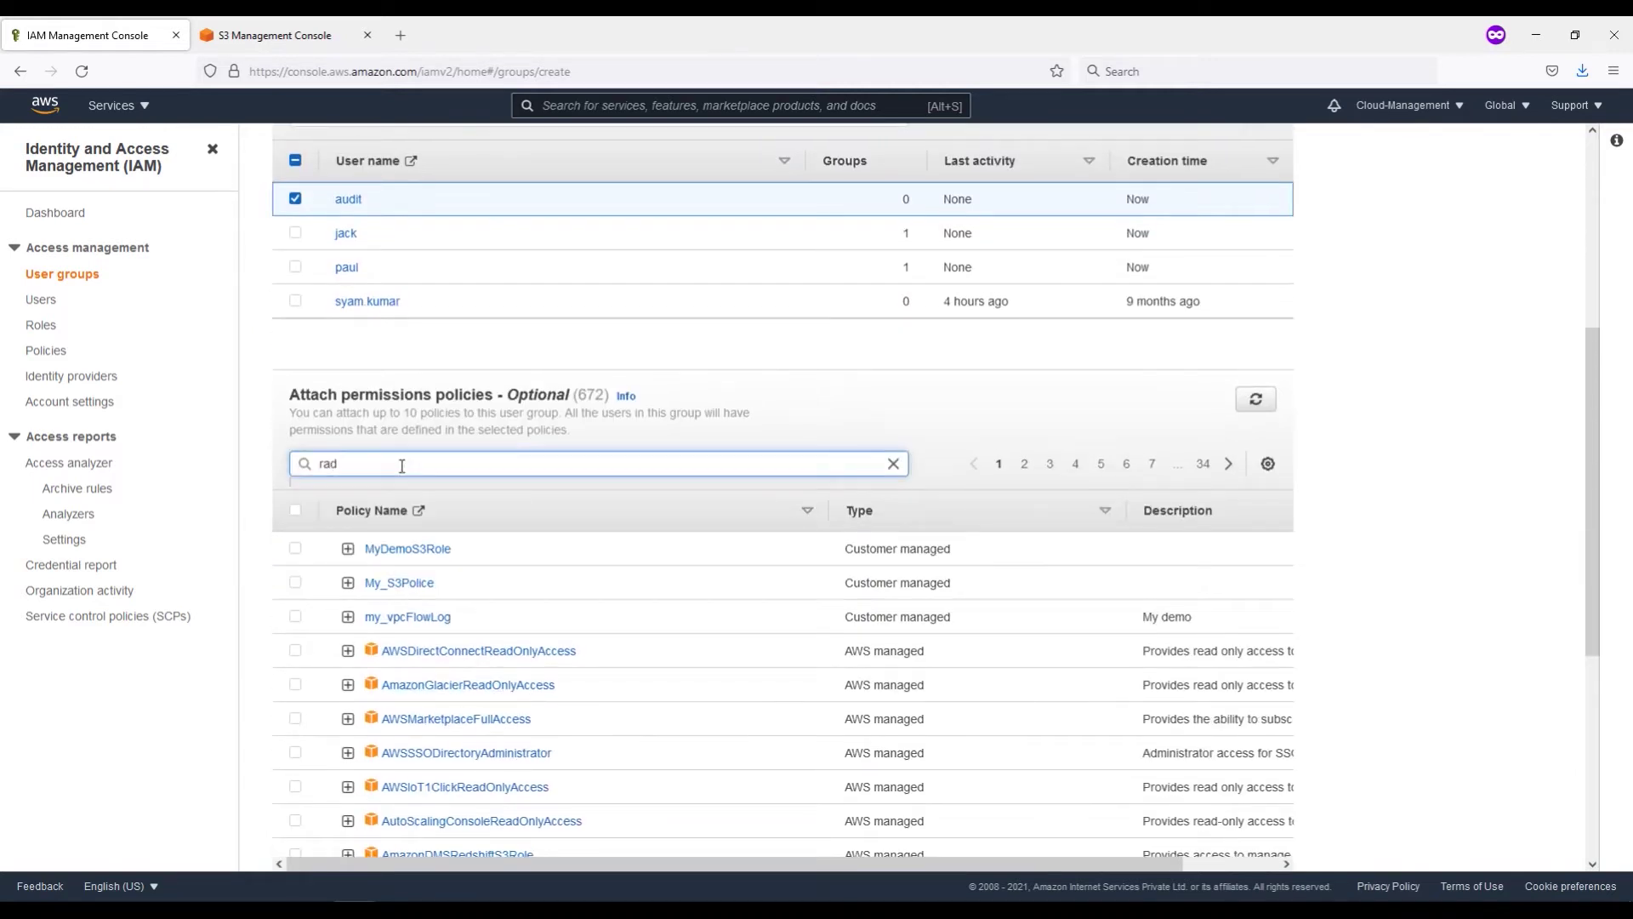
{"action": "key", "text": "BackSpace"}
{"action": "type", "text": "eadonlyaccess"}
{"action": "key", "text": "Return"}
{"action": "scroll", "coordinate": [644, 677], "scroll_direction": "down", "scroll_amount": 4}
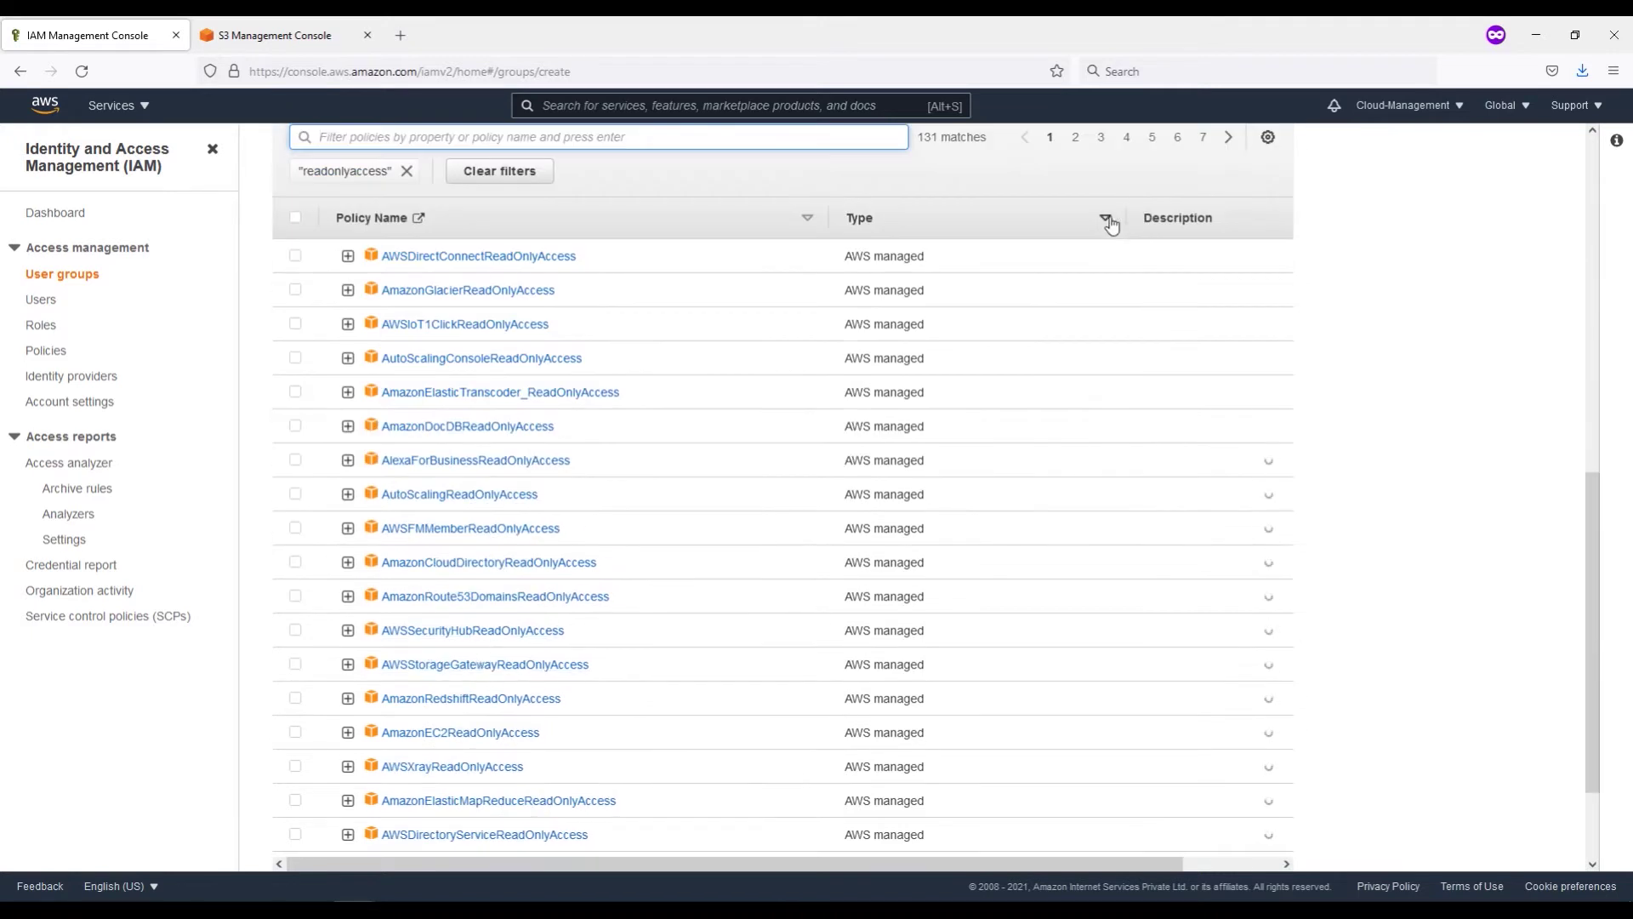
{"action": "left_click", "coordinate": [1076, 137]}
{"action": "left_click", "coordinate": [296, 325]}
{"action": "scroll", "coordinate": [711, 474], "scroll_direction": "down", "scroll_amount": 3}
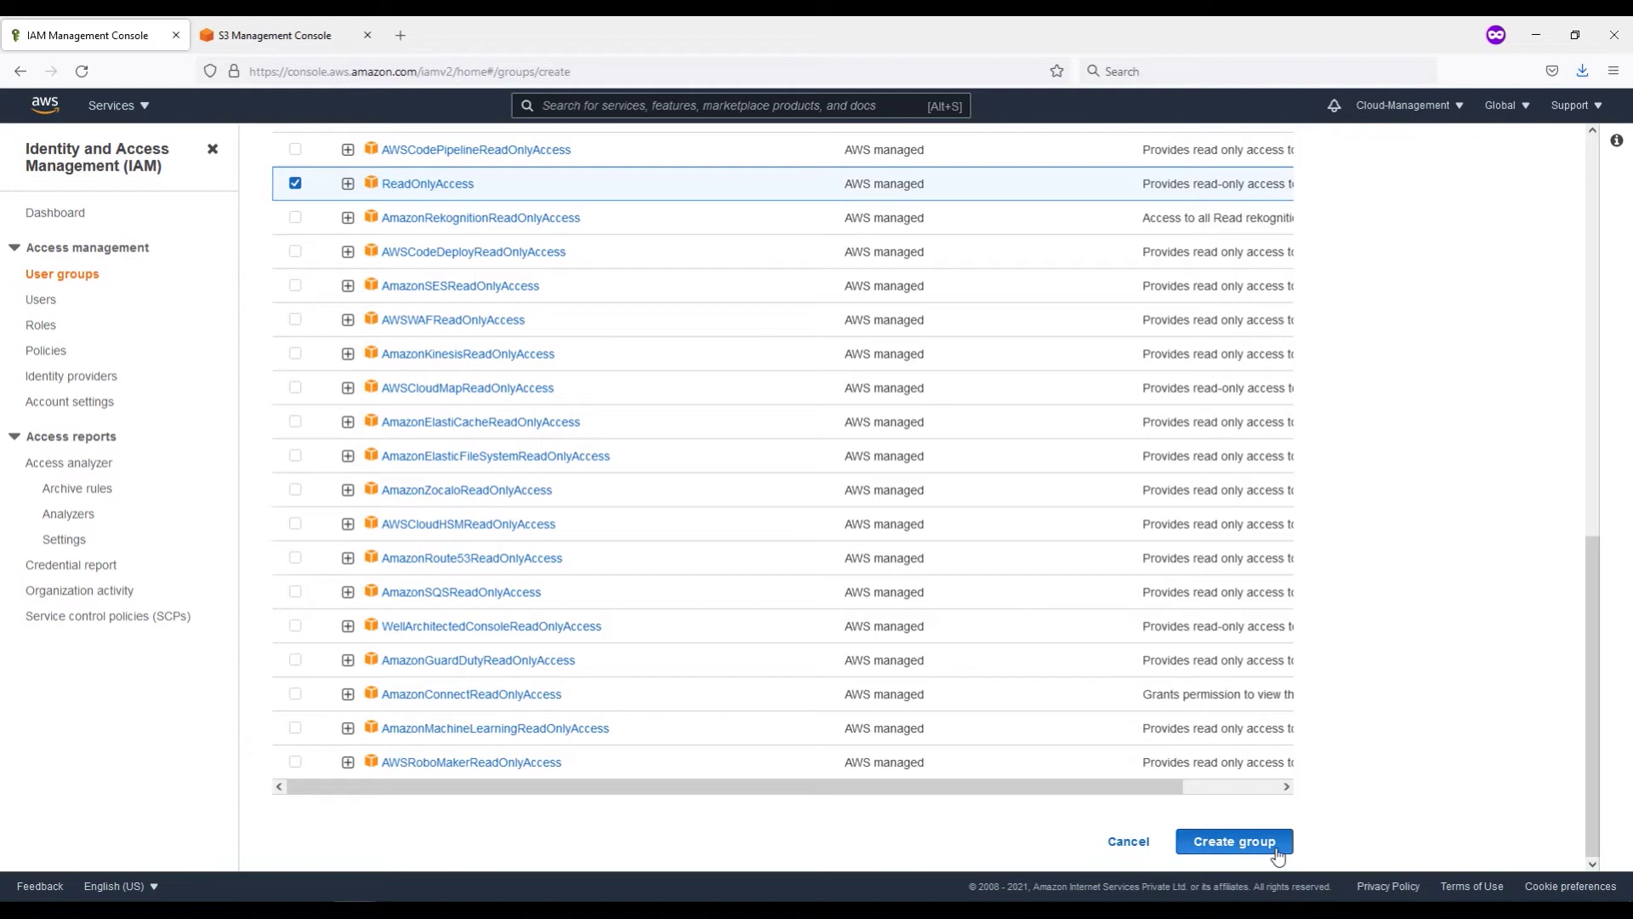
{"action": "left_click", "coordinate": [1276, 850]}
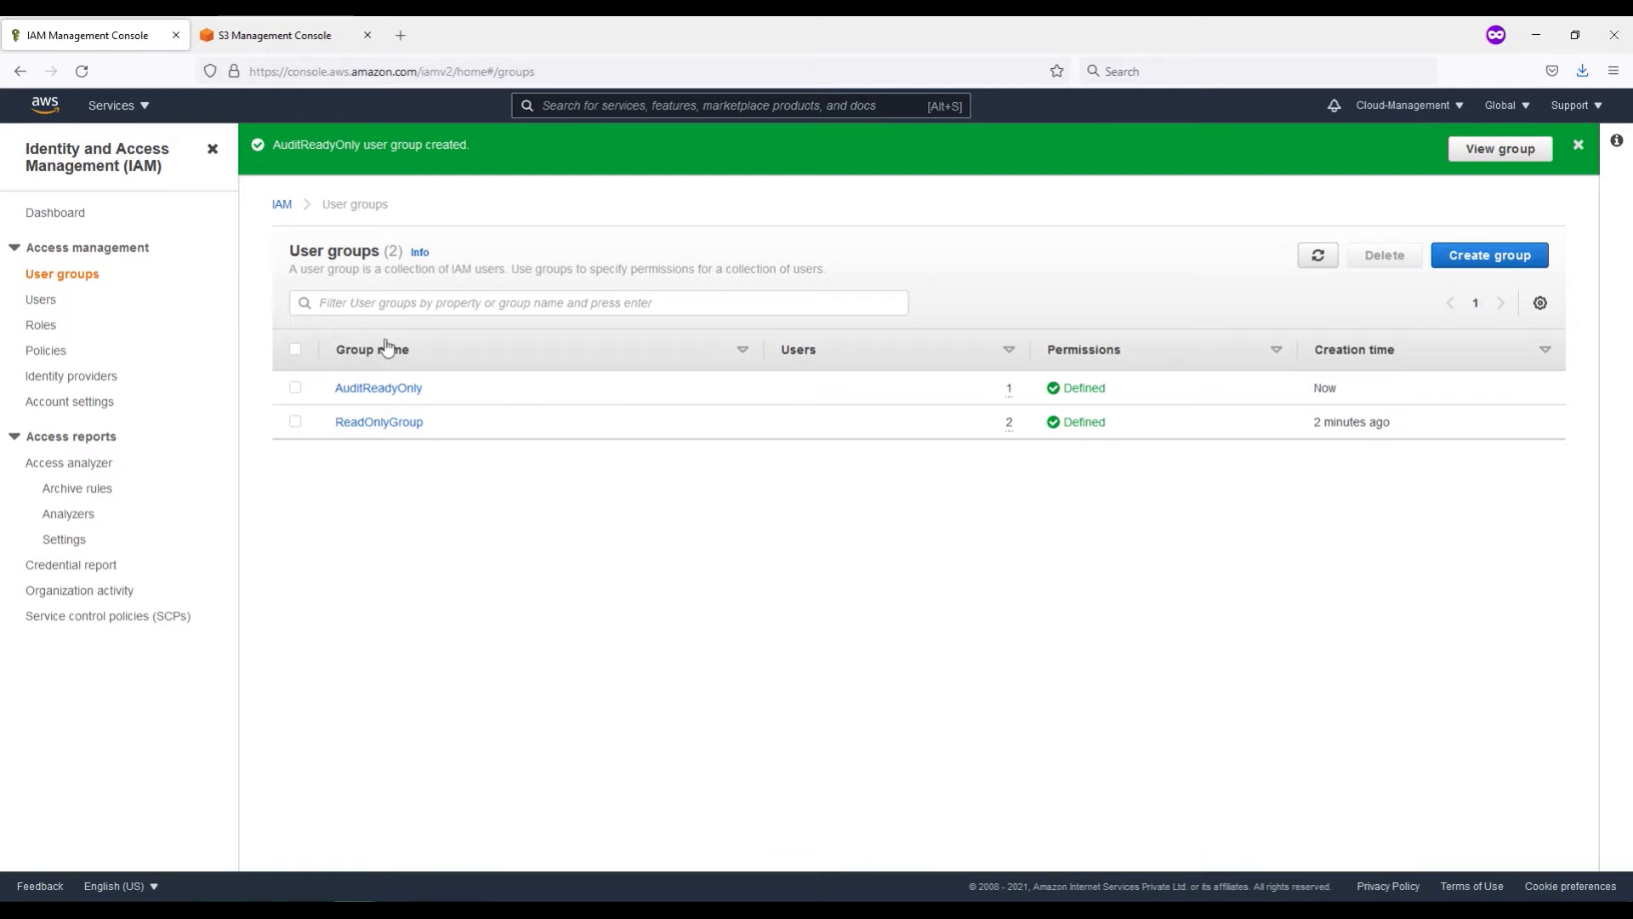
Step: Review the AuditReadyOnly and ReadOnlyGroup details from the groups list
{"action": "left_click", "coordinate": [383, 388]}
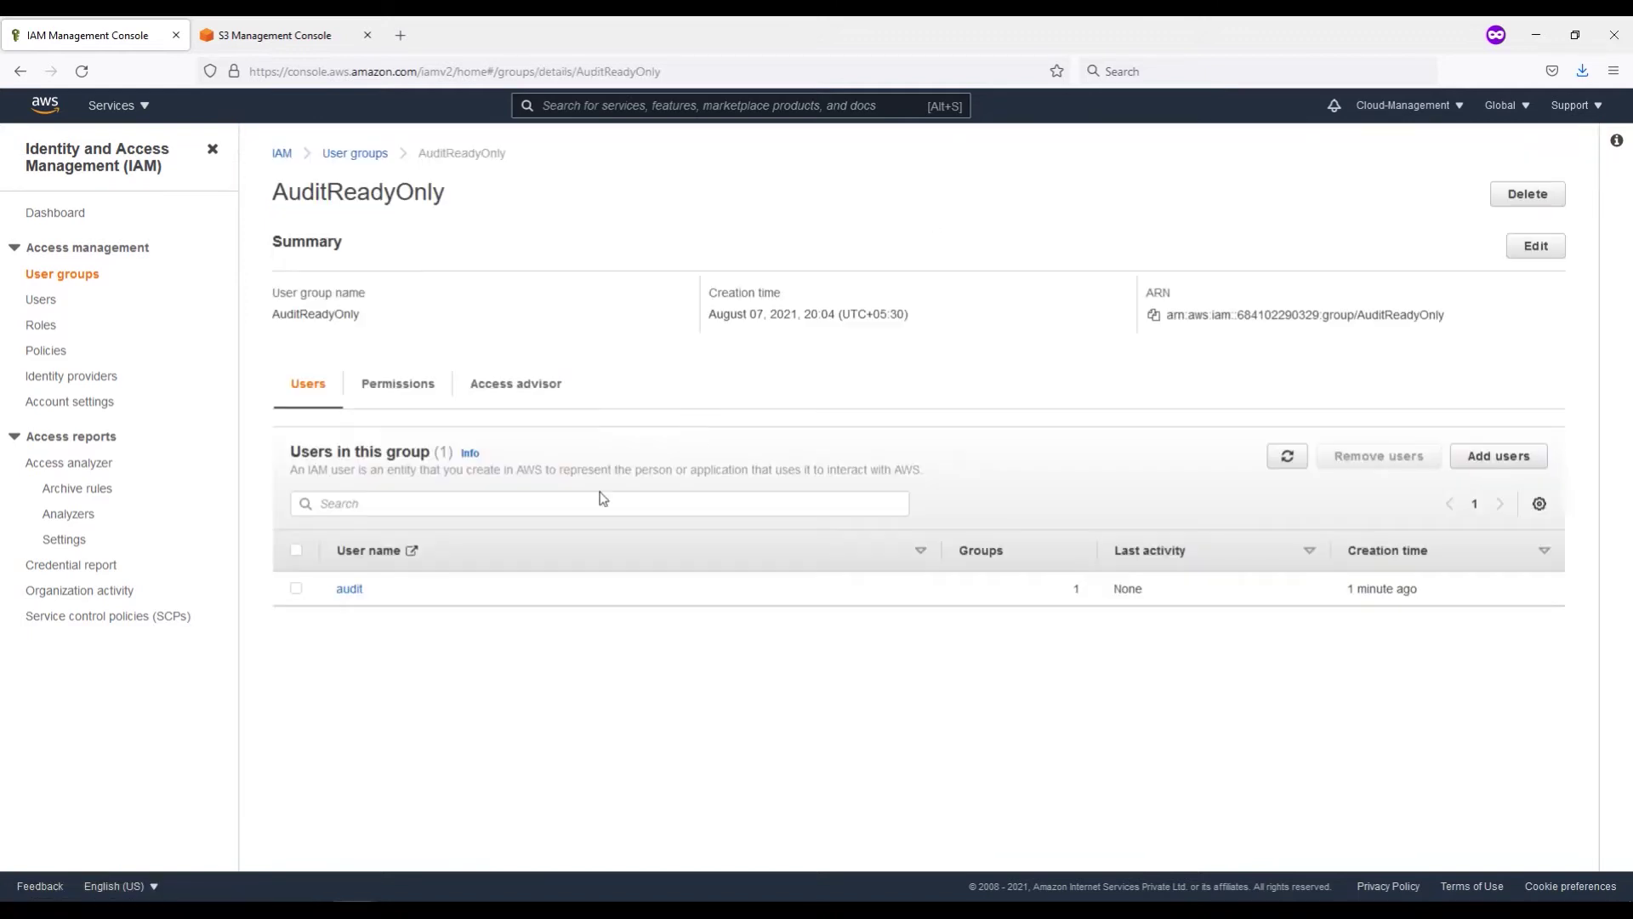
{"action": "left_click", "coordinate": [344, 154]}
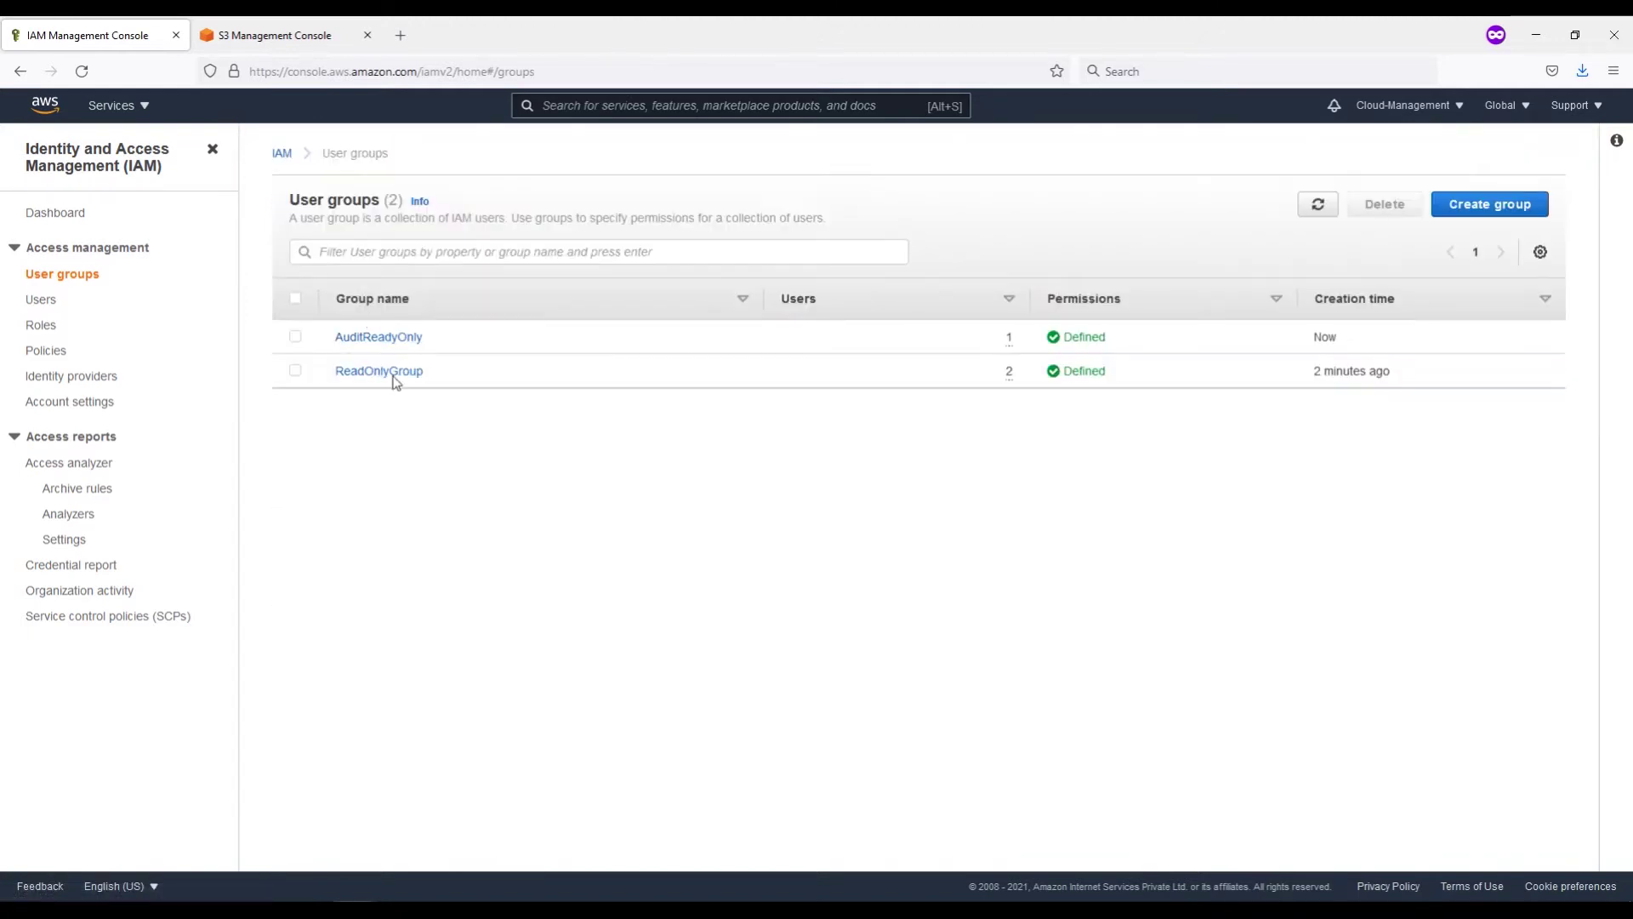
{"action": "left_click", "coordinate": [375, 372]}
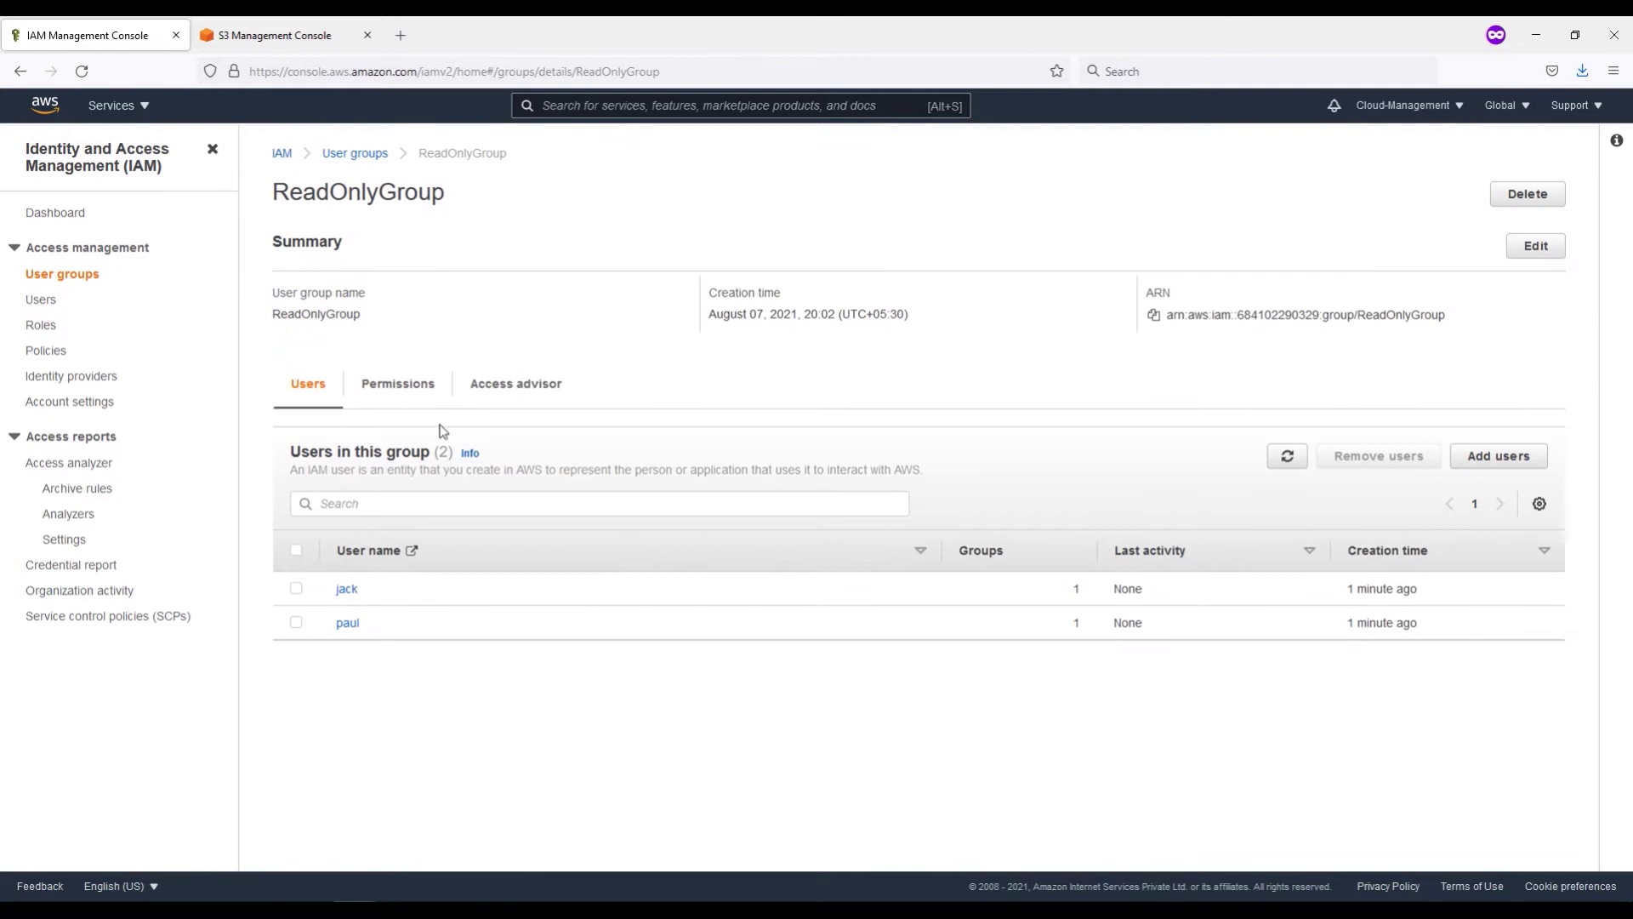
{"action": "left_click", "coordinate": [357, 155]}
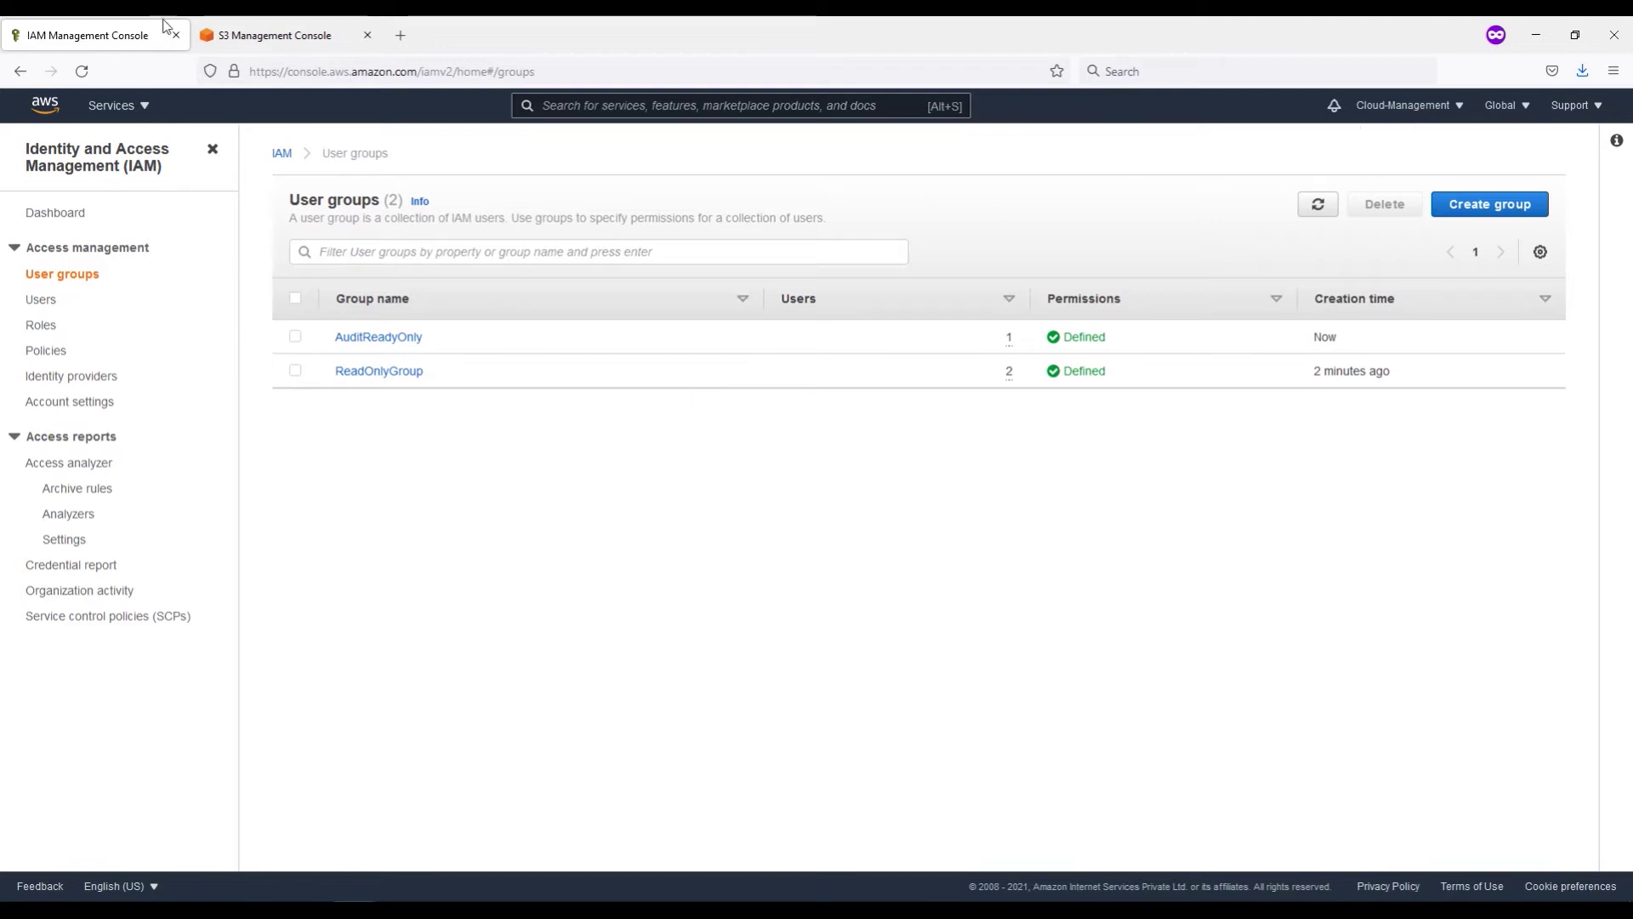
{"action": "left_click", "coordinate": [270, 36]}
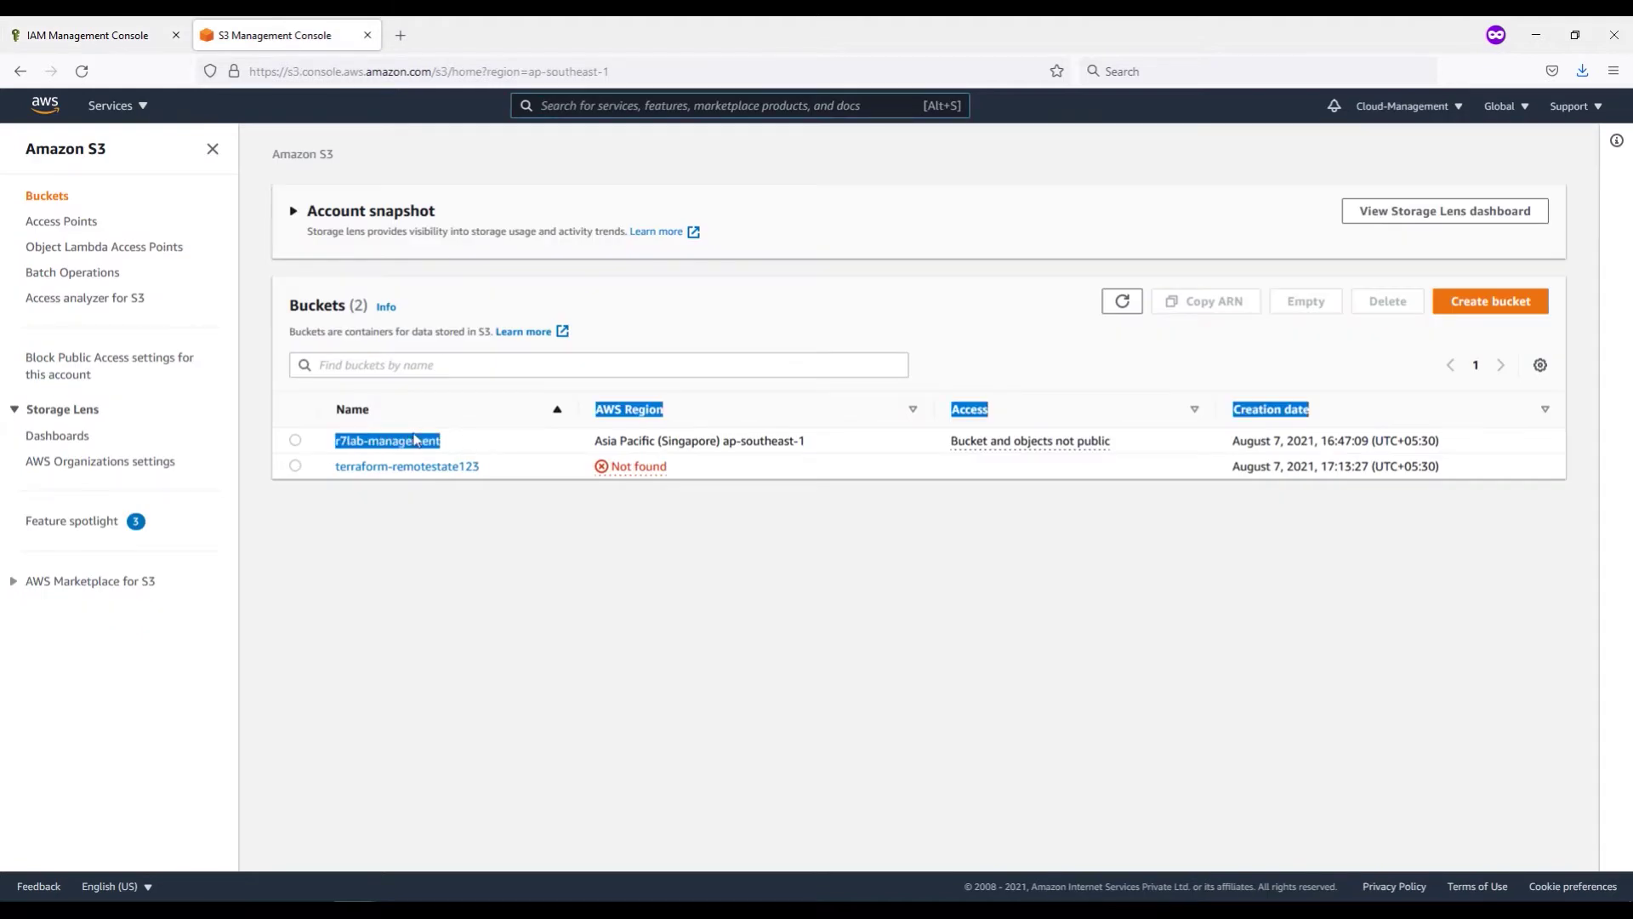
Step: Copy the r7lab-management bucket name and switch to the audit user's incognito session
{"action": "left_click_drag", "start_coordinate": [443, 441], "coordinate": [338, 442]}
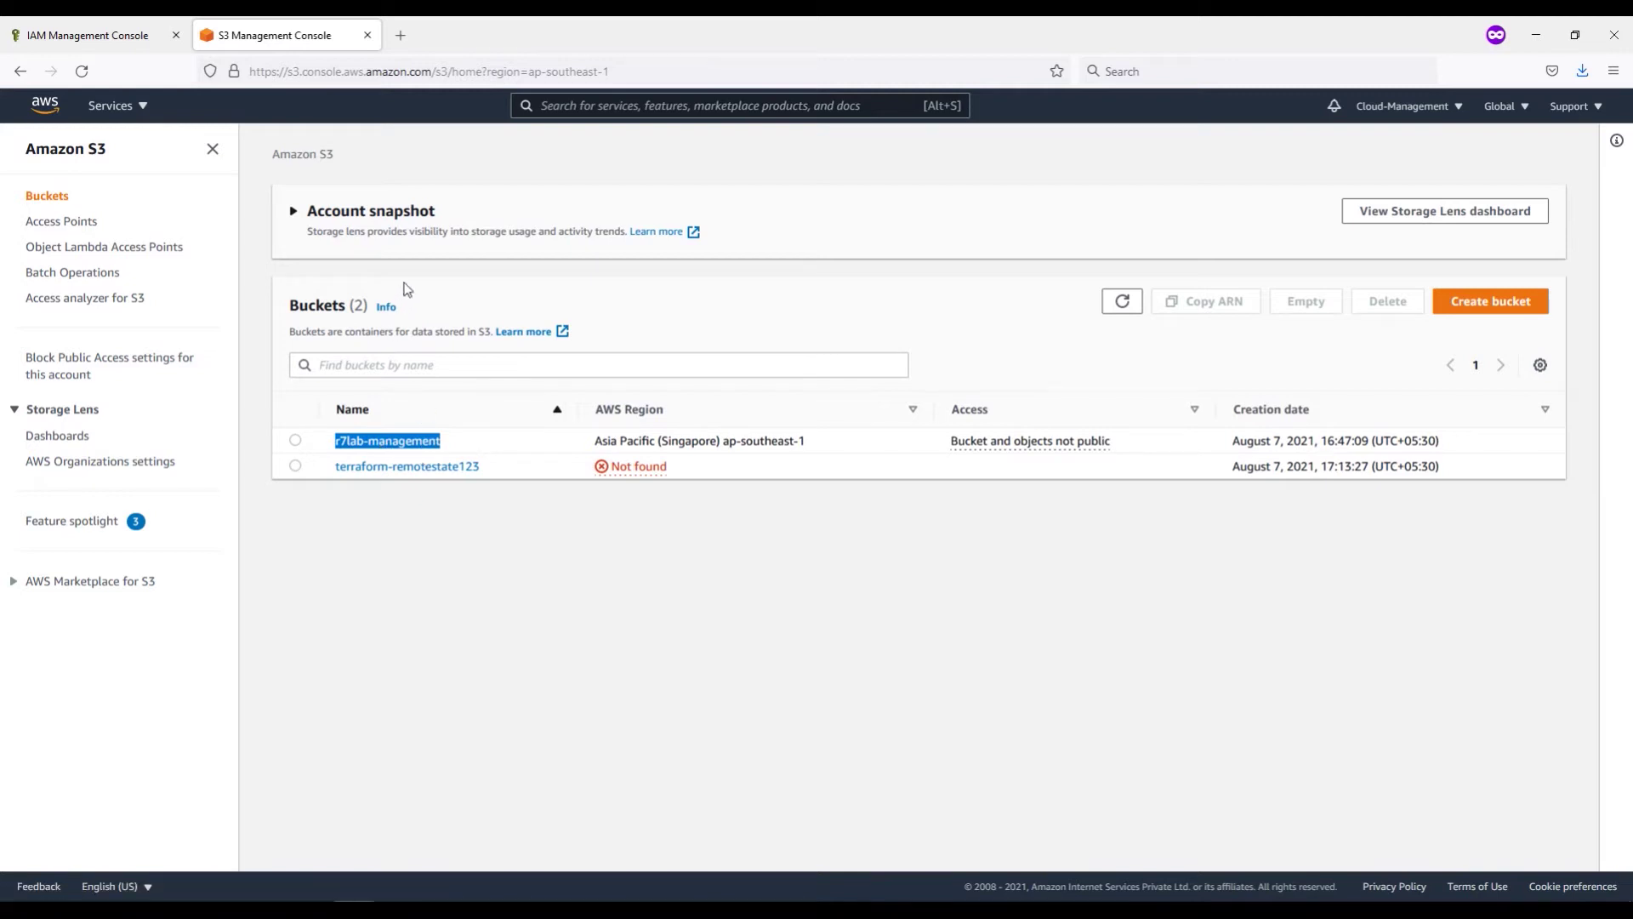
{"action": "key", "text": "alt+Tab"}
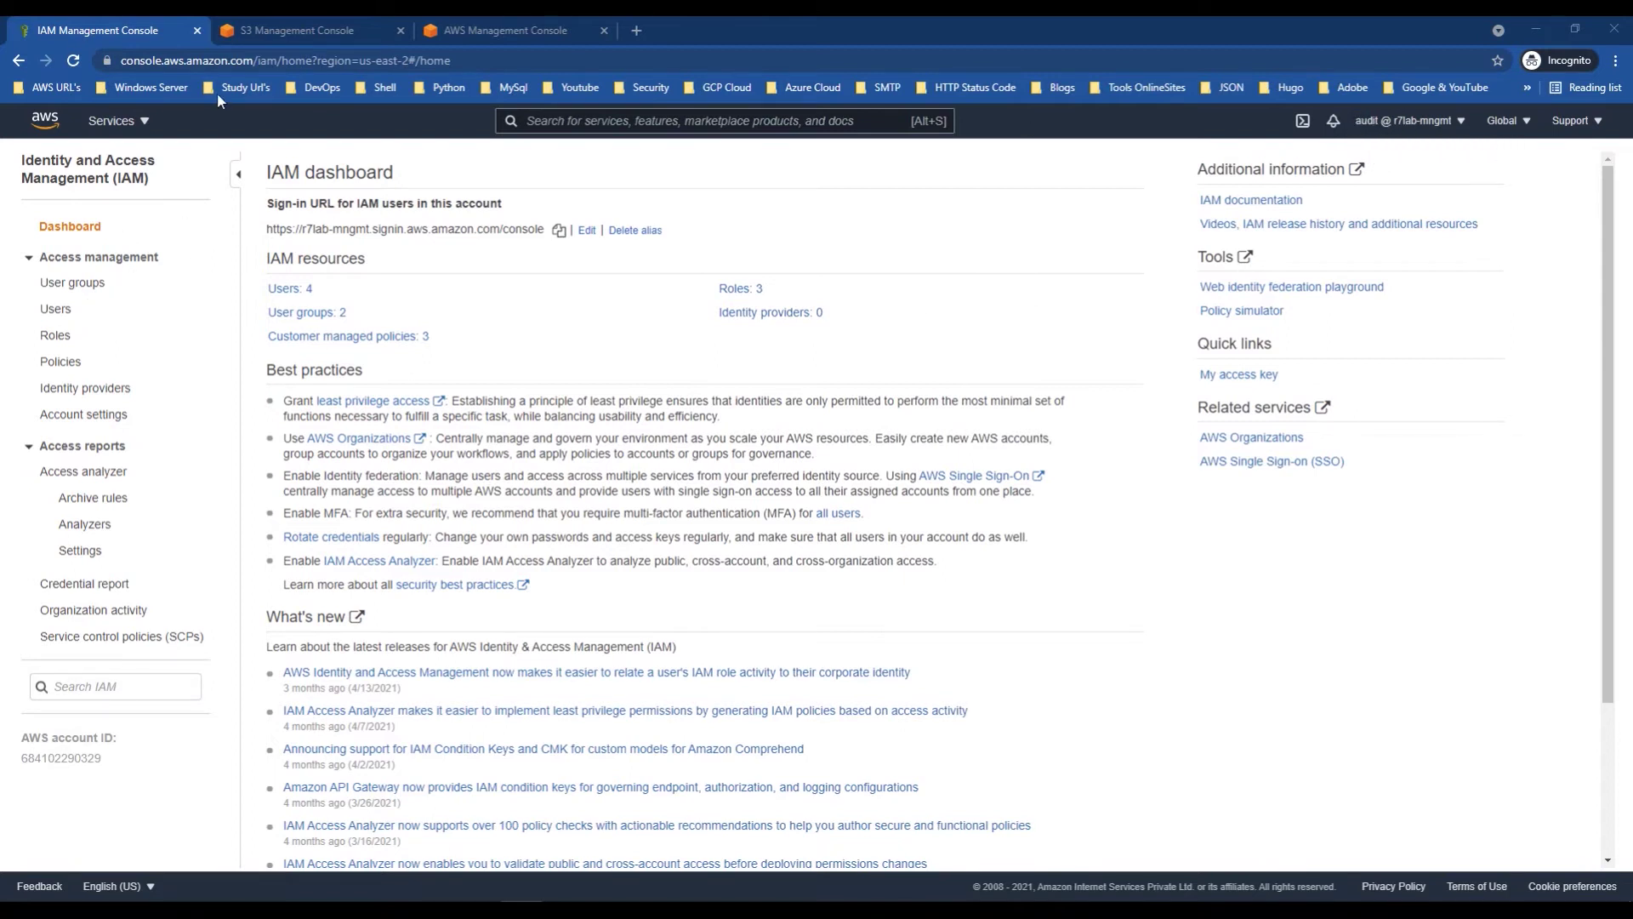
Step: Look over the S3, console home and EC2 pages in the audit session
{"action": "left_click", "coordinate": [272, 30]}
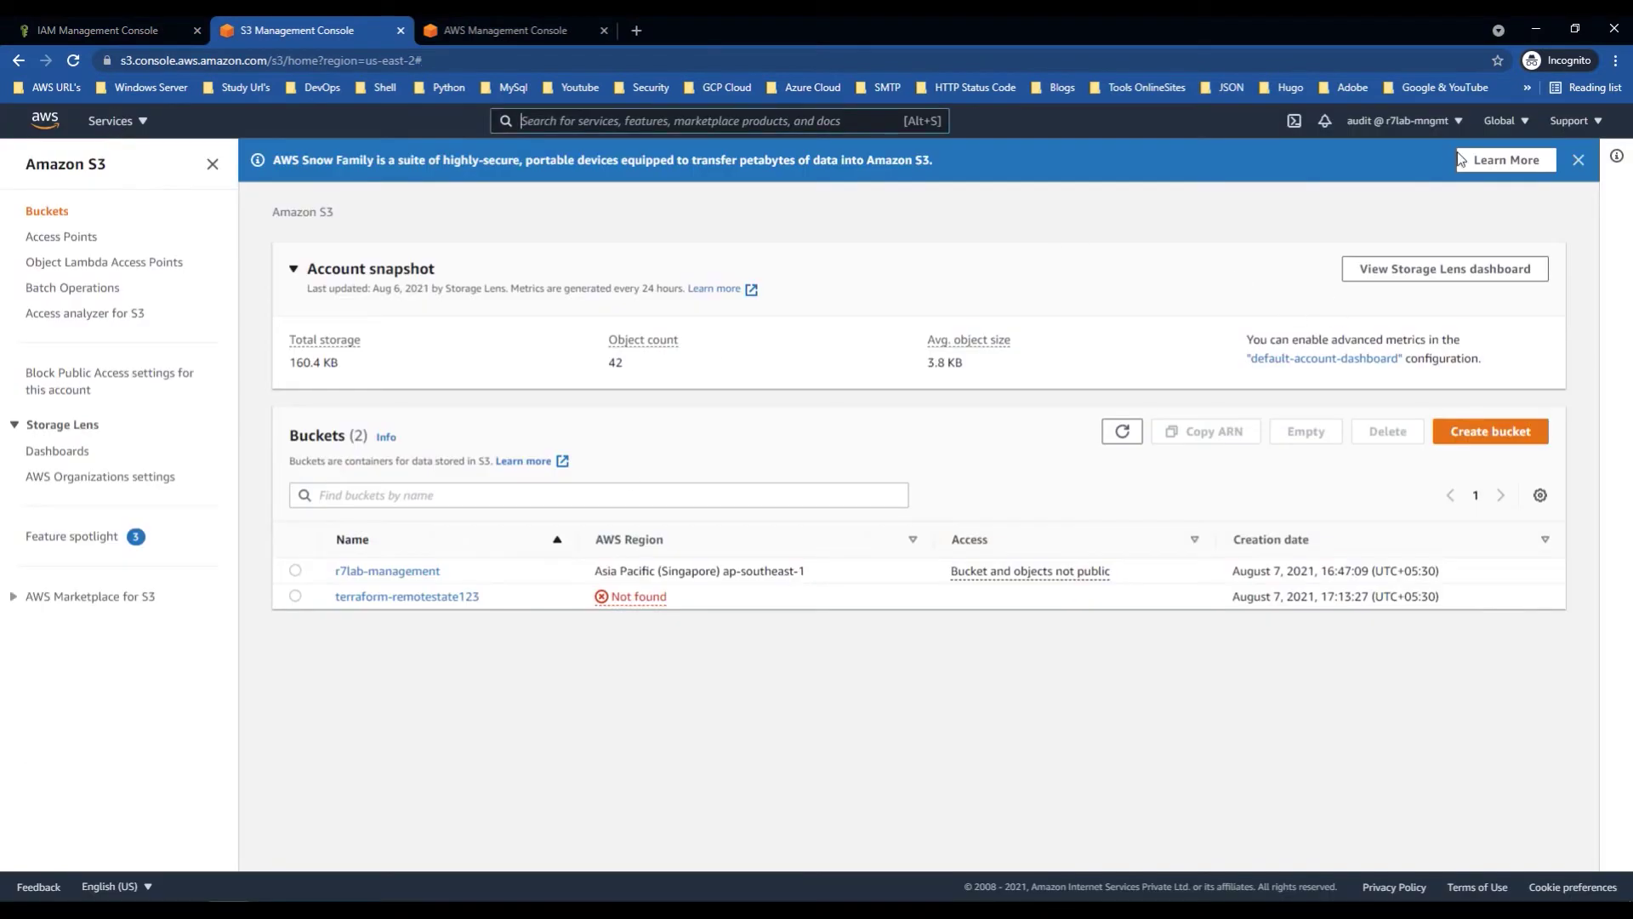
{"action": "left_click", "coordinate": [507, 33]}
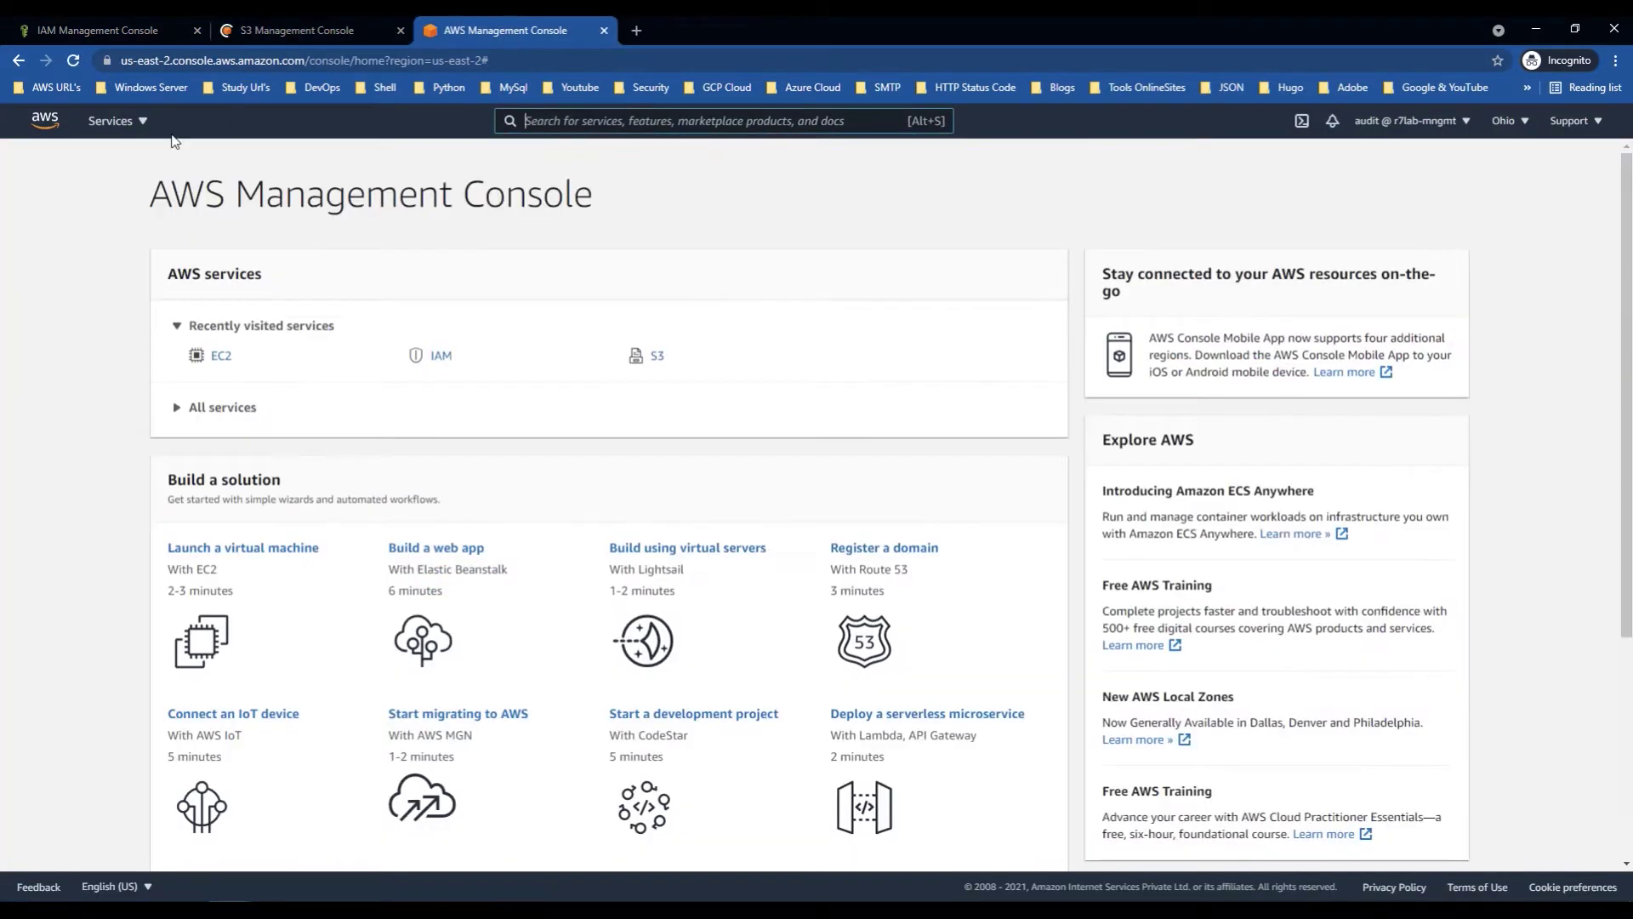
{"action": "left_click", "coordinate": [219, 355]}
{"action": "left_click", "coordinate": [247, 31]}
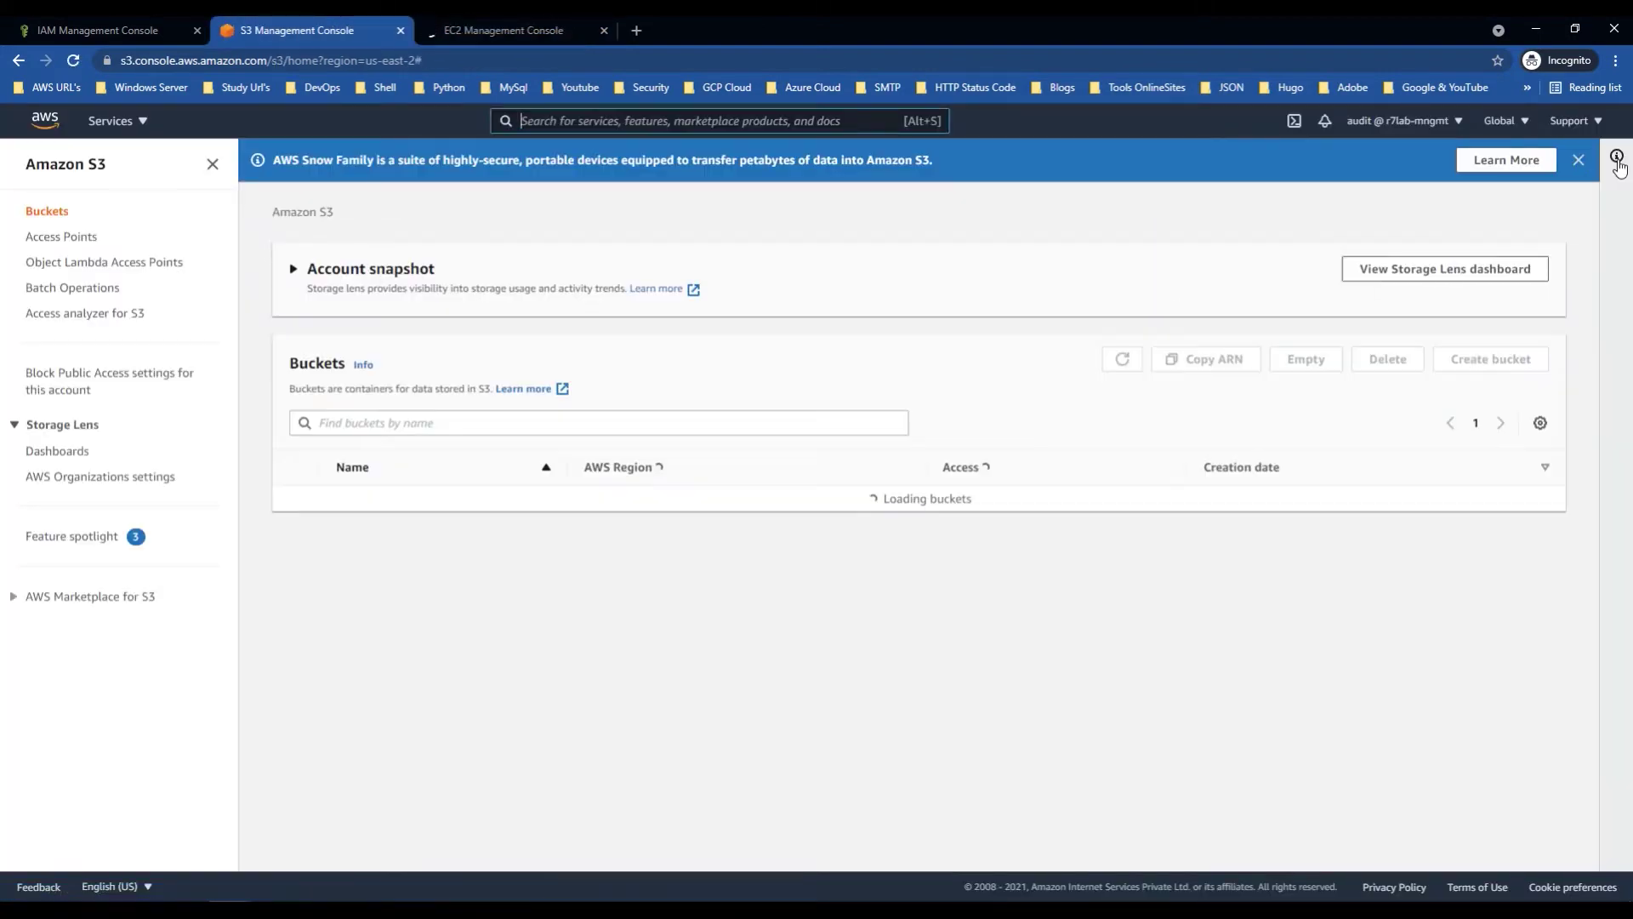
{"action": "left_click", "coordinate": [1612, 160]}
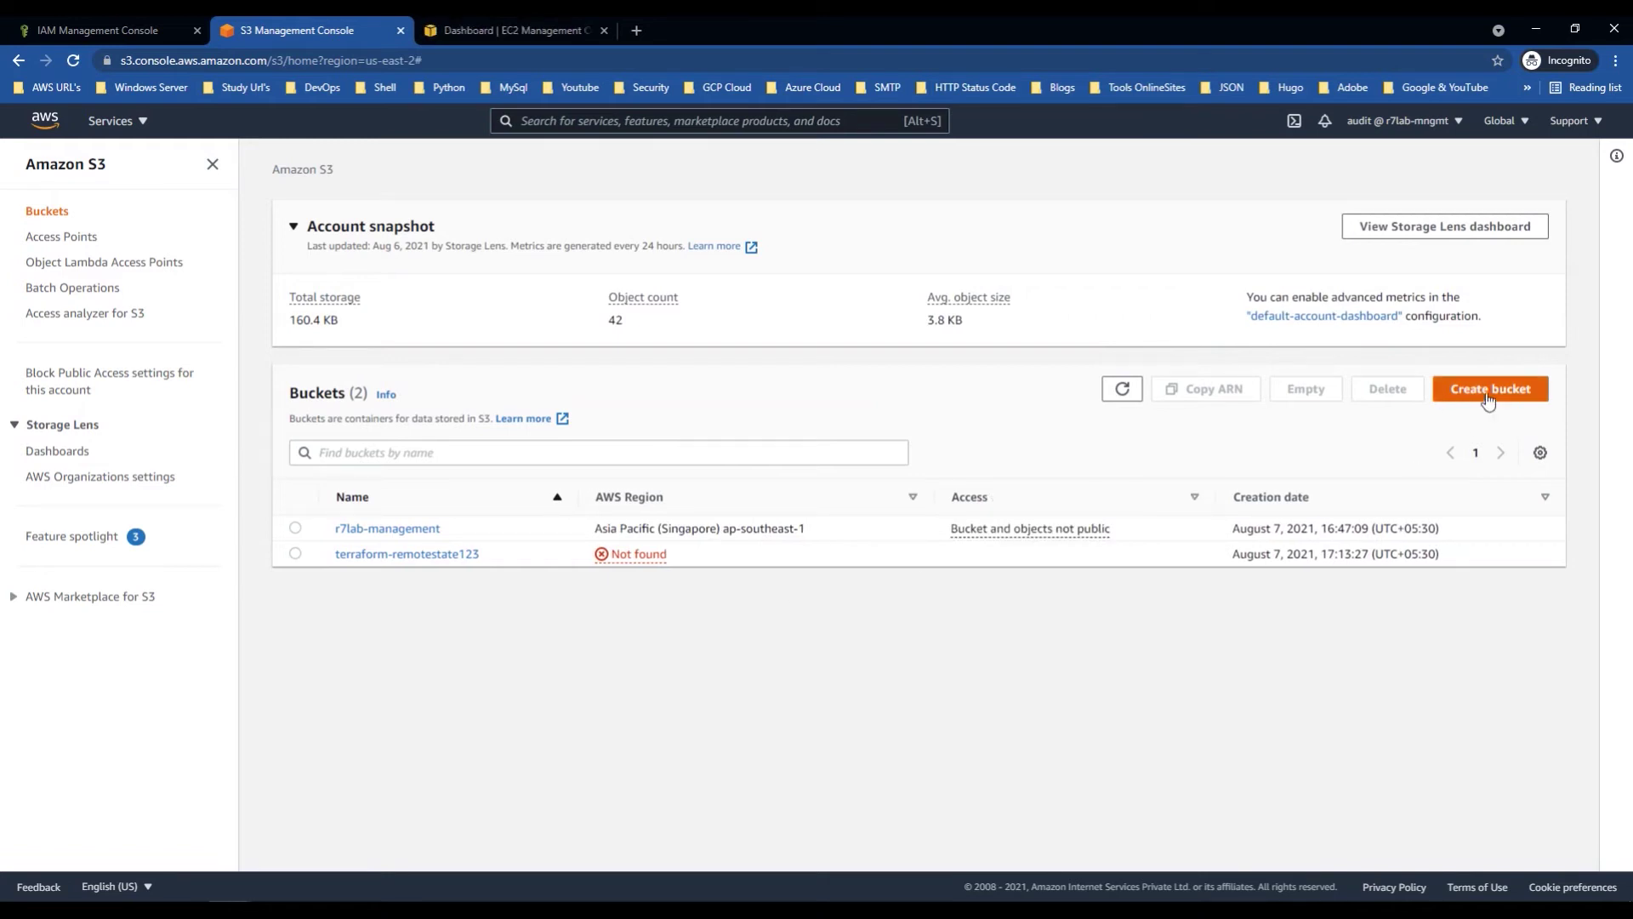
Step: Try creating bucket 'dtytytrrtuyrturturt' and confirm it fails with Access Denied
{"action": "left_click", "coordinate": [1488, 401]}
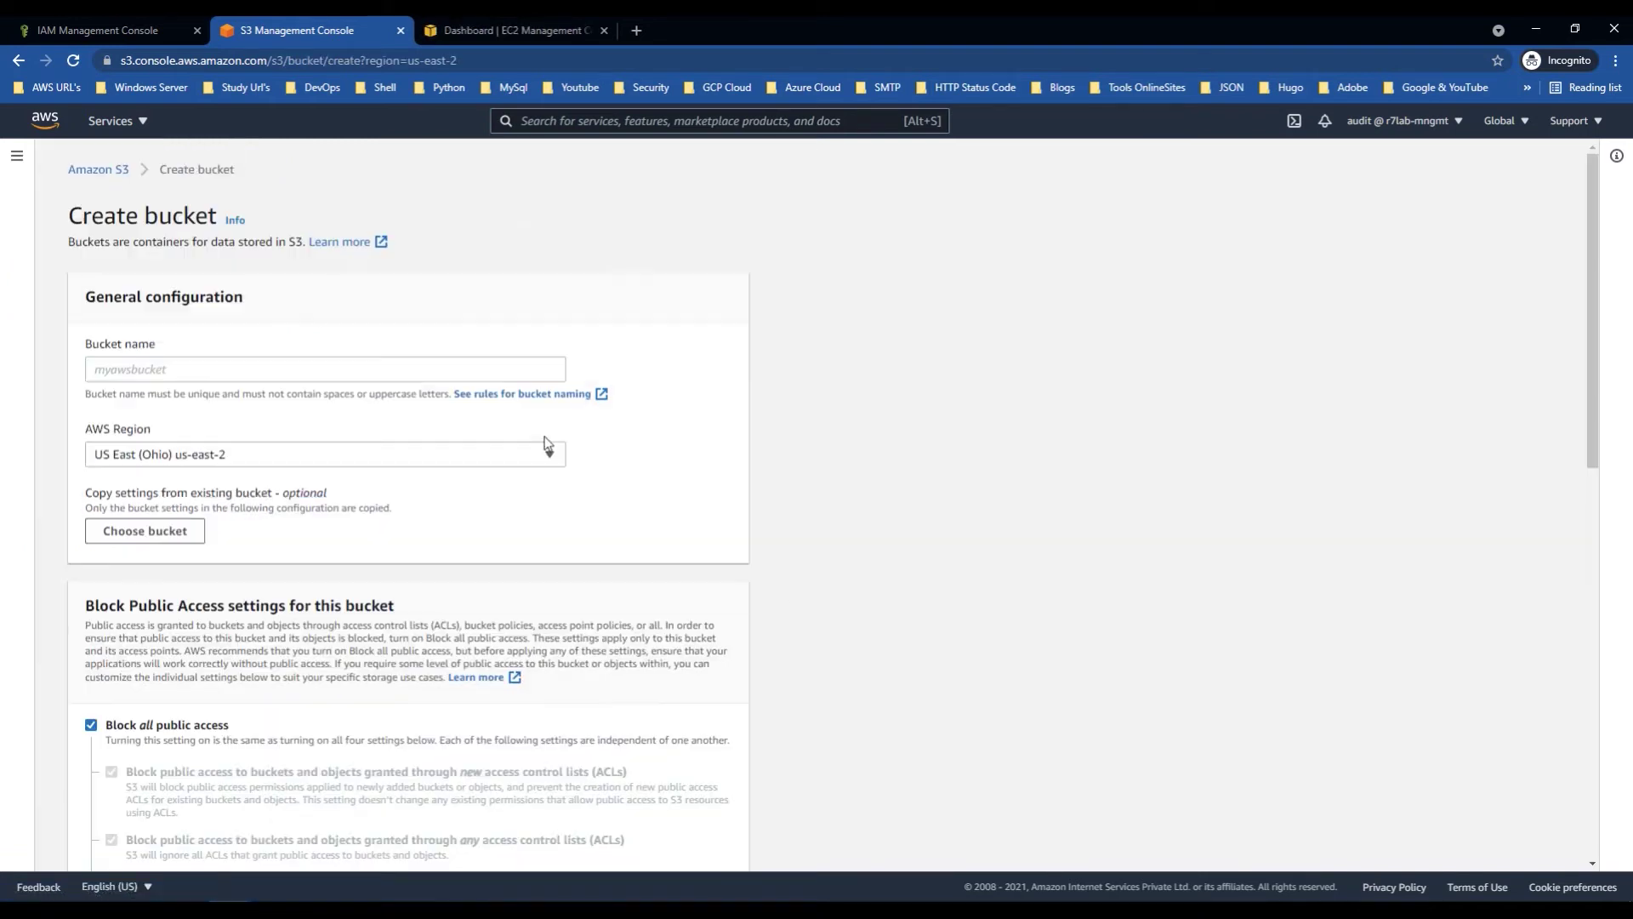
{"action": "left_click", "coordinate": [180, 369]}
{"action": "type", "text": "dtytytrrtuyrturturt"}
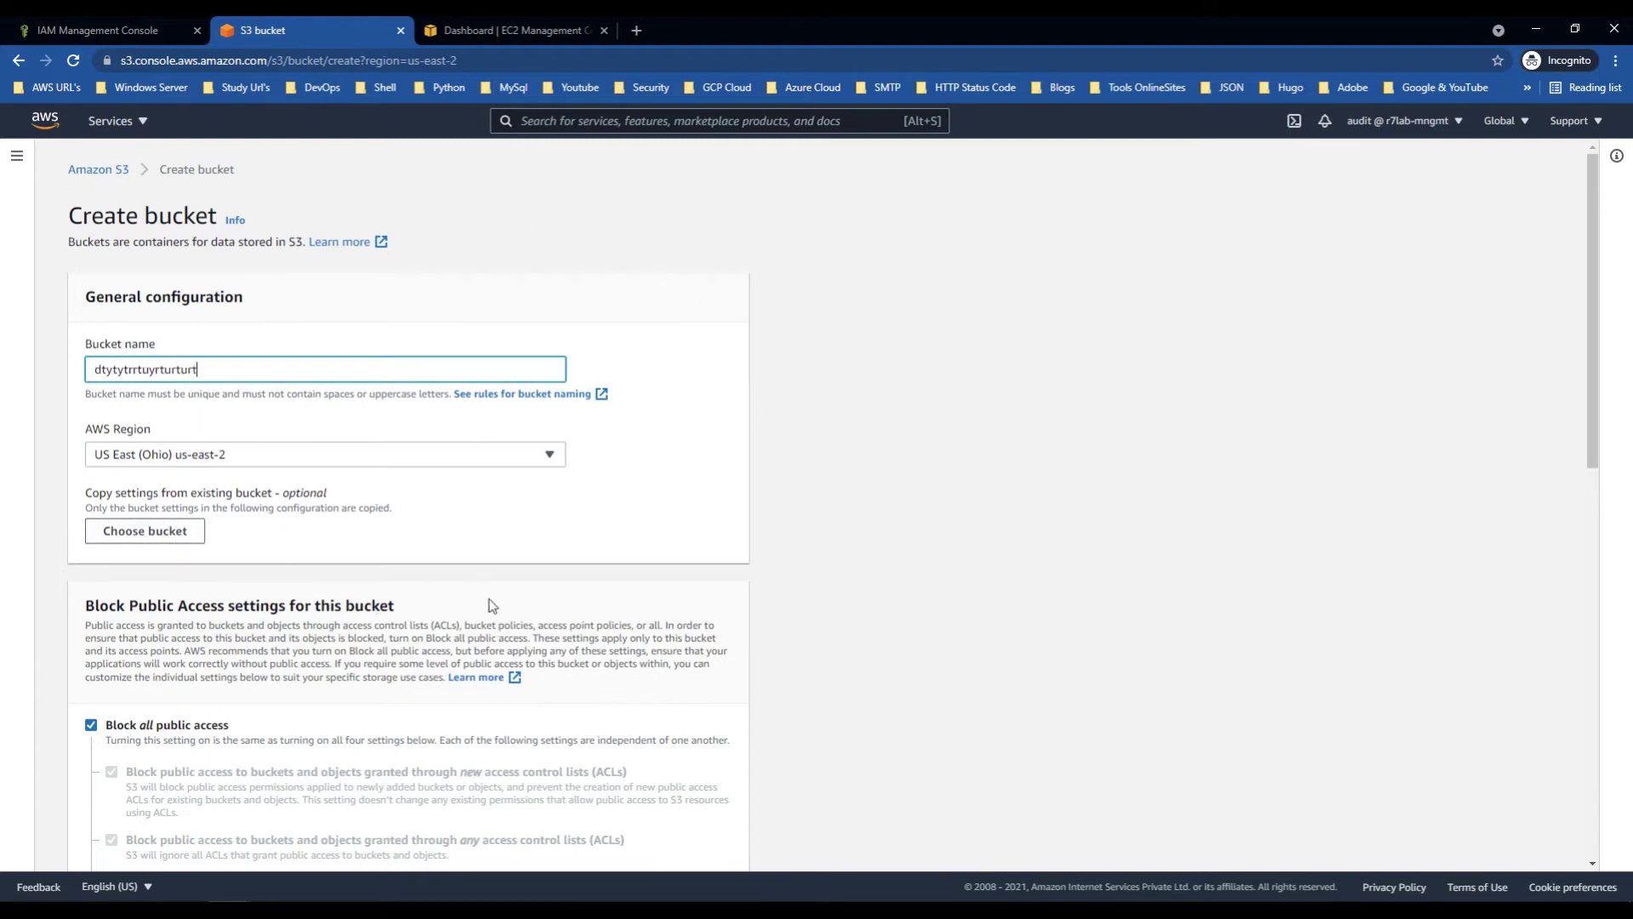
{"action": "scroll", "coordinate": [672, 740], "scroll_direction": "down", "scroll_amount": 11}
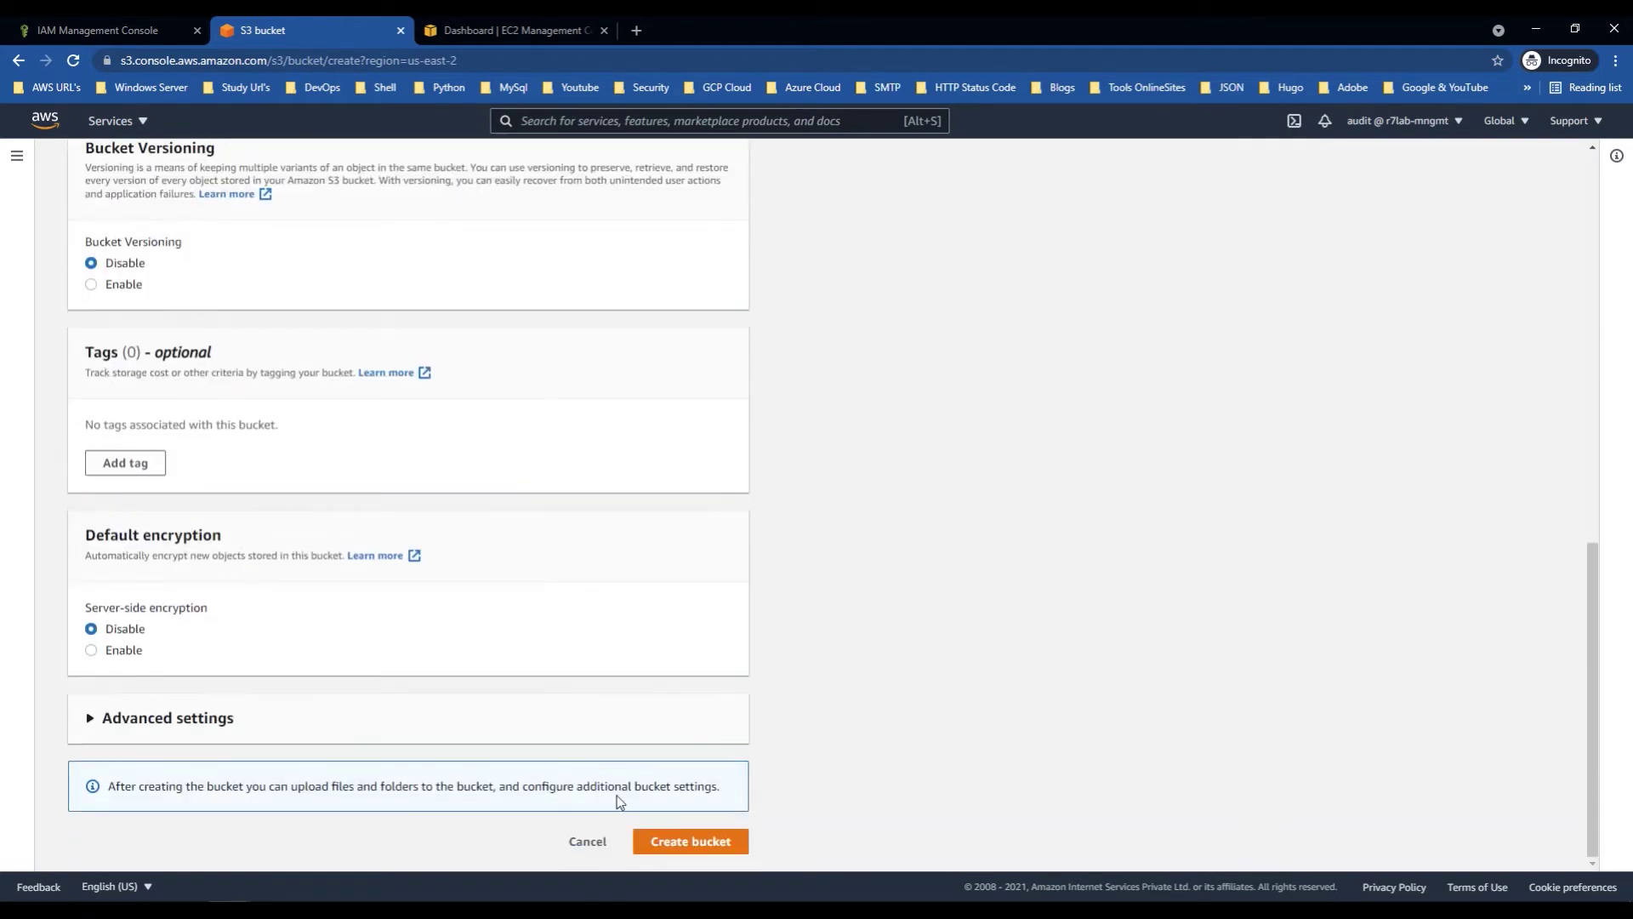
{"action": "left_click", "coordinate": [660, 842]}
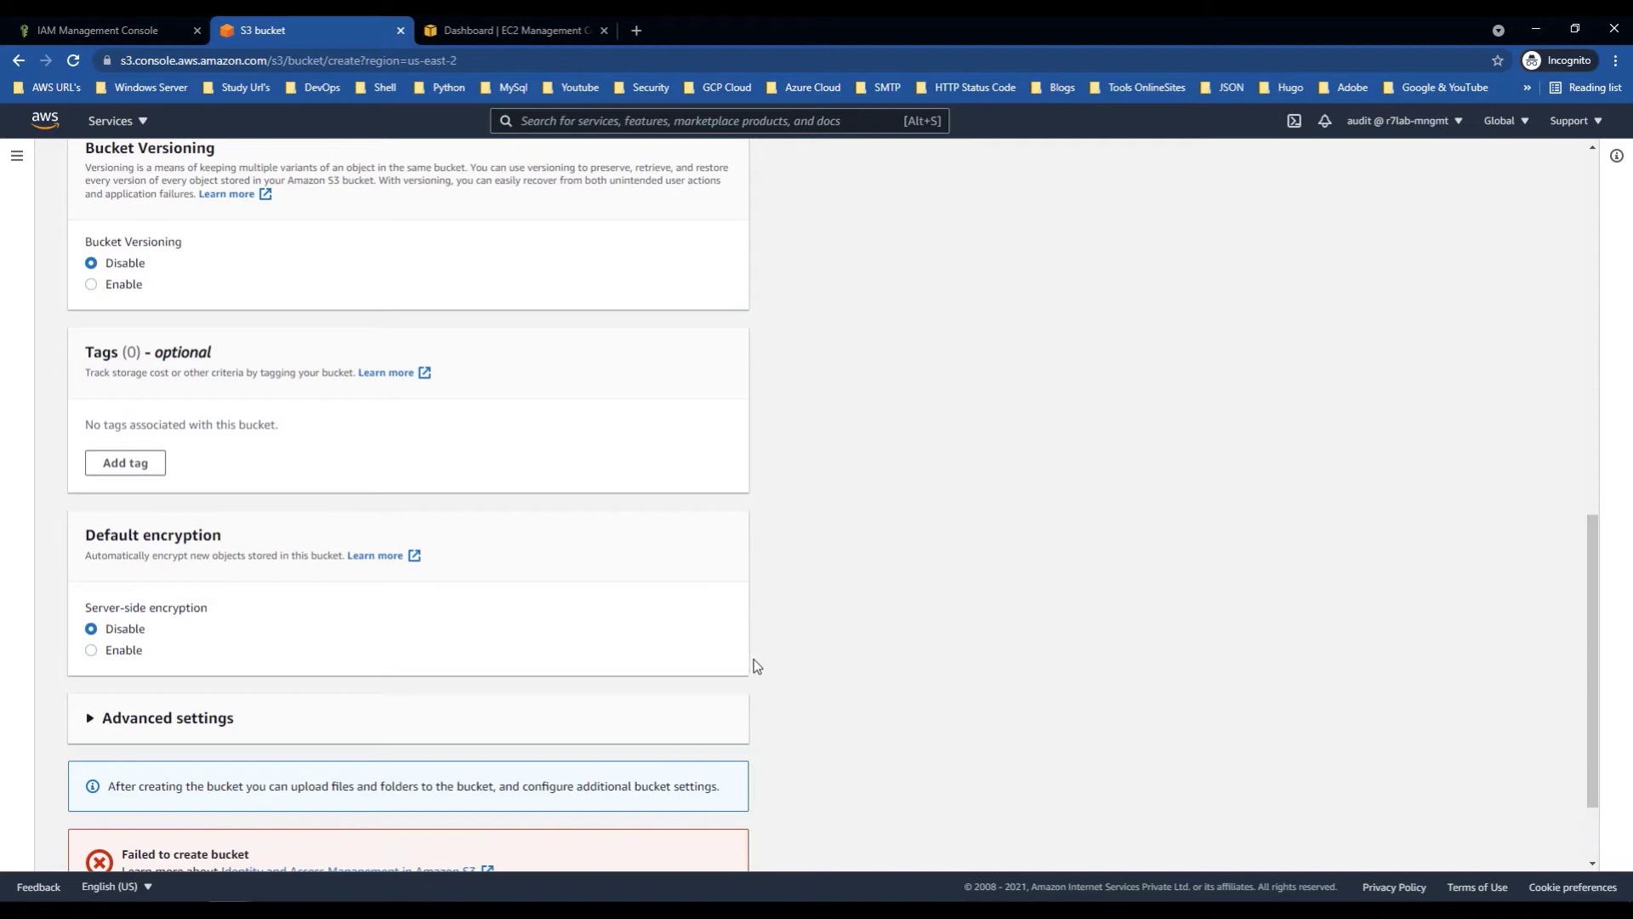
{"action": "scroll", "coordinate": [766, 675], "scroll_direction": "down", "scroll_amount": 2}
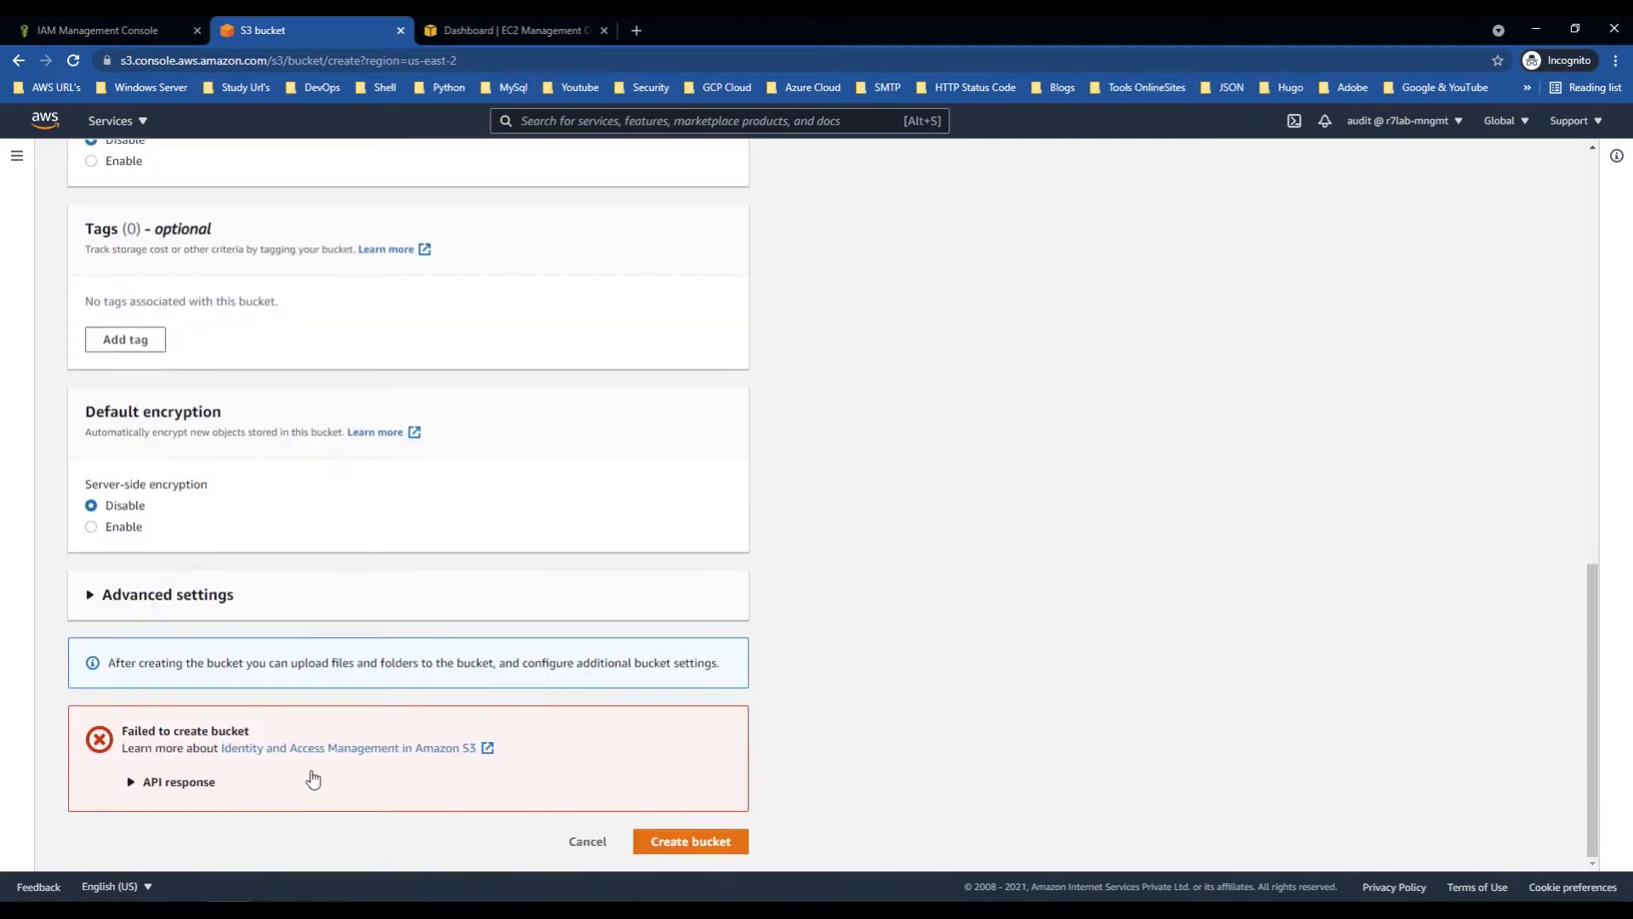
{"action": "left_click", "coordinate": [180, 782]}
{"action": "scroll", "coordinate": [522, 671], "scroll_direction": "up", "scroll_amount": 1}
{"action": "scroll", "coordinate": [561, 765], "scroll_direction": "down", "scroll_amount": 2}
{"action": "left_click", "coordinate": [587, 843]}
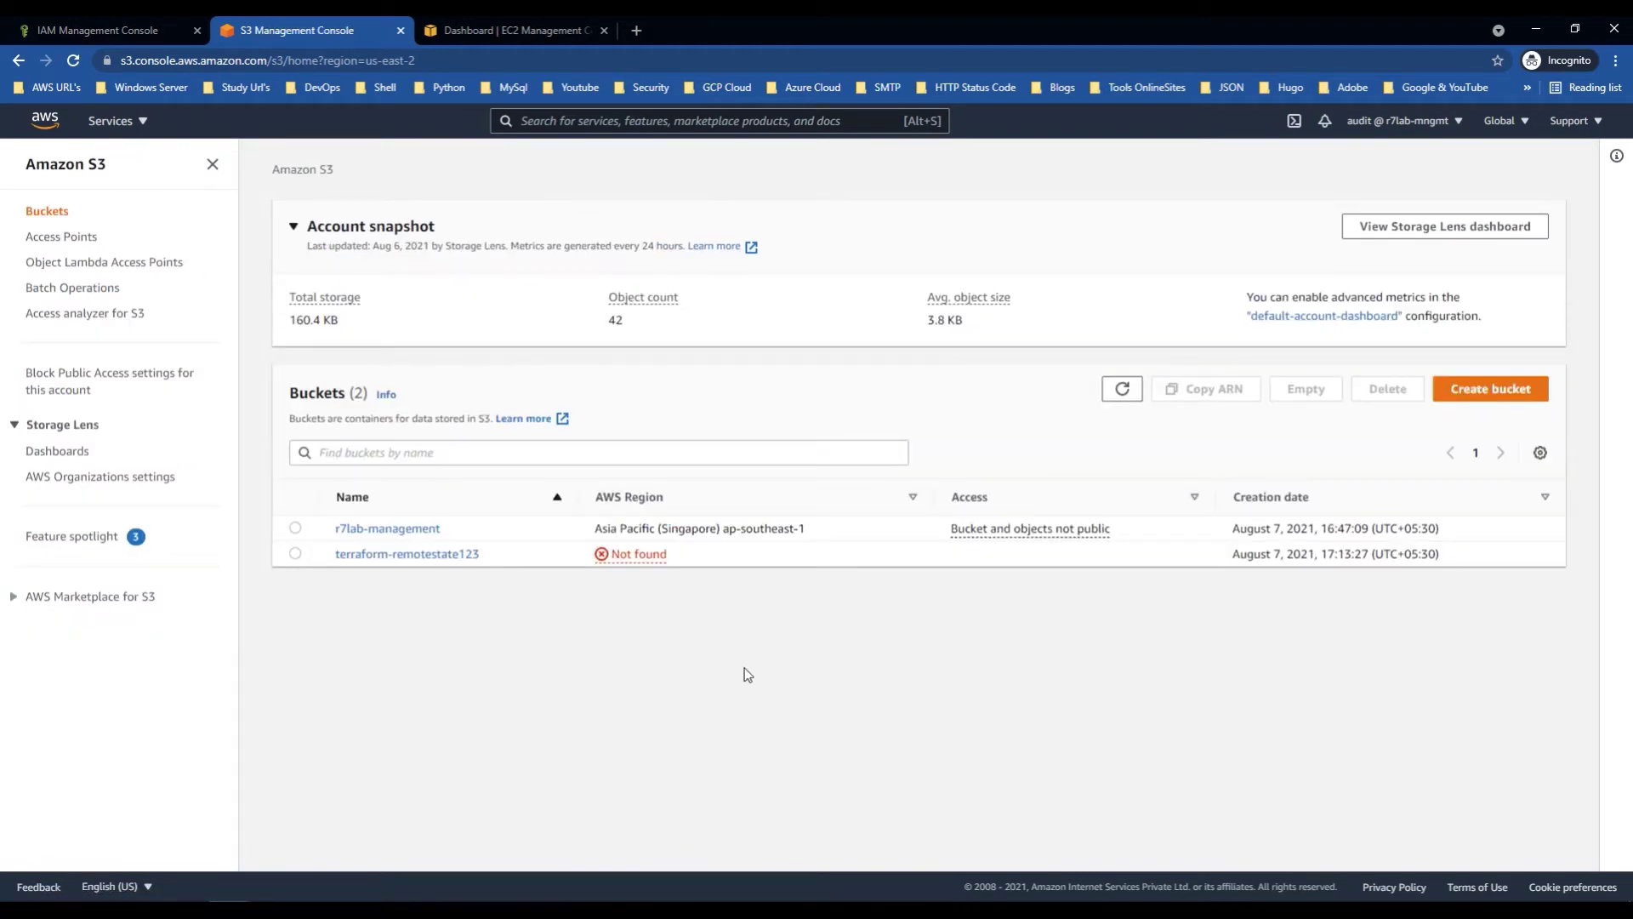
{"action": "left_click", "coordinate": [476, 29]}
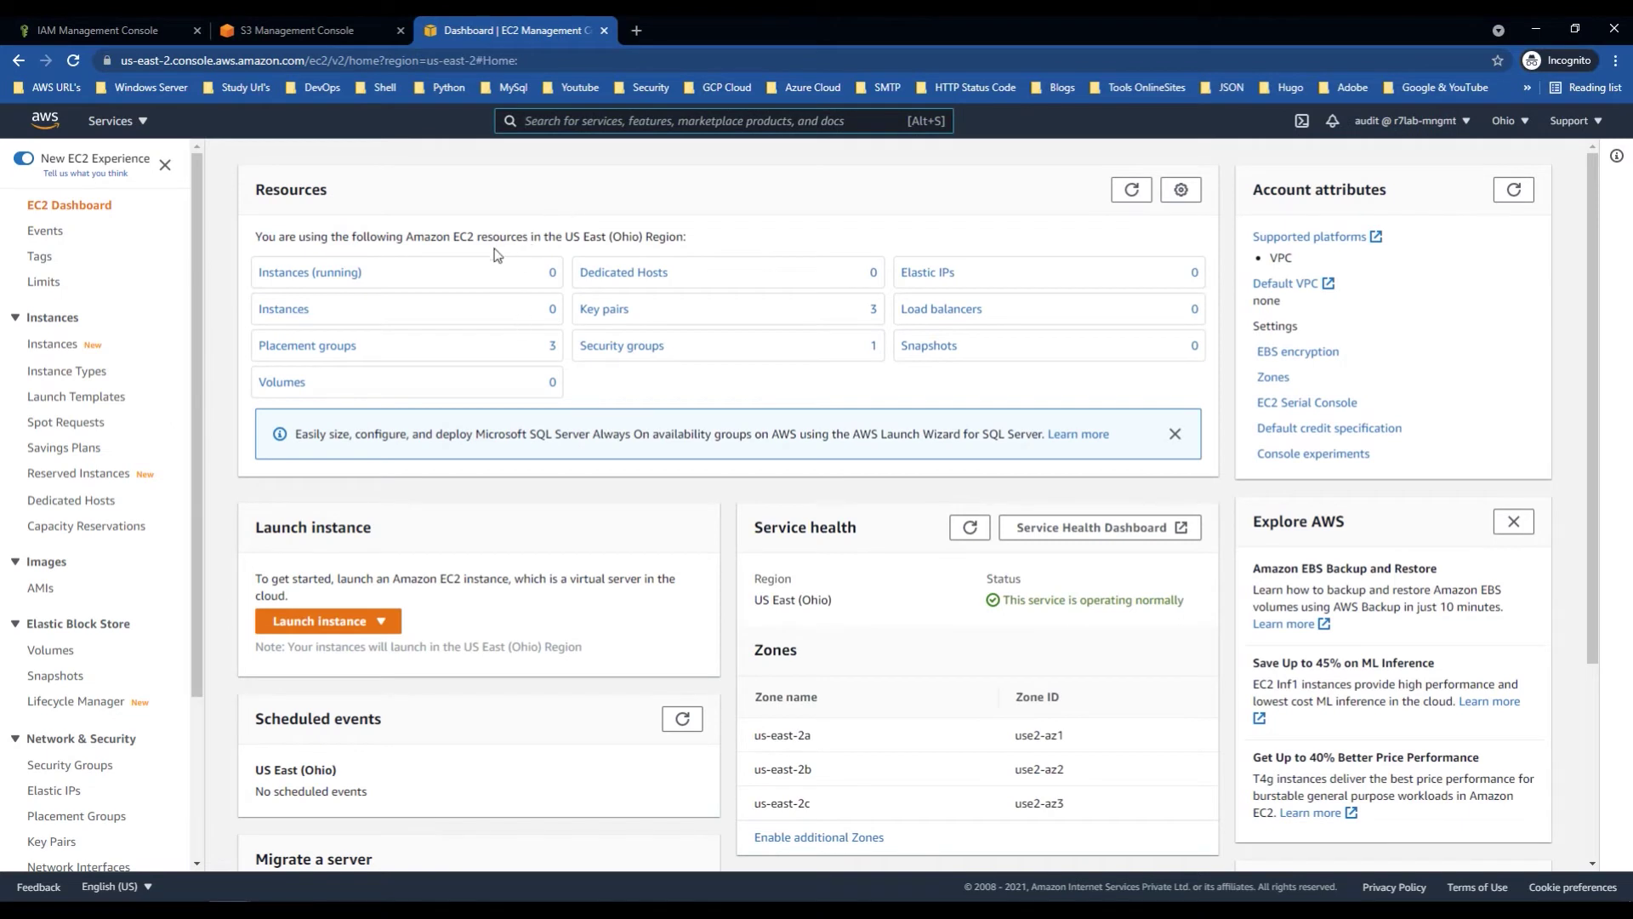
{"action": "key", "text": "ctrl+1"}
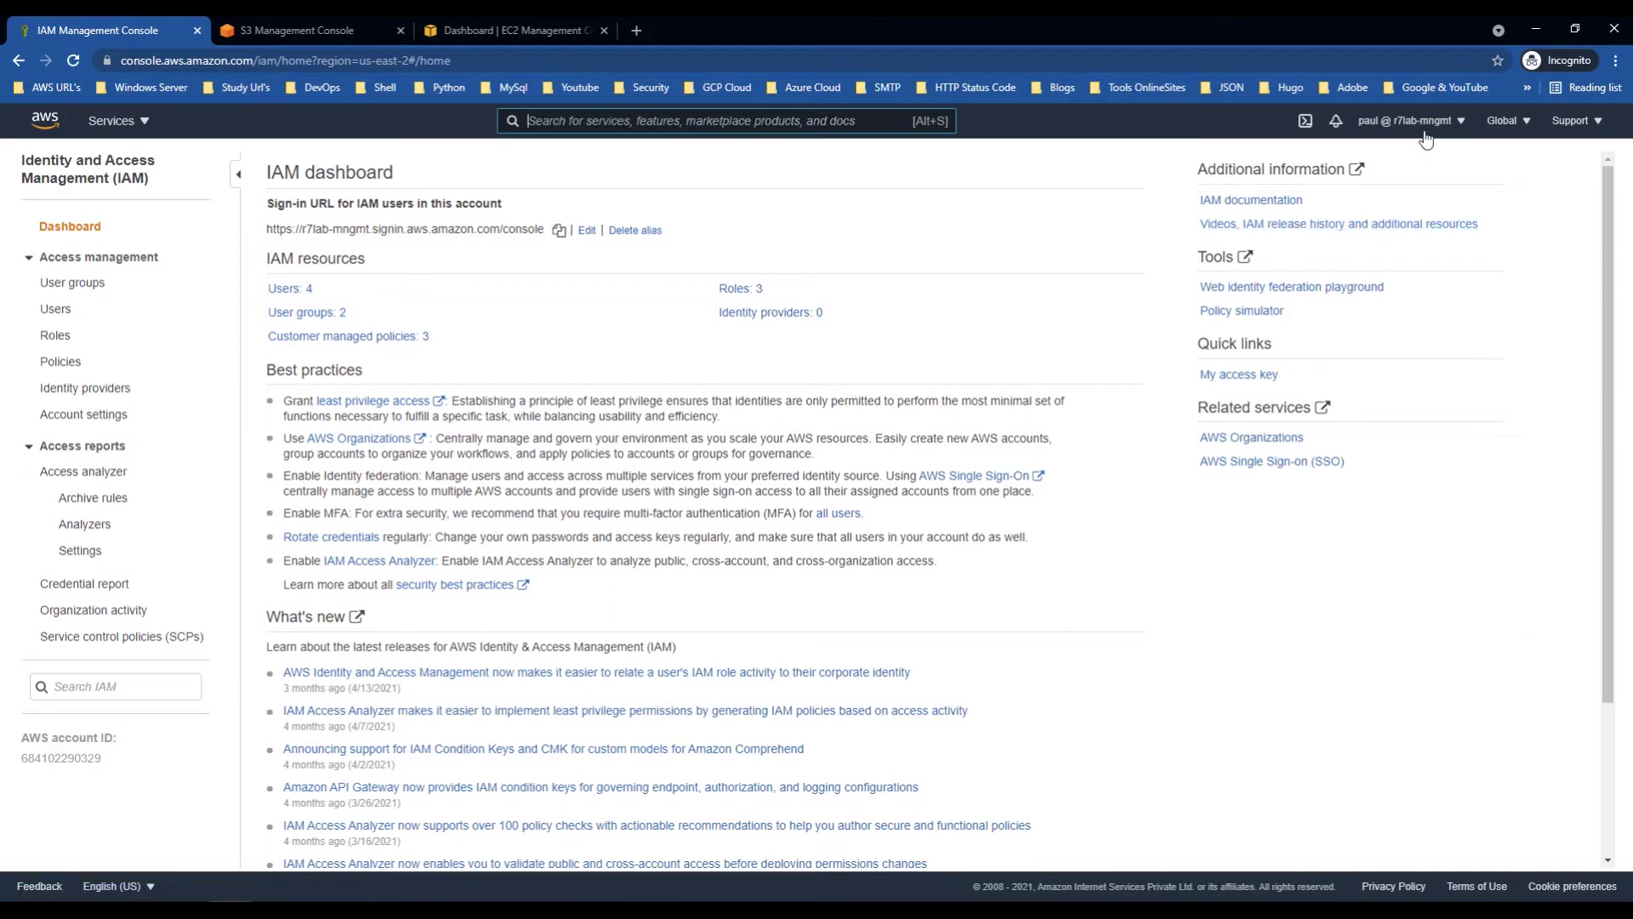
Step: Check the users list, S3 buckets and EC2 Dedicated Hosts, then copy the r7lab-management name
{"action": "left_click", "coordinate": [293, 297]}
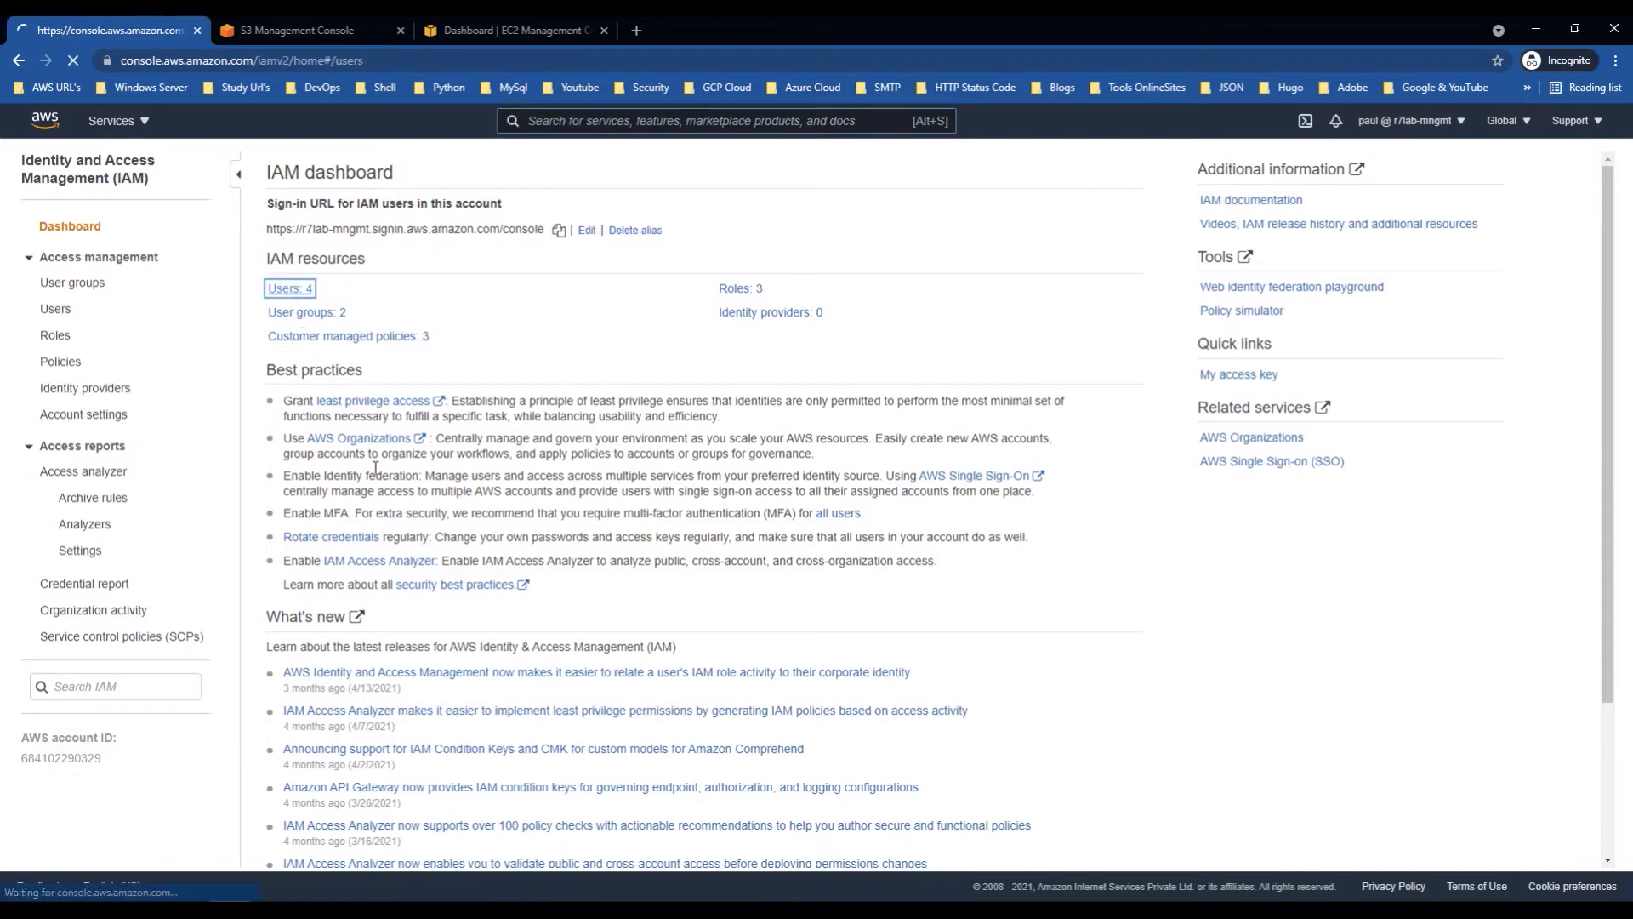
{"action": "left_click", "coordinate": [318, 26]}
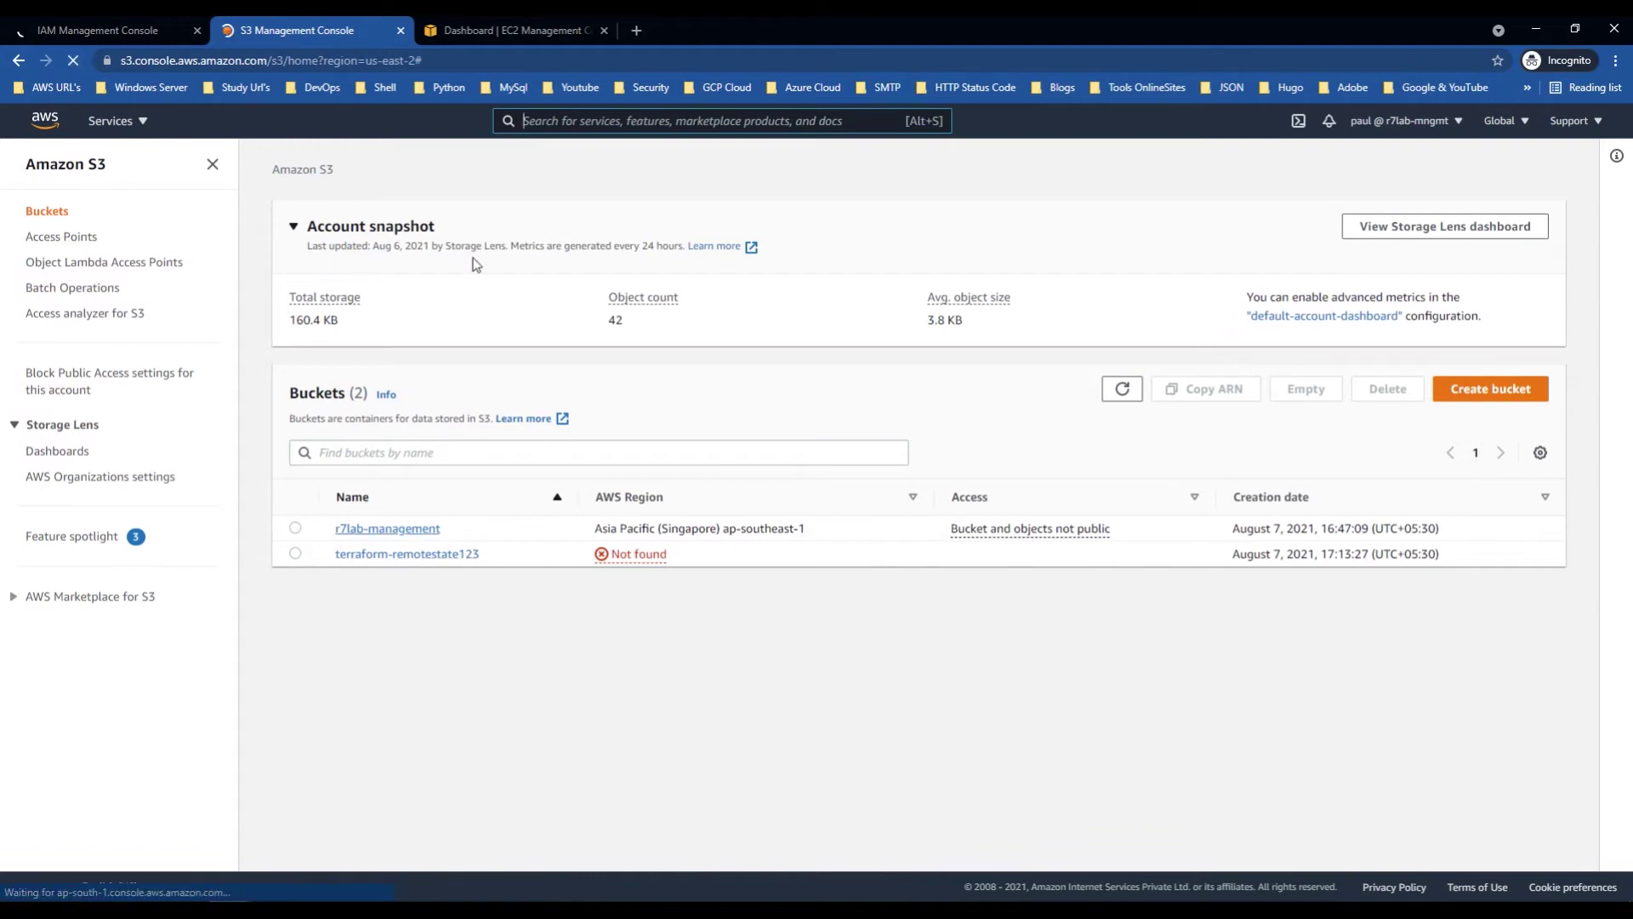
{"action": "left_click", "coordinate": [494, 36]}
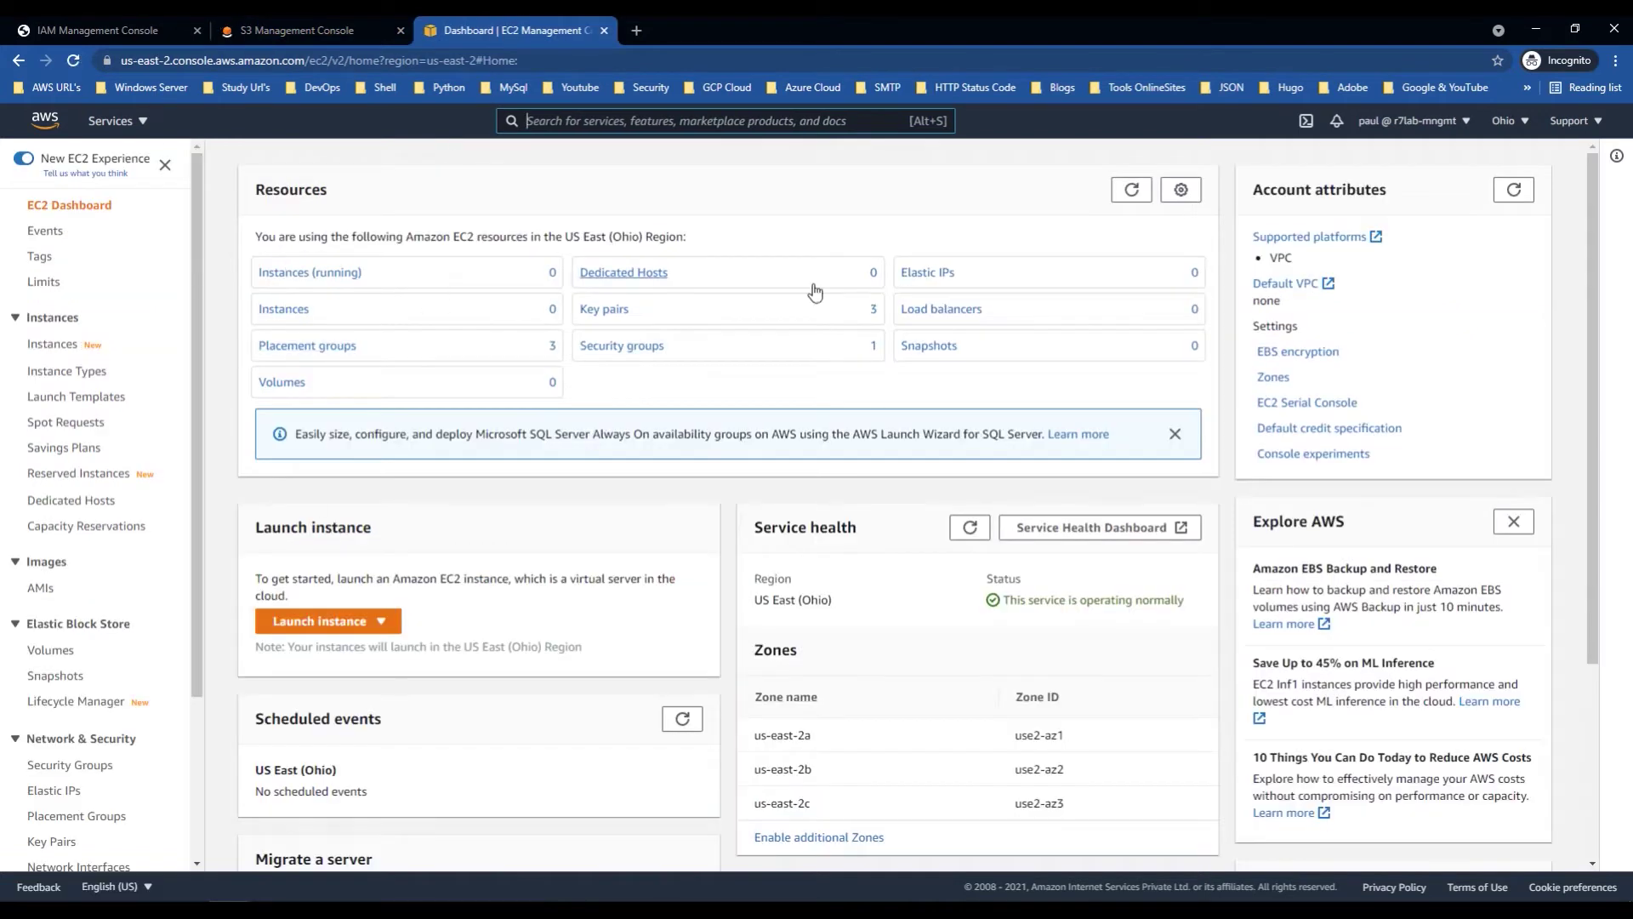
{"action": "left_click", "coordinate": [587, 262]}
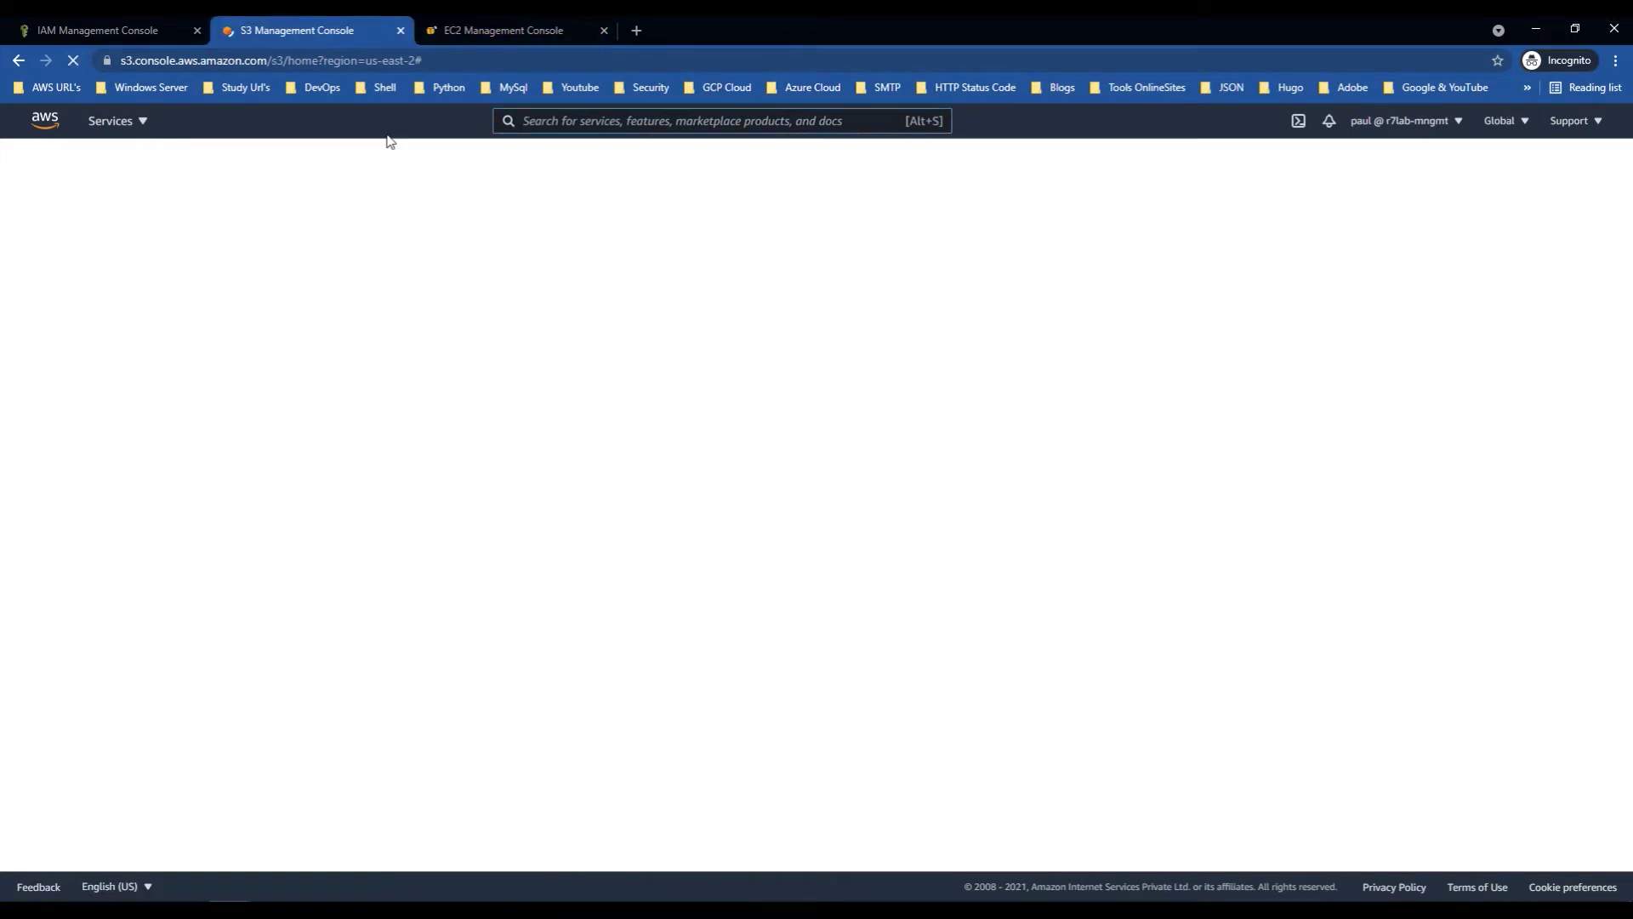
{"action": "left_click", "coordinate": [298, 30]}
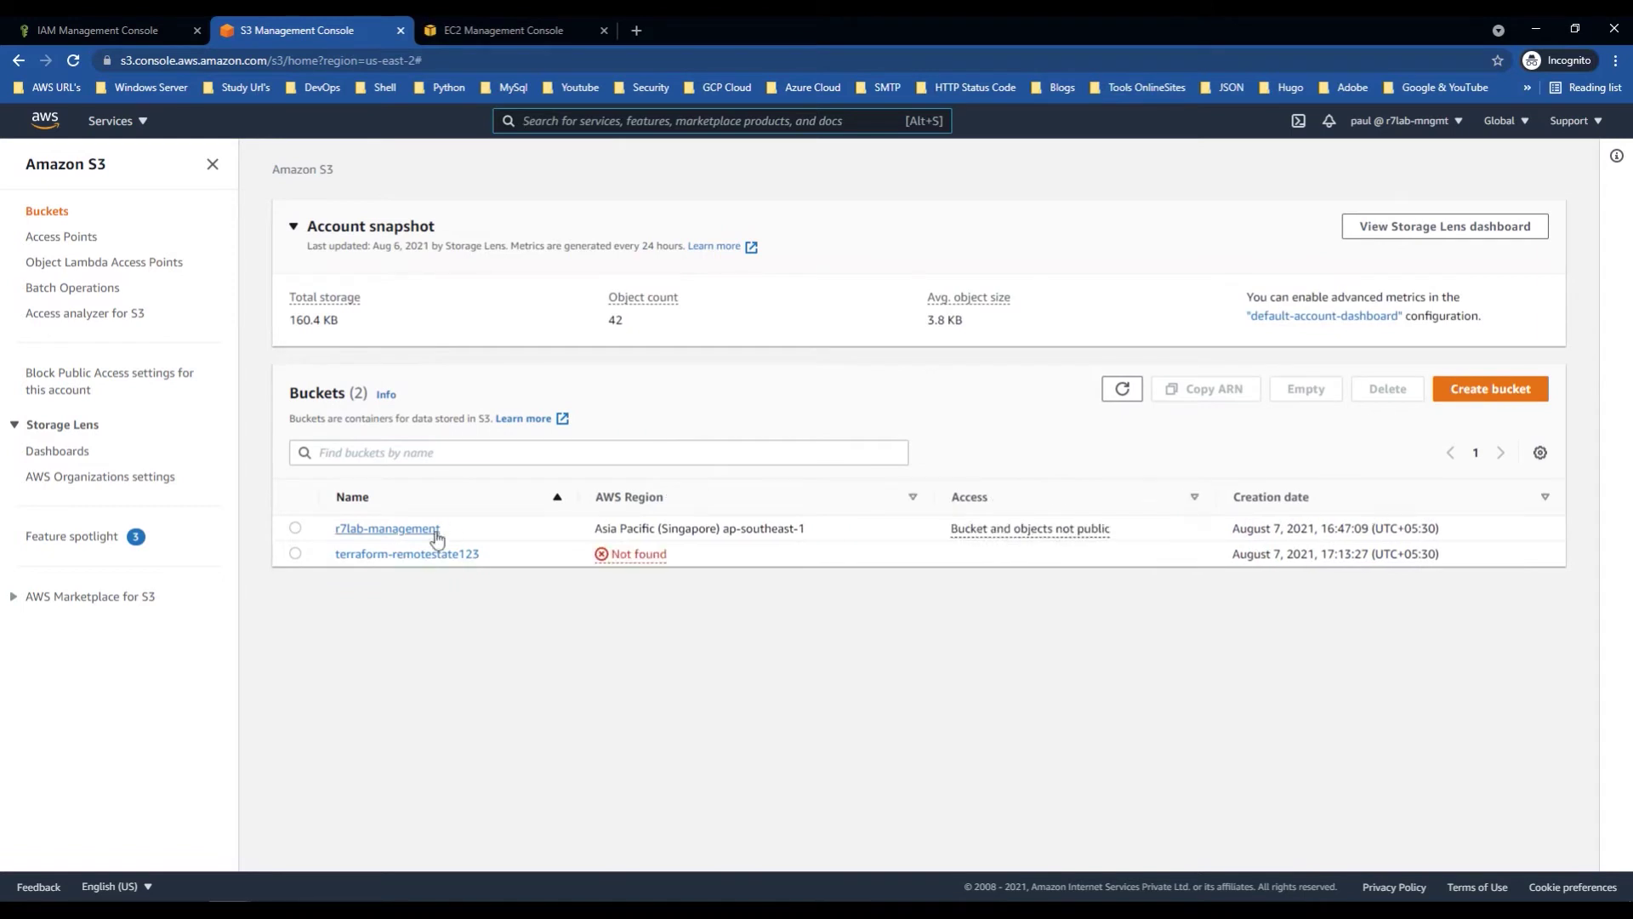
{"action": "left_click_drag", "start_coordinate": [451, 530], "coordinate": [324, 532]}
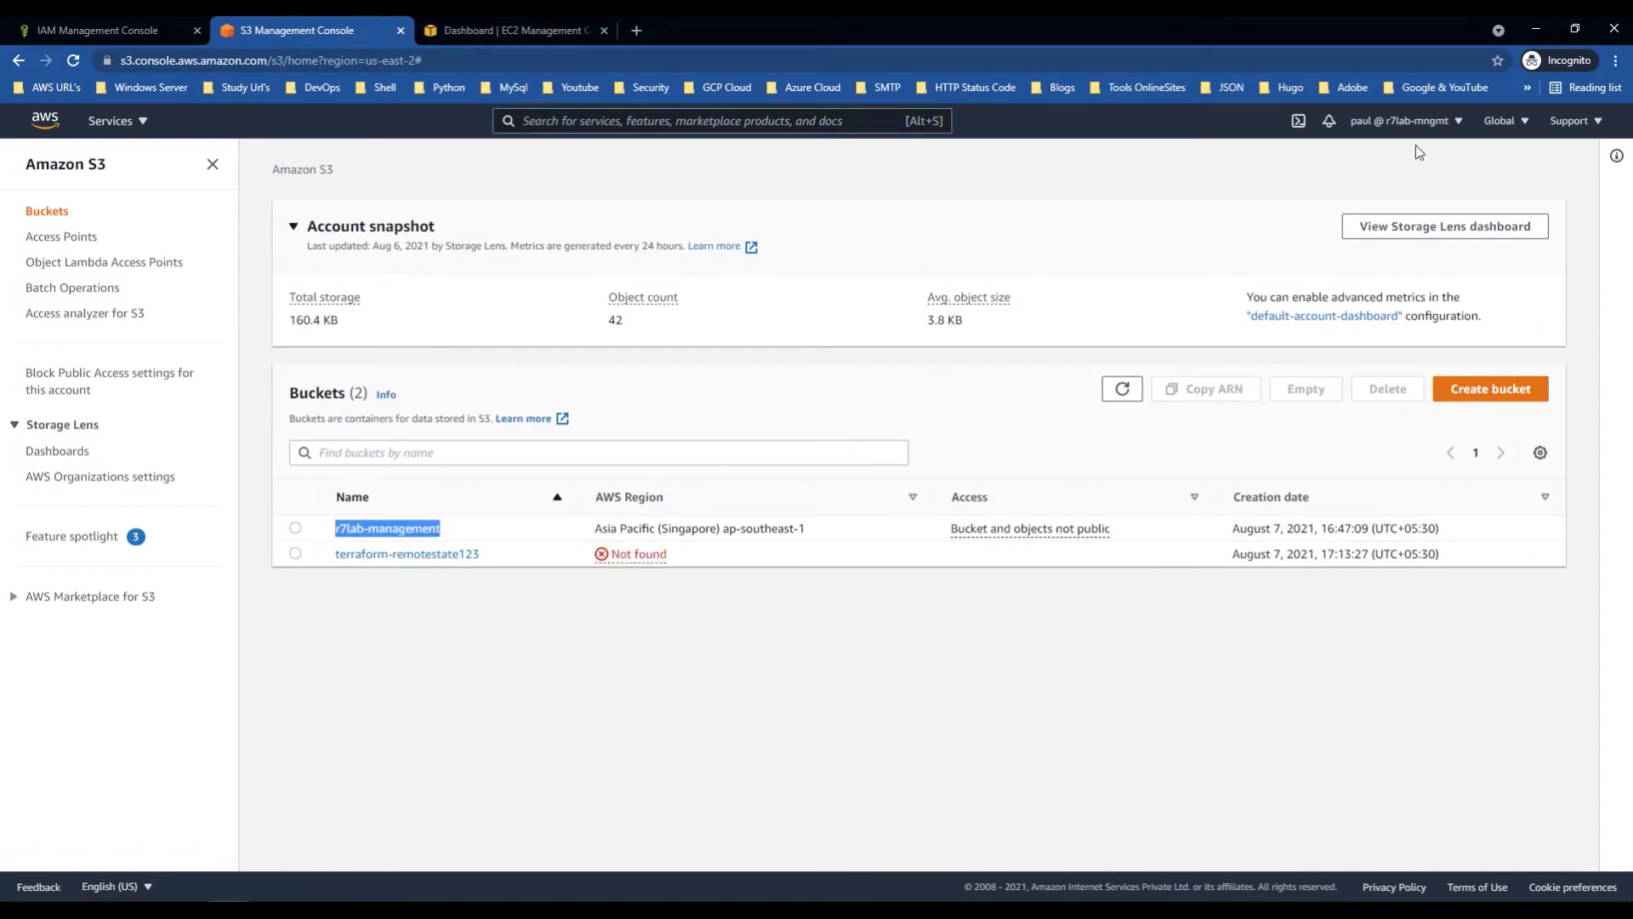
{"action": "left_click", "coordinate": [106, 23]}
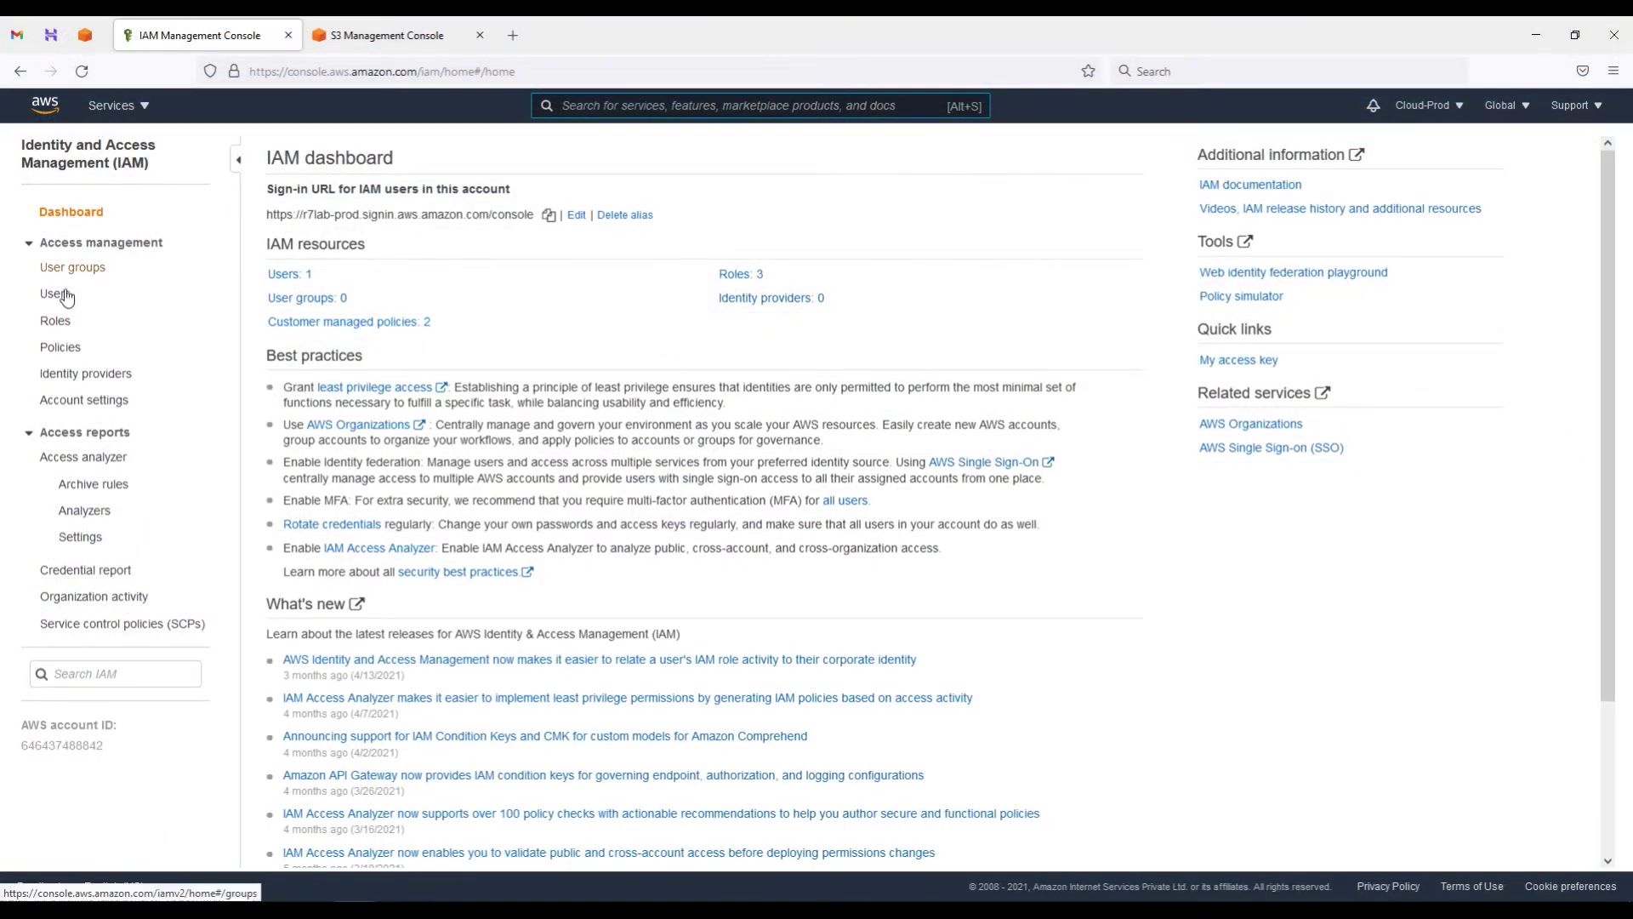
Step: Open the prod account's Users list and copy the r7lab-production bucket name from S3
{"action": "left_click", "coordinate": [55, 293]}
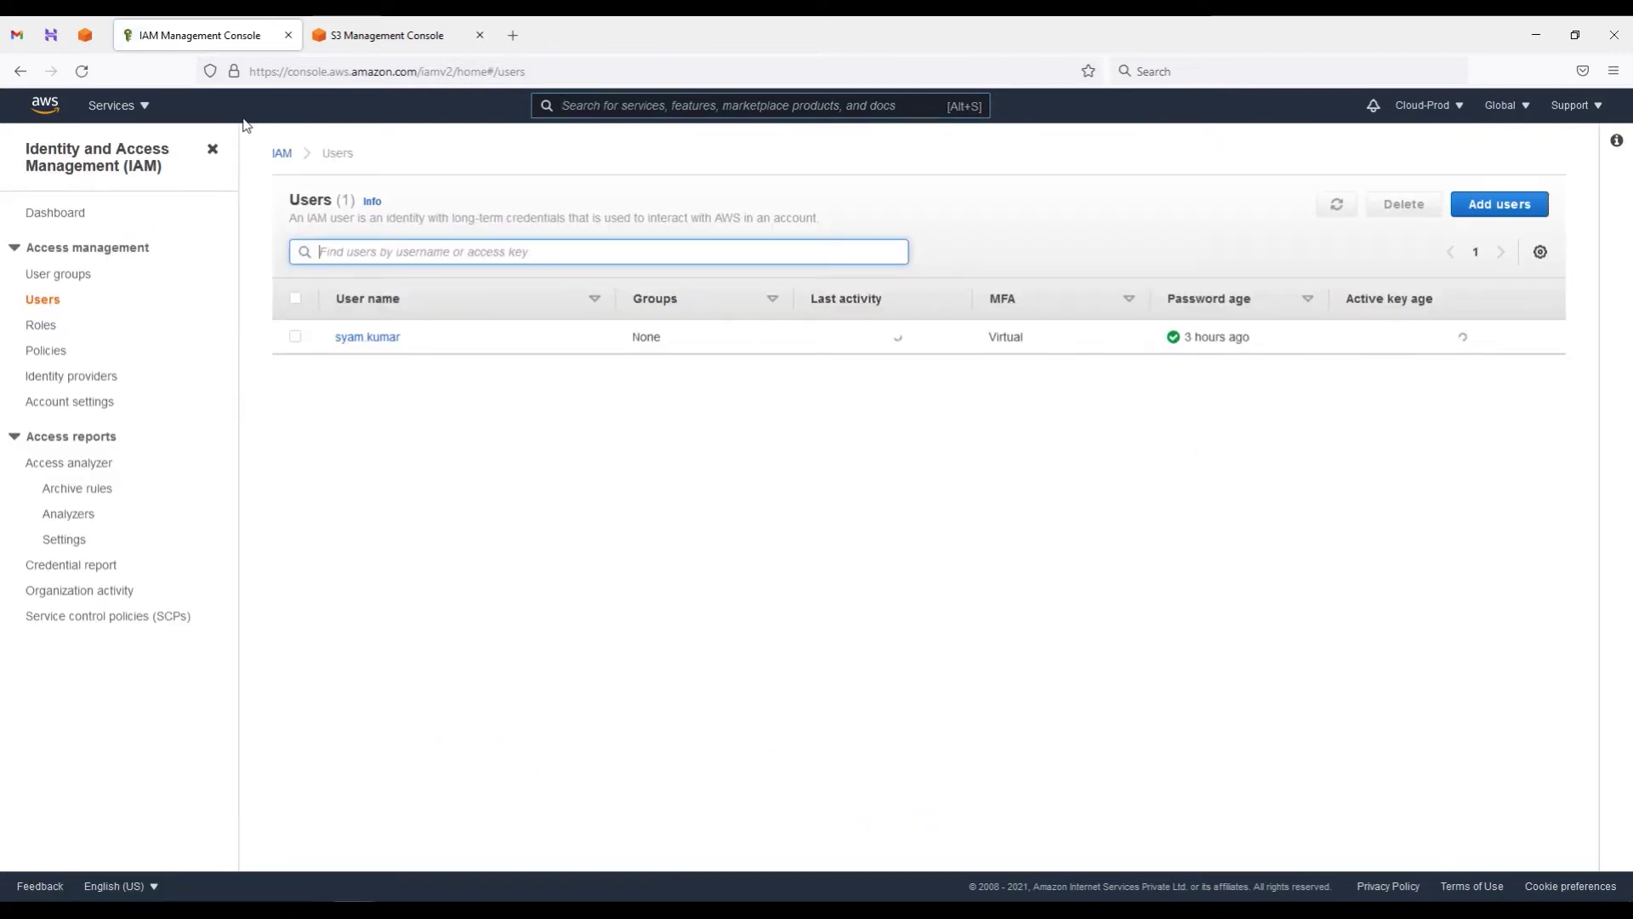
{"action": "left_click", "coordinate": [411, 37]}
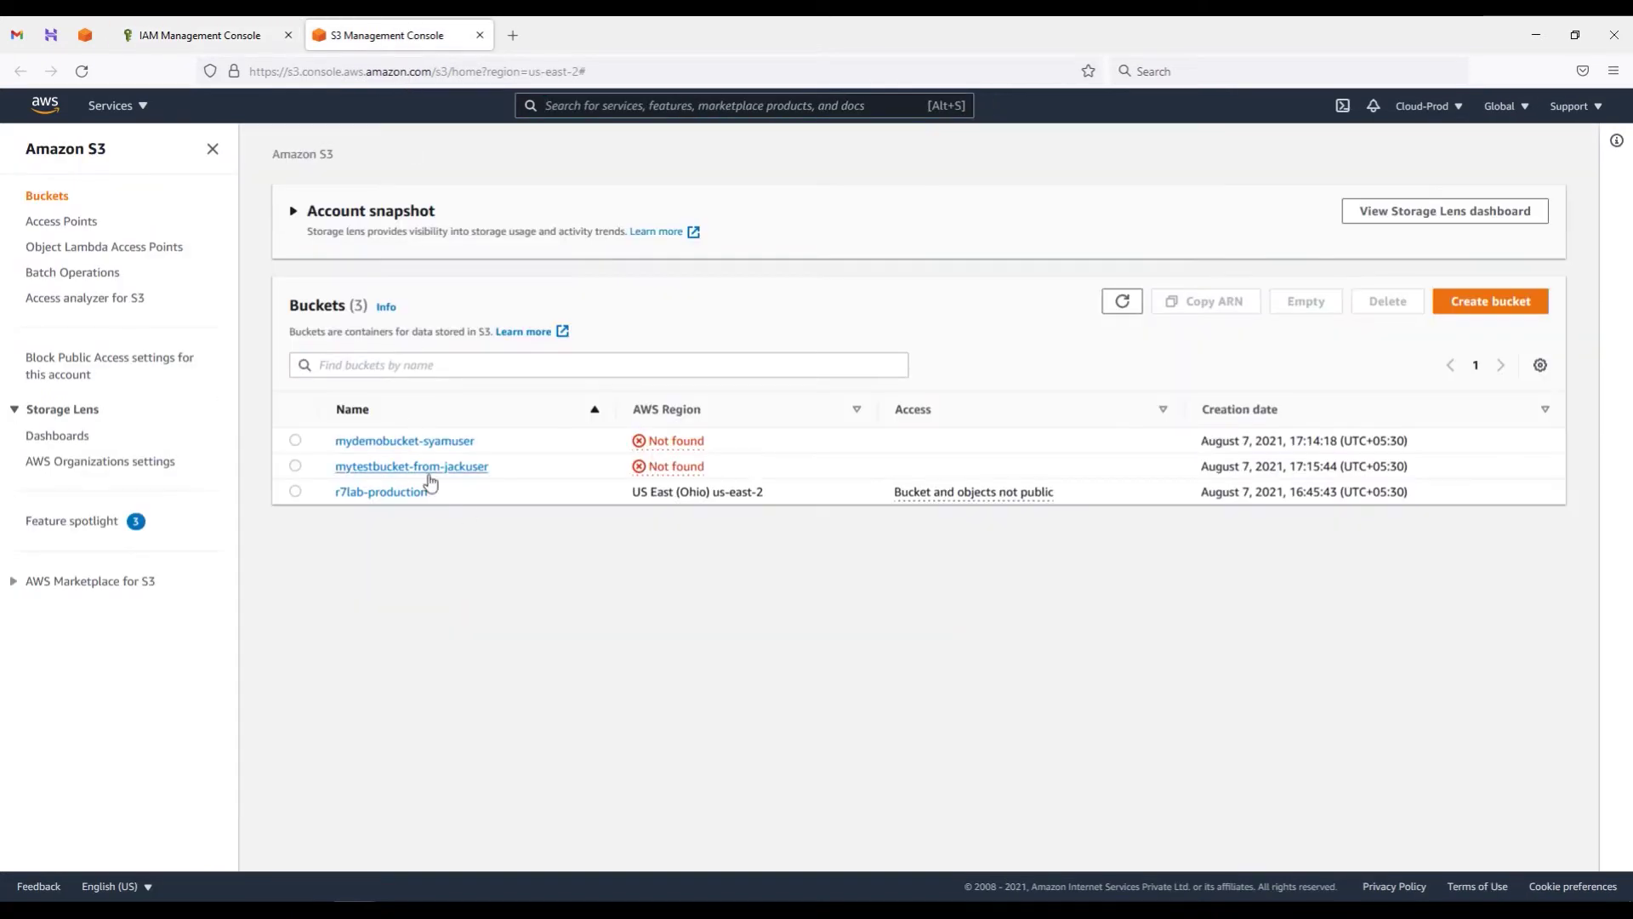
{"action": "left_click_drag", "start_coordinate": [440, 500], "coordinate": [340, 500]}
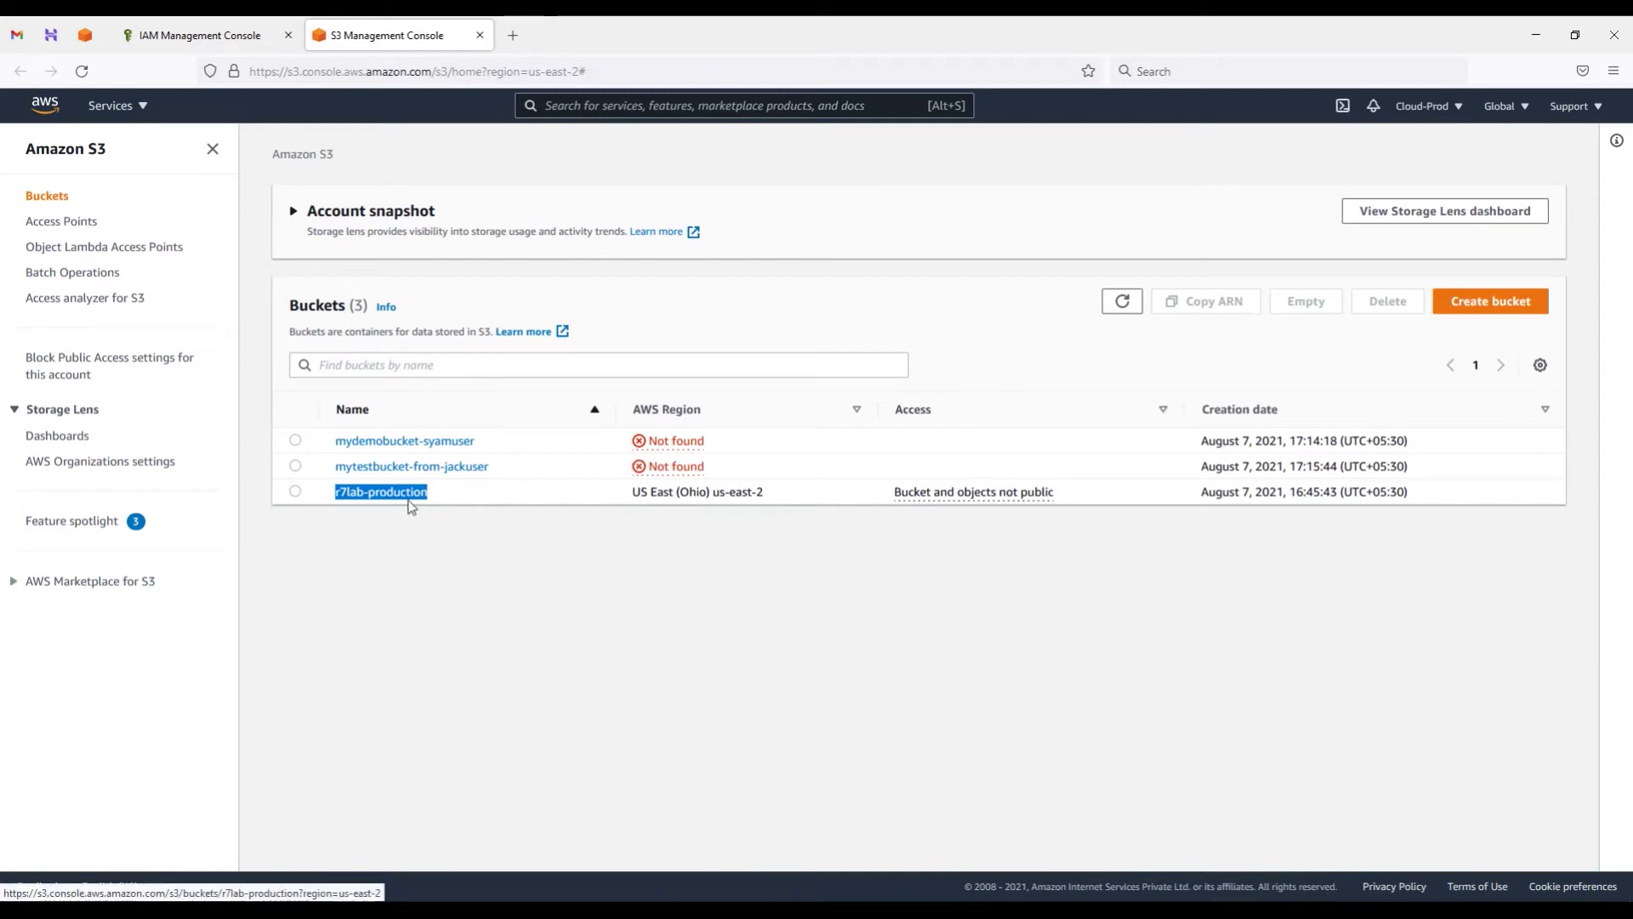
{"action": "left_click", "coordinate": [219, 29]}
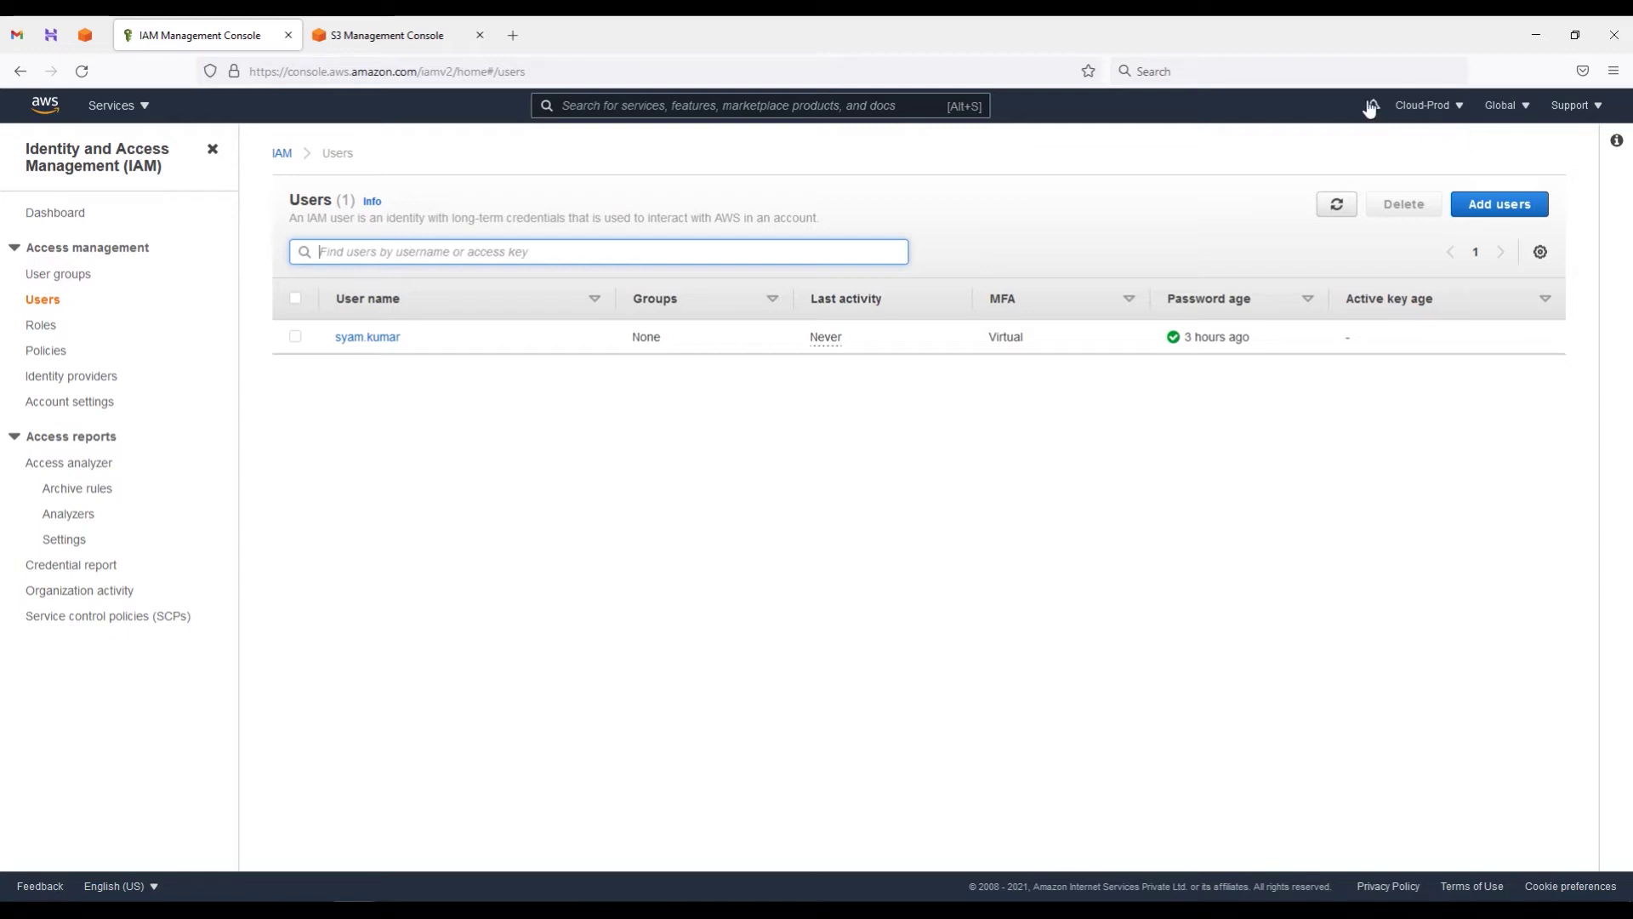
Step: Start a new role from Roles, trusting Another AWS account as the entity type
{"action": "left_click", "coordinate": [47, 332]}
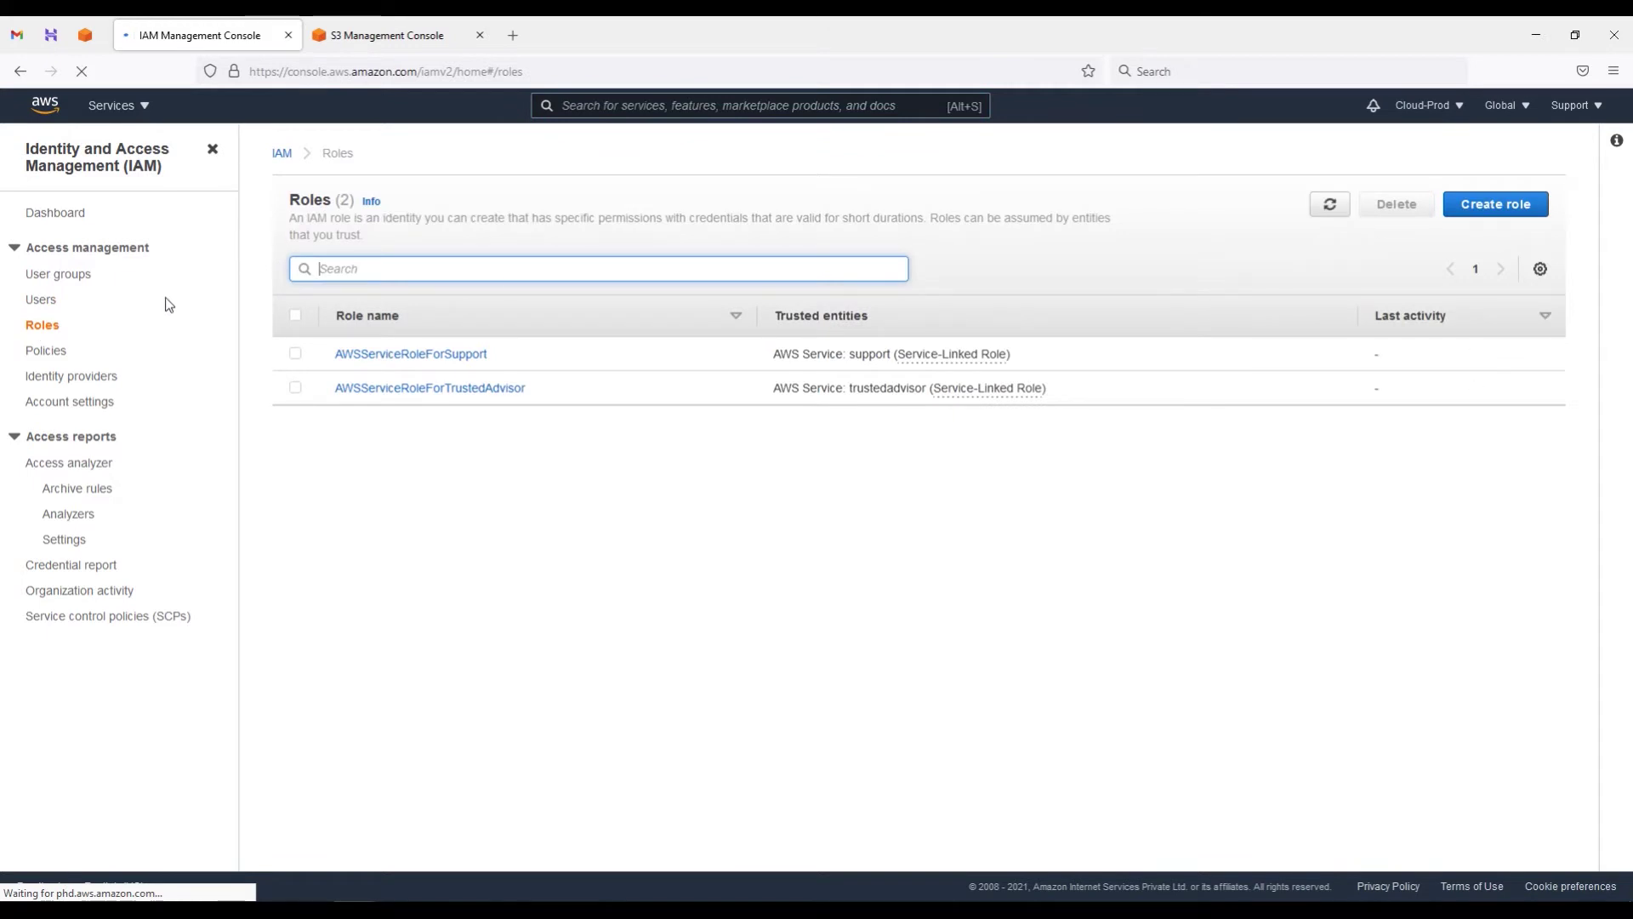
{"action": "left_click", "coordinate": [1495, 213]}
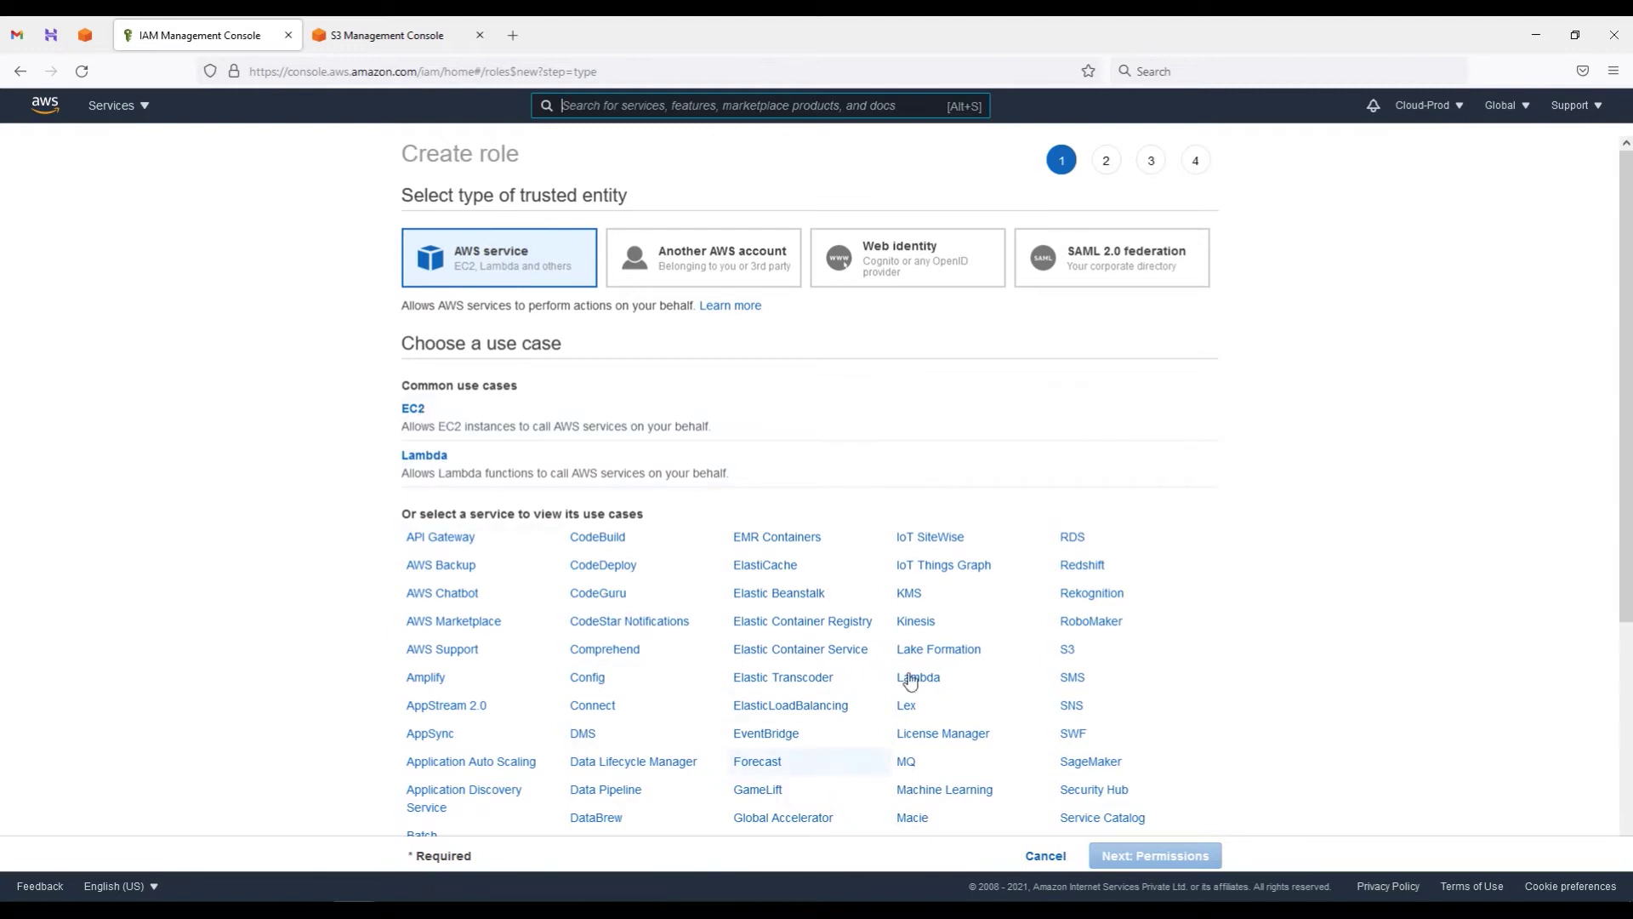
{"action": "left_click", "coordinate": [719, 259]}
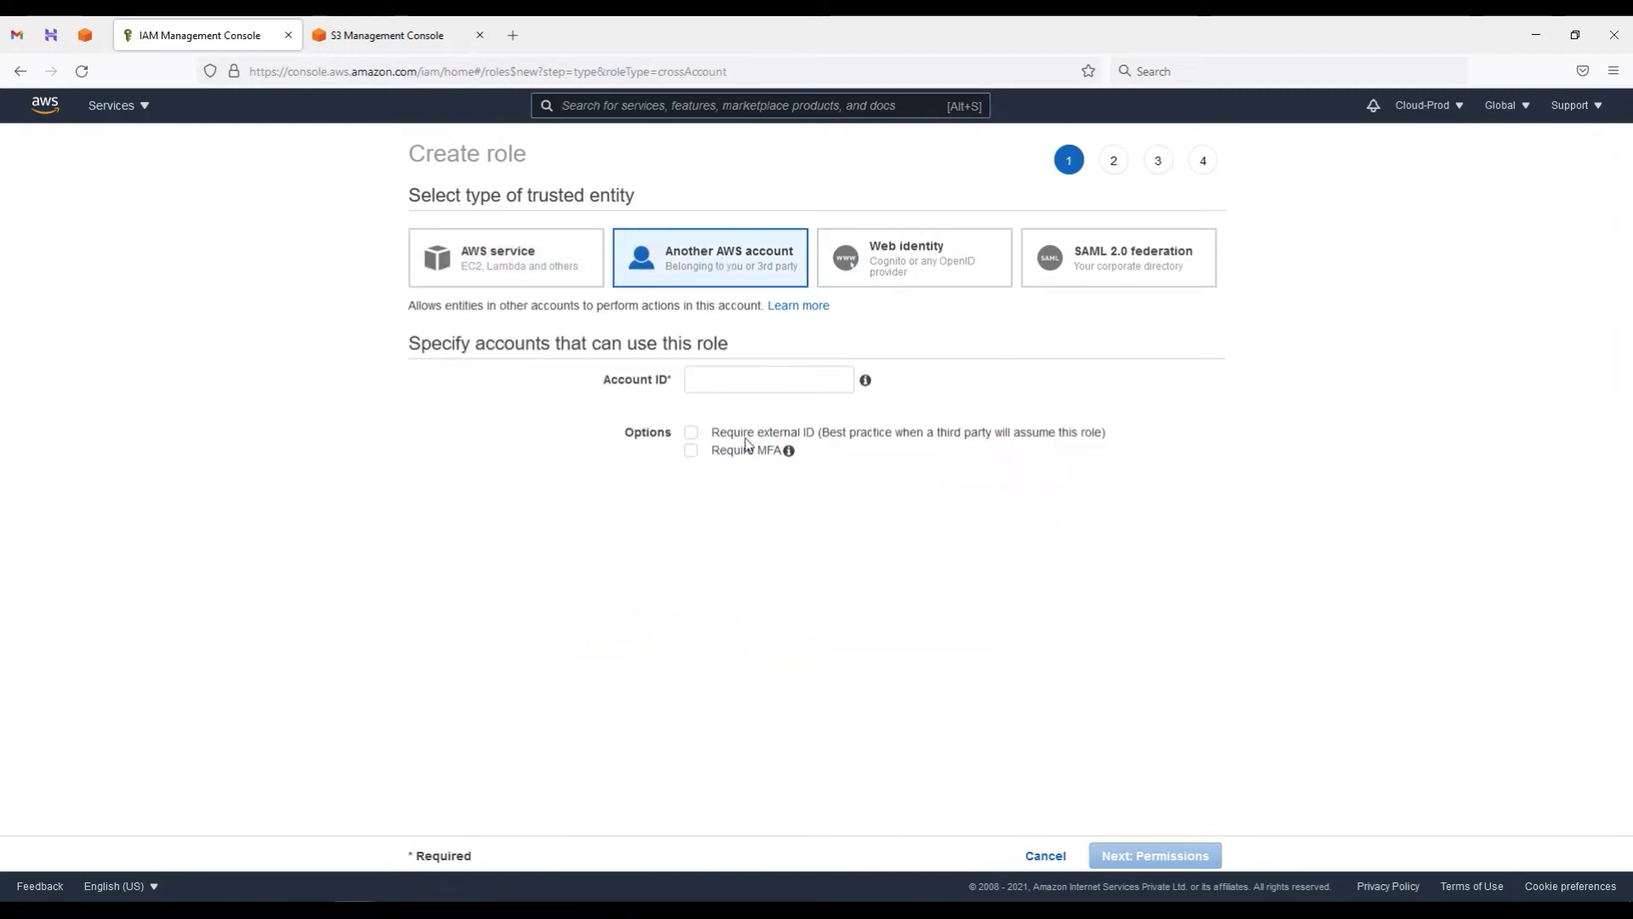
{"action": "left_click", "coordinate": [900, 270]}
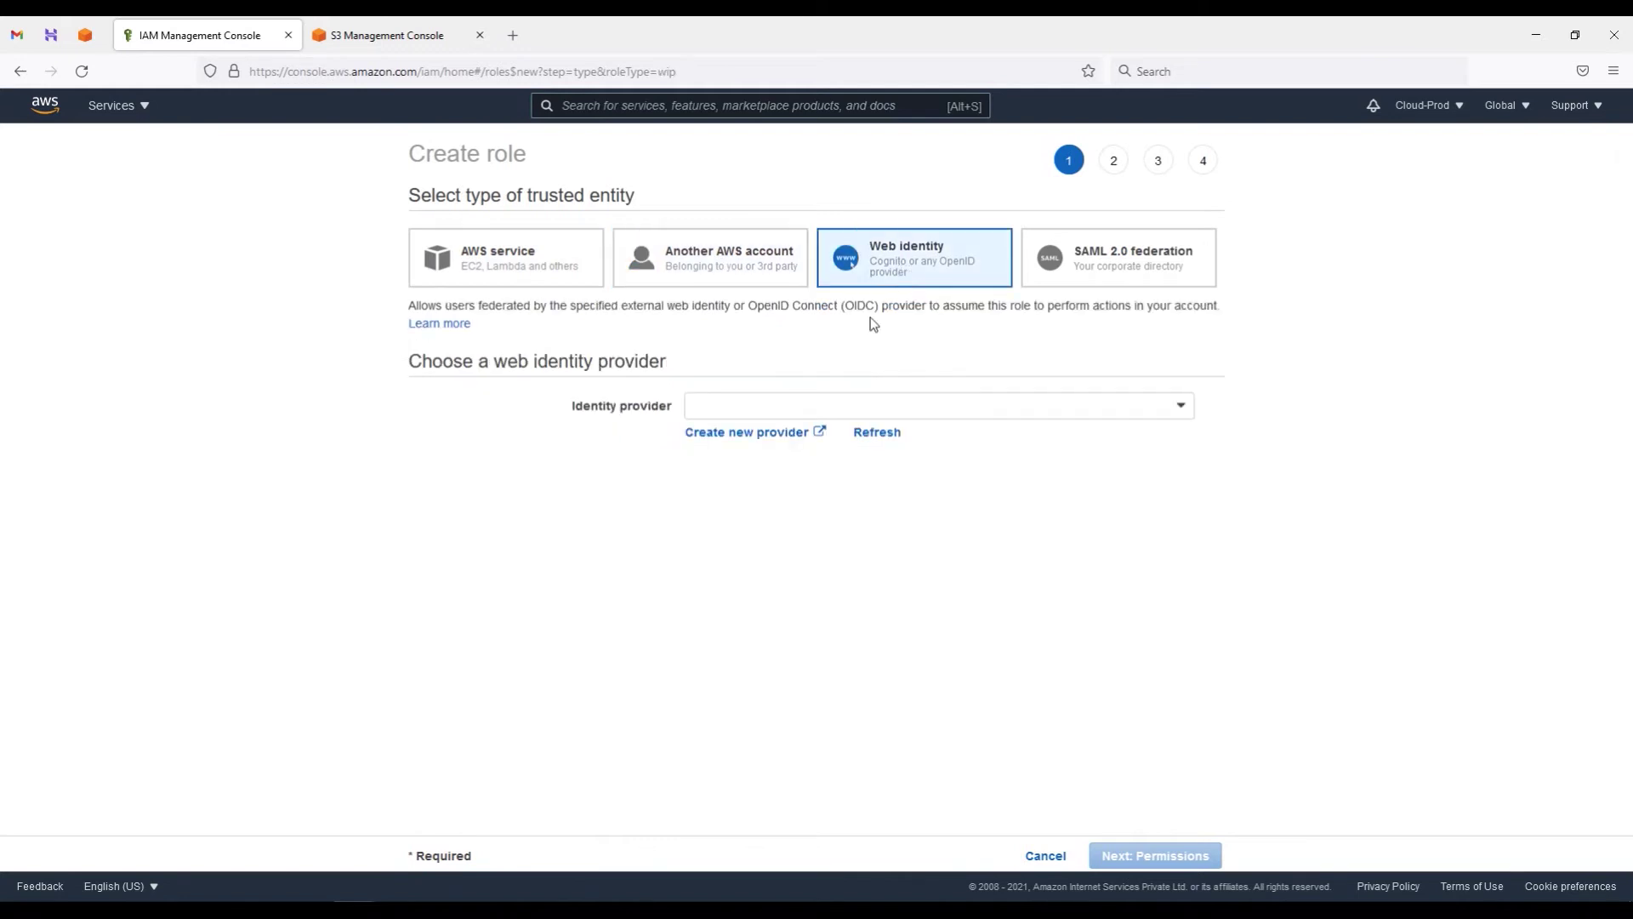
{"action": "left_click", "coordinate": [1180, 407]}
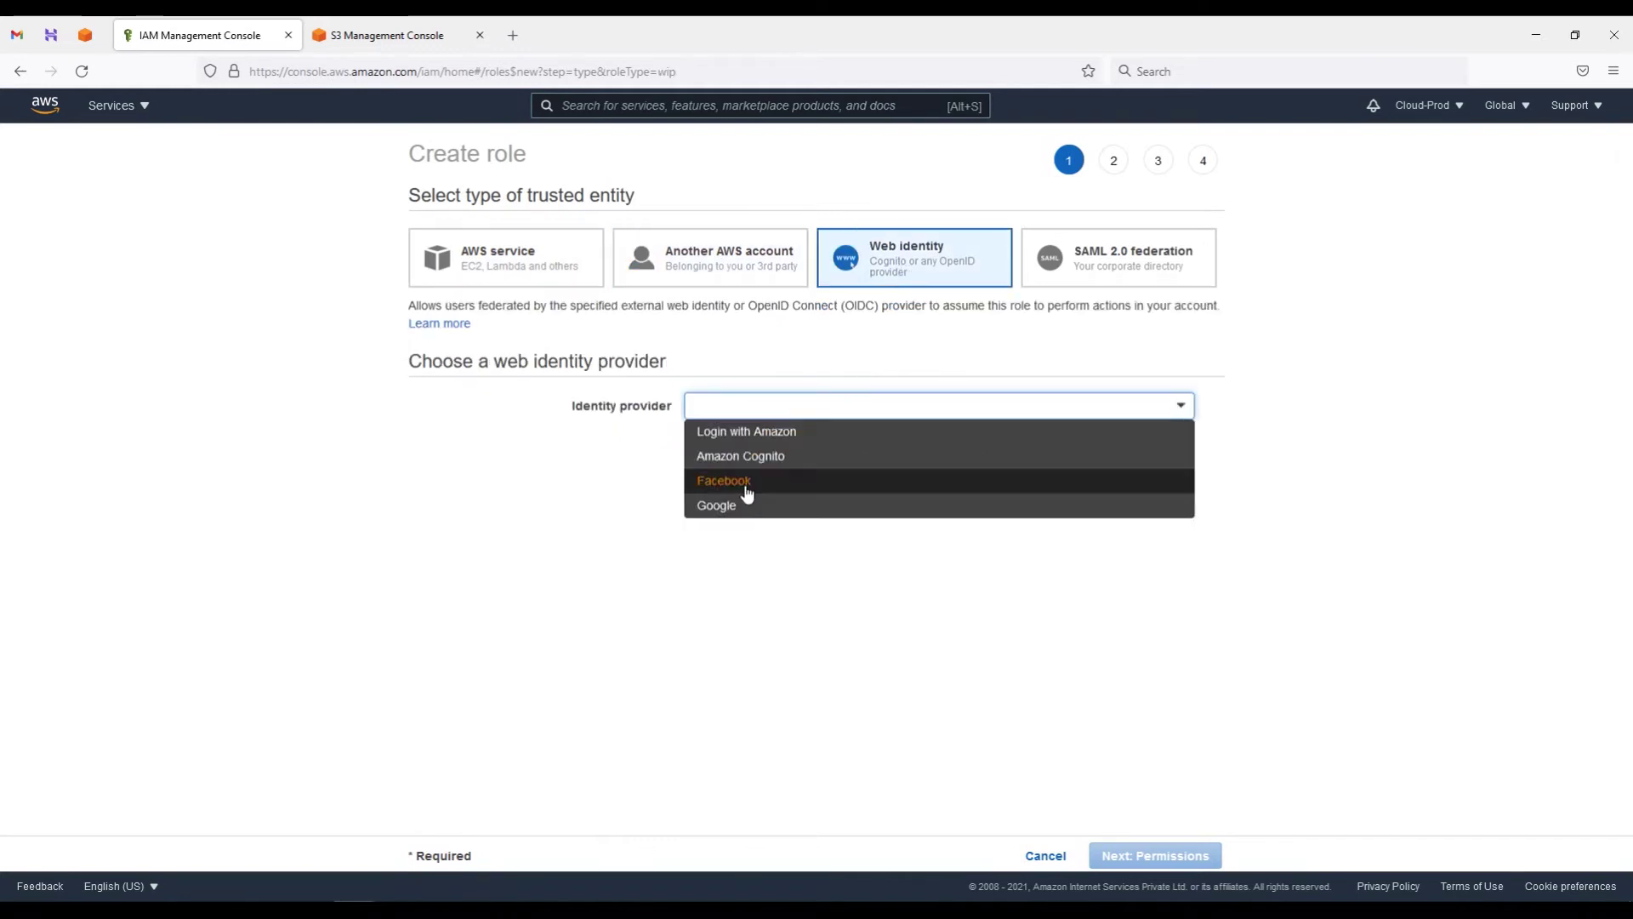
{"action": "left_click", "coordinate": [1146, 265]}
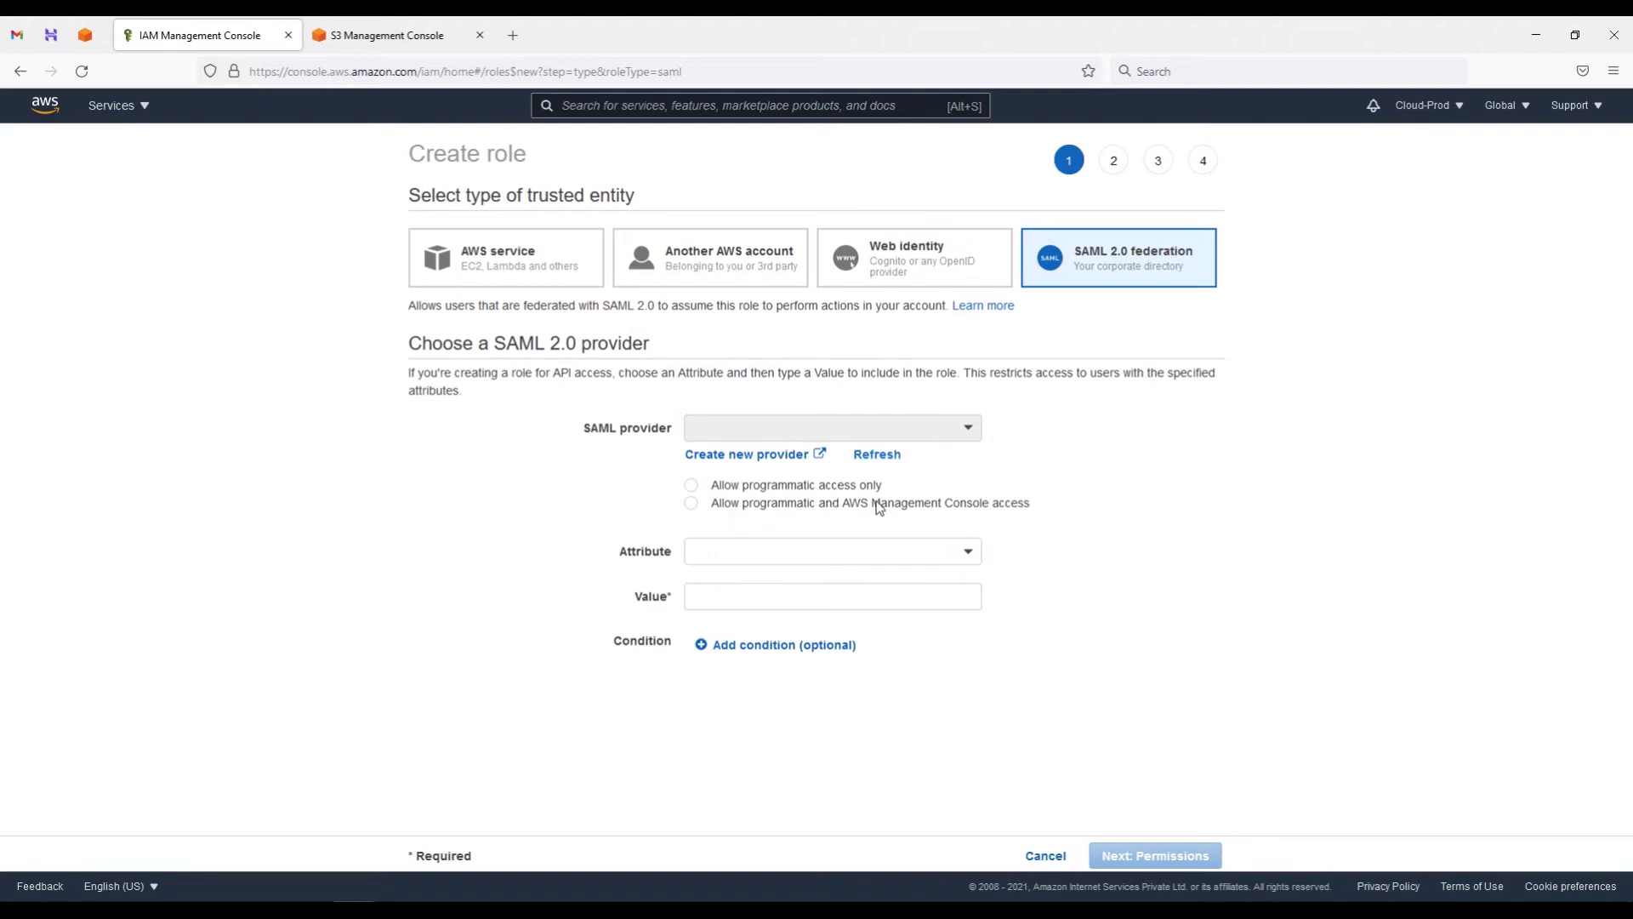
{"action": "left_click", "coordinate": [943, 264]}
{"action": "left_click", "coordinate": [752, 268]}
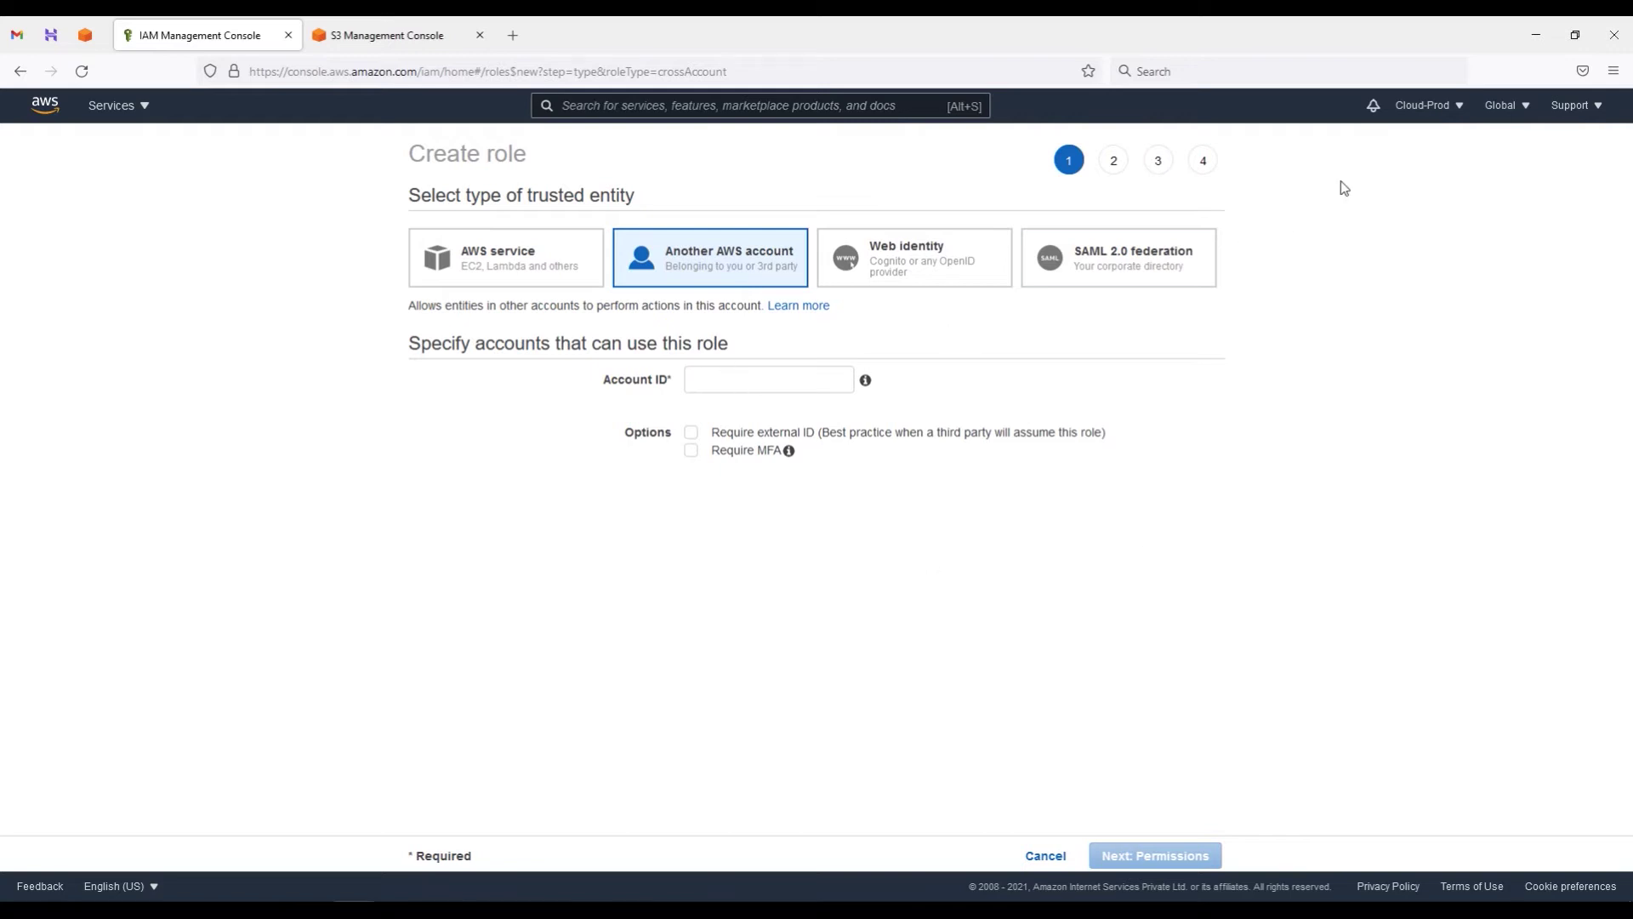
Step: Copy the Cloud-Prod account ID from the account menu and bring up the S3 window
{"action": "left_click", "coordinate": [1453, 109]}
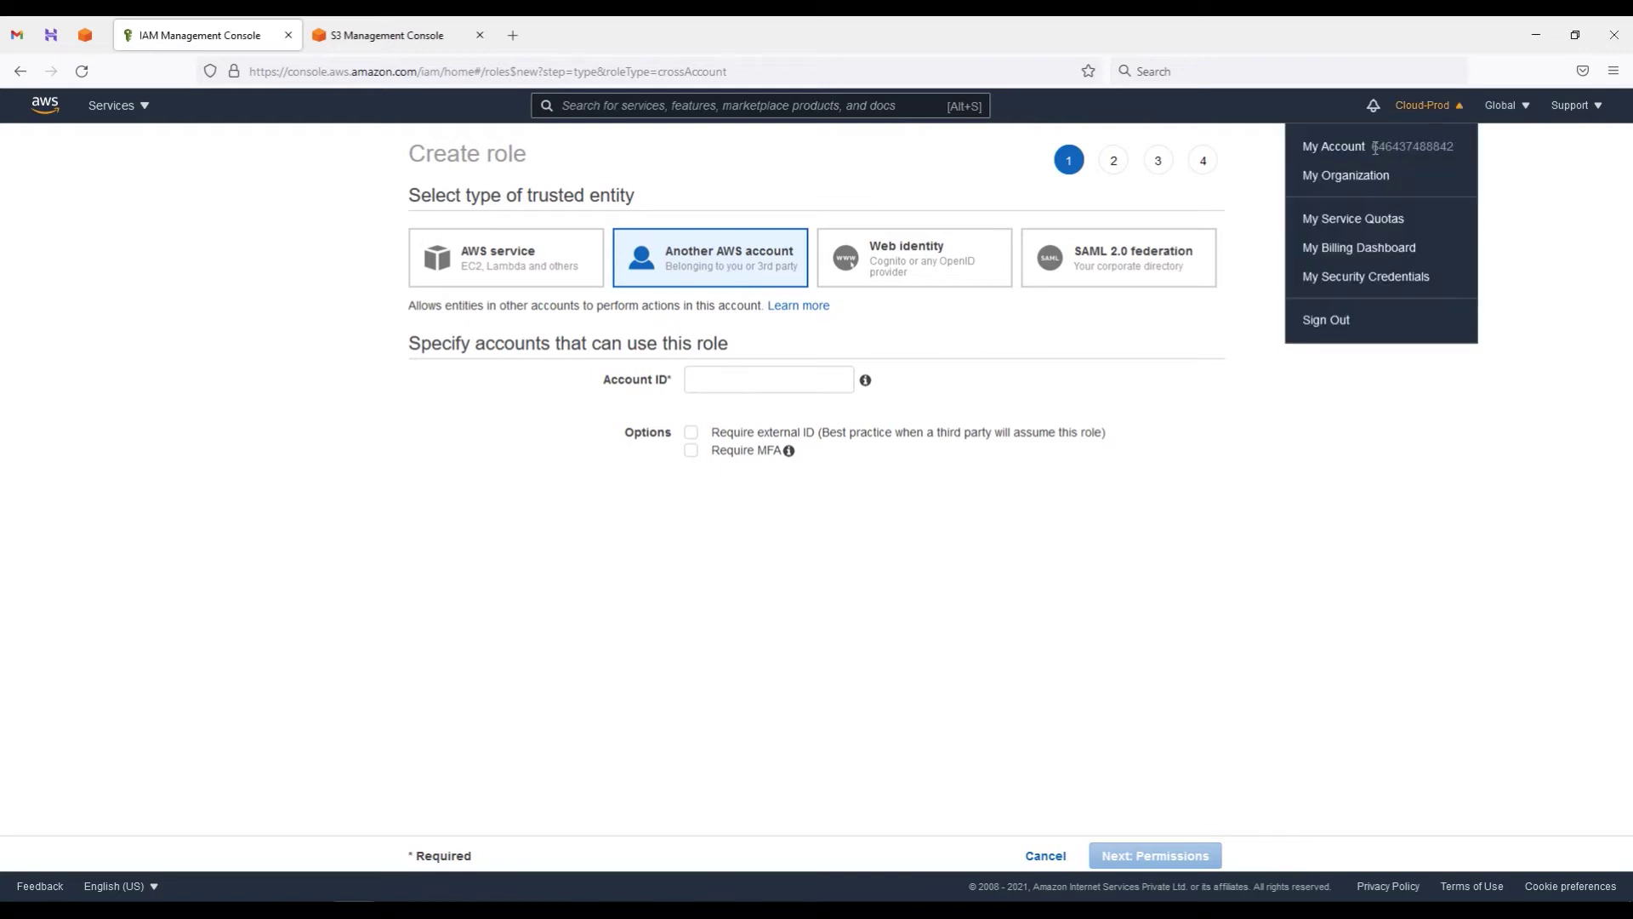
{"action": "left_click_drag", "start_coordinate": [1372, 146], "coordinate": [1450, 151]}
{"action": "left_click", "coordinate": [354, 910]}
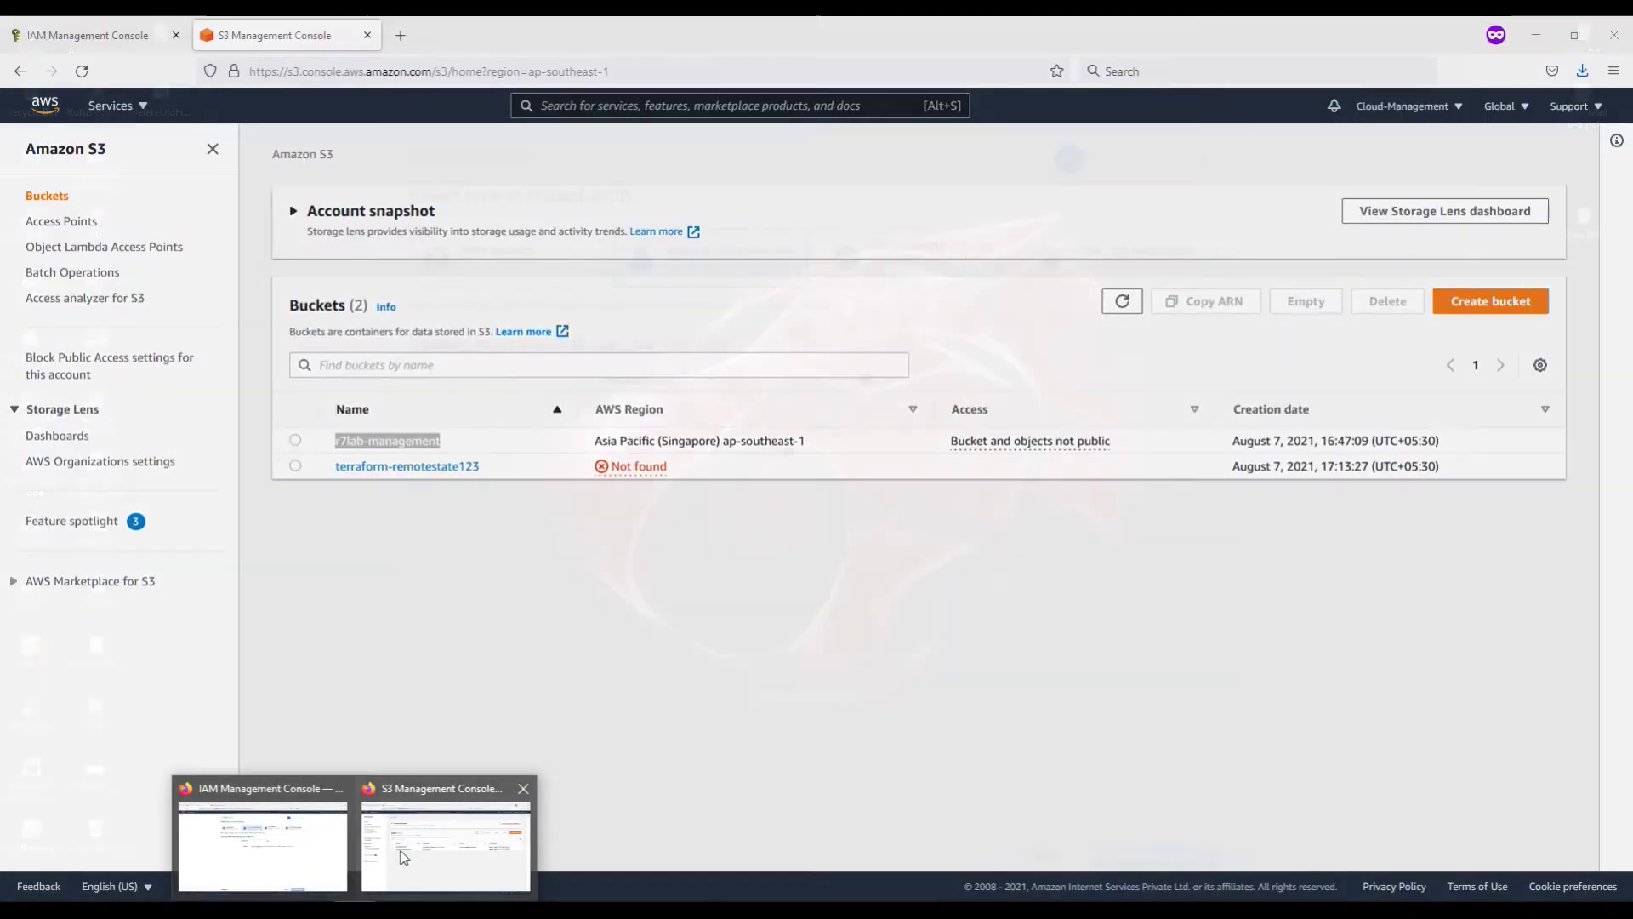
Step: Check the management account's ID from the S3 session against the account IDs noted in Notepad
{"action": "left_click", "coordinate": [416, 875]}
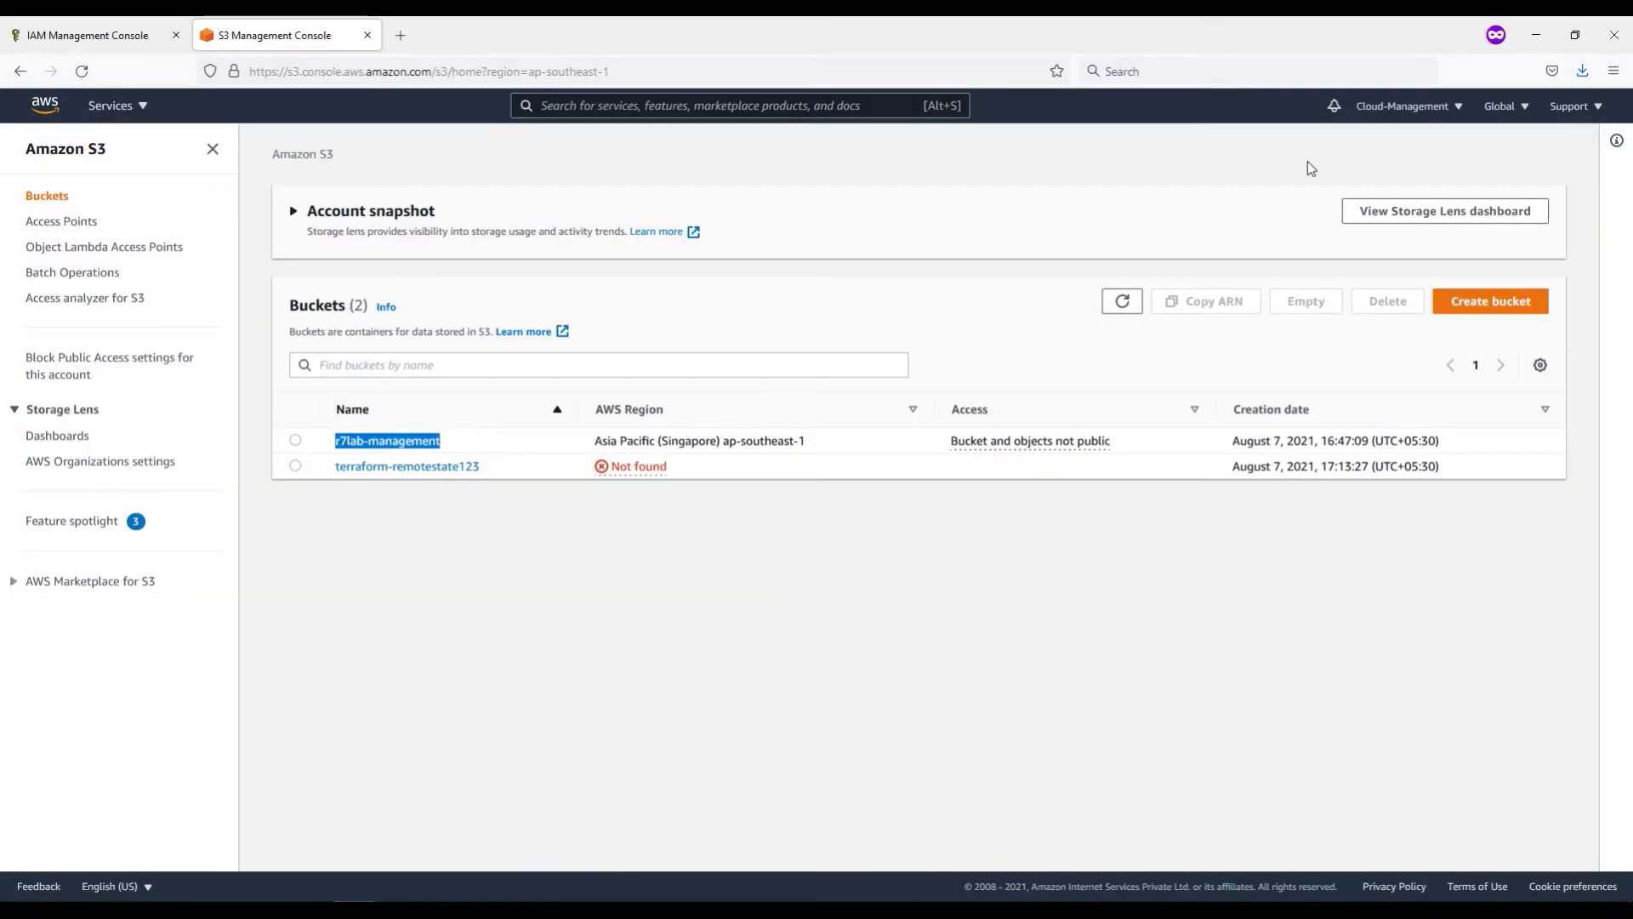
{"action": "left_click", "coordinate": [1452, 117]}
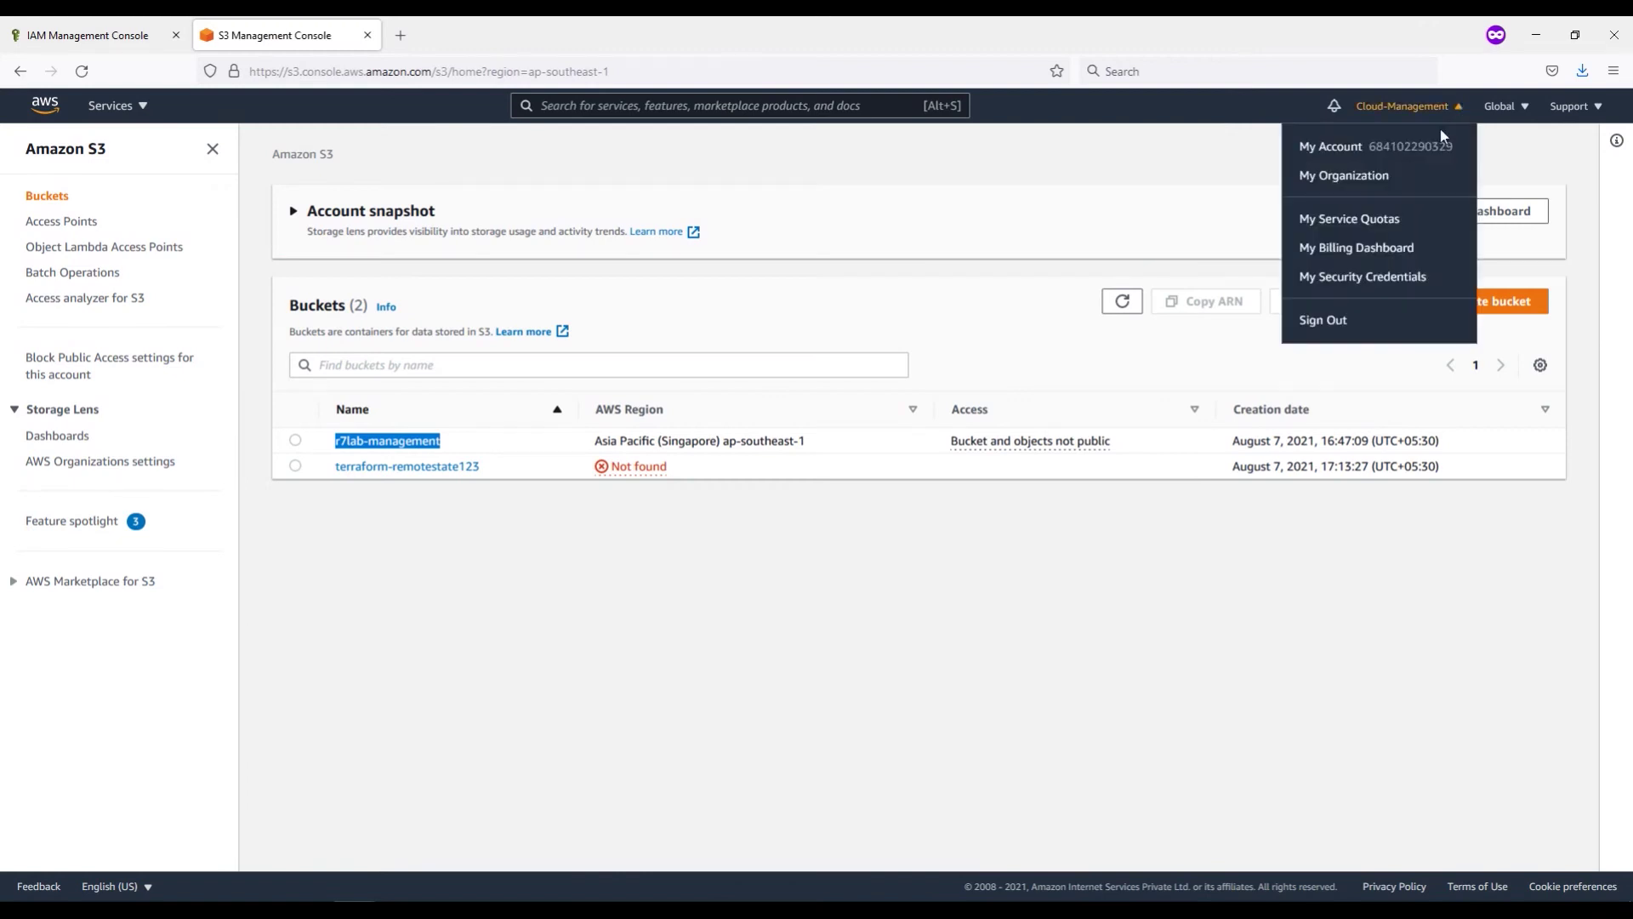
{"action": "left_click_drag", "start_coordinate": [1371, 146], "coordinate": [1454, 146]}
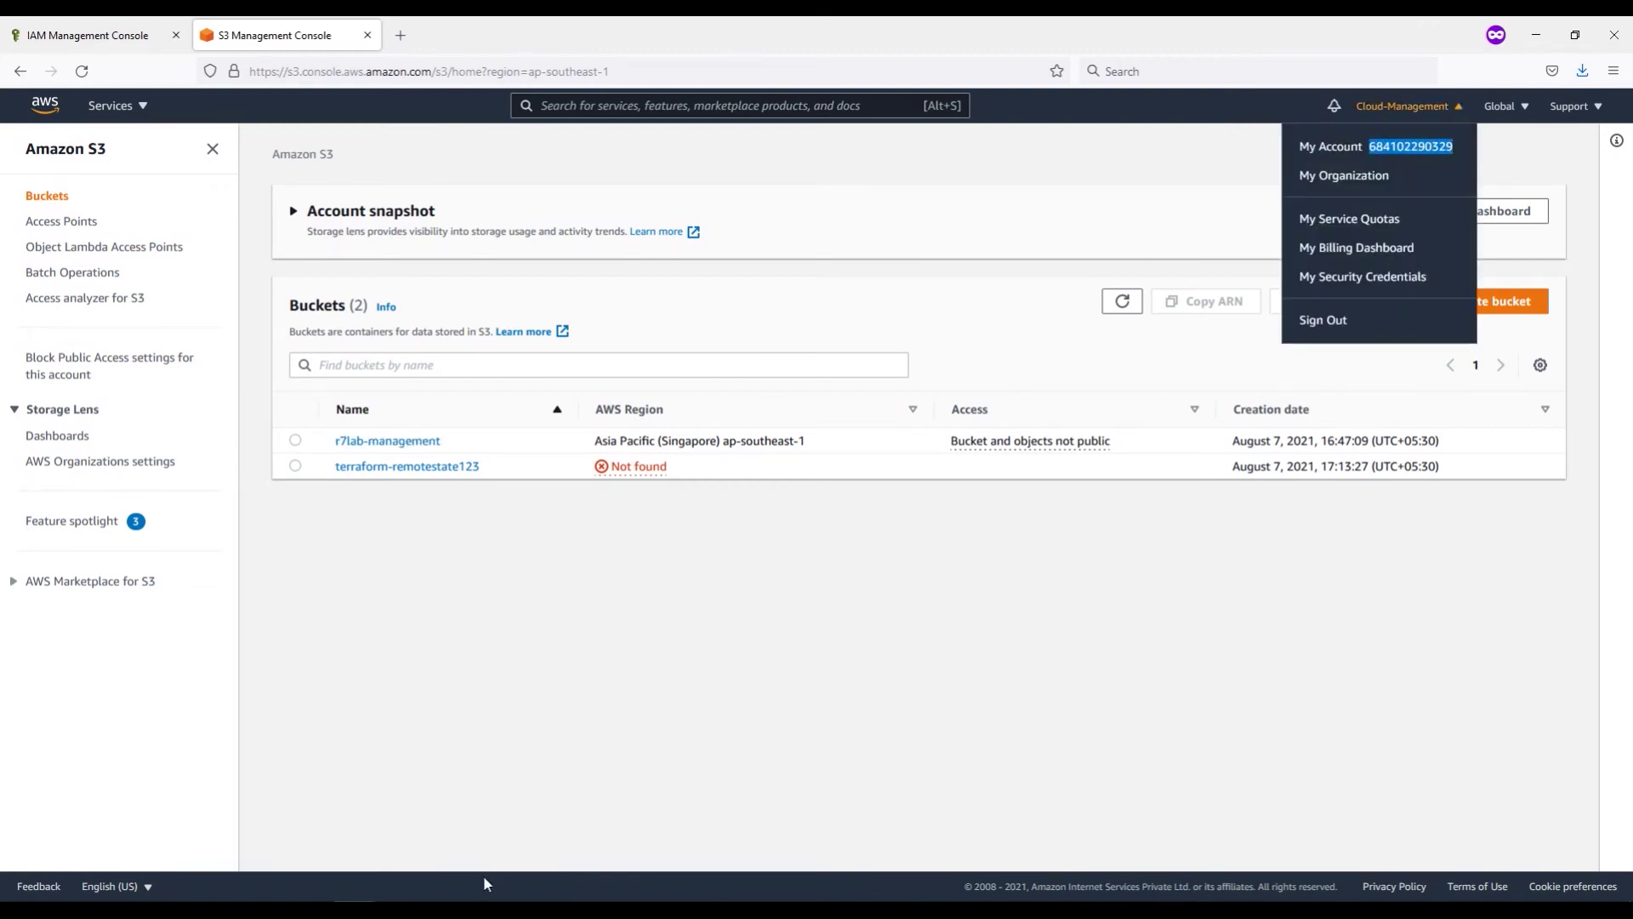
{"action": "left_click", "coordinate": [442, 891]}
{"action": "left_click", "coordinate": [396, 851]}
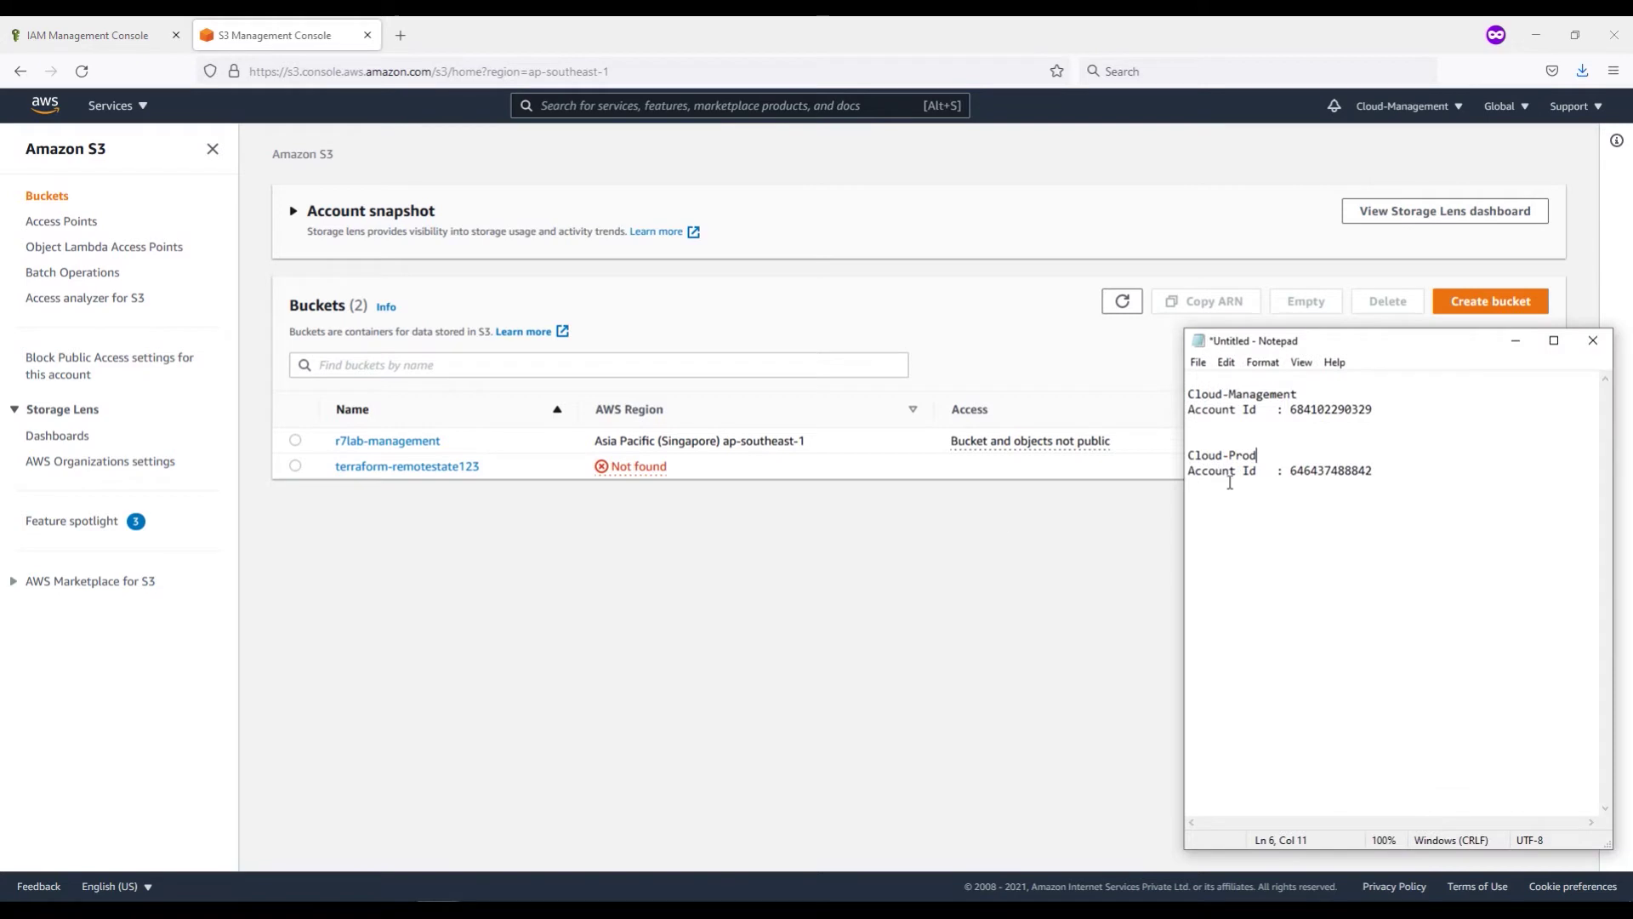
{"action": "left_click_drag", "start_coordinate": [1380, 409], "coordinate": [1178, 408]}
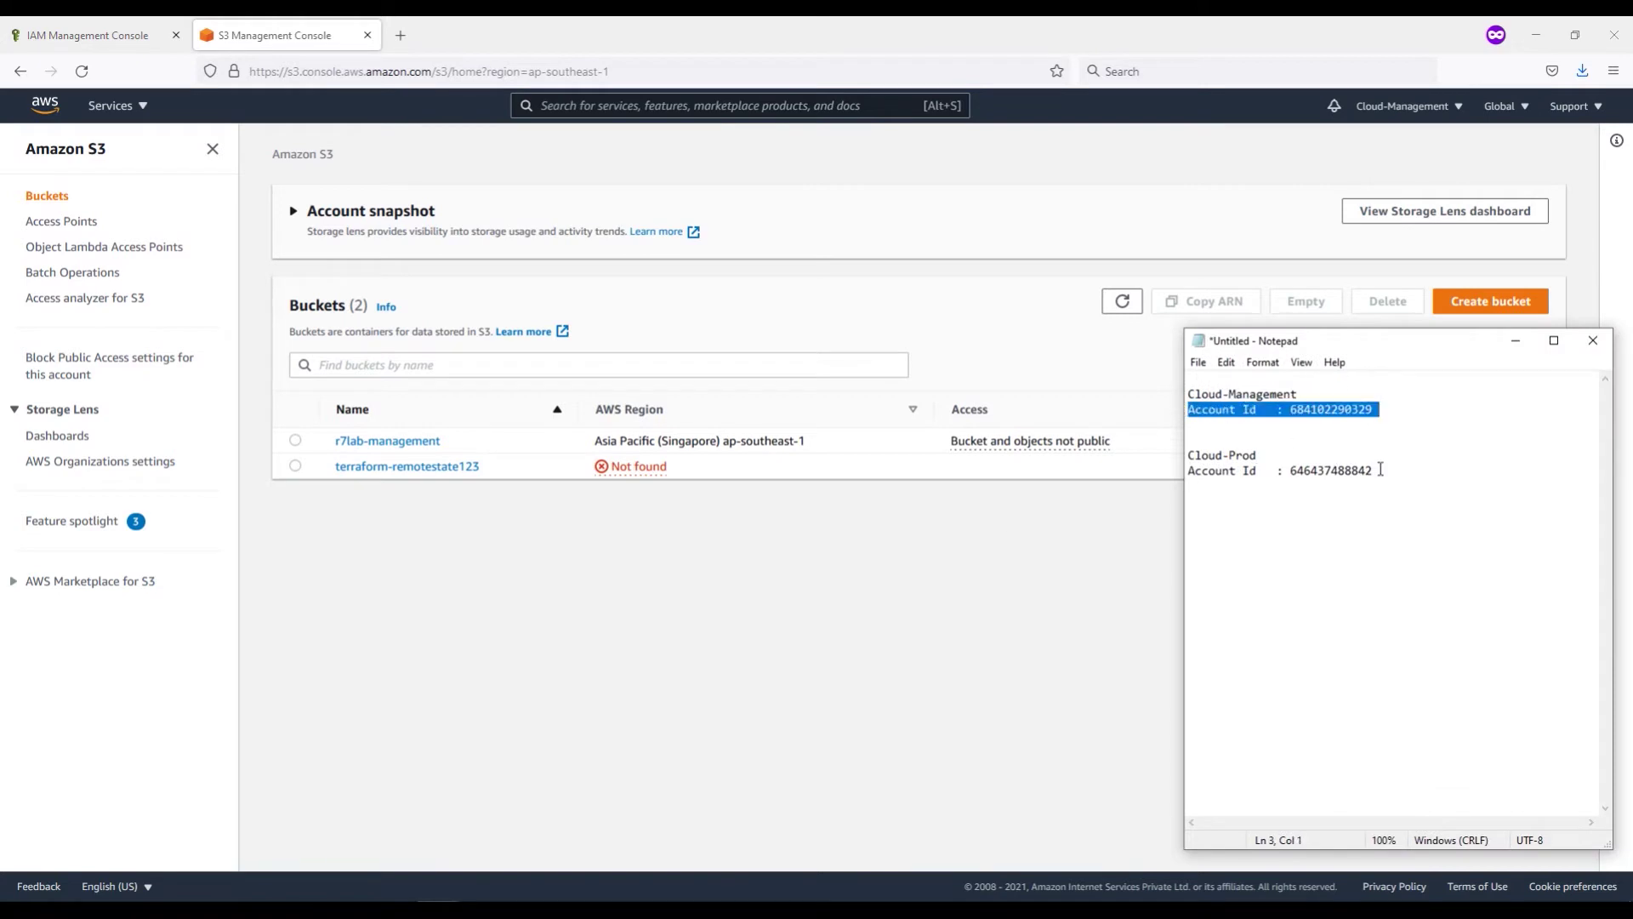
{"action": "left_click_drag", "start_coordinate": [1376, 470], "coordinate": [1258, 470]}
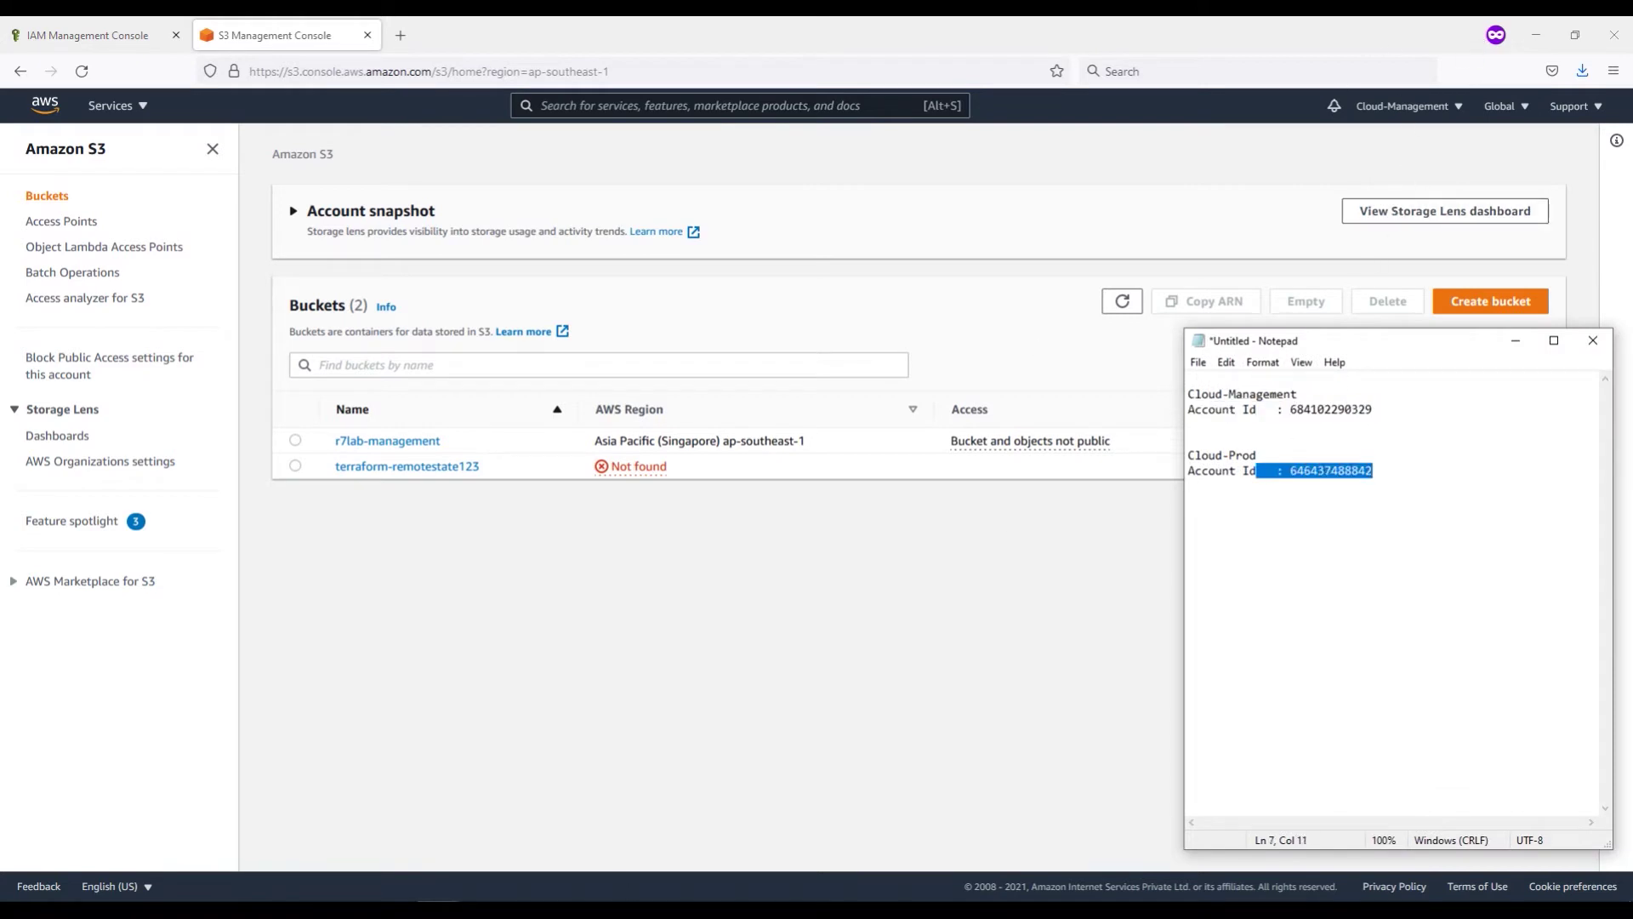
{"action": "left_click", "coordinate": [357, 895]}
{"action": "left_click", "coordinate": [260, 838]}
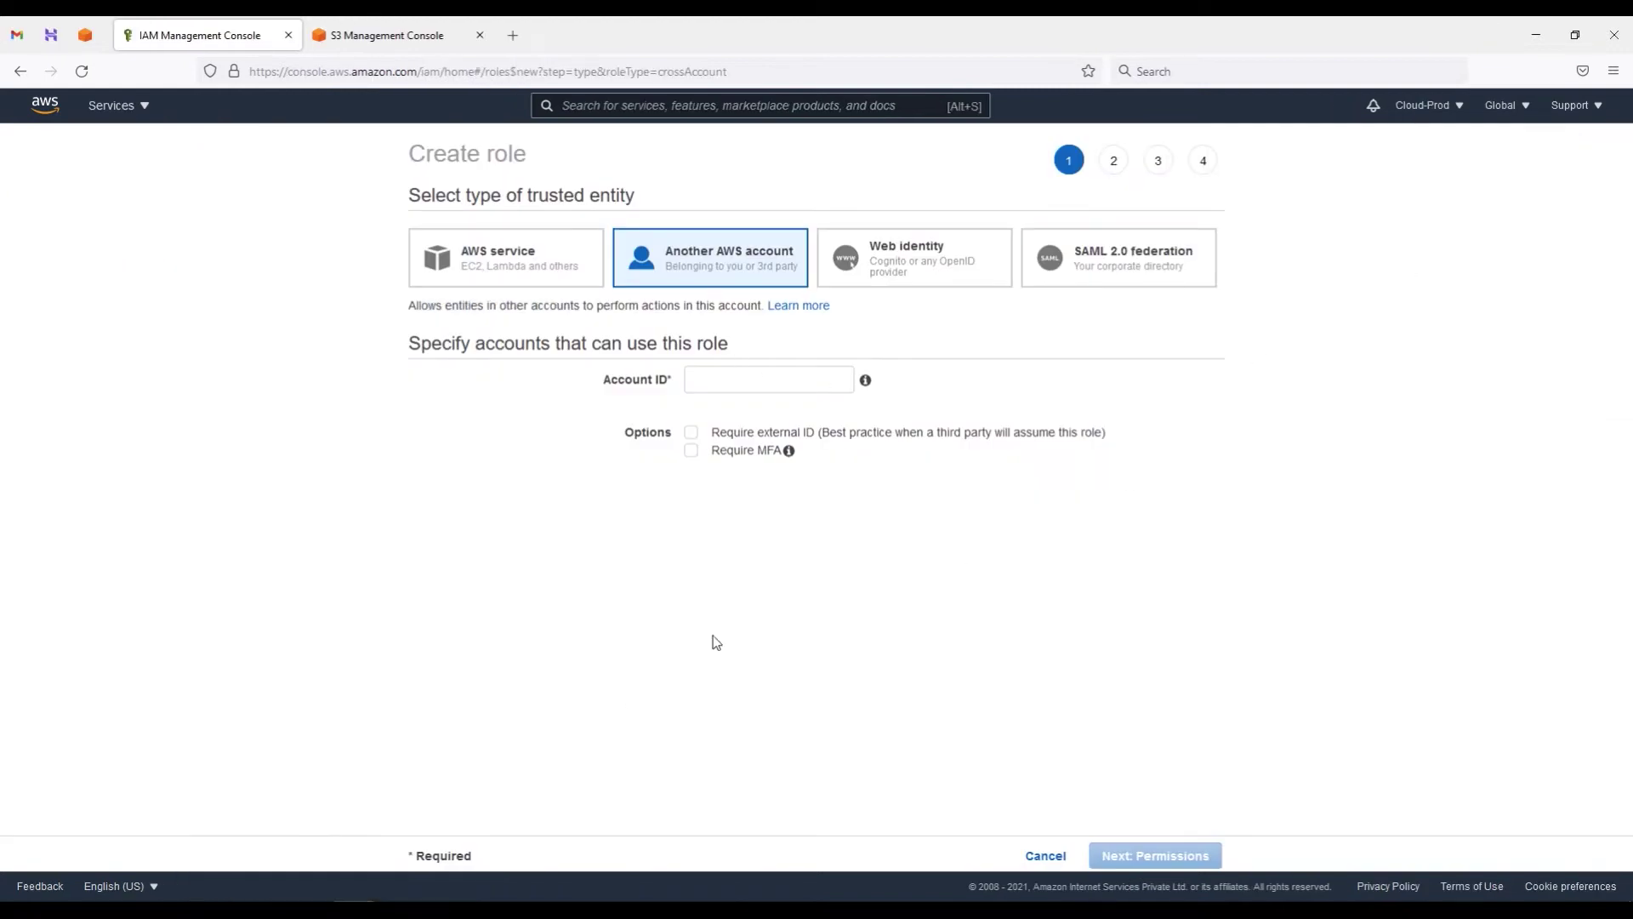
Step: Paste the management account's ID from Notepad into the role's trusted Account ID field
{"action": "left_click", "coordinate": [443, 895]}
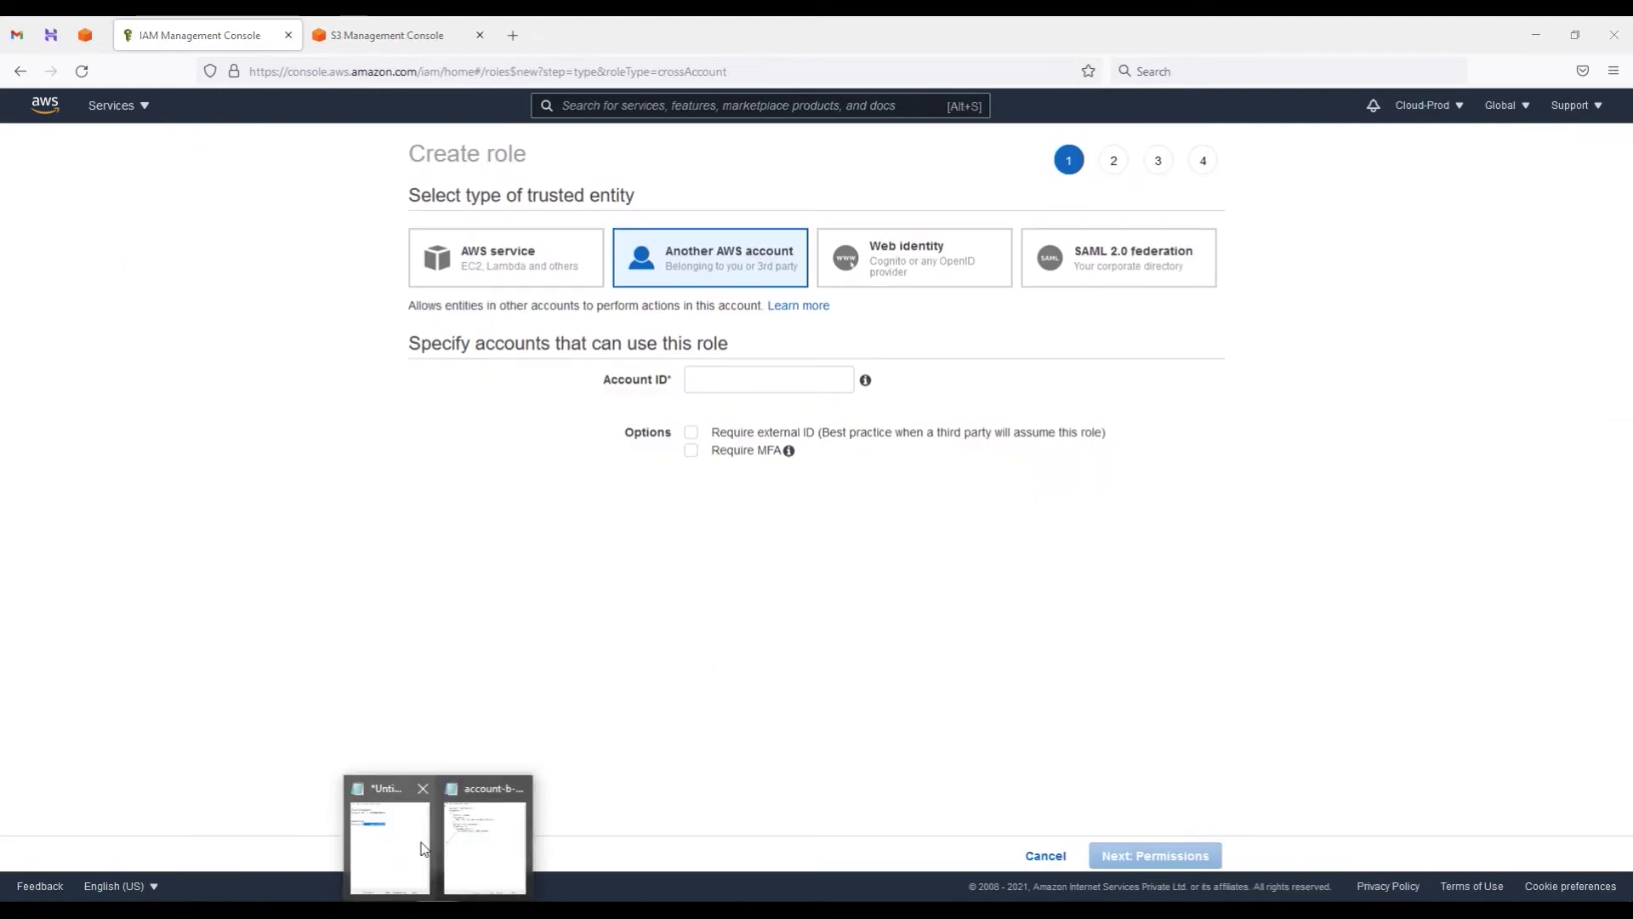
{"action": "left_click", "coordinate": [383, 838]}
{"action": "left_click", "coordinate": [1379, 411]}
{"action": "left_click_drag", "start_coordinate": [1379, 411], "coordinate": [1293, 412]}
{"action": "key", "text": "ctrl+c"}
{"action": "left_click", "coordinate": [1324, 425]}
{"action": "left_click", "coordinate": [748, 379]}
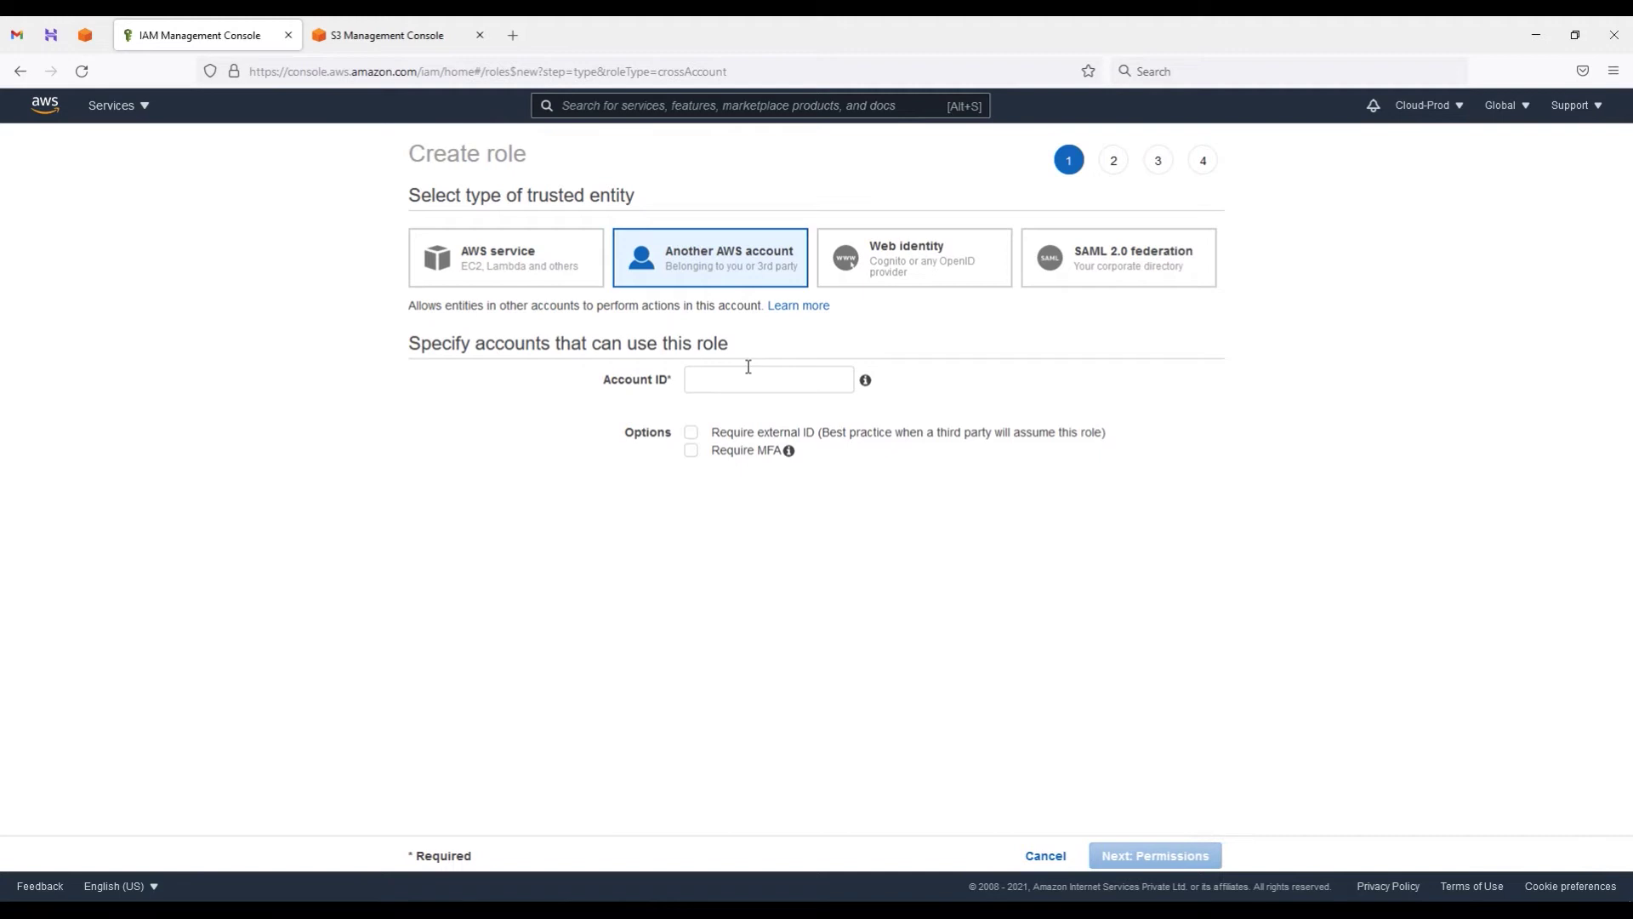
{"action": "key", "text": "ctrl+v"}
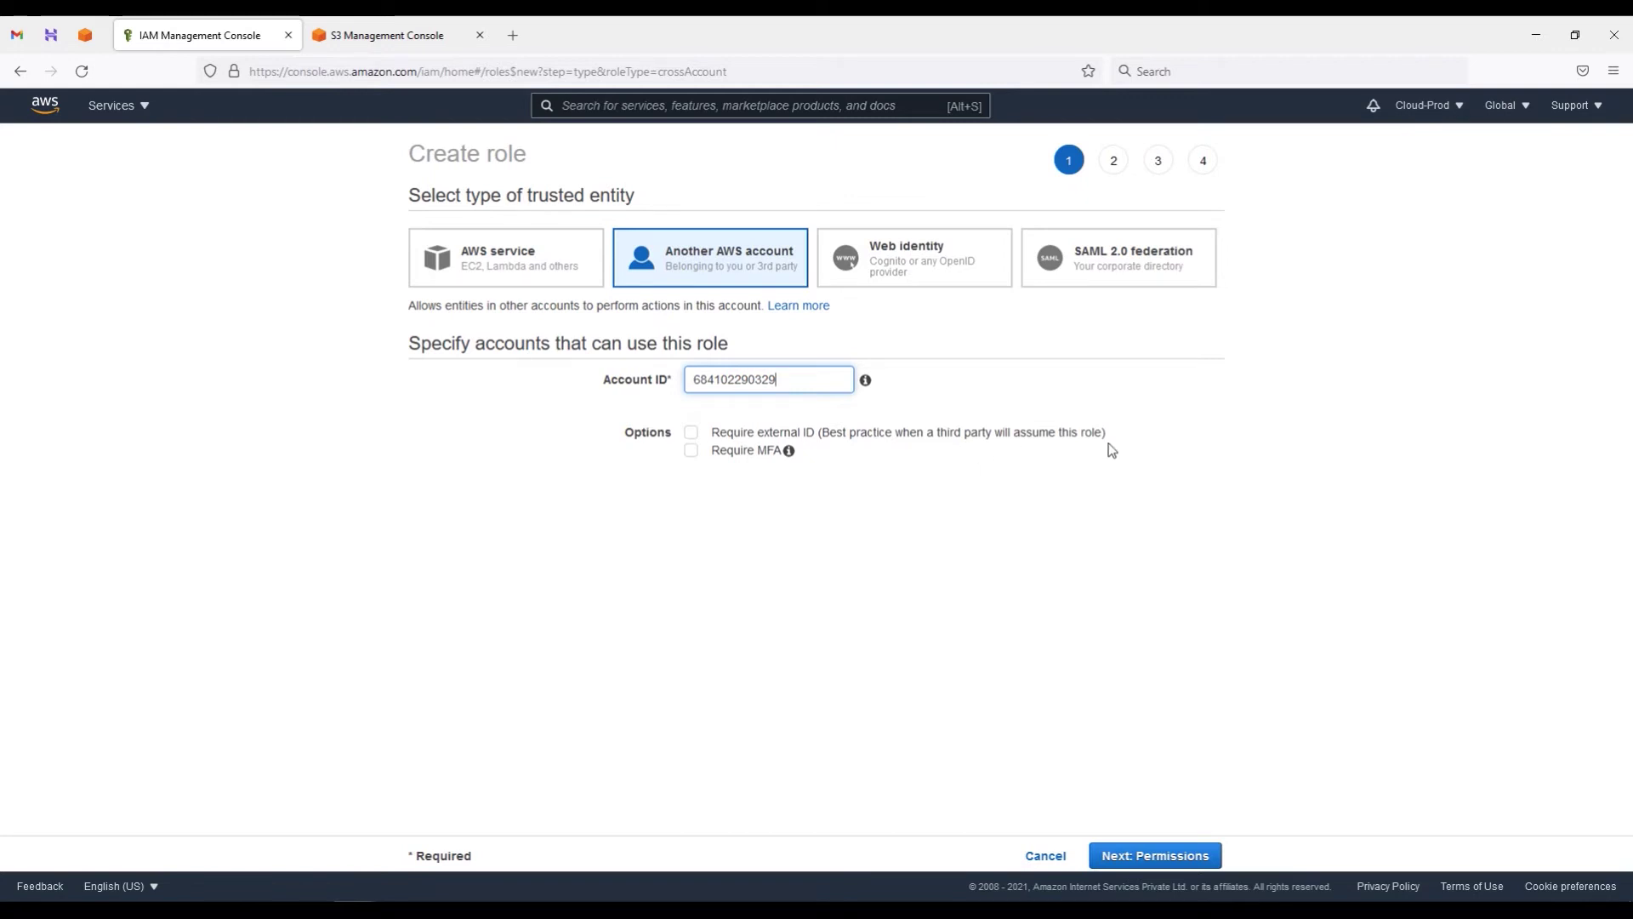
Step: Tick Require external ID and start entering an external ID
{"action": "left_click", "coordinate": [692, 434]}
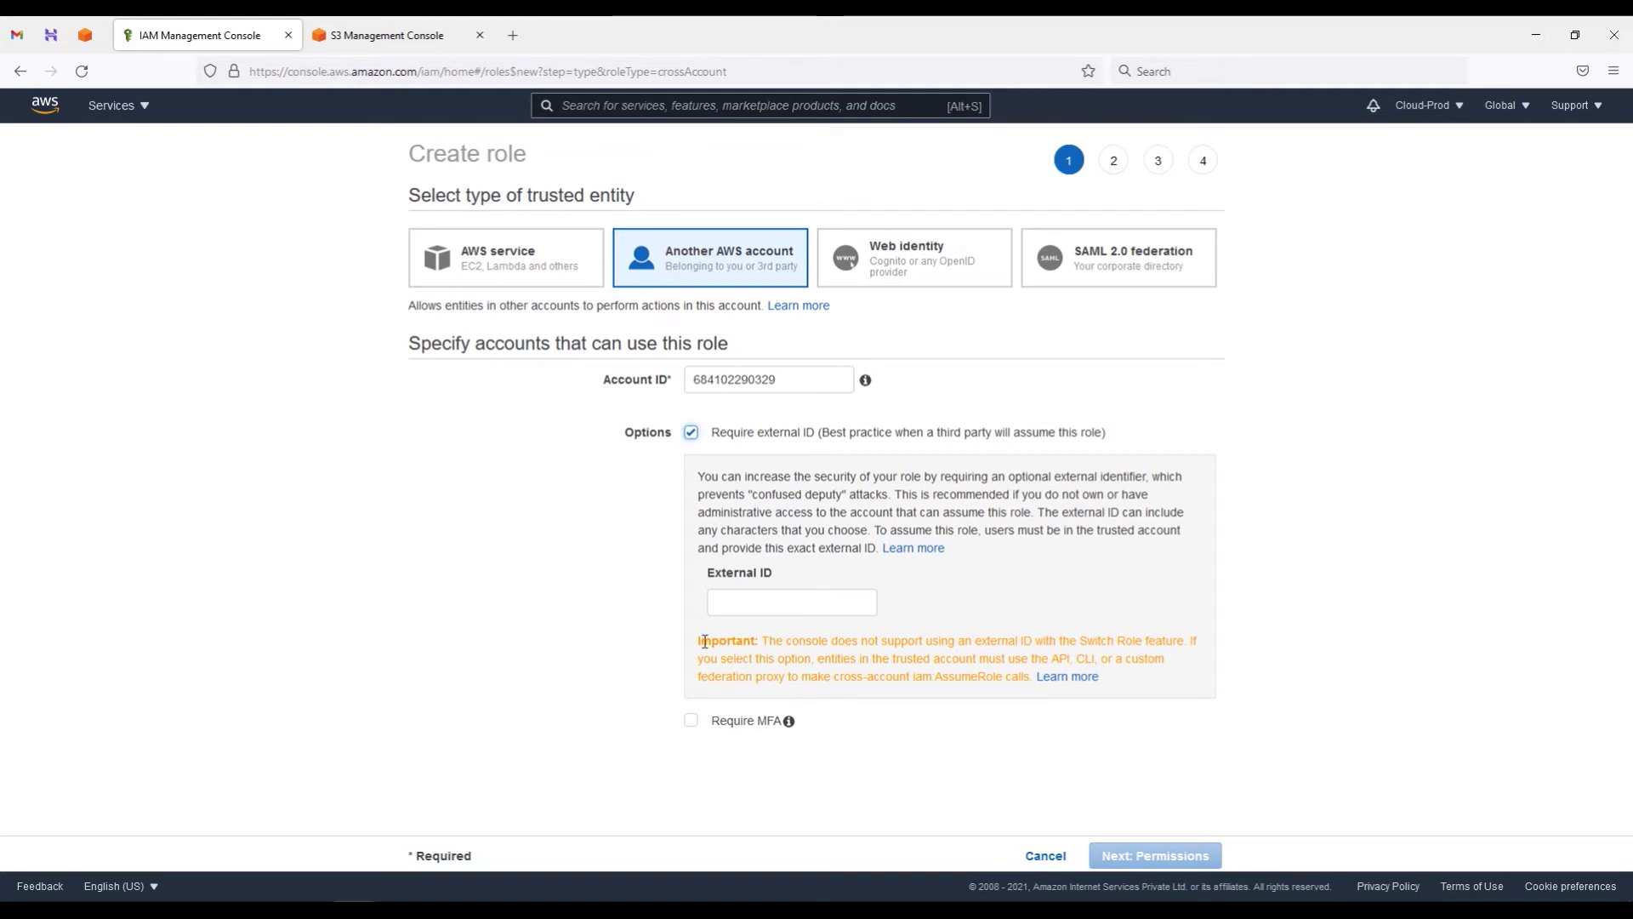
{"action": "left_click_drag", "start_coordinate": [762, 641], "coordinate": [1188, 642]}
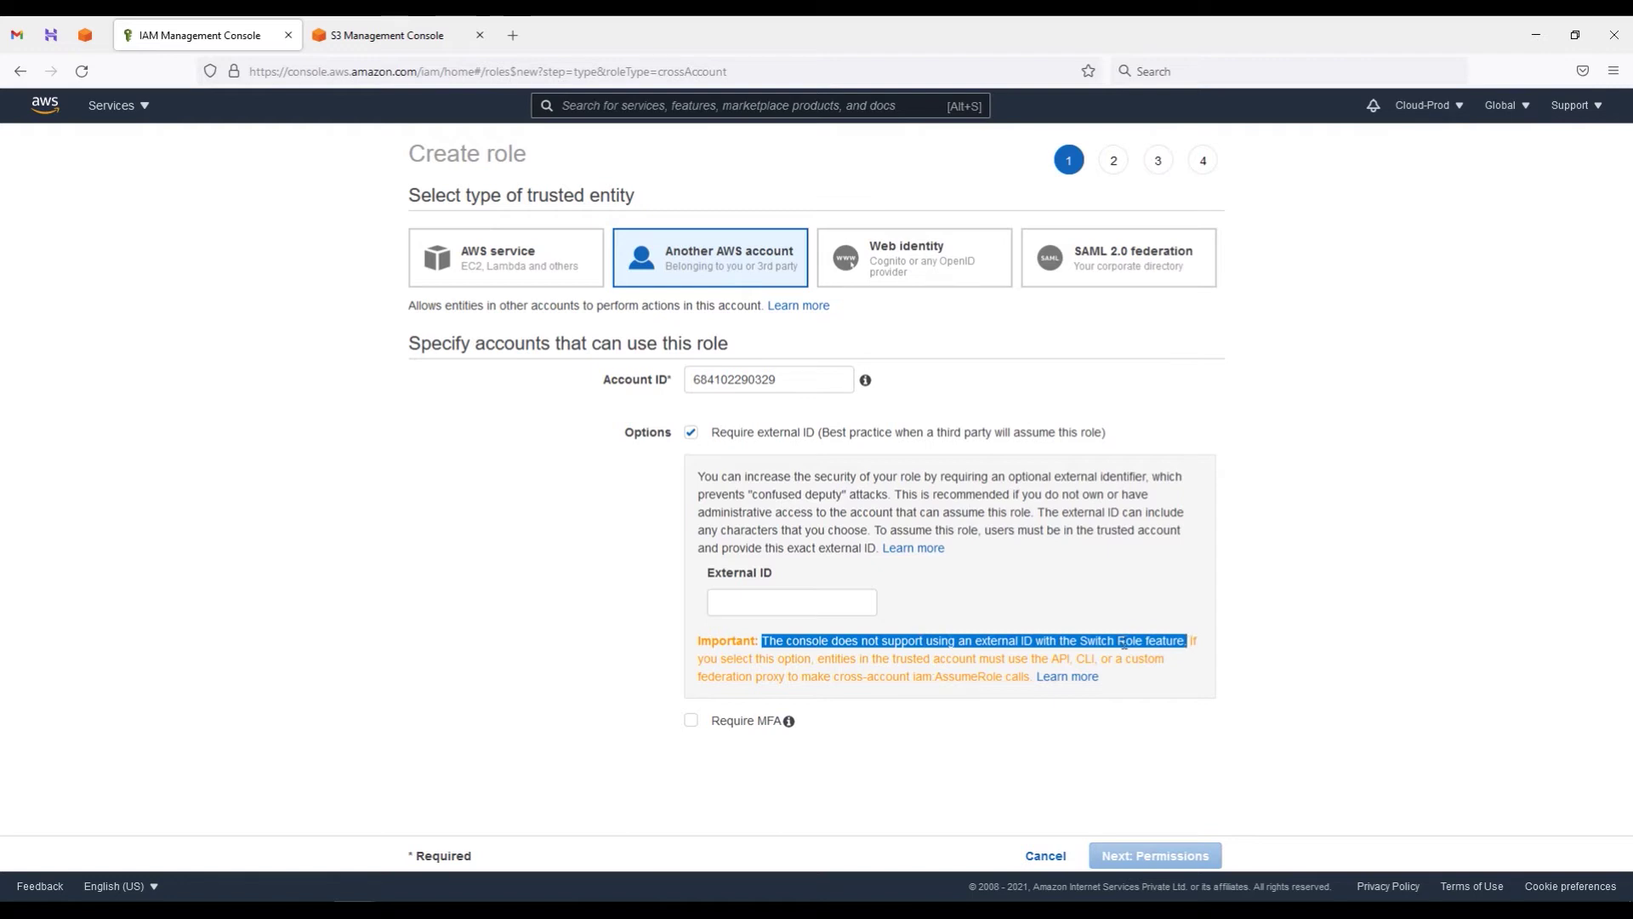
{"action": "left_click_drag", "start_coordinate": [703, 661], "coordinate": [966, 681]}
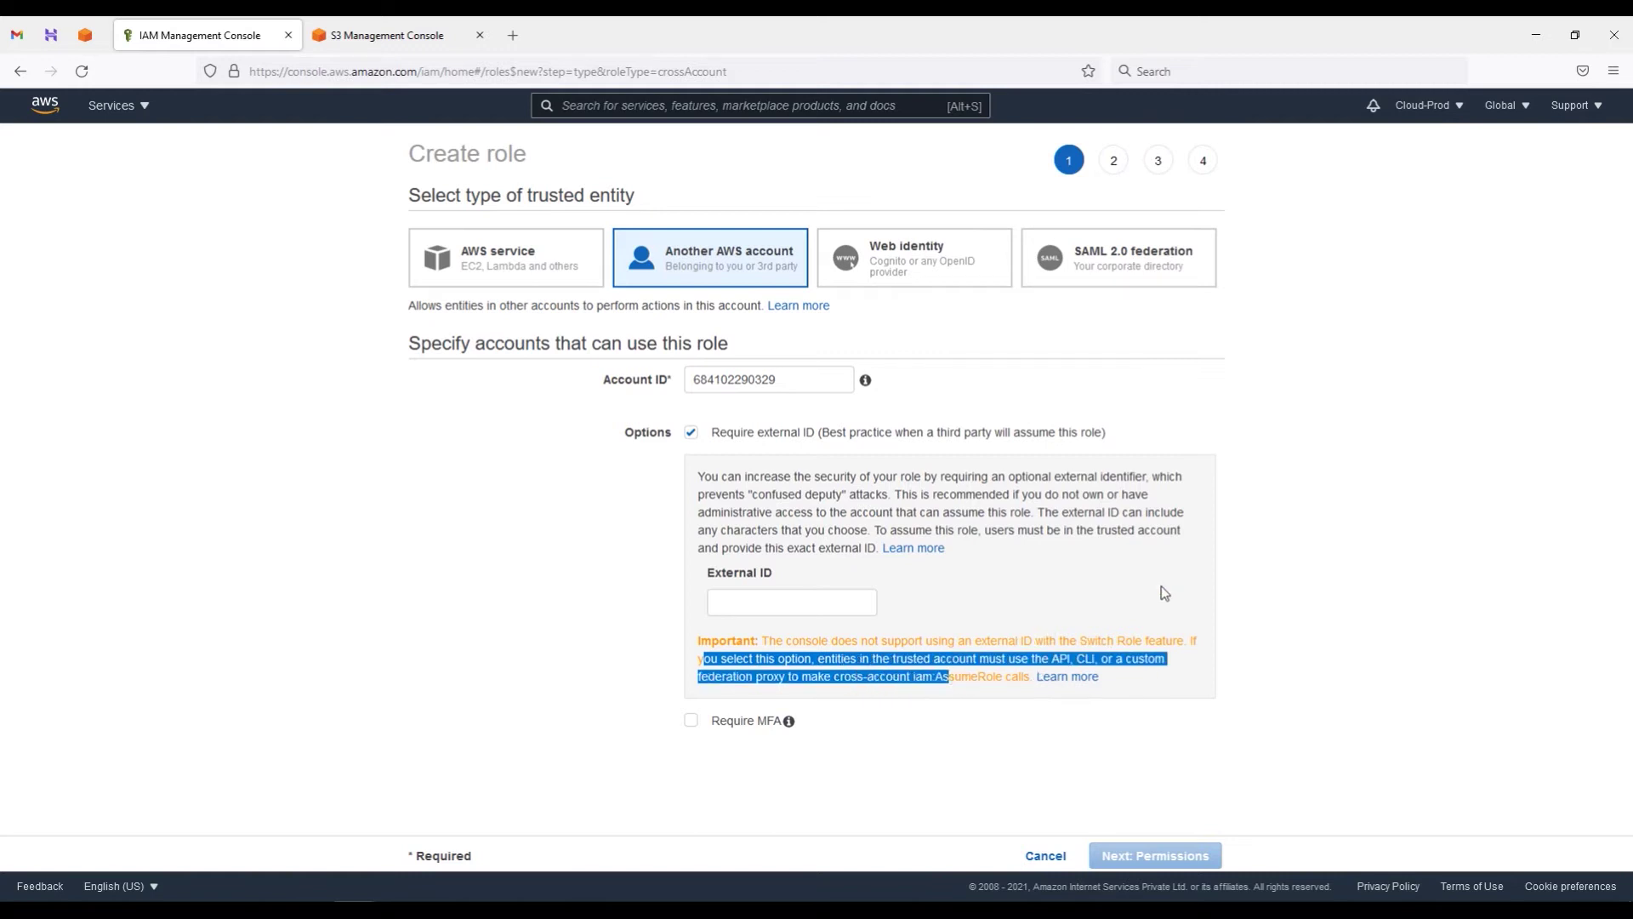
{"action": "left_click", "coordinate": [1133, 586]}
{"action": "left_click", "coordinate": [768, 609]}
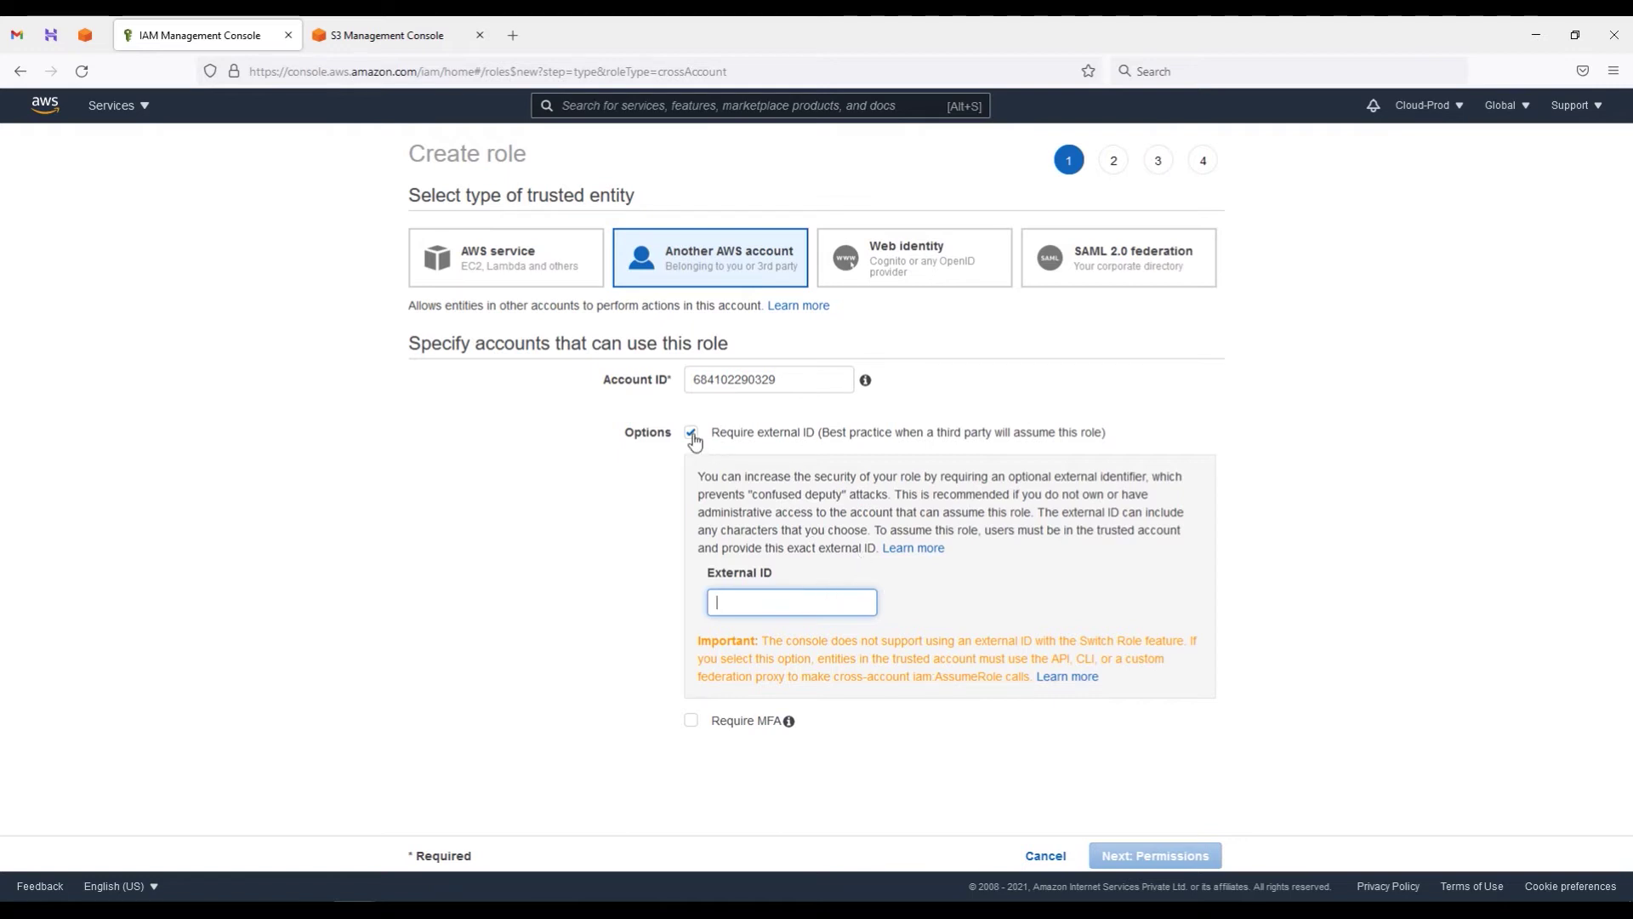
{"action": "left_click", "coordinate": [438, 910]}
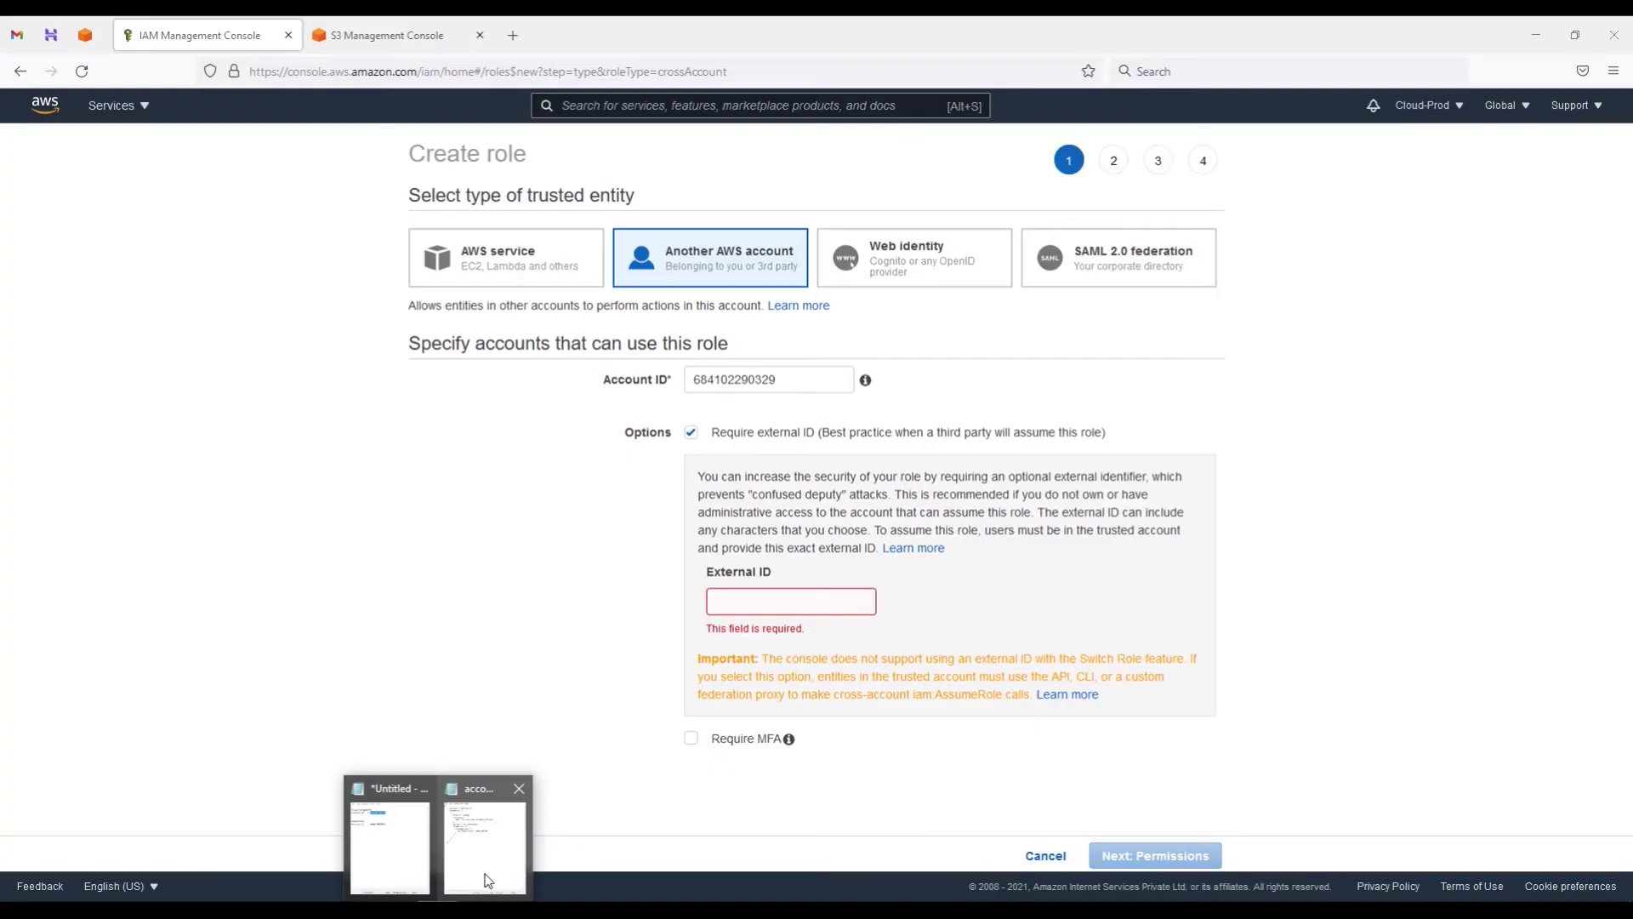
{"action": "left_click", "coordinate": [476, 833]}
{"action": "left_click_drag", "start_coordinate": [1093, 374], "coordinate": [1285, 419]}
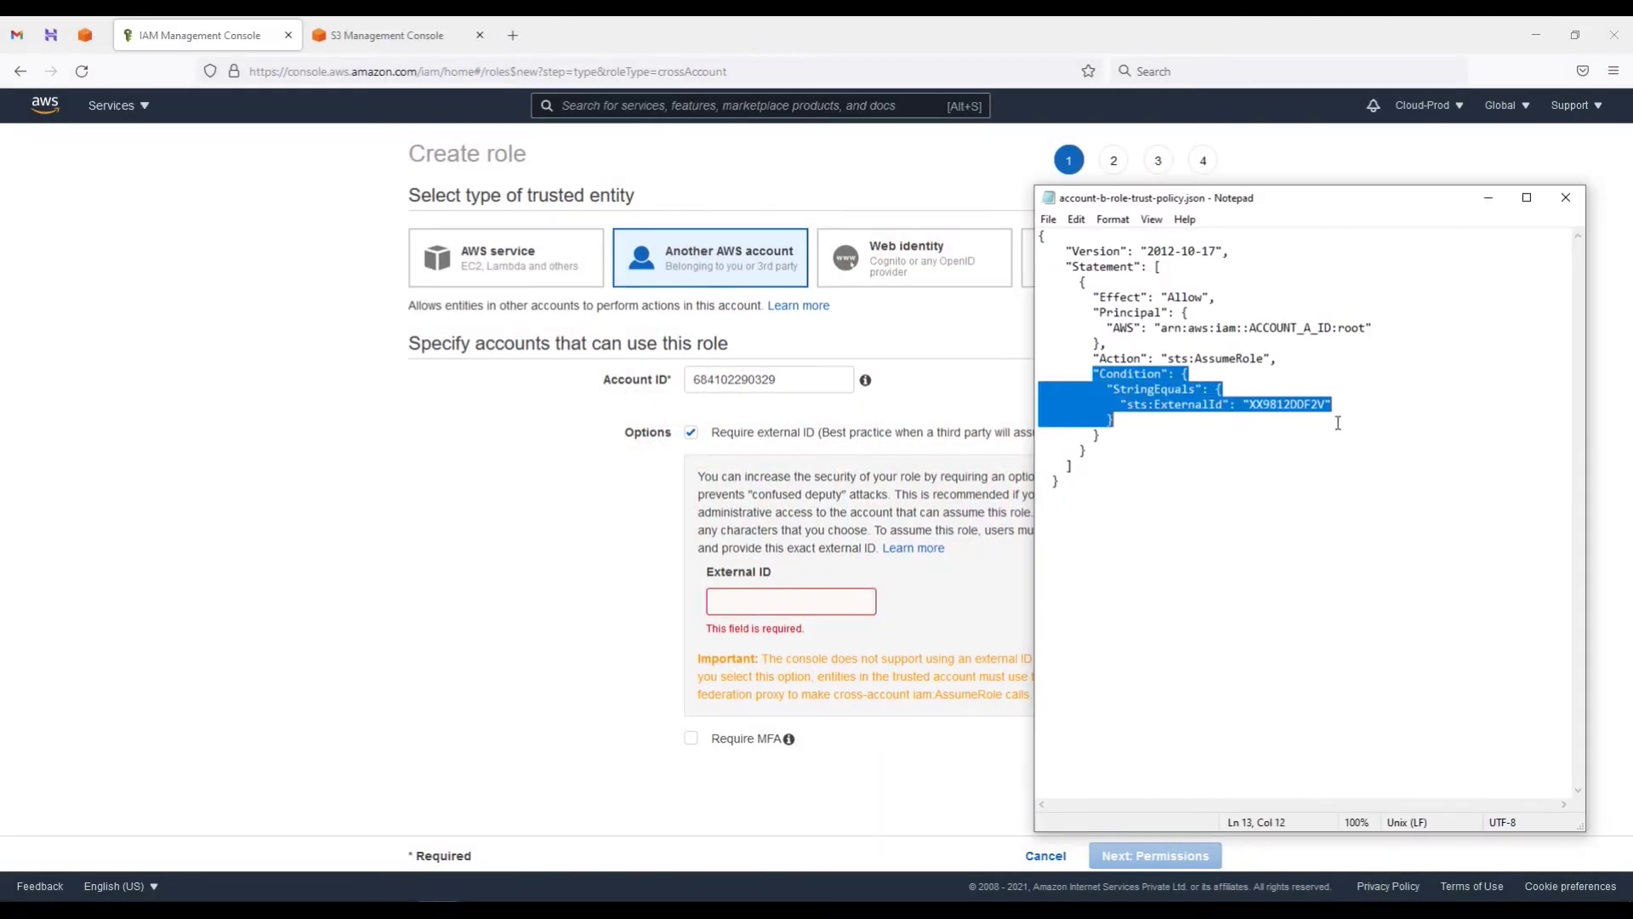
{"action": "left_click_drag", "start_coordinate": [1242, 405], "coordinate": [1326, 408]}
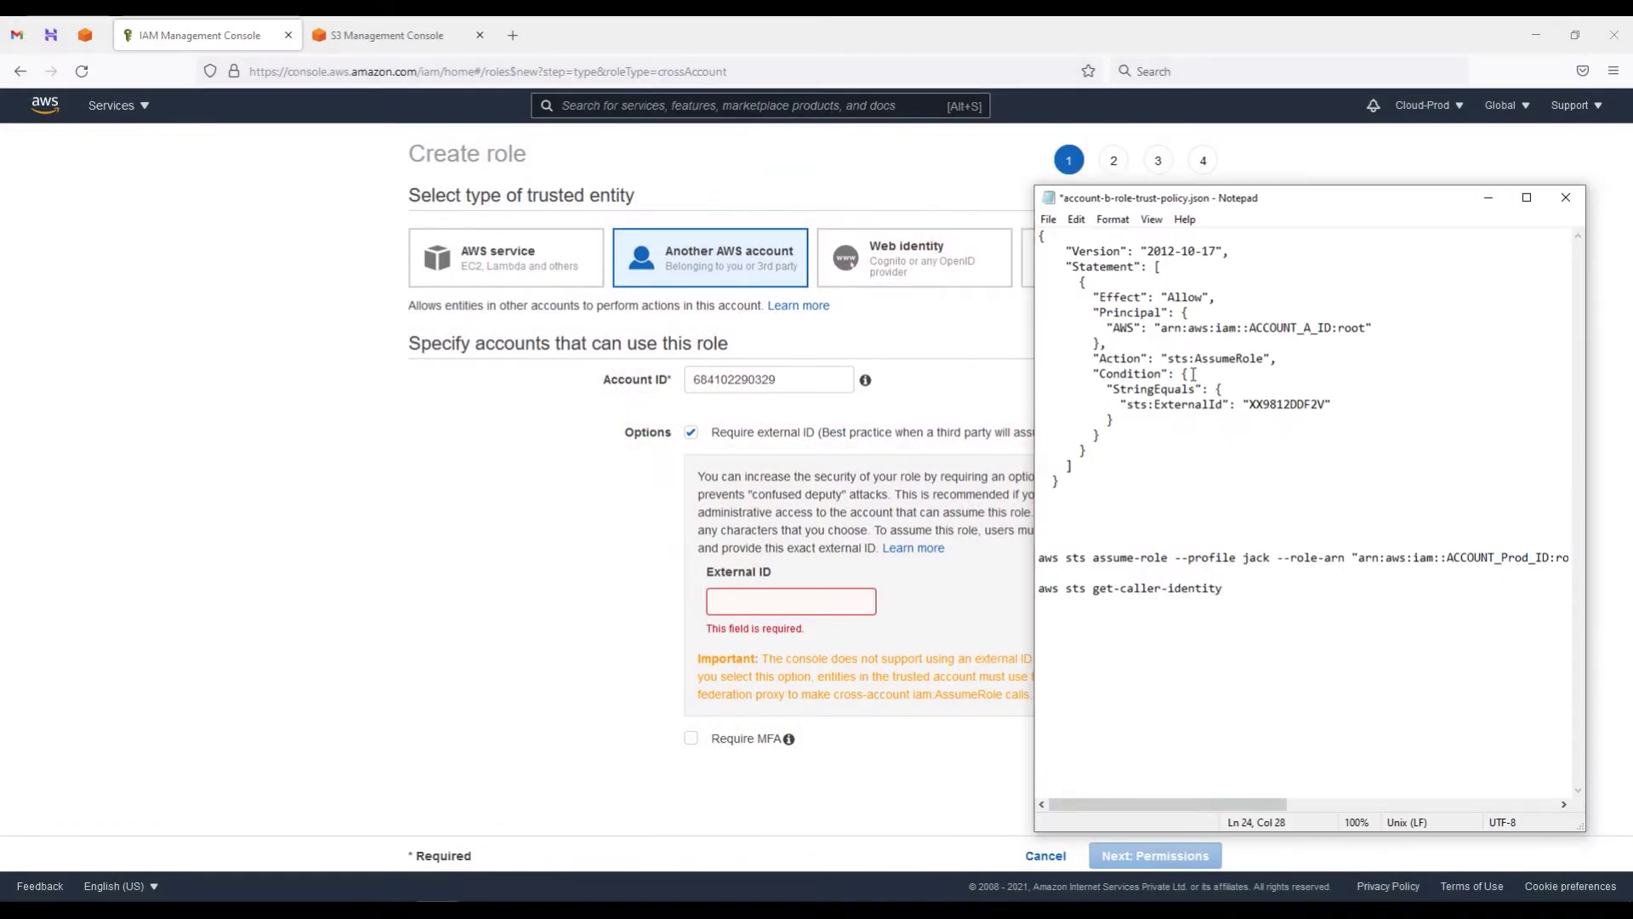
{"action": "left_click_drag", "start_coordinate": [1174, 413], "coordinate": [1040, 375]}
{"action": "left_click", "coordinate": [1123, 509]}
{"action": "left_click_drag", "start_coordinate": [1041, 565], "coordinate": [1415, 571]}
{"action": "left_click", "coordinate": [1416, 562]}
{"action": "left_click_drag", "start_coordinate": [1222, 806], "coordinate": [1354, 809]}
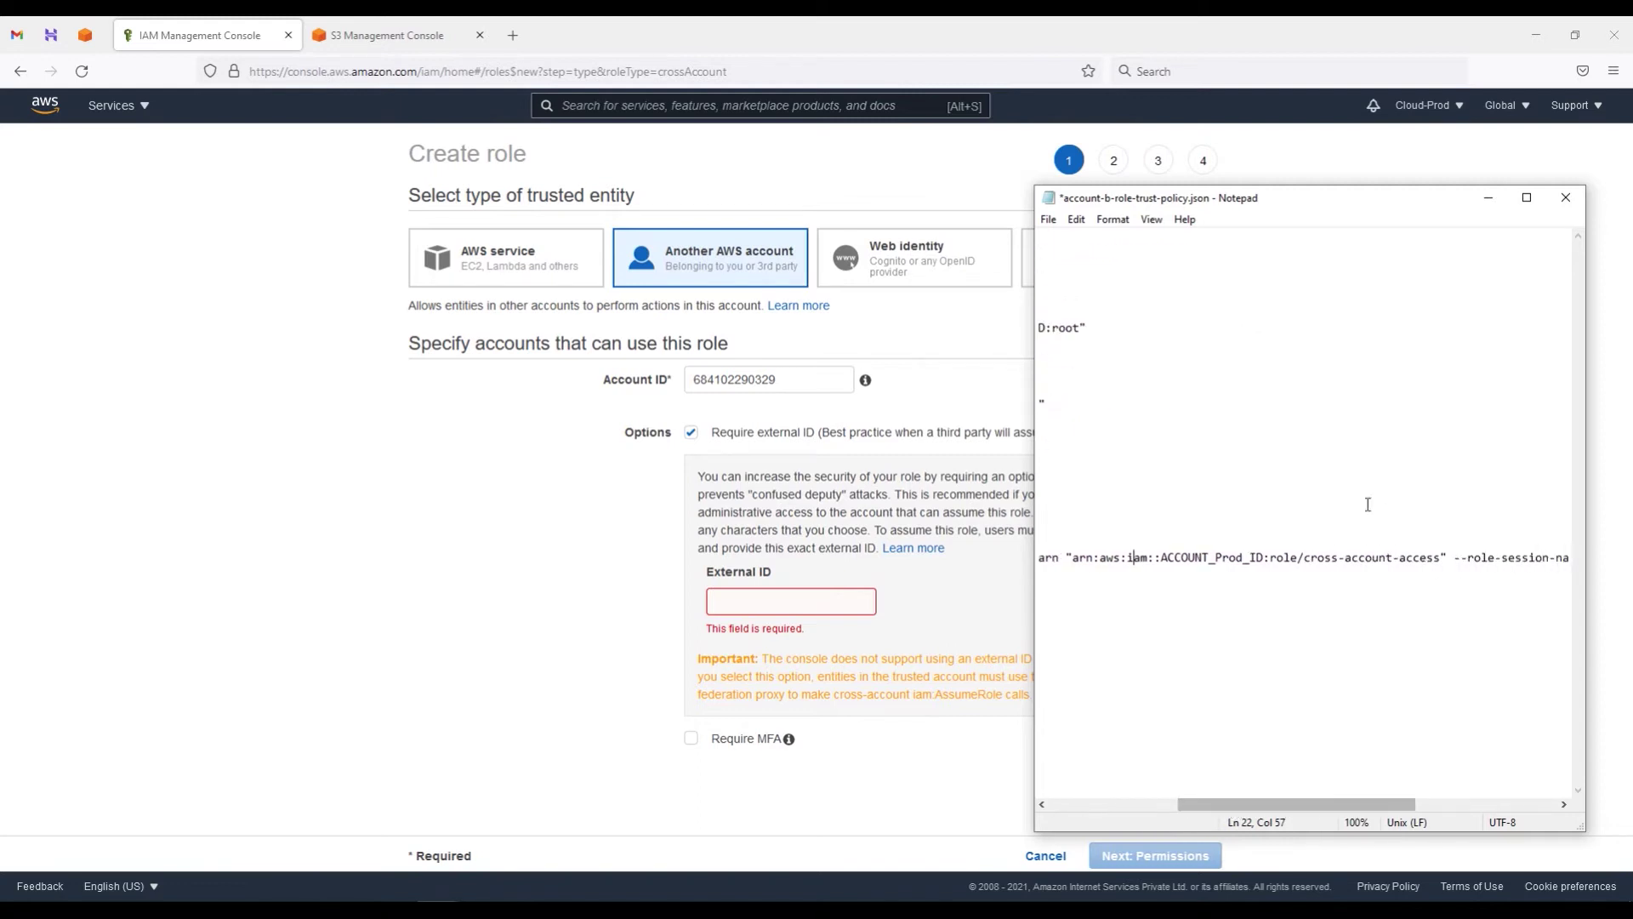
{"action": "left_click_drag", "start_coordinate": [1308, 557], "coordinate": [1433, 558]}
{"action": "left_click_drag", "start_coordinate": [1342, 806], "coordinate": [1525, 814]}
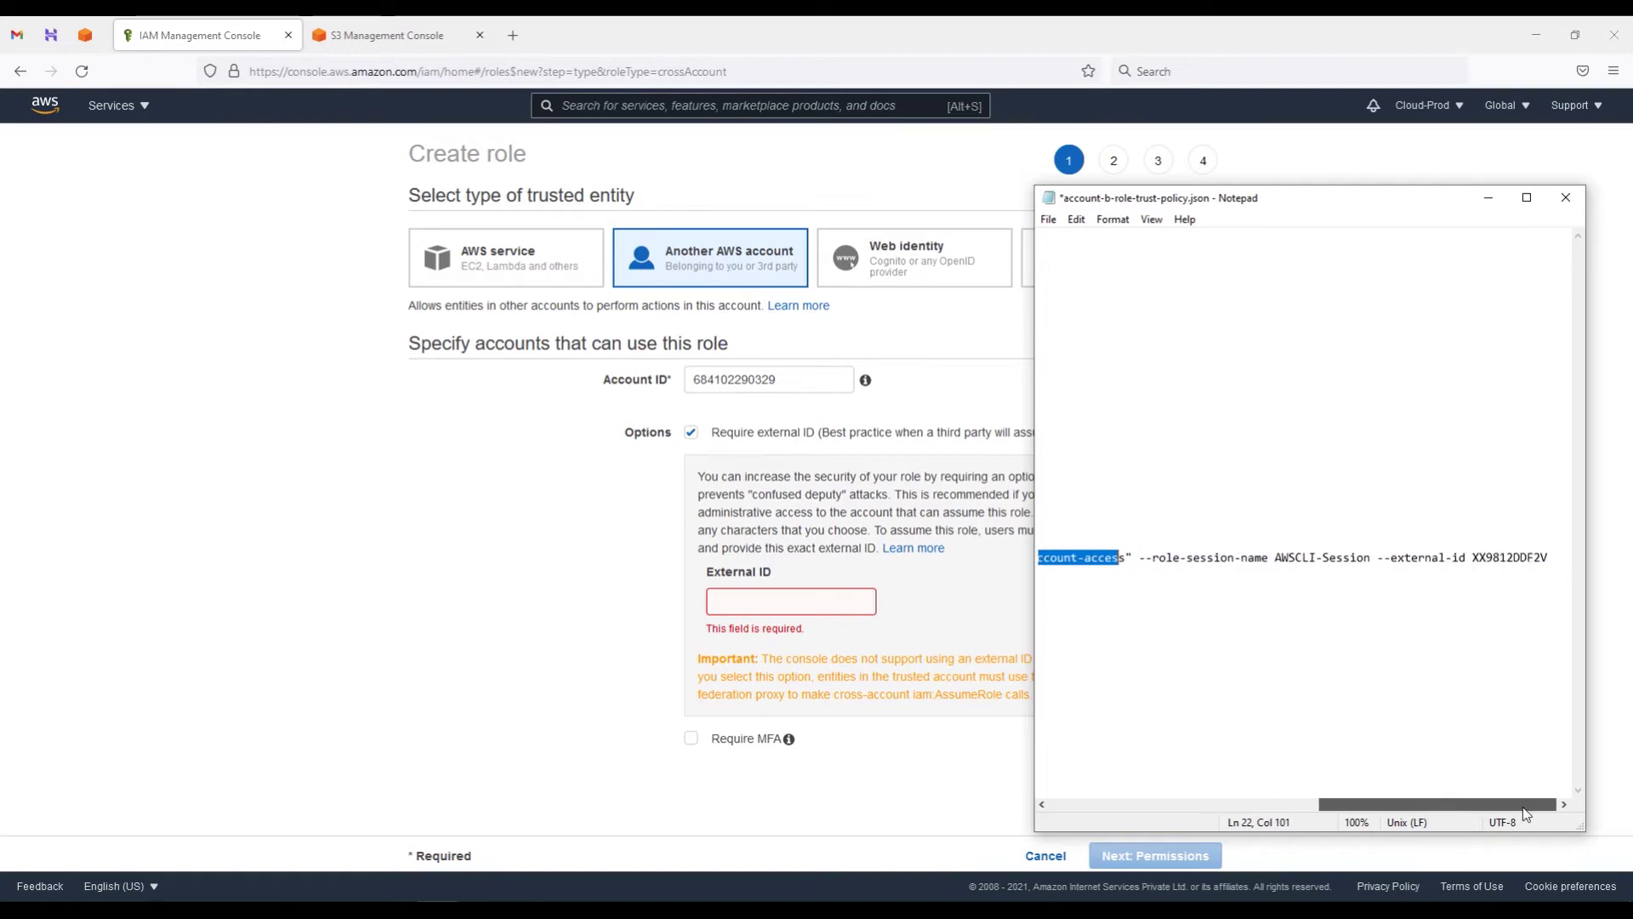
{"action": "left_click_drag", "start_coordinate": [1378, 557], "coordinate": [1550, 558]}
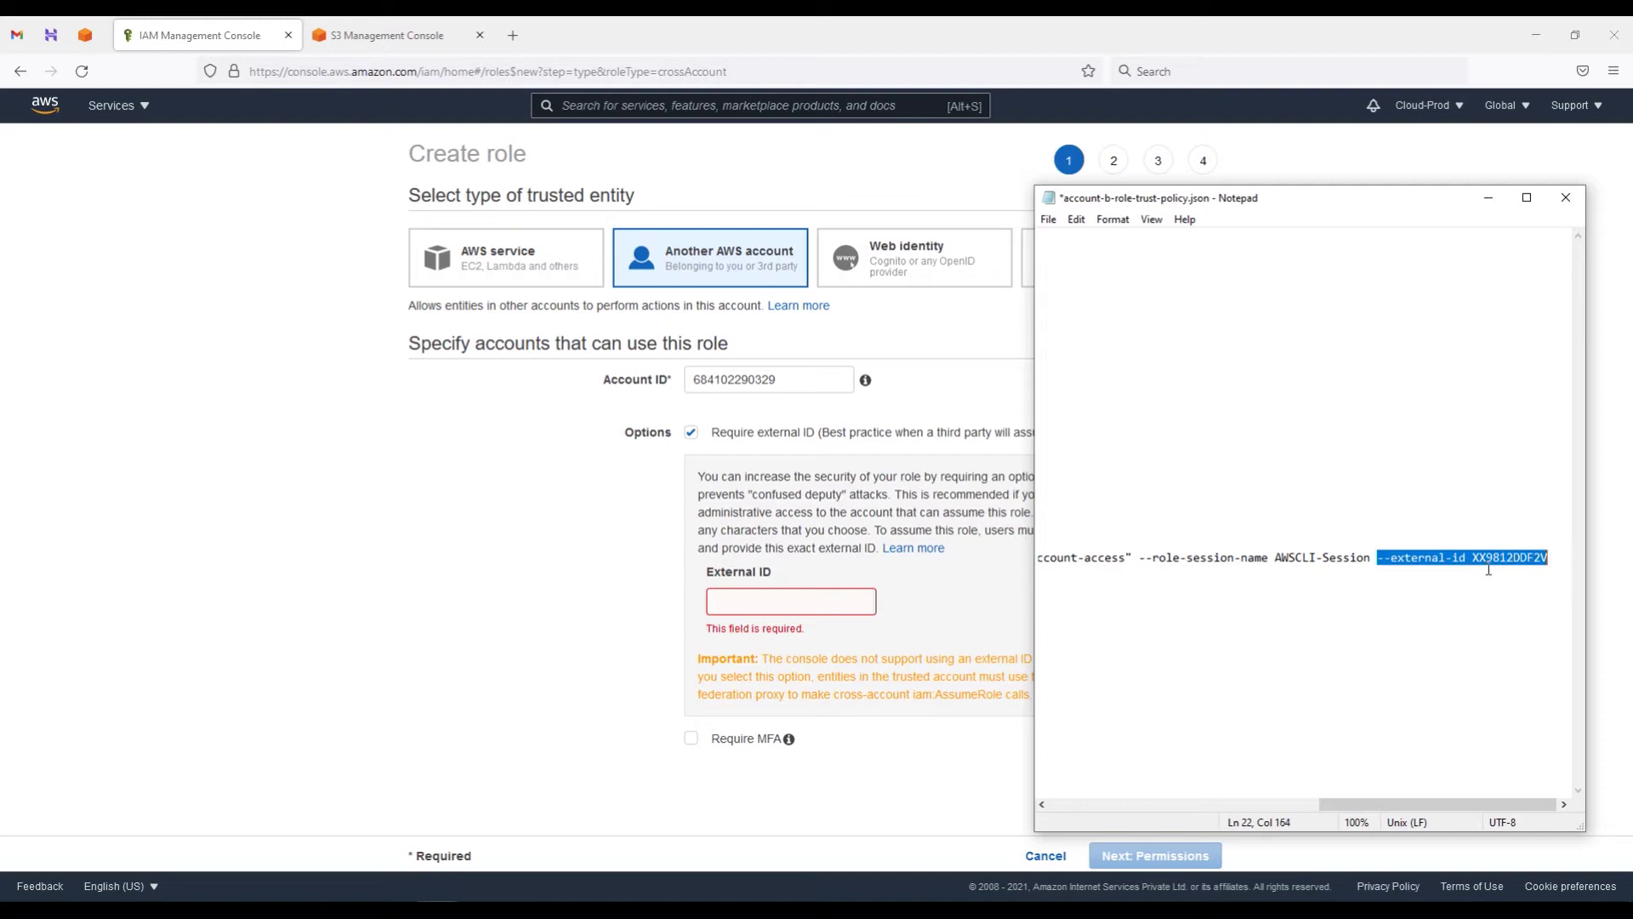
{"action": "left_click_drag", "start_coordinate": [1352, 804], "coordinate": [1082, 805]}
{"action": "left_click_drag", "start_coordinate": [1232, 587], "coordinate": [1028, 590]}
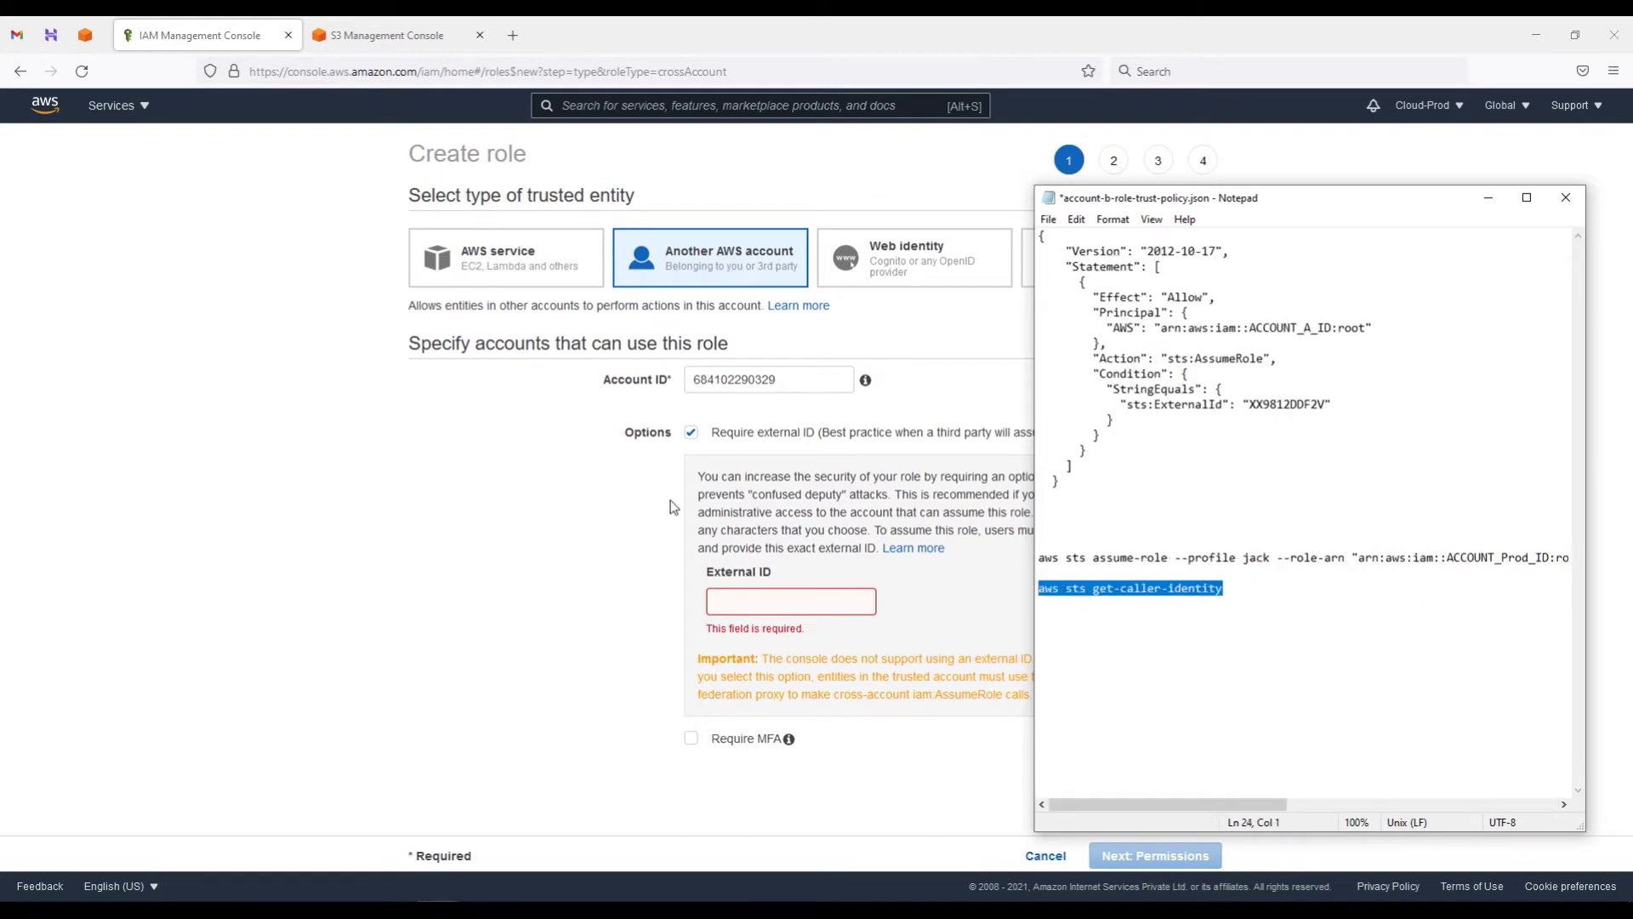
{"action": "left_click", "coordinate": [1488, 198]}
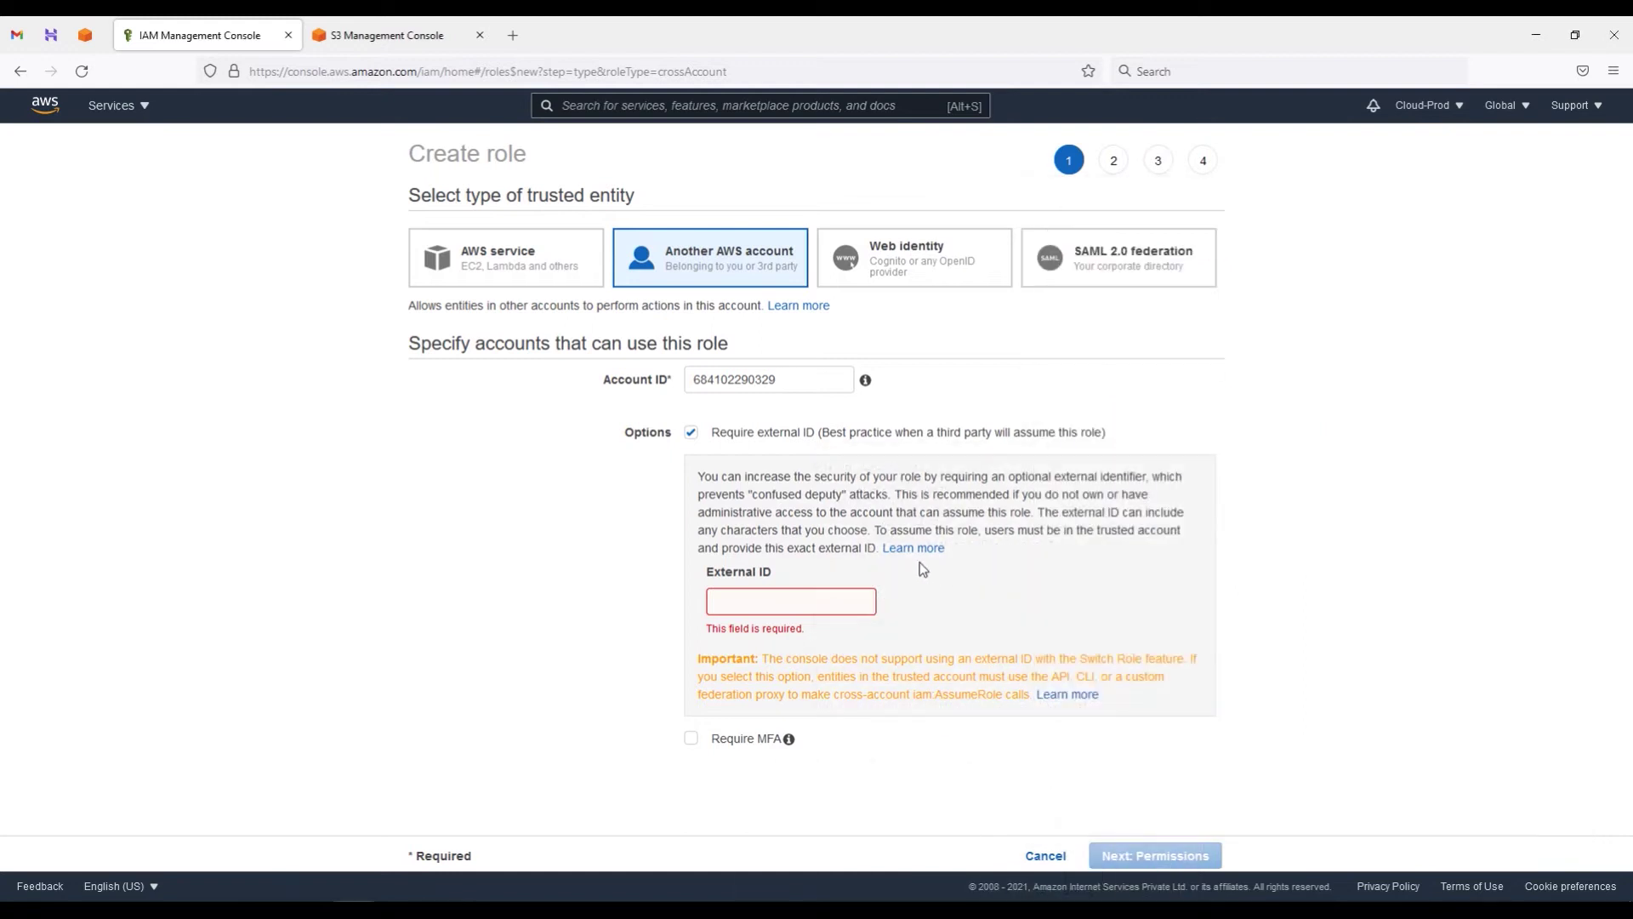
Step: Untick Require external ID and attach the ReadOnlyAccess policy found by searching 'readonlyaccess'
{"action": "left_click", "coordinate": [692, 436]}
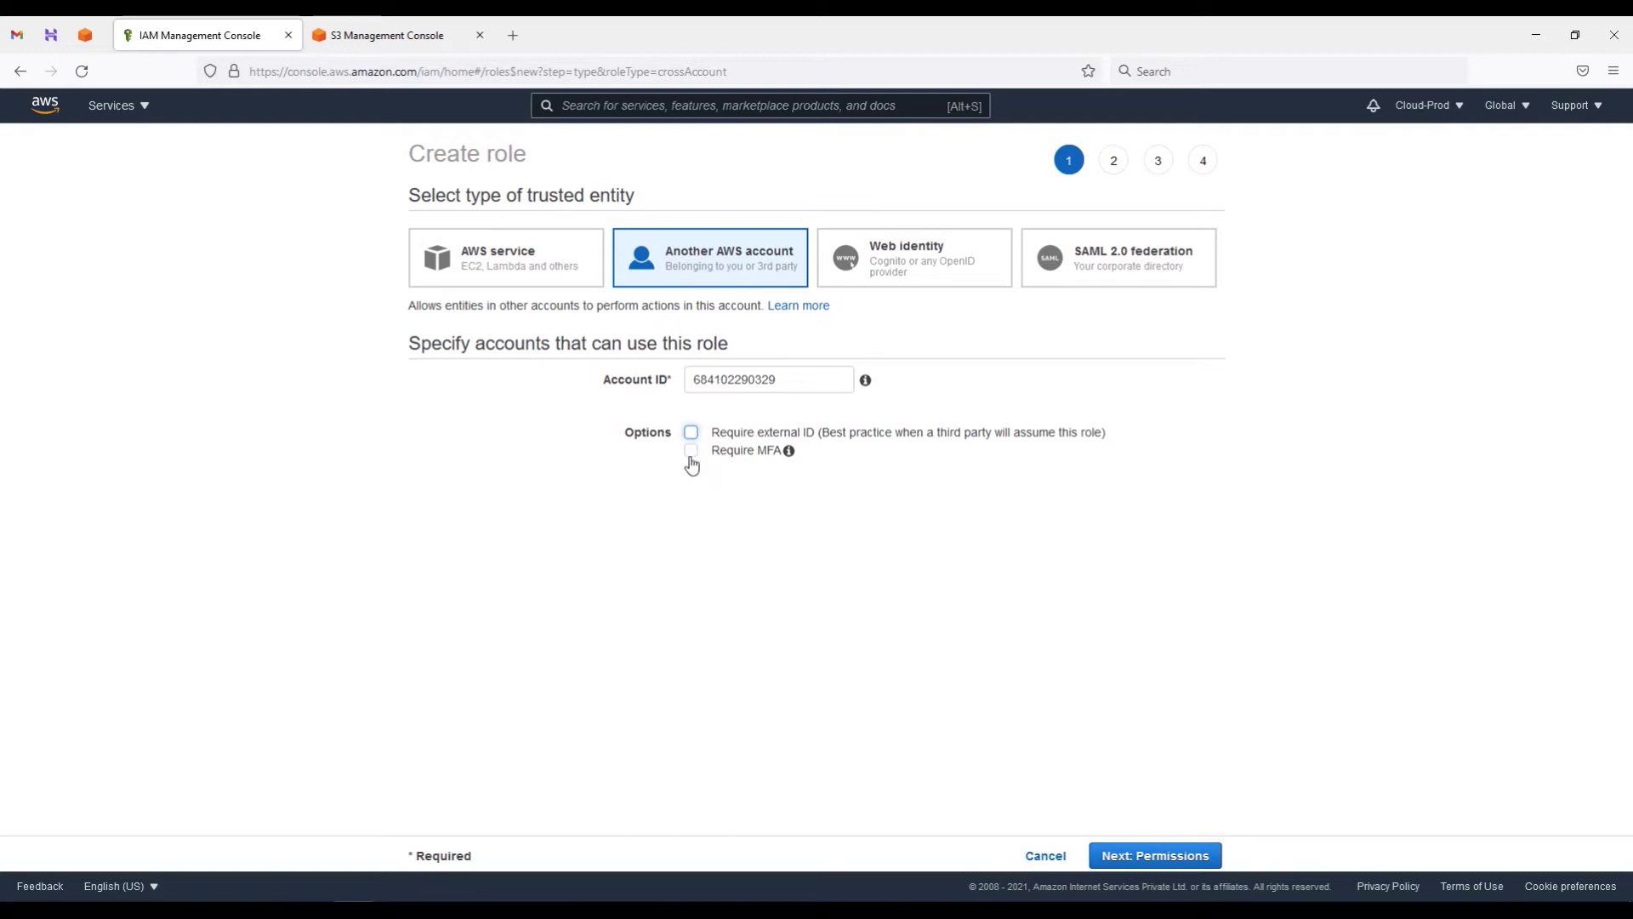
{"action": "left_click", "coordinate": [1172, 859]}
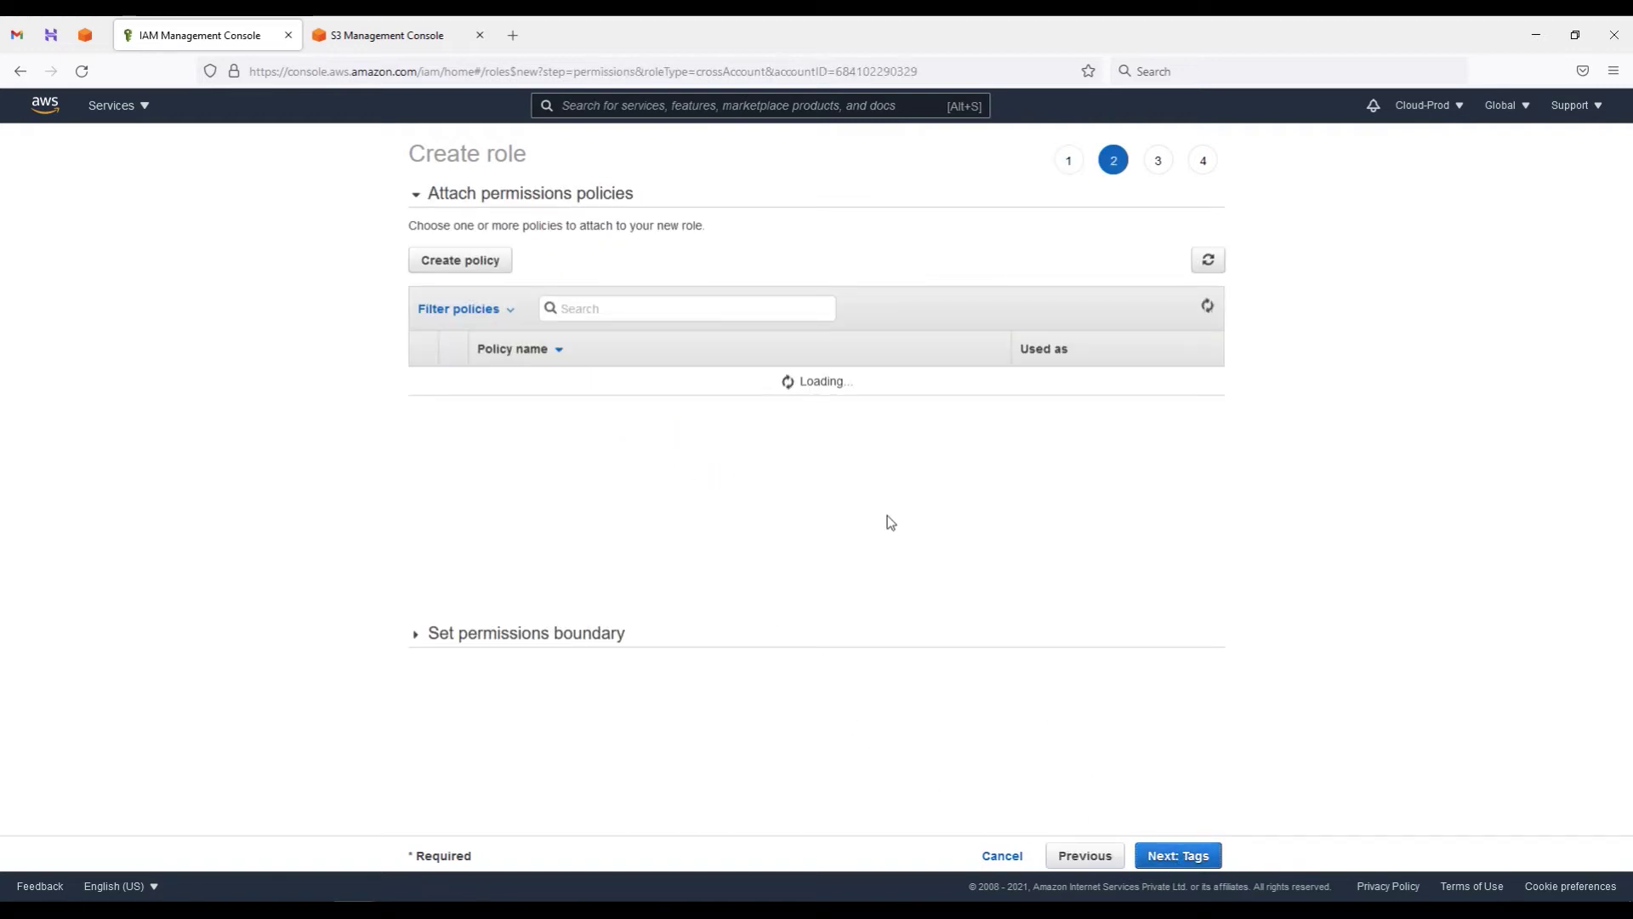
{"action": "left_click", "coordinate": [641, 311]}
{"action": "type", "text": "readon"}
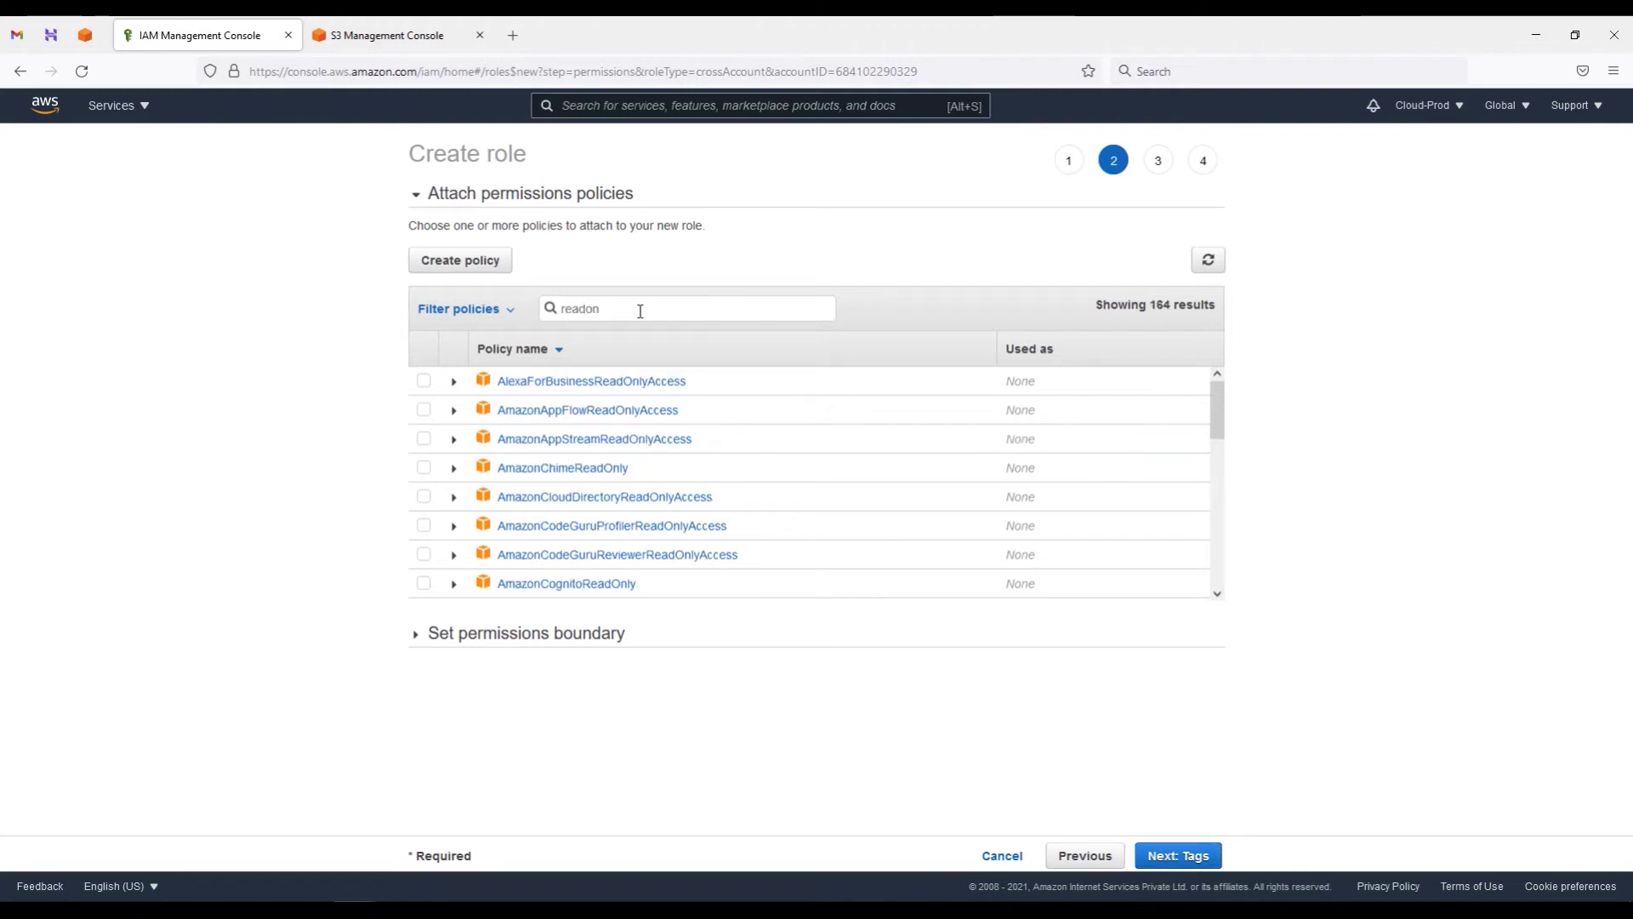
{"action": "type", "text": "lyaccess"}
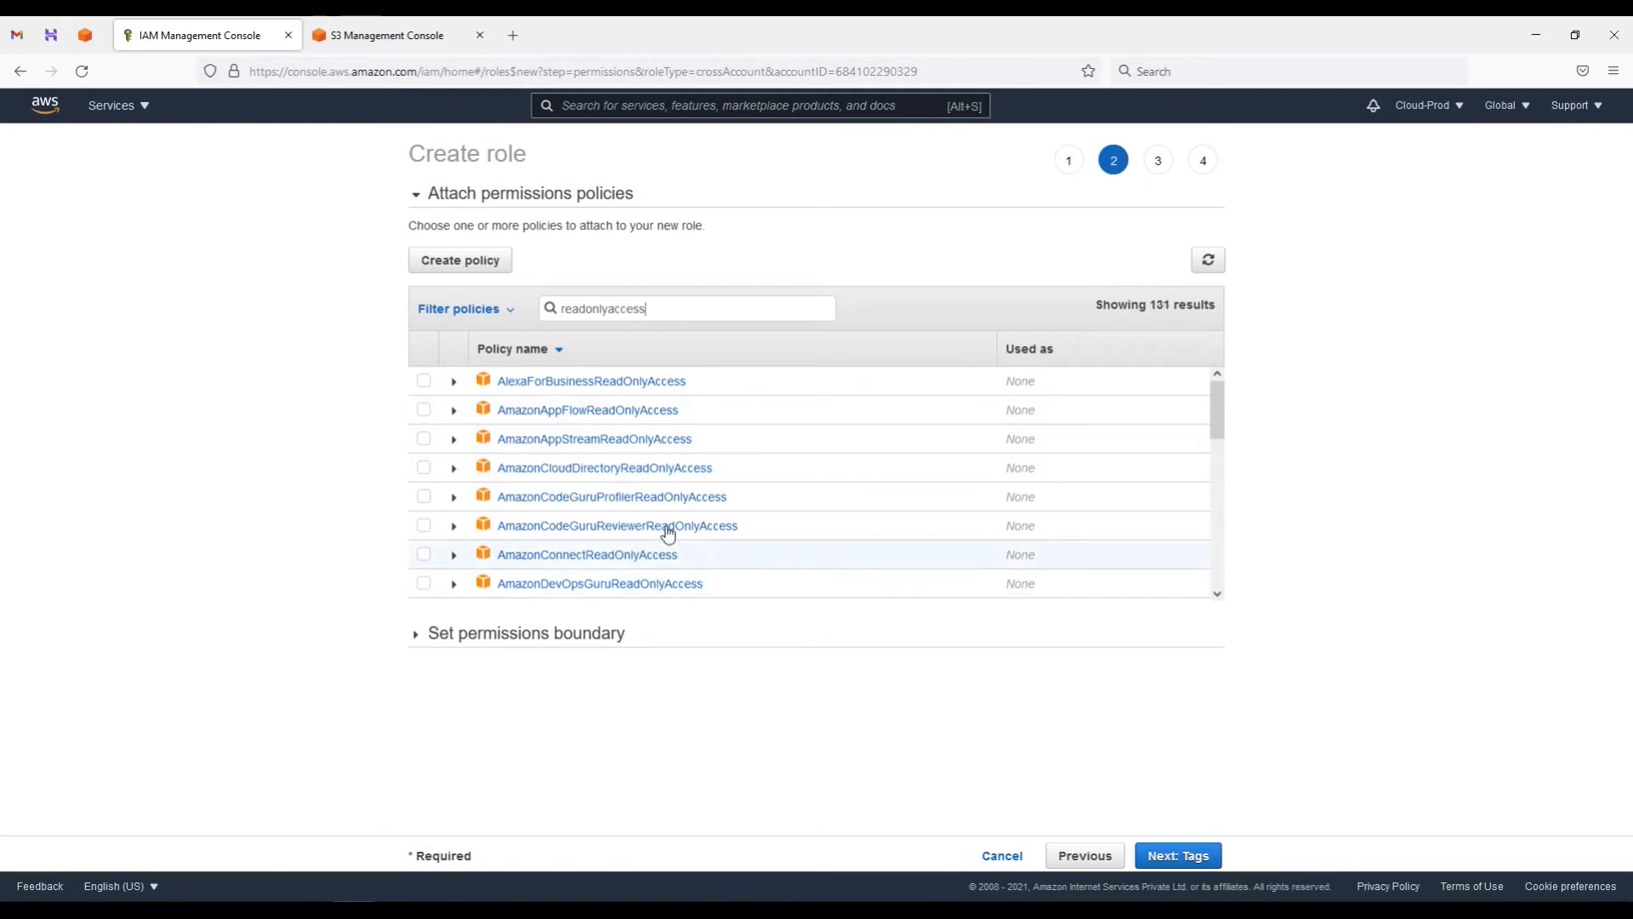
{"action": "scroll", "coordinate": [675, 520], "scroll_direction": "down", "scroll_amount": 5}
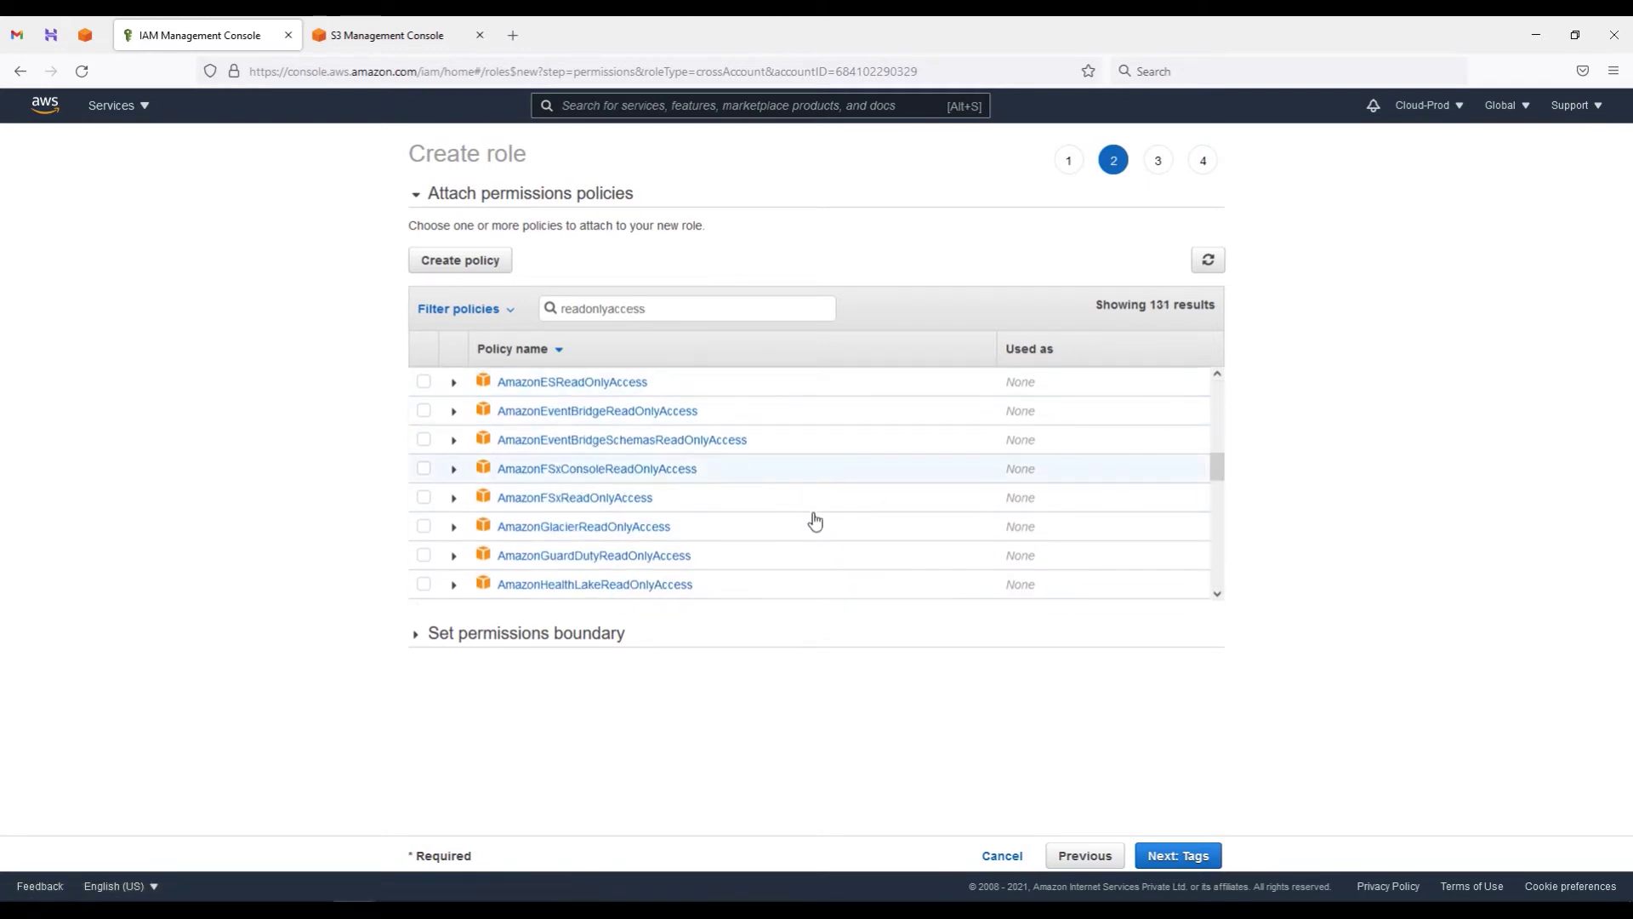
{"action": "scroll", "coordinate": [802, 503], "scroll_direction": "down", "scroll_amount": 3}
{"action": "scroll", "coordinate": [803, 504], "scroll_direction": "down", "scroll_amount": 10}
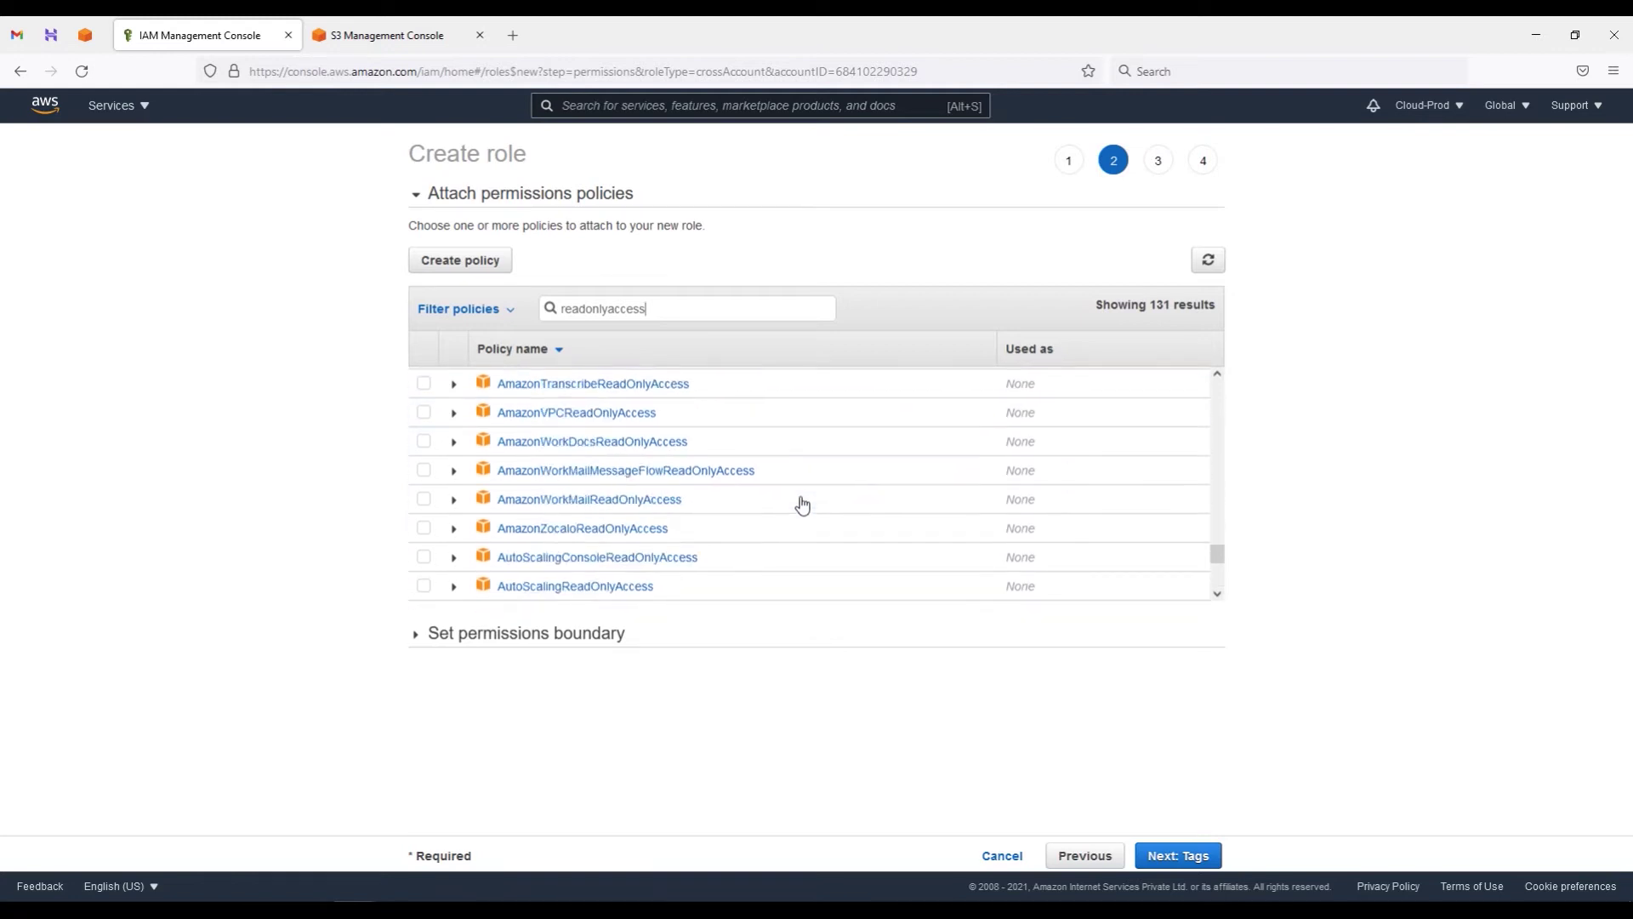
{"action": "scroll", "coordinate": [802, 506], "scroll_direction": "down", "scroll_amount": 10}
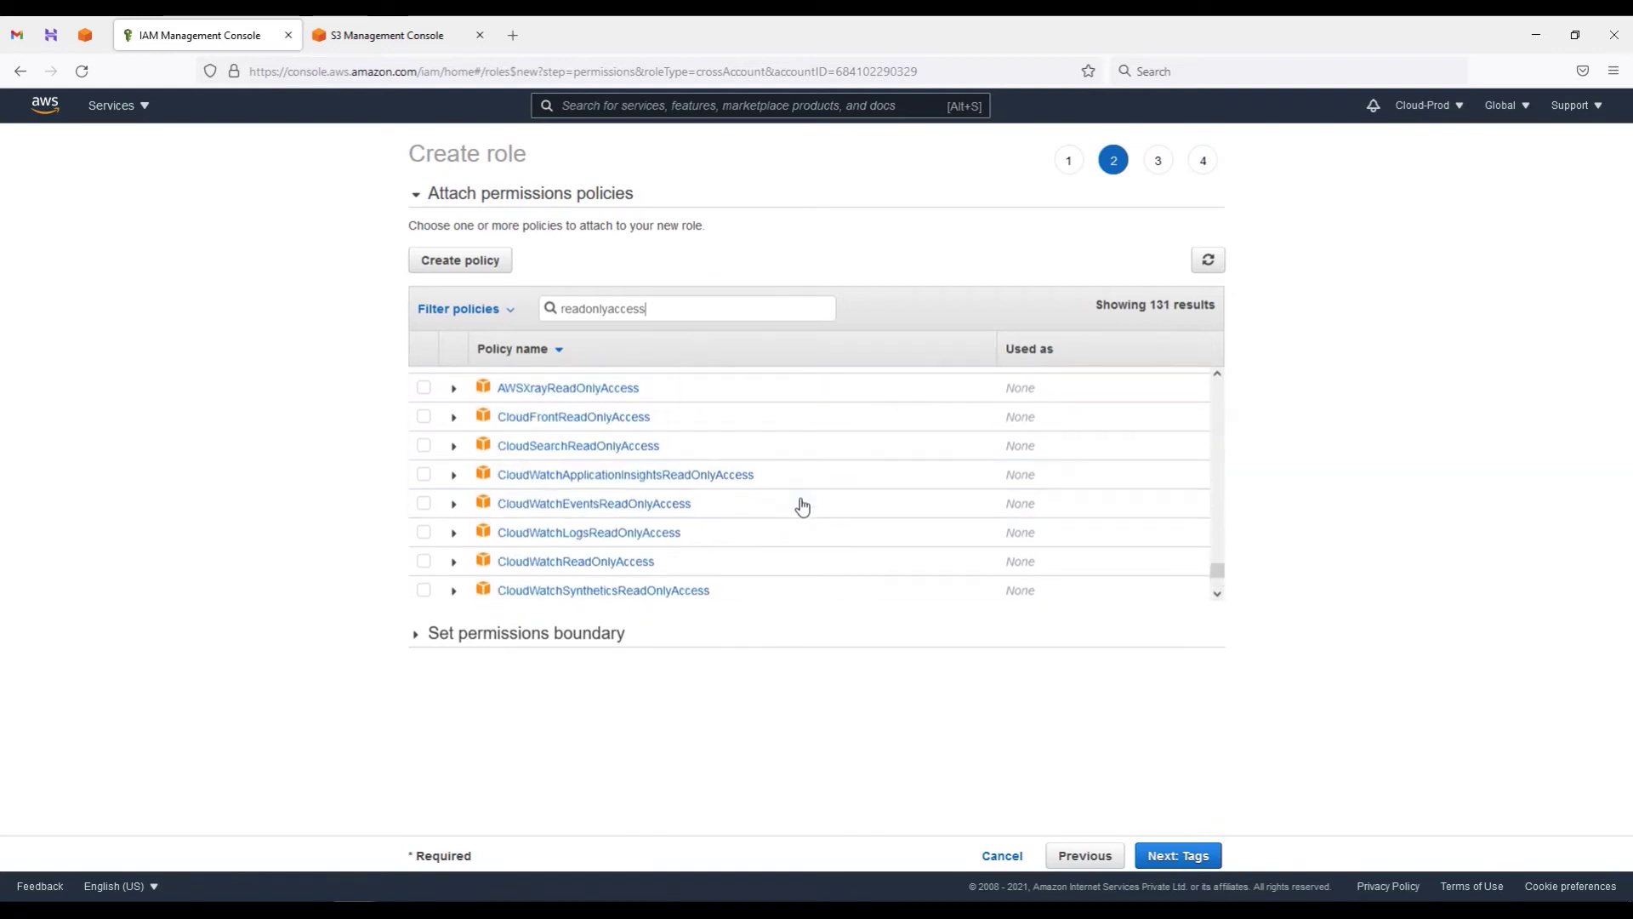
{"action": "left_click", "coordinate": [423, 497]}
{"action": "left_click", "coordinate": [1181, 855]}
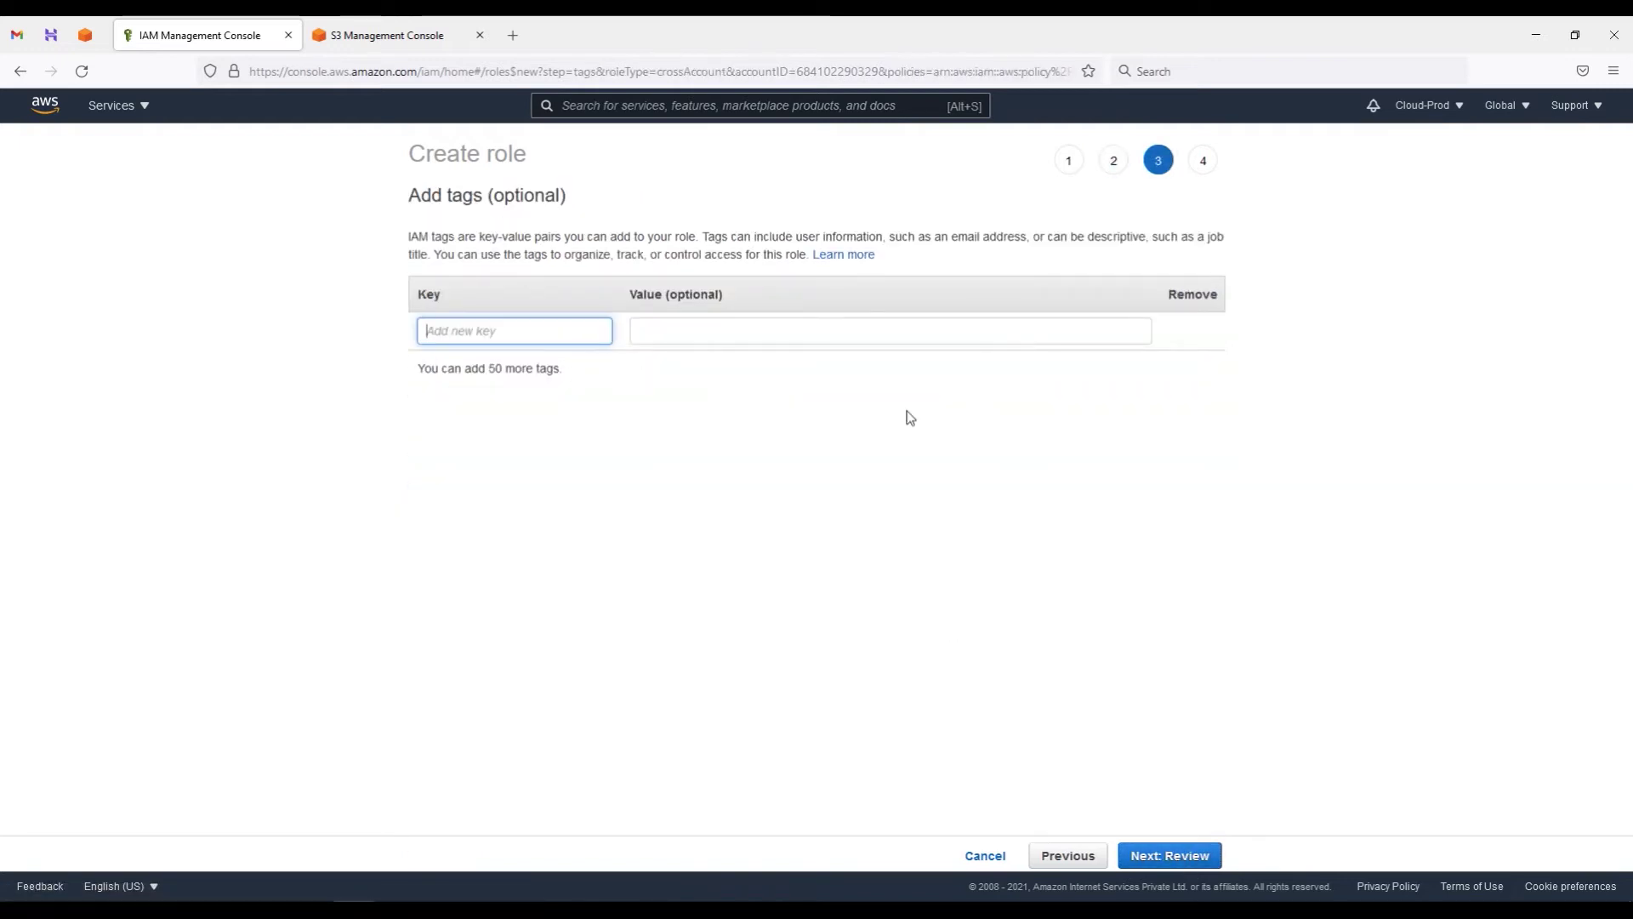
Step: Add a tag with key 'Name' and value 'AuditTeamRole', then go on to Review
{"action": "type", "text": "Name"}
{"action": "key", "text": "Tab"}
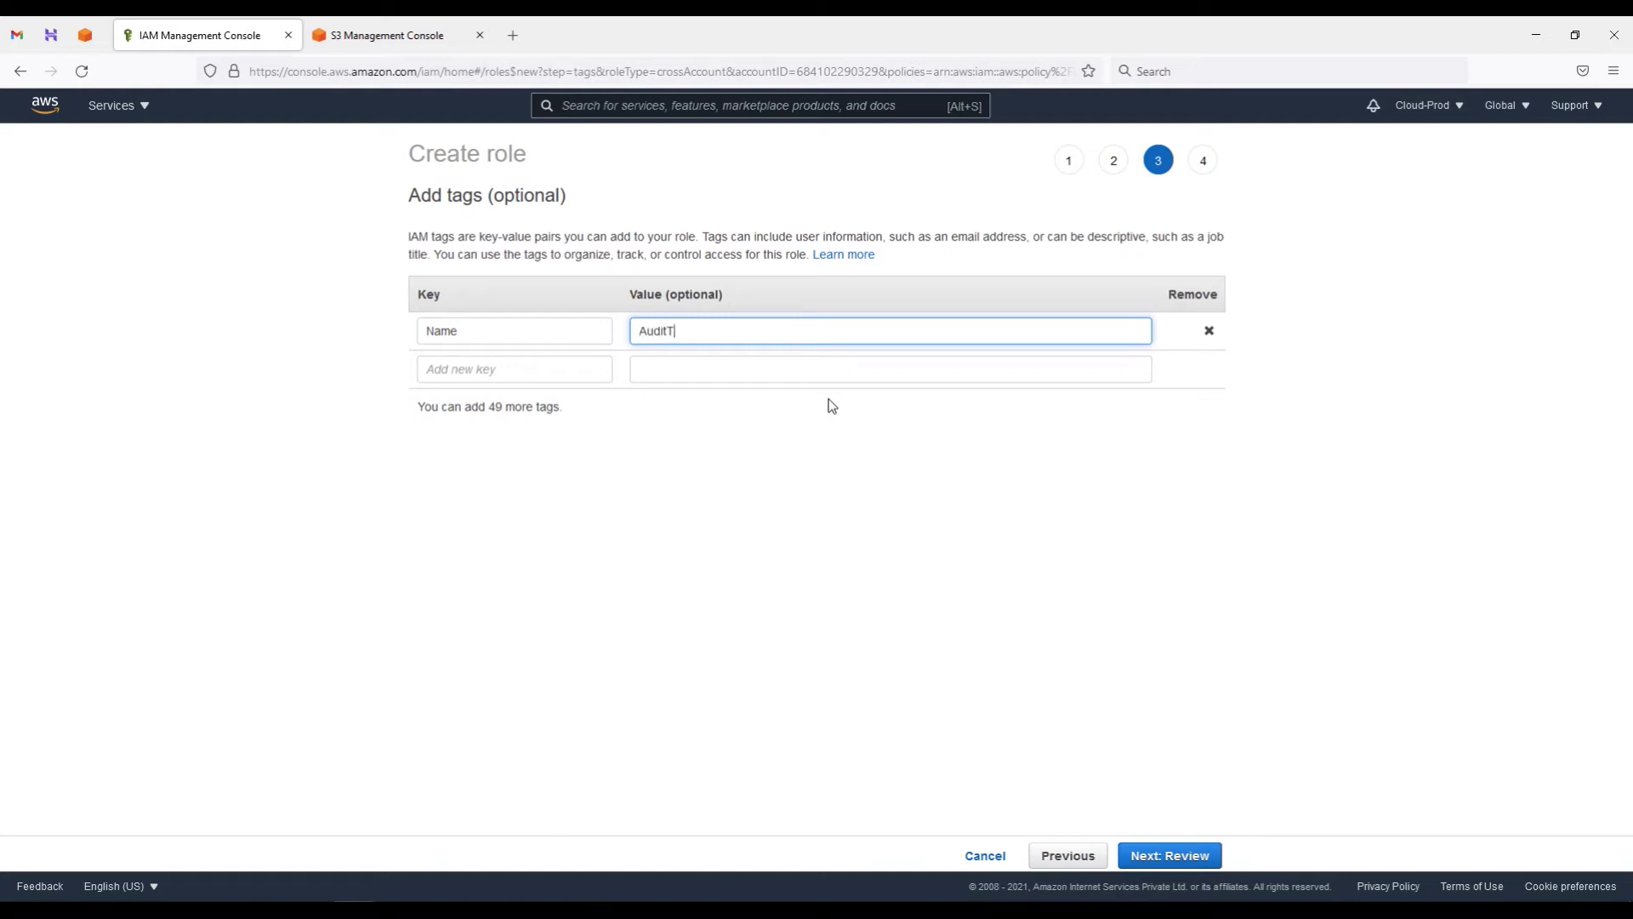
{"action": "left_click", "coordinate": [1172, 861]}
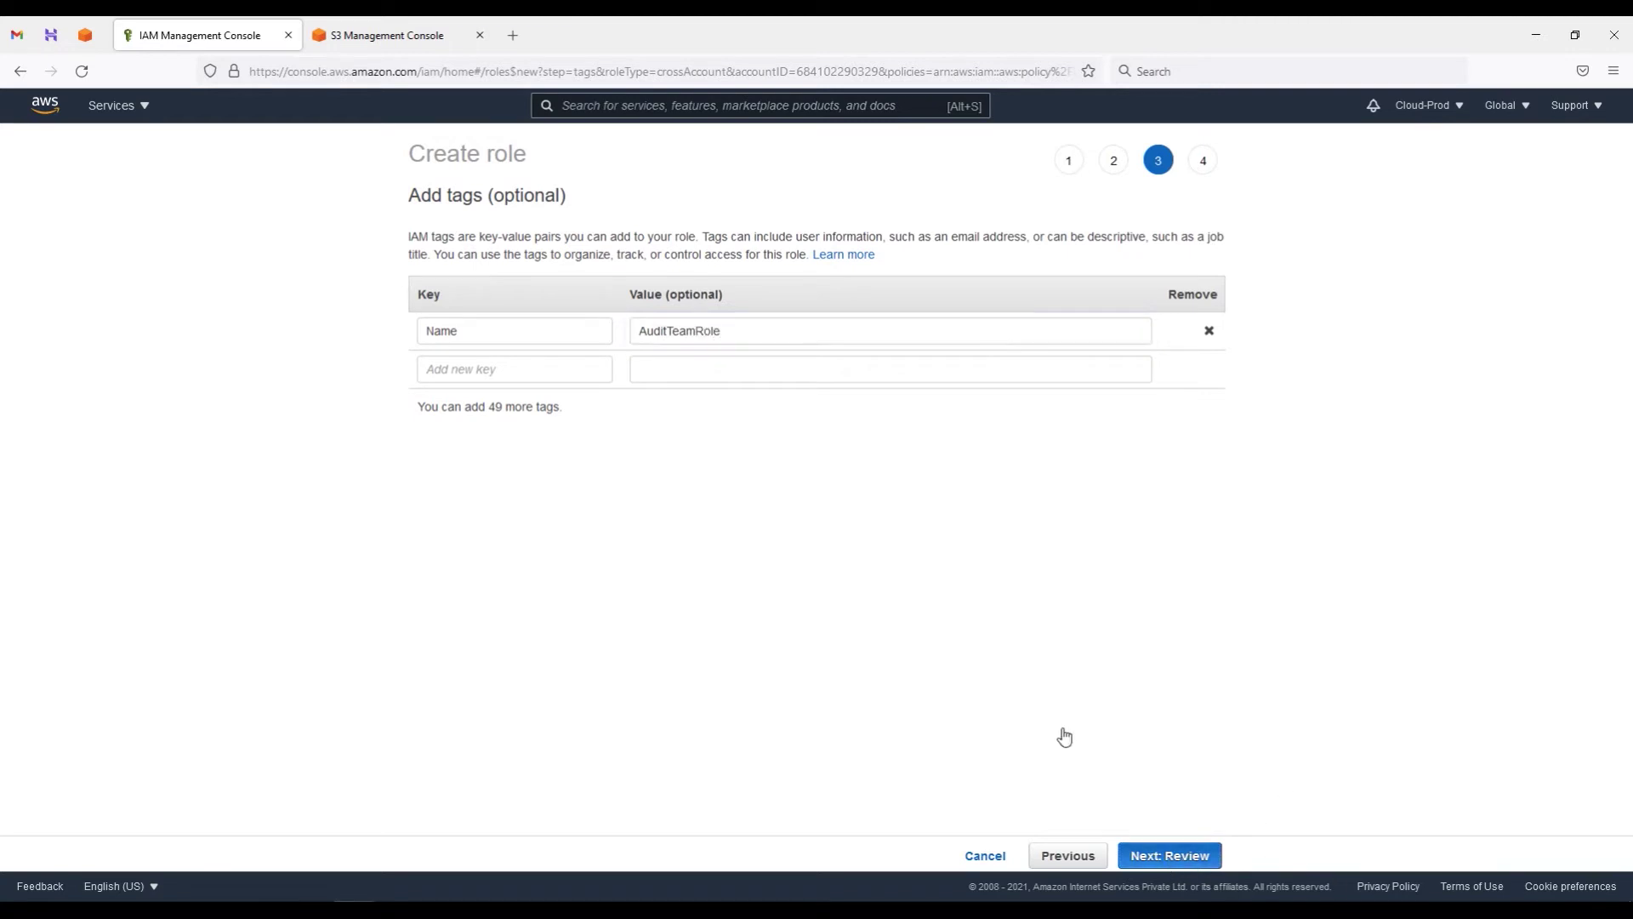
Step: Copy AuditTeamRole from the tag value and use it as the role name
{"action": "left_click", "coordinate": [1079, 856]}
{"action": "left_click_drag", "start_coordinate": [721, 326], "coordinate": [599, 327]}
{"action": "key", "text": "ctrl+c"}
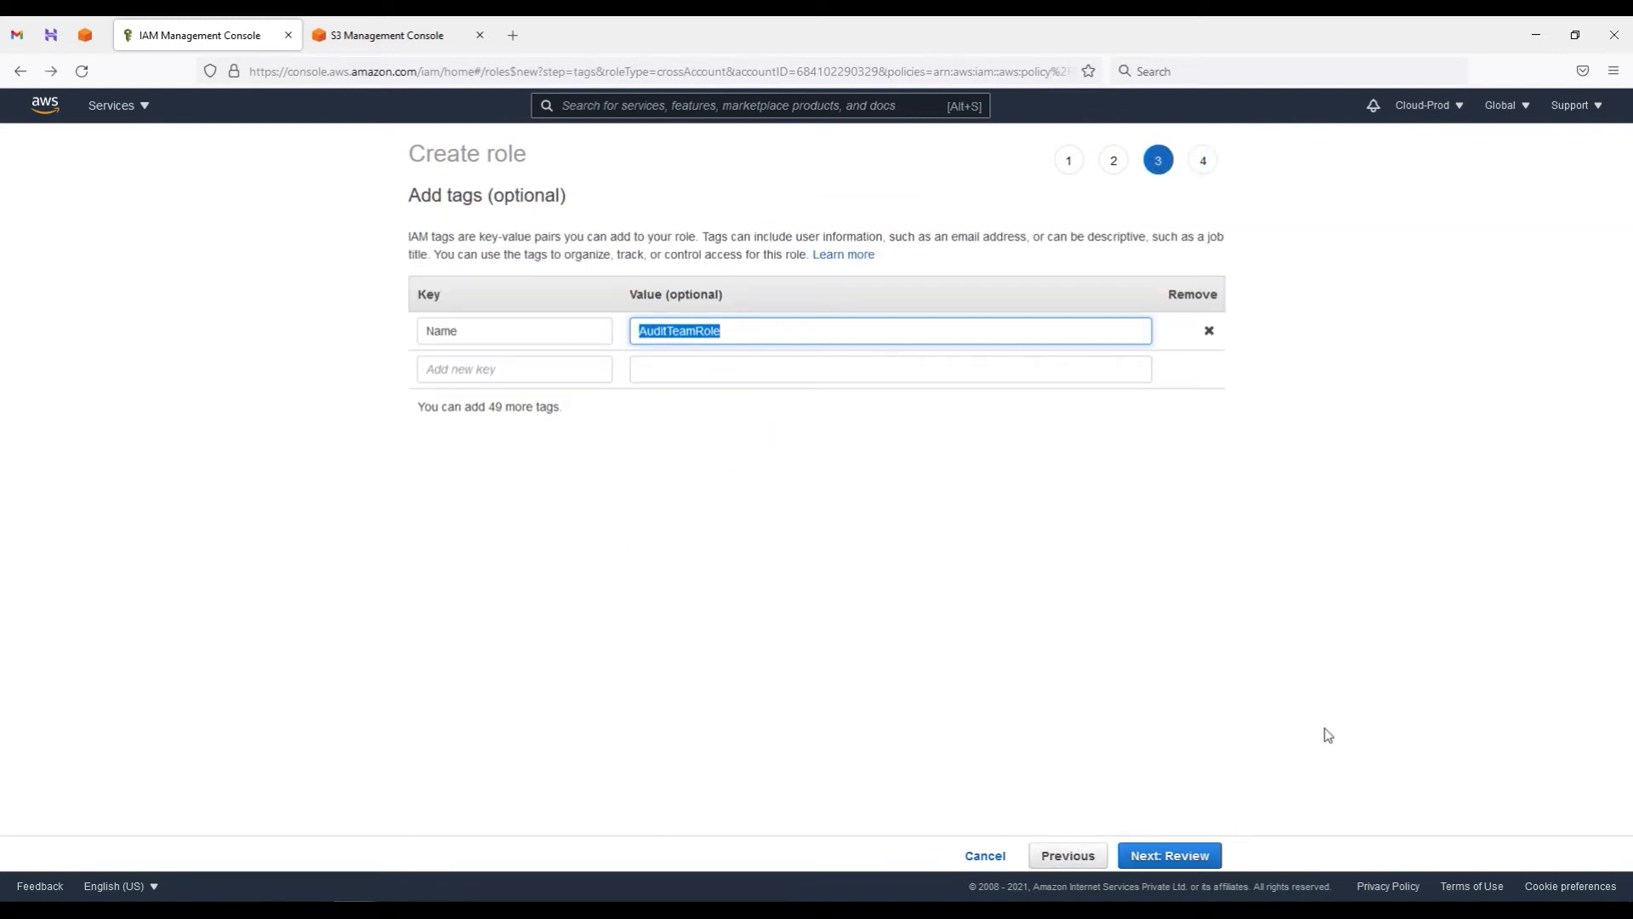
{"action": "left_click", "coordinate": [1169, 856]}
{"action": "left_click", "coordinate": [742, 255]}
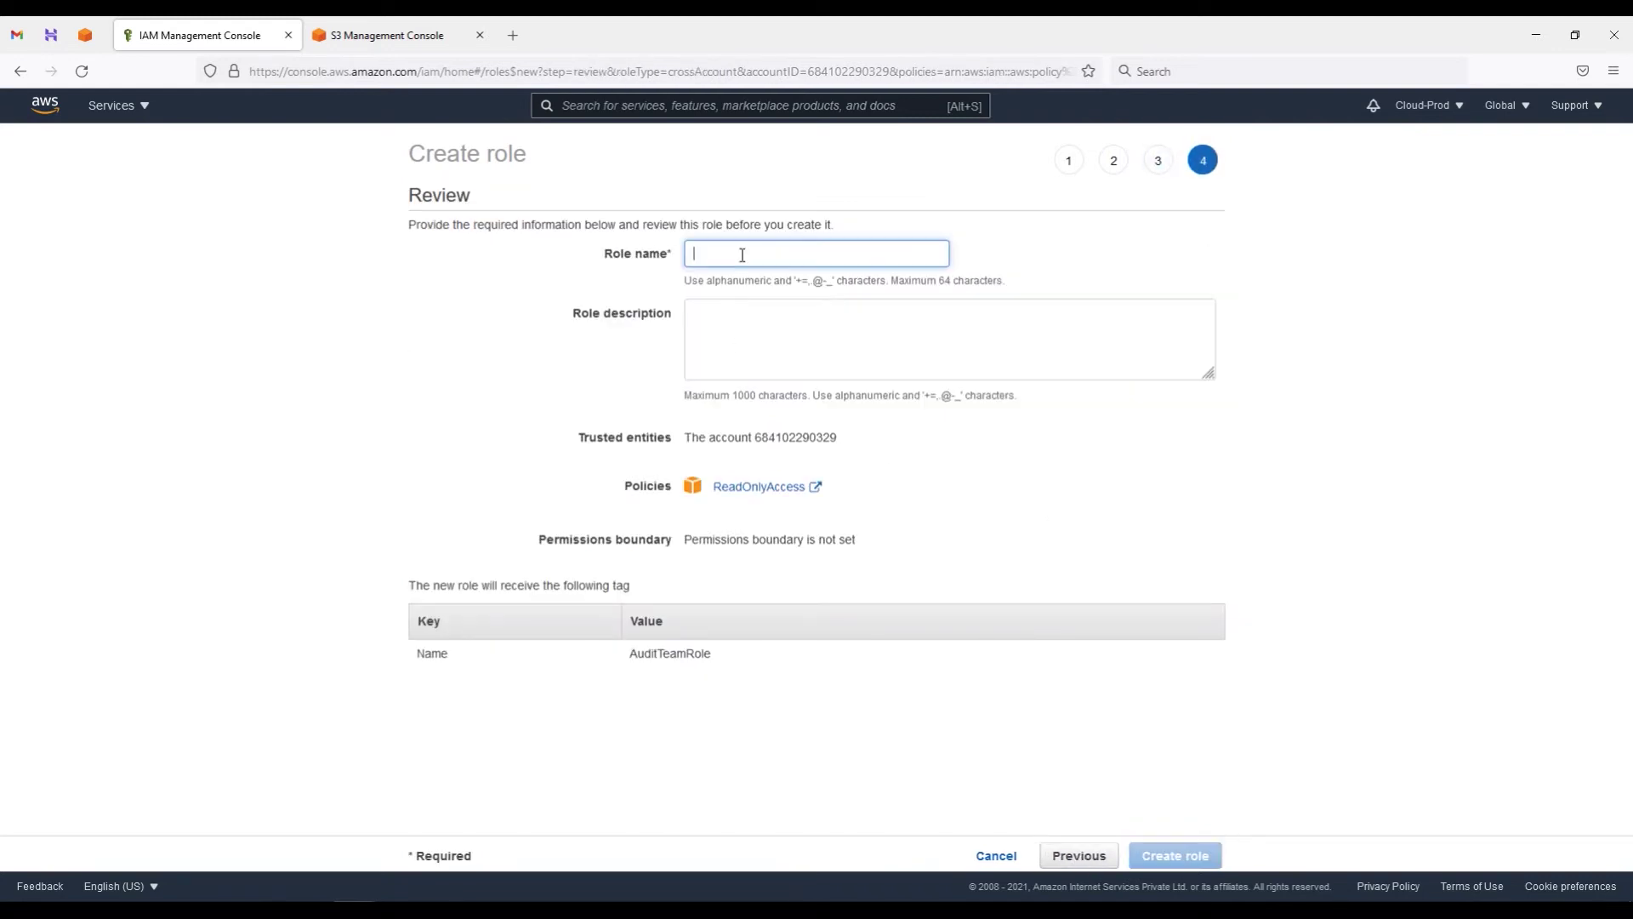
{"action": "key", "text": "ctrl+v"}
Step: Describe the role as 'Audit team have ReadOnly access for all services.' and create it
{"action": "left_click", "coordinate": [763, 338]}
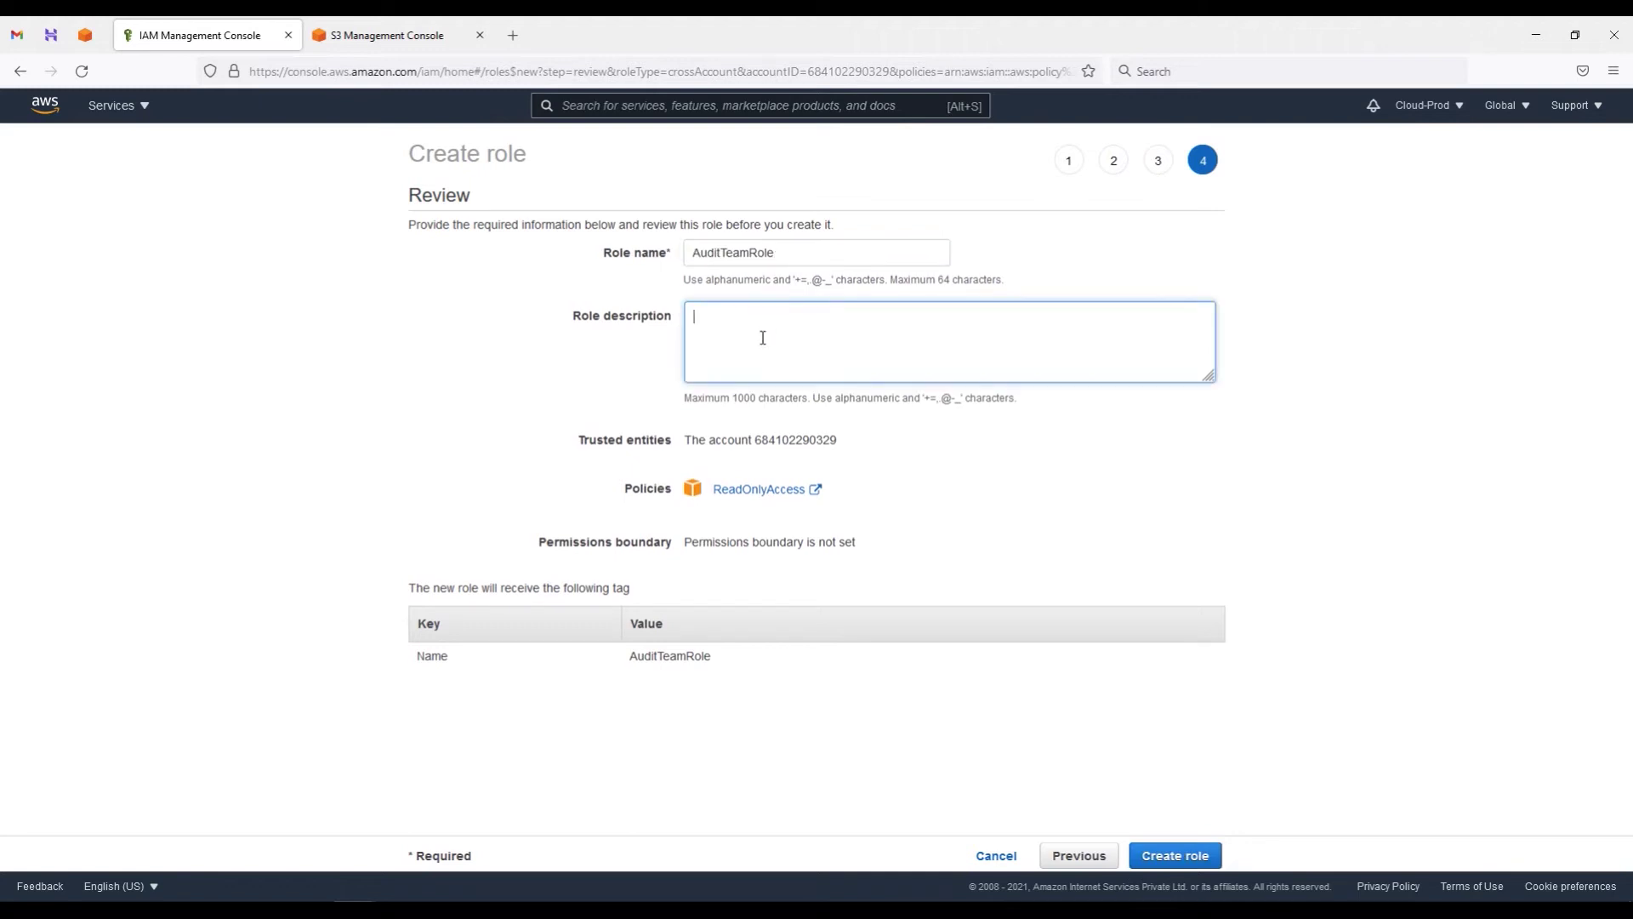
{"action": "type", "text": "Audit team have ReadOnly access for all services."}
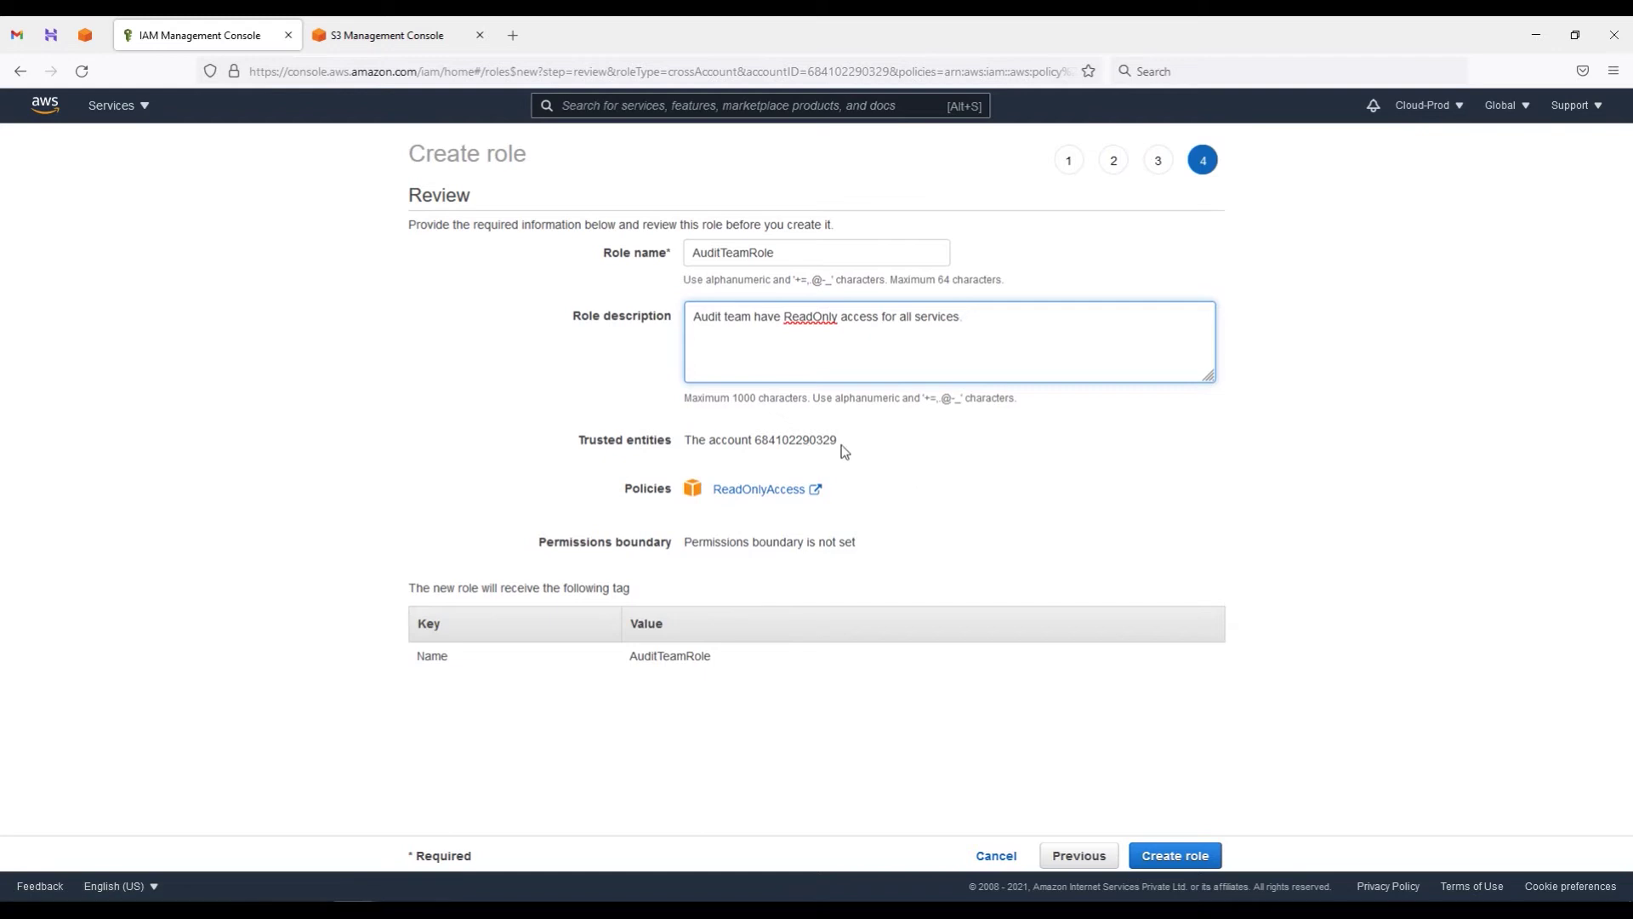
{"action": "left_click_drag", "start_coordinate": [840, 441], "coordinate": [699, 441]}
{"action": "left_click_drag", "start_coordinate": [577, 440], "coordinate": [673, 445]}
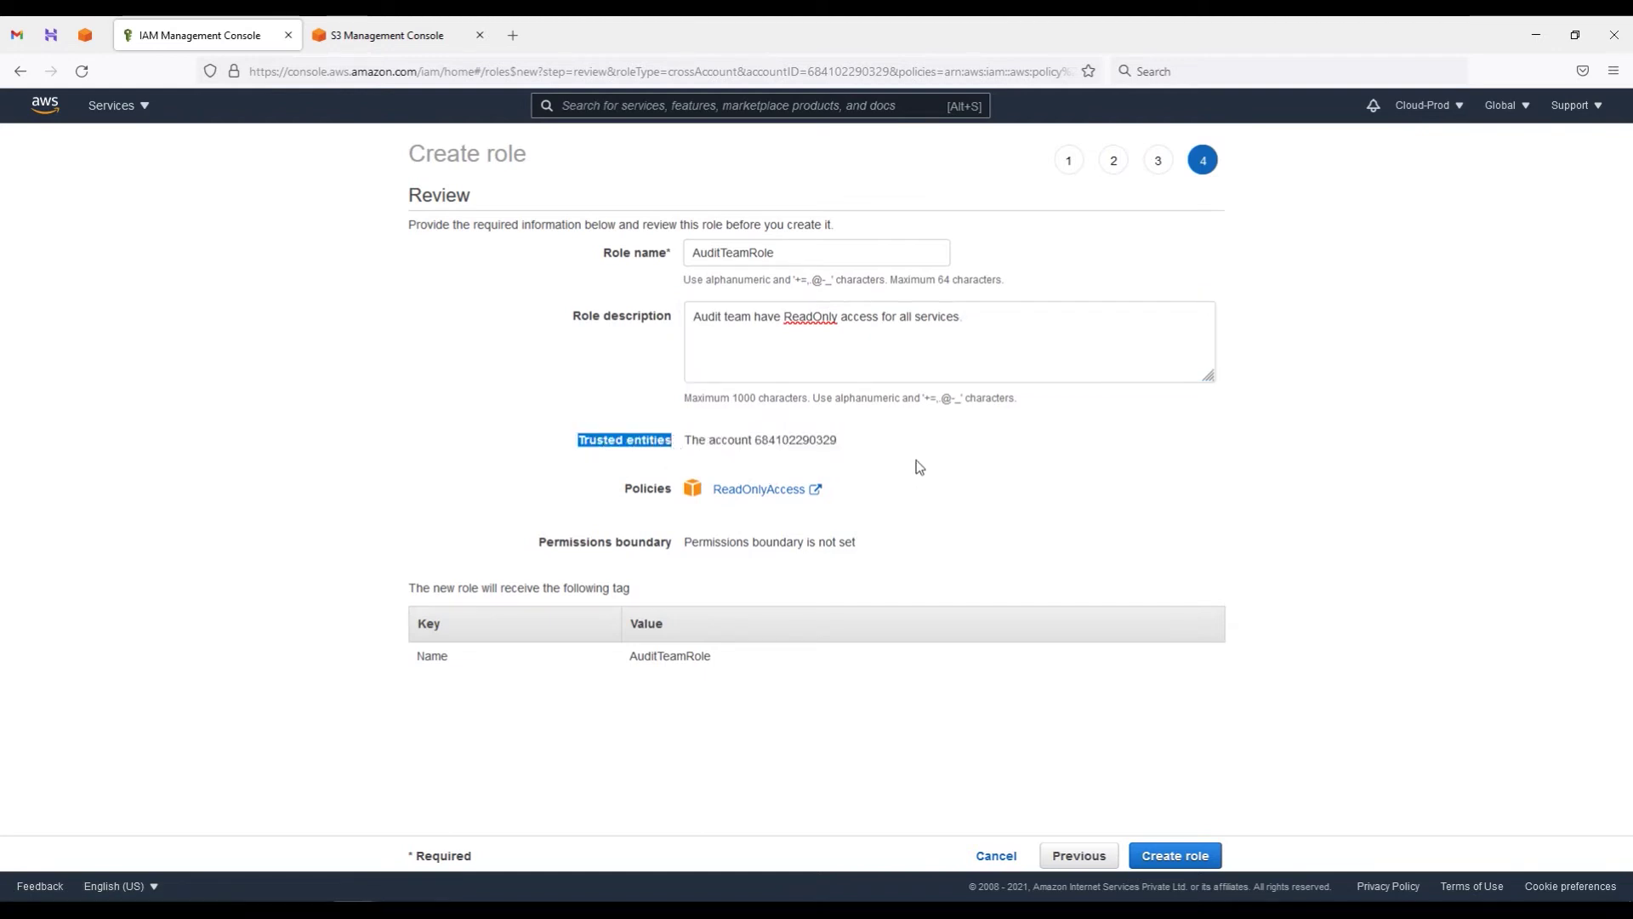
{"action": "left_click", "coordinate": [1199, 860]}
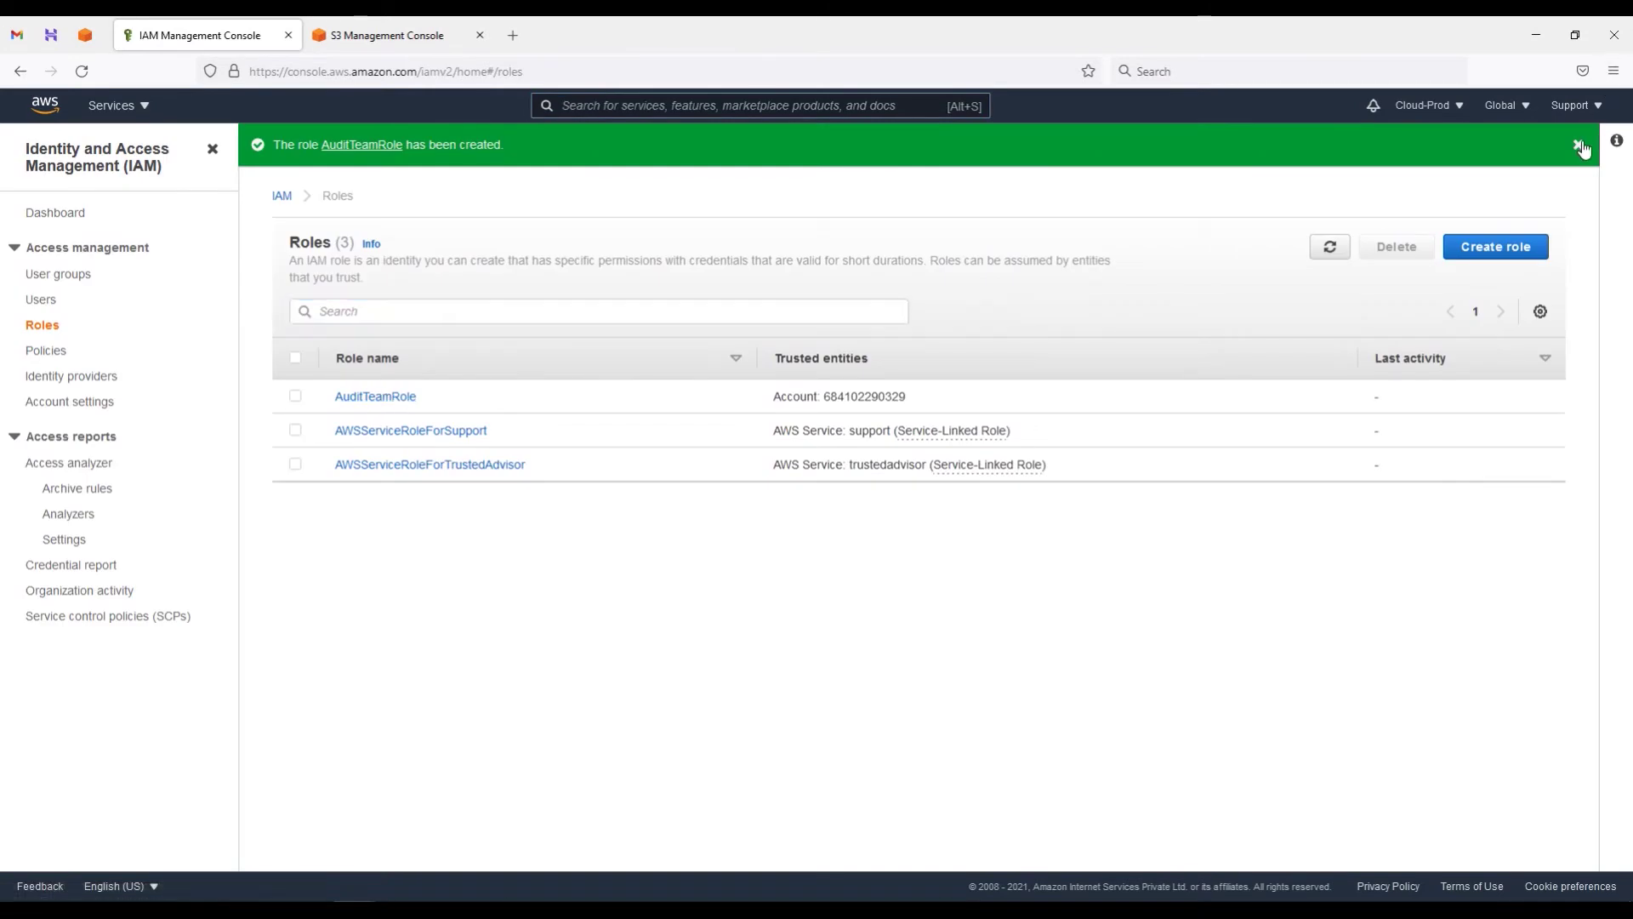
Step: Open AuditTeamRole, copy its Role ARN, and view its Trust relationships
{"action": "left_click", "coordinate": [1578, 144]}
{"action": "left_click", "coordinate": [390, 365]}
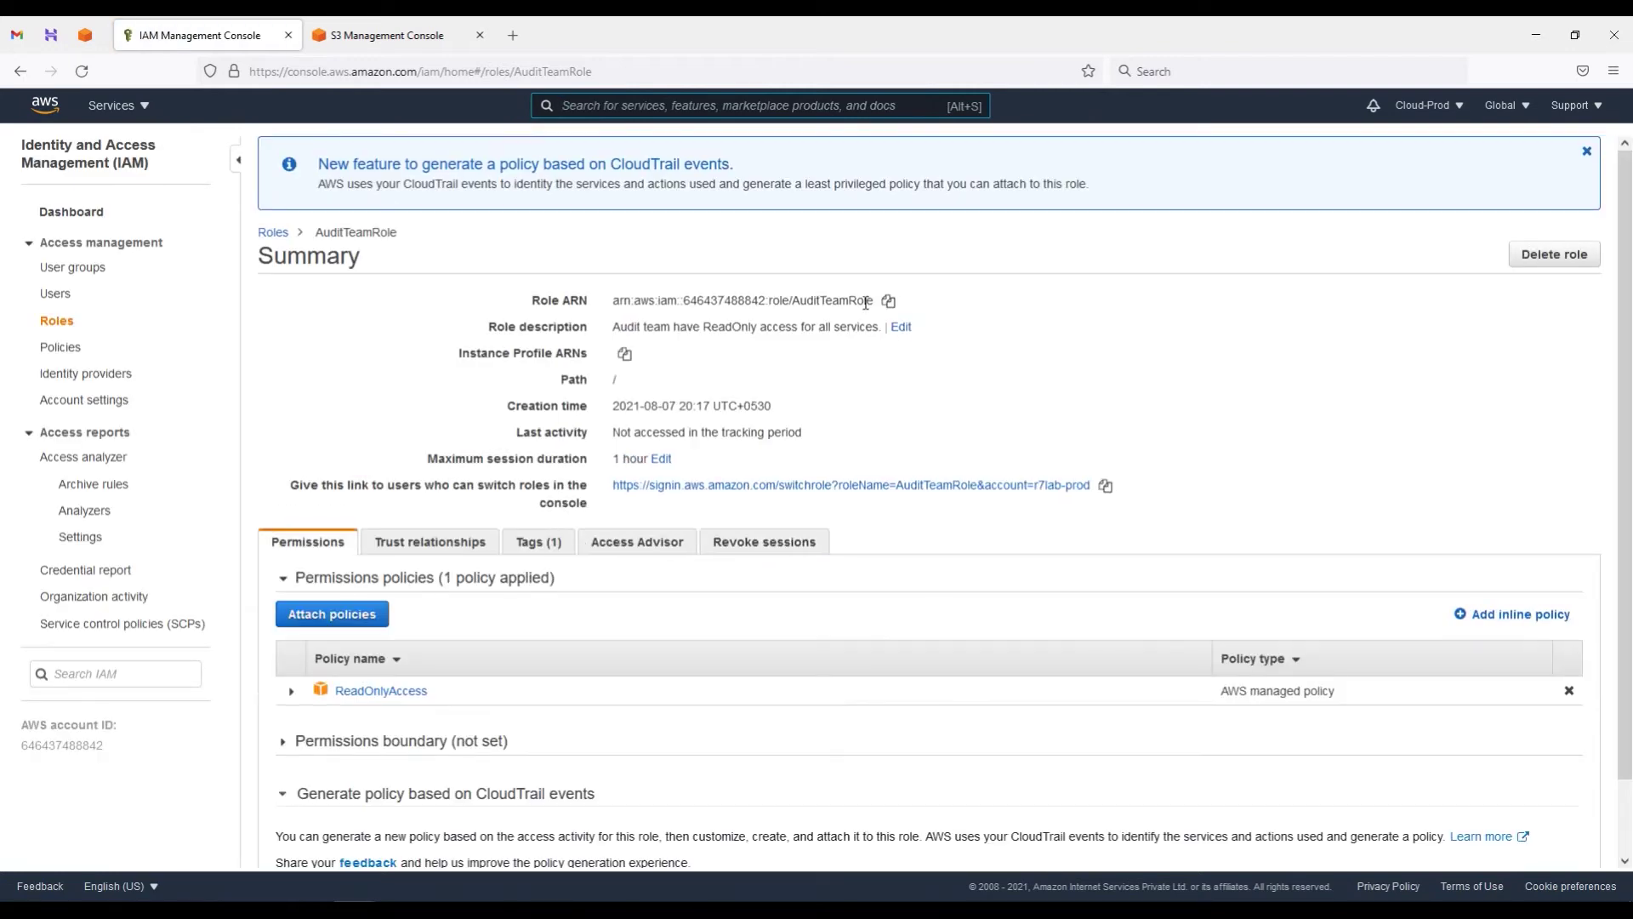
{"action": "left_click_drag", "start_coordinate": [612, 302], "coordinate": [851, 299]}
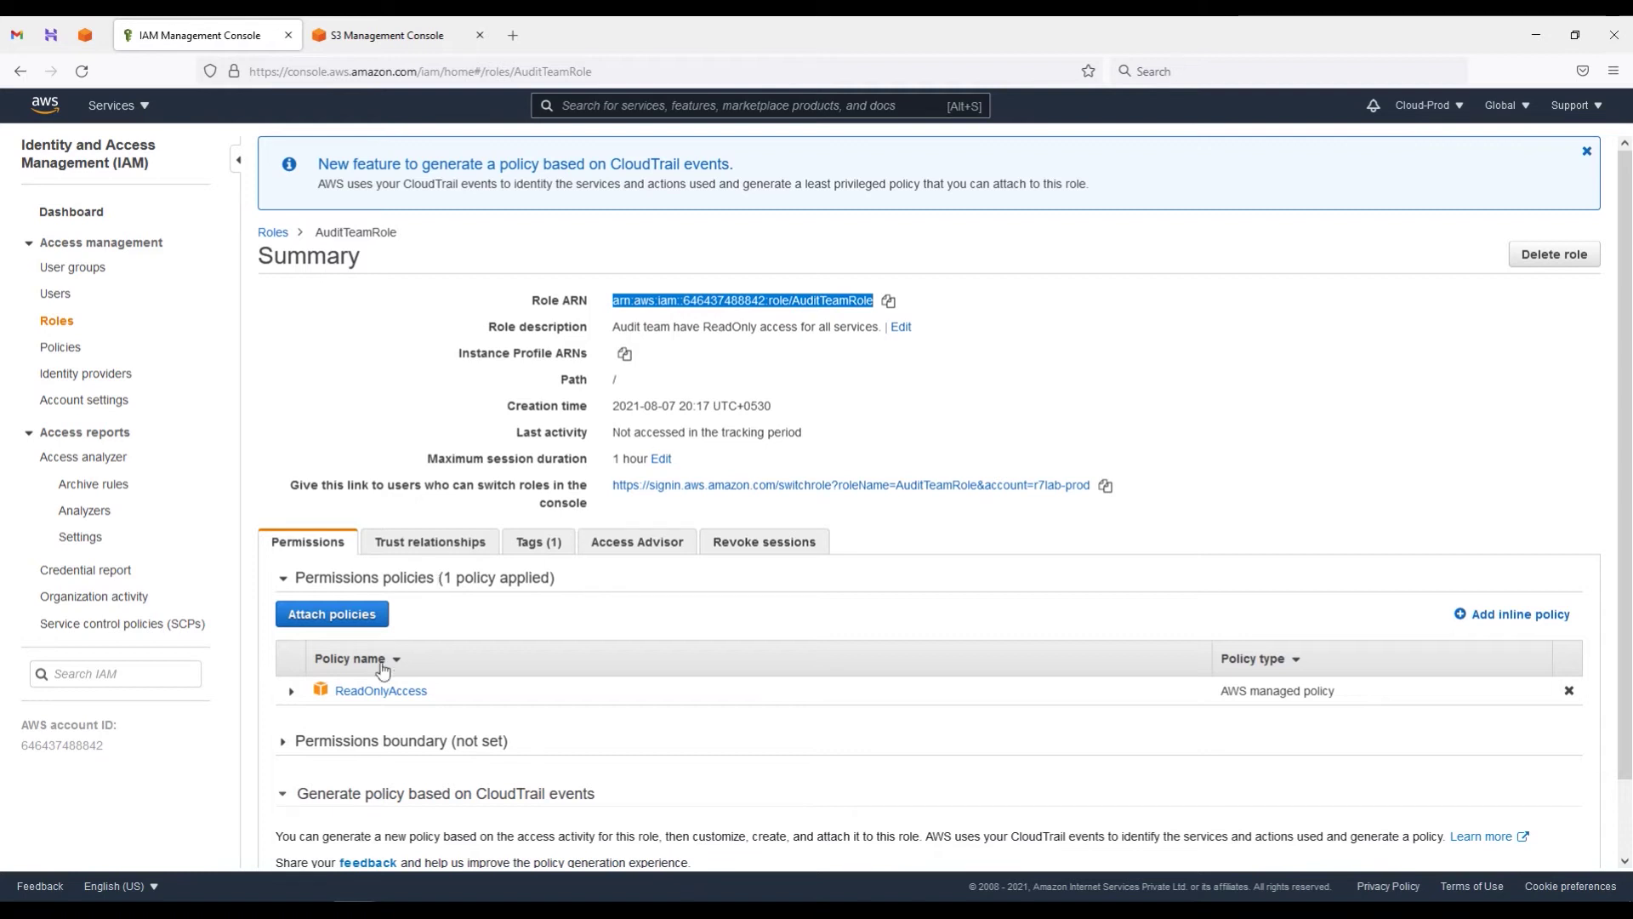
{"action": "left_click", "coordinate": [441, 548]}
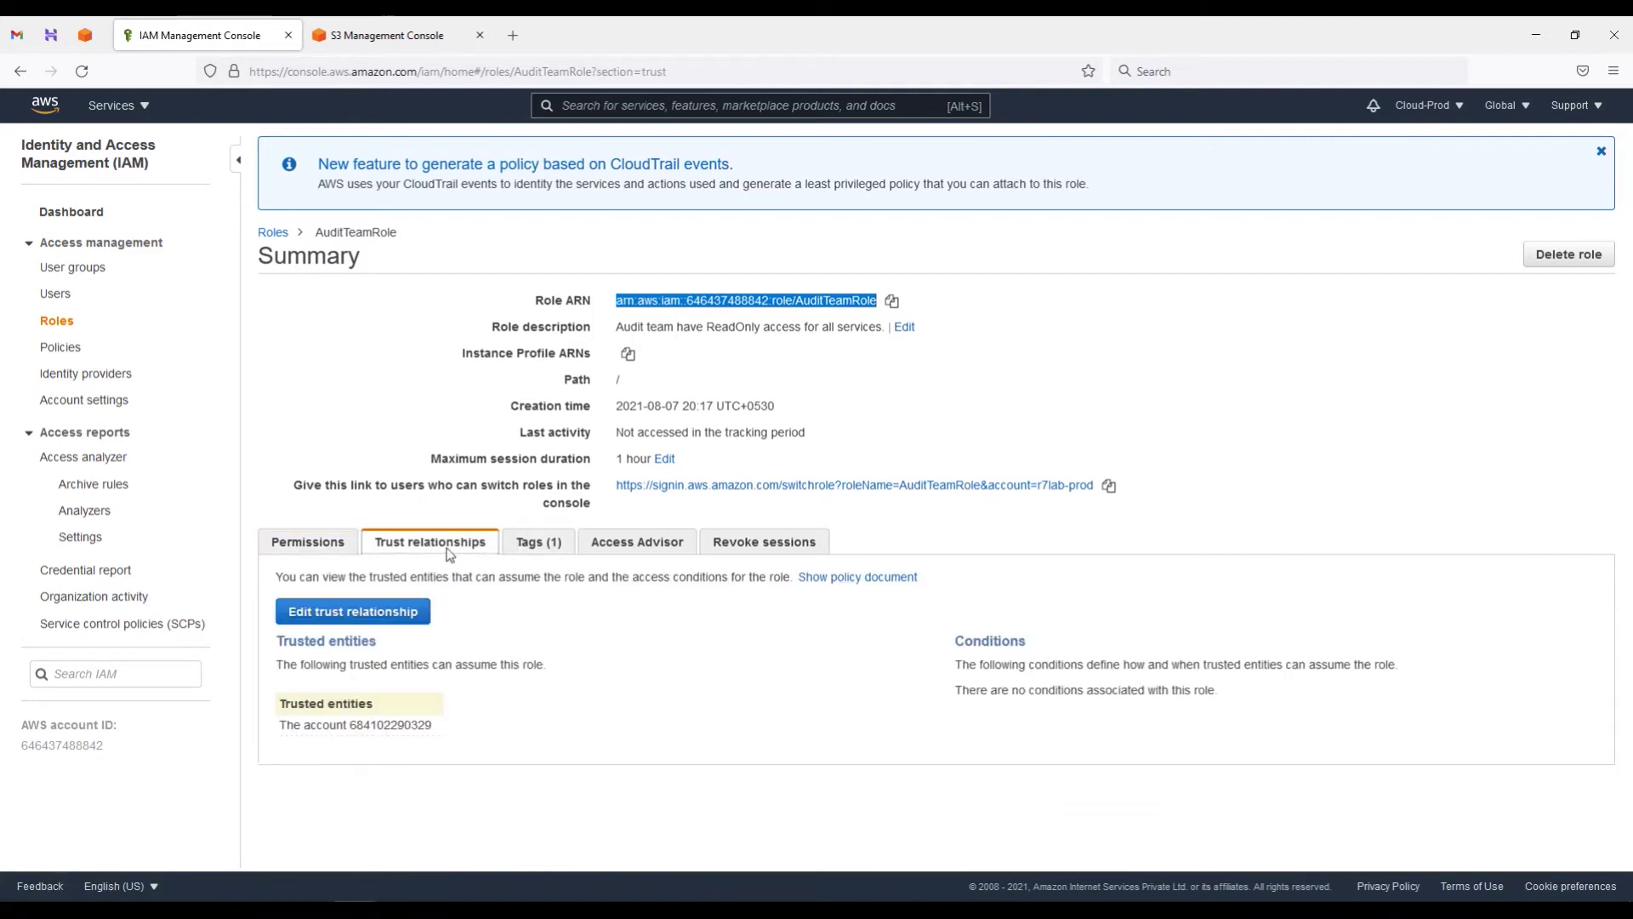
{"action": "left_click_drag", "start_coordinate": [351, 726], "coordinate": [431, 726]}
Step: Inspect the trust policy's AWS principal ARN, cancel without changes, and go back to Roles
{"action": "left_click", "coordinate": [373, 618]}
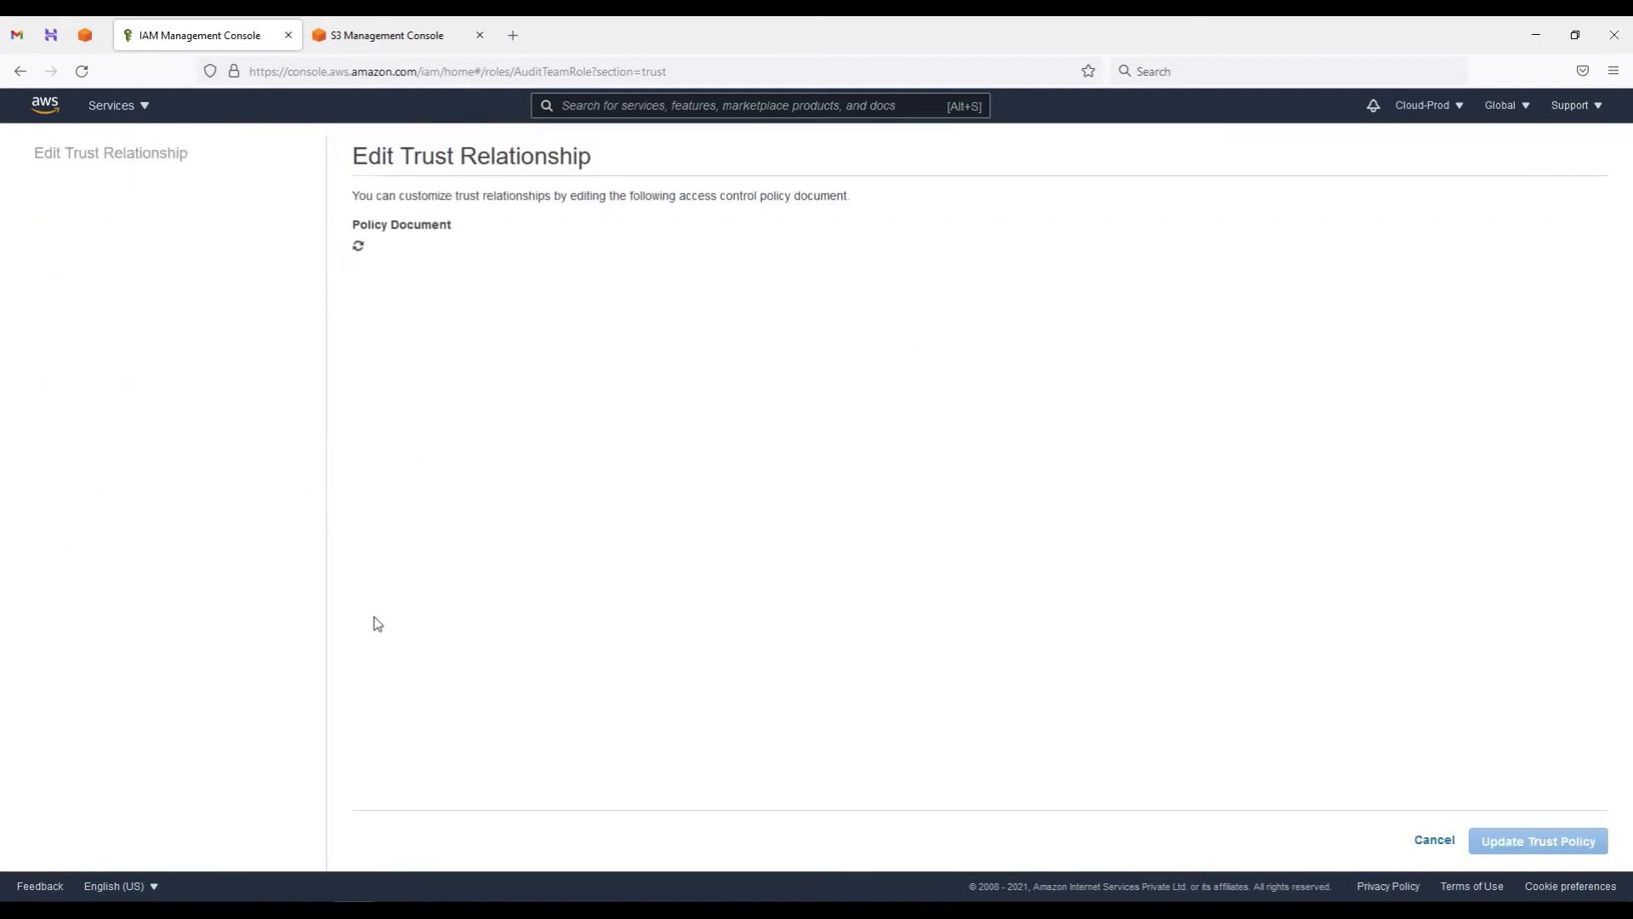
{"action": "left_click_drag", "start_coordinate": [521, 344], "coordinate": [758, 345]}
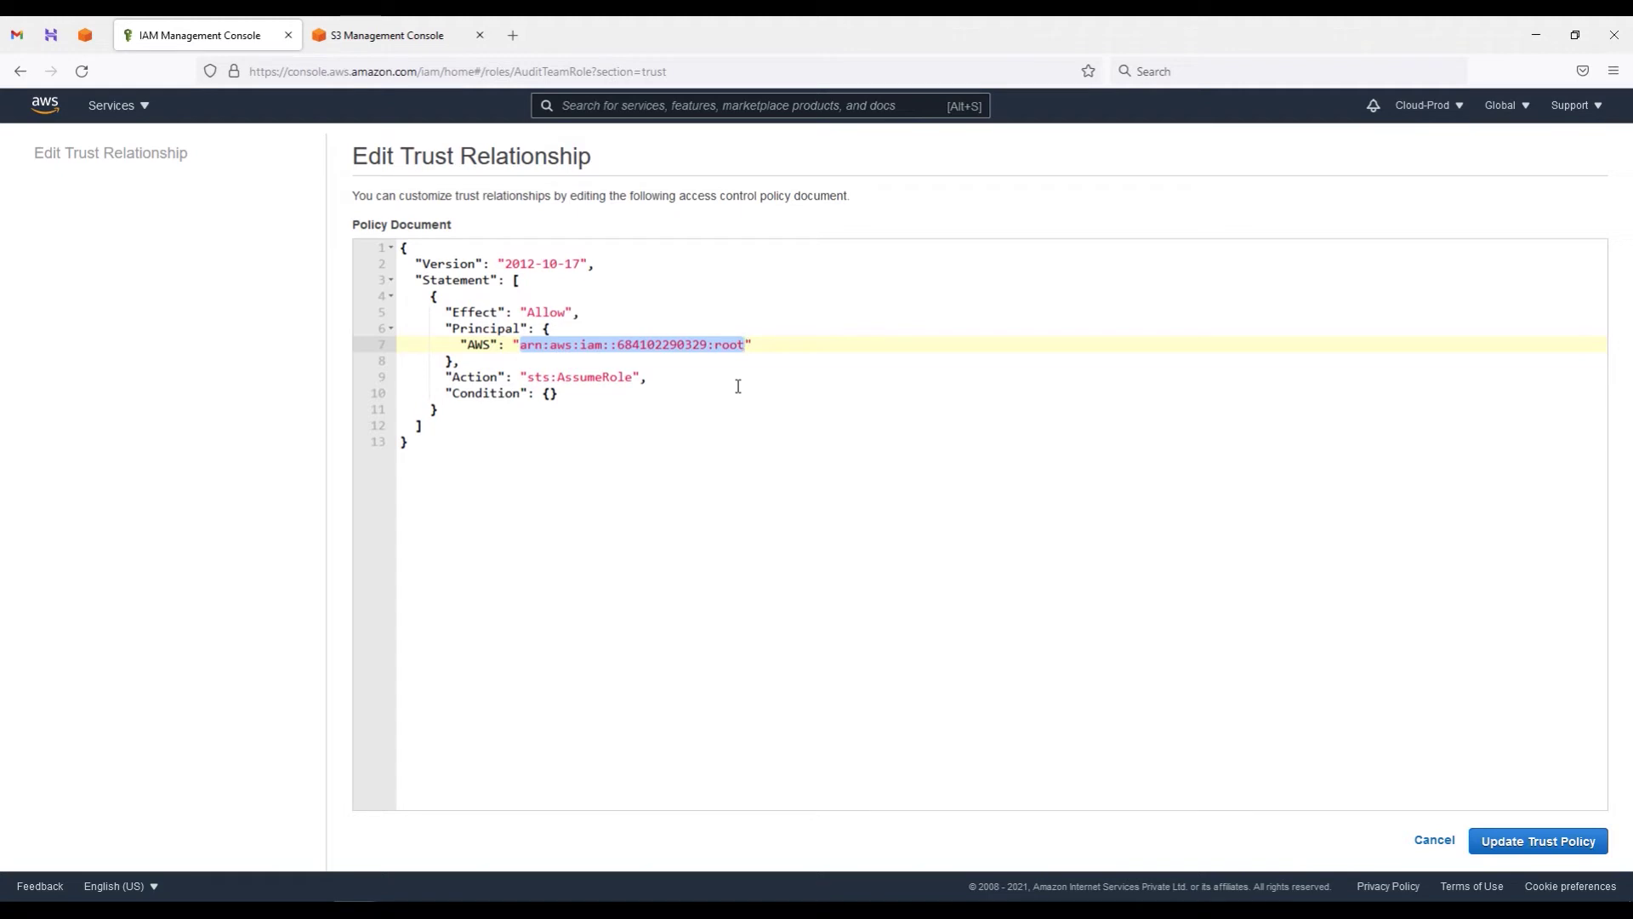
{"action": "left_click", "coordinate": [1437, 842]}
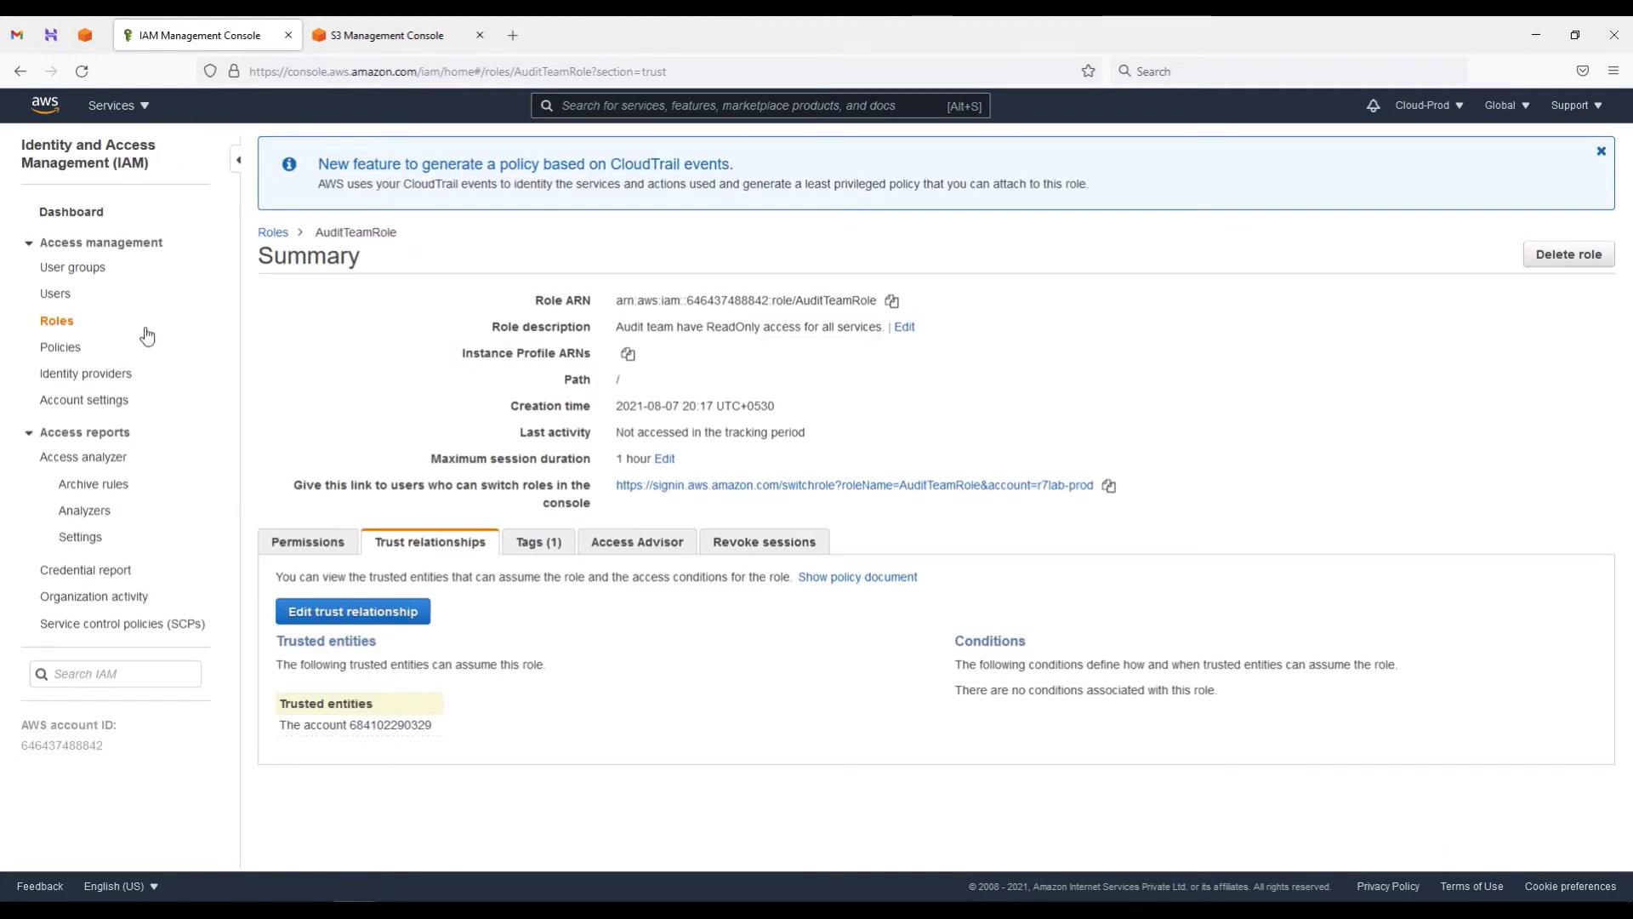
{"action": "left_click", "coordinate": [67, 330]}
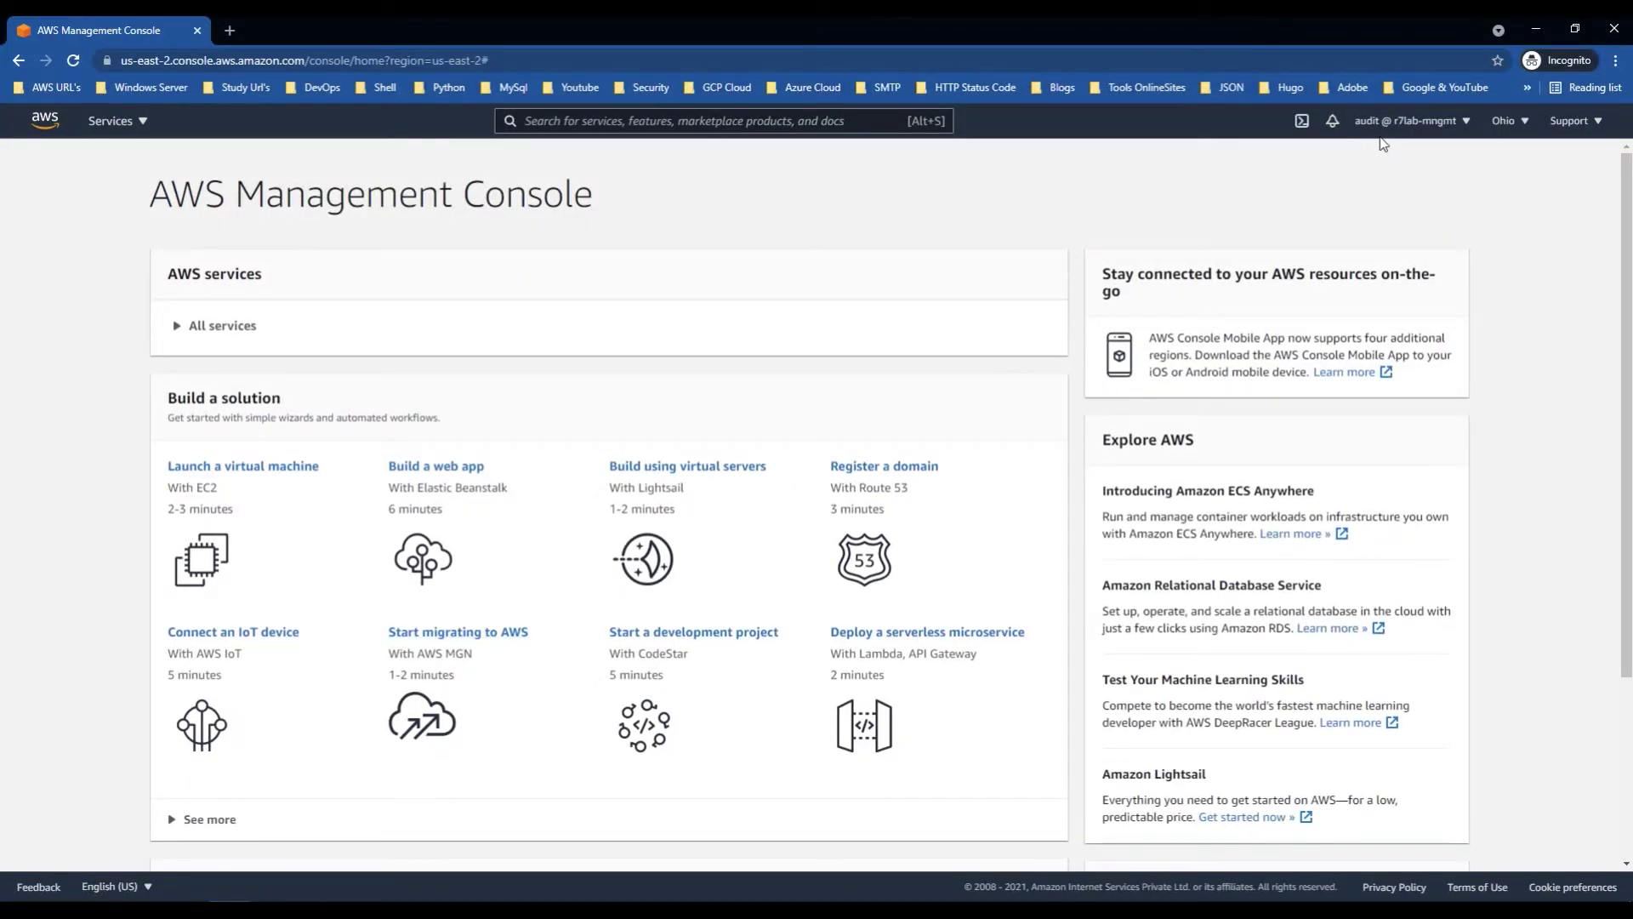
Step: Read the audit user's r7lab-mngmt account number from the account menu, then go to S3
{"action": "left_click", "coordinate": [1462, 132]}
{"action": "left_click", "coordinate": [1202, 207]}
{"action": "left_click", "coordinate": [1402, 128]}
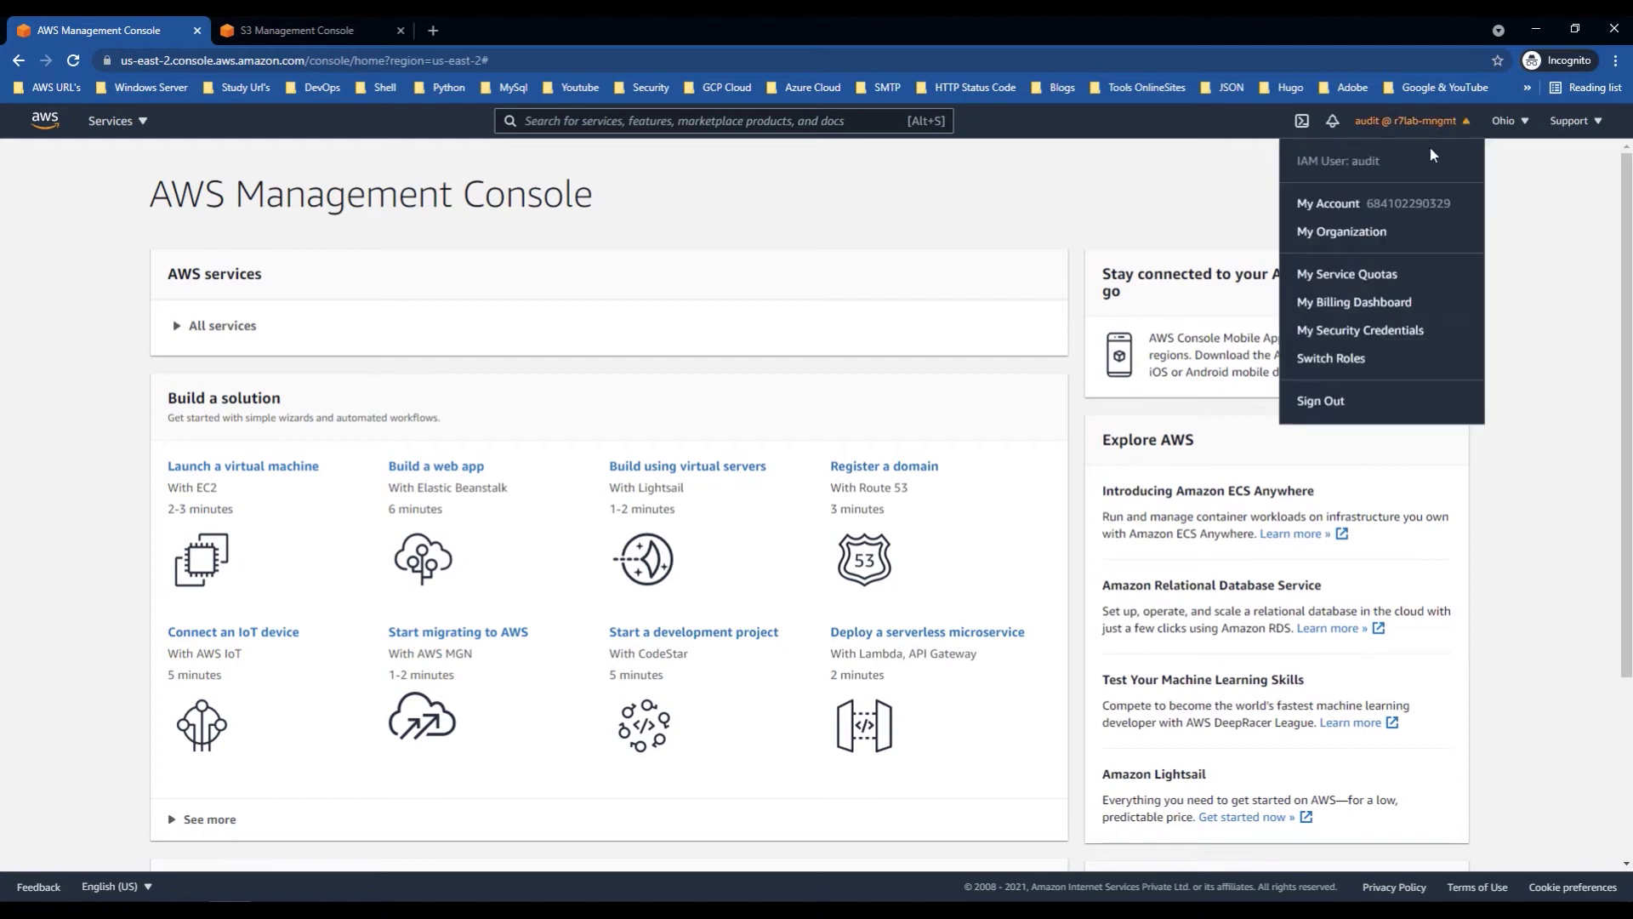
{"action": "double_click", "coordinate": [1383, 204]}
{"action": "left_click", "coordinate": [1268, 175]}
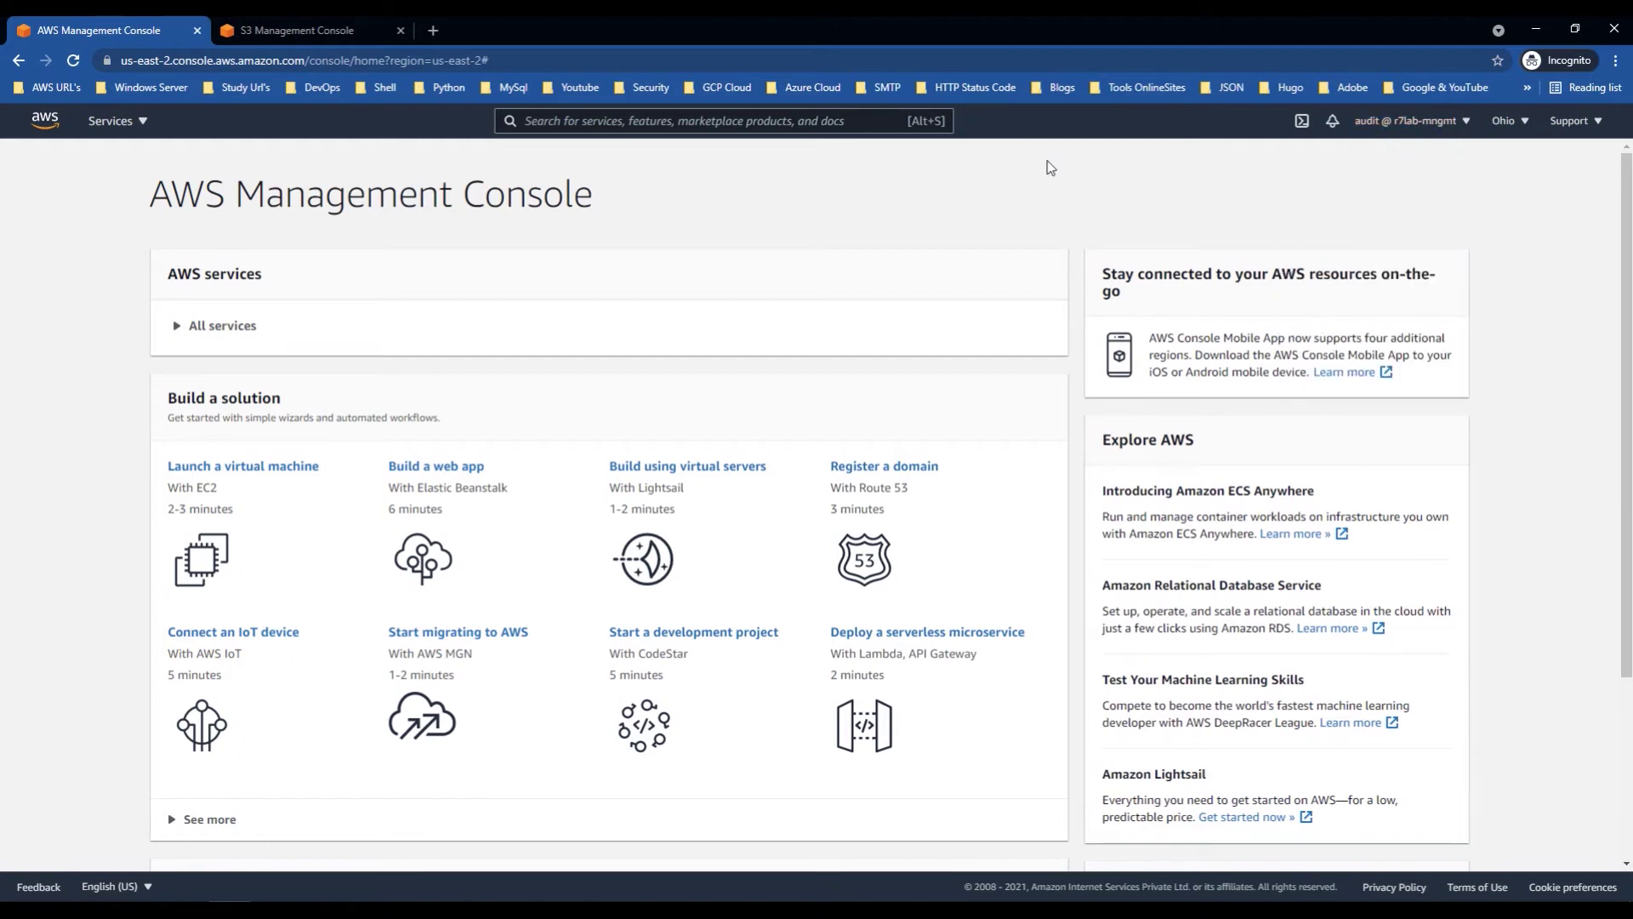
{"action": "left_click", "coordinate": [296, 32]}
Step: Reload the S3 bucket list and open EC2 in a new browser tab
{"action": "left_click", "coordinate": [1122, 431]}
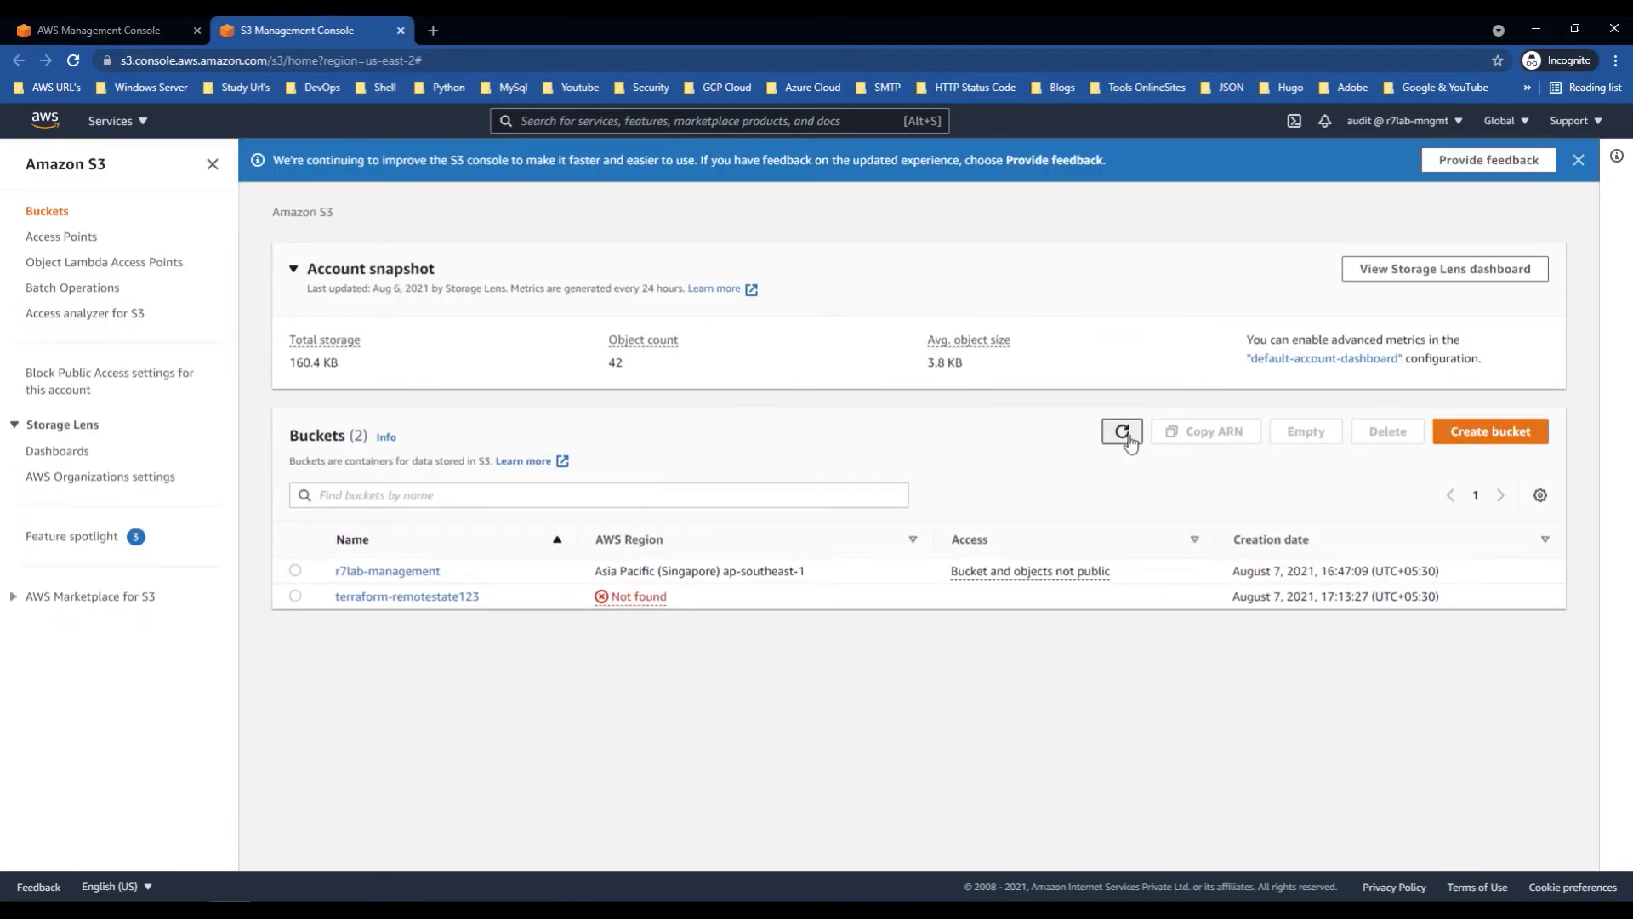
{"action": "left_click", "coordinate": [118, 119]}
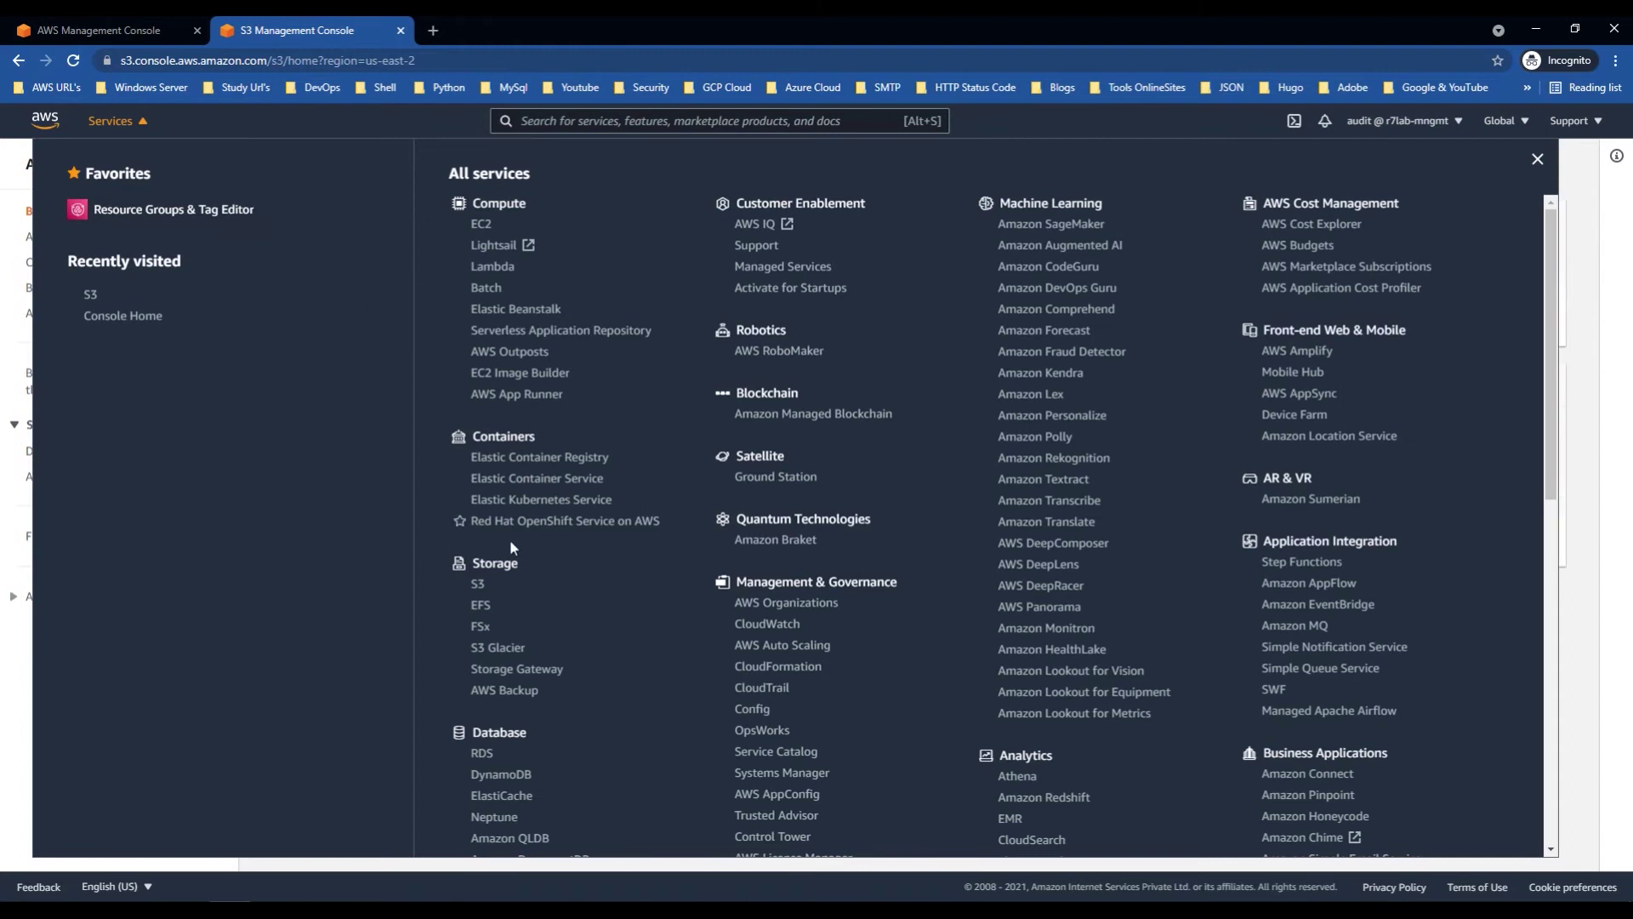
{"action": "right_click", "coordinate": [478, 224]}
{"action": "left_click", "coordinate": [523, 234]}
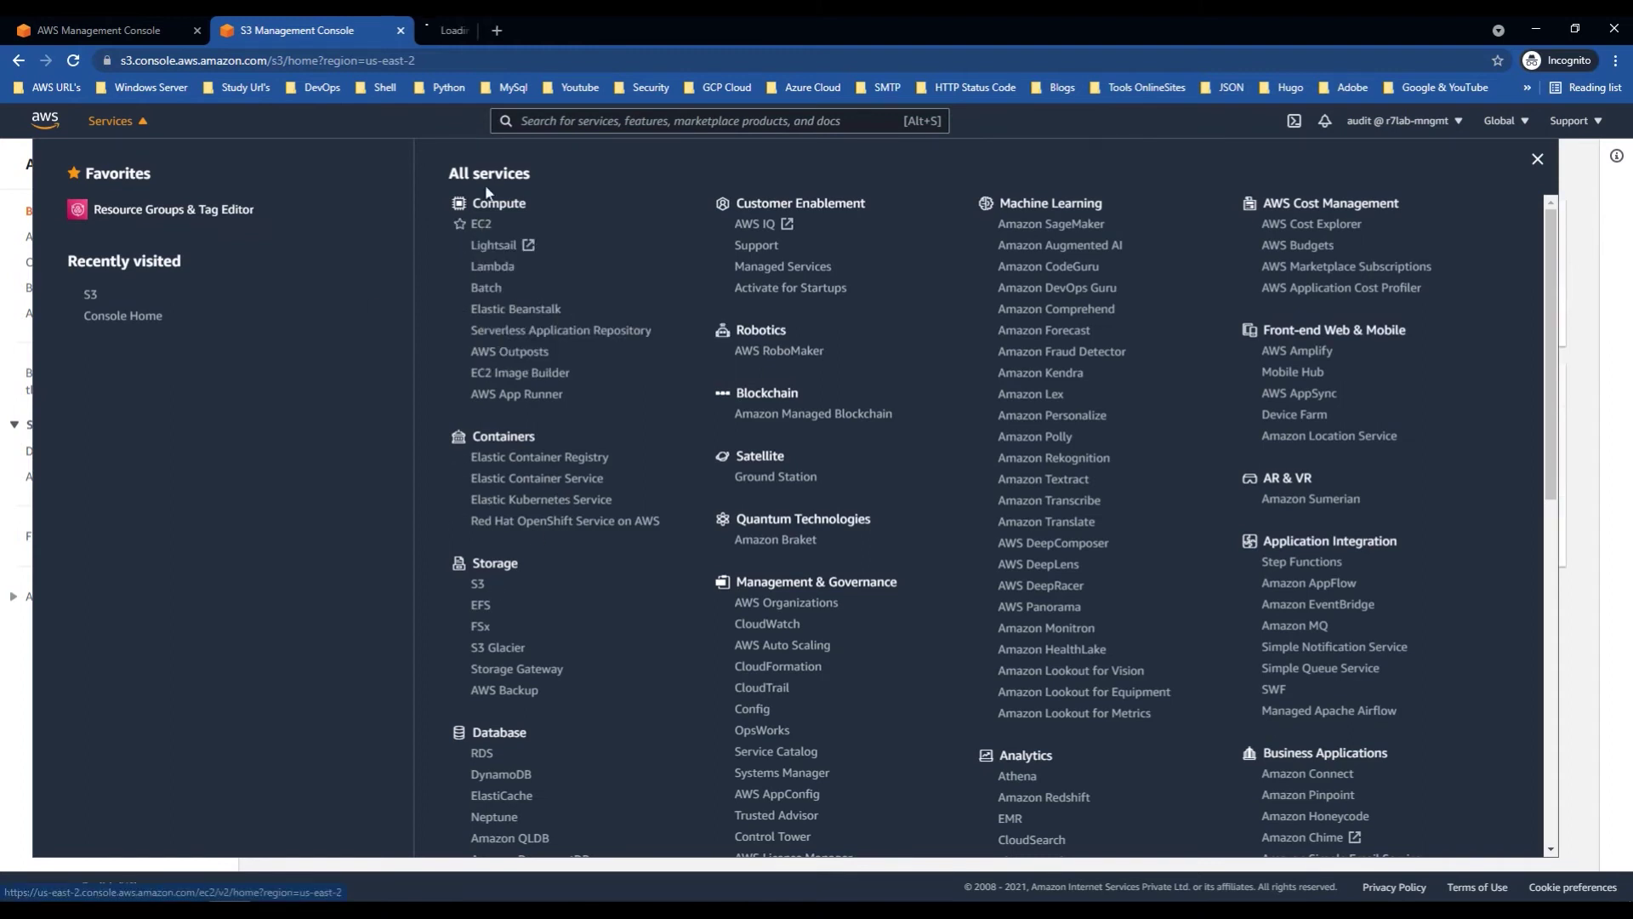
{"action": "left_click", "coordinate": [149, 128]}
{"action": "key", "text": "ctrl+Tab"}
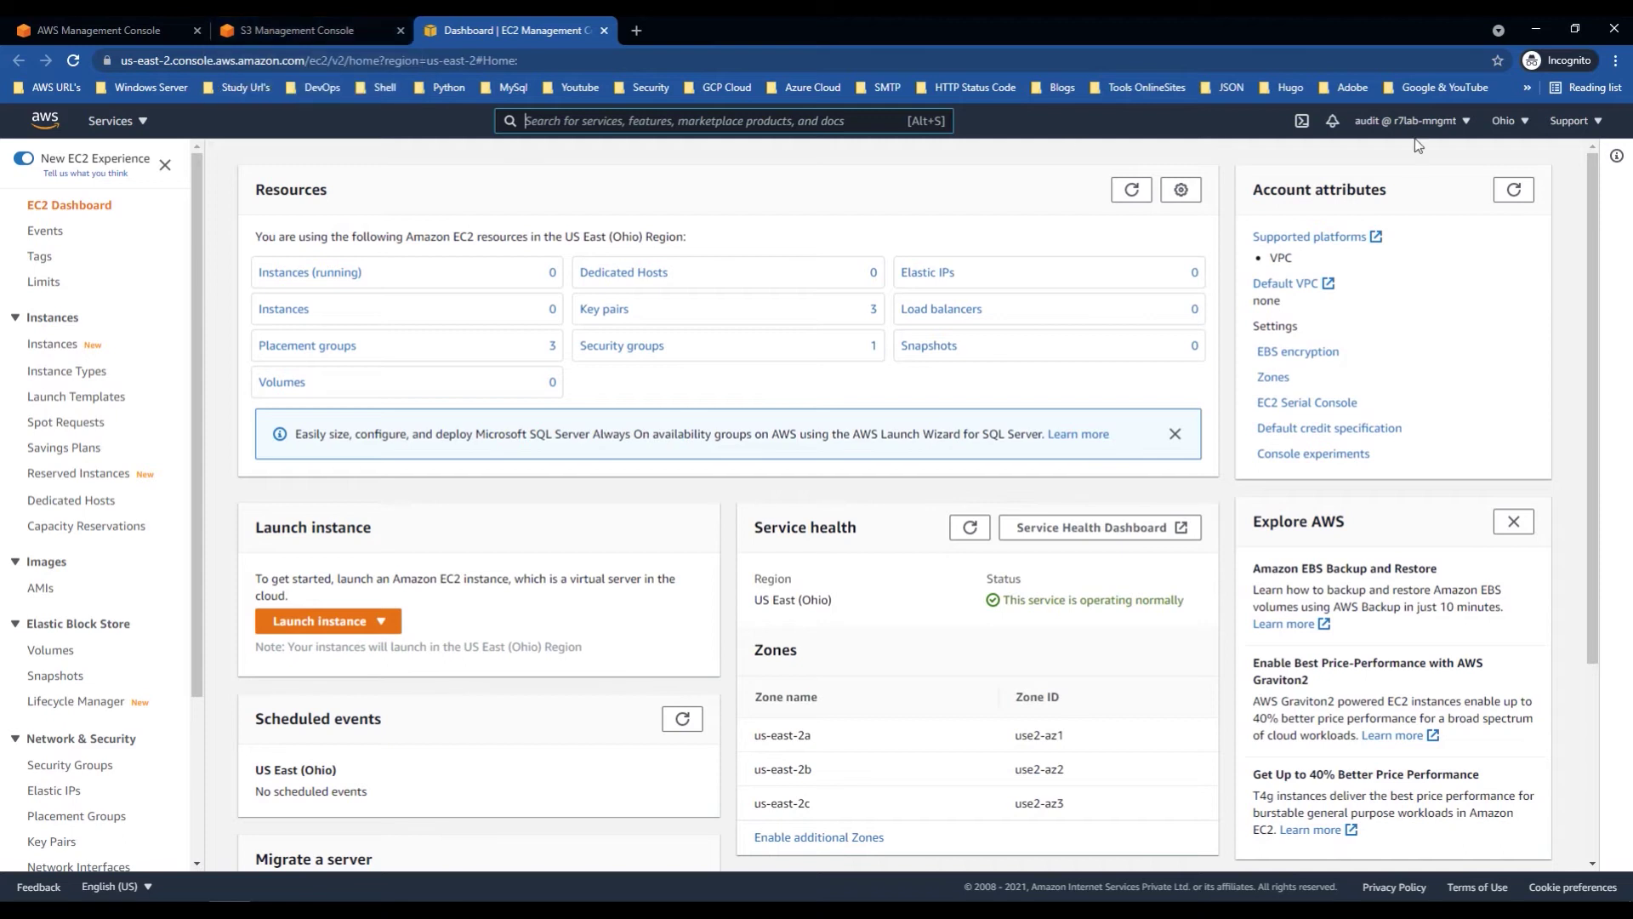
Step: Bring up the empty Switch Role form from the account menu
{"action": "left_click", "coordinate": [1465, 123]}
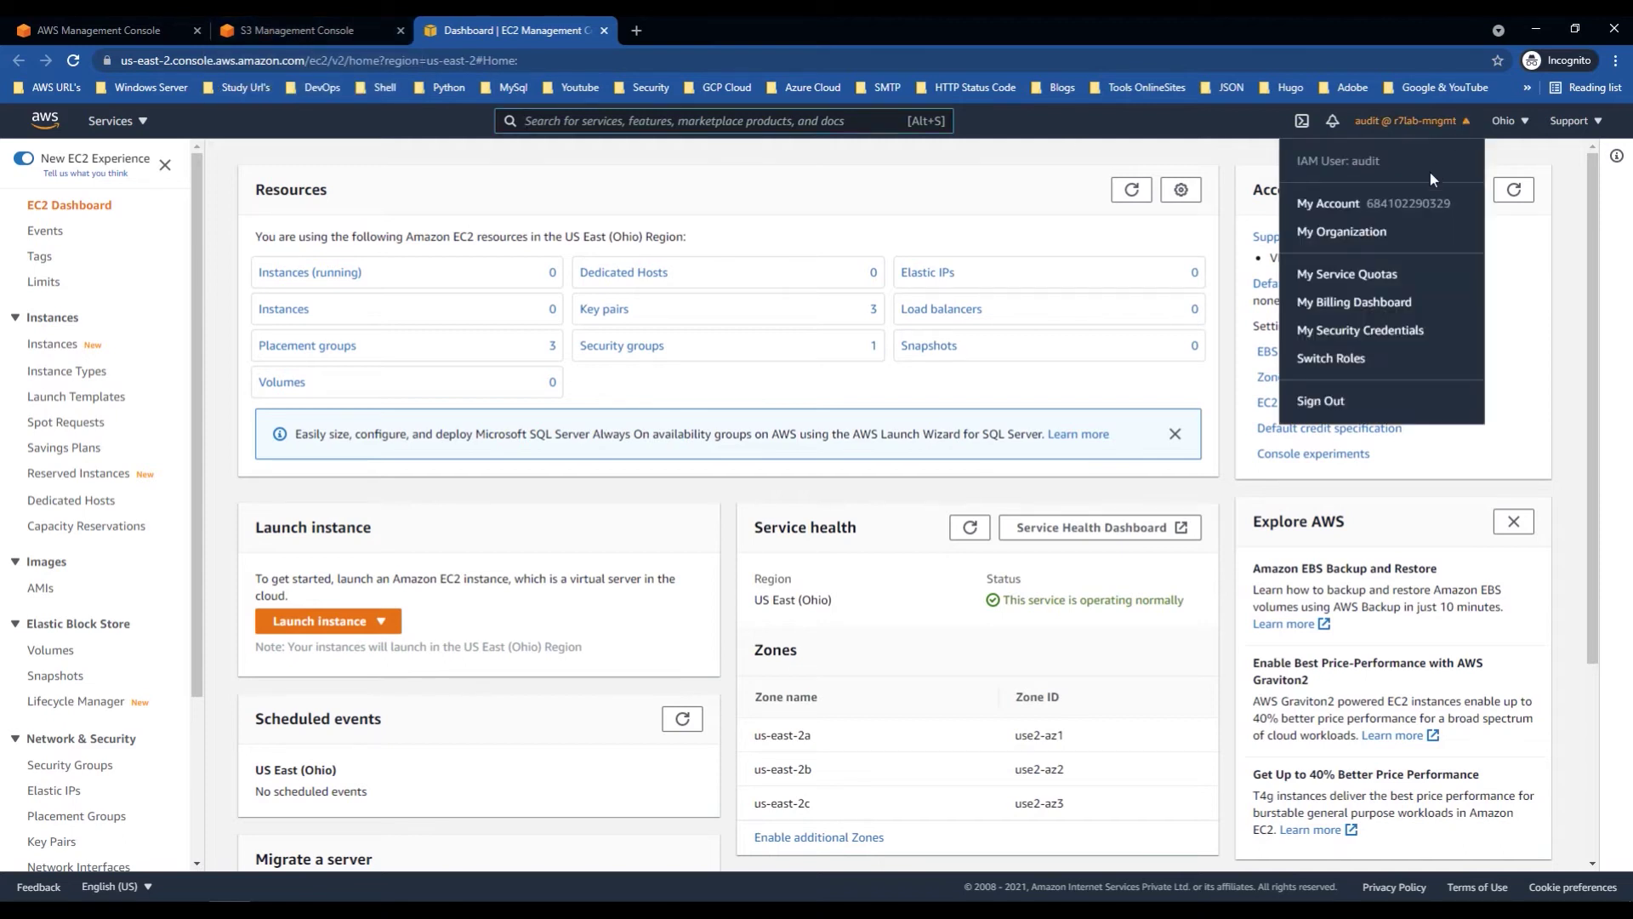
{"action": "left_click", "coordinate": [1331, 358]}
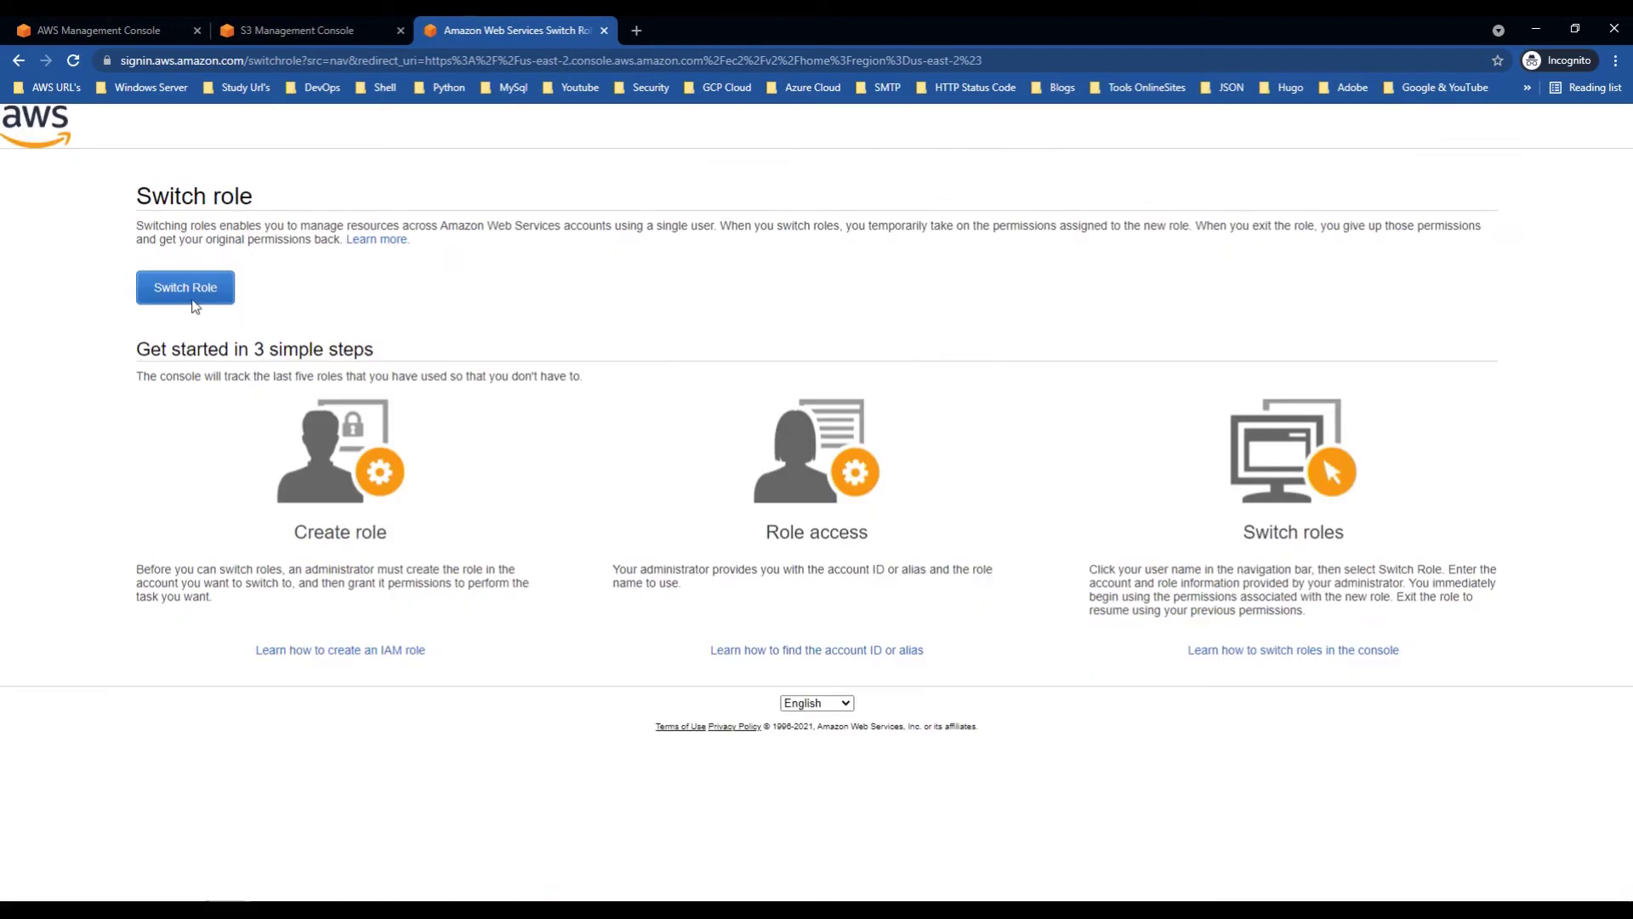
{"action": "left_click", "coordinate": [193, 297]}
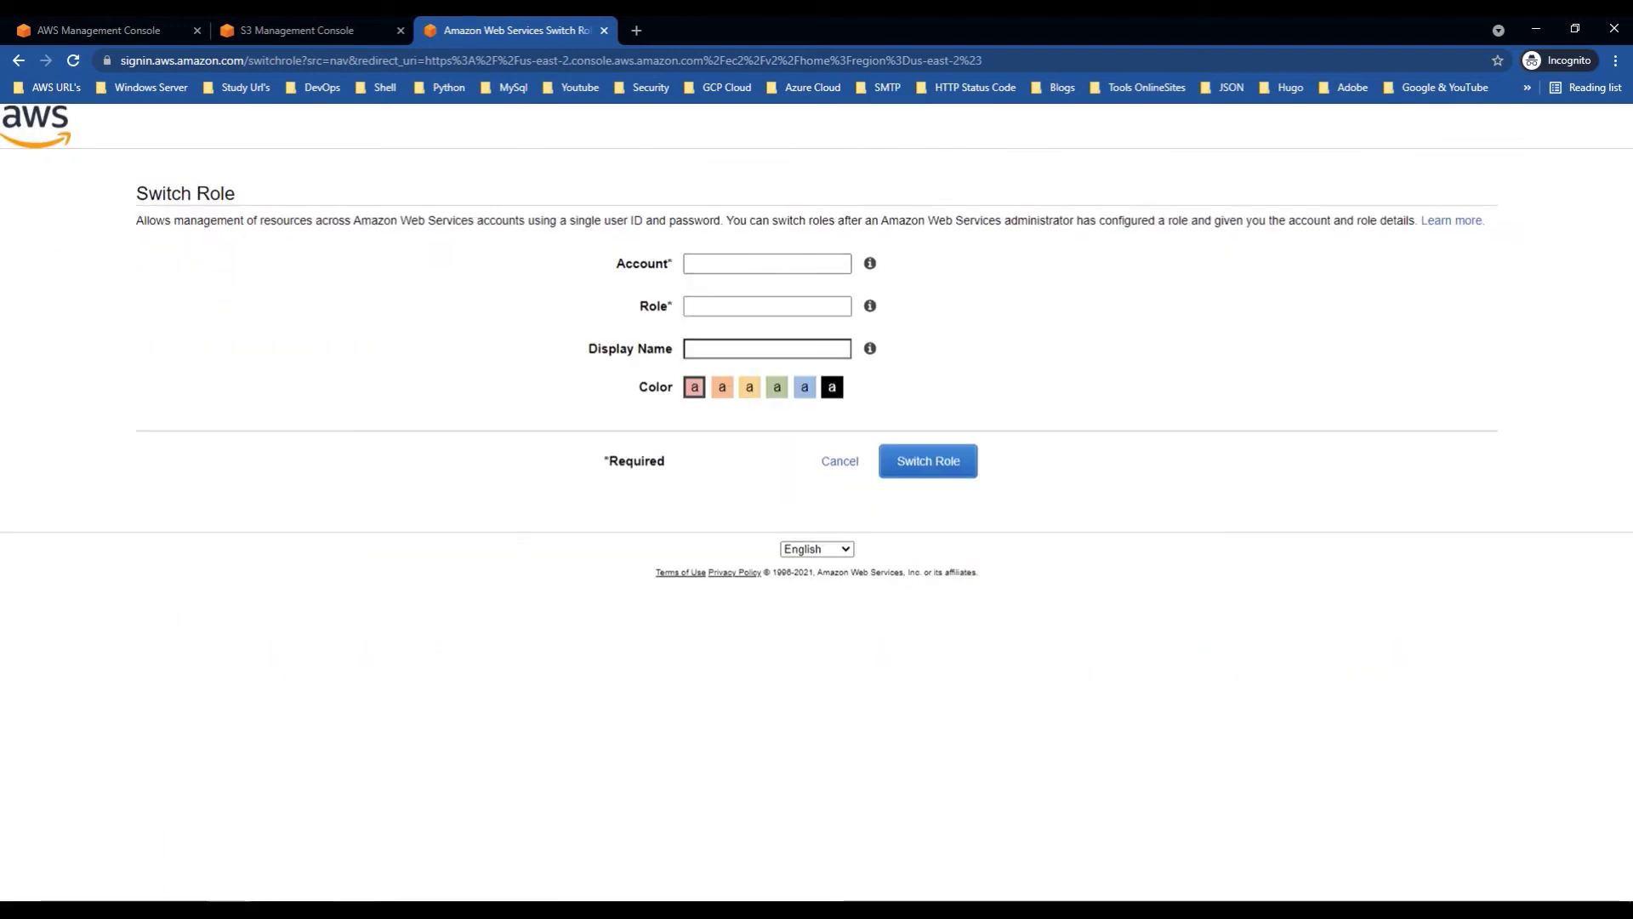
Step: View AuditTeamRole's ARN in the prod Roles list, then return to the Switch Role window
{"action": "left_click", "coordinate": [313, 869]}
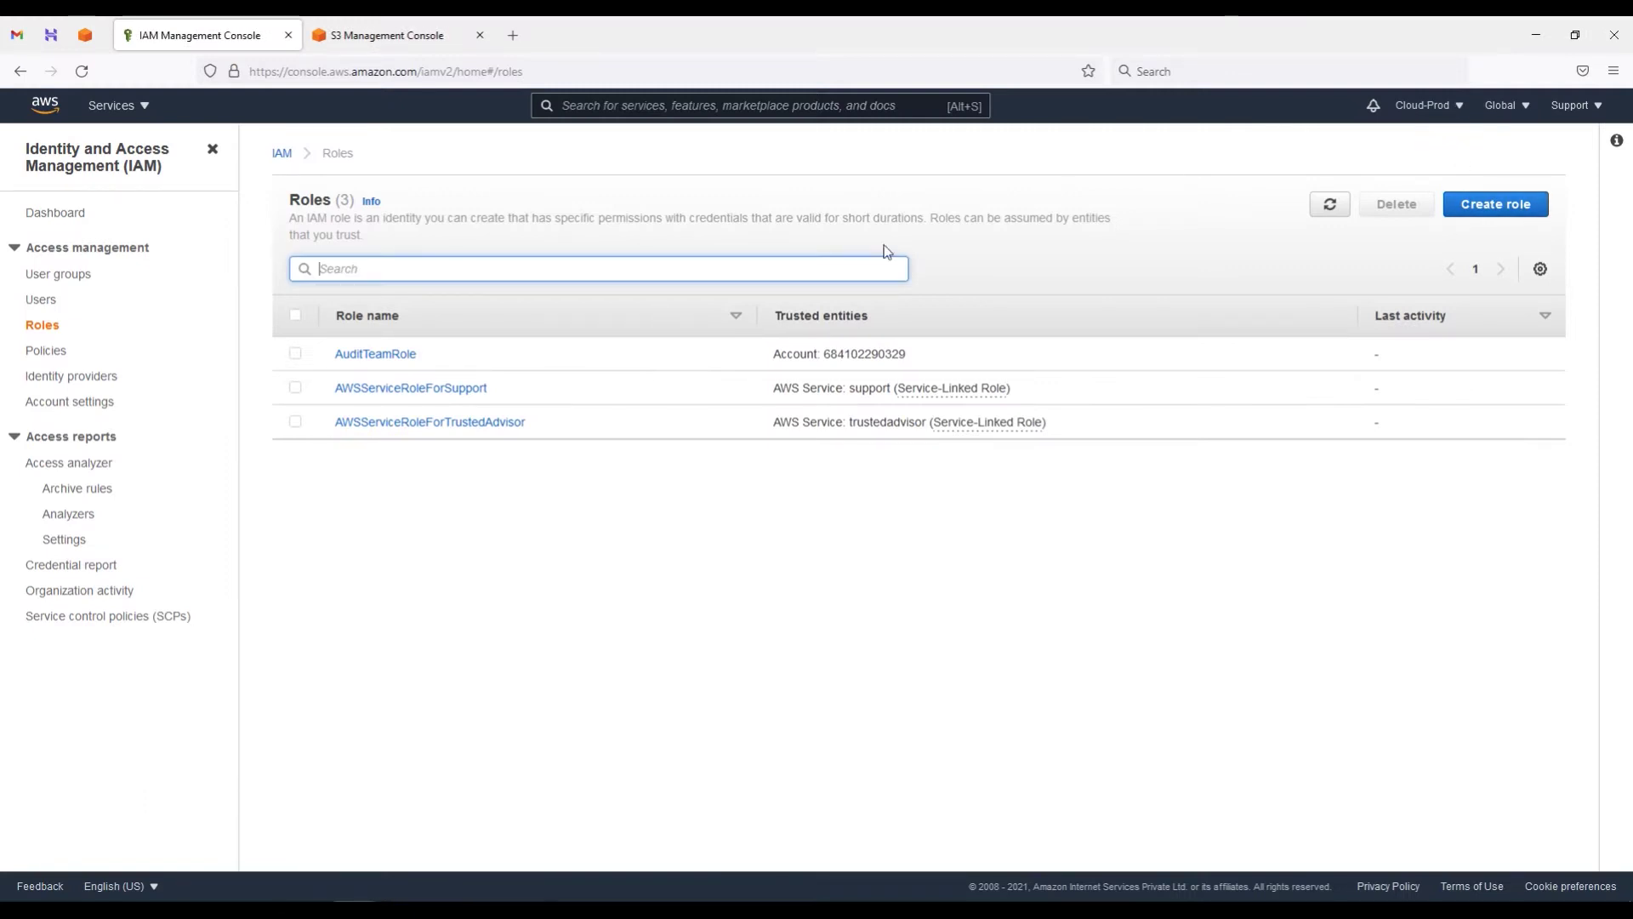
{"action": "left_click", "coordinate": [353, 356]}
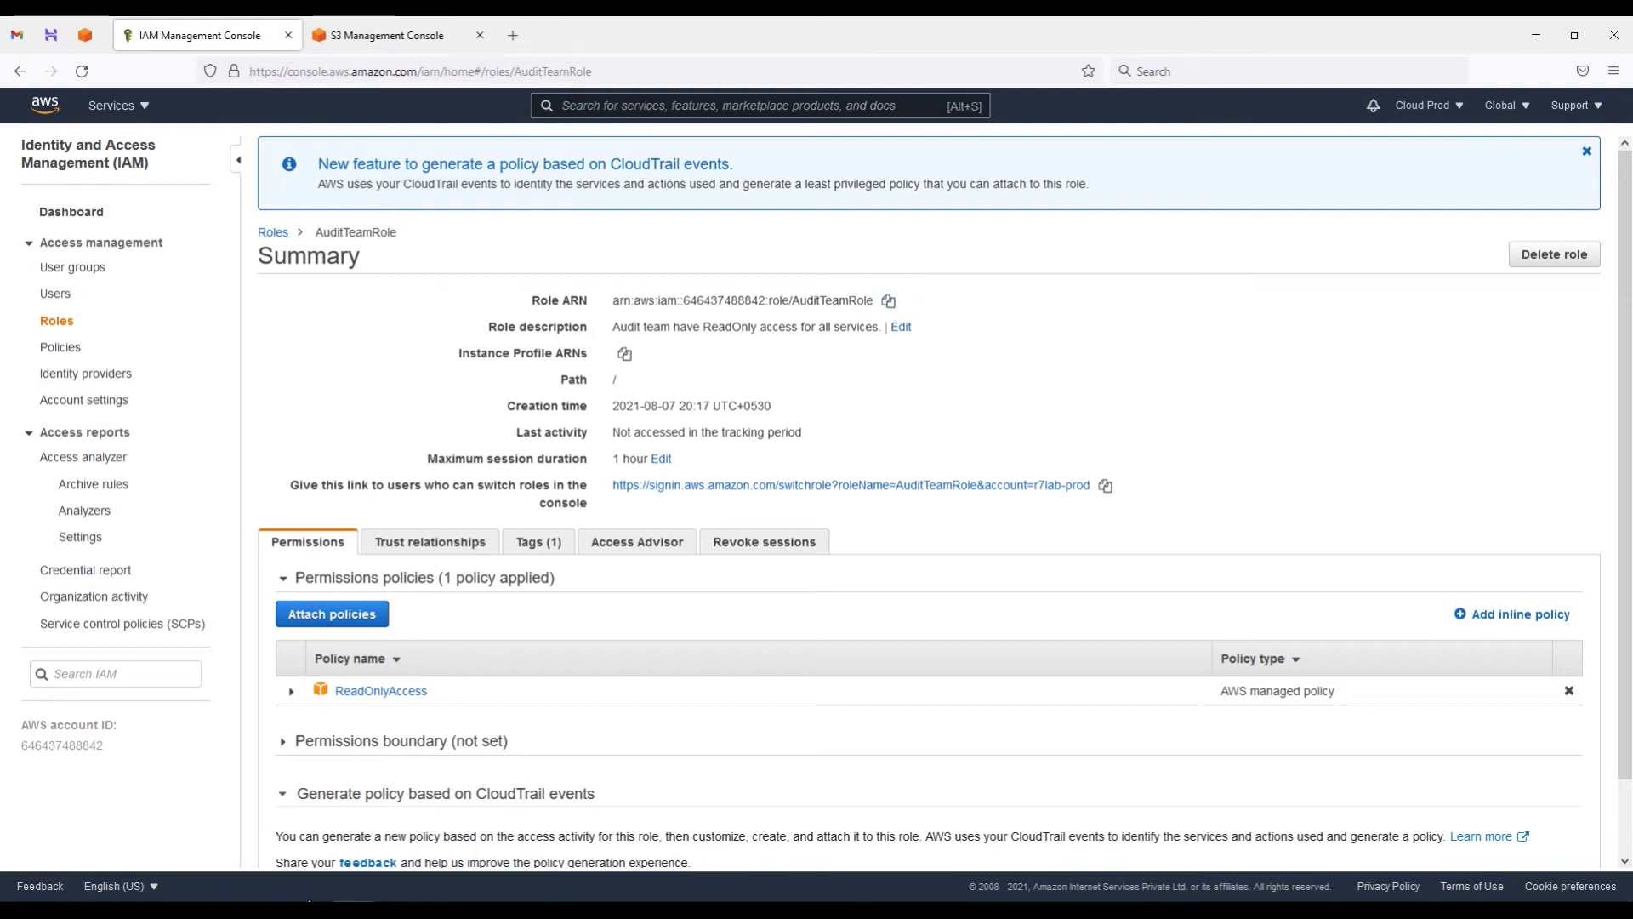
{"action": "mouse_move", "coordinate": [277, 910]}
{"action": "left_click", "coordinate": [277, 833]}
Step: Paste the role ARN into a new tab's address bar, then delete it again
{"action": "left_click", "coordinate": [638, 26]}
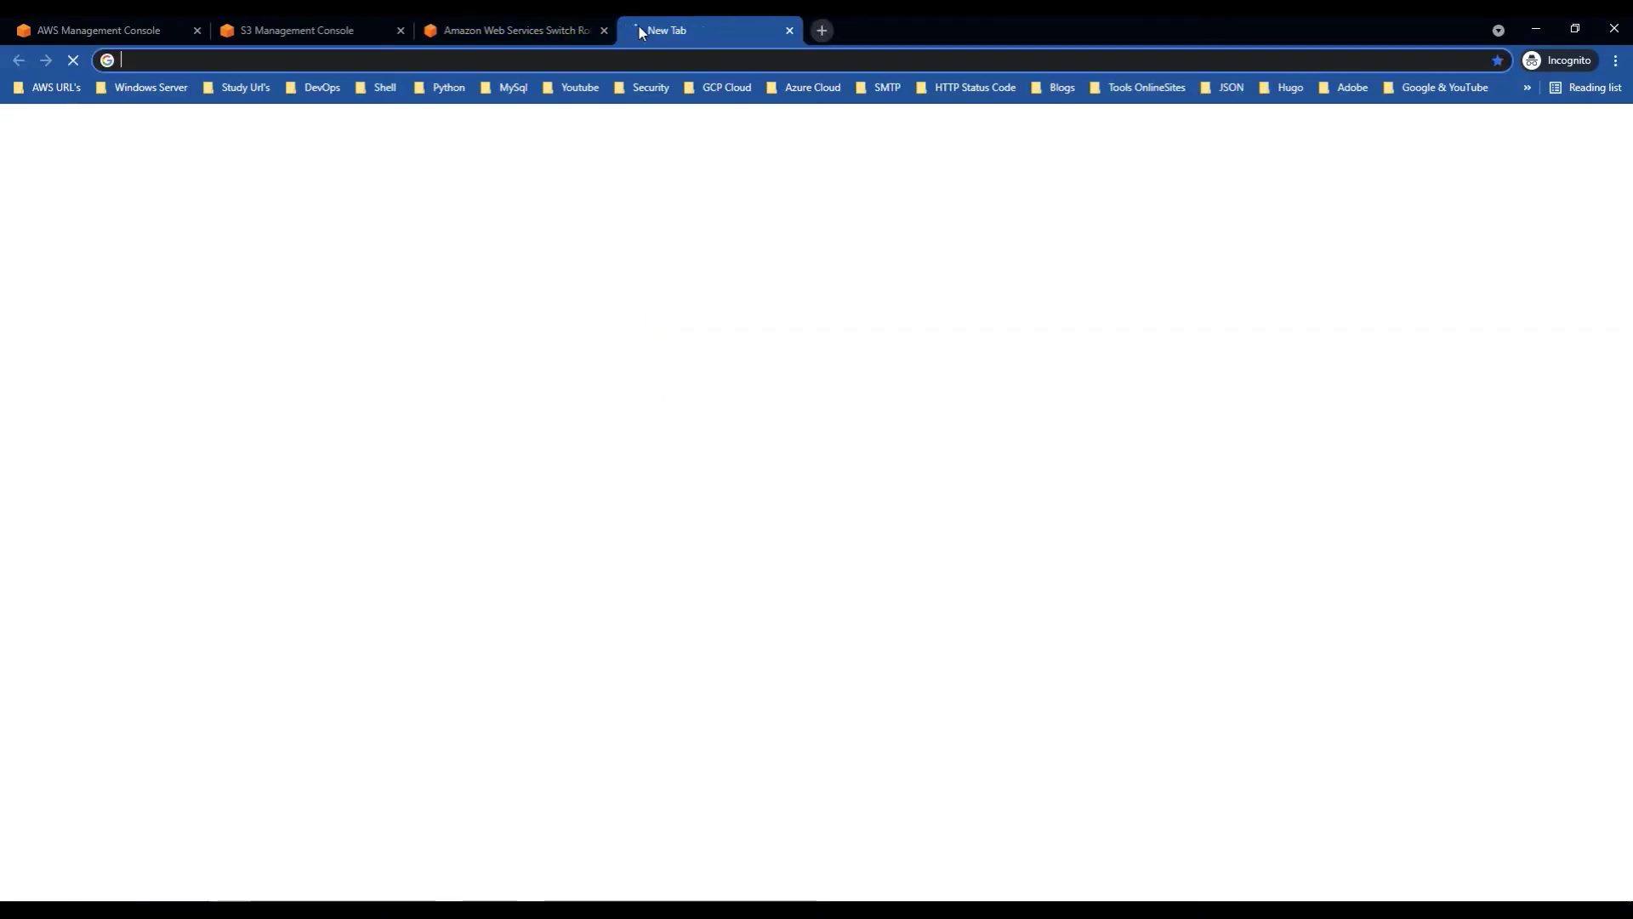
{"action": "key", "text": "ctrl+v"}
{"action": "left_click_drag", "start_coordinate": [450, 66], "coordinate": [117, 68]}
{"action": "key", "text": "ctrl+c"}
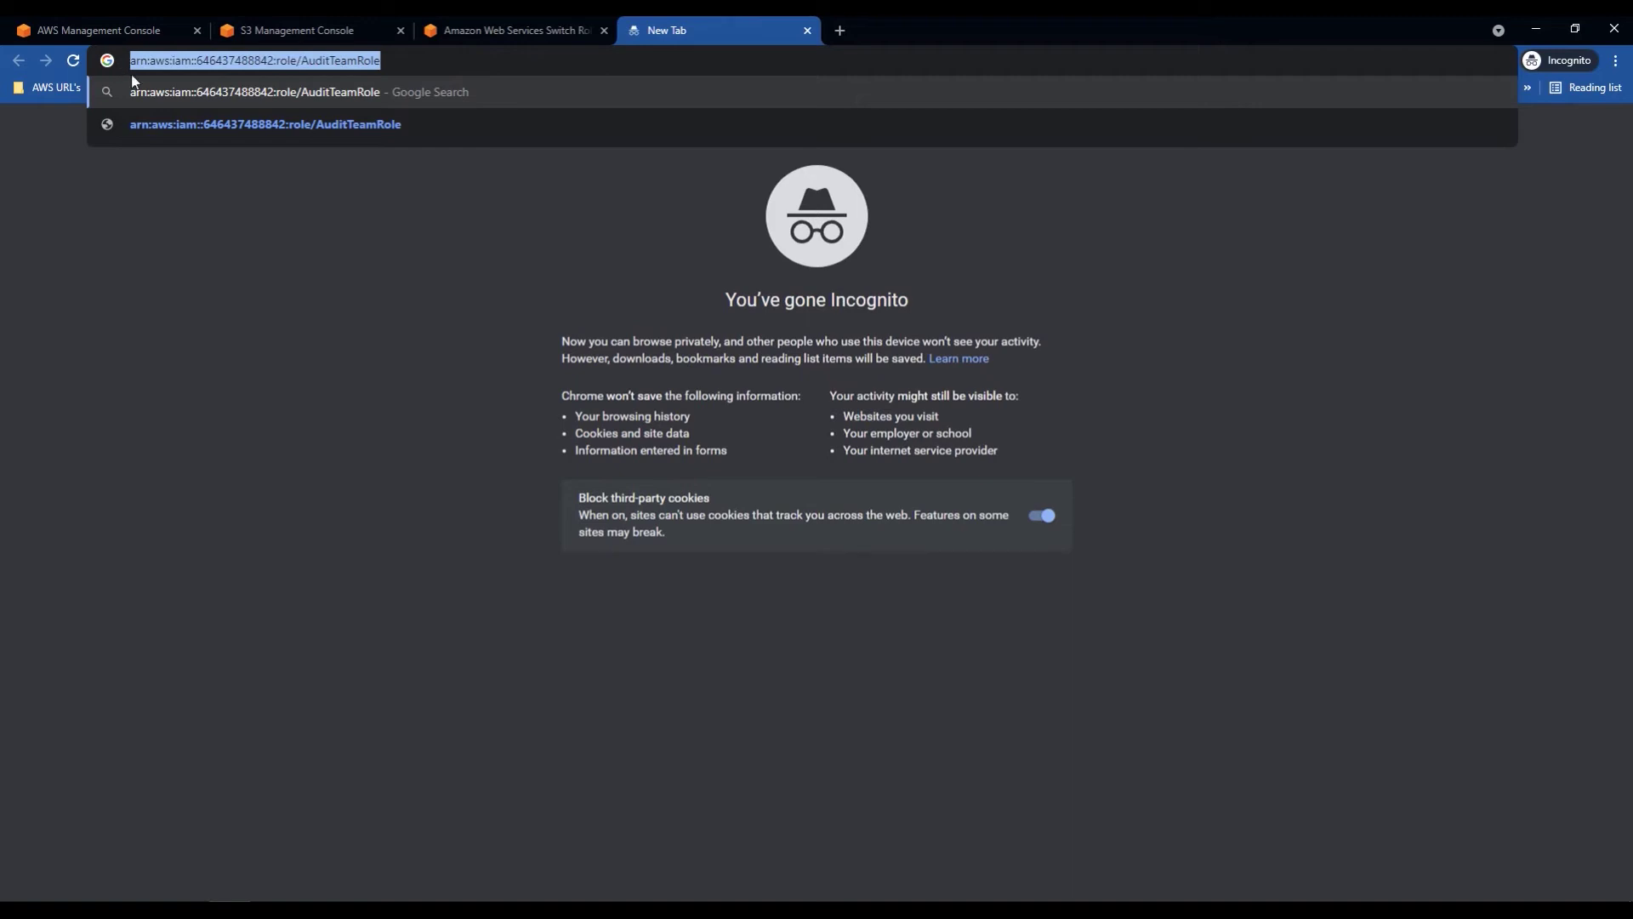
{"action": "key", "text": "BackSpace"}
Step: Paste the AuditTeamRole ARN into Notepad below the account IDs and copy its account ID
{"action": "mouse_move", "coordinate": [451, 904]}
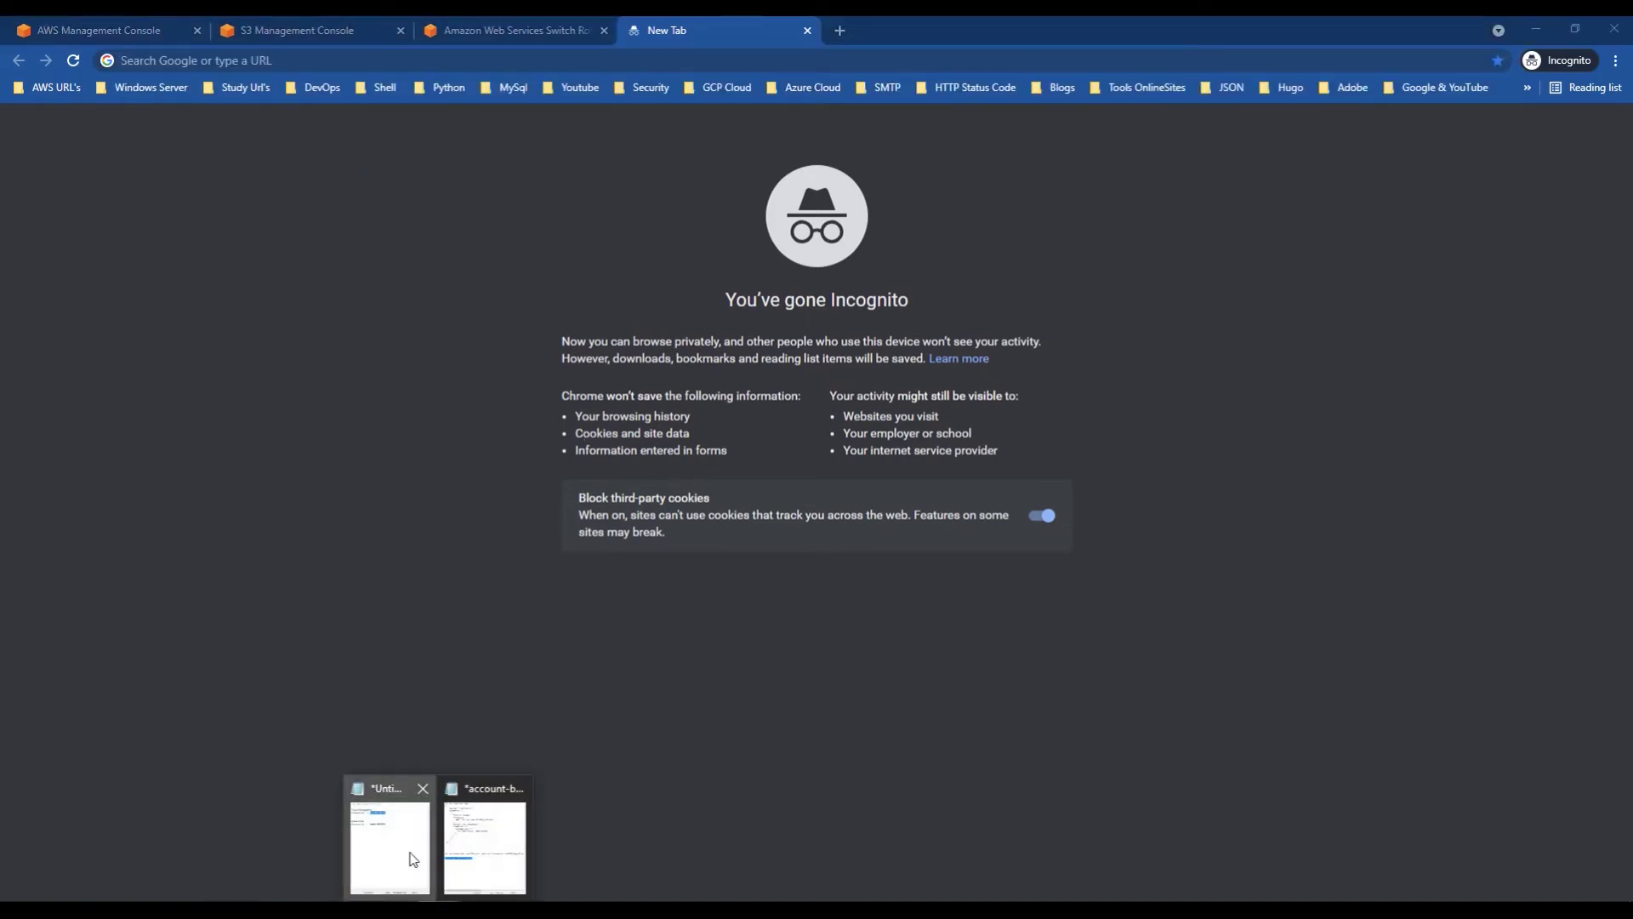
{"action": "left_click", "coordinate": [485, 830]}
{"action": "left_click", "coordinate": [1446, 477]}
{"action": "key", "text": "Return"}
{"action": "key", "text": "Return"}
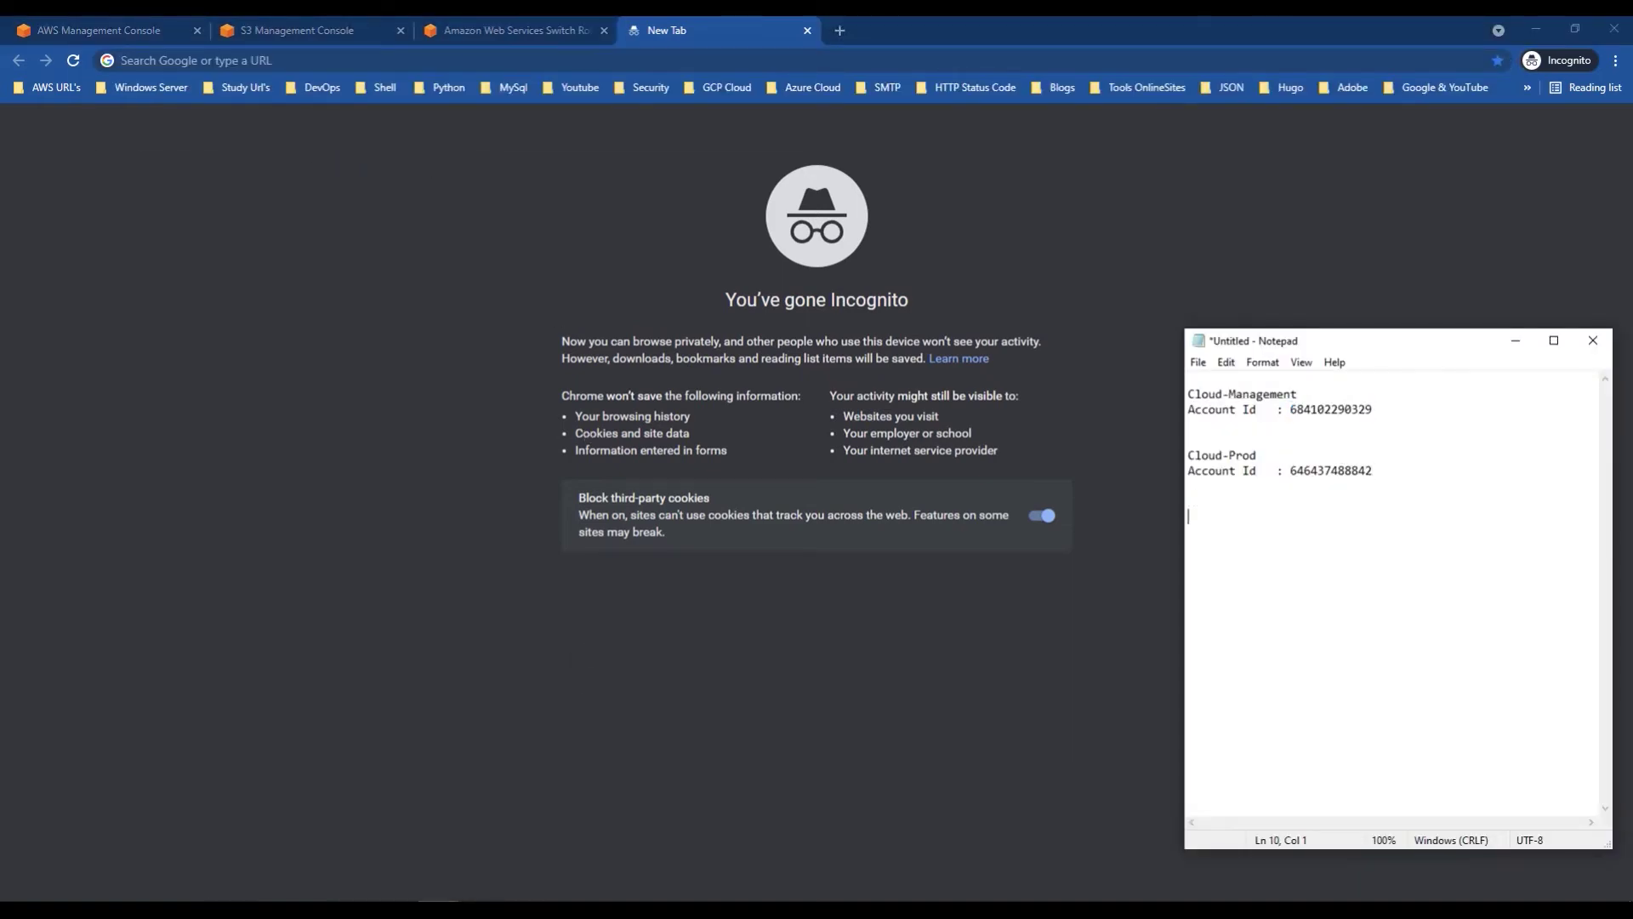
{"action": "key", "text": "ctrl+v"}
{"action": "left_click_drag", "start_coordinate": [1277, 516], "coordinate": [1342, 517]}
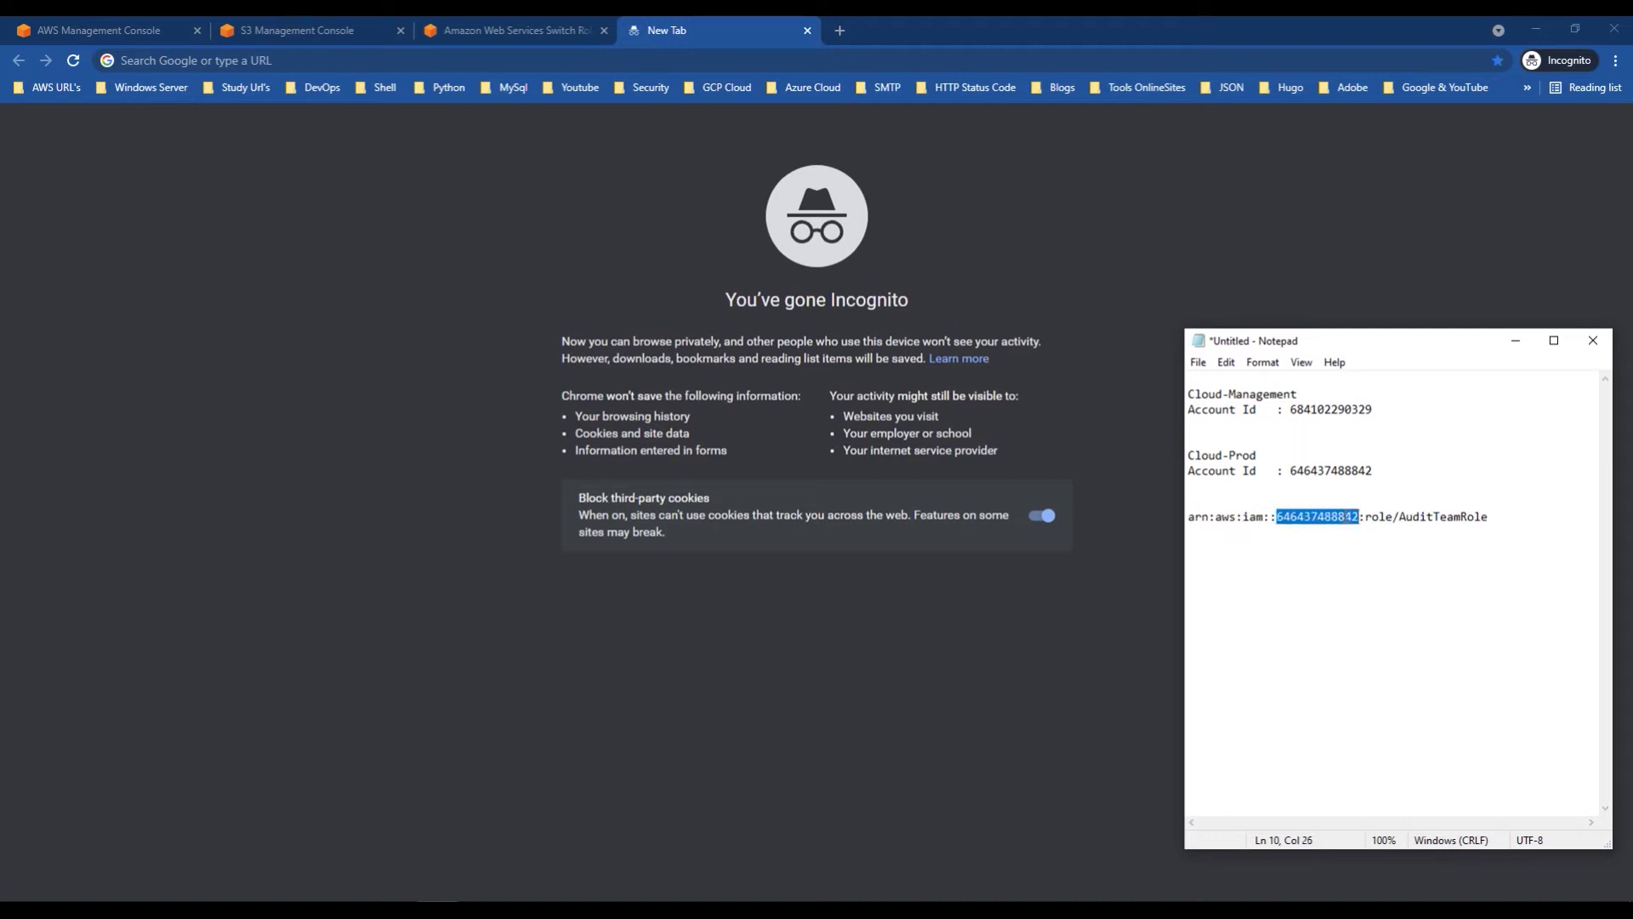
Step: Close the empty tab and paste the prod account ID into the Switch Role Account field
{"action": "left_click", "coordinate": [807, 30]}
{"action": "left_click", "coordinate": [705, 263]}
{"action": "key", "text": "ctrl+v"}
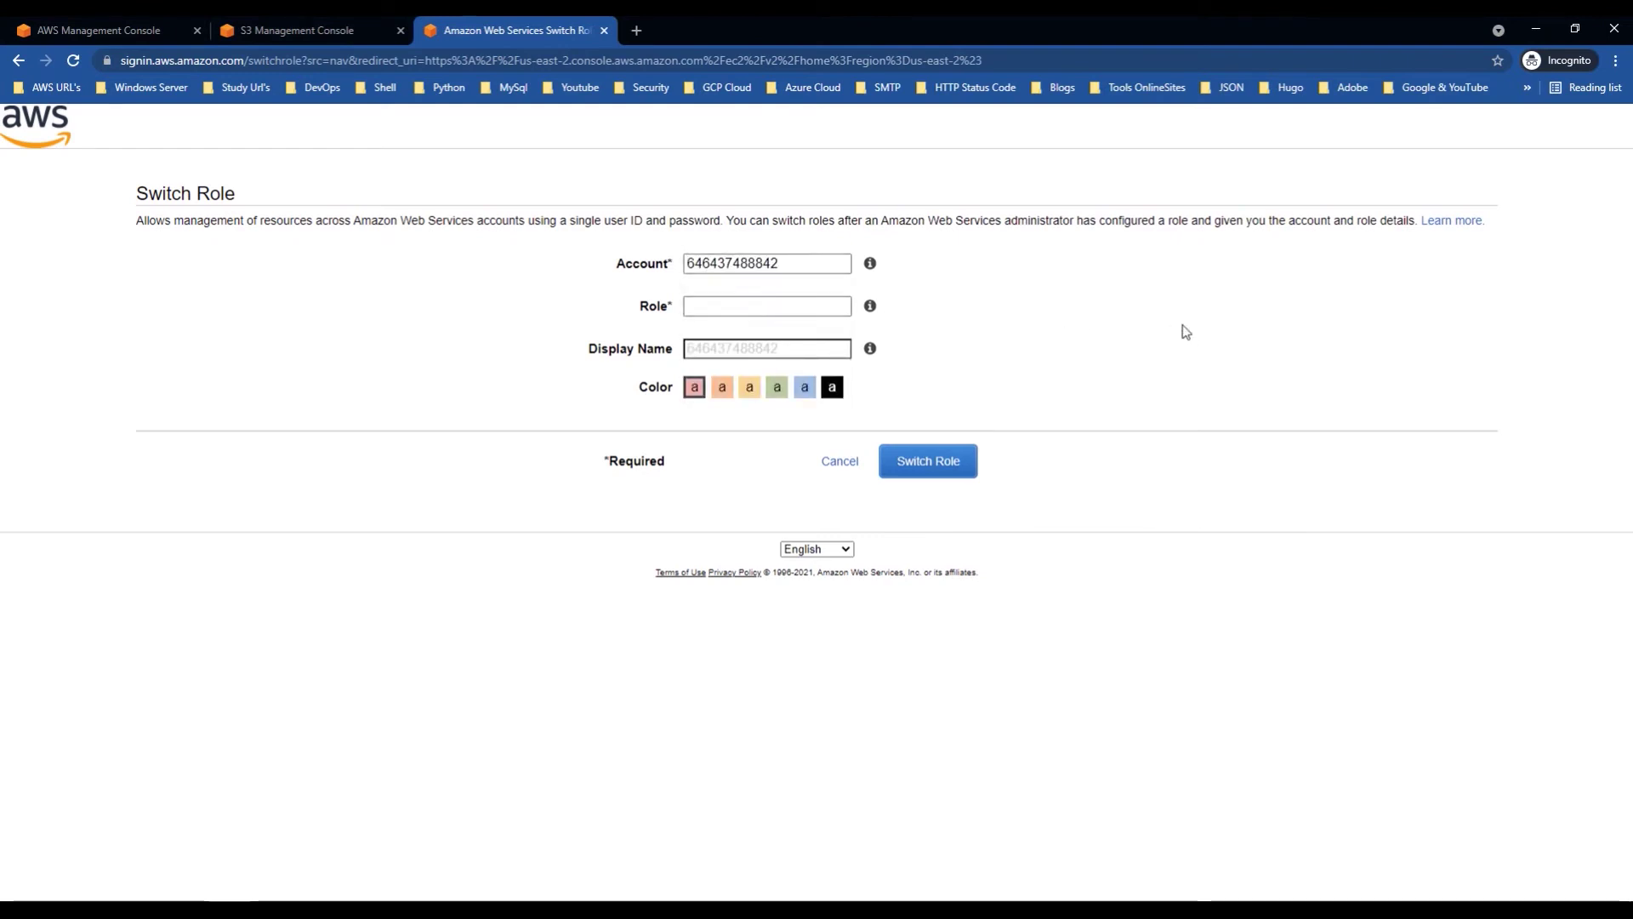
Step: Copy AuditTeamRole from the notes into the Switch Role Role field
{"action": "mouse_move", "coordinate": [435, 900]}
{"action": "left_click", "coordinate": [387, 821]}
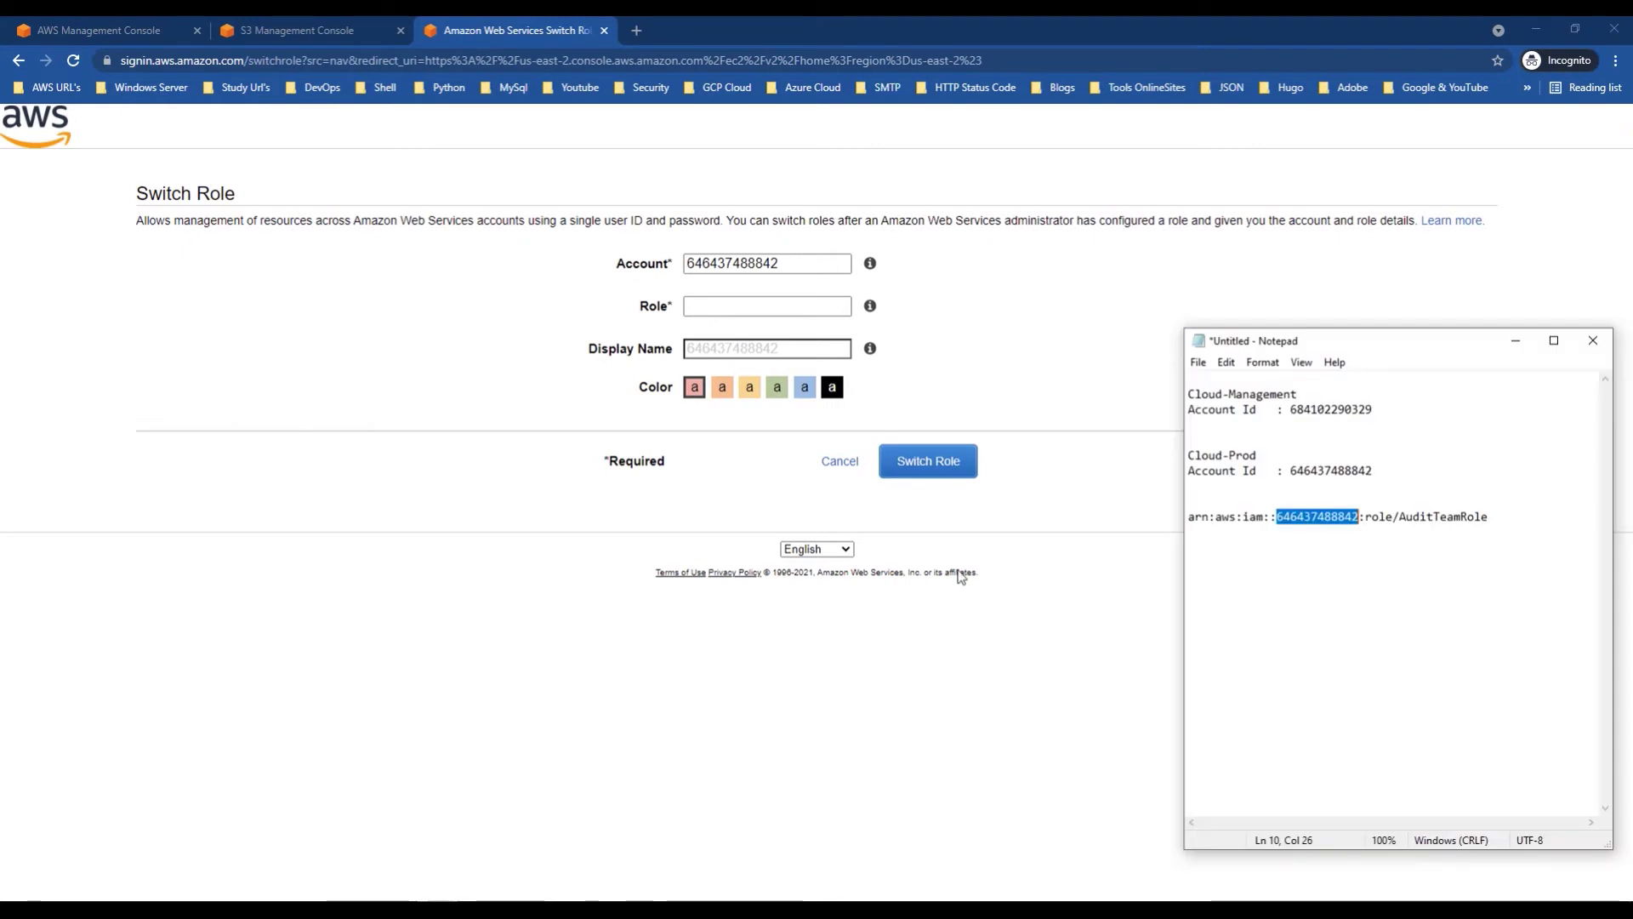
{"action": "left_click_drag", "start_coordinate": [1399, 519], "coordinate": [1490, 521]}
{"action": "key", "text": "ctrl+c"}
{"action": "left_click", "coordinate": [707, 305]}
{"action": "key", "text": "ctrl+v"}
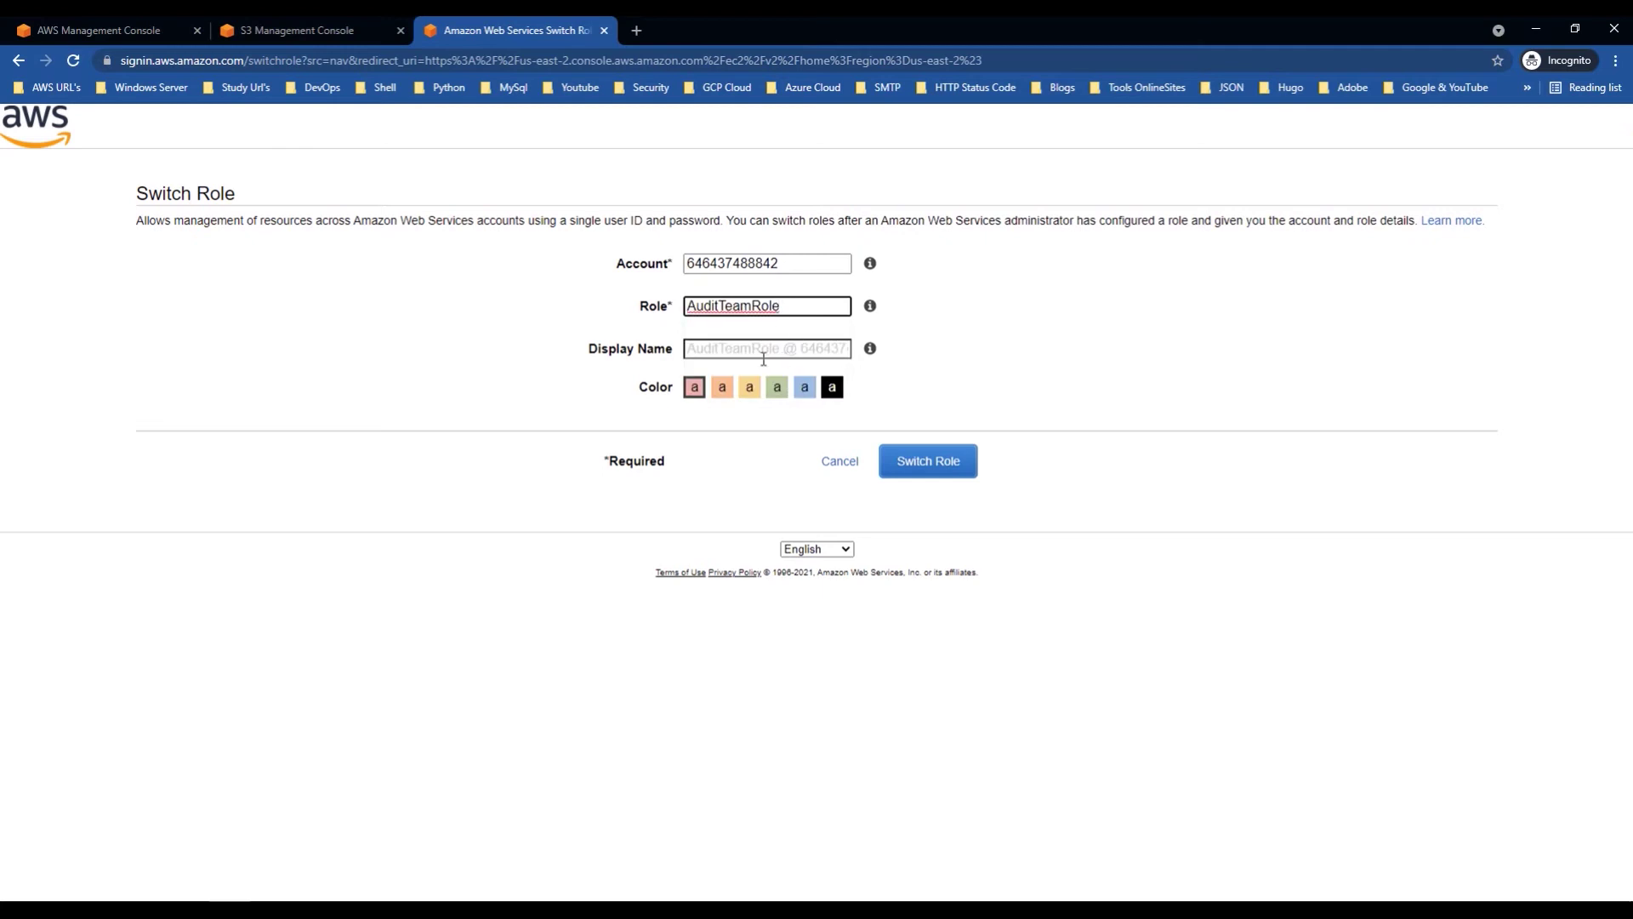
Step: Choose blue, set display name AuditTeamRole and submit; an invalid-information error appears
{"action": "left_click", "coordinate": [805, 389]}
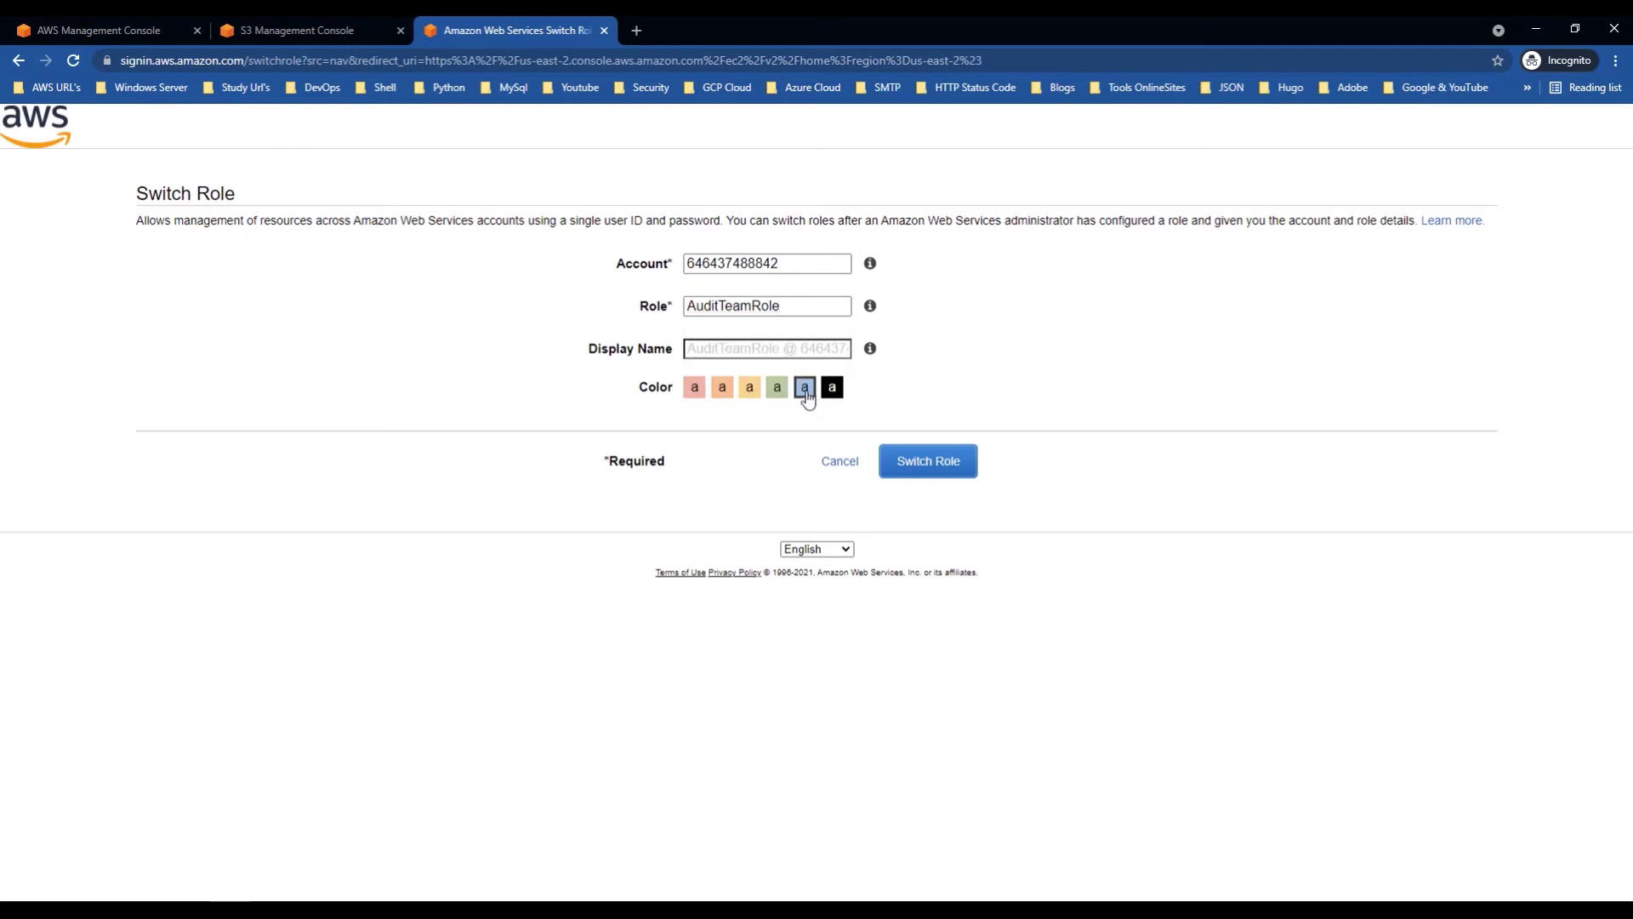
{"action": "left_click_drag", "start_coordinate": [783, 307], "coordinate": [664, 312]}
{"action": "left_click", "coordinate": [704, 355]}
{"action": "left_click", "coordinate": [740, 381]}
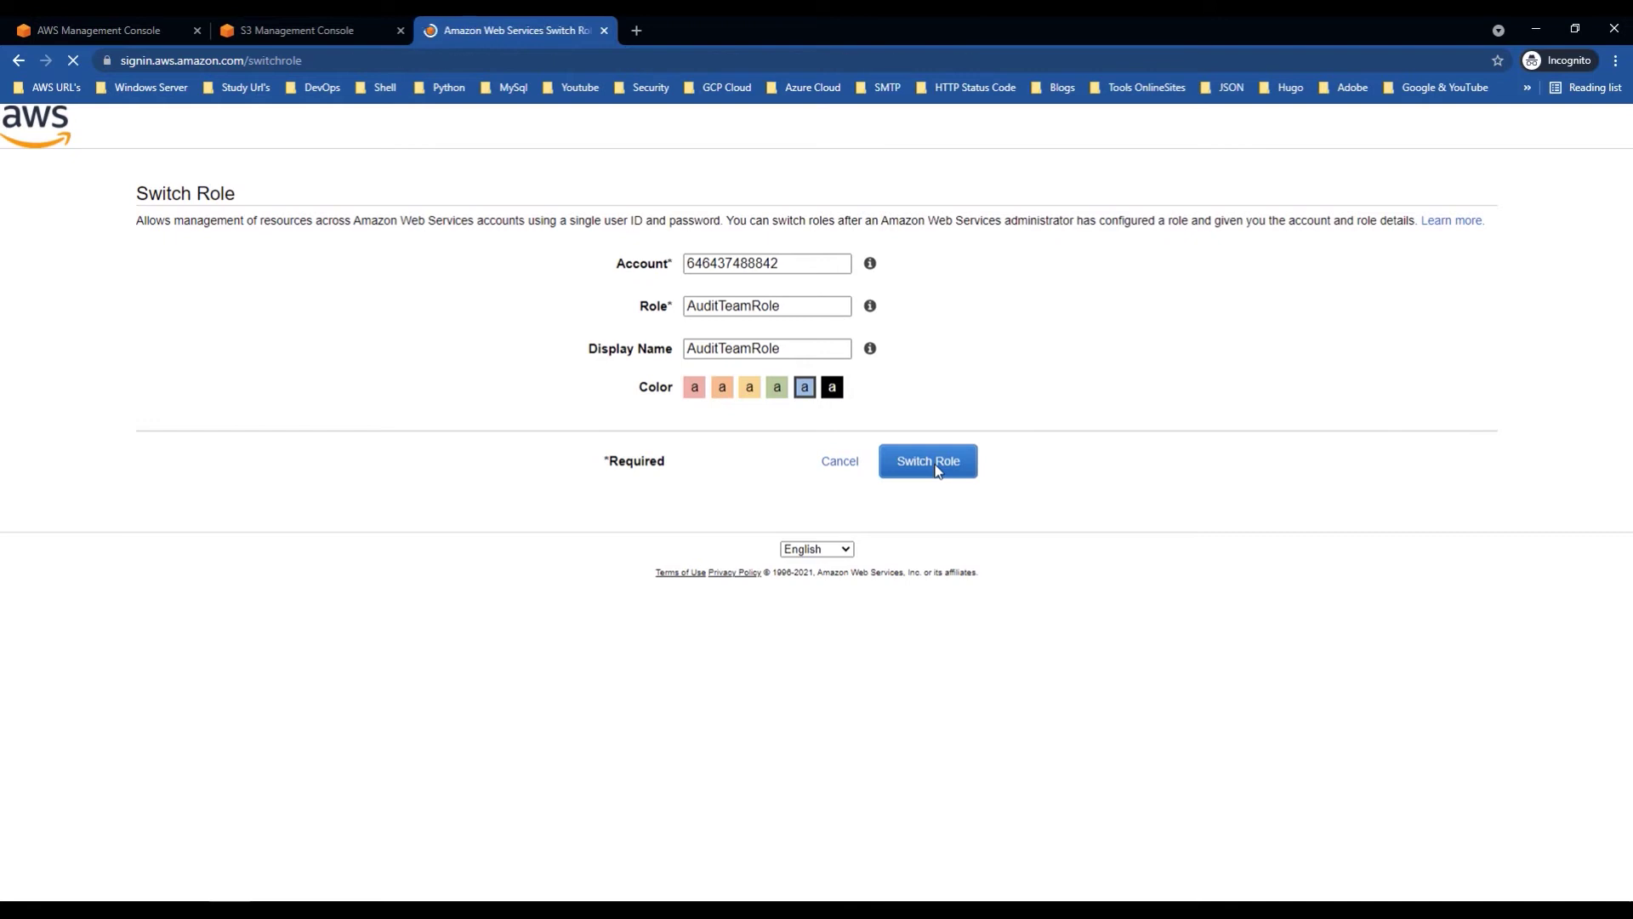
{"action": "left_click_drag", "start_coordinate": [132, 263], "coordinate": [638, 268]}
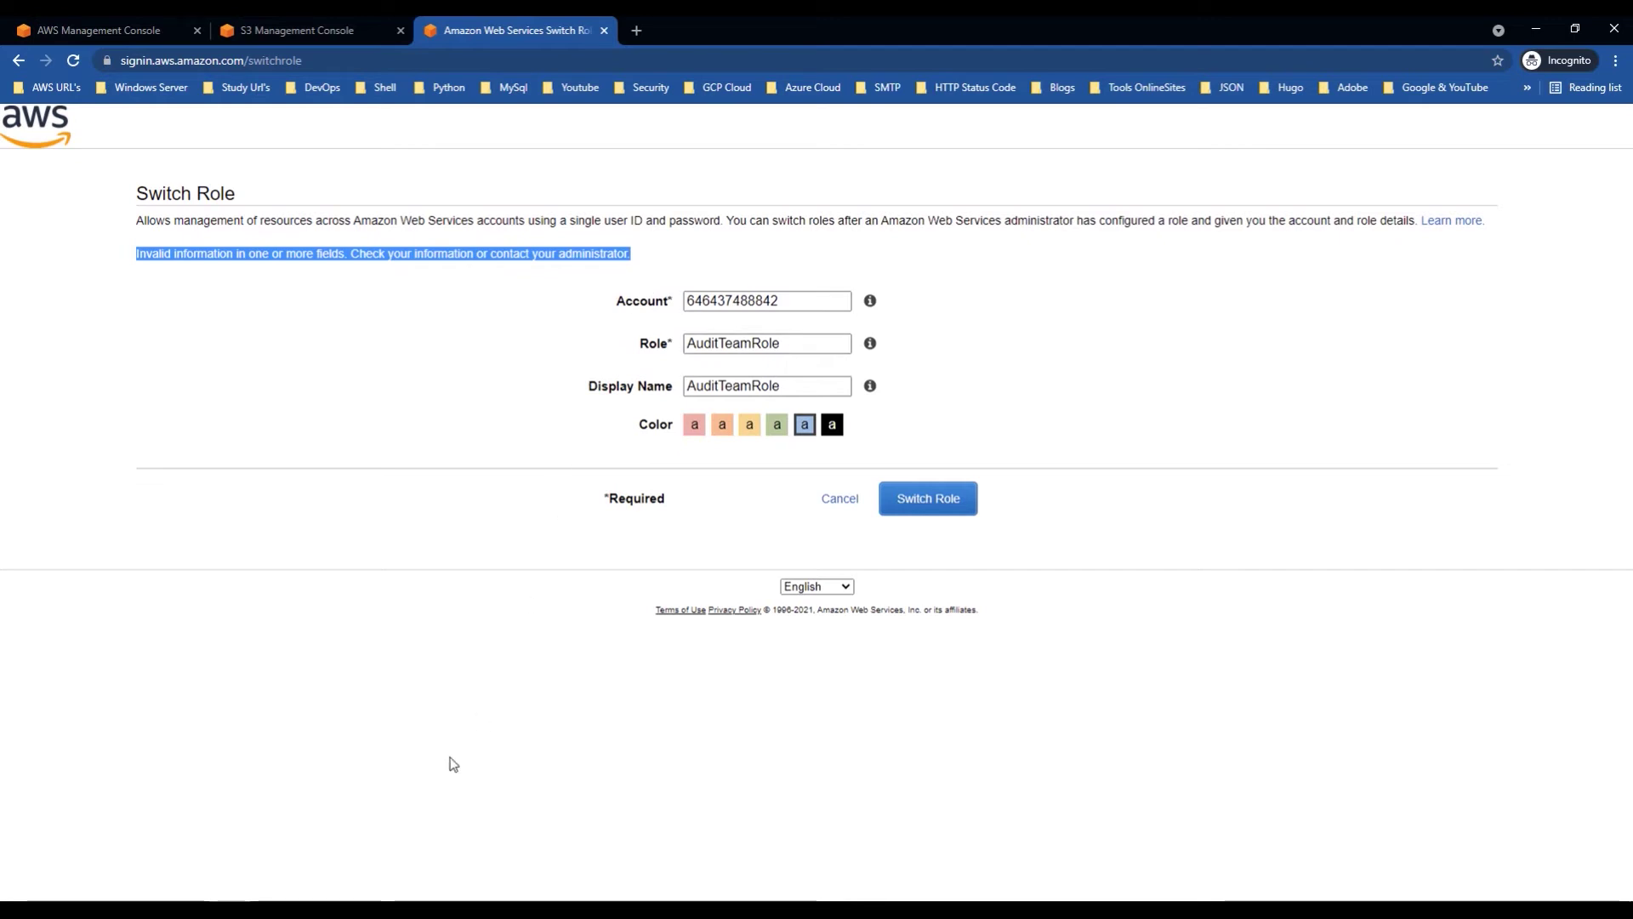
Step: In the management account, start an inline policy on the AuditReadyOnly user group
{"action": "mouse_move", "coordinate": [353, 909]}
{"action": "left_click", "coordinate": [498, 841]}
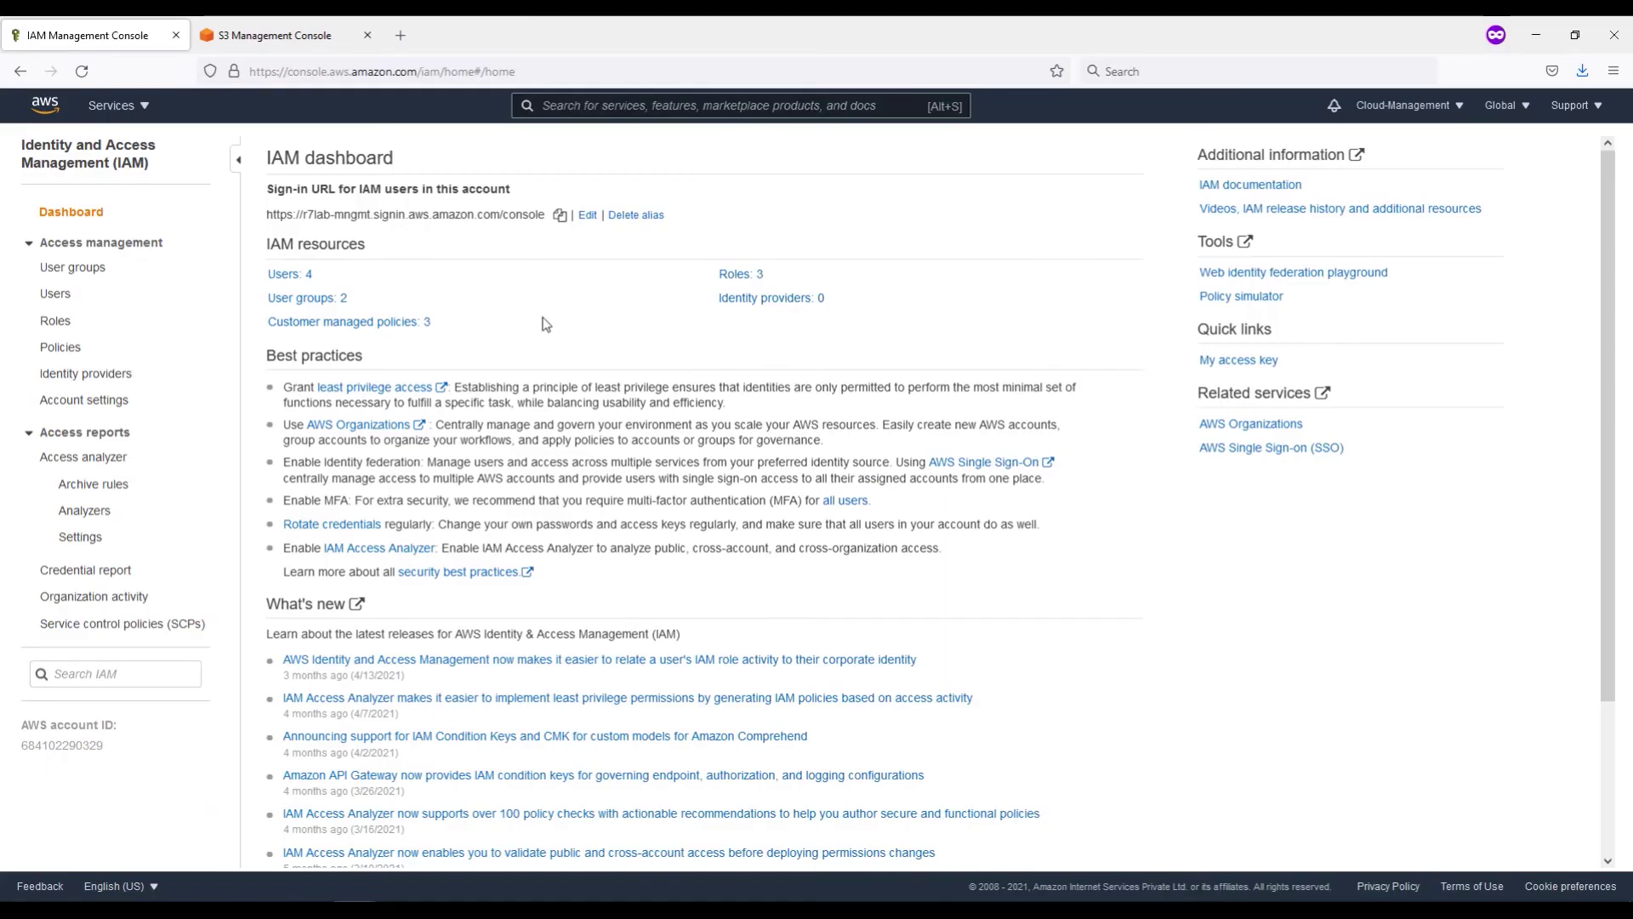
{"action": "left_click", "coordinate": [66, 270]}
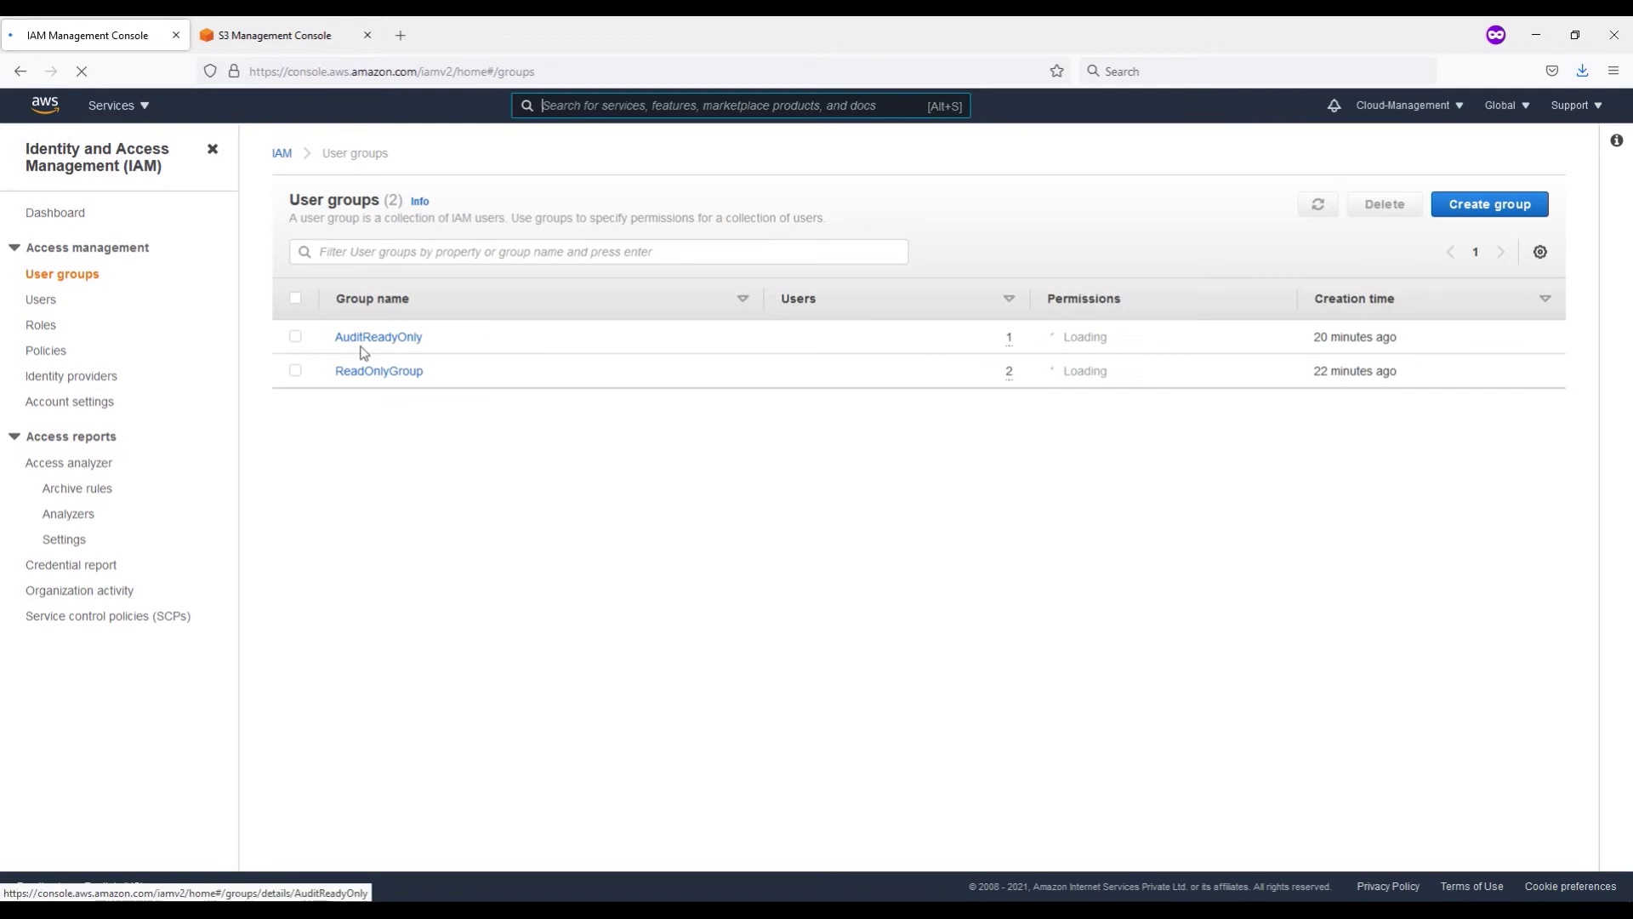
{"action": "left_click", "coordinate": [383, 339]}
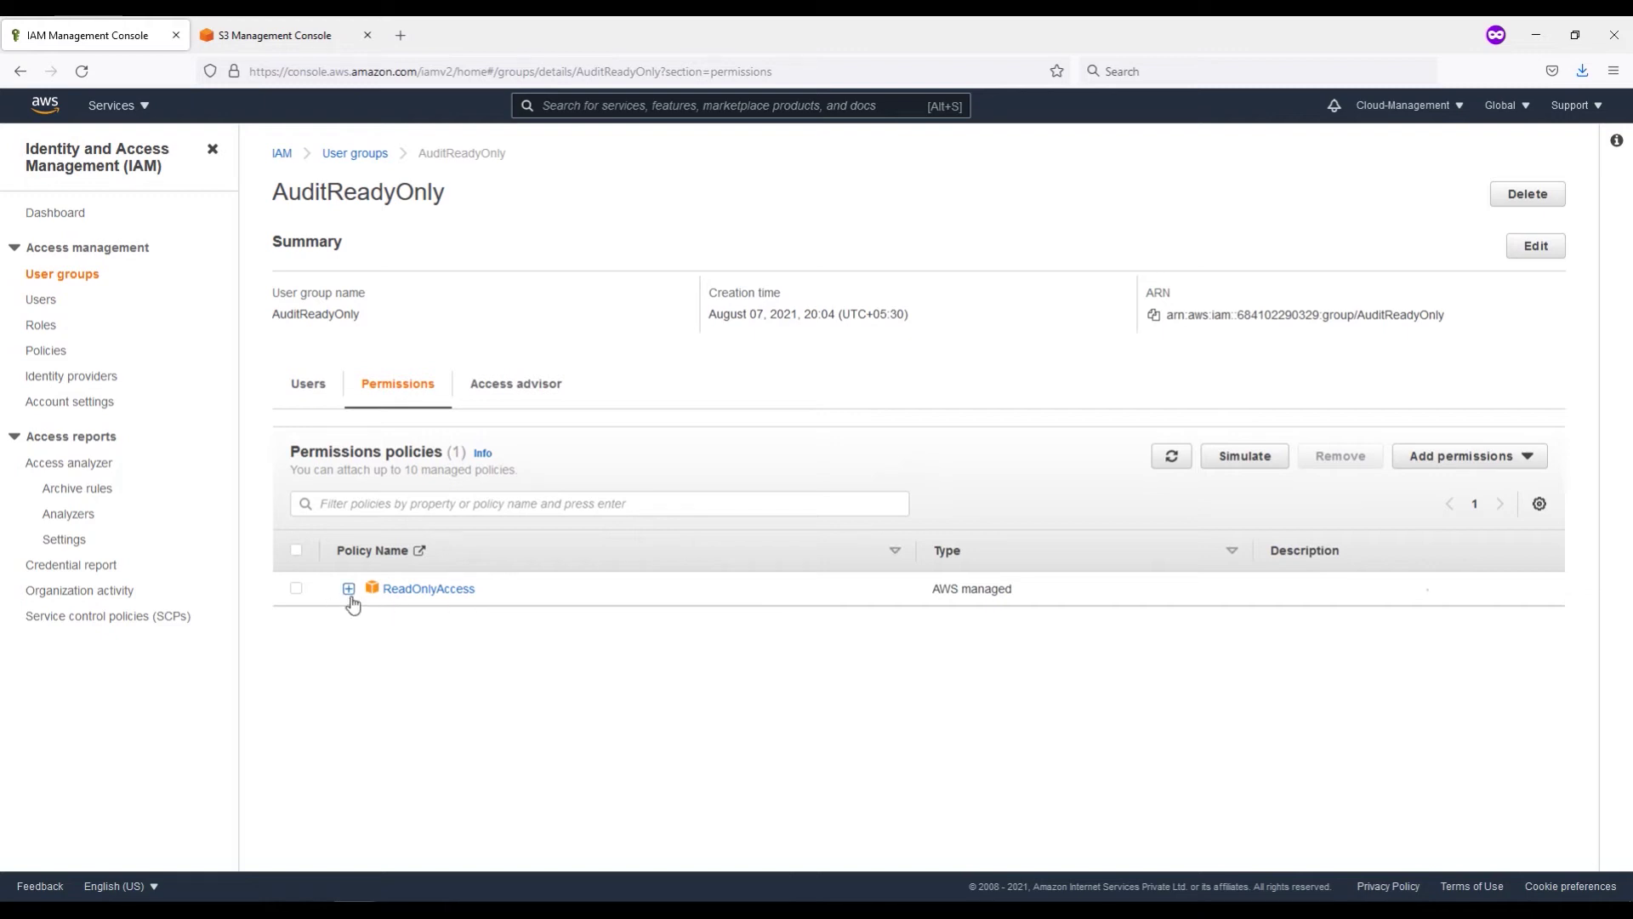
{"action": "left_click", "coordinate": [1501, 460]}
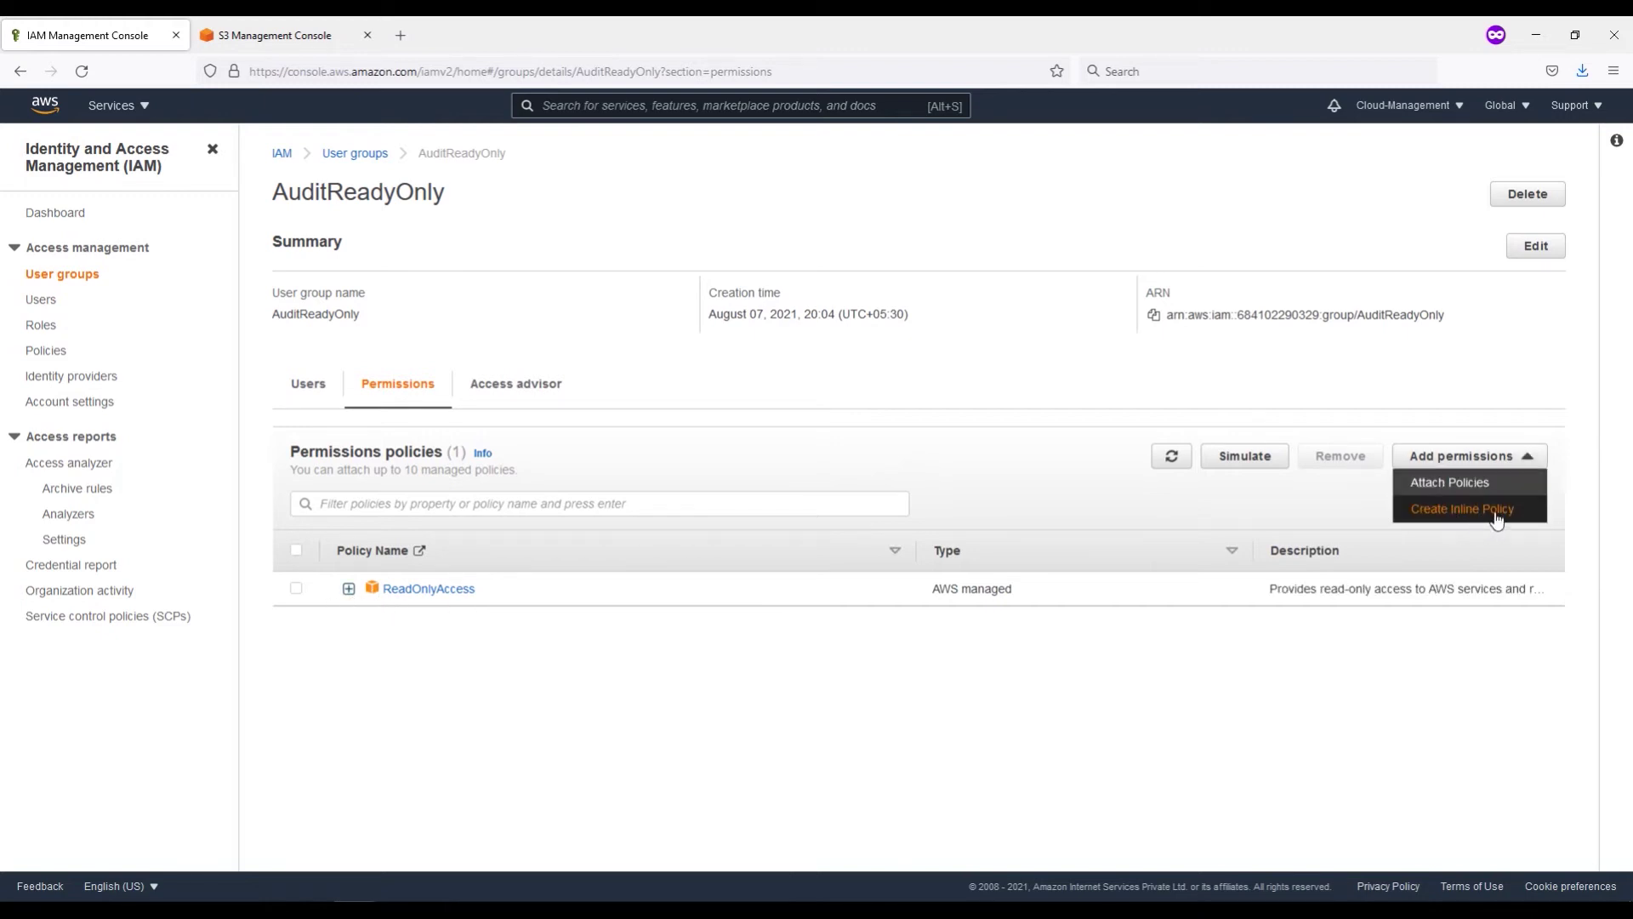
{"action": "left_click", "coordinate": [1489, 514]}
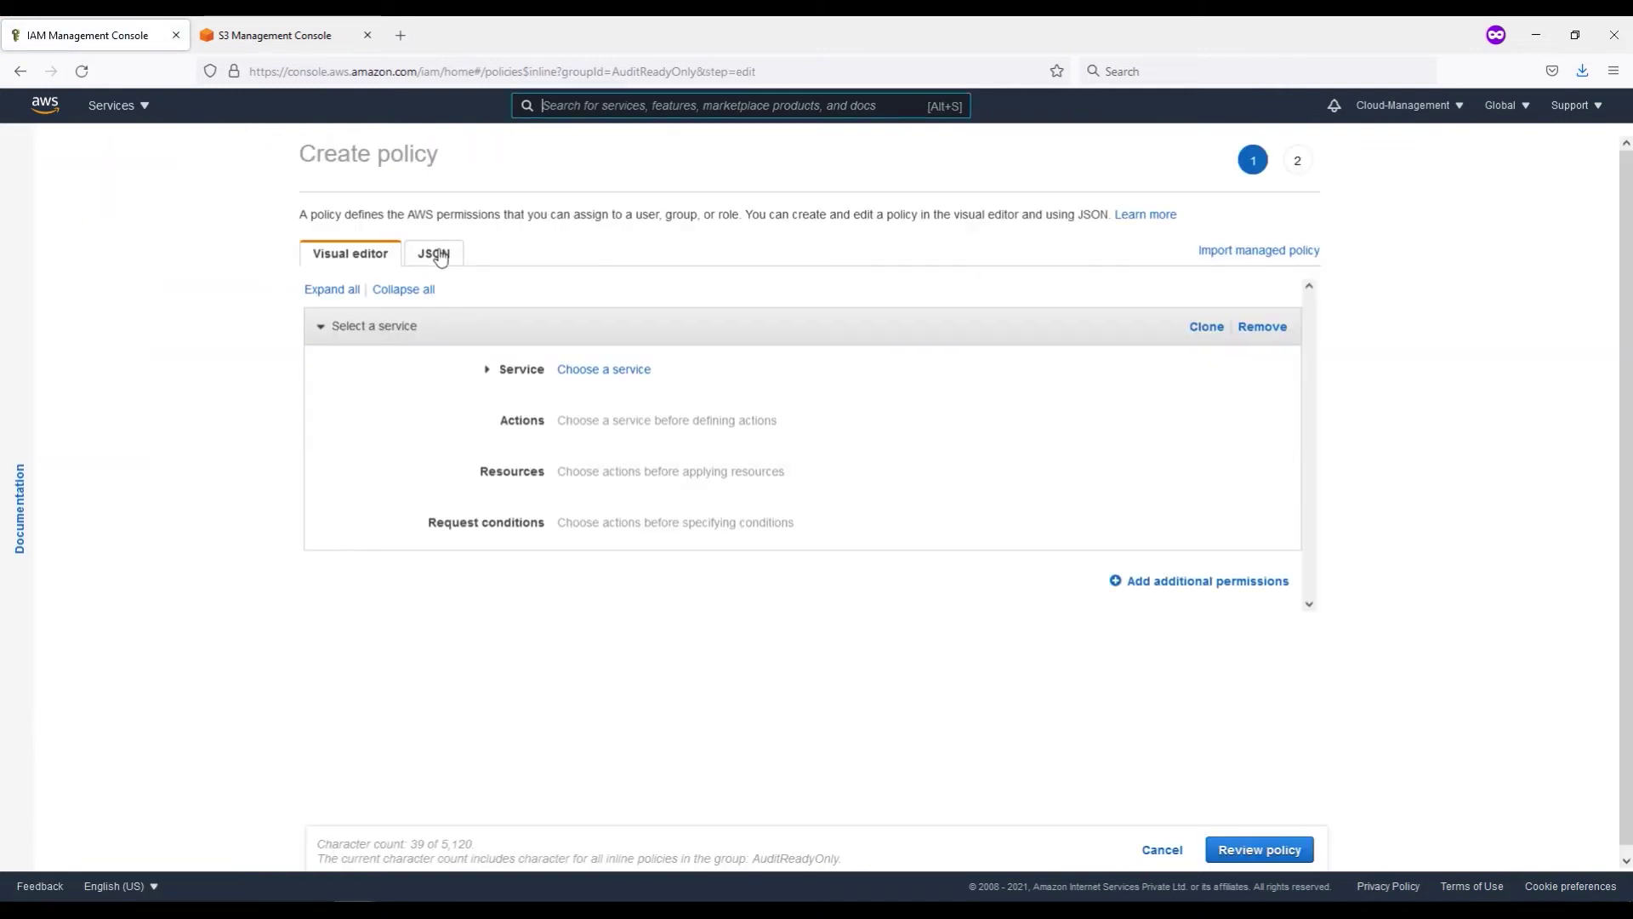
Step: Allow the STS Write action AssumeRole on all resources
{"action": "left_click", "coordinate": [585, 369]}
{"action": "type", "text": "sts"}
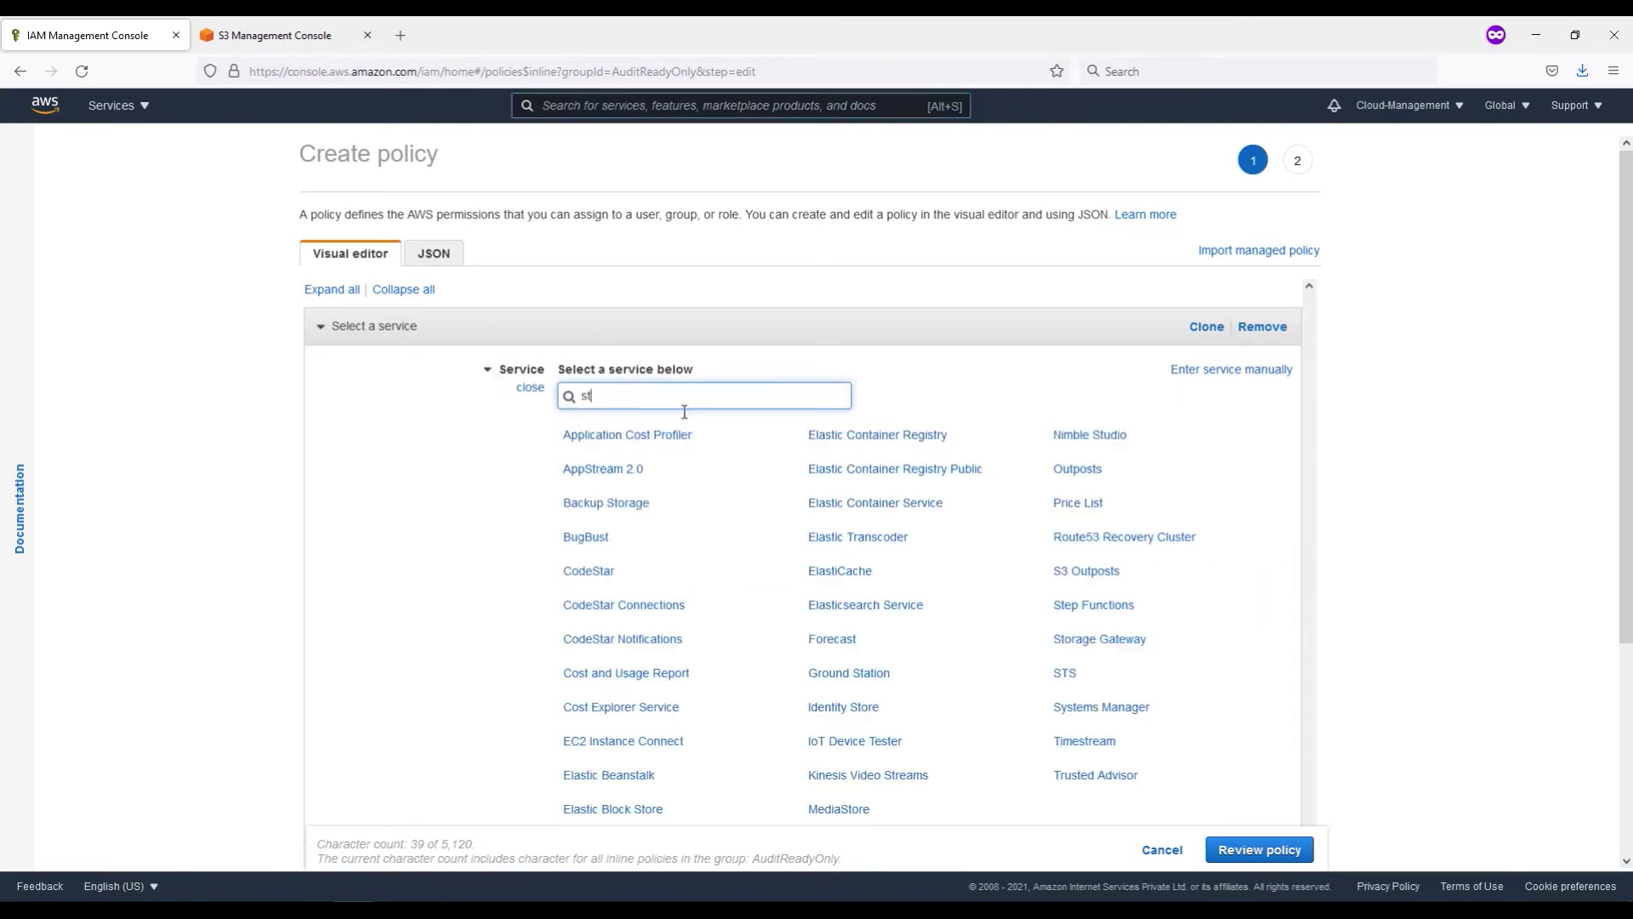
{"action": "left_click", "coordinate": [1053, 434]}
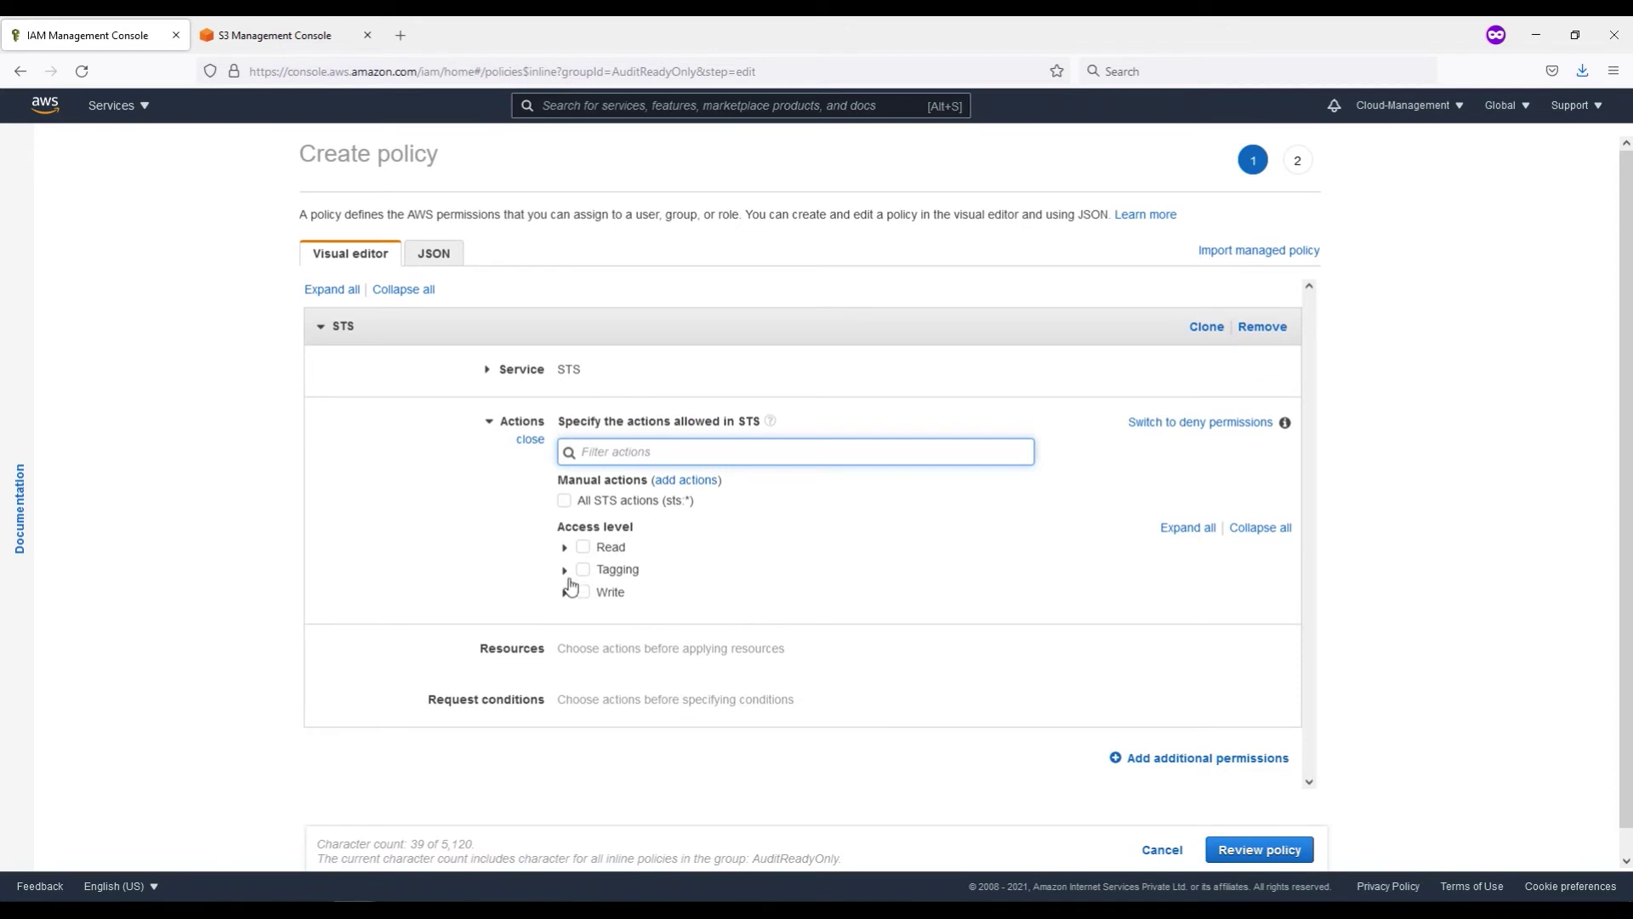
{"action": "left_click", "coordinate": [564, 593]}
{"action": "scroll", "coordinate": [566, 587], "scroll_direction": "down", "scroll_amount": 3}
{"action": "left_click", "coordinate": [583, 464]}
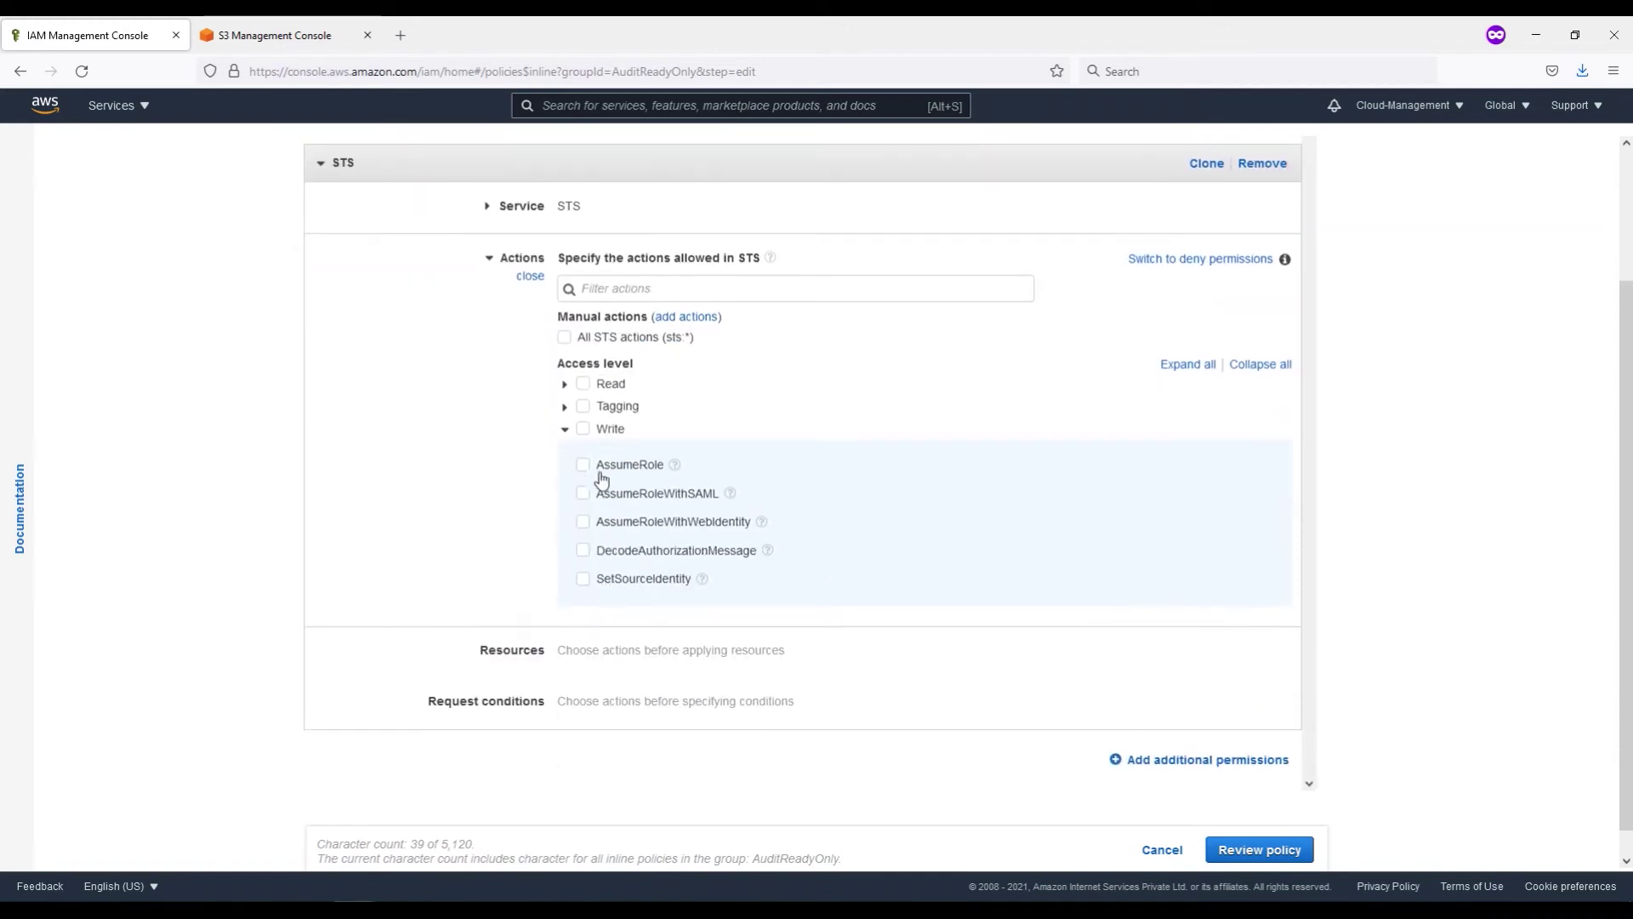
{"action": "left_click", "coordinate": [511, 662]}
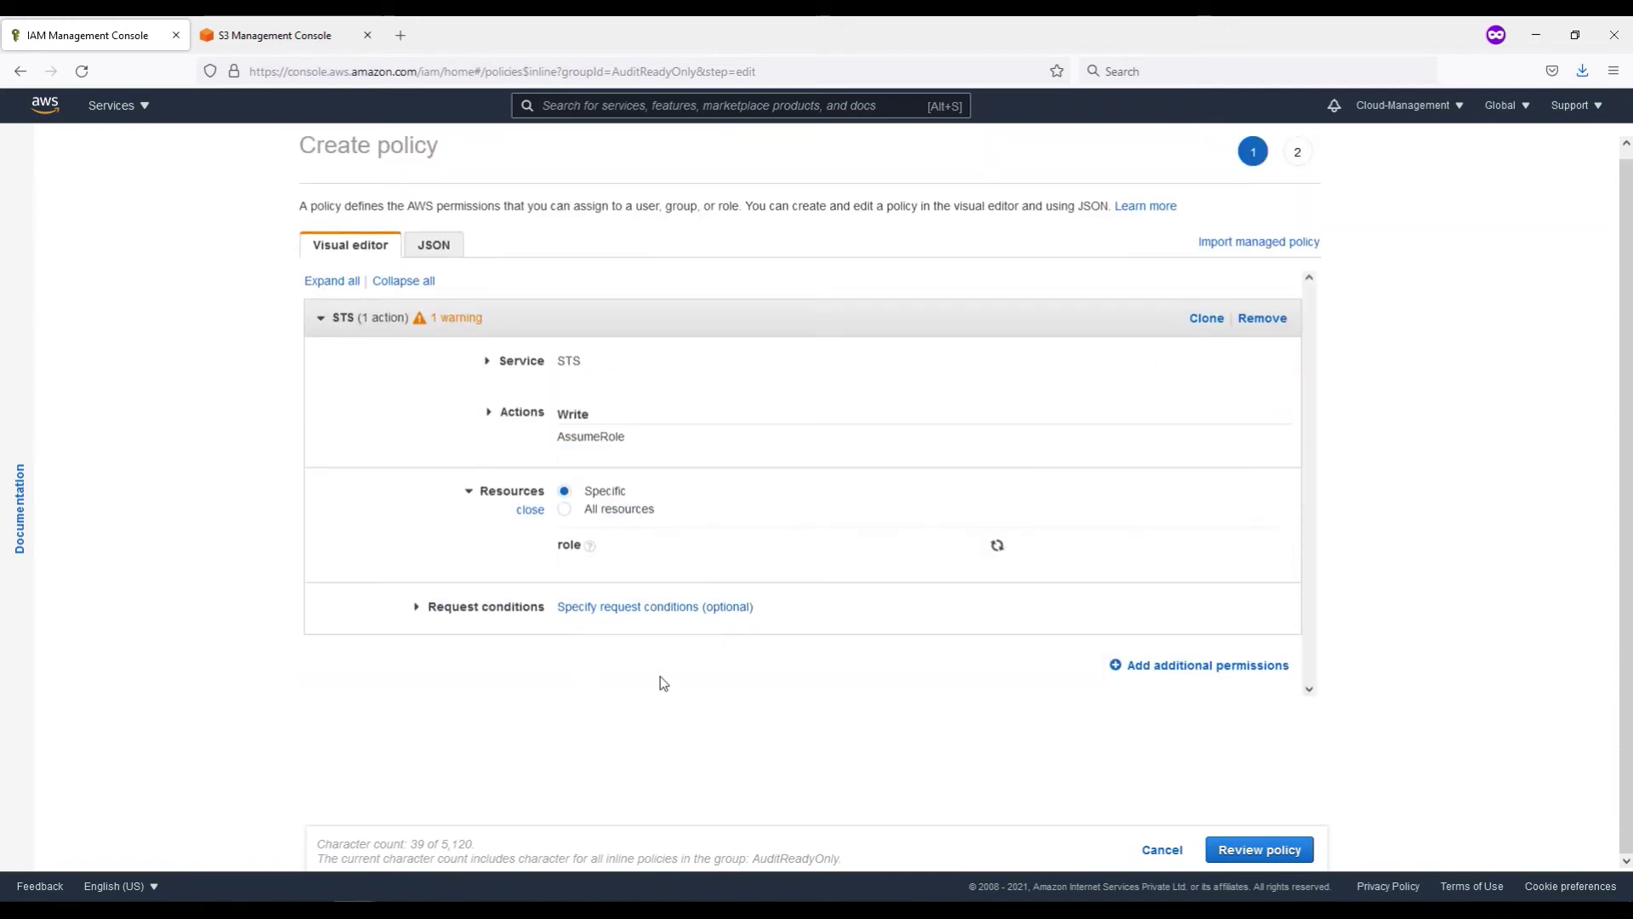
{"action": "left_click", "coordinate": [565, 510]}
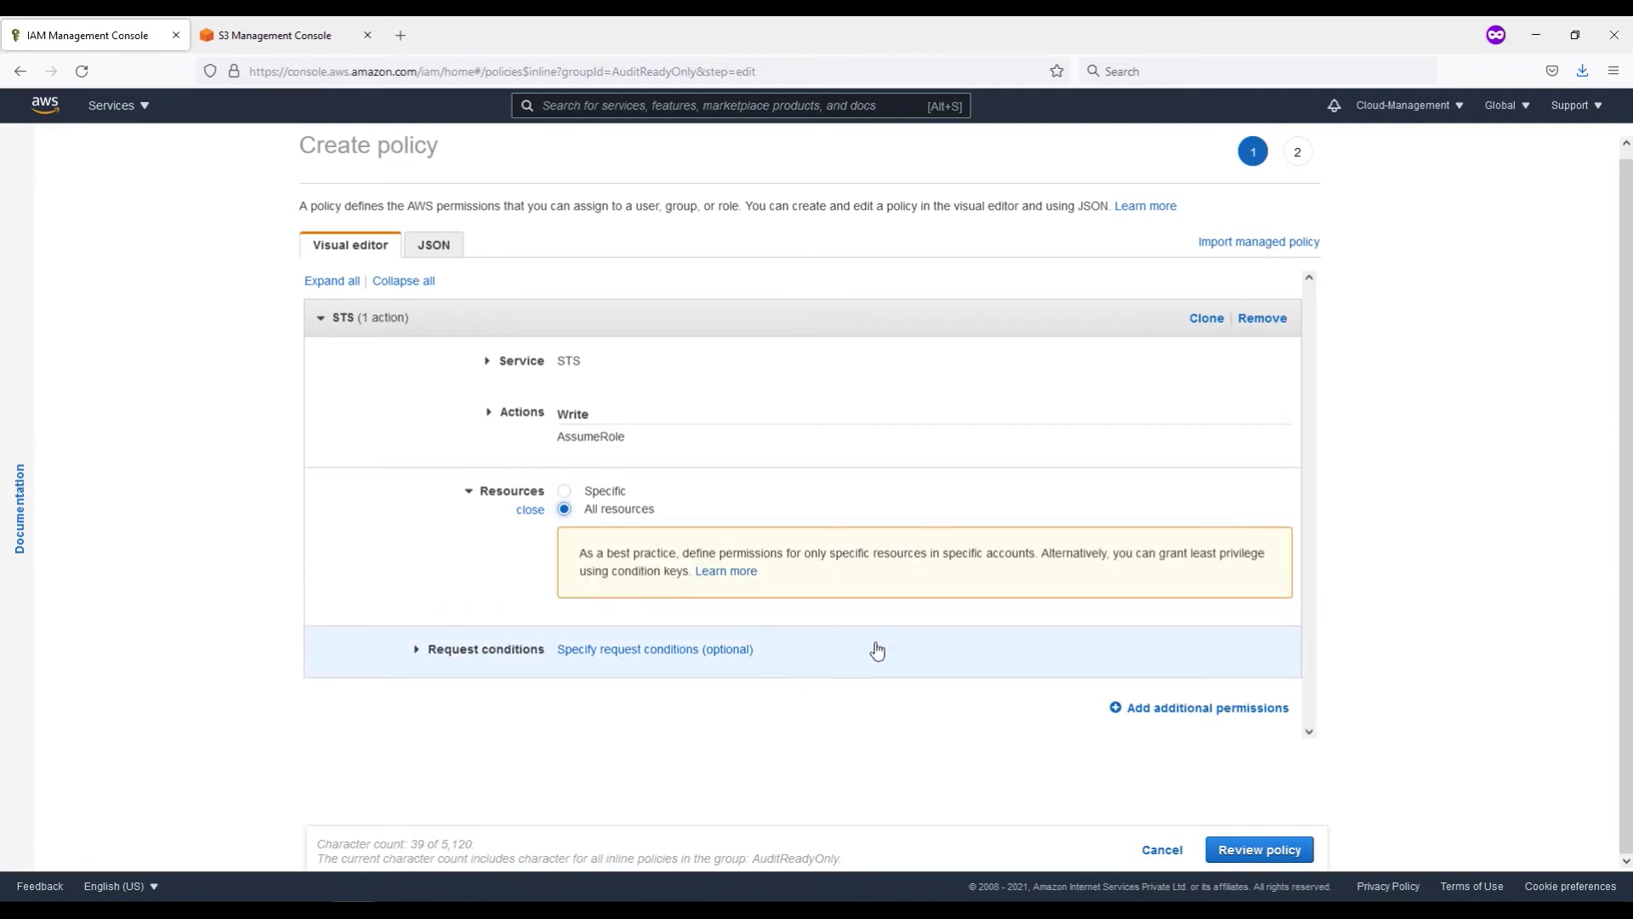
Step: Review, name the policy AssumeRoleForAuditTeam and create it
{"action": "left_click", "coordinate": [1257, 850]}
{"action": "left_click", "coordinate": [536, 291]}
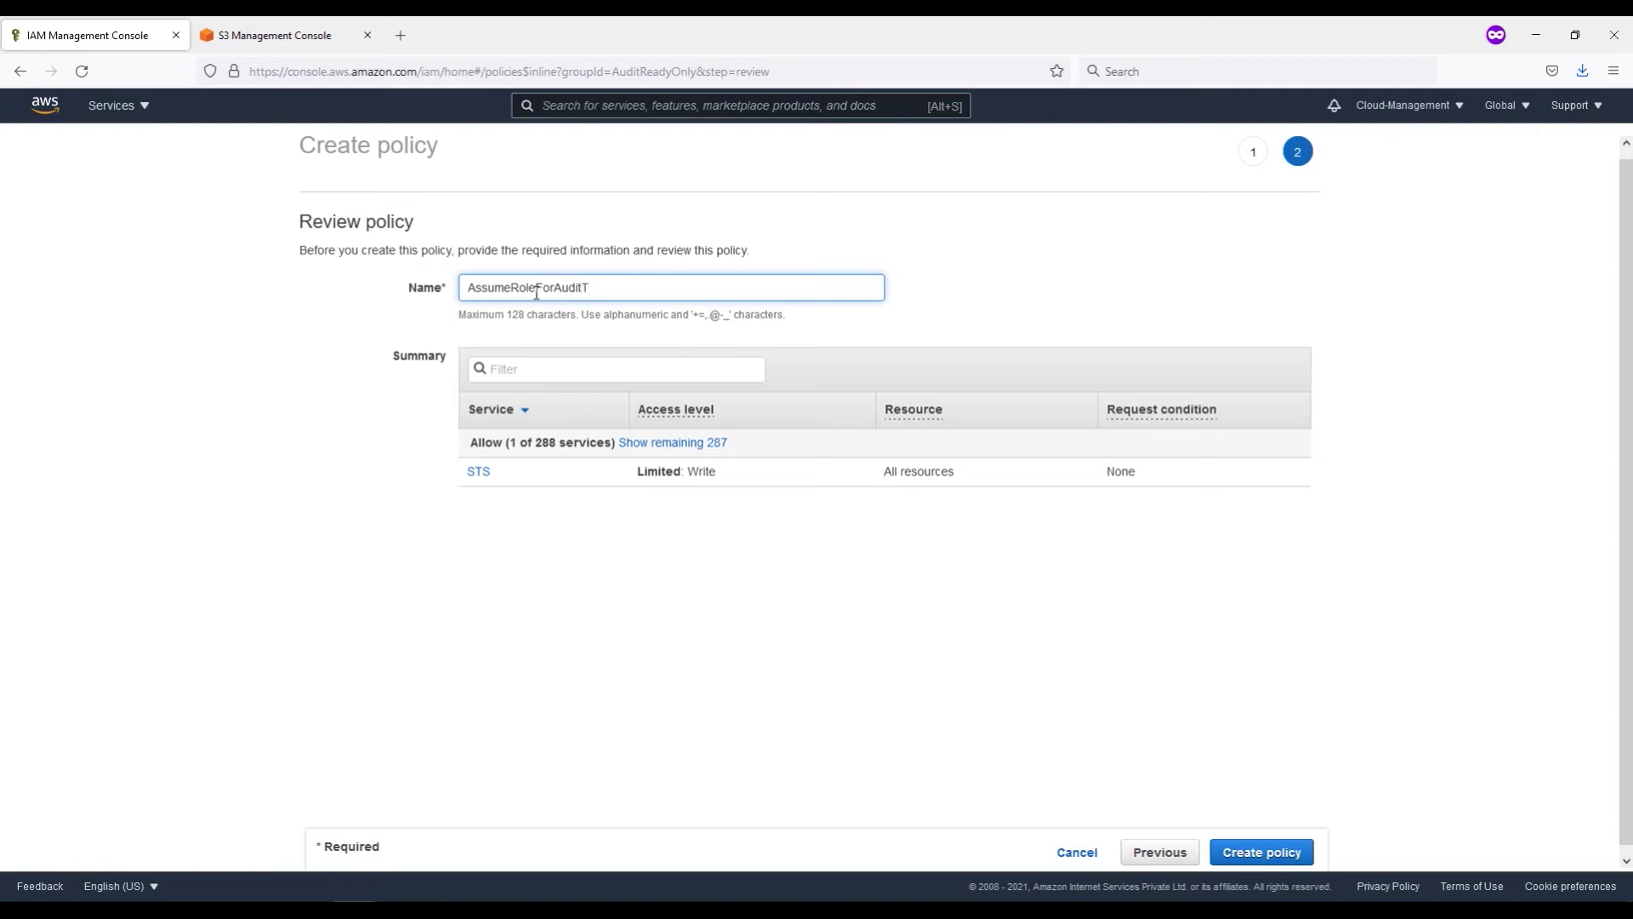
{"action": "left_click", "coordinate": [1283, 861]}
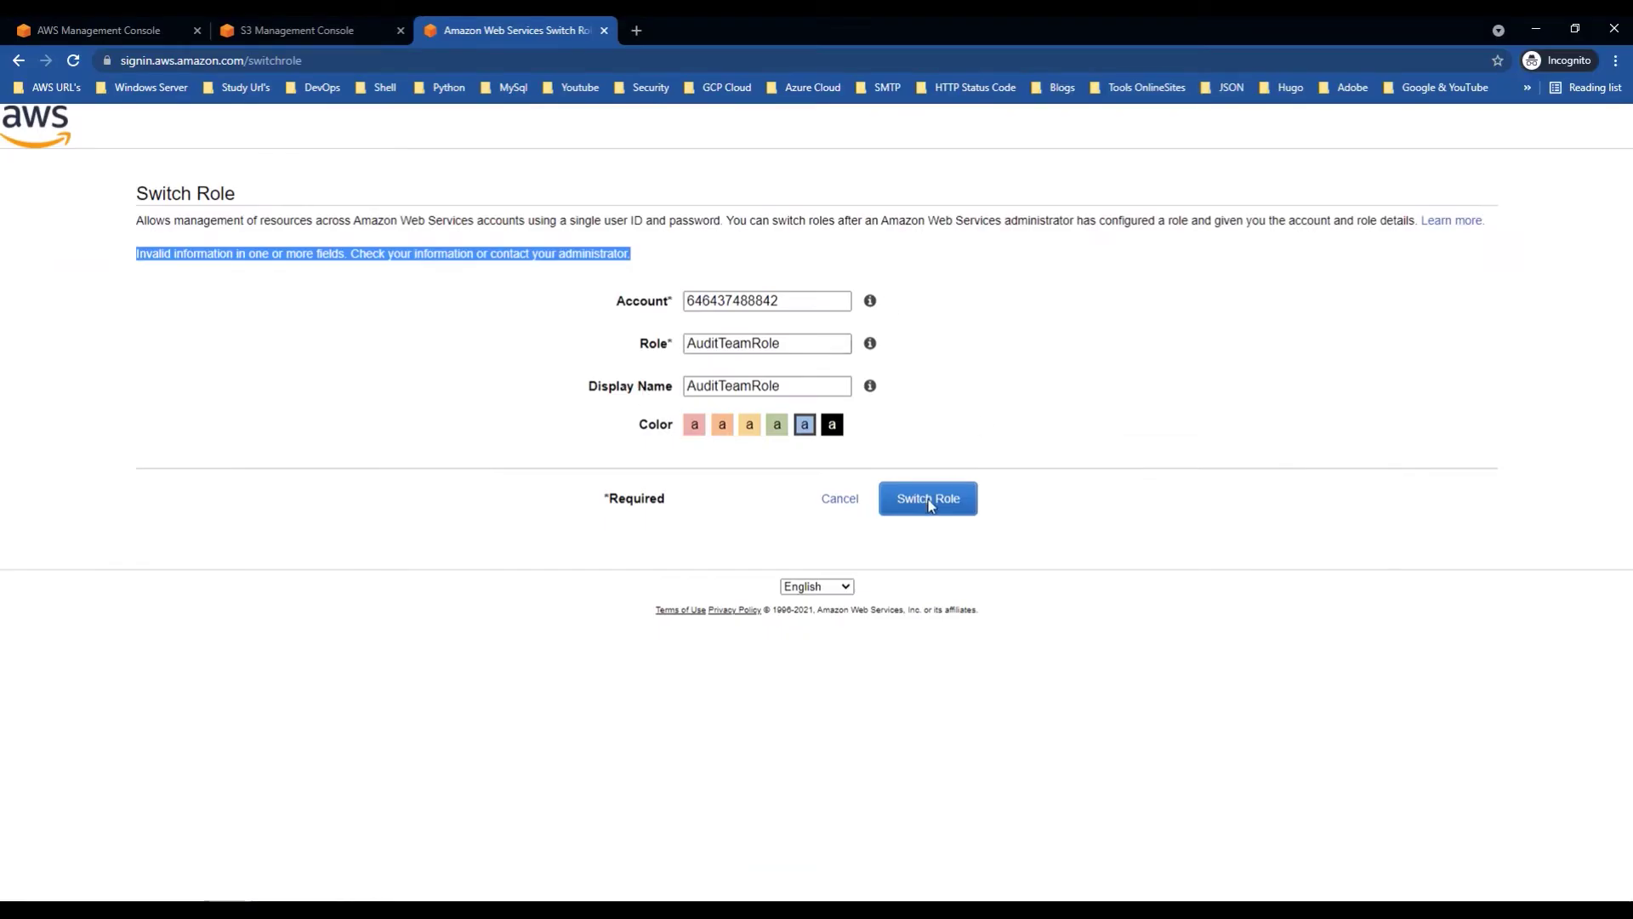
Step: Retry switching into AuditTeamRole and check the active account and role in the header menu
{"action": "left_click", "coordinate": [416, 361]}
{"action": "left_click", "coordinate": [929, 503]}
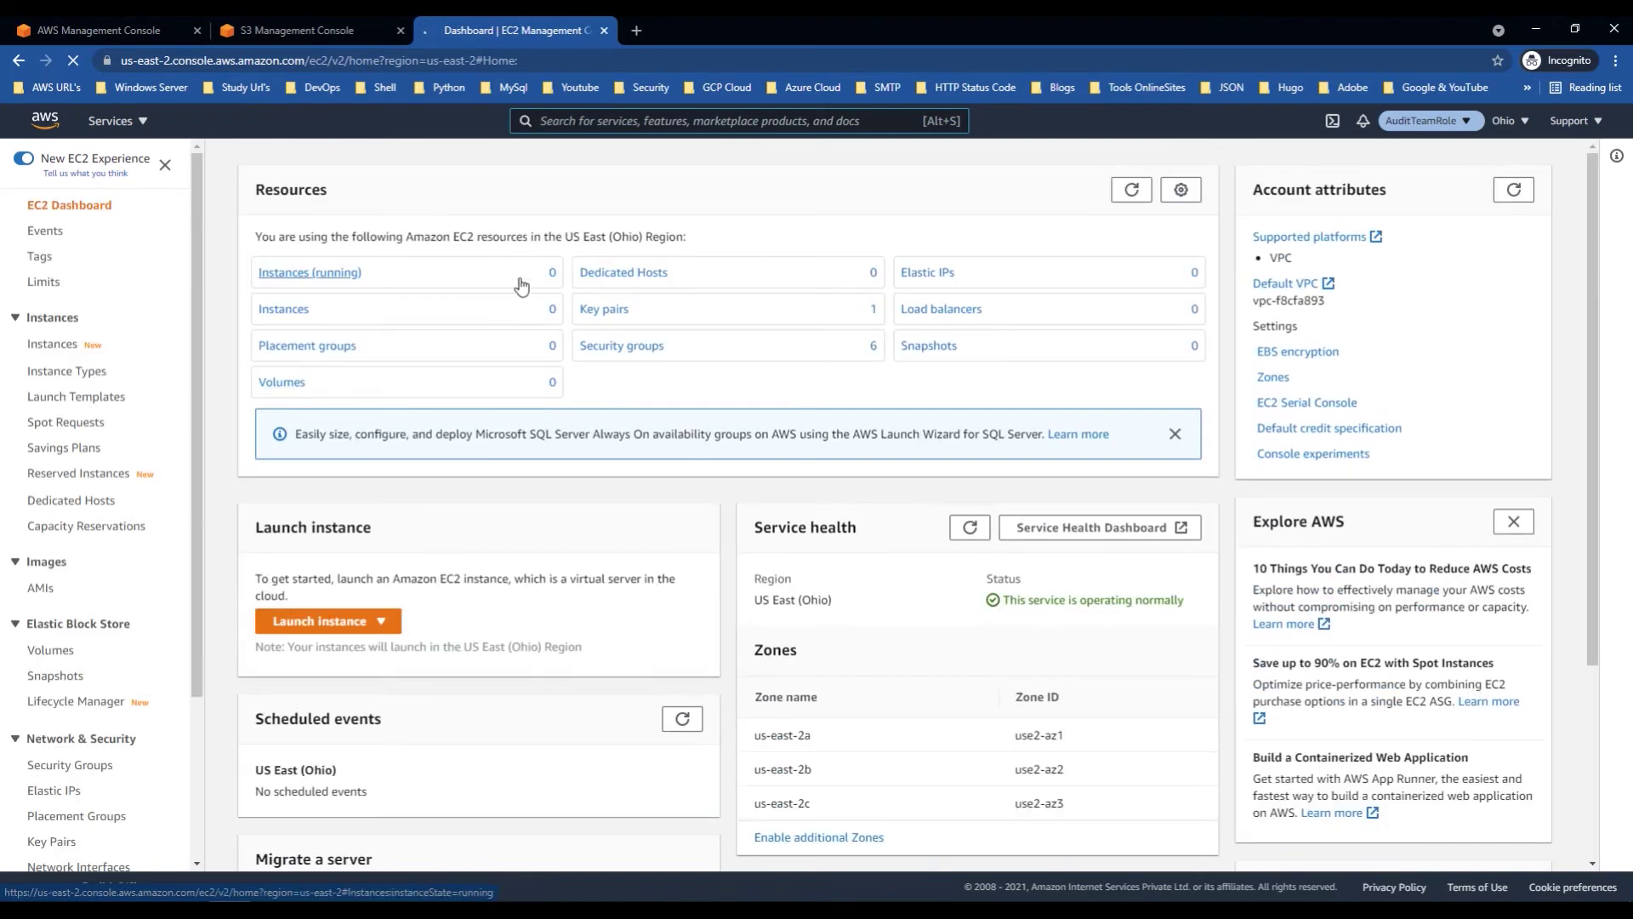
{"action": "left_click", "coordinate": [1458, 126]}
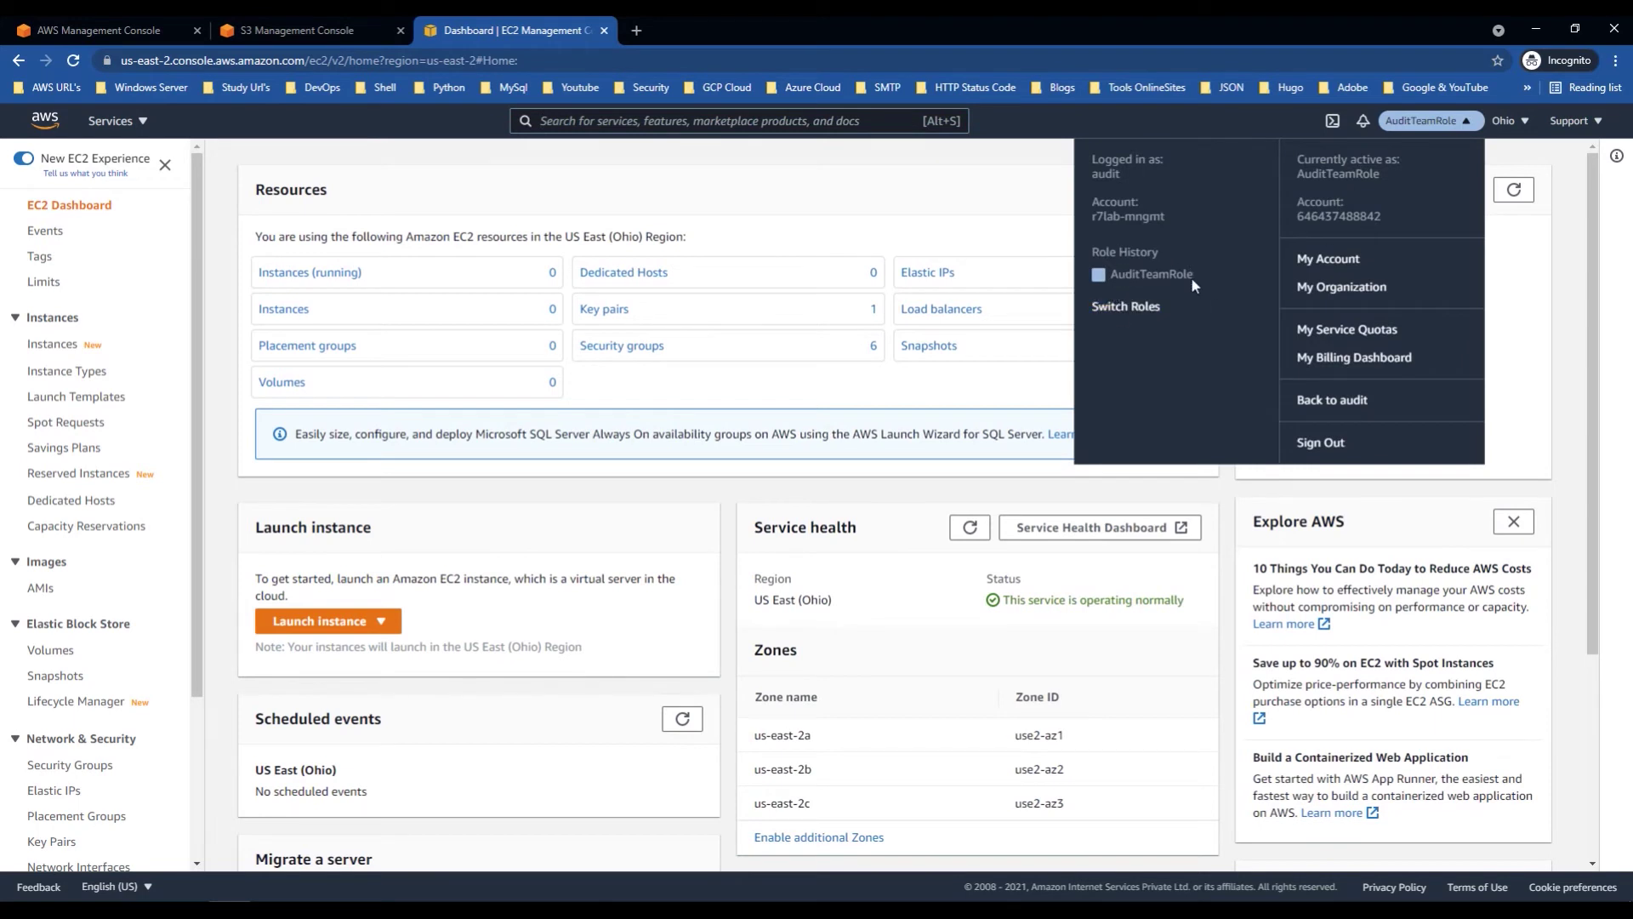
{"action": "left_click_drag", "start_coordinate": [1171, 223], "coordinate": [1089, 220]}
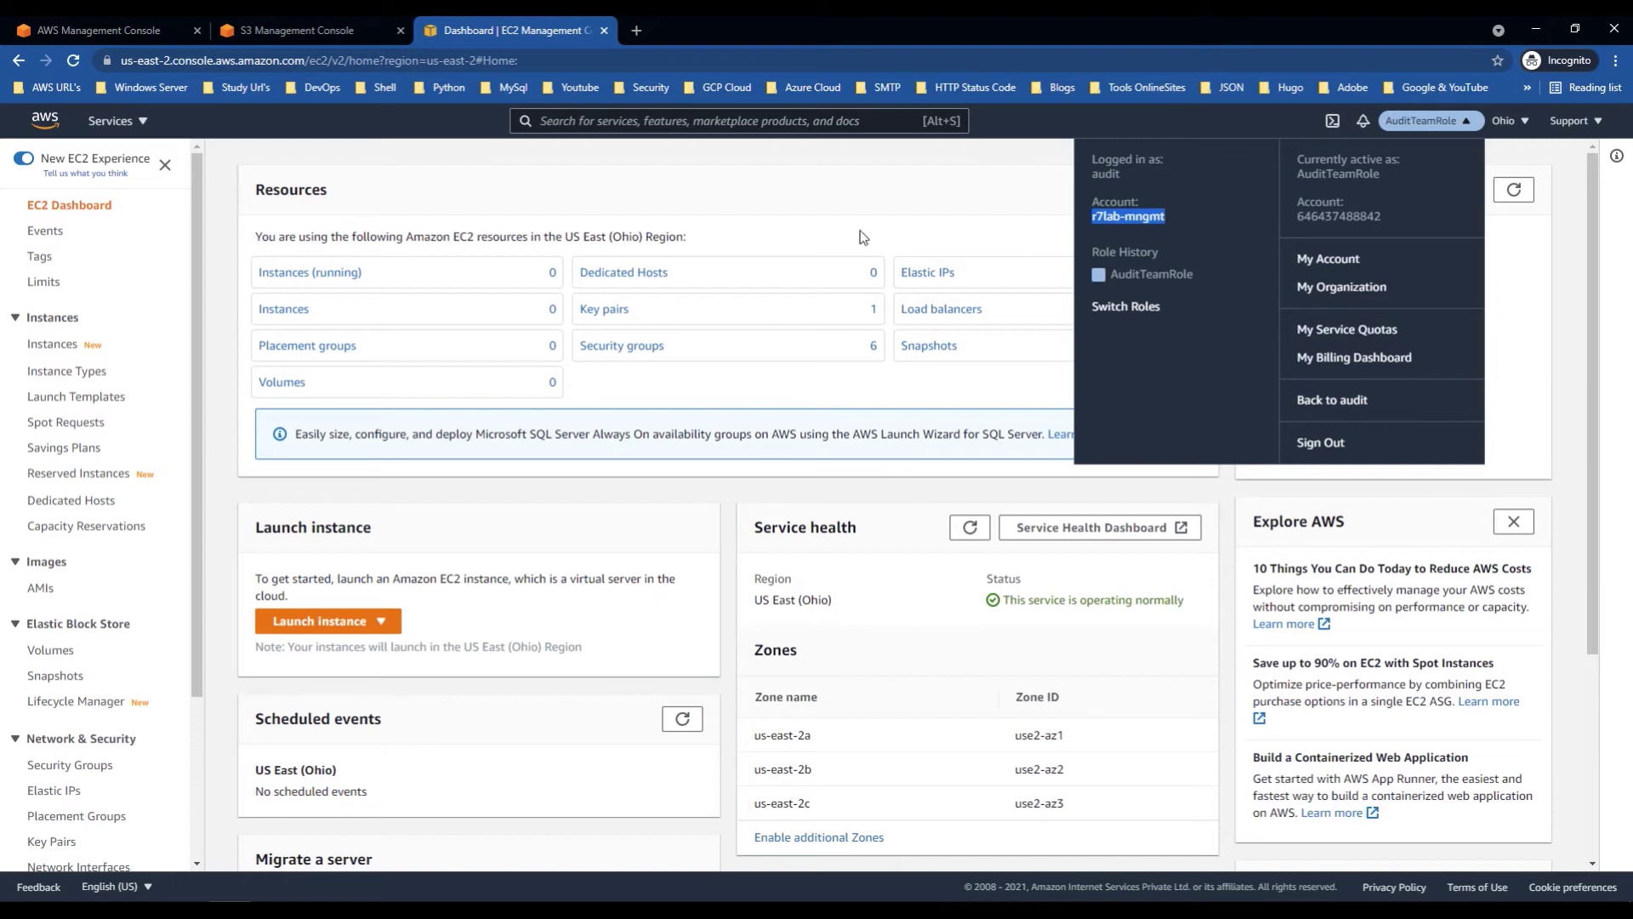
{"action": "left_click", "coordinate": [784, 178]}
Step: Reload the S3 tab under AuditTeamRole and check the r7lab-production bucket
{"action": "left_click", "coordinate": [320, 36]}
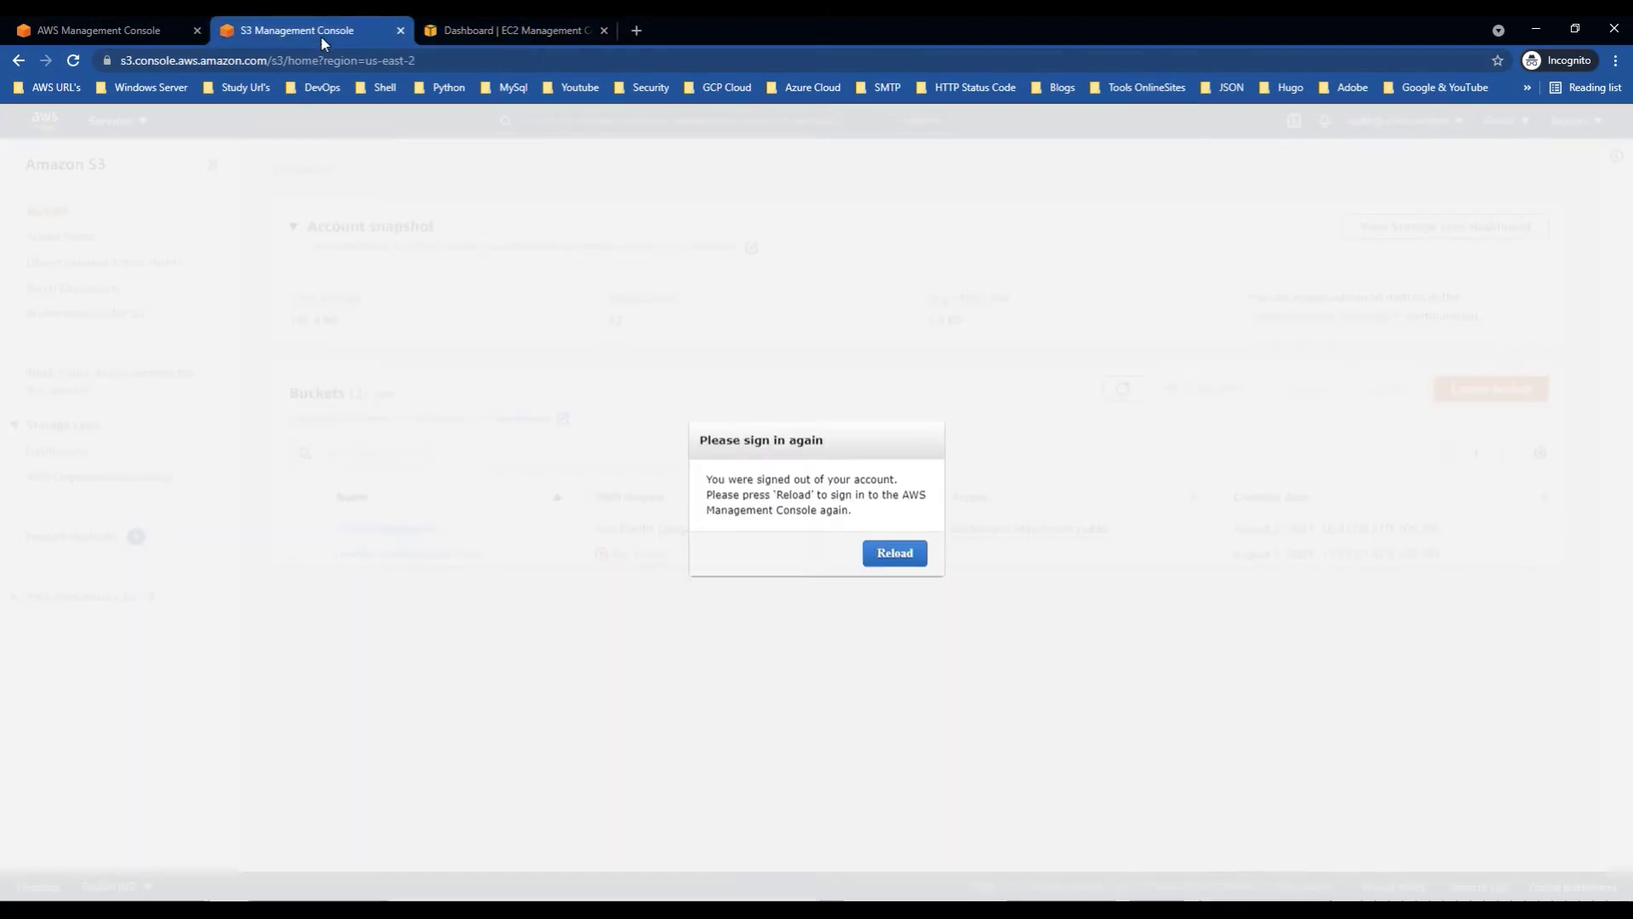
{"action": "left_click", "coordinate": [895, 553]}
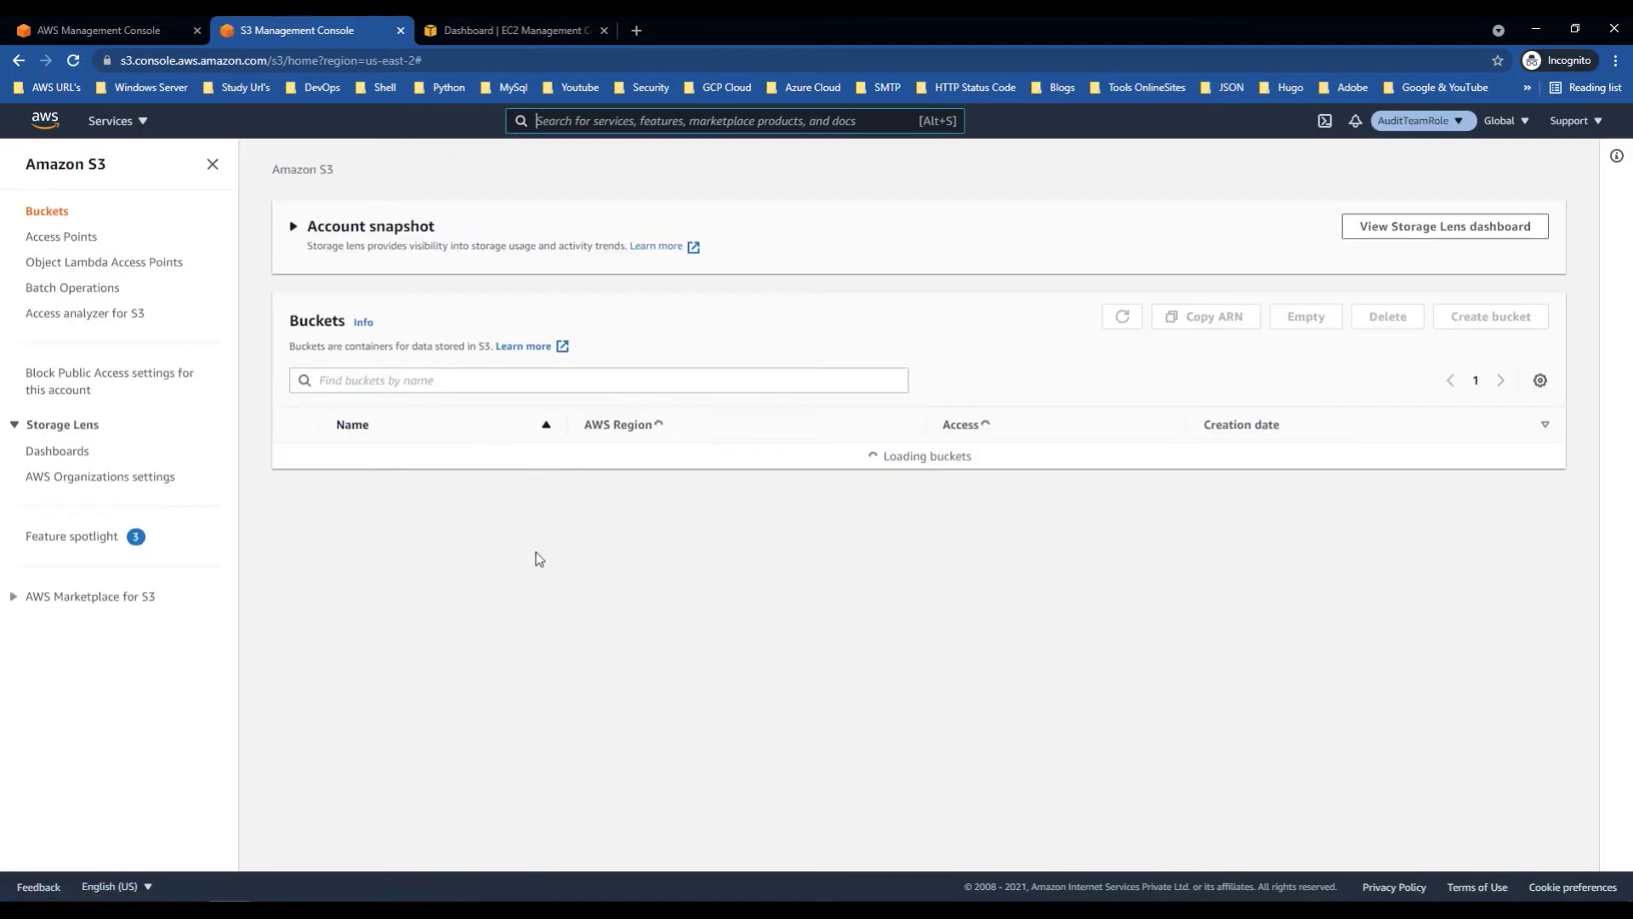
{"action": "left_click_drag", "start_coordinate": [427, 582], "coordinate": [334, 587]}
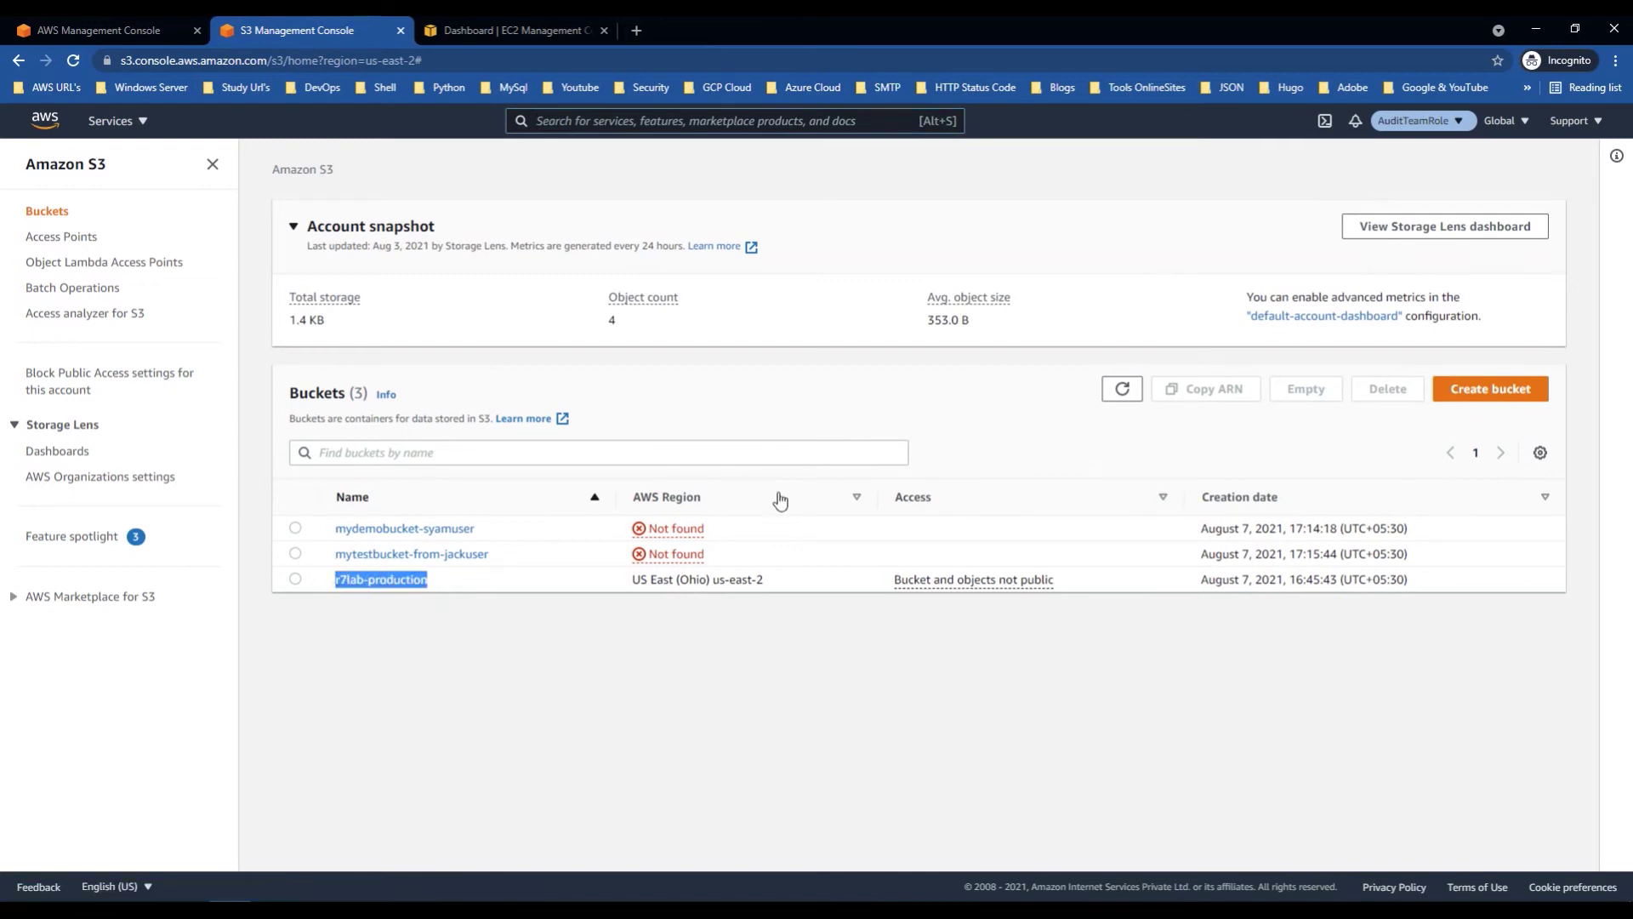
{"action": "left_click", "coordinate": [431, 640]}
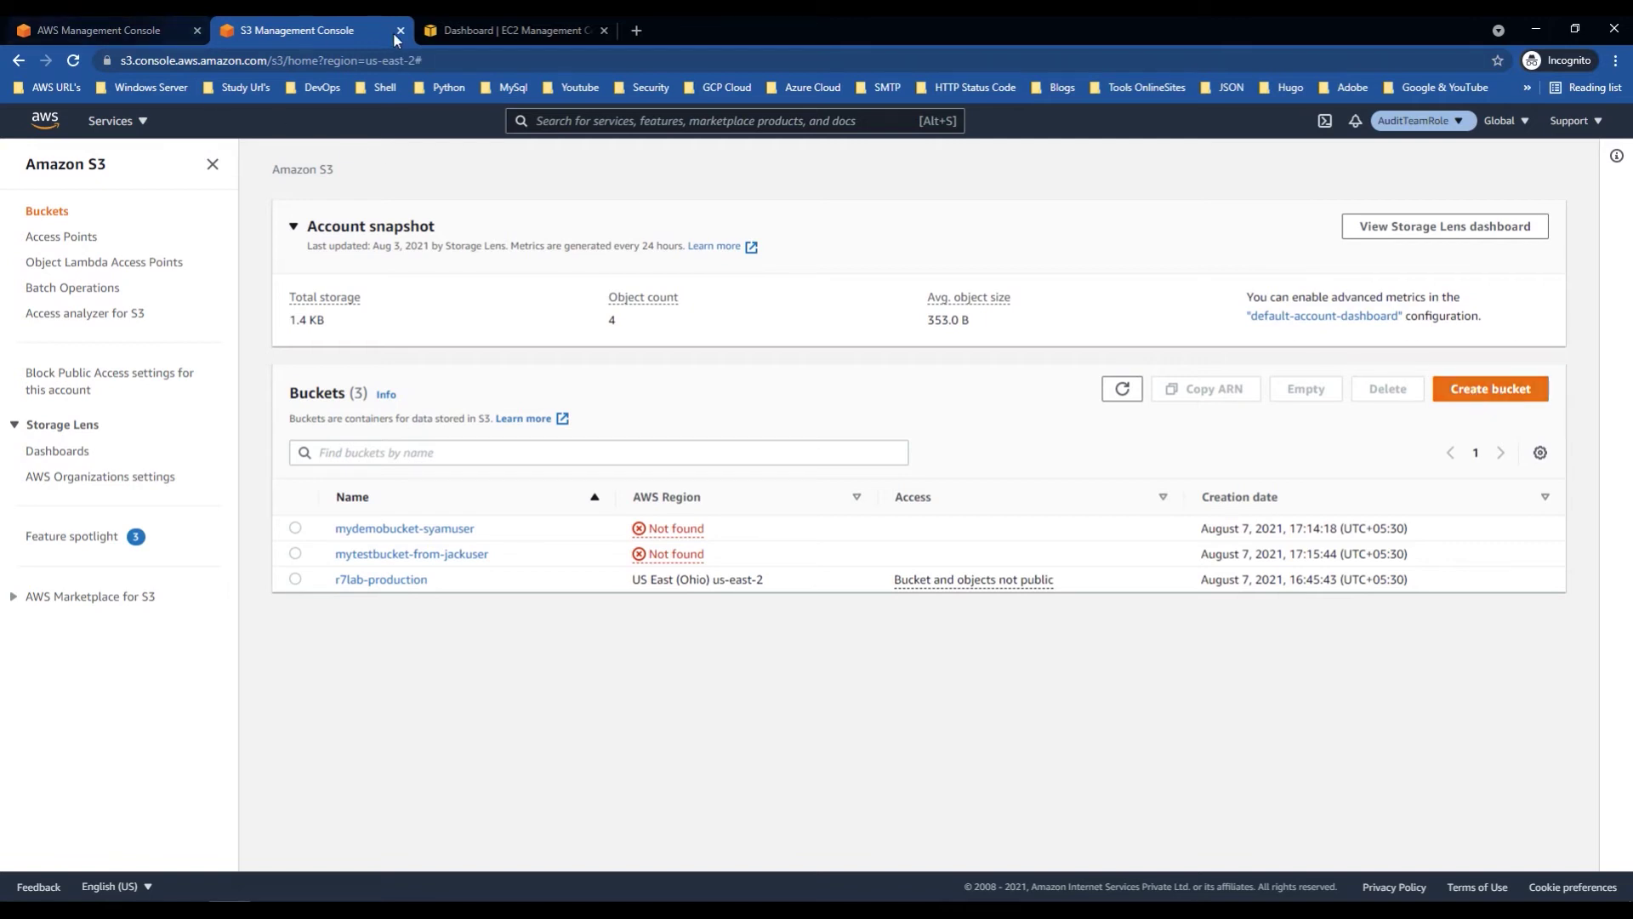
Step: Look over the EC2 and S3 tabs, then bring back the management account's IAM window
{"action": "left_click", "coordinate": [487, 32]}
{"action": "left_click", "coordinate": [273, 32]}
{"action": "left_click", "coordinate": [442, 34]}
{"action": "left_click", "coordinate": [336, 32]}
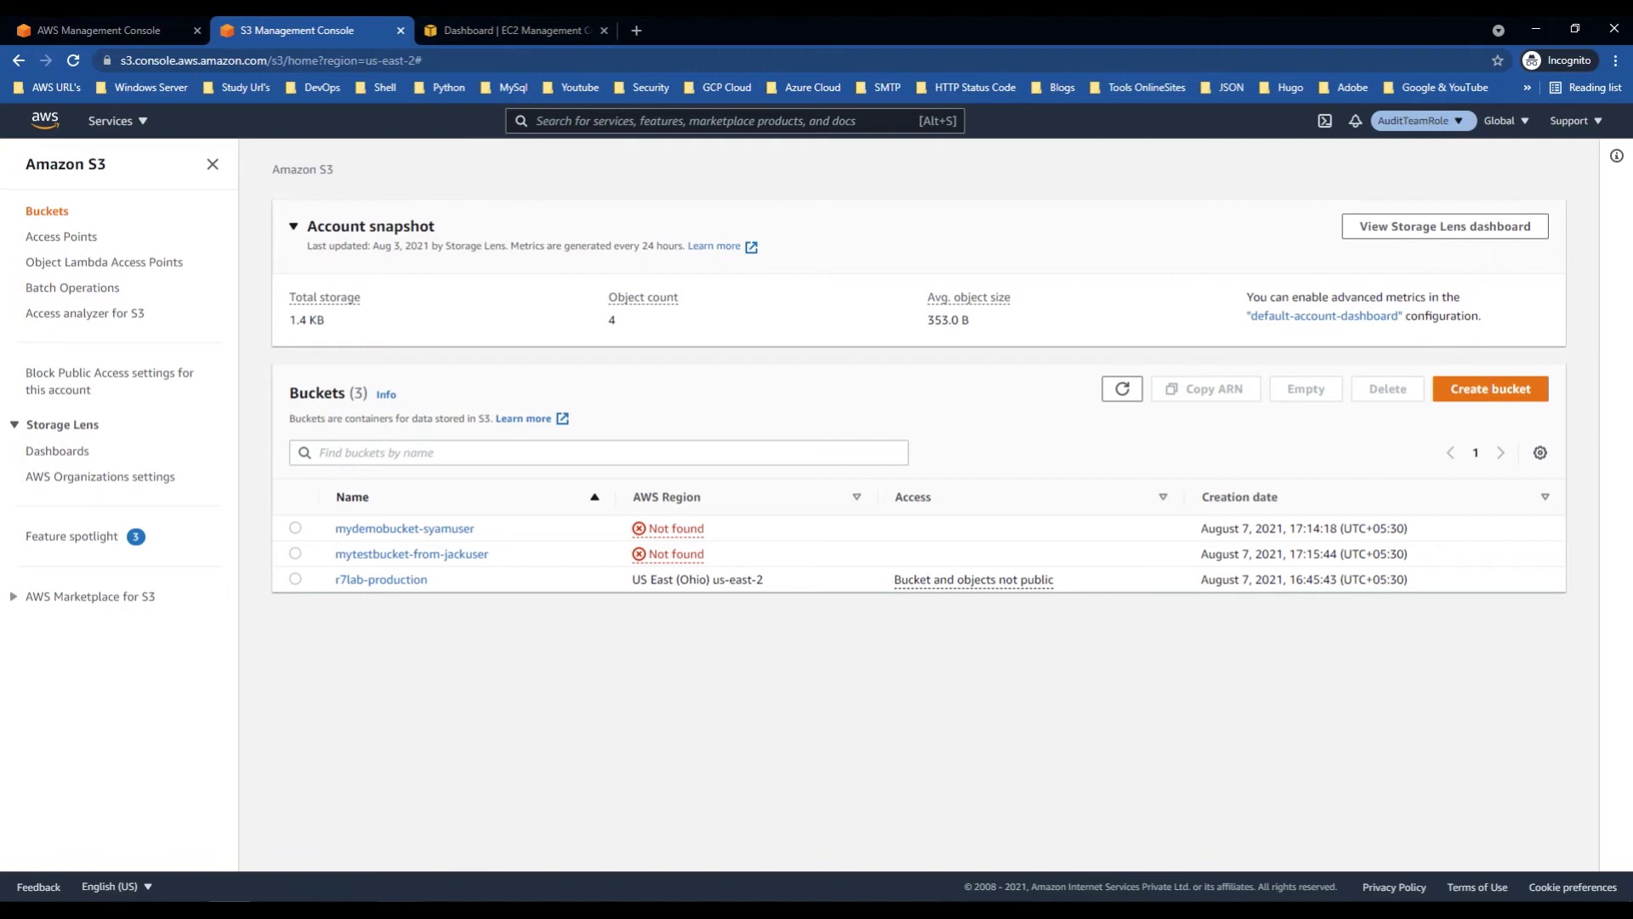
{"action": "left_click", "coordinate": [419, 867]}
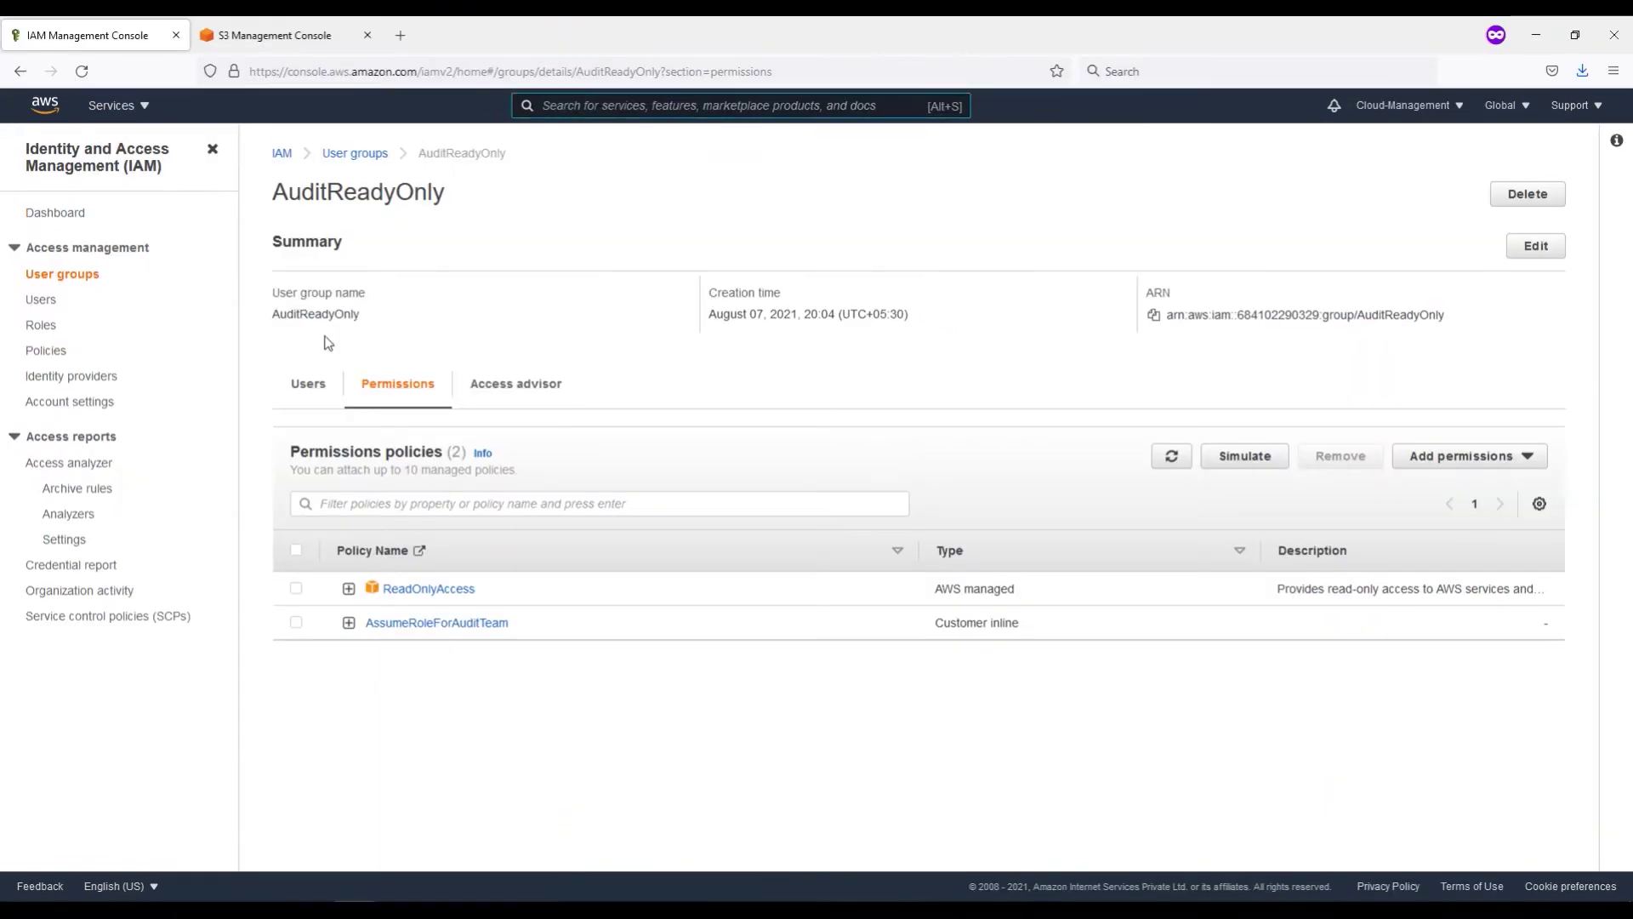
Step: Open the ReadOnlyGroup user group and start a new inline policy
{"action": "left_click", "coordinate": [355, 154]}
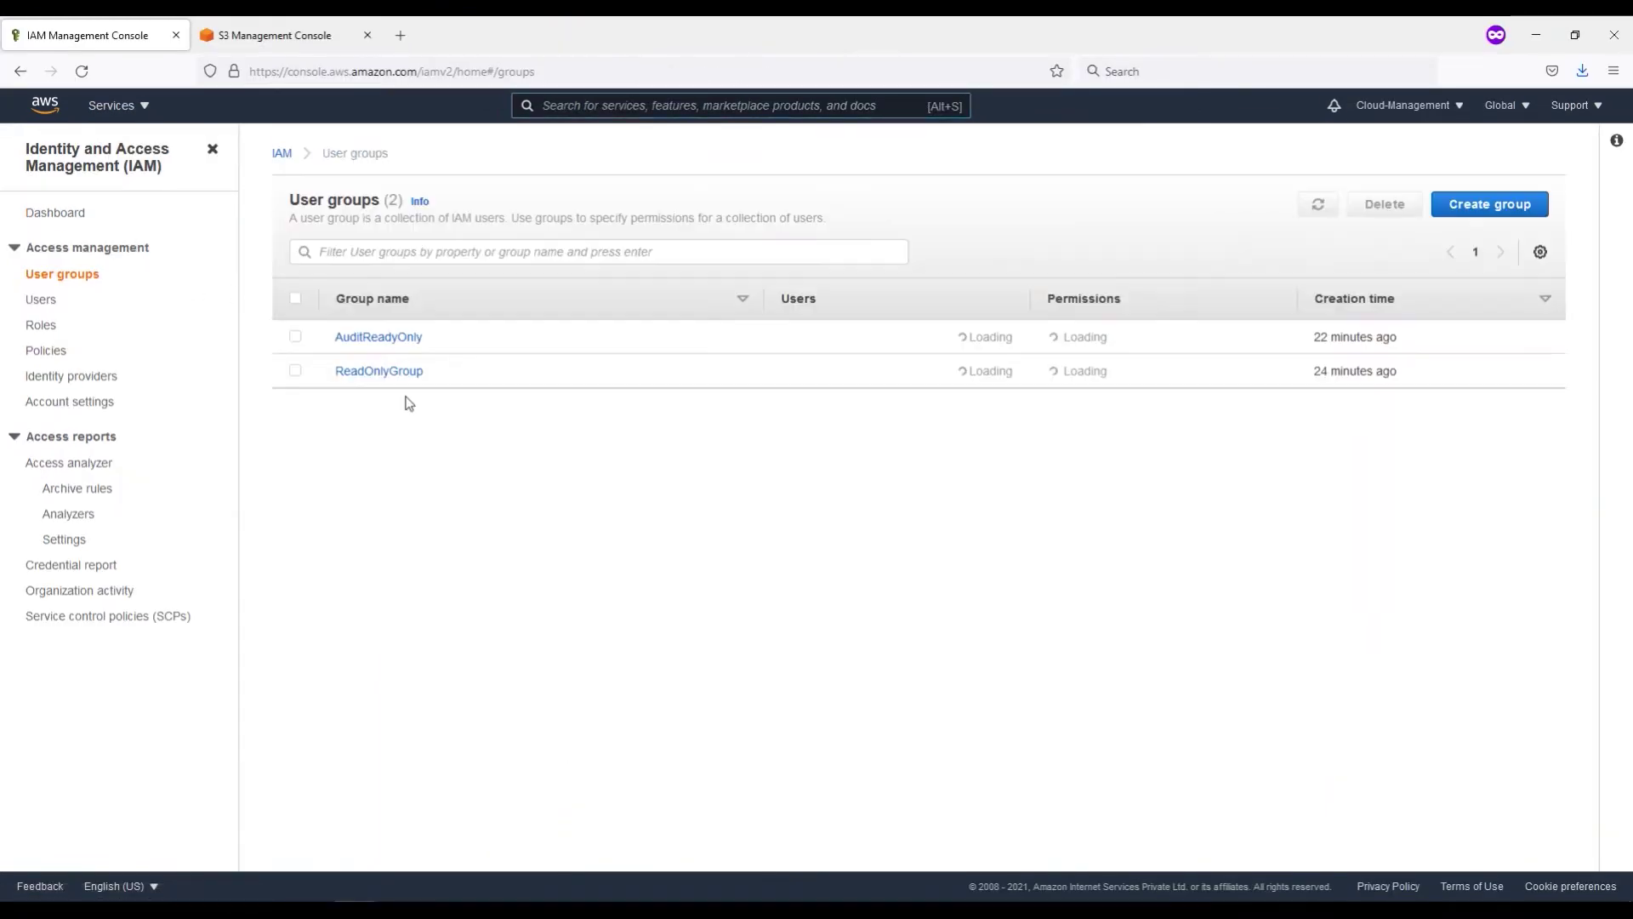
{"action": "left_click", "coordinate": [377, 374]}
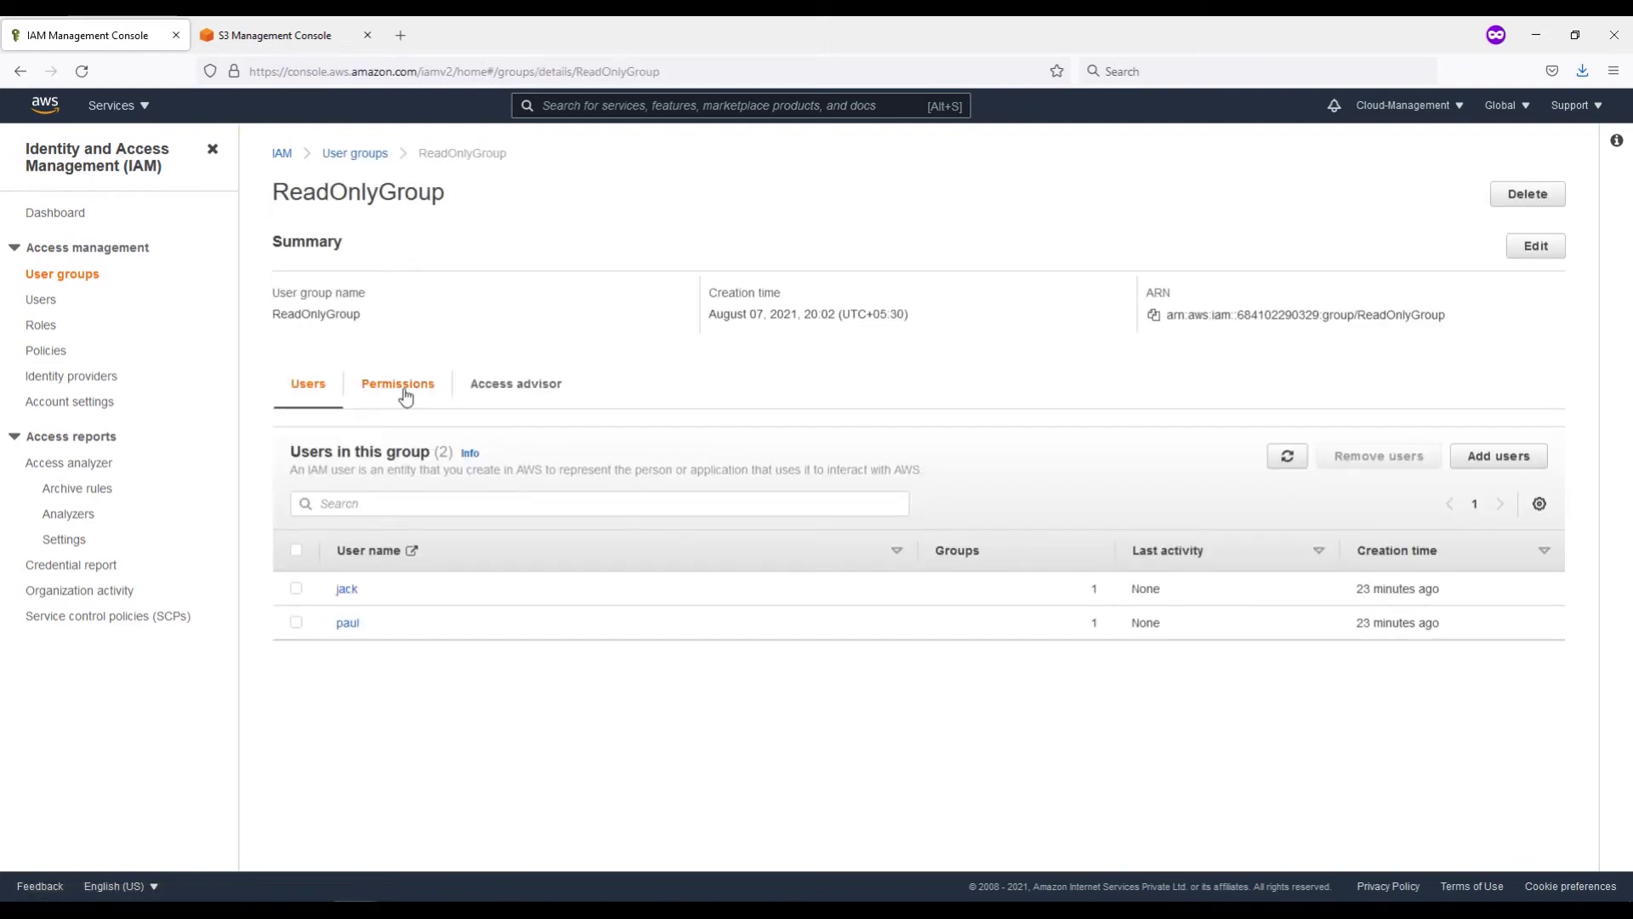
{"action": "left_click", "coordinate": [405, 393]}
{"action": "left_click", "coordinate": [1502, 459]}
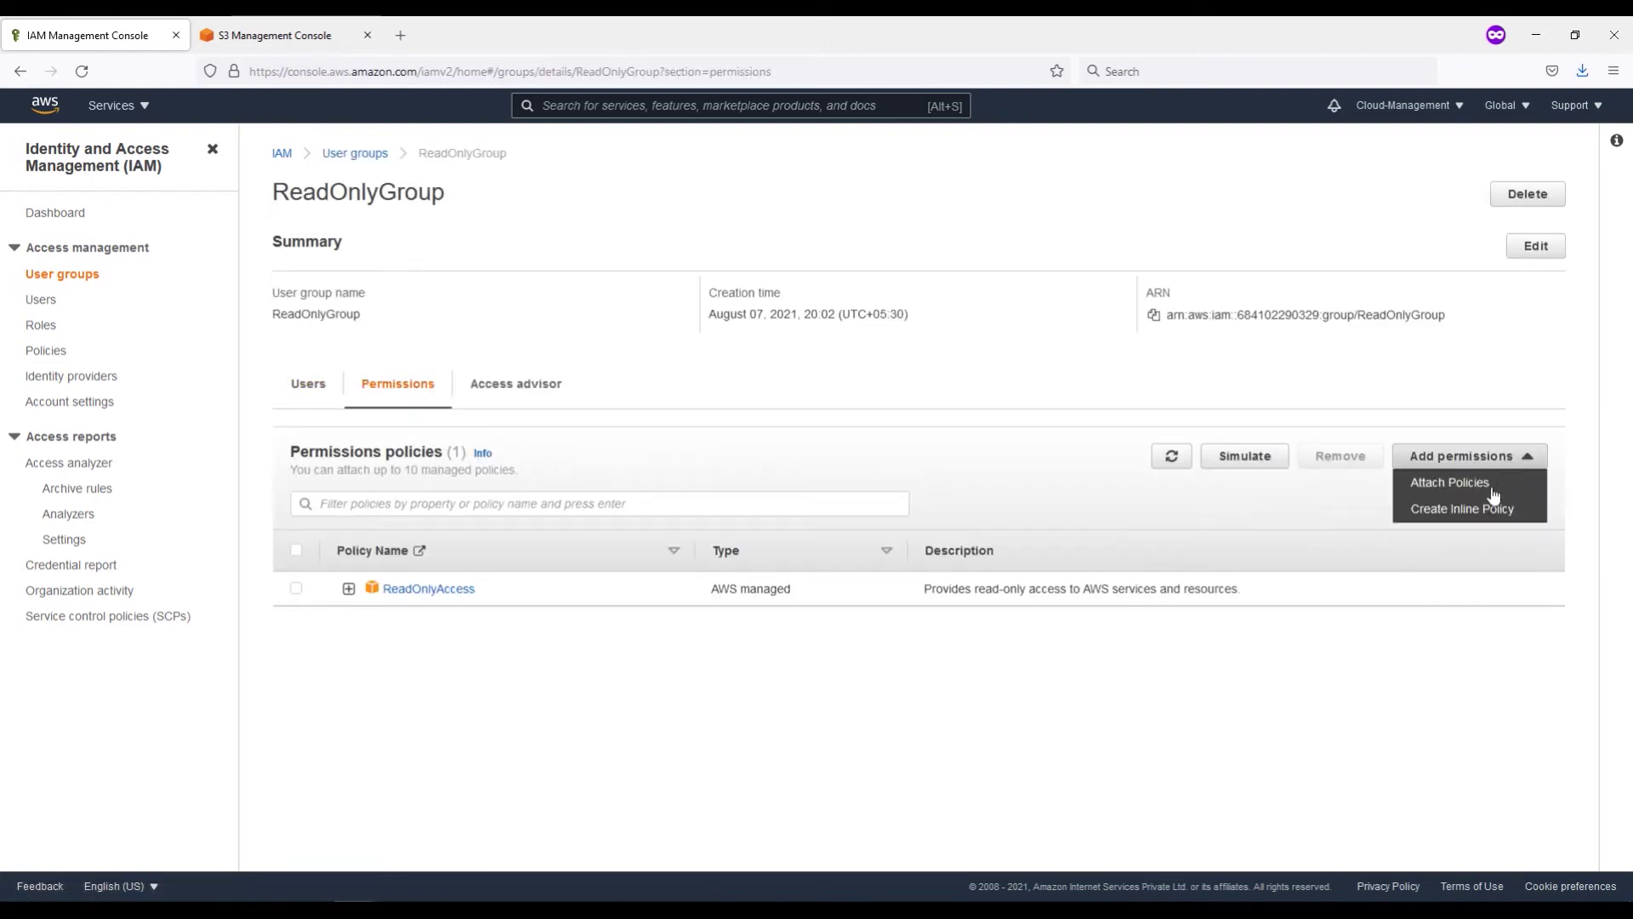
{"action": "left_click", "coordinate": [1481, 508]}
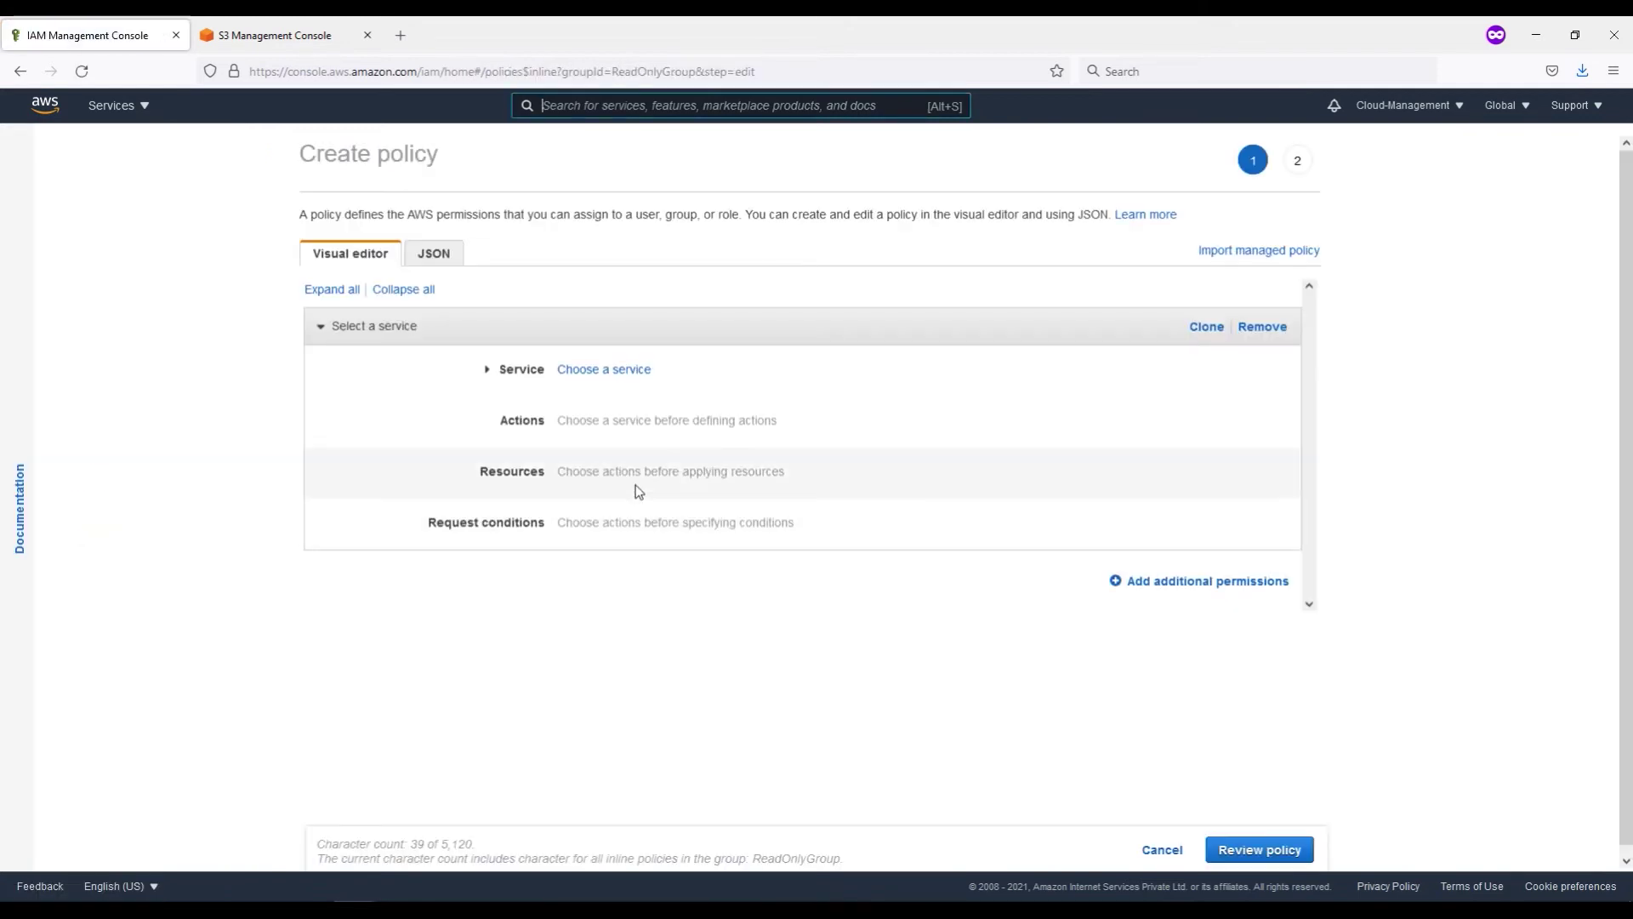
Step: Allow STS AssumeRole on all resources and proceed to the review step
{"action": "left_click", "coordinate": [587, 369]}
{"action": "type", "text": "sts"}
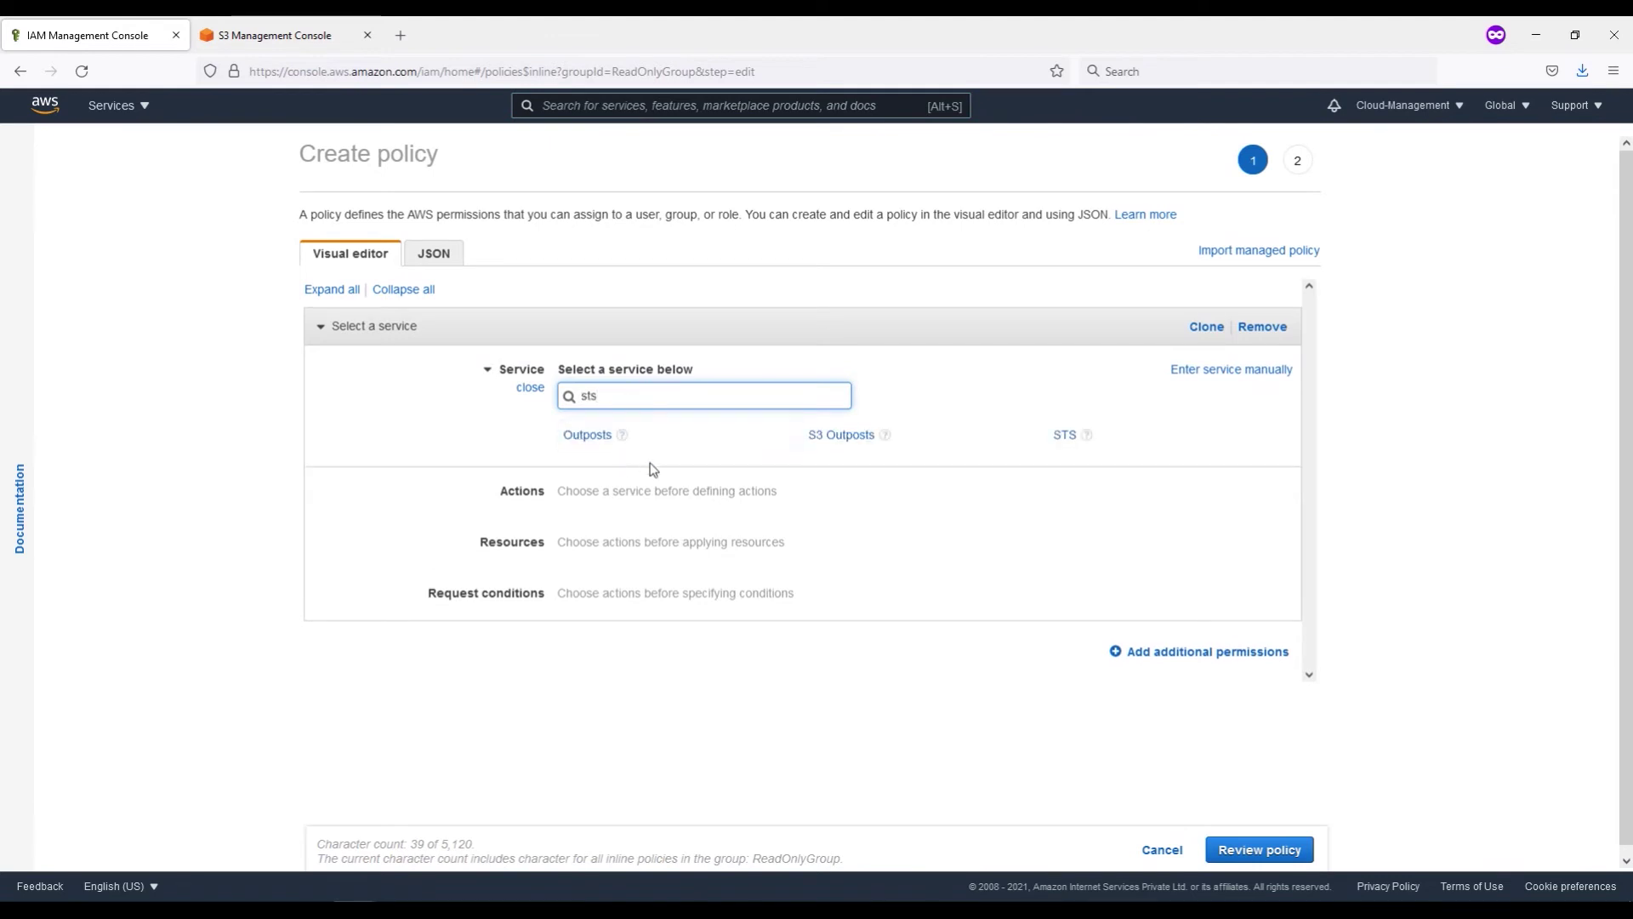
{"action": "left_click", "coordinate": [1064, 435]}
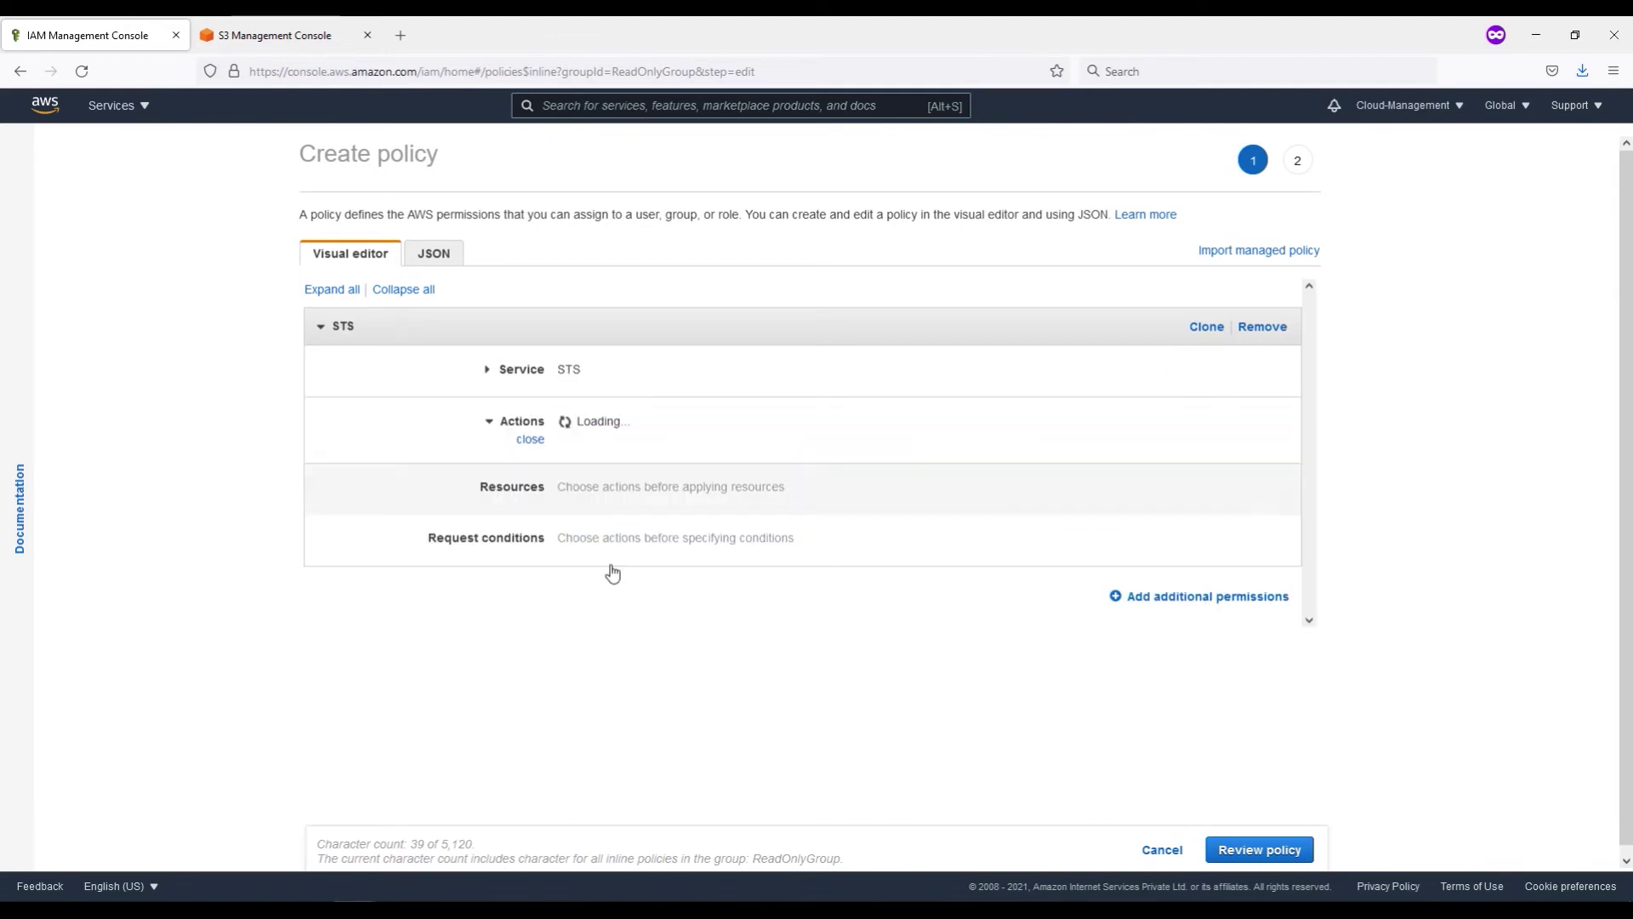
{"action": "left_click", "coordinate": [565, 593]}
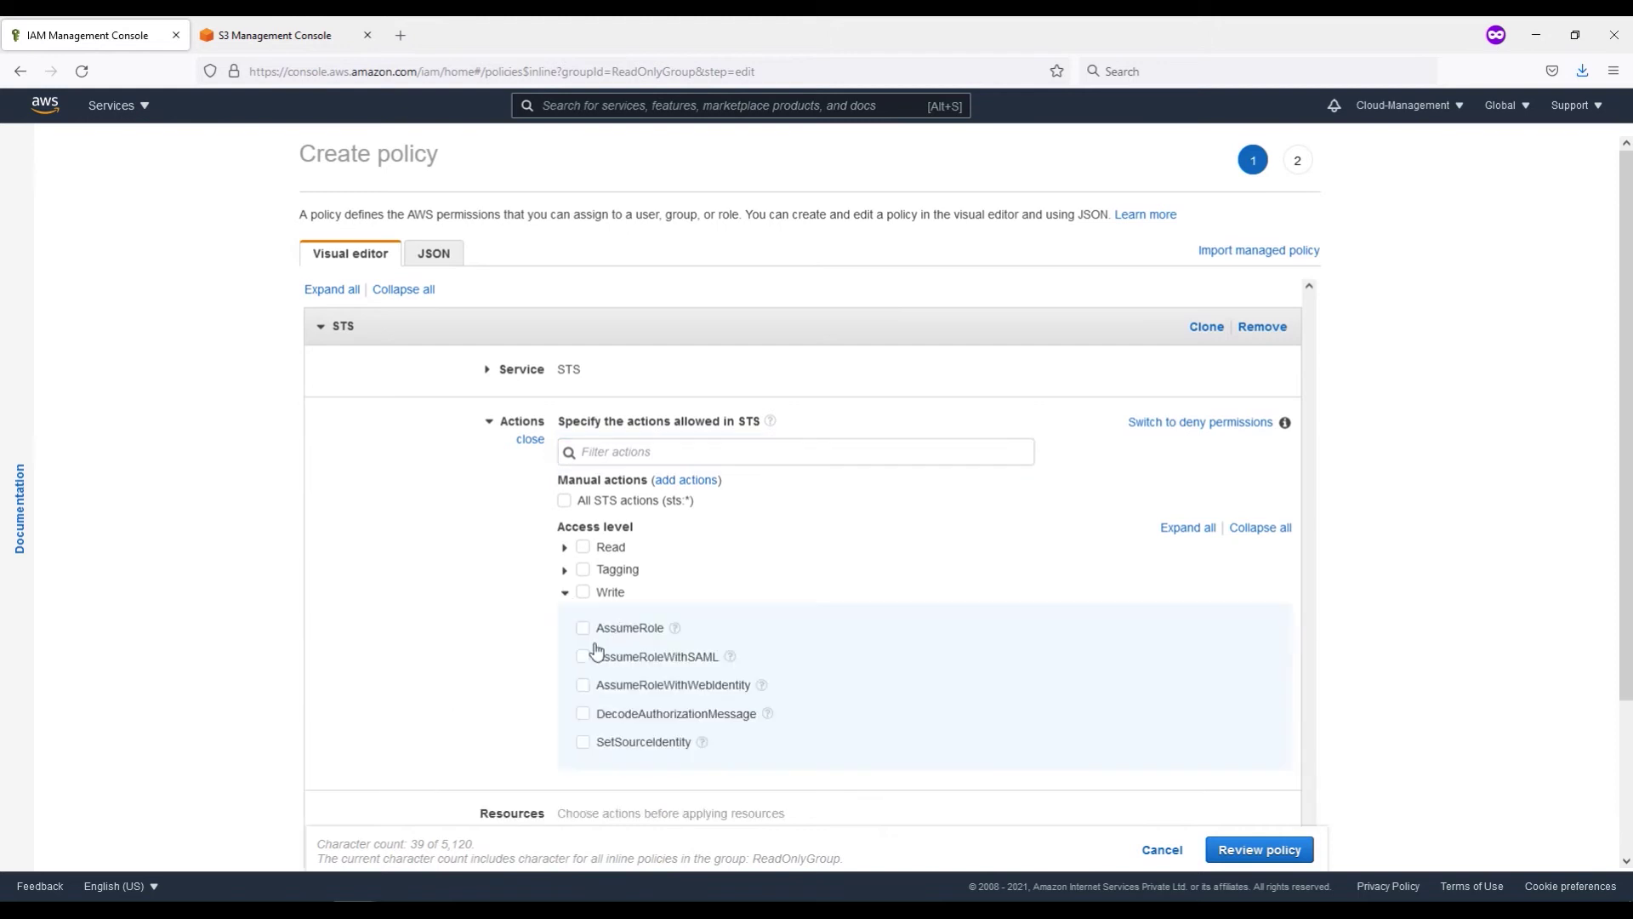
{"action": "left_click", "coordinate": [583, 628]}
{"action": "scroll", "coordinate": [766, 715], "scroll_direction": "down", "scroll_amount": 2}
{"action": "left_click", "coordinate": [583, 682]}
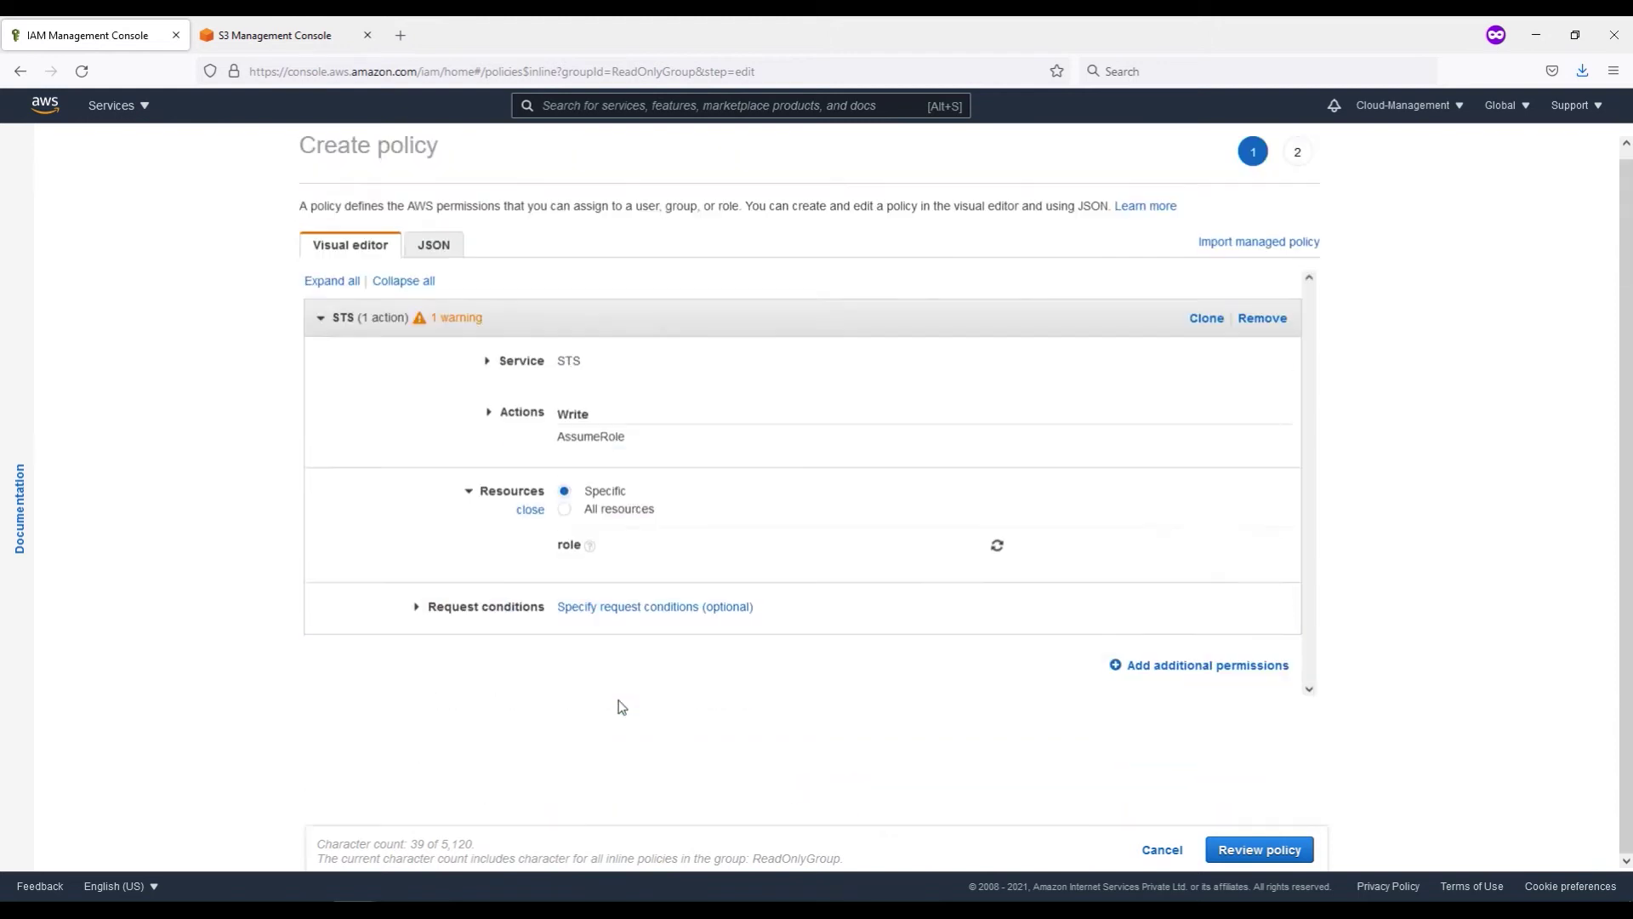
{"action": "left_click", "coordinate": [565, 510]}
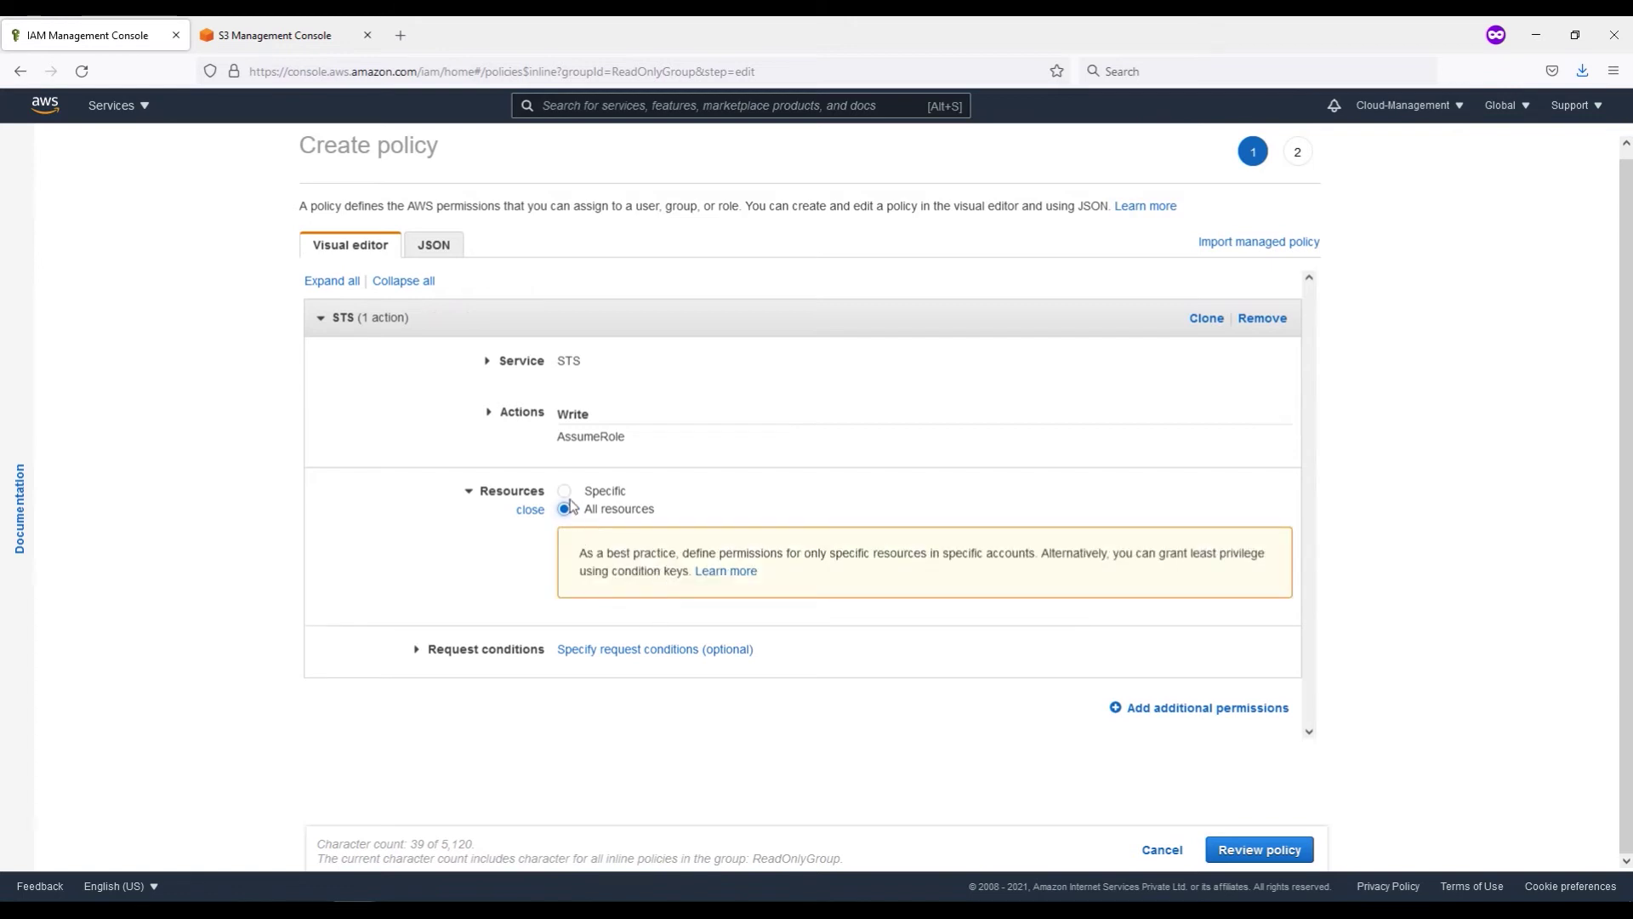
{"action": "left_click", "coordinate": [565, 492]}
{"action": "left_click", "coordinate": [564, 510]}
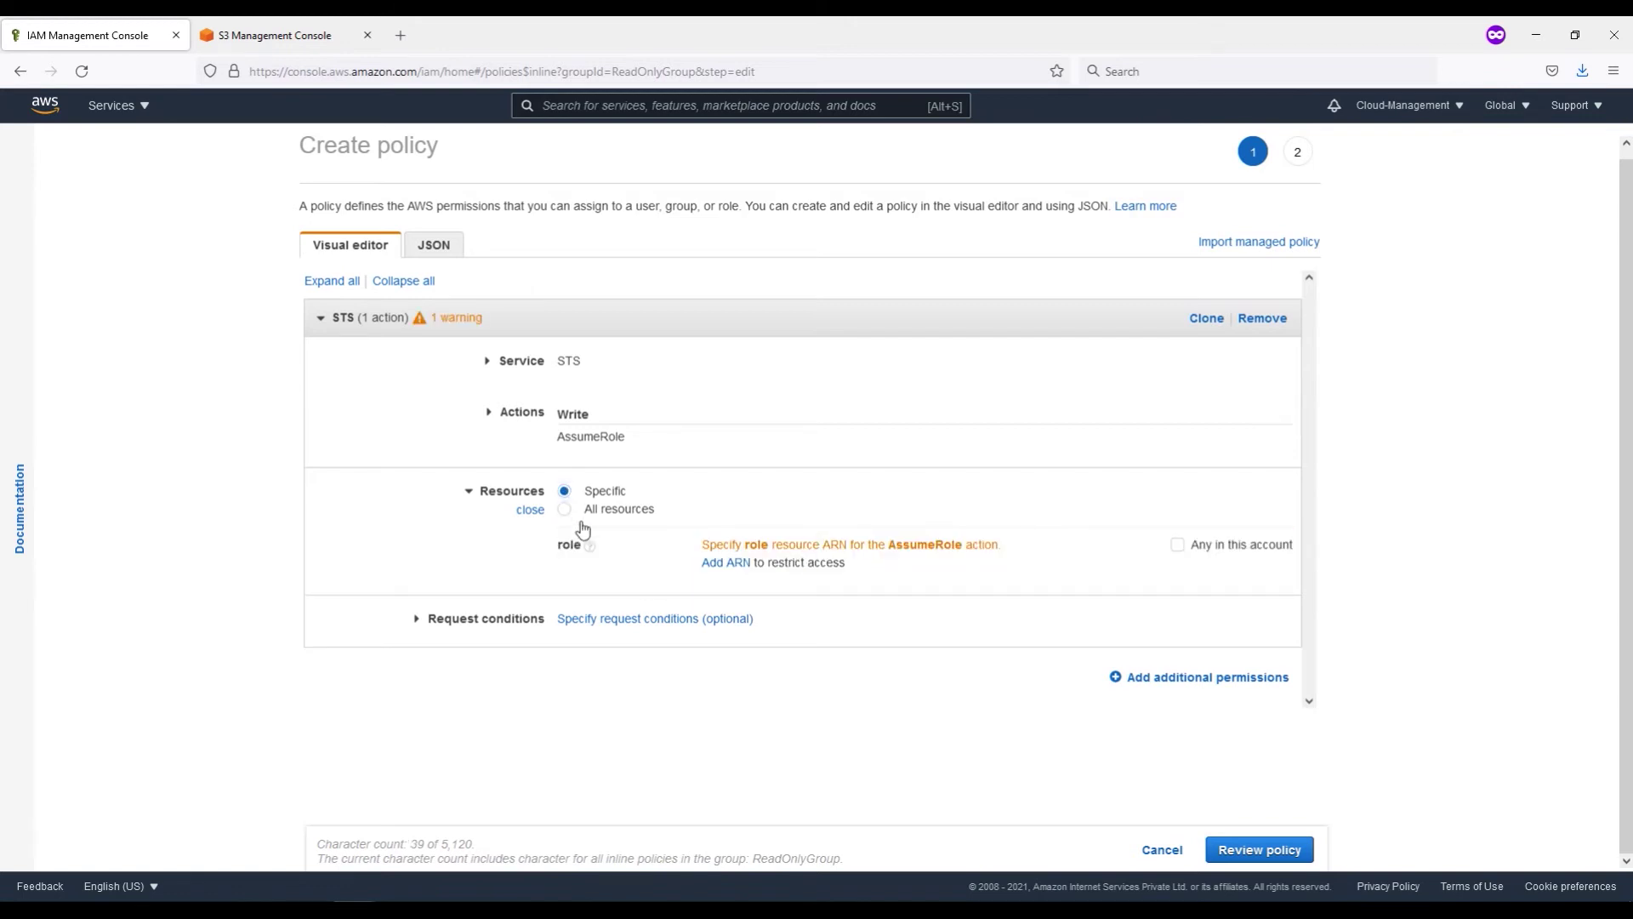
{"action": "left_click", "coordinate": [1260, 850]}
Step: Correct the policy name to AssumeRoleForDevTeam and create it on ReadOnlyGroup
{"action": "left_click", "coordinate": [530, 289]}
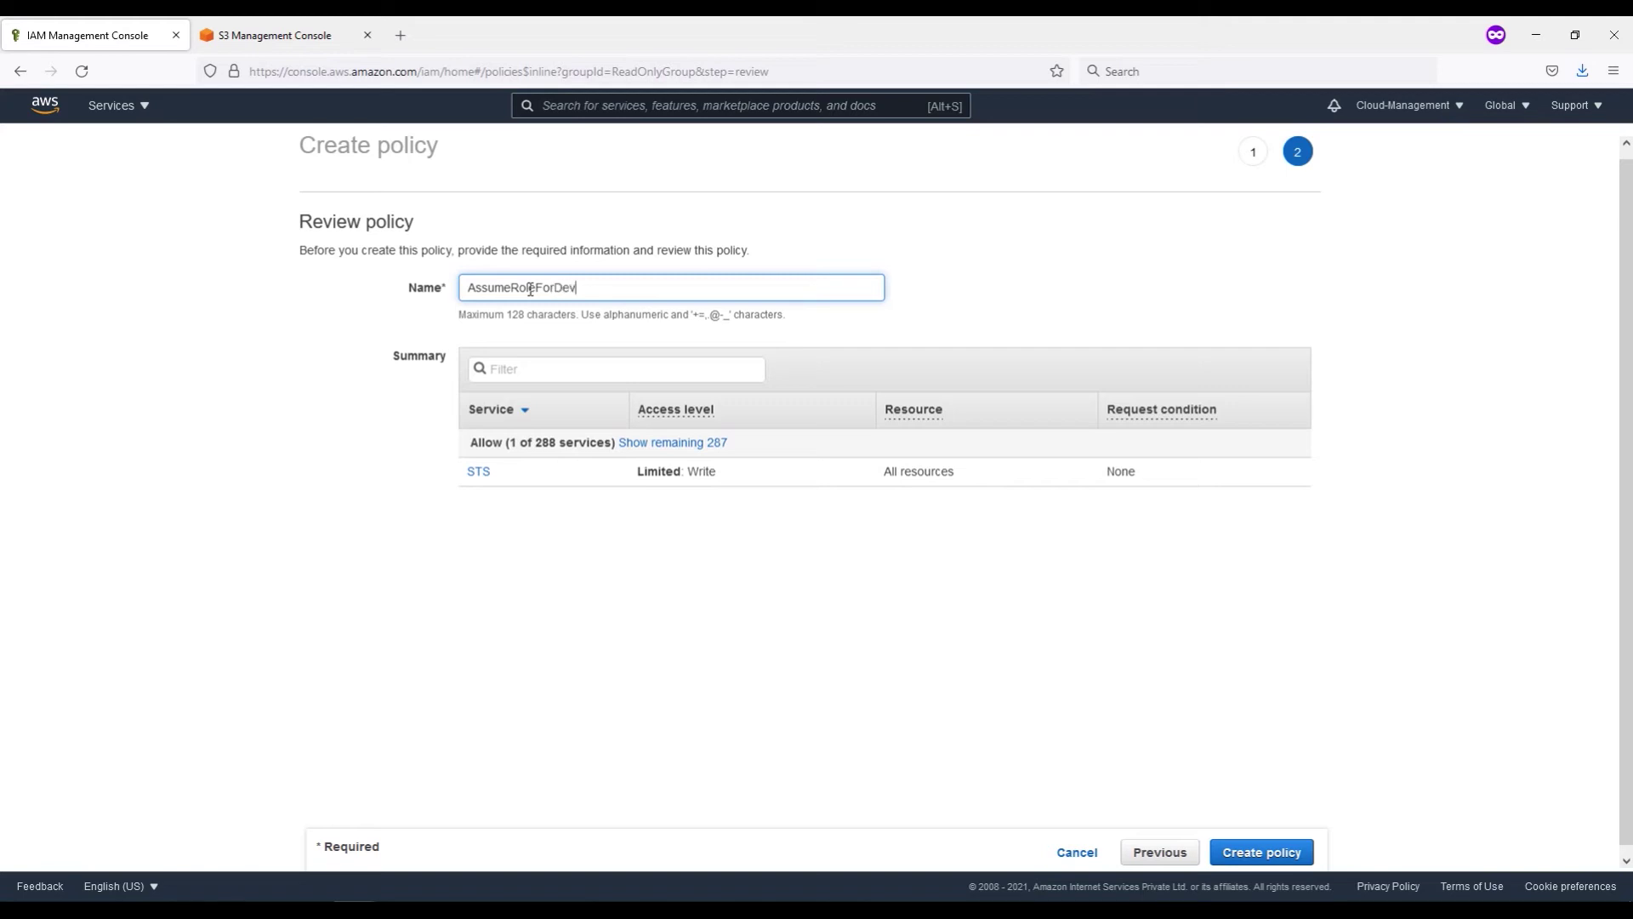
{"action": "key", "text": "BackSpace"}
{"action": "key", "text": "BackSpace"}
{"action": "type", "text": "DevTeam"}
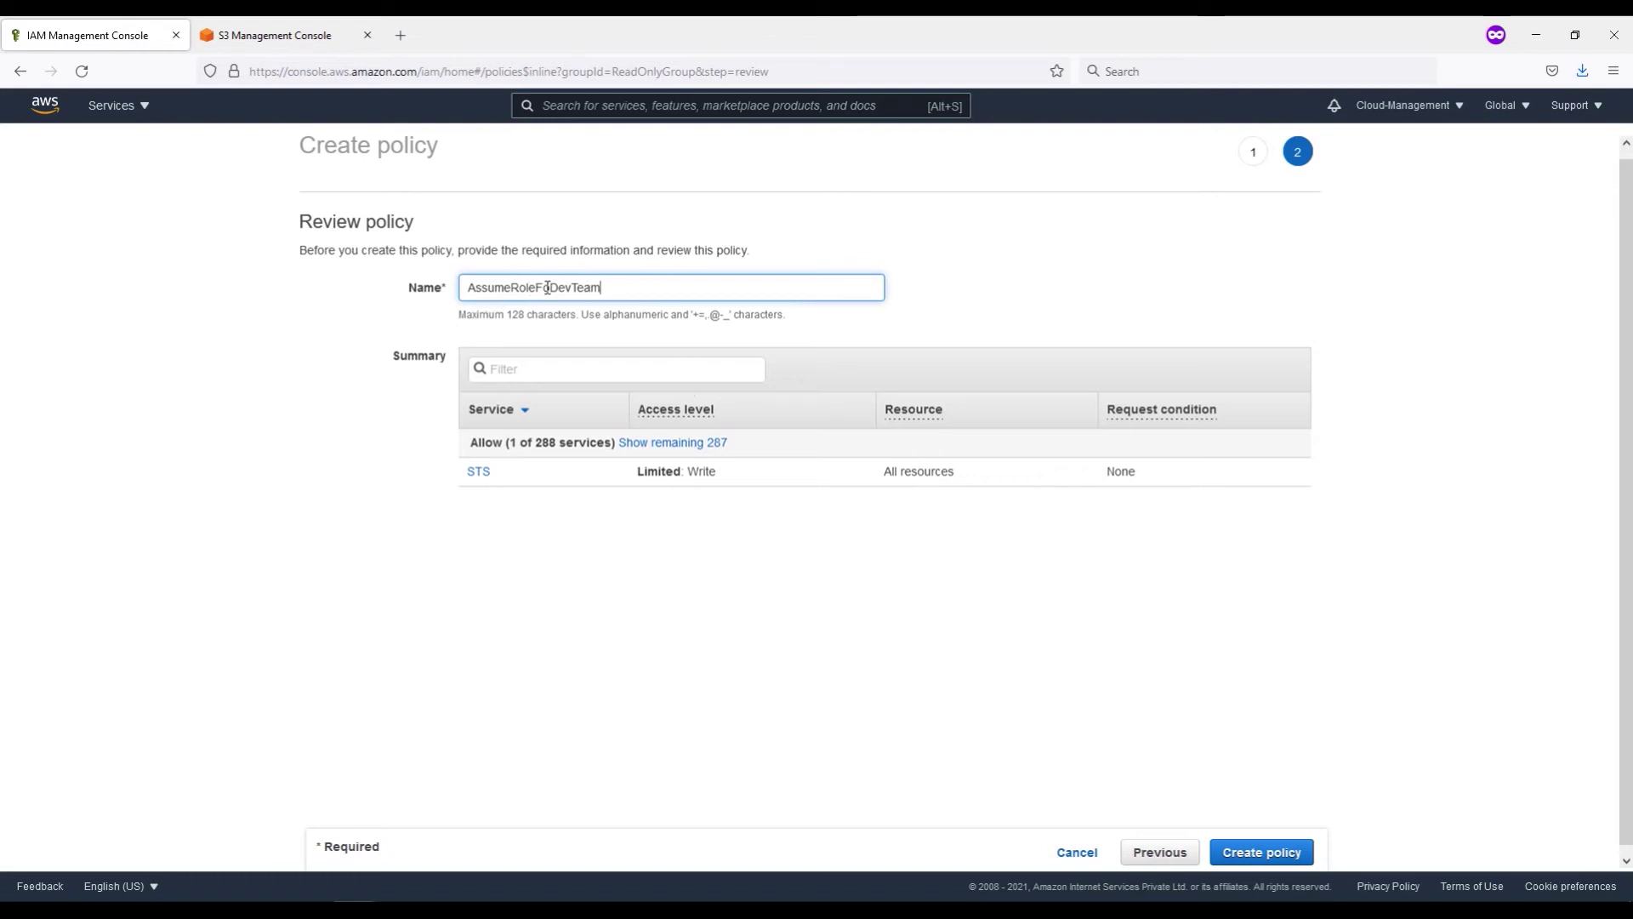
{"action": "left_click", "coordinate": [553, 289]}
{"action": "type", "text": "r"}
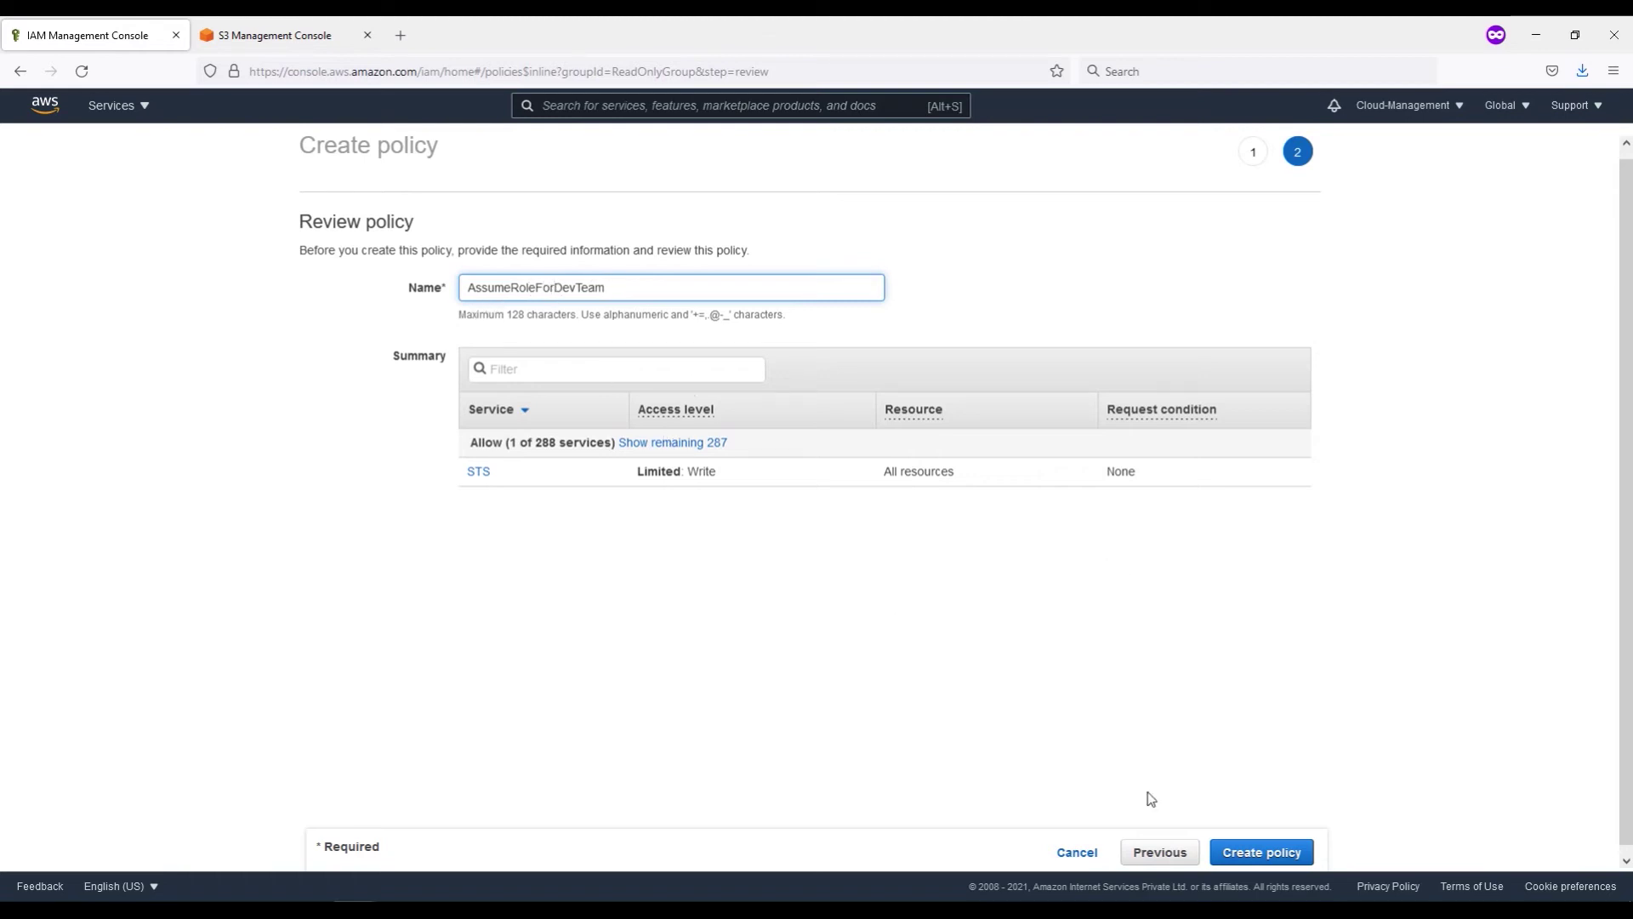
{"action": "left_click", "coordinate": [1282, 846]}
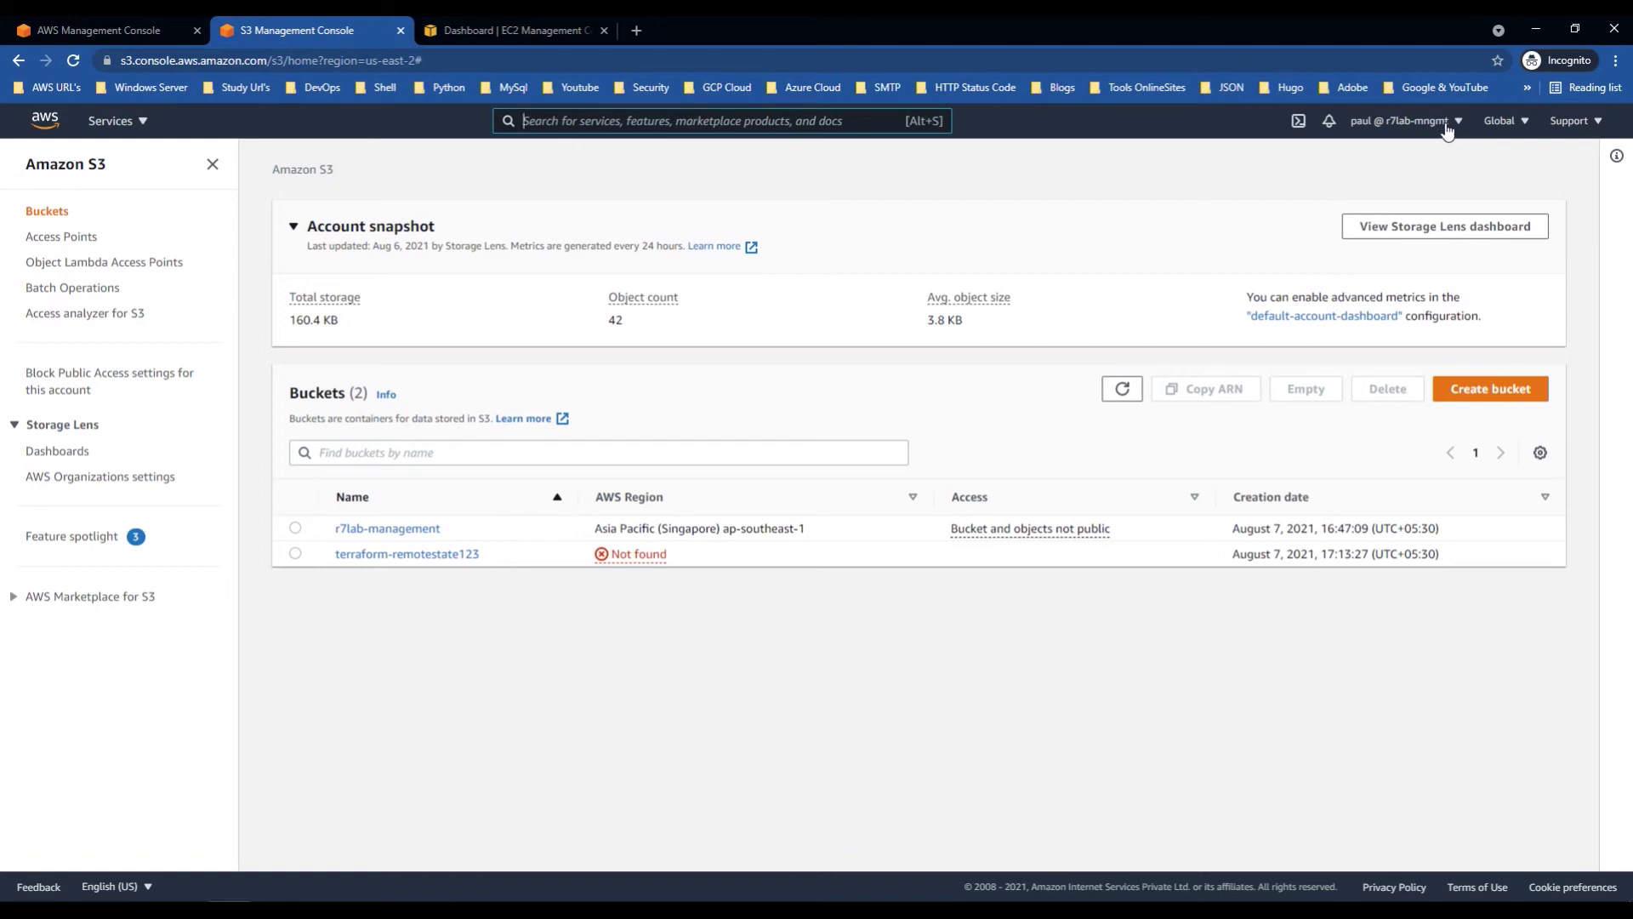
Step: Open the Switch Roles page from the account menu in the S3 console
{"action": "left_click", "coordinate": [1449, 129]}
{"action": "left_click", "coordinate": [510, 30]}
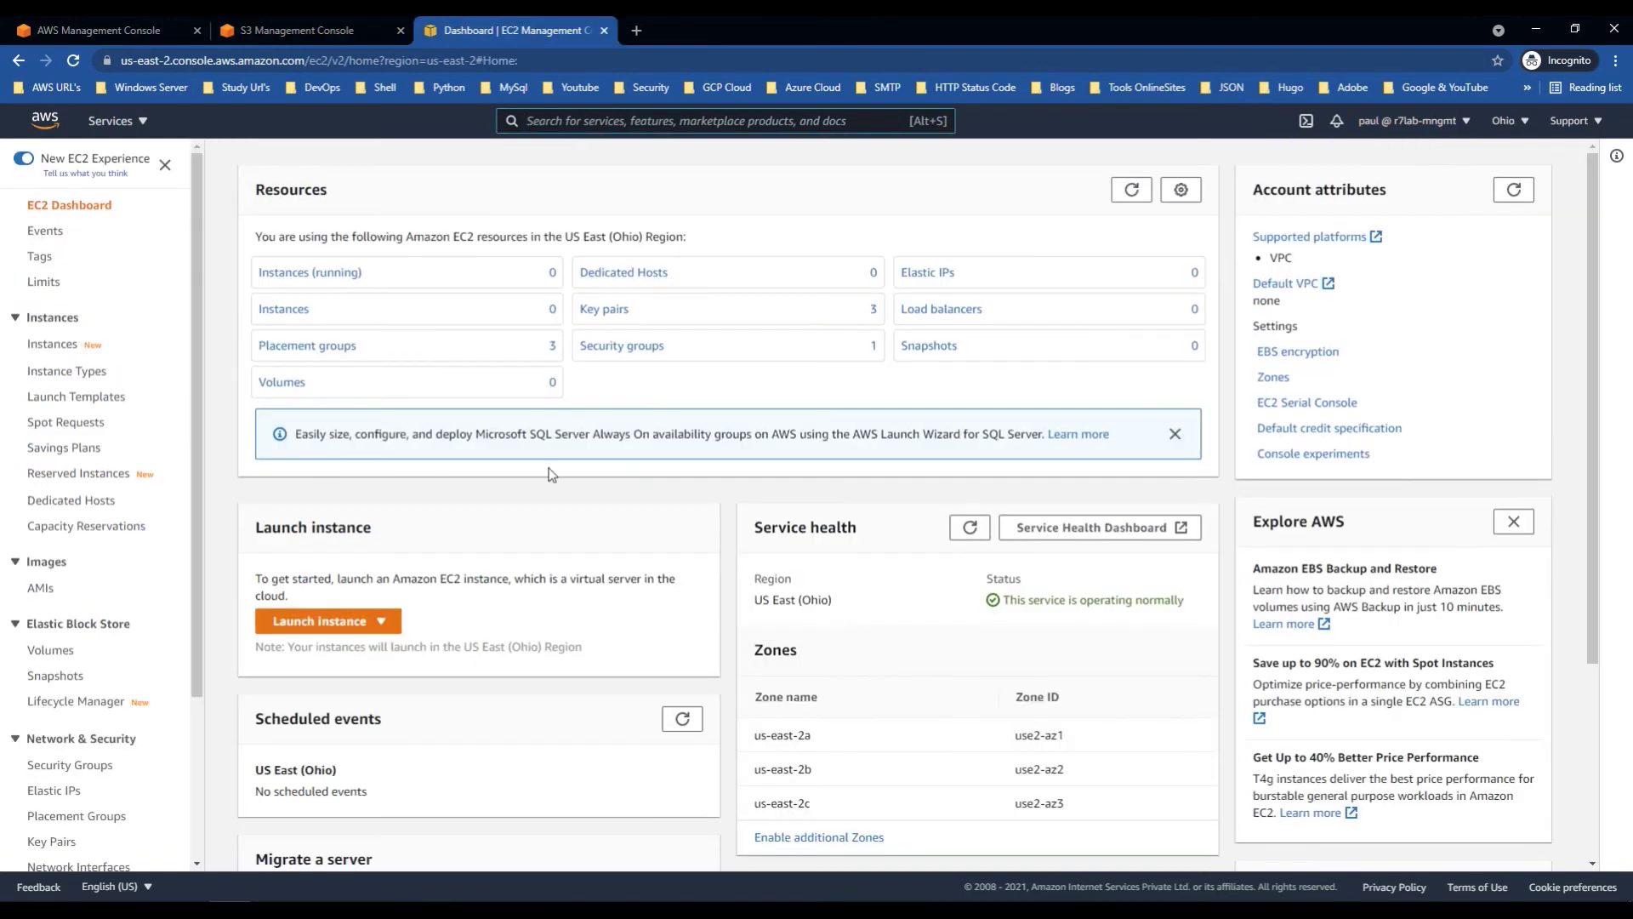
{"action": "left_click", "coordinate": [256, 31]}
{"action": "left_click", "coordinate": [202, 32]}
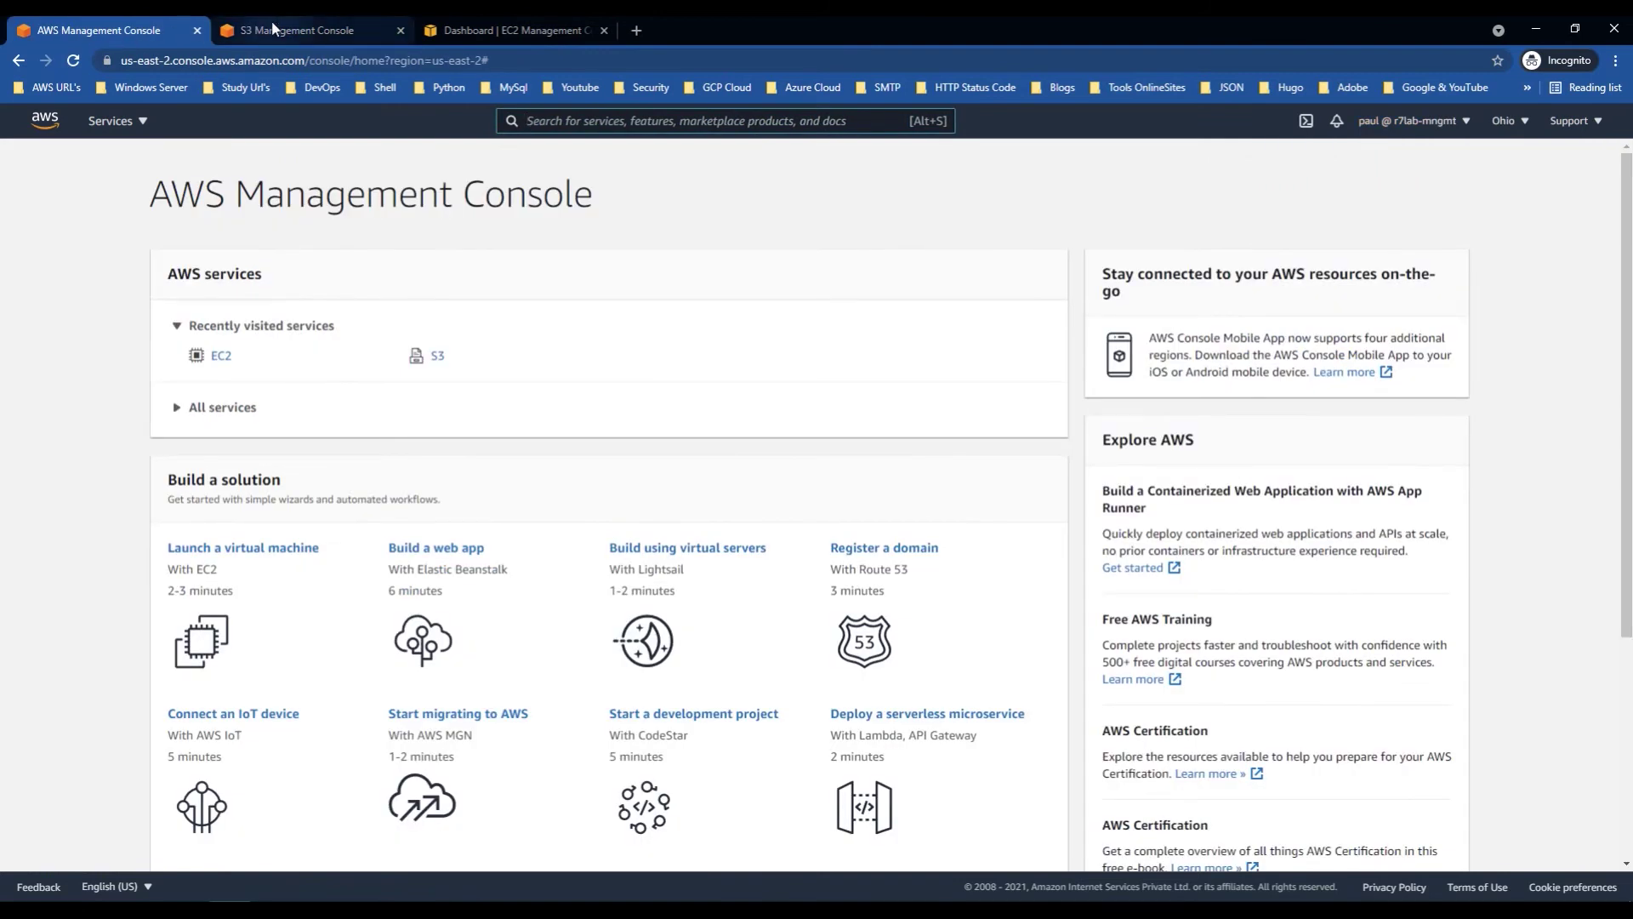
{"action": "left_click", "coordinate": [272, 21]}
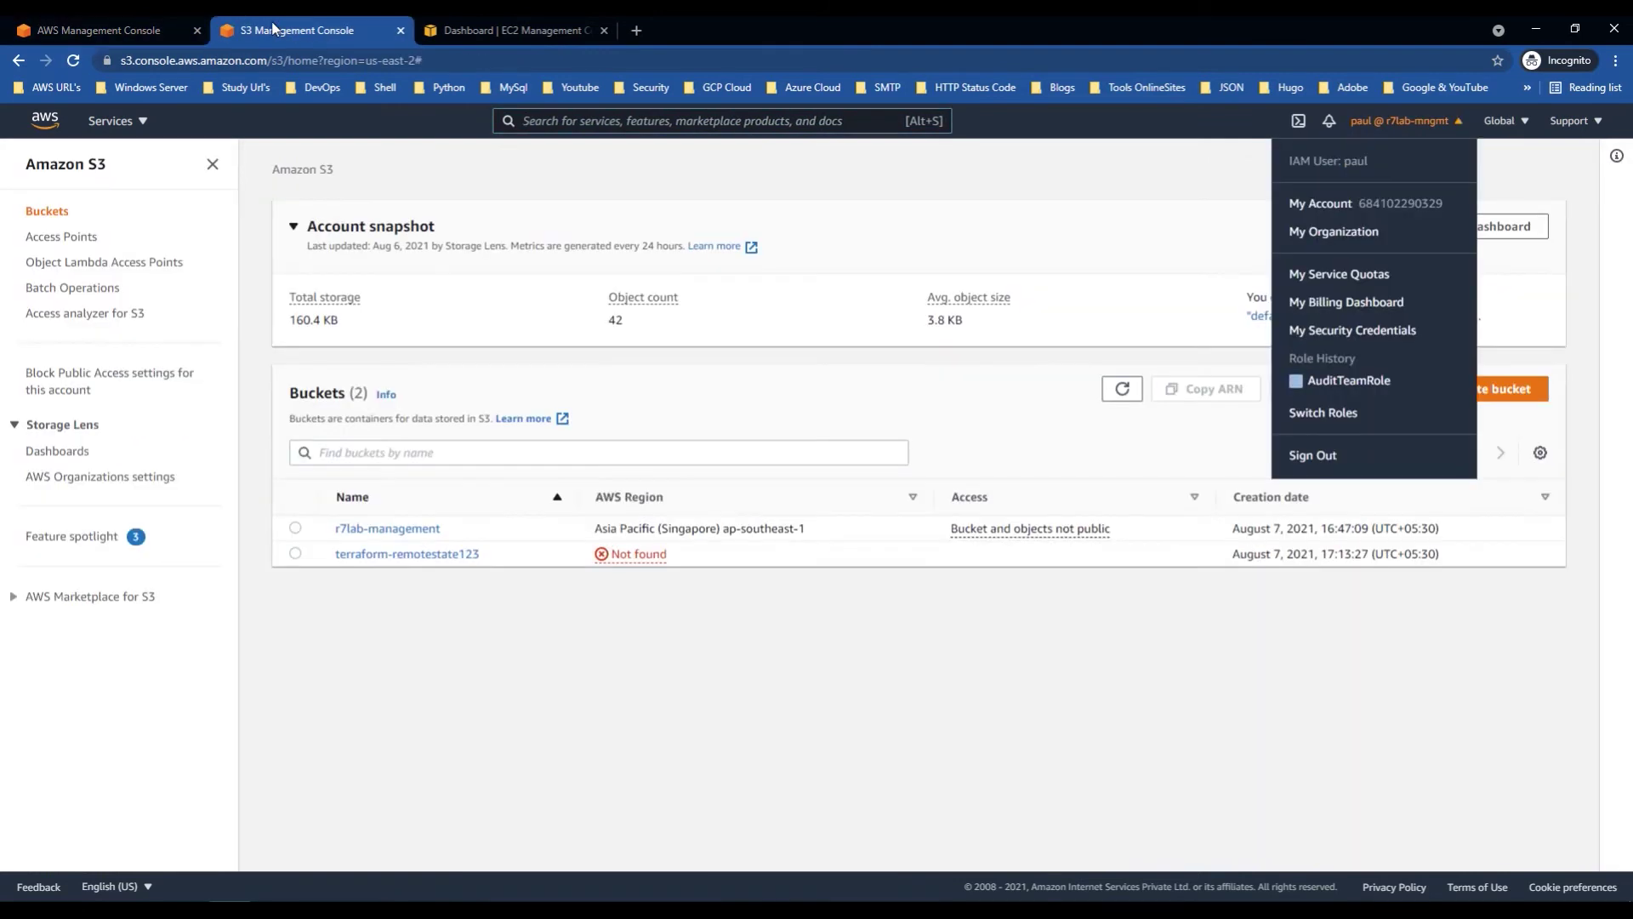
{"action": "left_click", "coordinate": [1451, 126]}
{"action": "left_click", "coordinate": [1449, 123]}
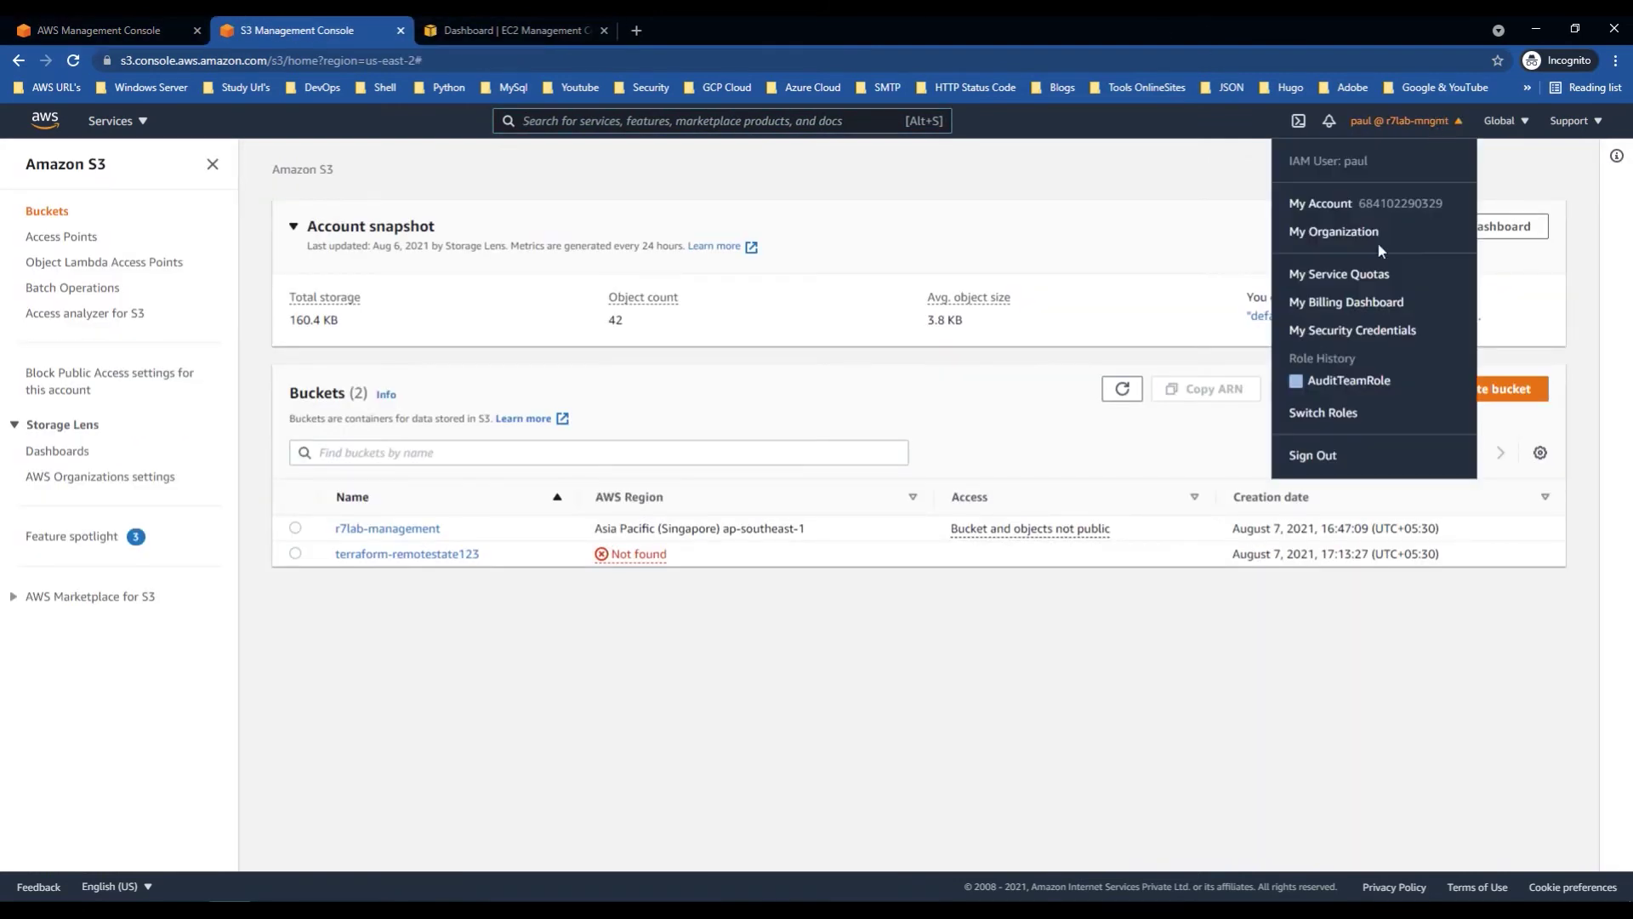
{"action": "left_click", "coordinate": [1338, 415]}
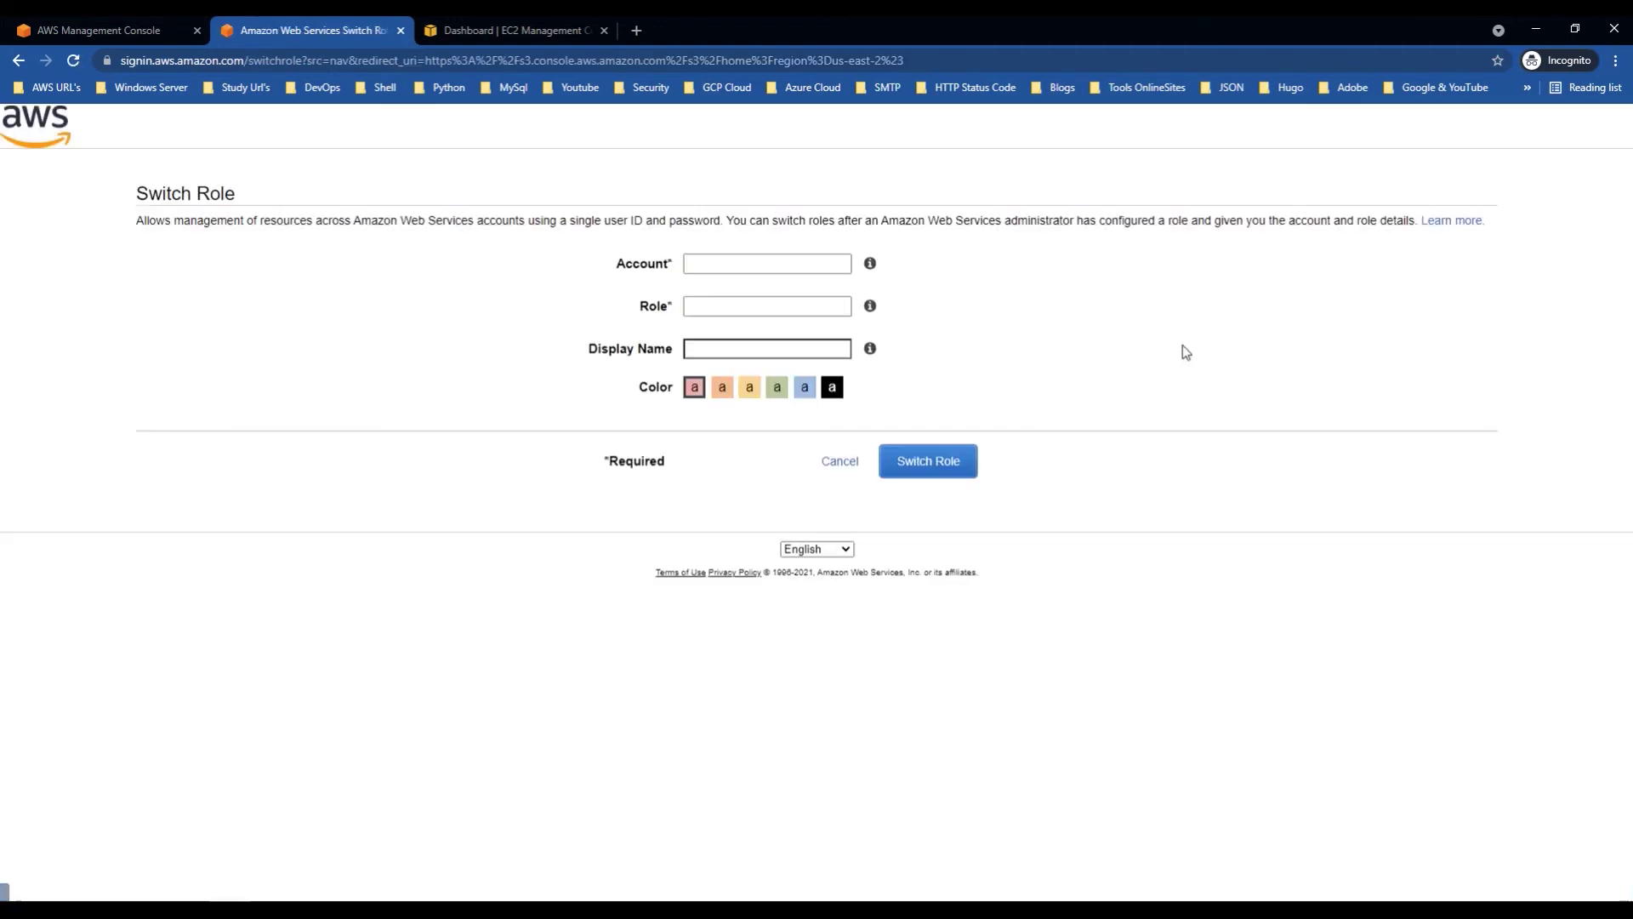
Step: Copy the prod account number from the Notepad notes into the Account field
{"action": "left_click", "coordinate": [464, 895]}
{"action": "left_click", "coordinate": [412, 864]}
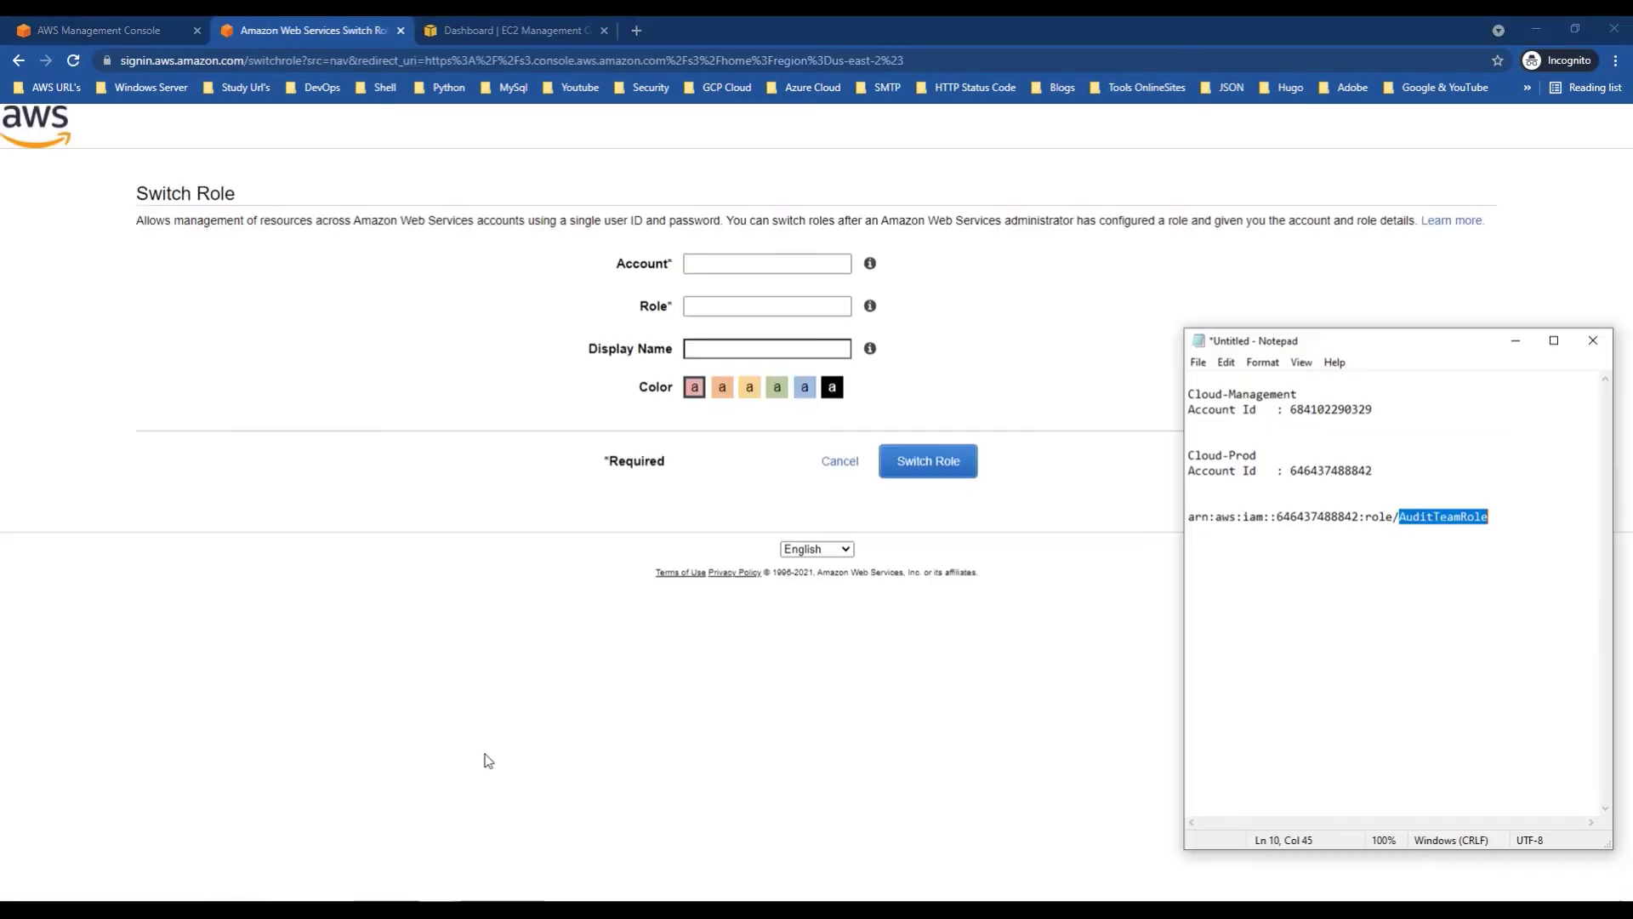
{"action": "double_click", "coordinate": [1331, 411]}
{"action": "left_click", "coordinate": [1346, 410]}
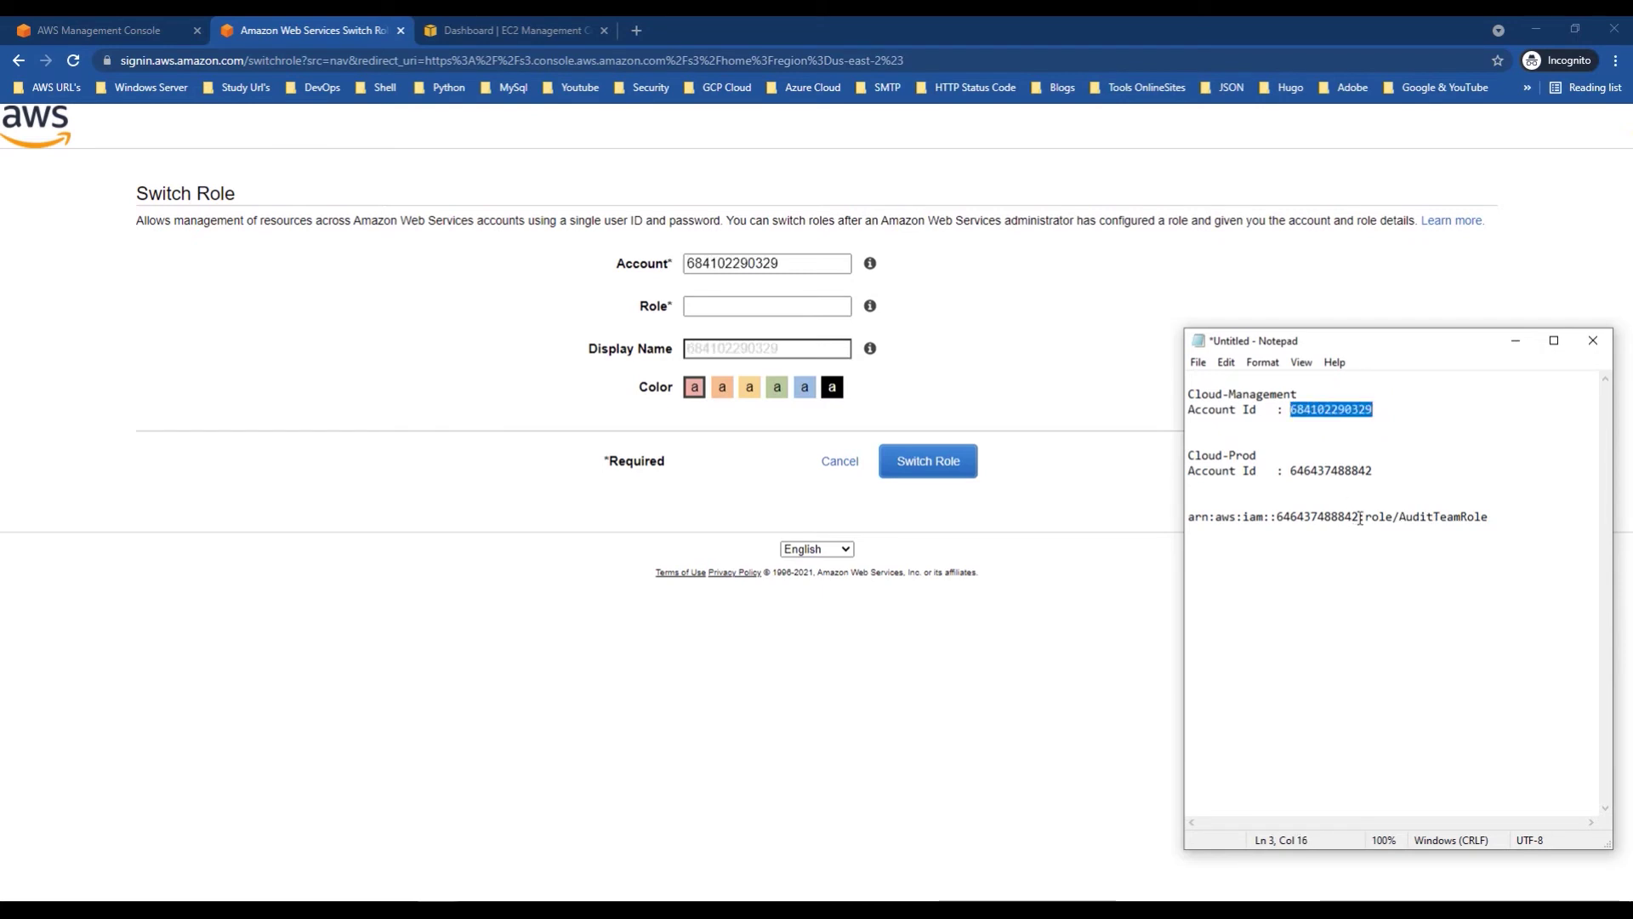
{"action": "left_click_drag", "start_coordinate": [1361, 516], "coordinate": [1283, 517]}
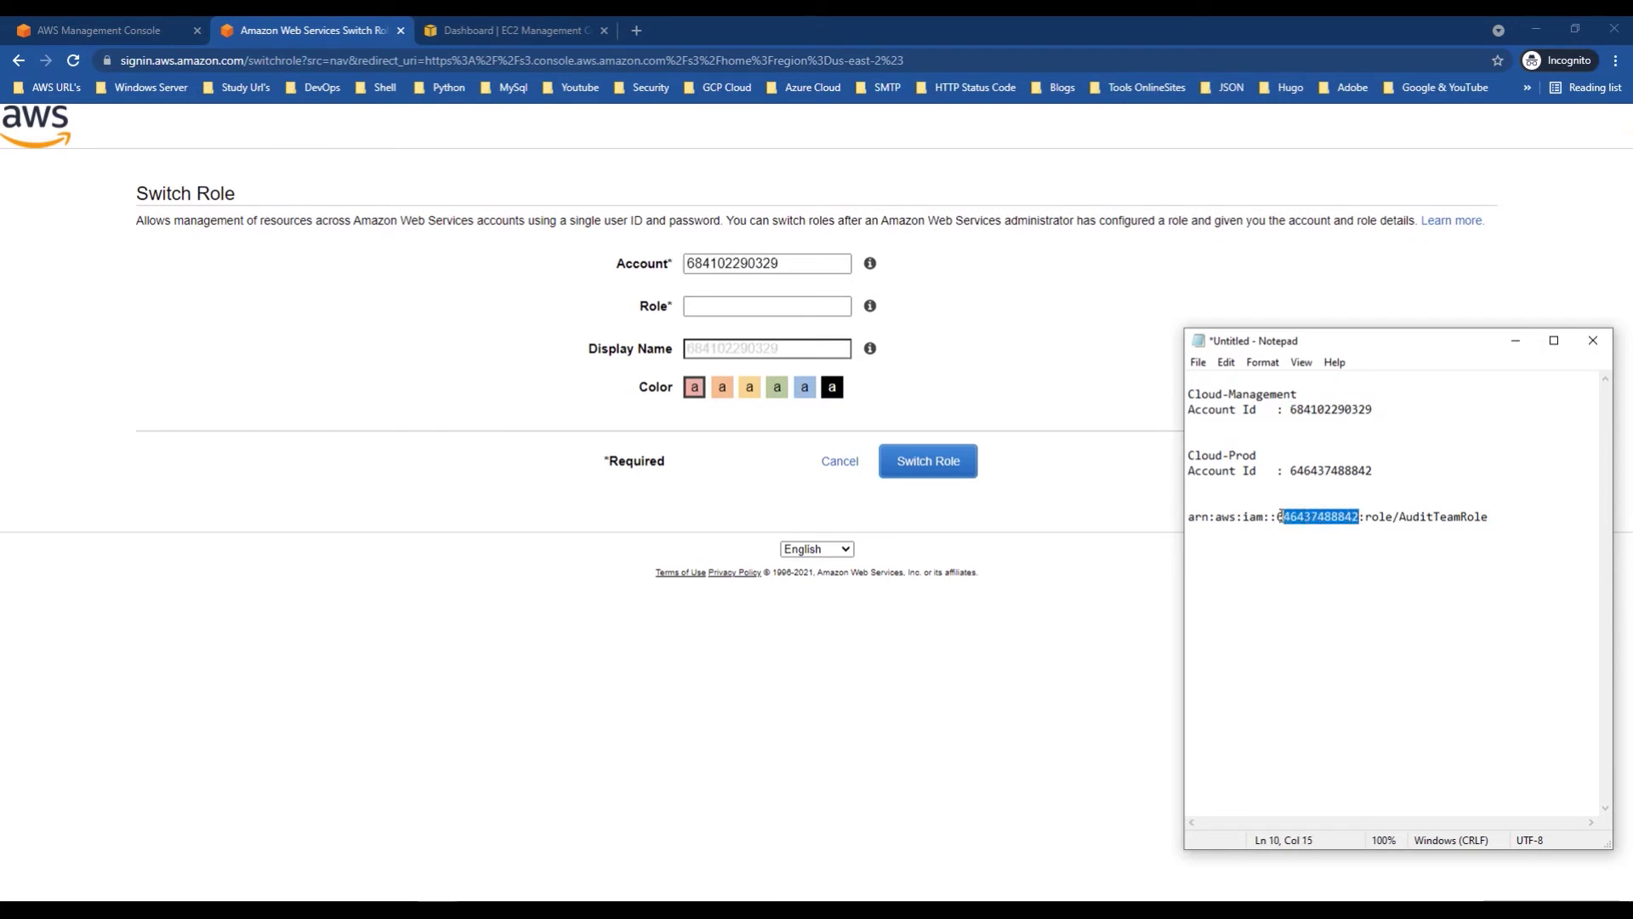
{"action": "double_click", "coordinate": [792, 264]}
{"action": "key", "text": "ctrl+v"}
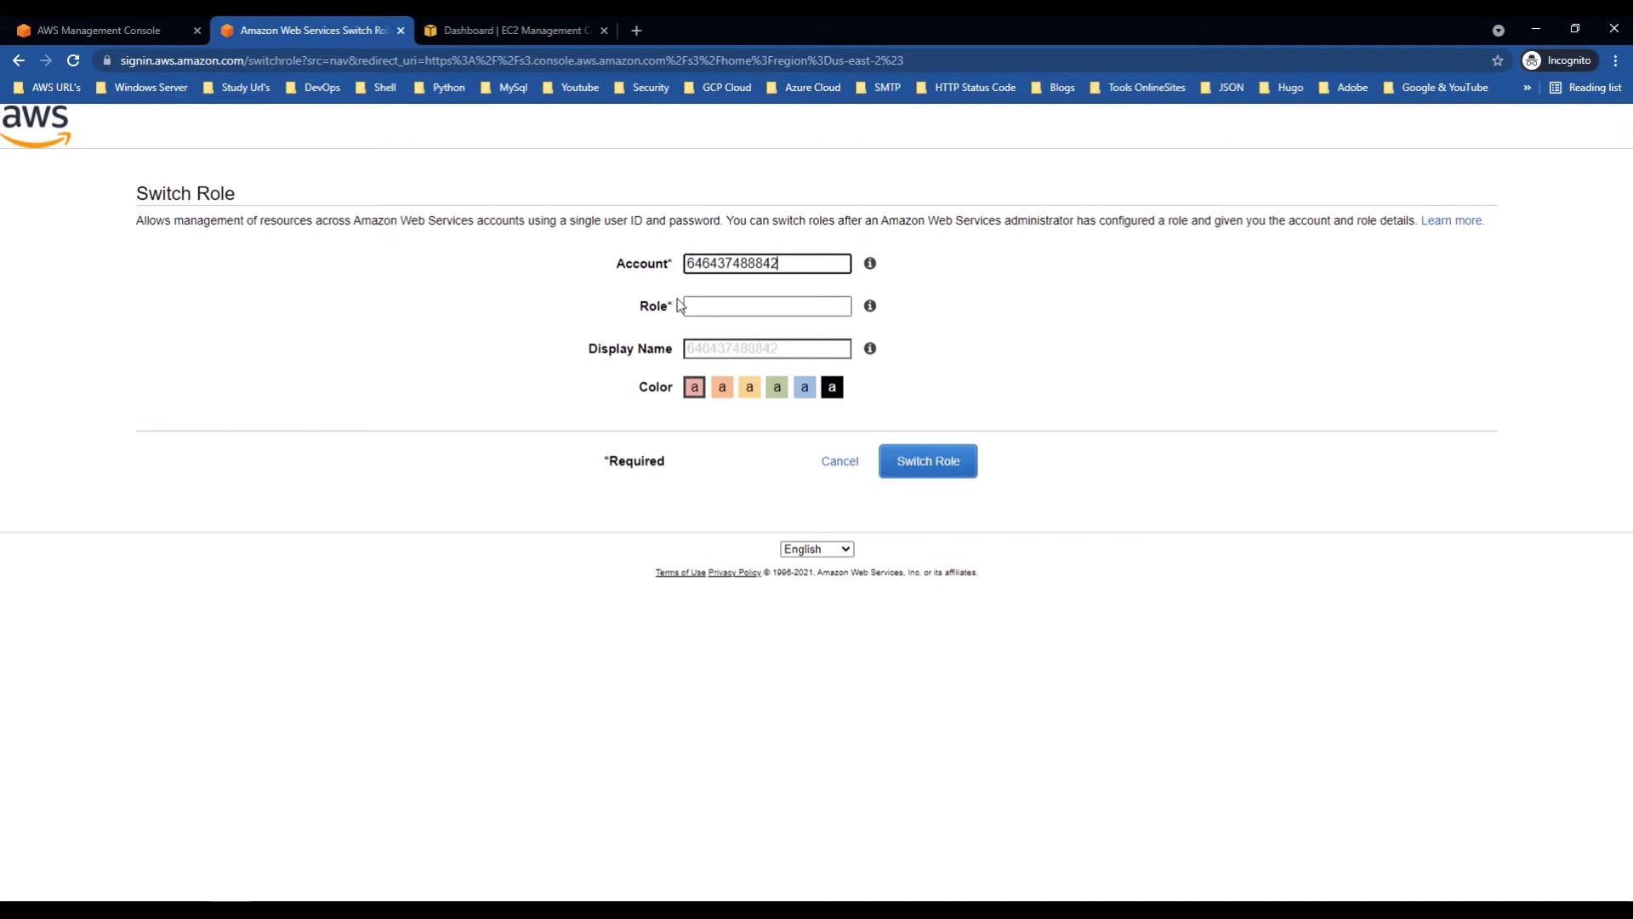
Step: Enter AuditTeamRole as the role, pick the blue label, and switch into it
{"action": "key", "text": "alt+Tab"}
{"action": "left_click_drag", "start_coordinate": [1487, 517], "coordinate": [1404, 519]}
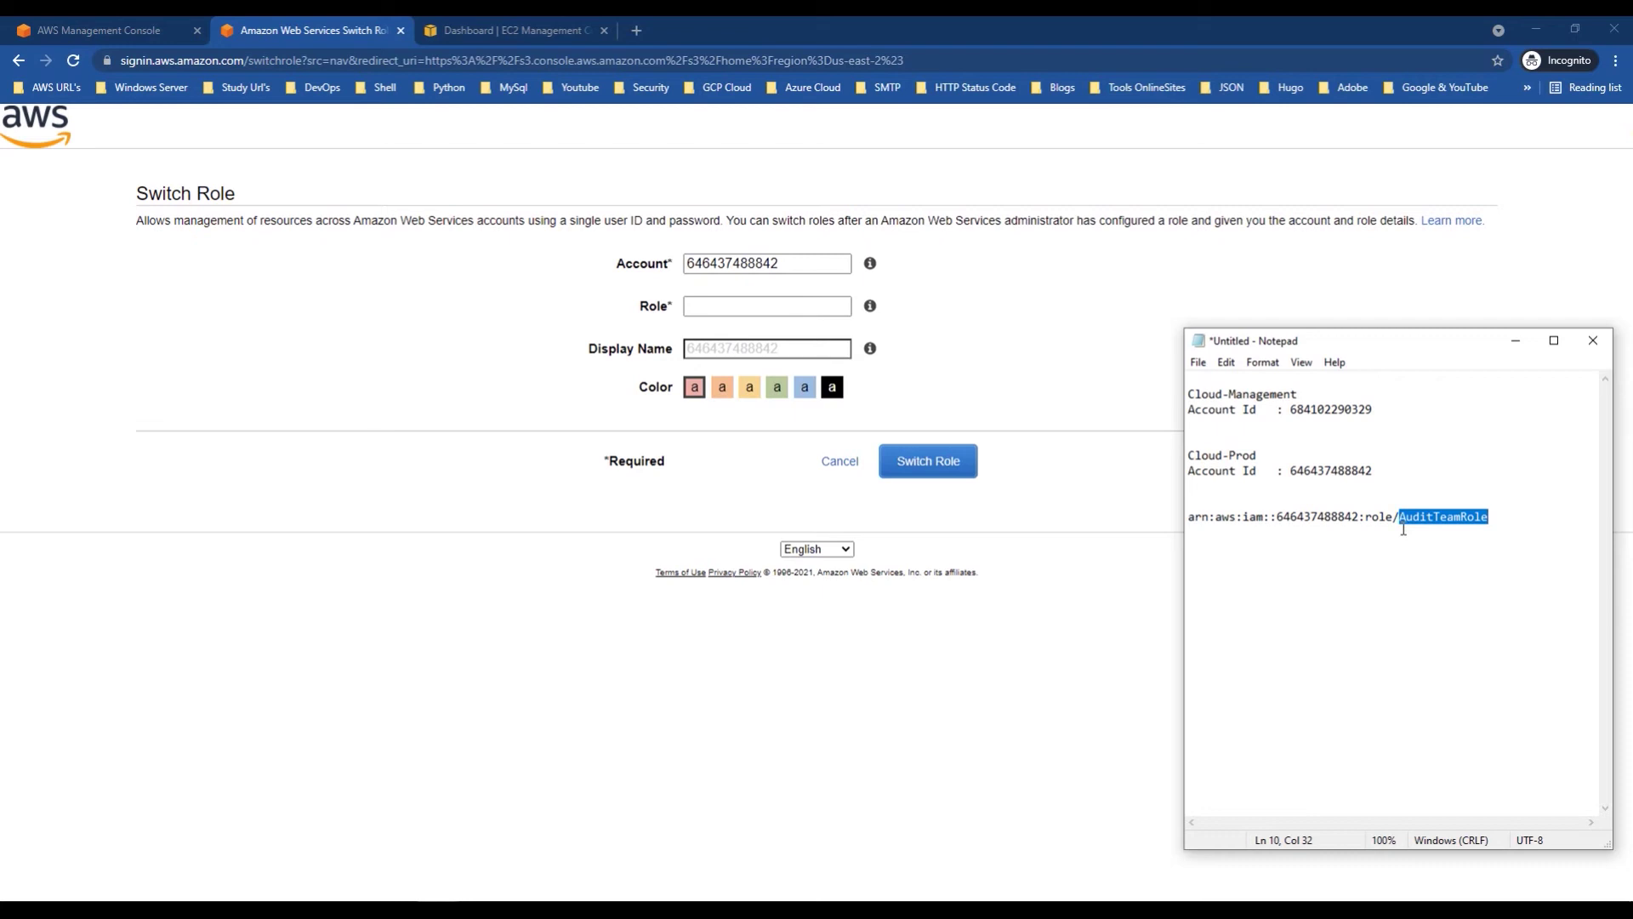
{"action": "left_click", "coordinate": [730, 308]}
{"action": "type", "text": "AuditTeamRole"}
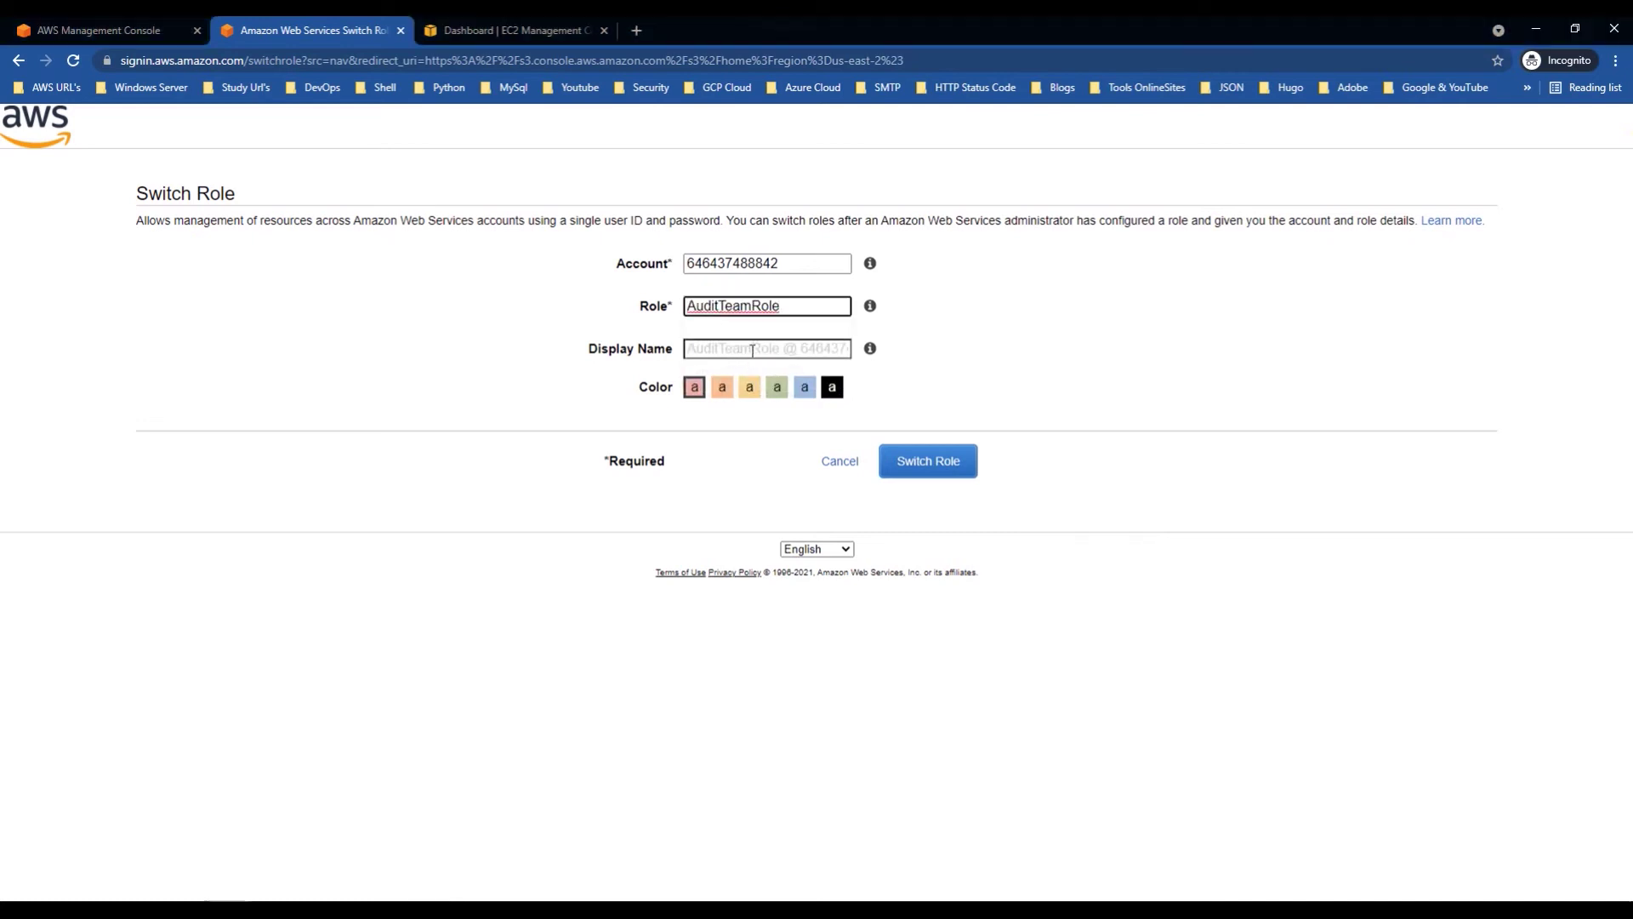
{"action": "left_click", "coordinate": [805, 391]}
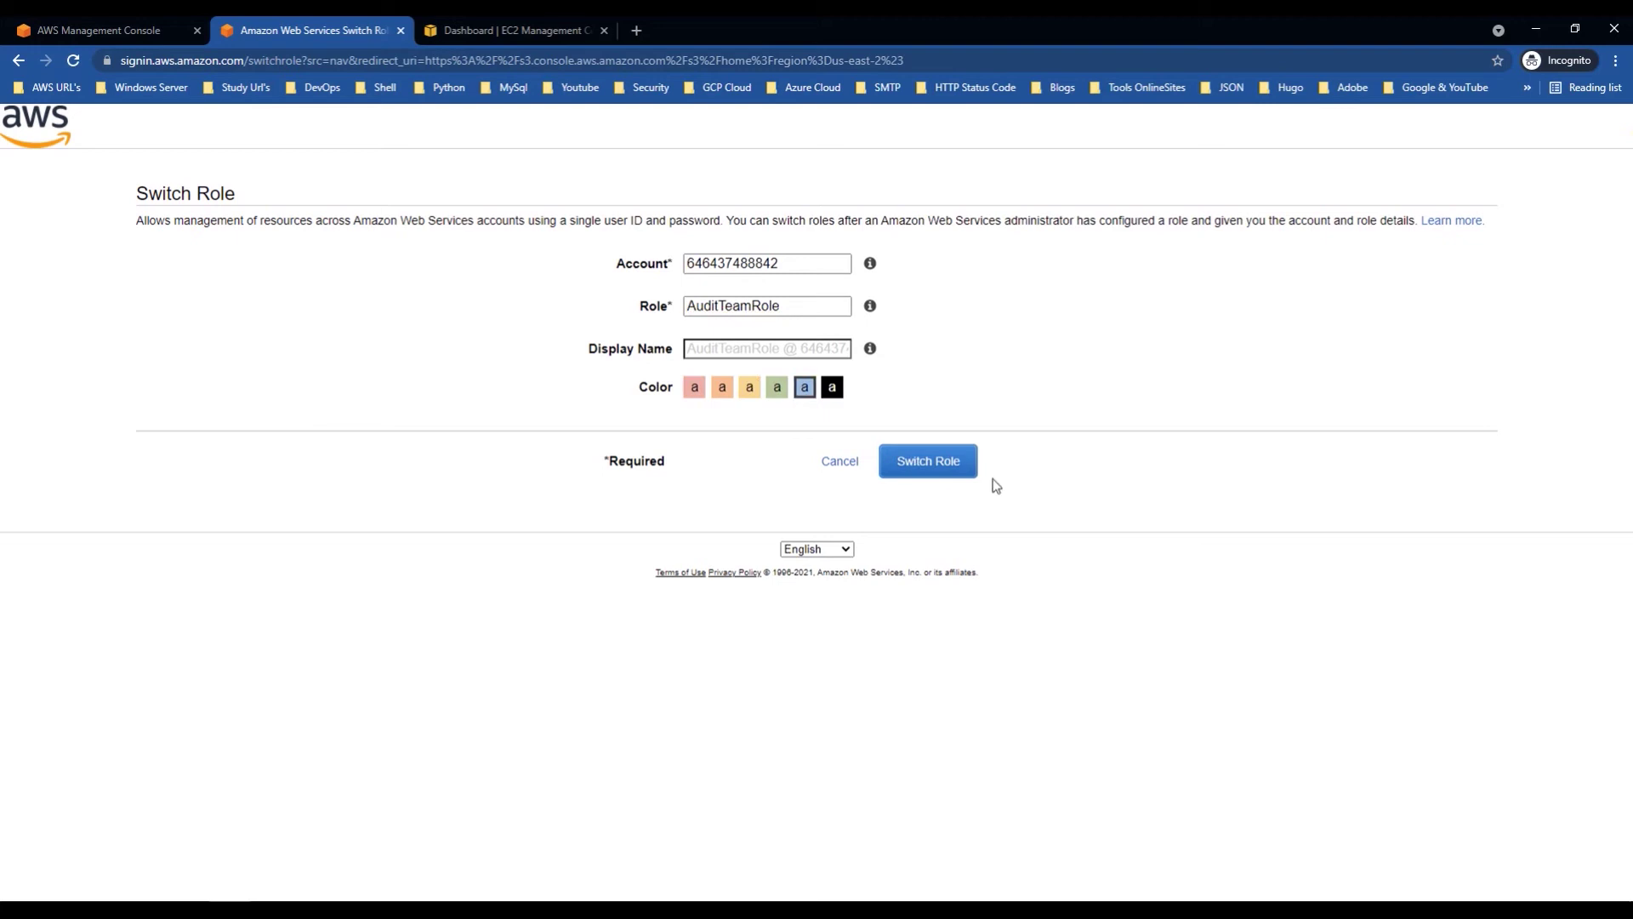
{"action": "left_click", "coordinate": [950, 470]}
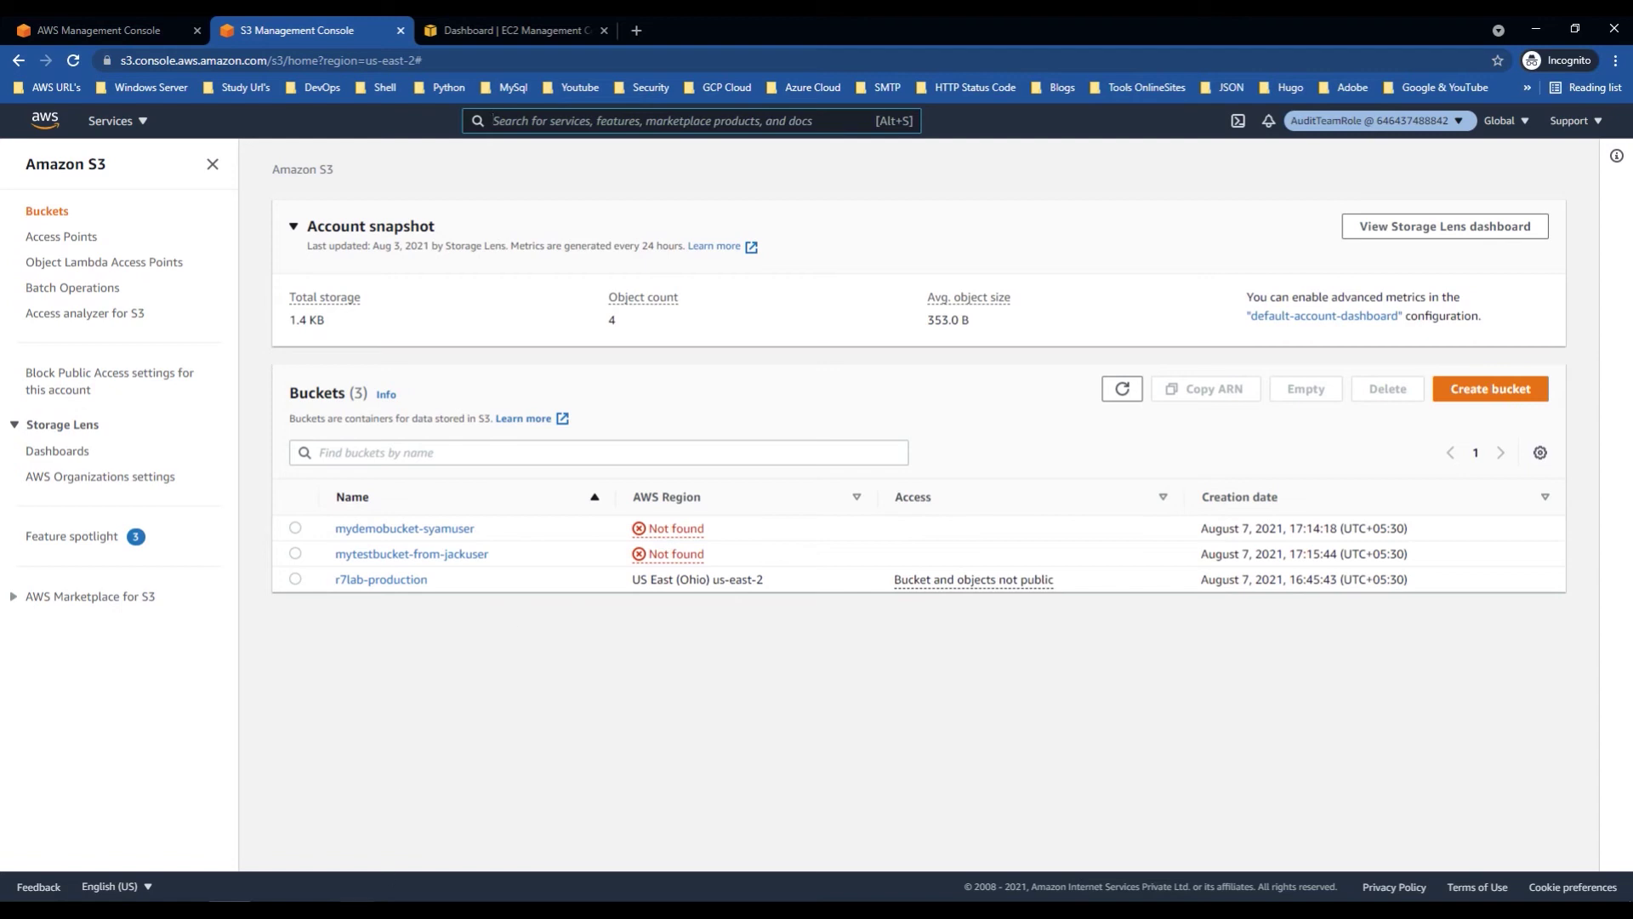
Step: Copy the audit user's ARN from its IAM user page, then return to the prod AuditTeamRole window
{"action": "mouse_move", "coordinate": [417, 894]}
{"action": "left_click", "coordinate": [438, 872]}
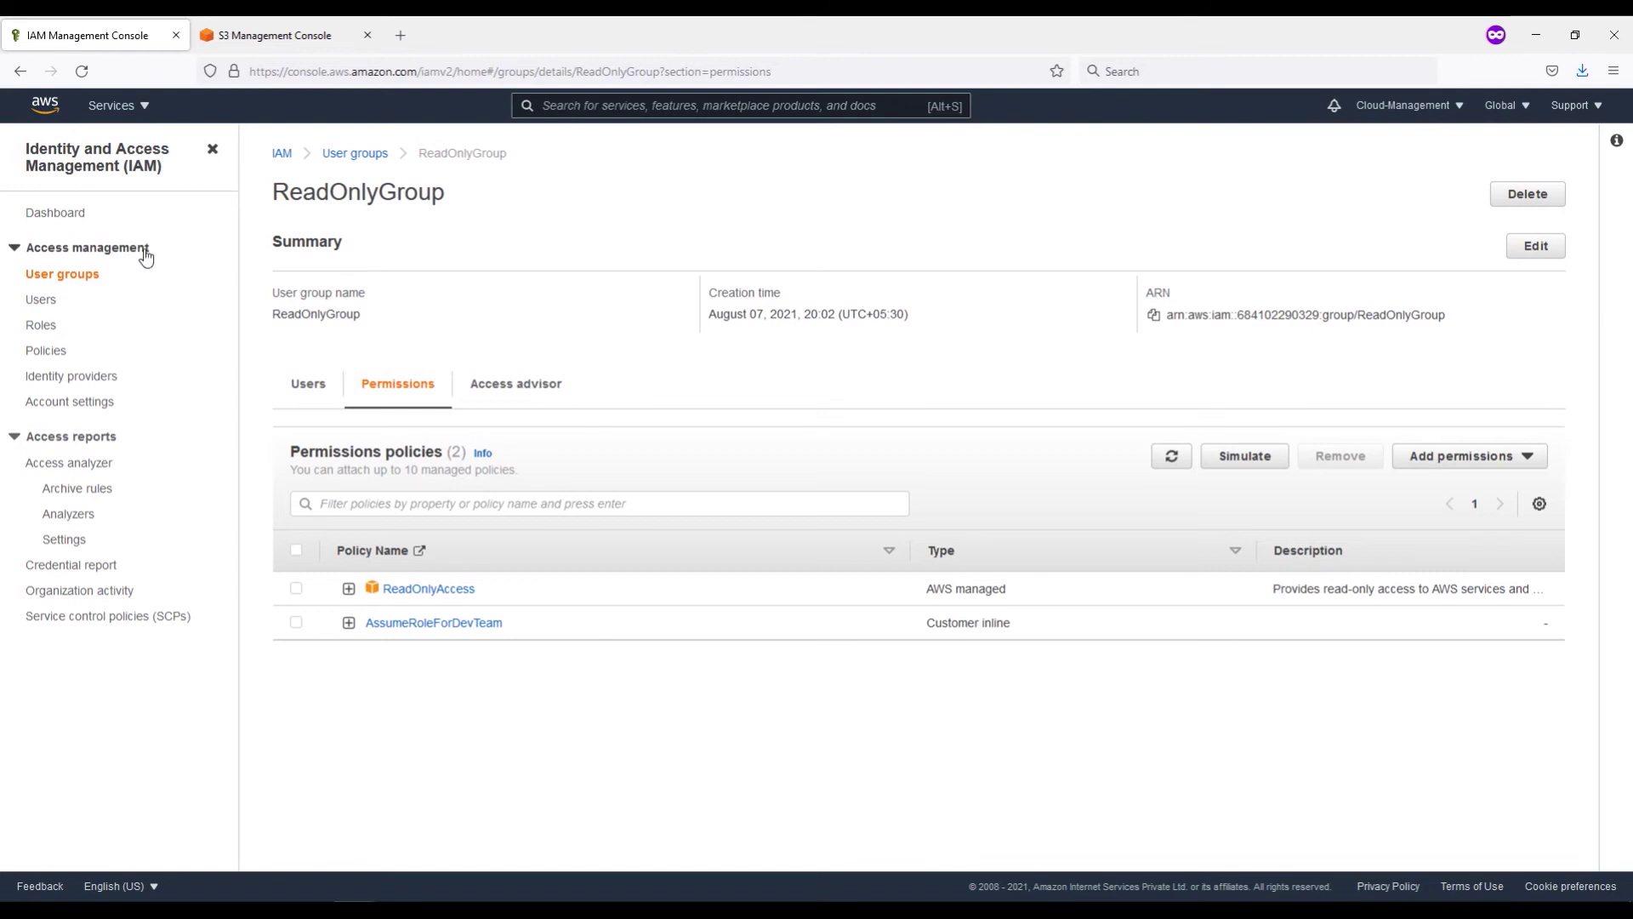
{"action": "left_click", "coordinate": [44, 301]}
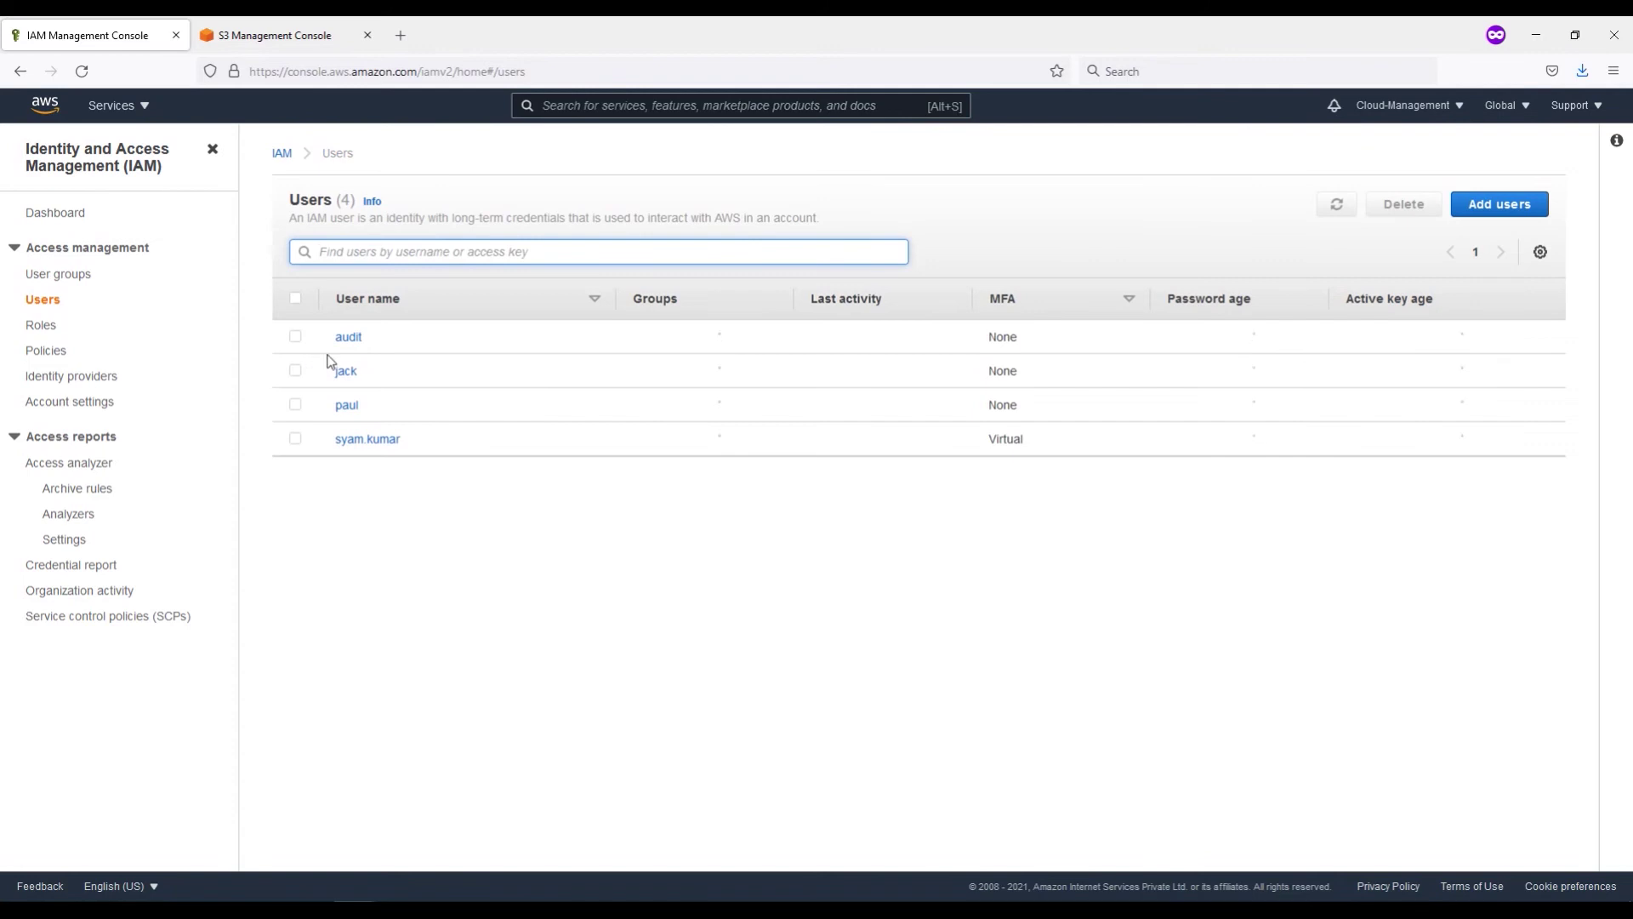
{"action": "left_click", "coordinate": [350, 339]}
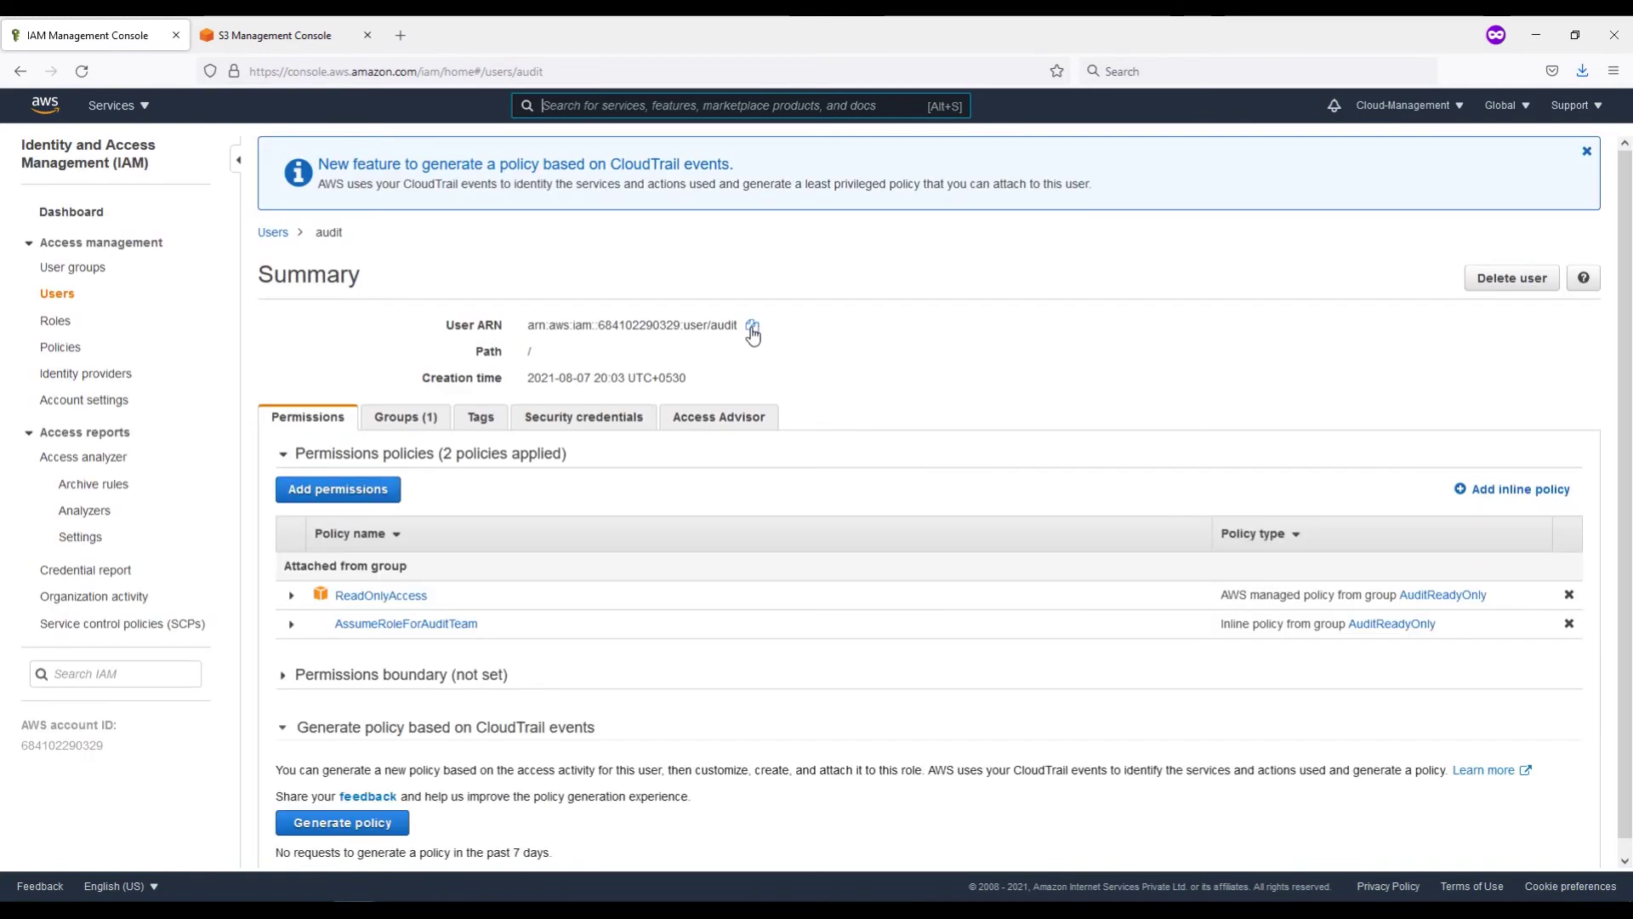
{"action": "left_click", "coordinate": [750, 328]}
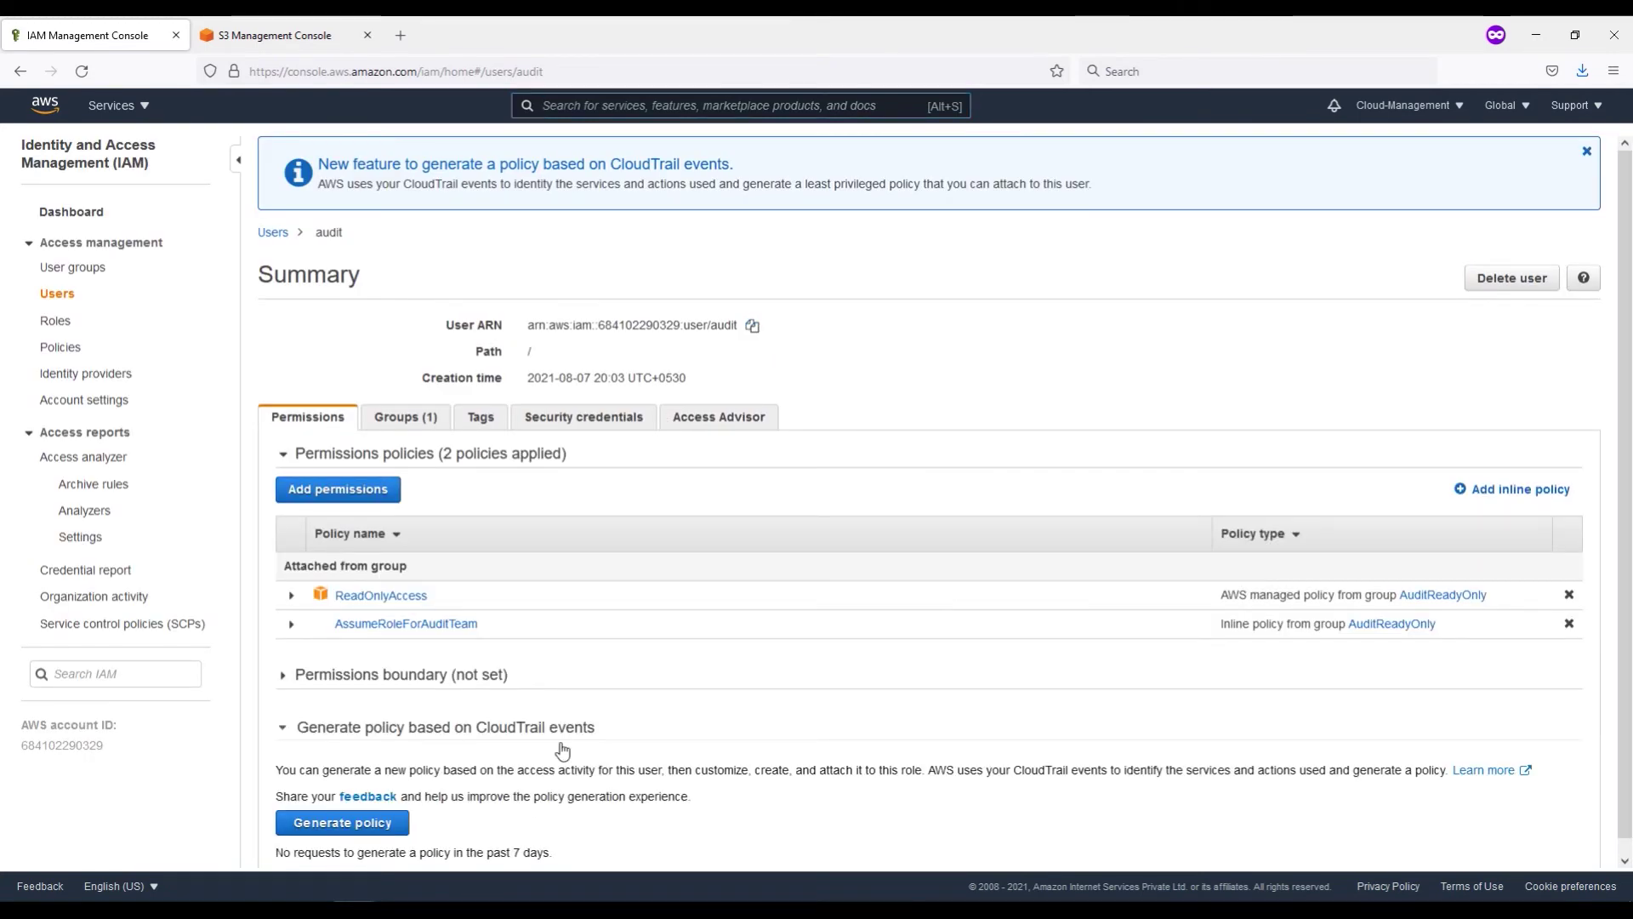
{"action": "left_click", "coordinate": [338, 877]}
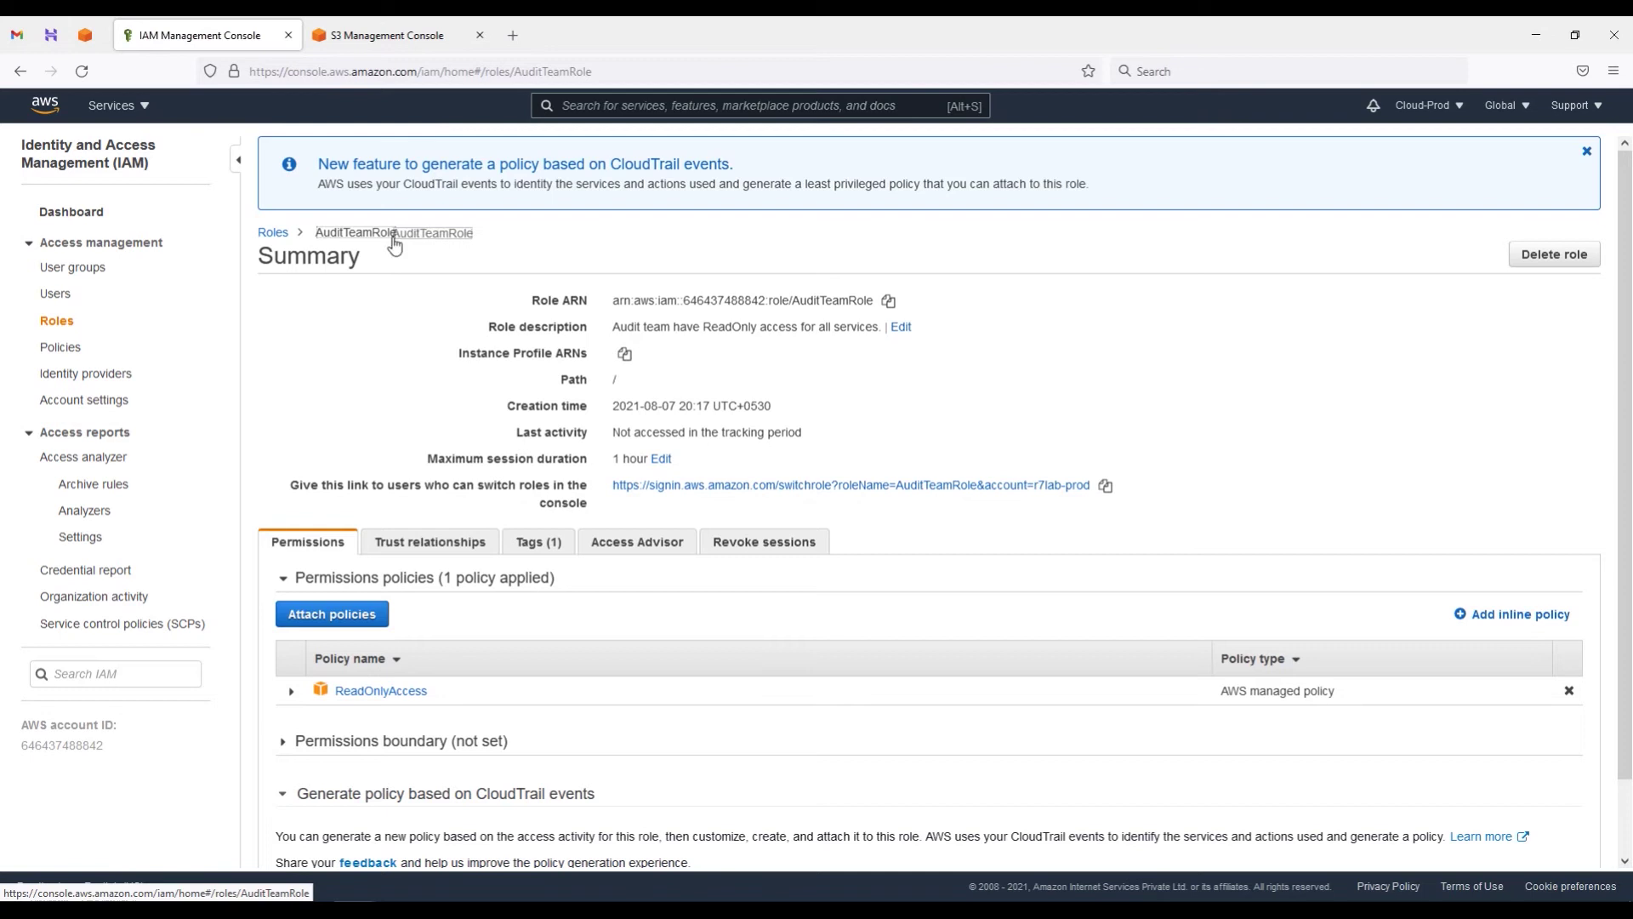
Step: Replace AuditTeamRole's trusted principal with the audit user's ARN, save, and reload the S3 session
{"action": "left_click_drag", "start_coordinate": [398, 235], "coordinate": [313, 238]}
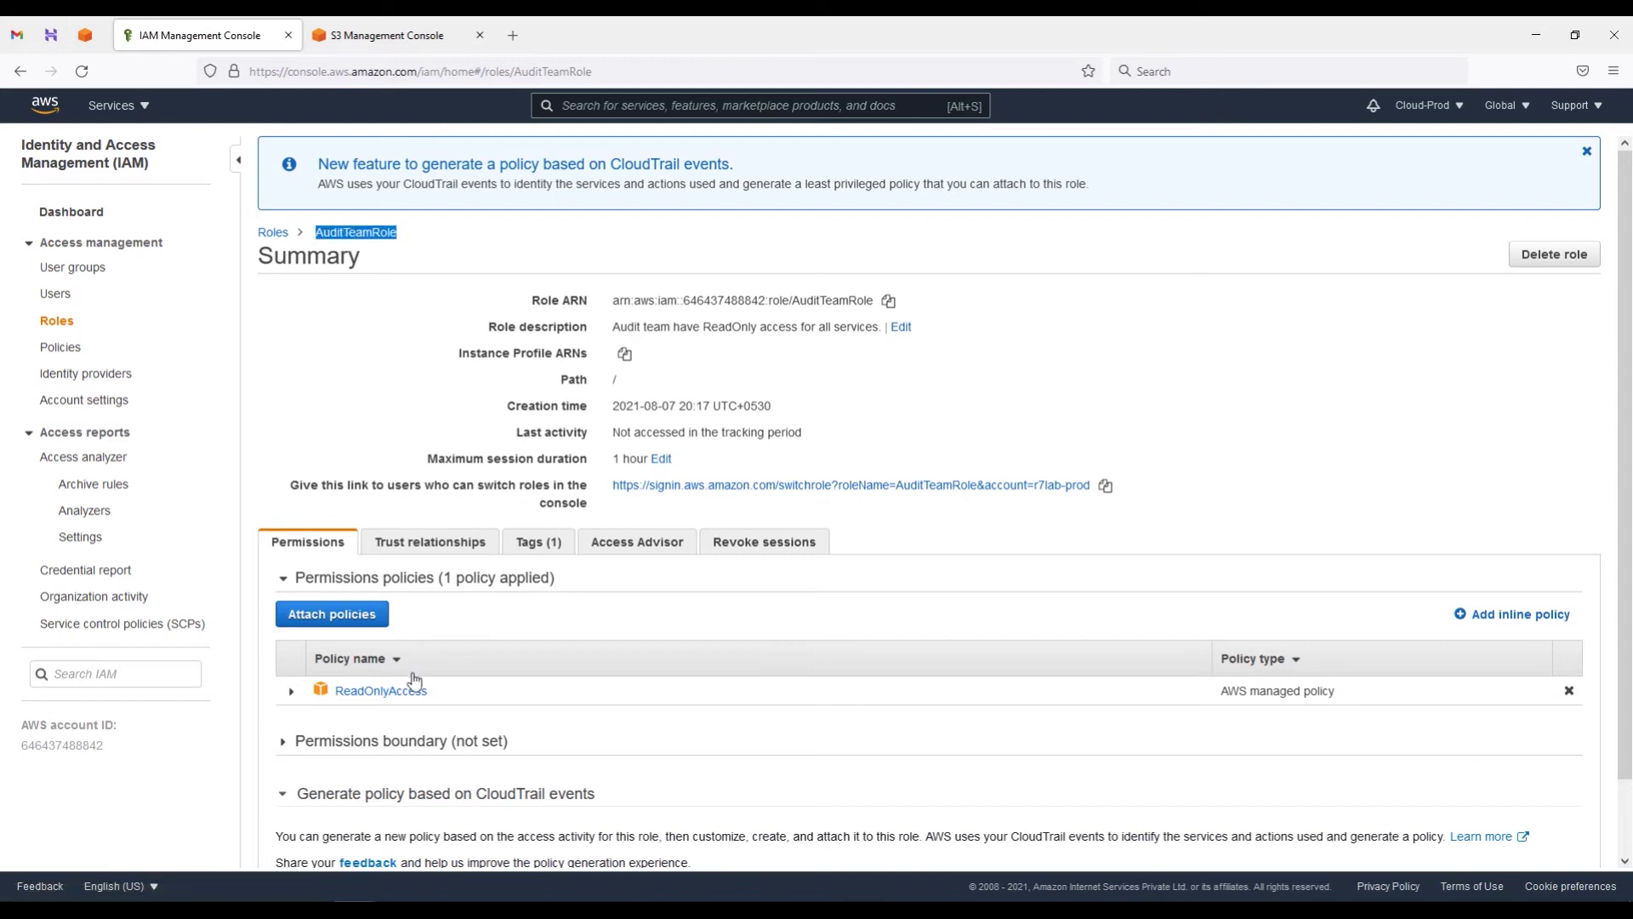
{"action": "left_click", "coordinate": [417, 549]}
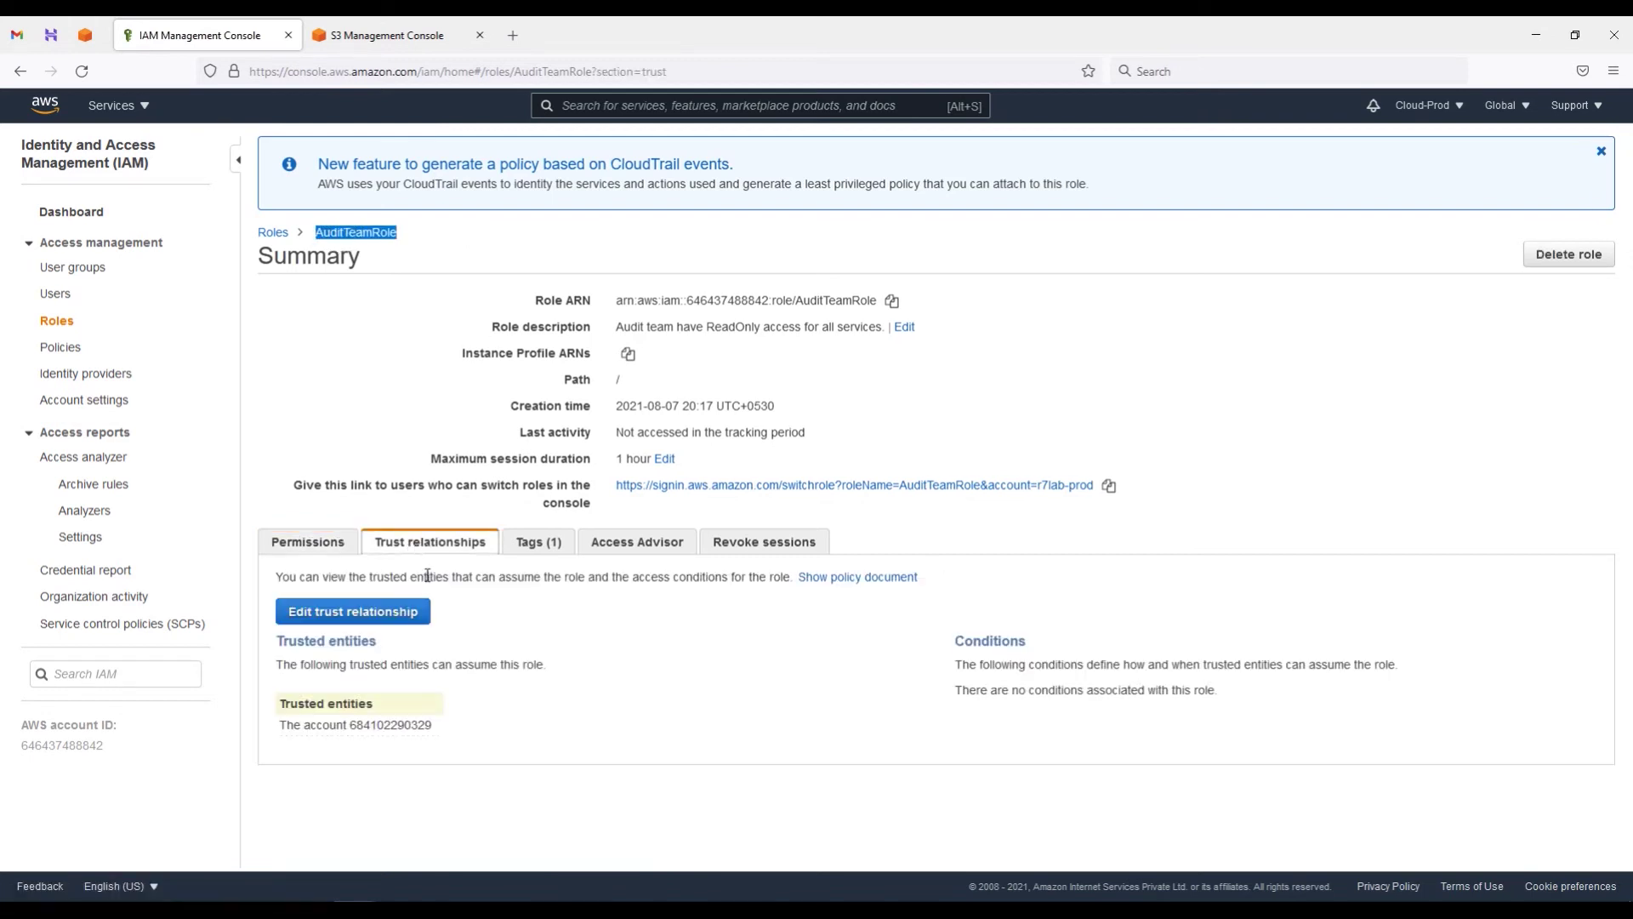
{"action": "left_click", "coordinate": [353, 611]}
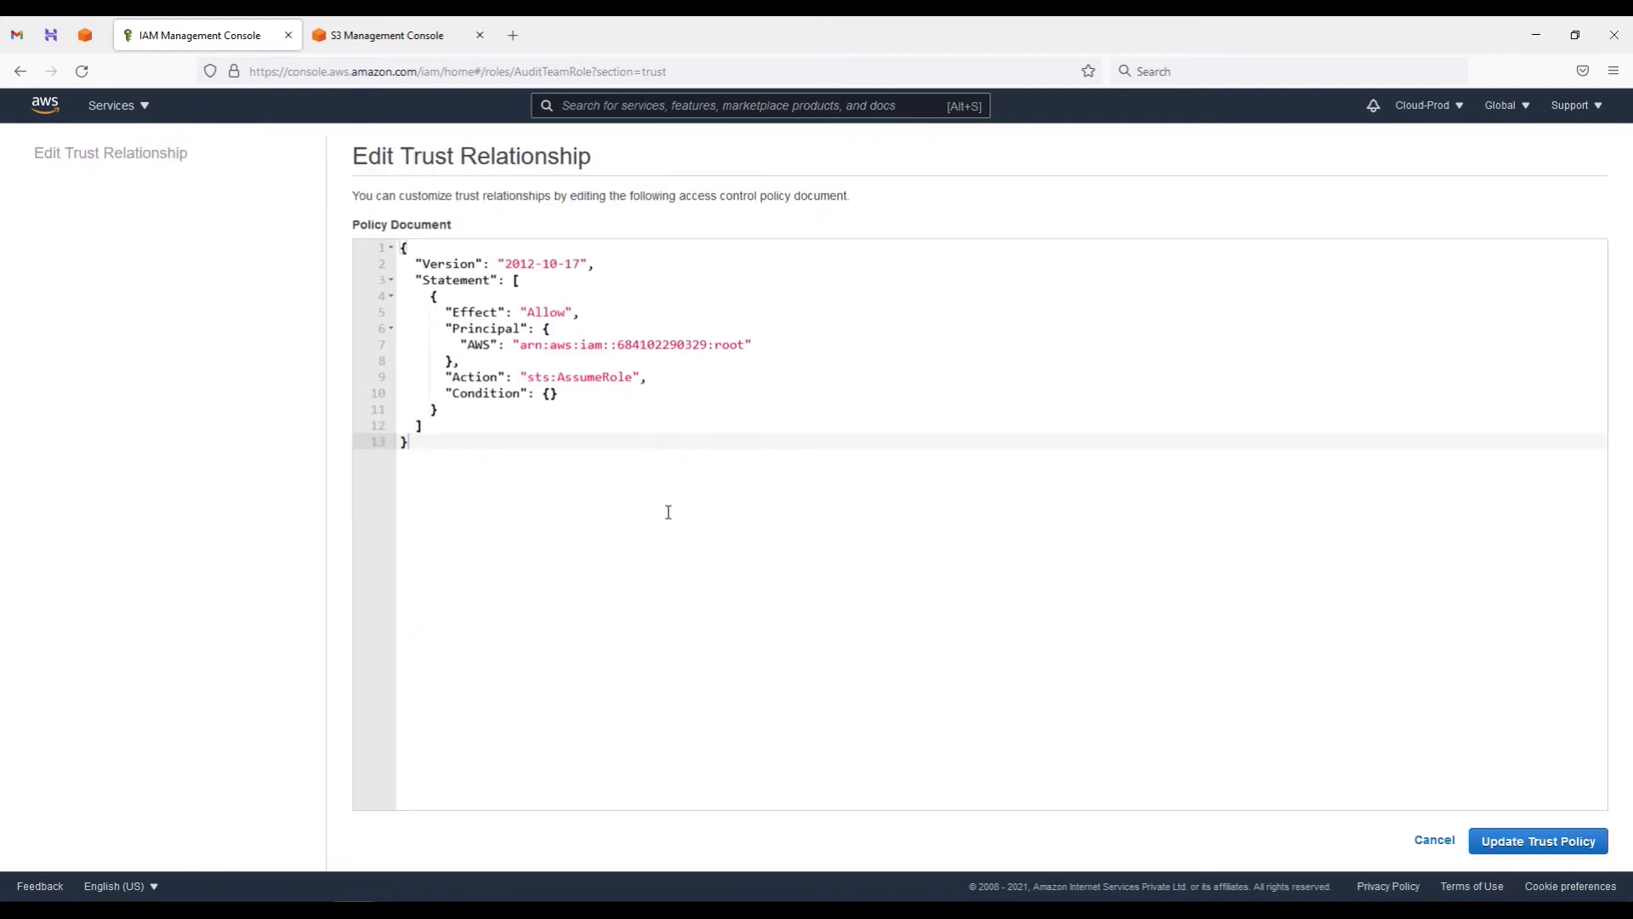
{"action": "left_click_drag", "start_coordinate": [621, 346], "coordinate": [525, 344]}
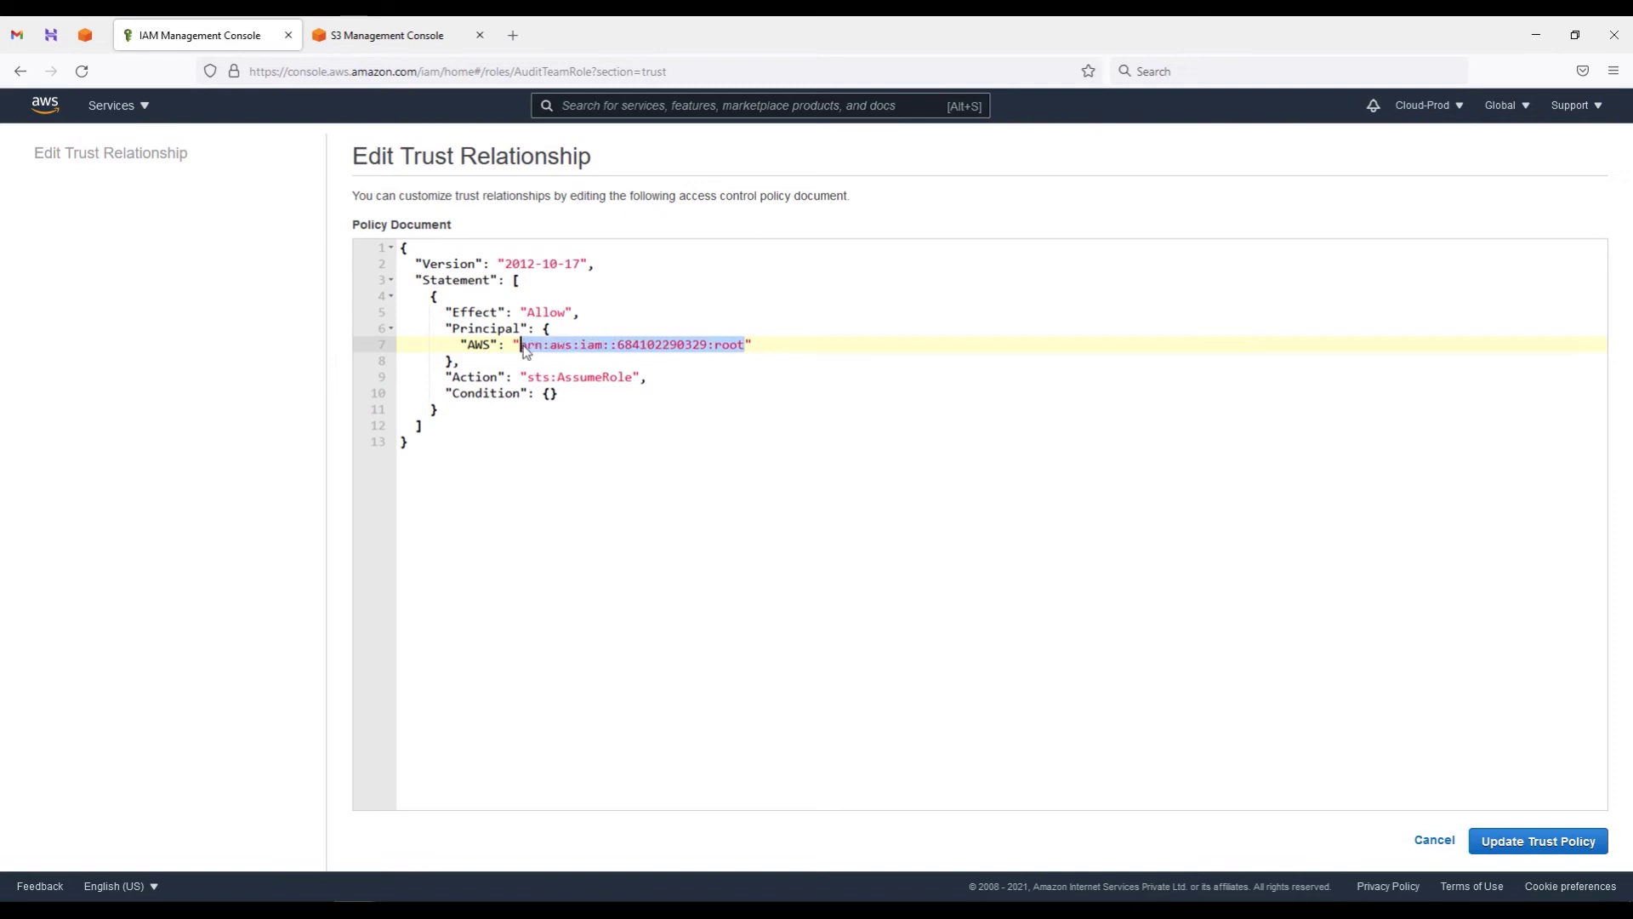
{"action": "key", "text": "ctrl+v"}
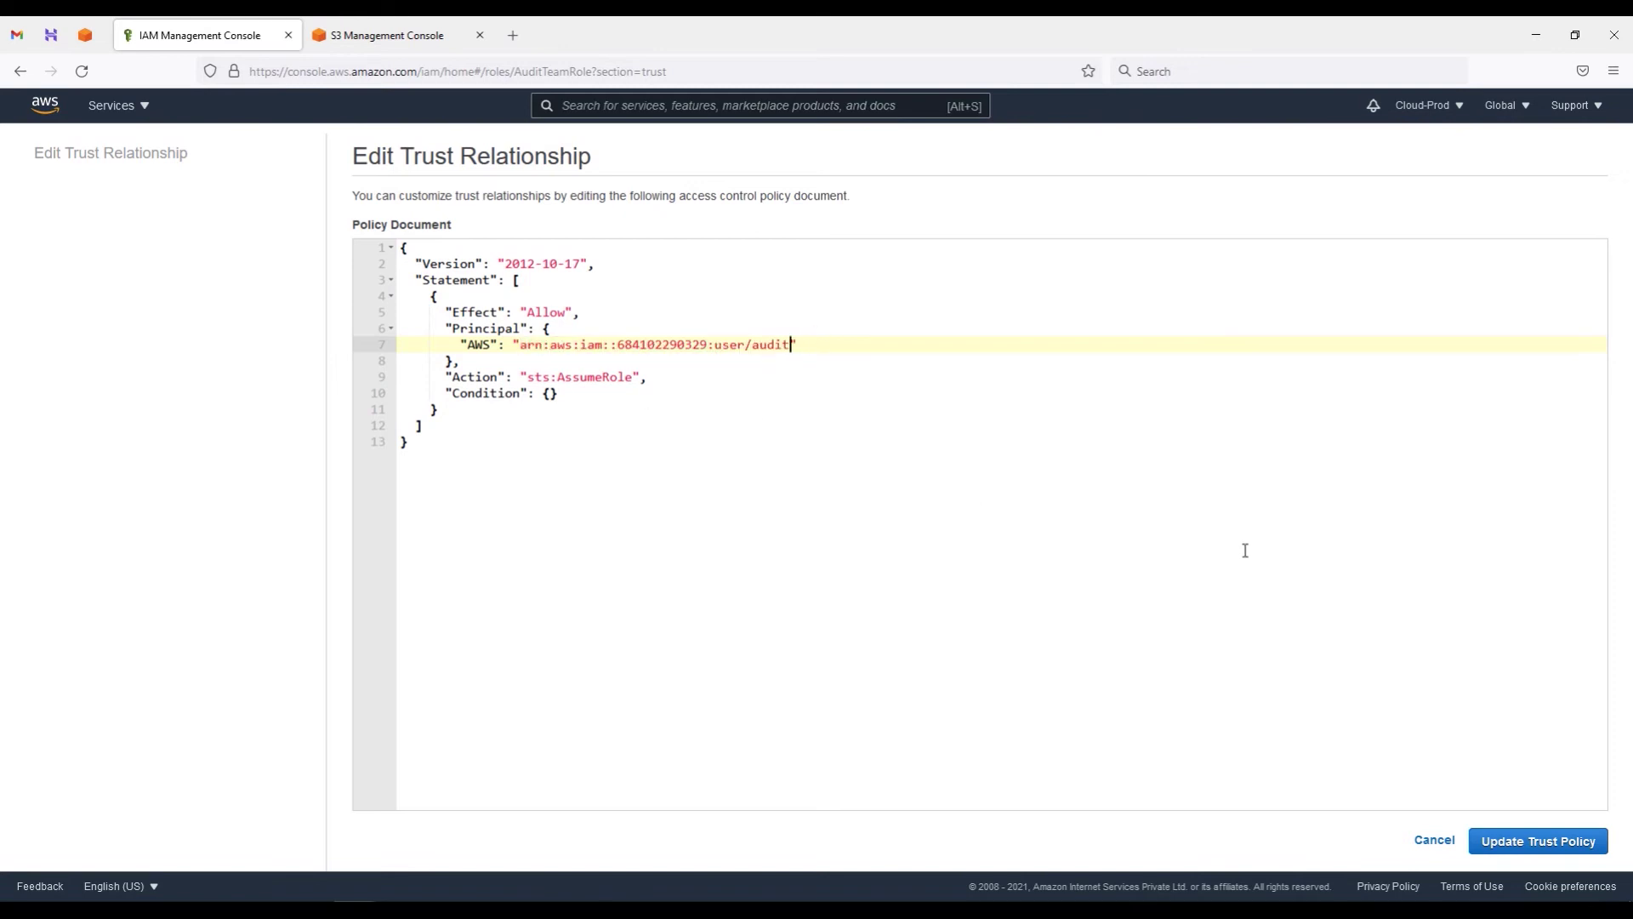
{"action": "left_click", "coordinate": [1524, 842]}
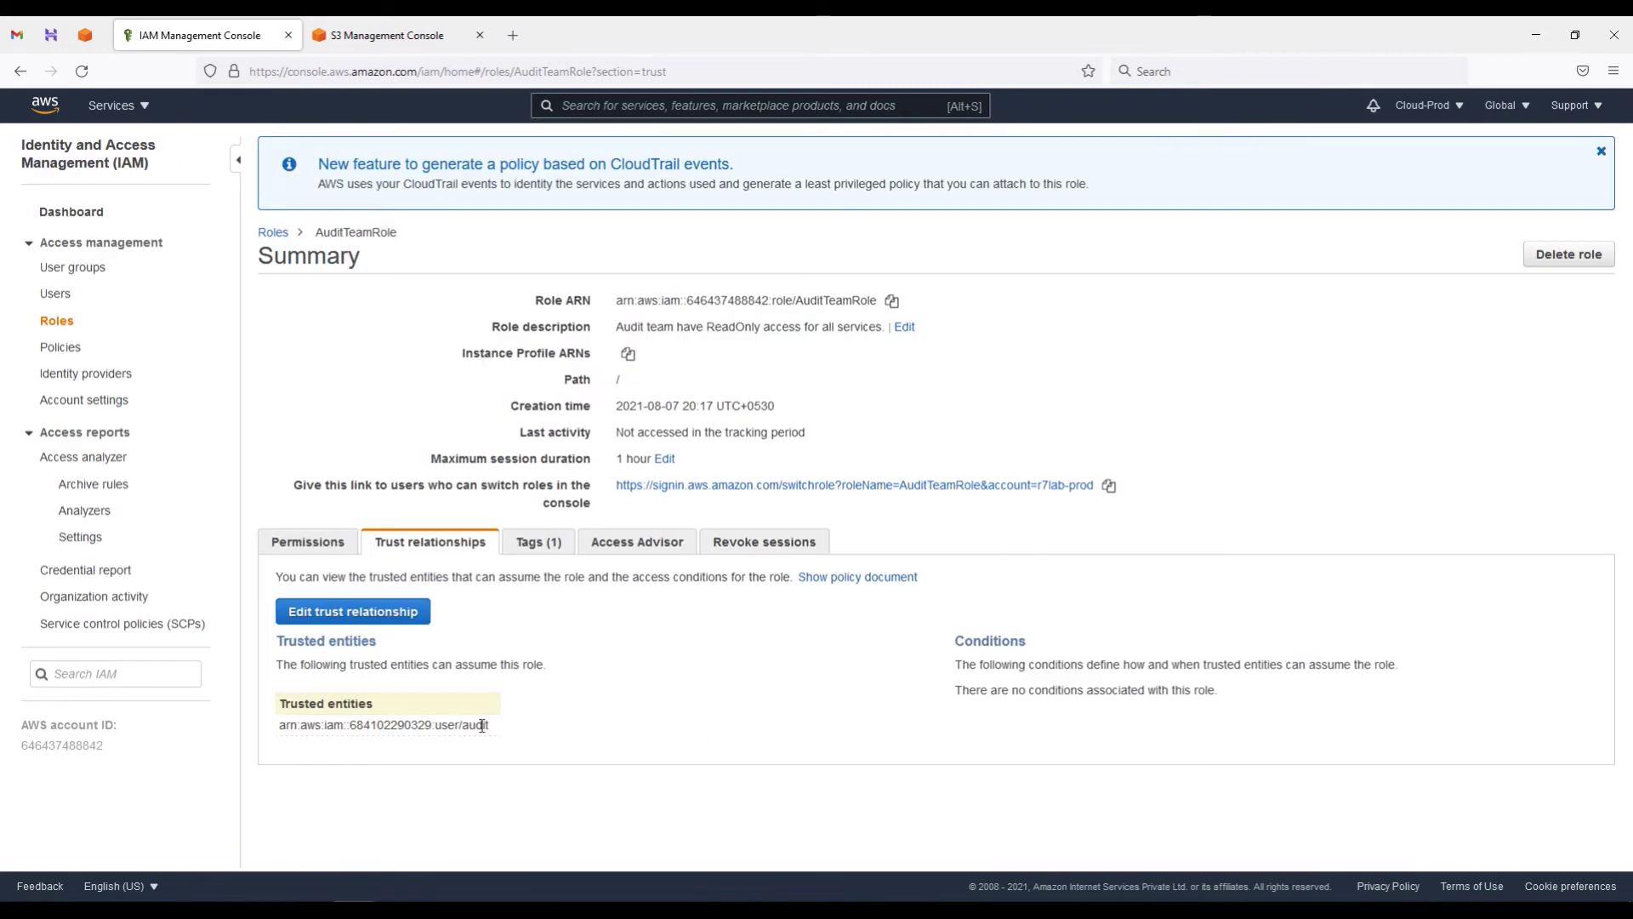
{"action": "left_click_drag", "start_coordinate": [481, 725], "coordinate": [297, 725]}
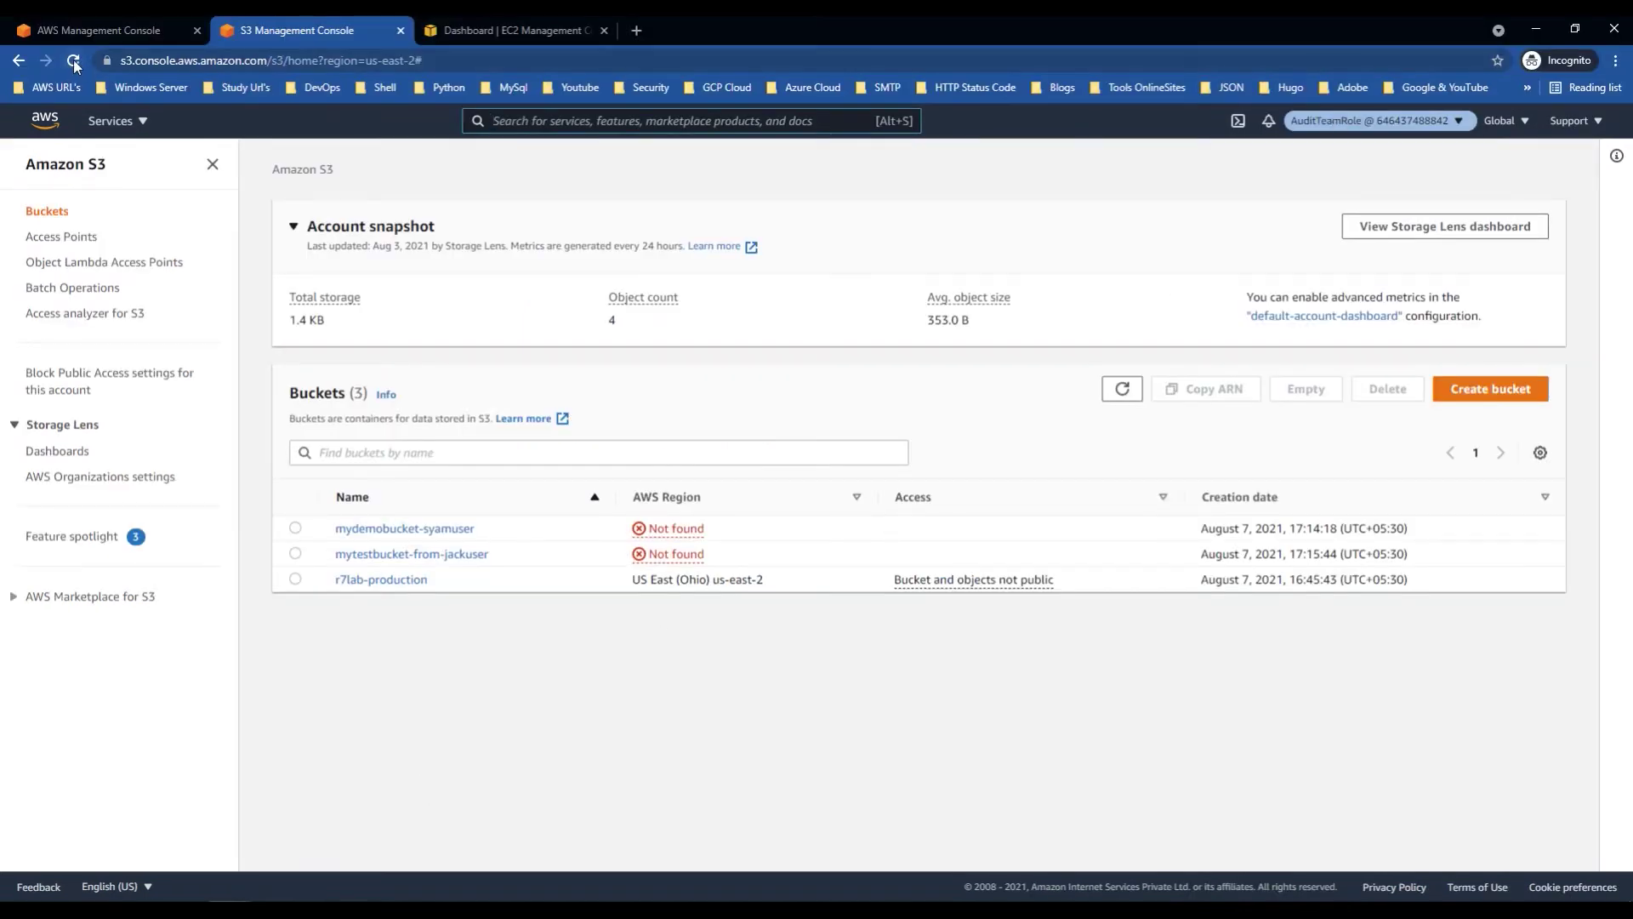
{"action": "left_click", "coordinate": [74, 61]}
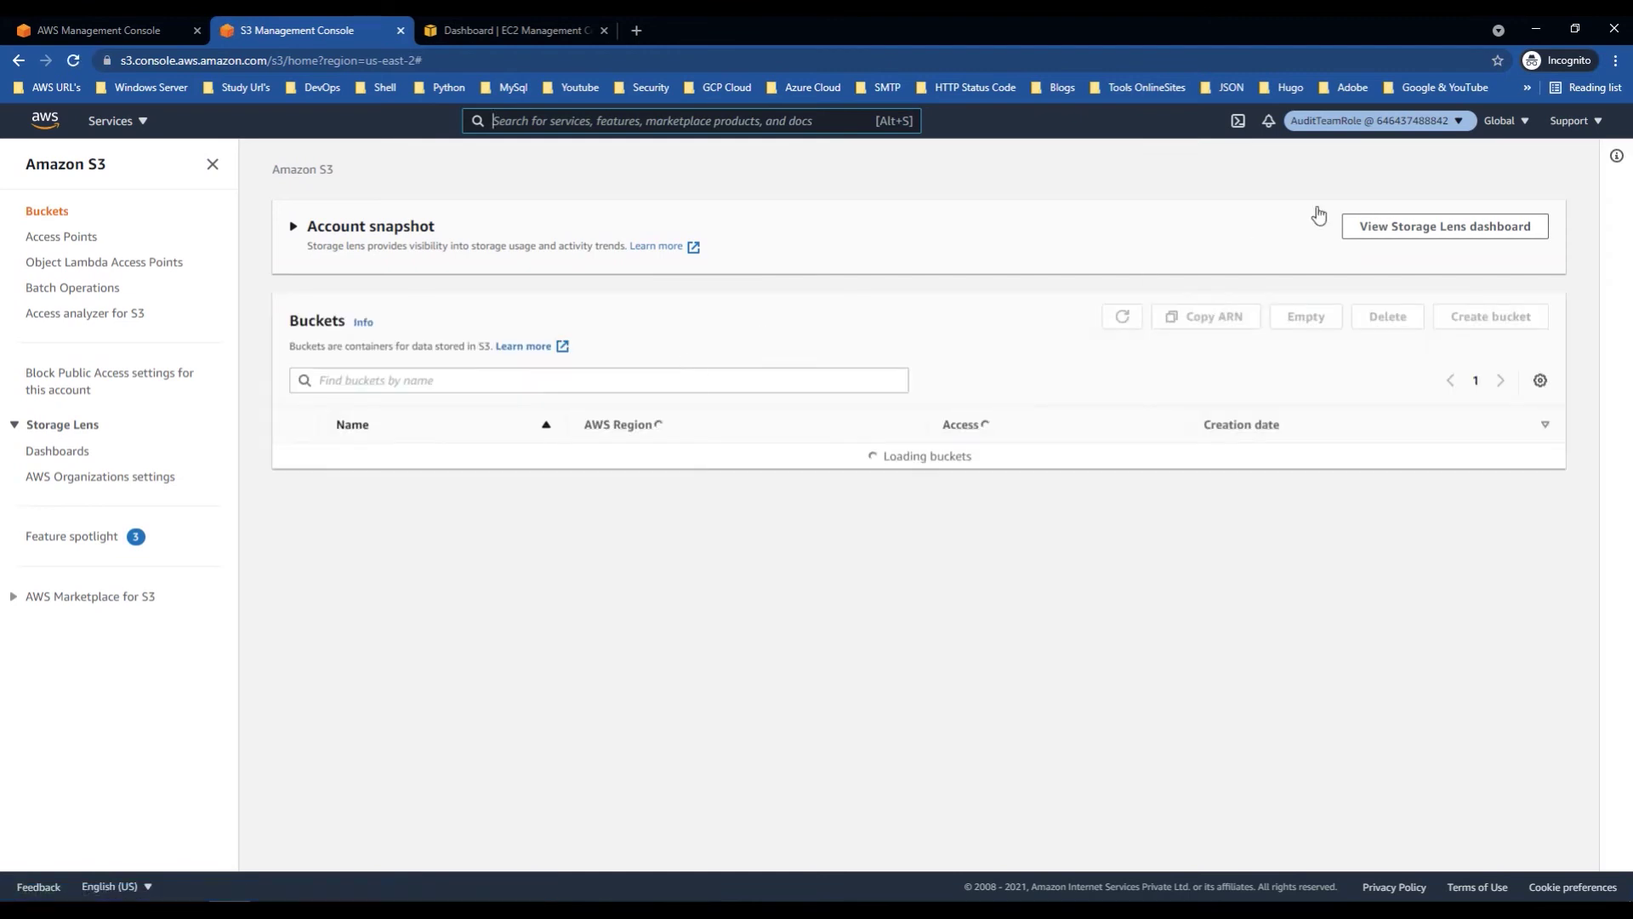
Step: Return to the management user, retry switching into AuditTeamRole, and cancel after the invalid-information error
{"action": "left_click", "coordinate": [1456, 121]}
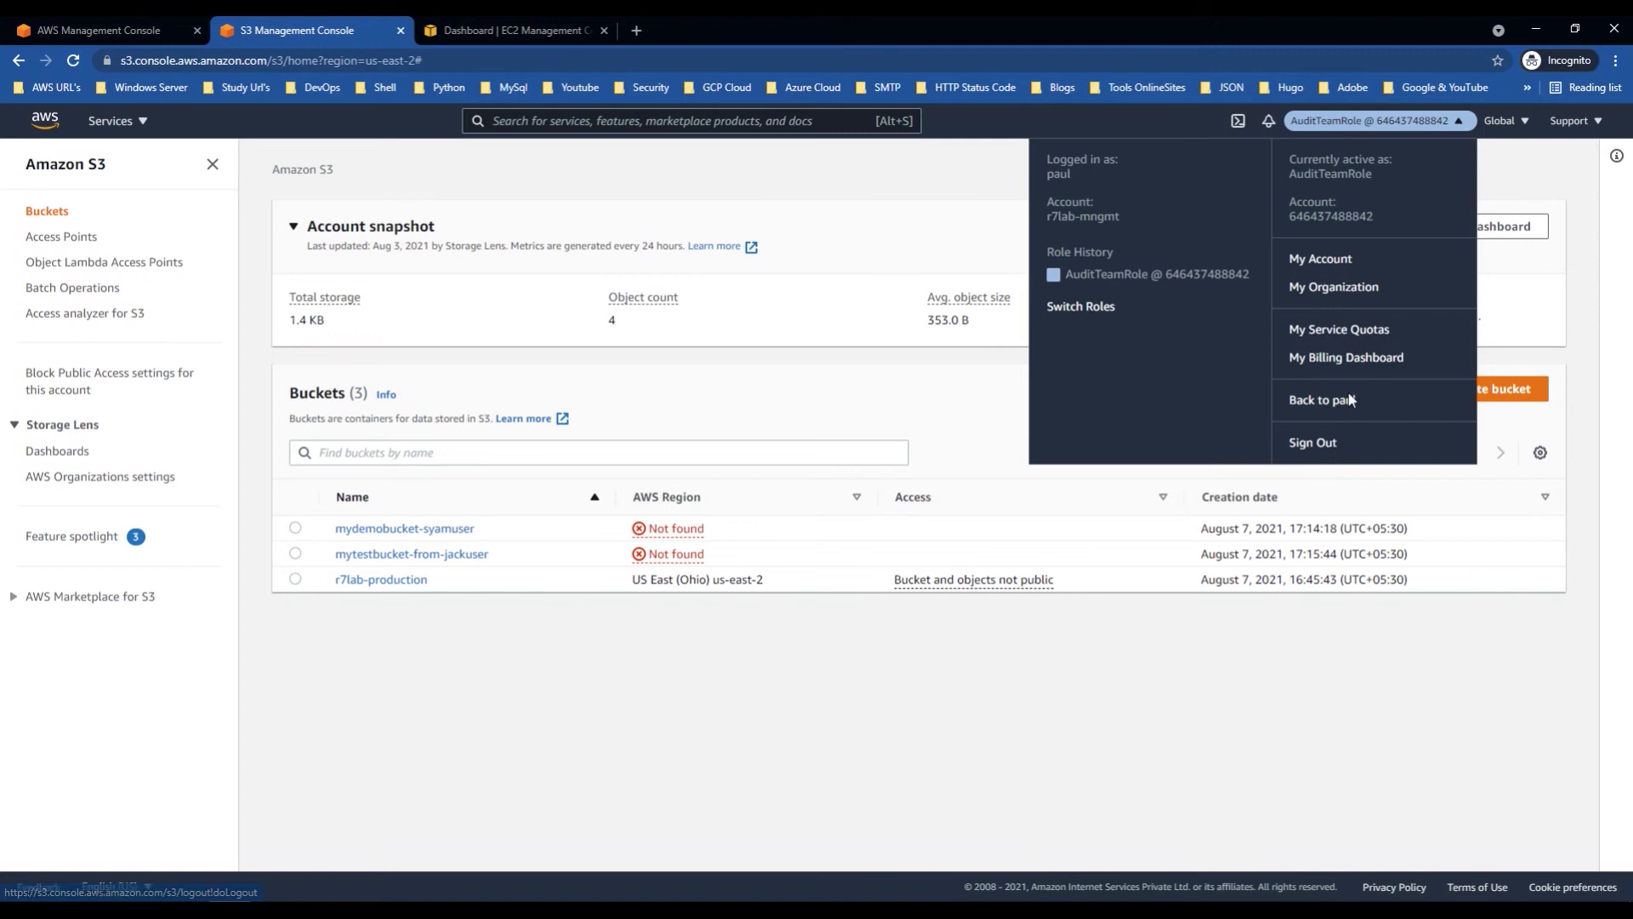
{"action": "left_click", "coordinate": [1351, 400]}
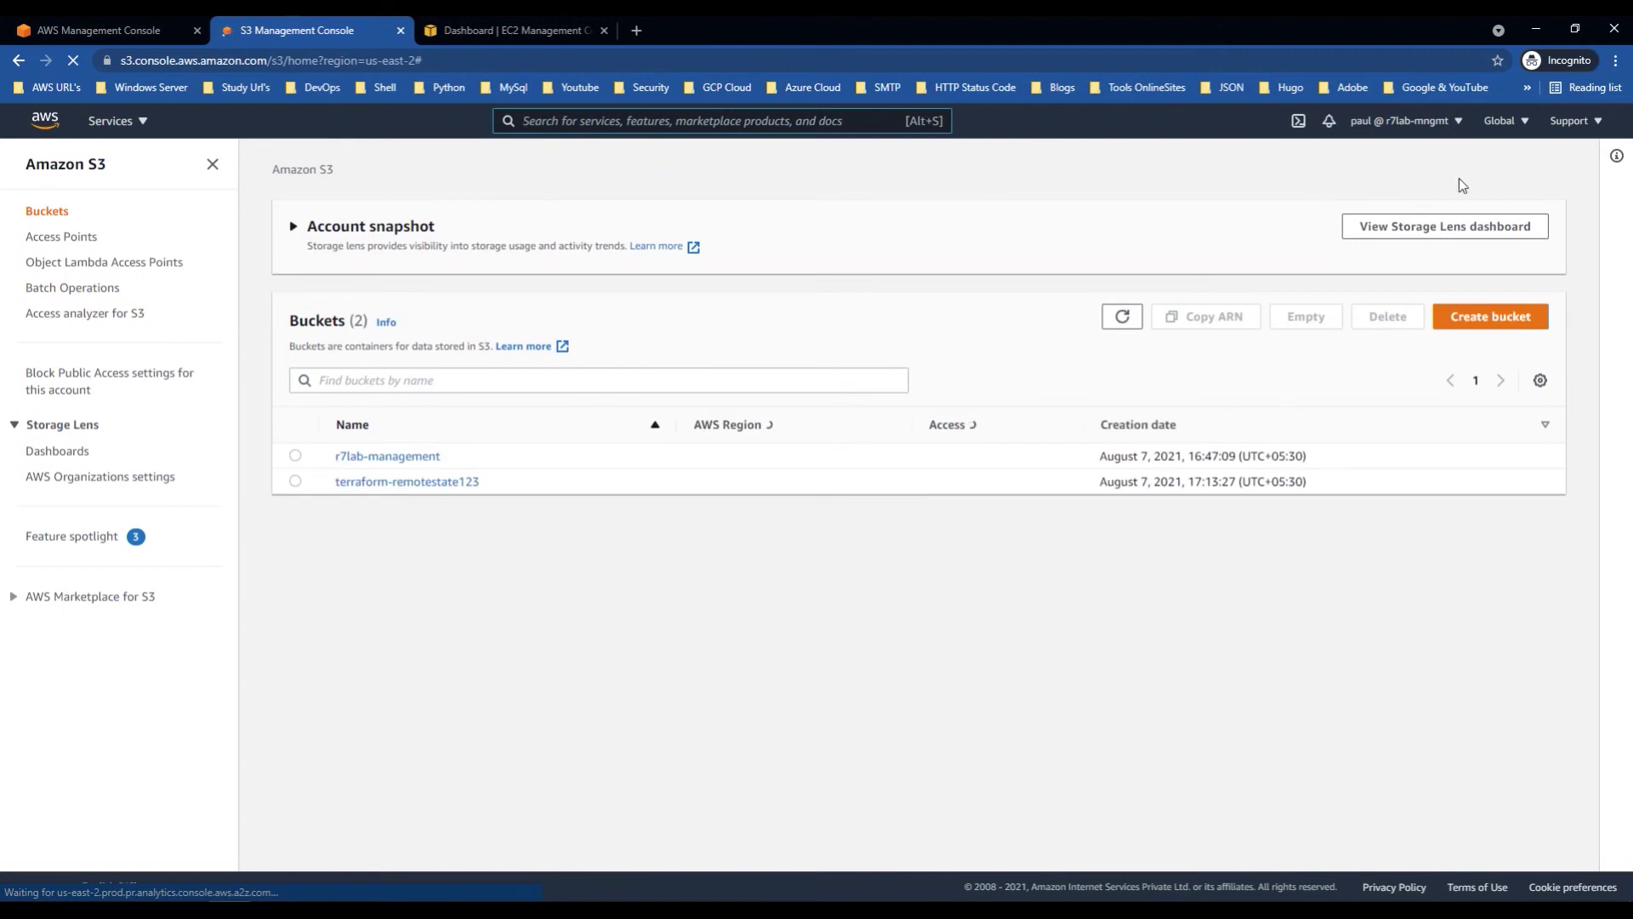
{"action": "left_click", "coordinate": [1456, 120]}
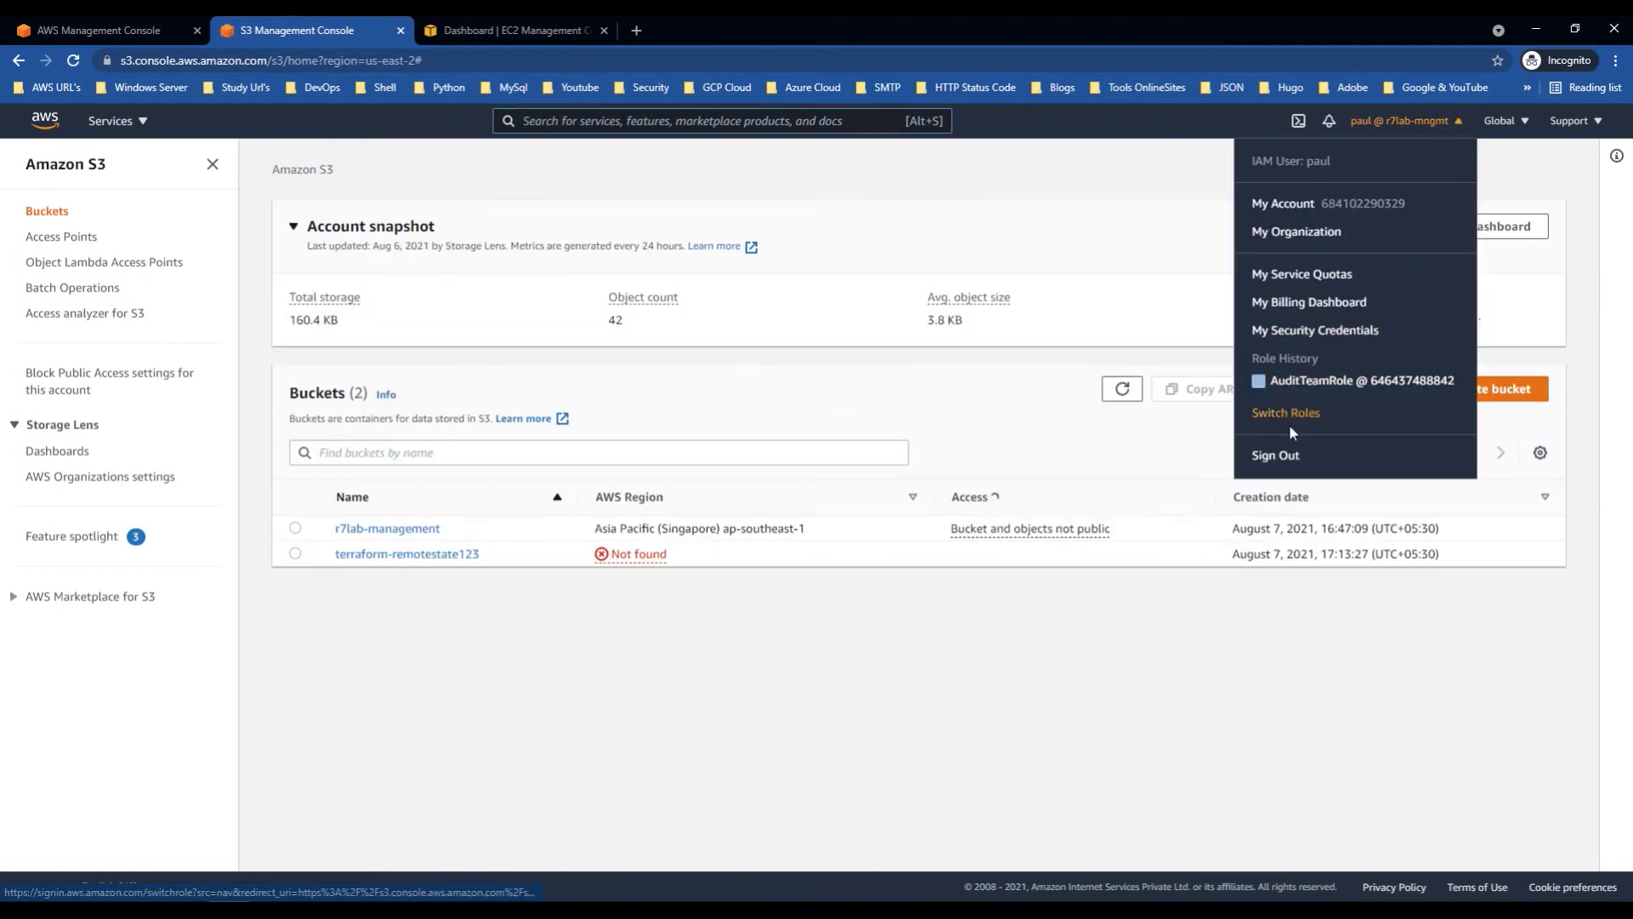
{"action": "left_click", "coordinate": [1310, 380]}
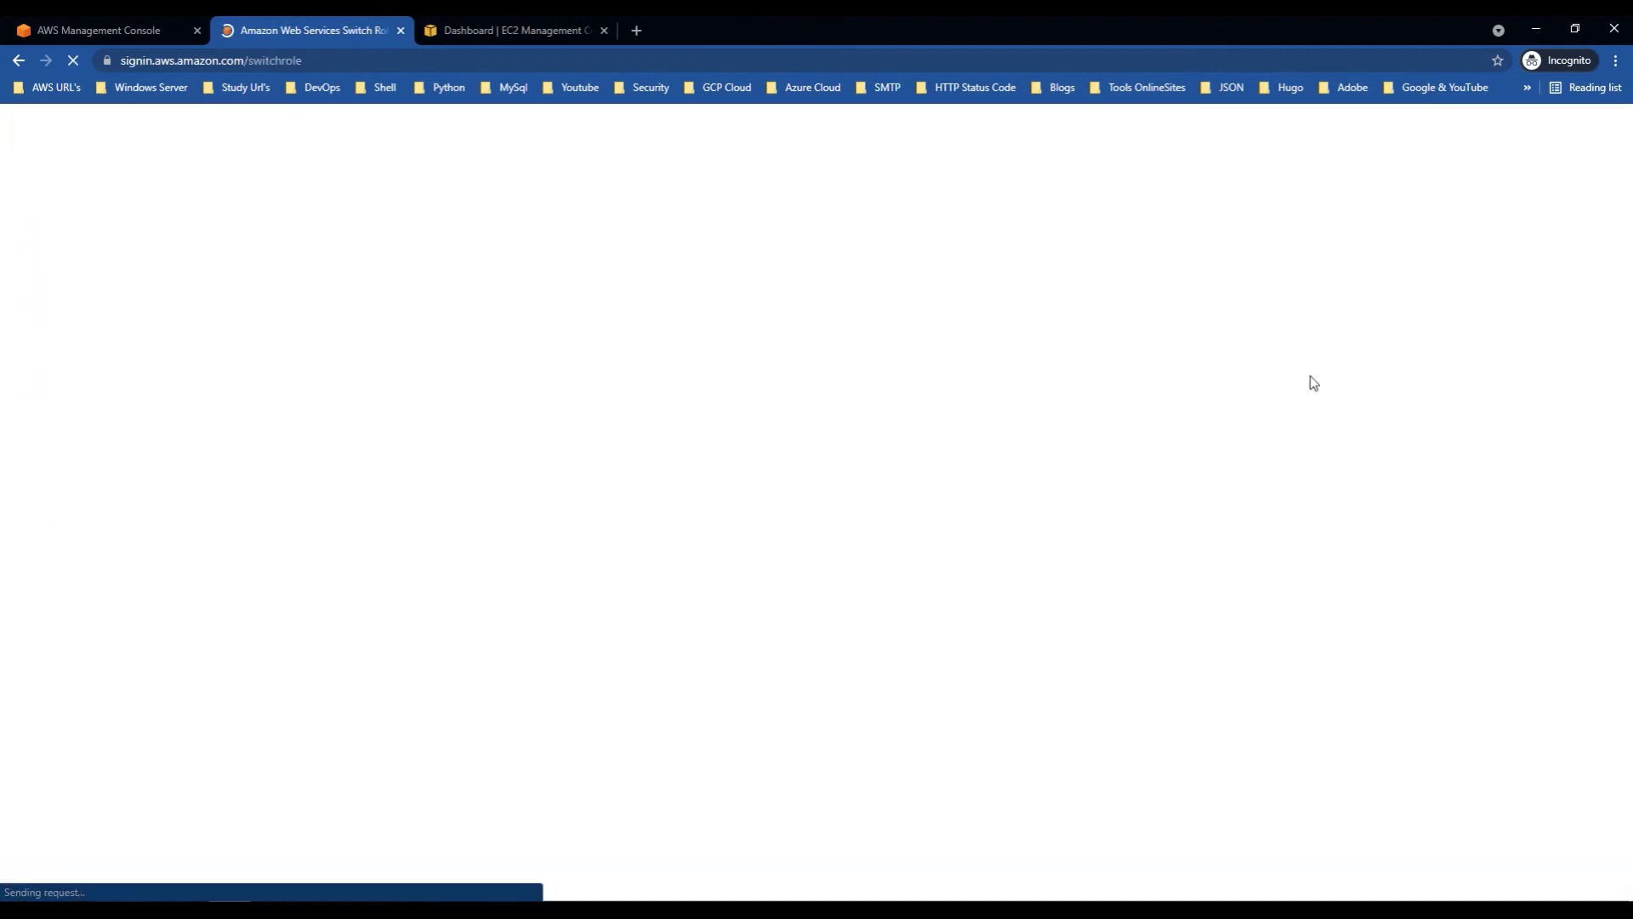
{"action": "left_click_drag", "start_coordinate": [129, 255], "coordinate": [707, 259]}
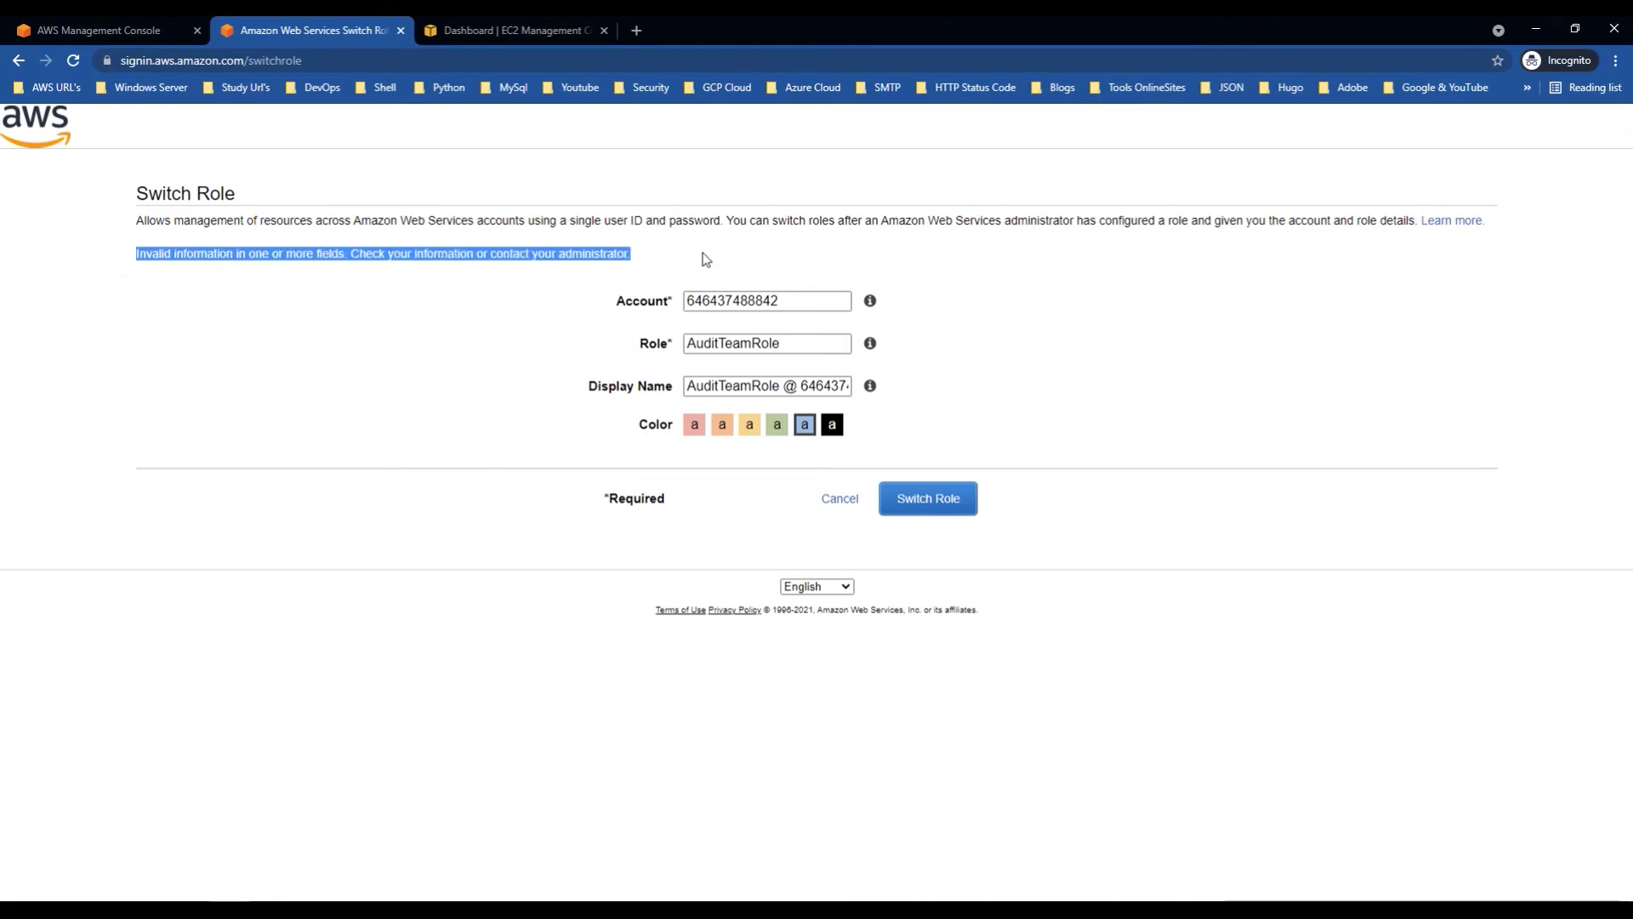
{"action": "left_click", "coordinate": [952, 500]}
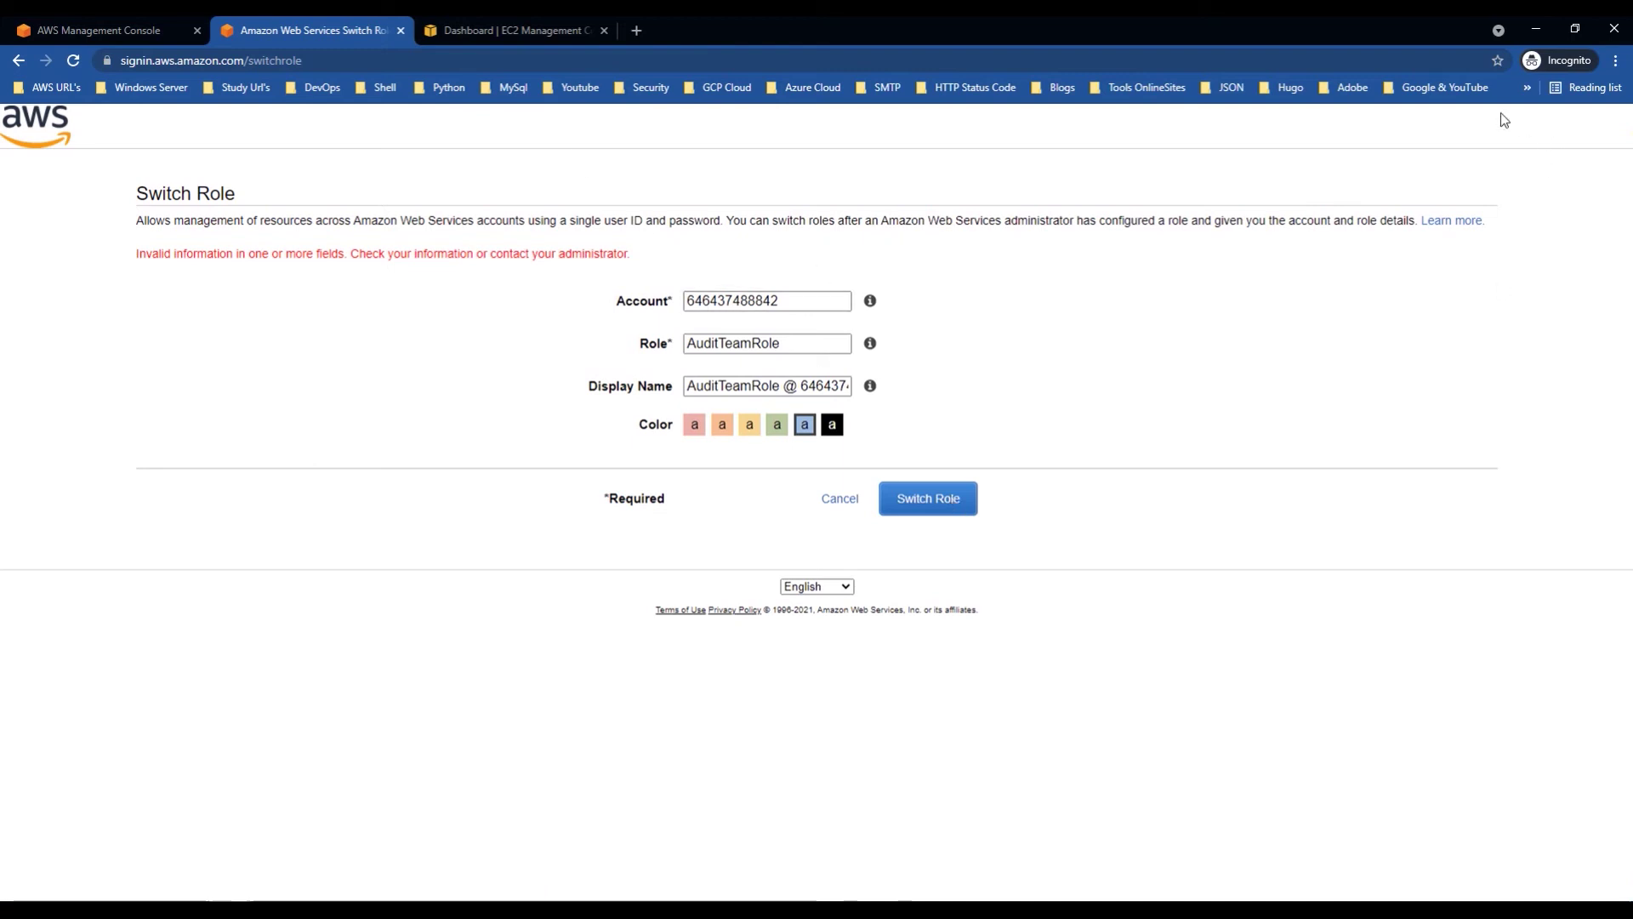
{"action": "left_click", "coordinate": [833, 507]}
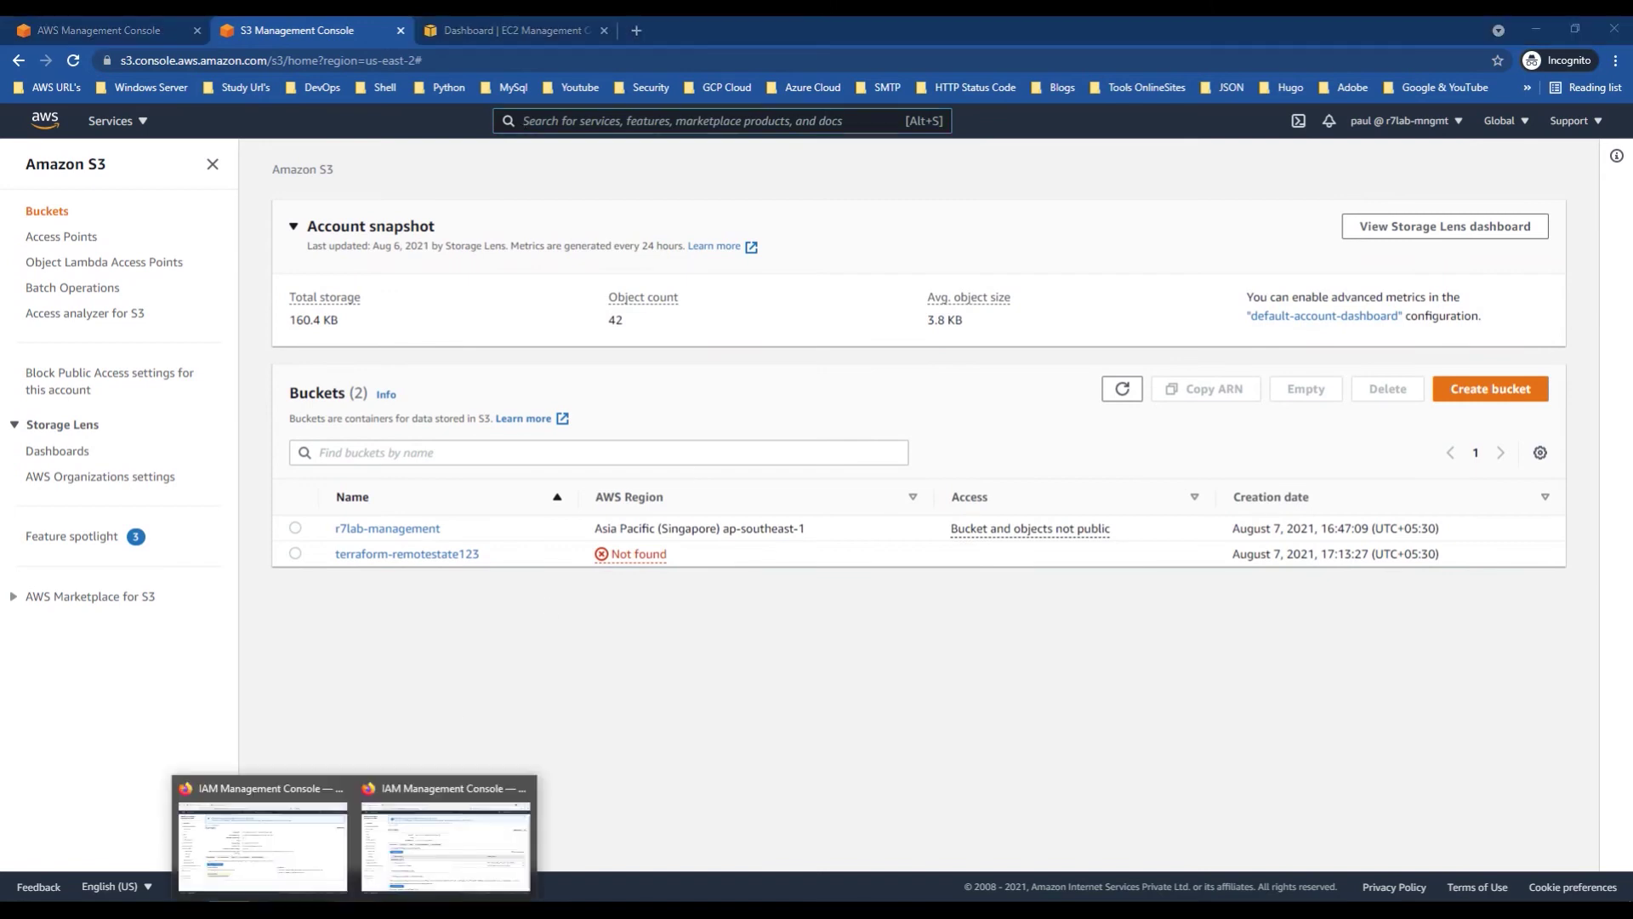
Step: Start a new role in the prod account trusting another AWS account
{"action": "left_click", "coordinate": [296, 855]}
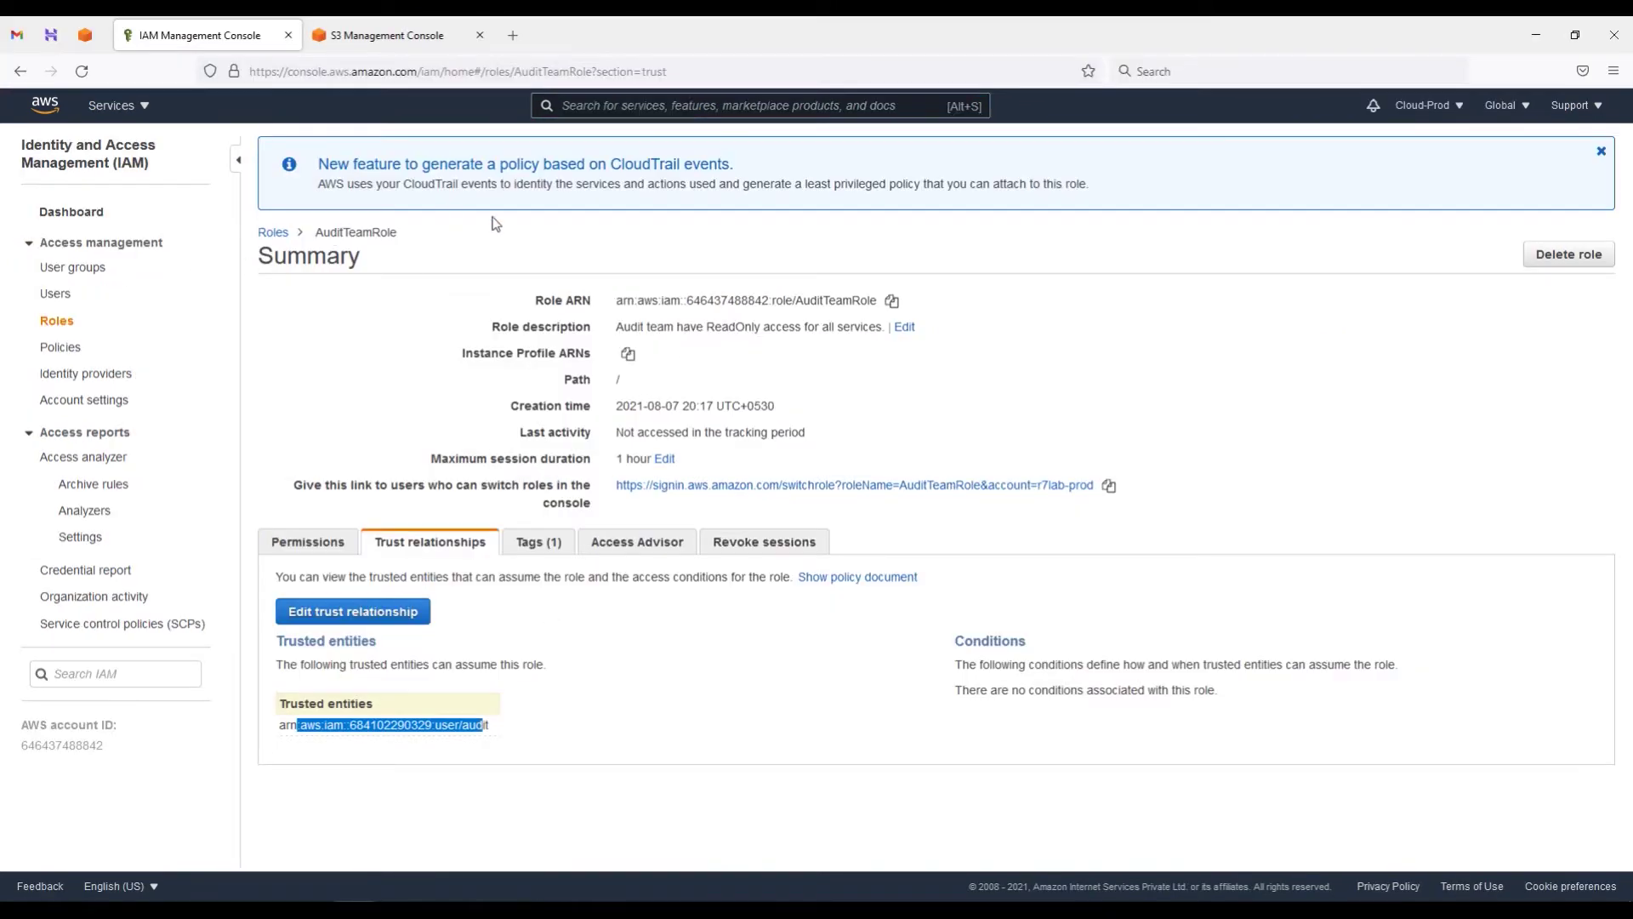
{"action": "left_click", "coordinate": [61, 324]}
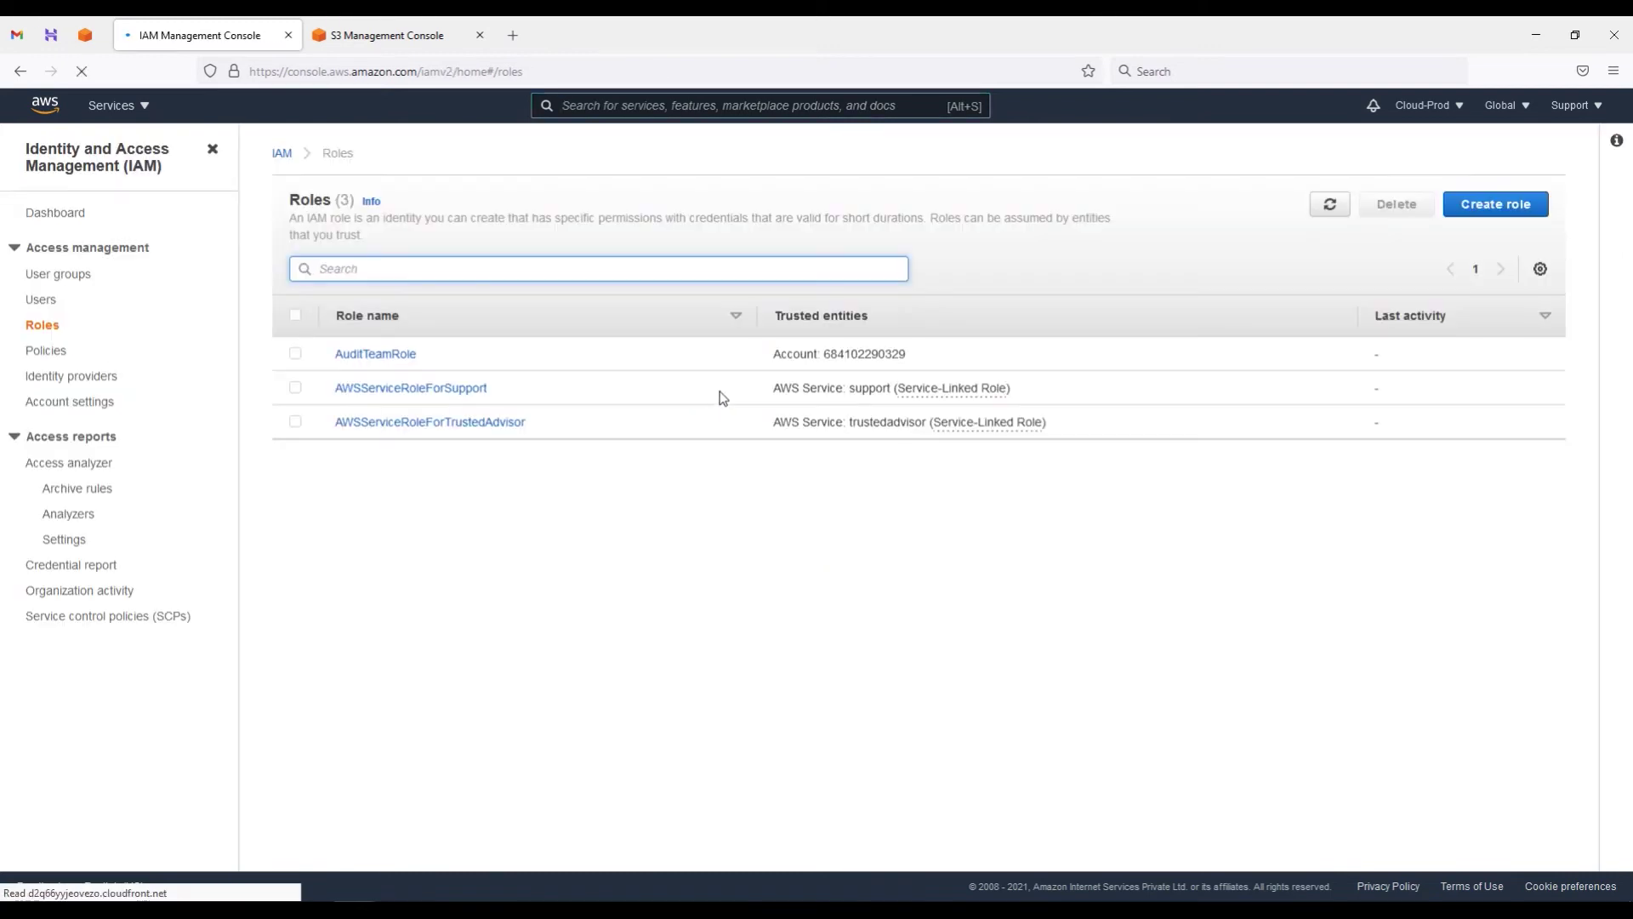
{"action": "left_click", "coordinate": [1489, 205]}
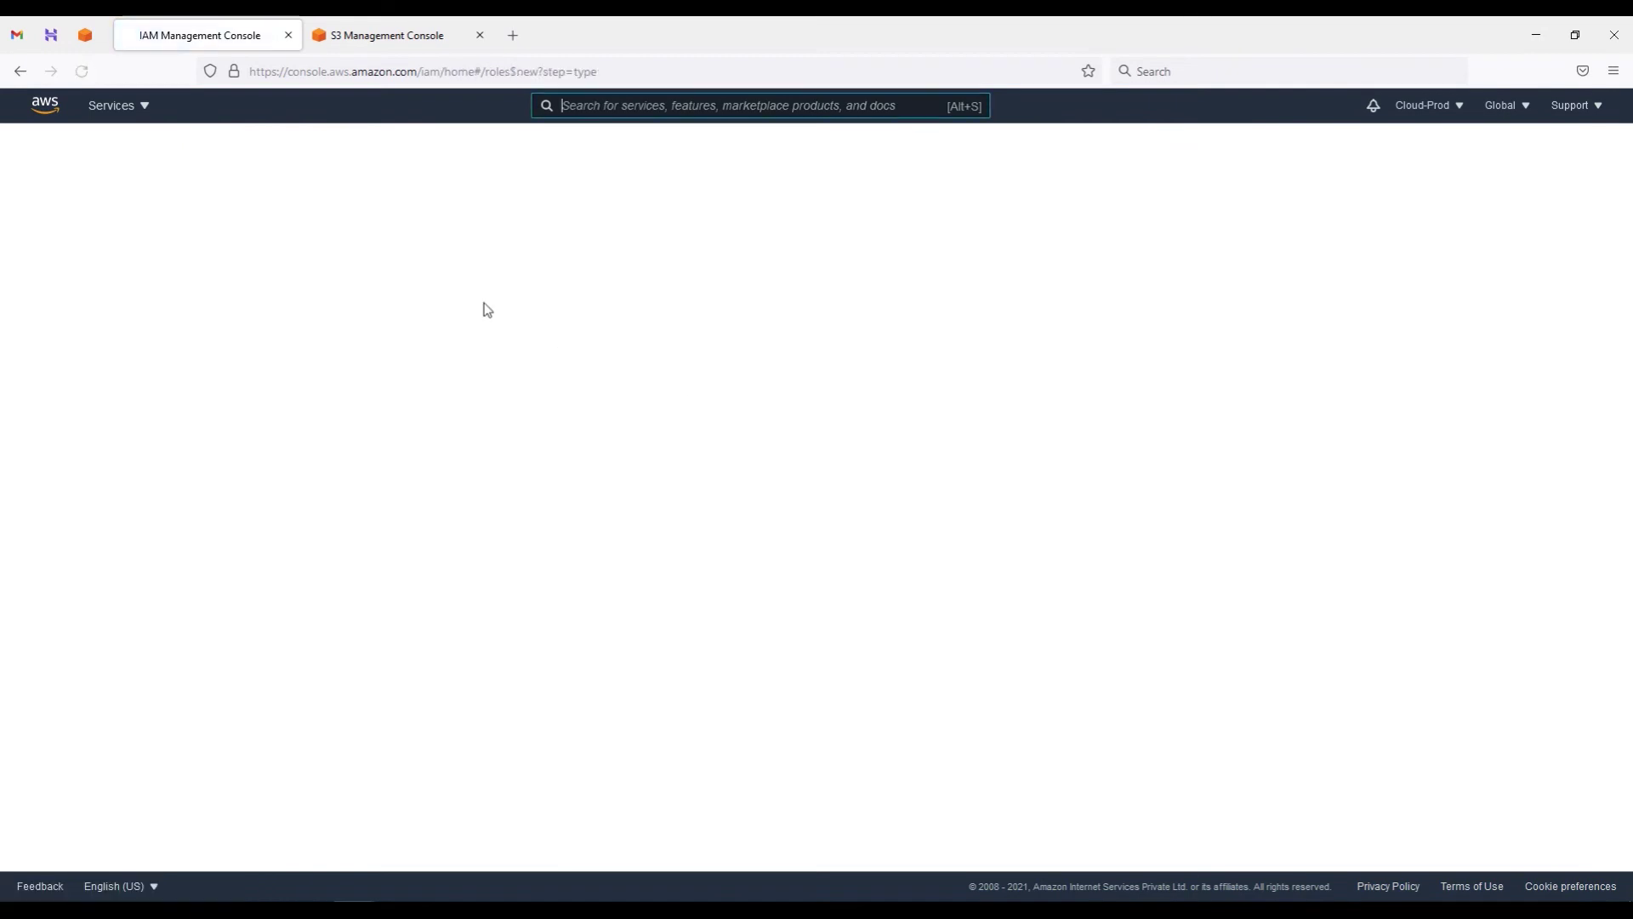
{"action": "left_click", "coordinate": [729, 266]}
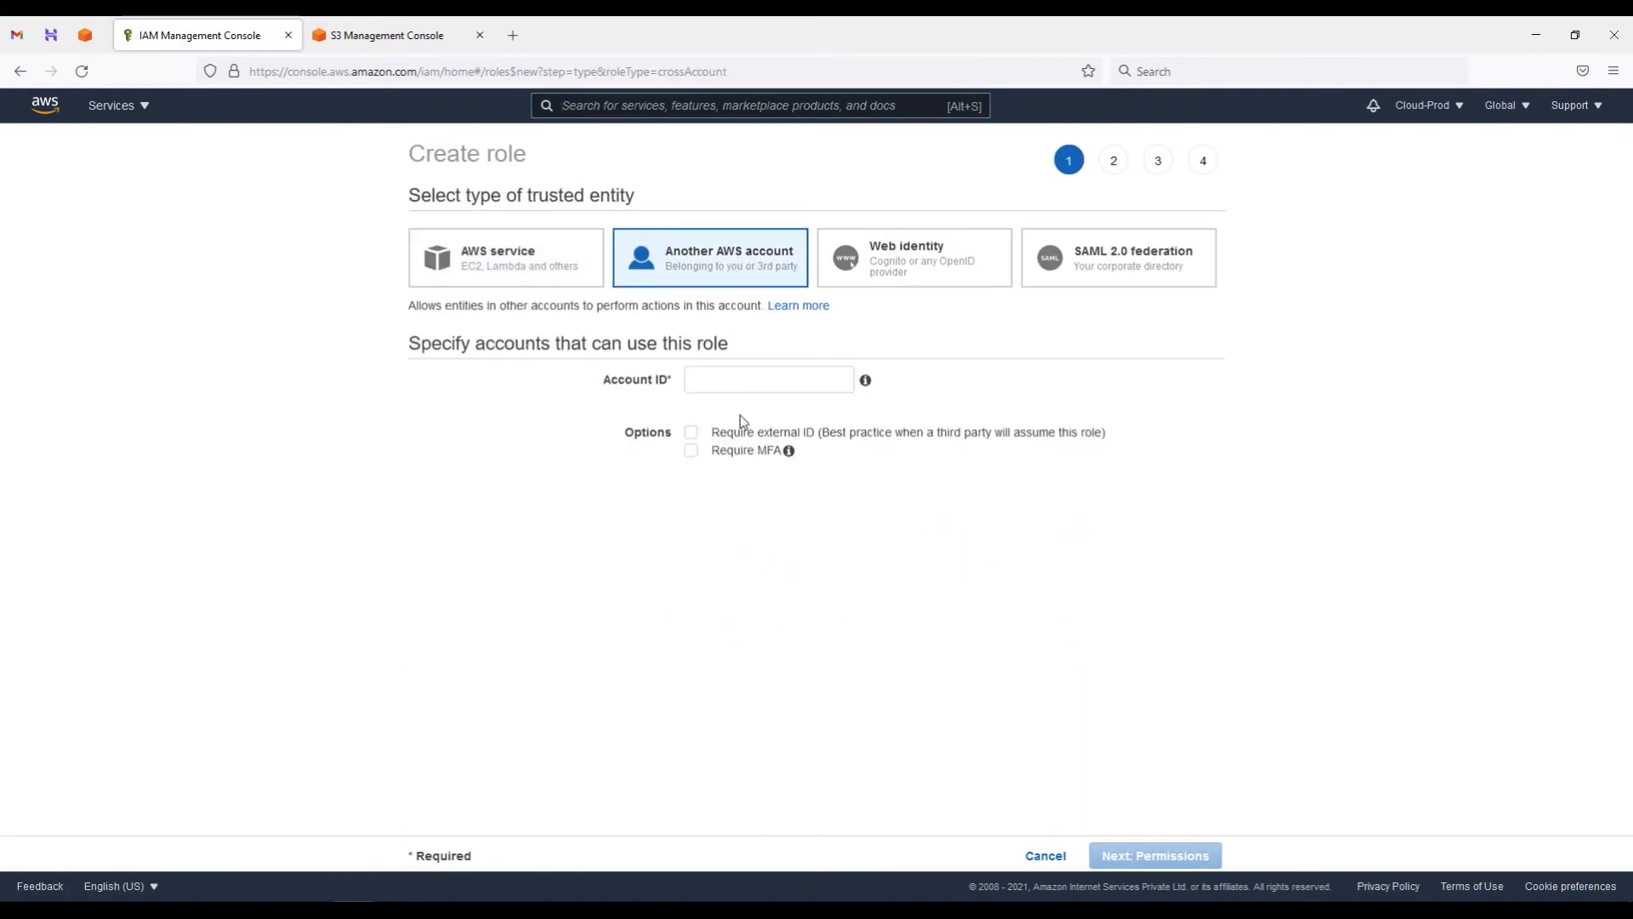
Step: Paste the management account ID from the notes as the trusted account and continue to permissions
{"action": "mouse_move", "coordinate": [435, 910]}
{"action": "left_click", "coordinate": [395, 829]}
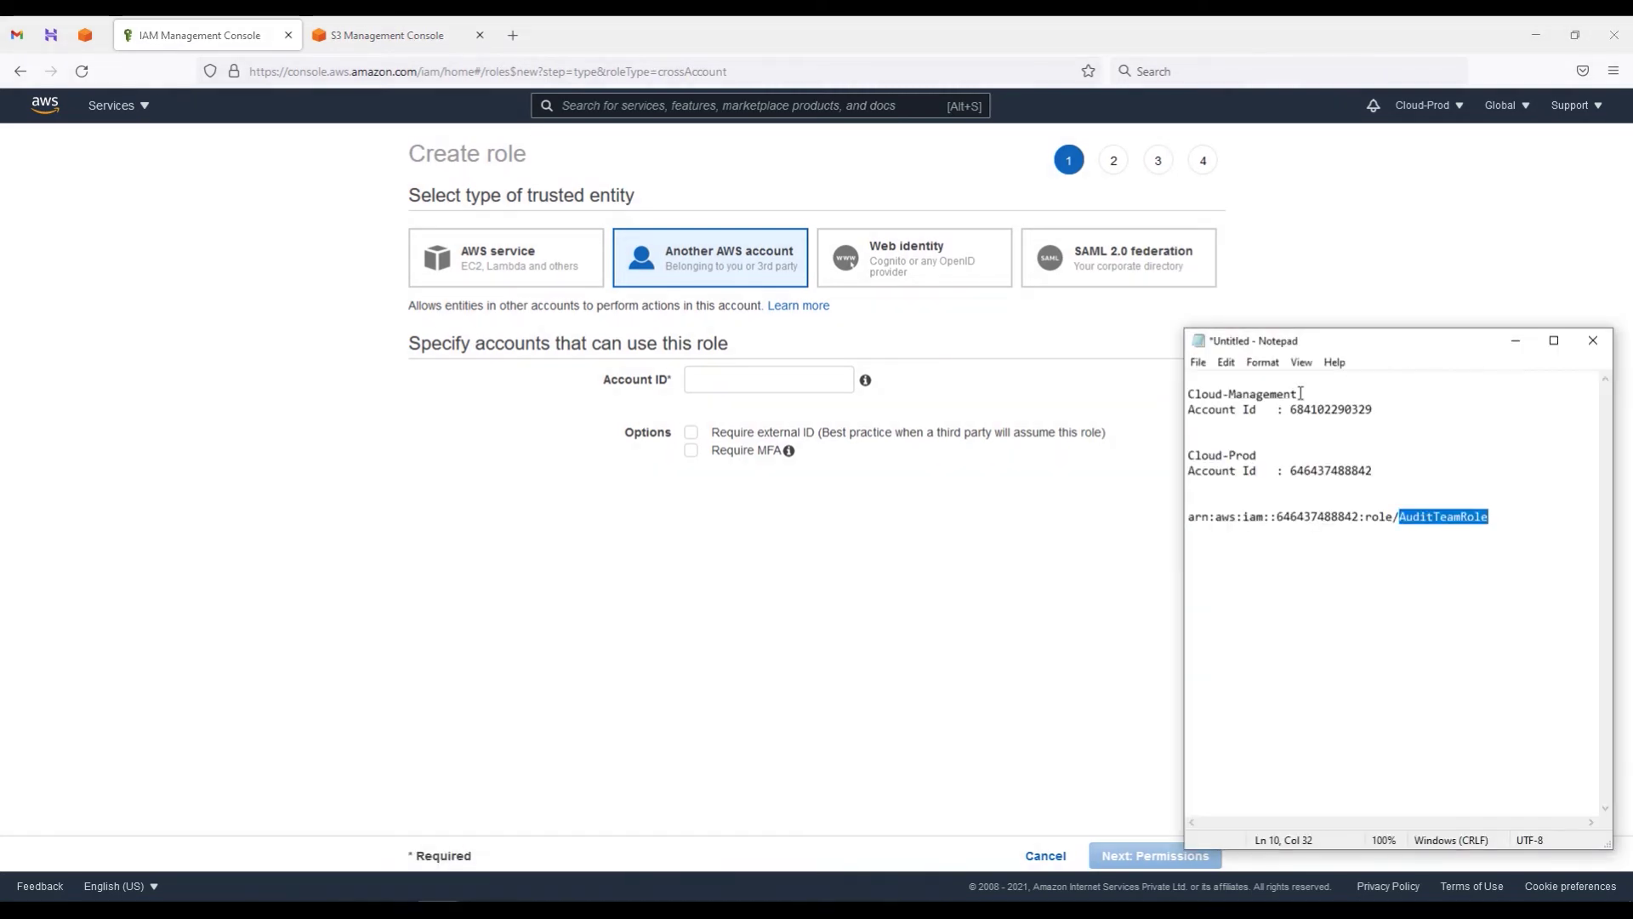
{"action": "double_click", "coordinate": [1251, 394]}
{"action": "left_click_drag", "start_coordinate": [1290, 409], "coordinate": [1370, 409]}
{"action": "key", "text": "ctrl+c"}
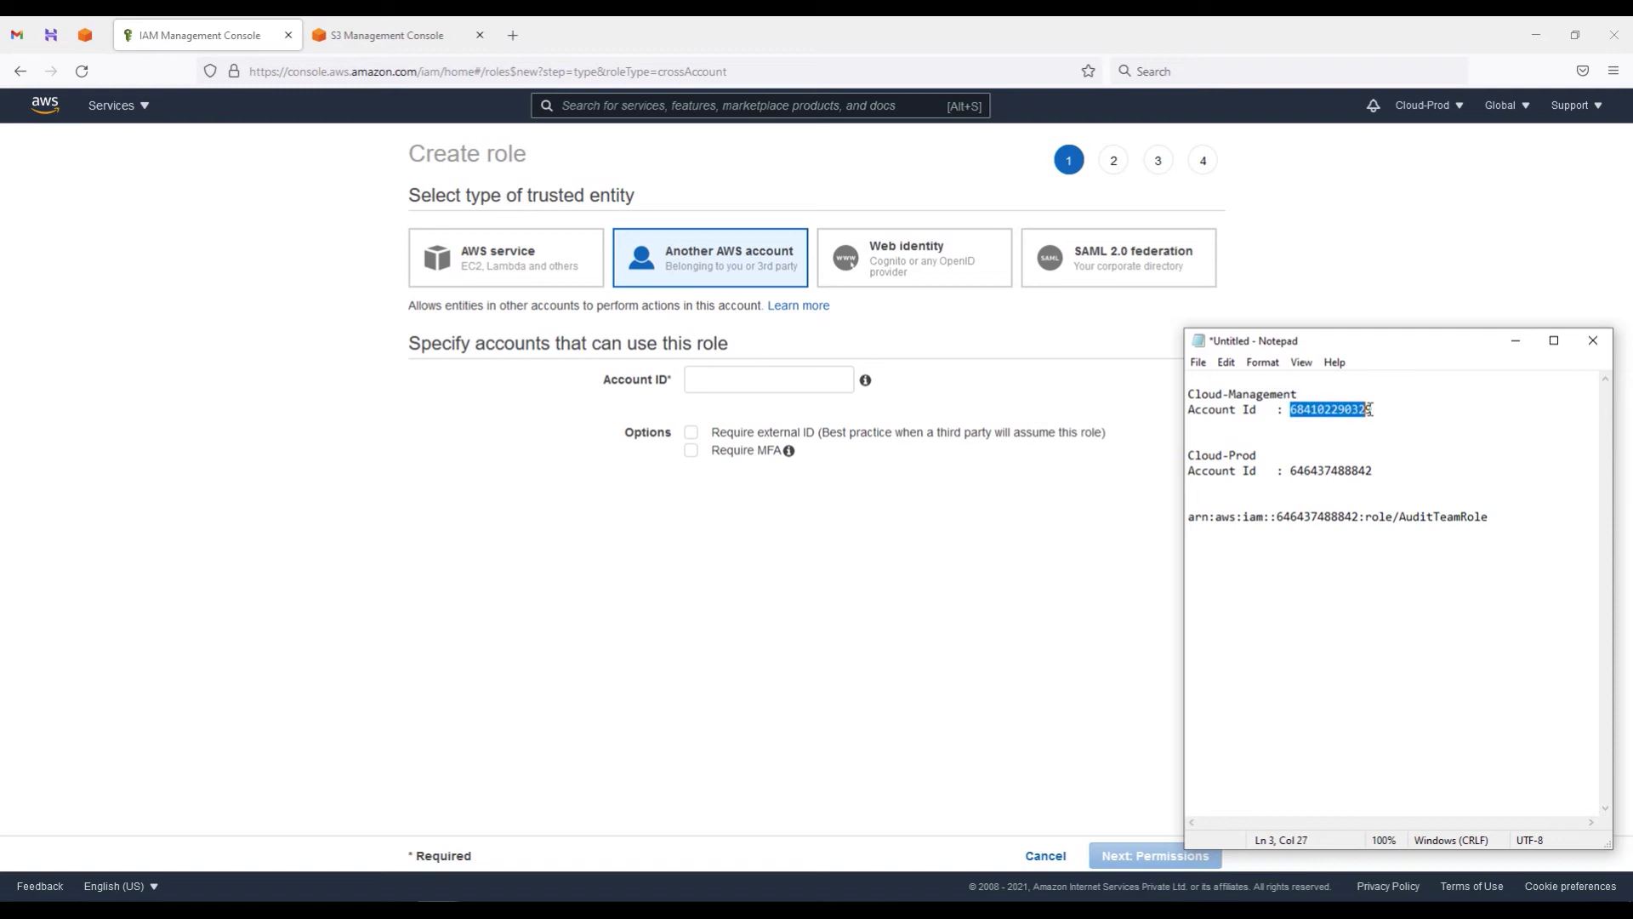
{"action": "left_click", "coordinate": [722, 384]}
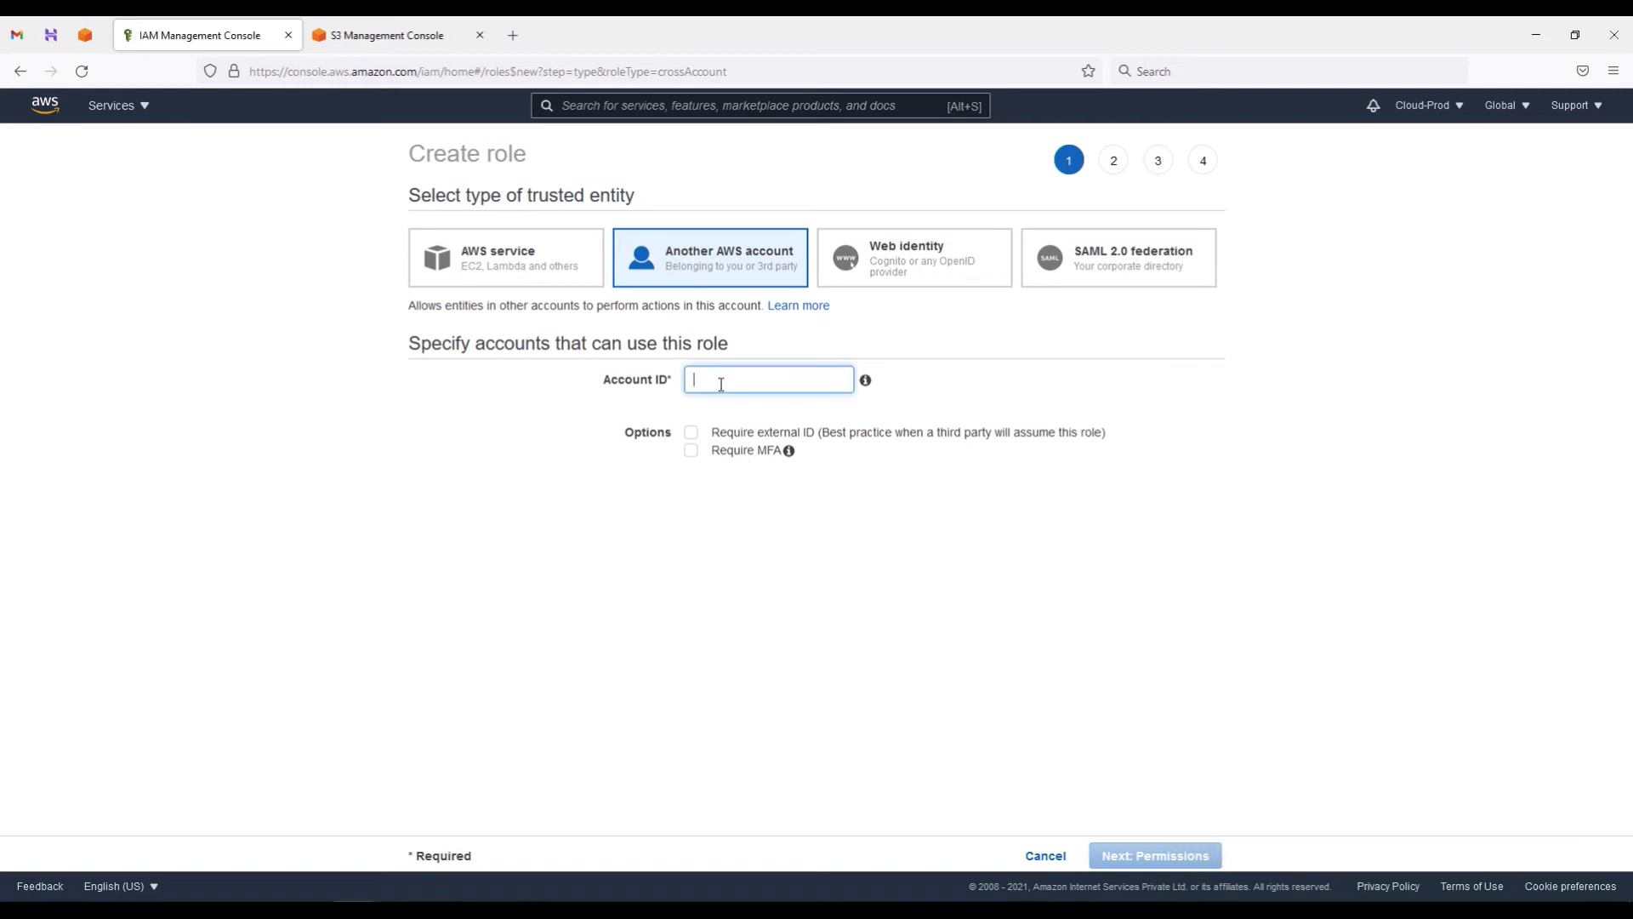
{"action": "key", "text": "ctrl+v"}
{"action": "left_click", "coordinate": [1150, 857]}
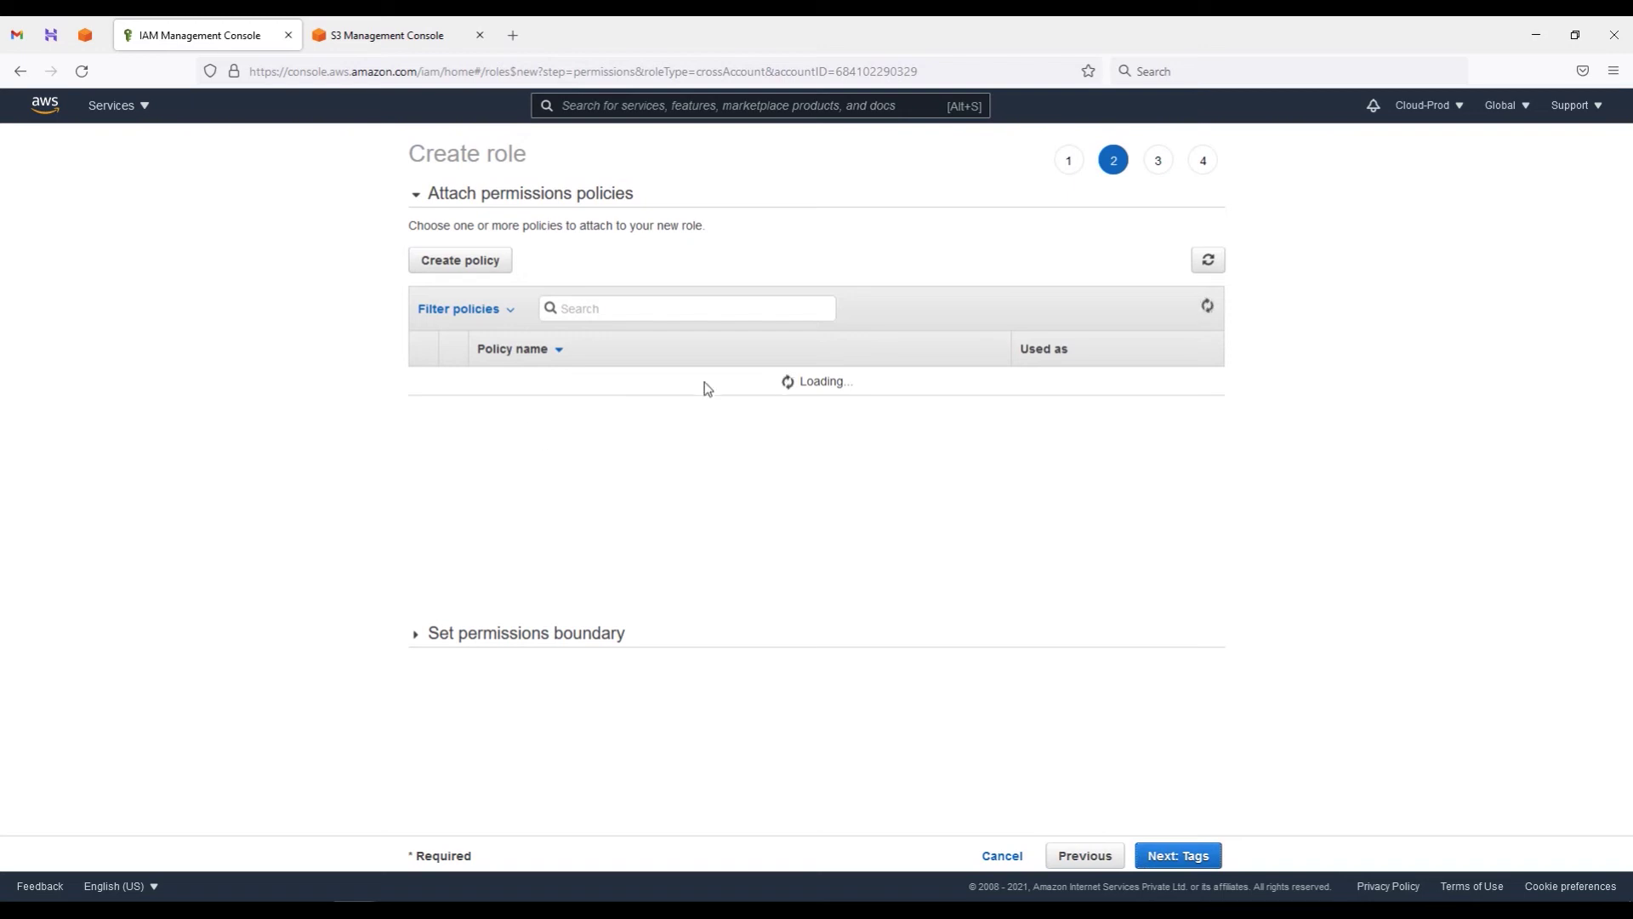
Step: Attach AmazonS3FullAccess via the s3 filter, clear the filter, and skip tags to Review
{"action": "left_click", "coordinate": [608, 309]}
{"action": "type", "text": "s3"}
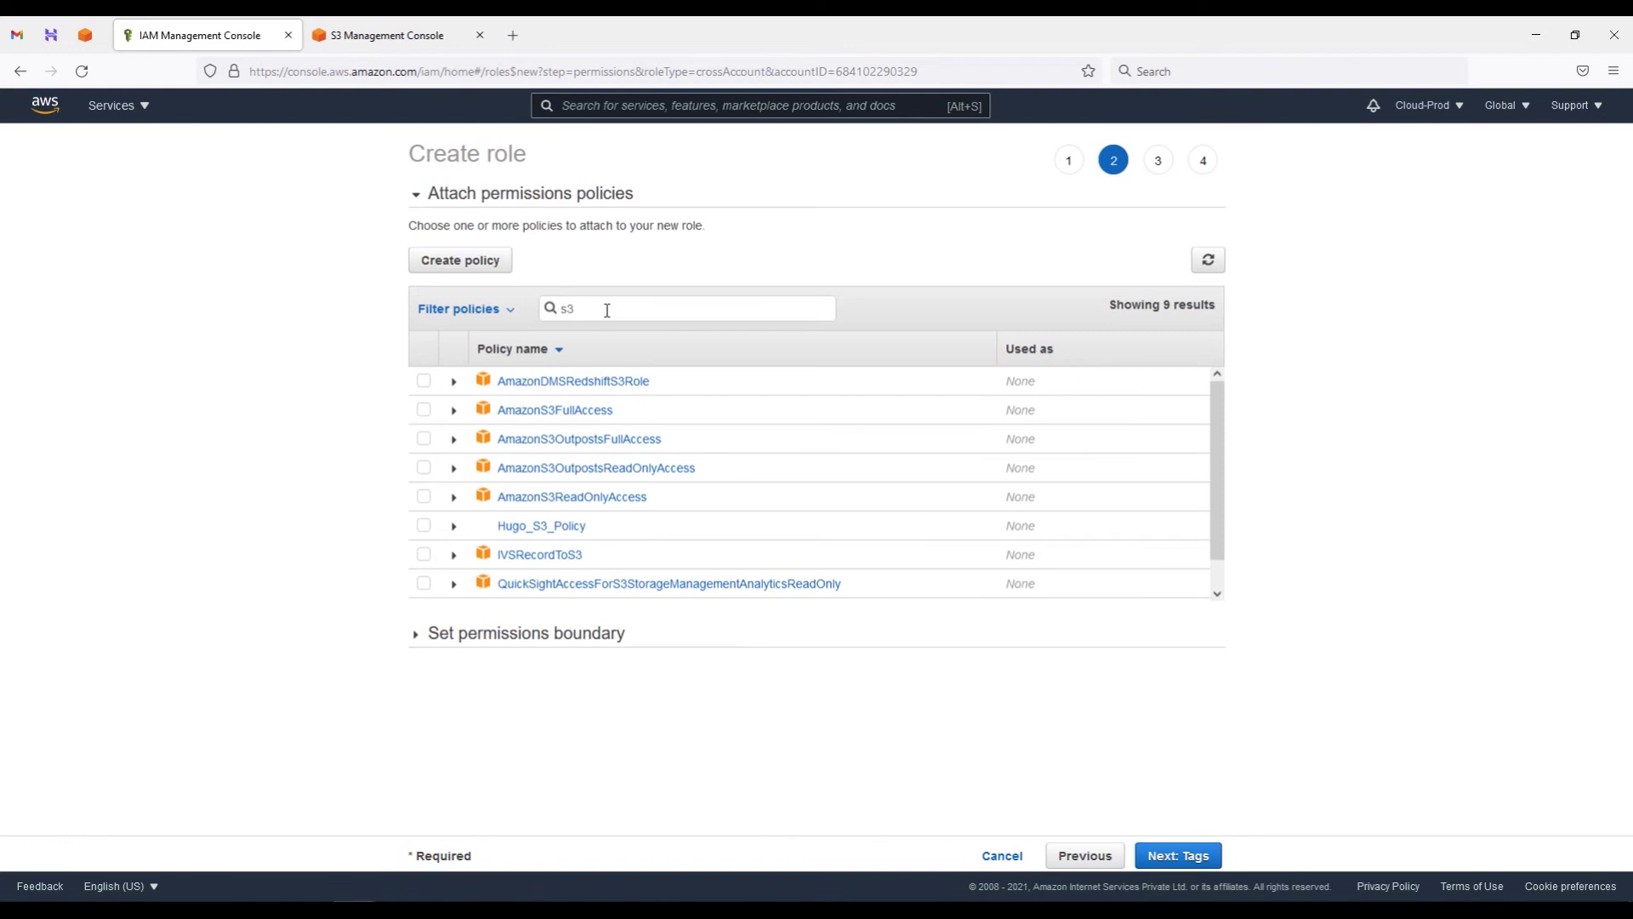
{"action": "left_click", "coordinate": [424, 410]}
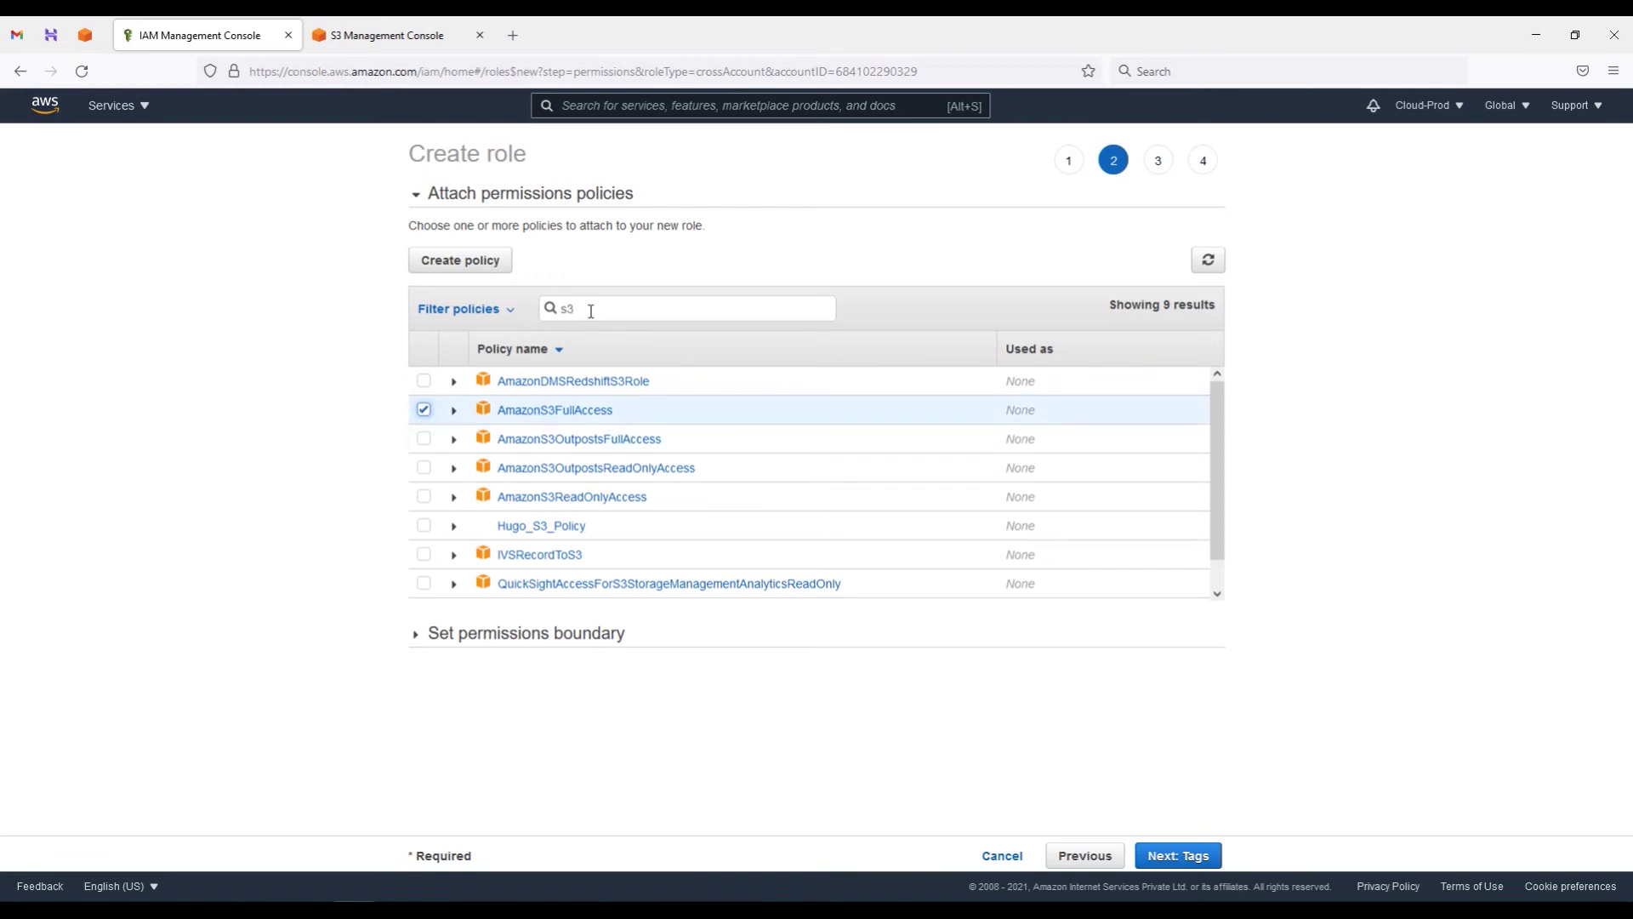
{"action": "left_click_drag", "start_coordinate": [592, 311], "coordinate": [551, 308]}
{"action": "type", "text": "ec2"}
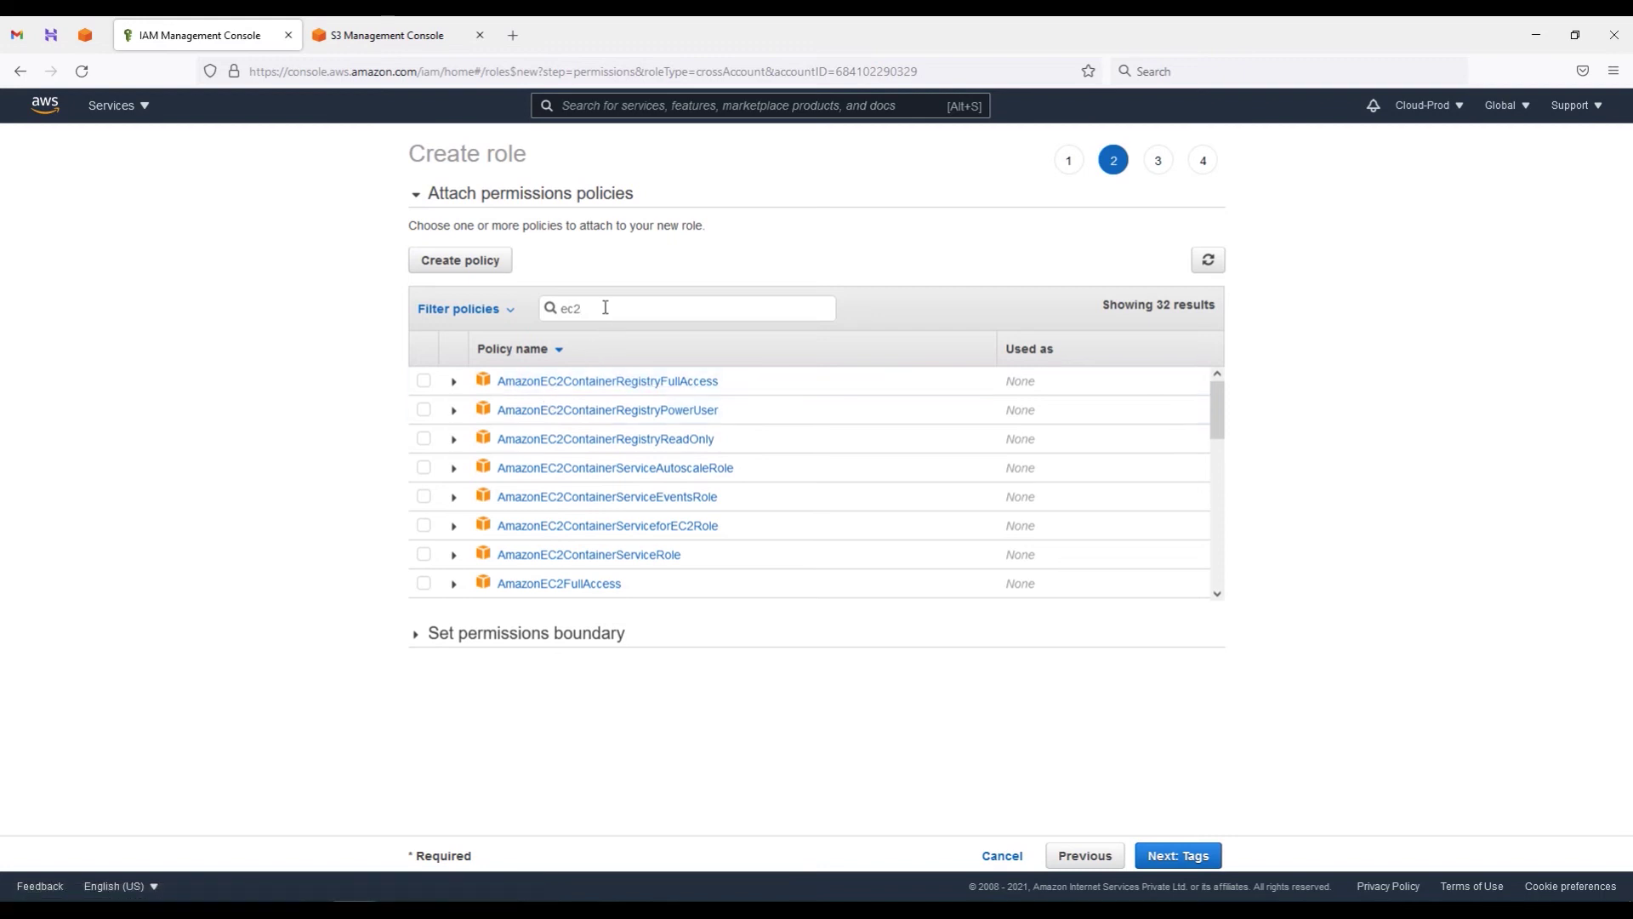
{"action": "left_click_drag", "start_coordinate": [603, 307], "coordinate": [553, 308]}
{"action": "key", "text": "BackSpace"}
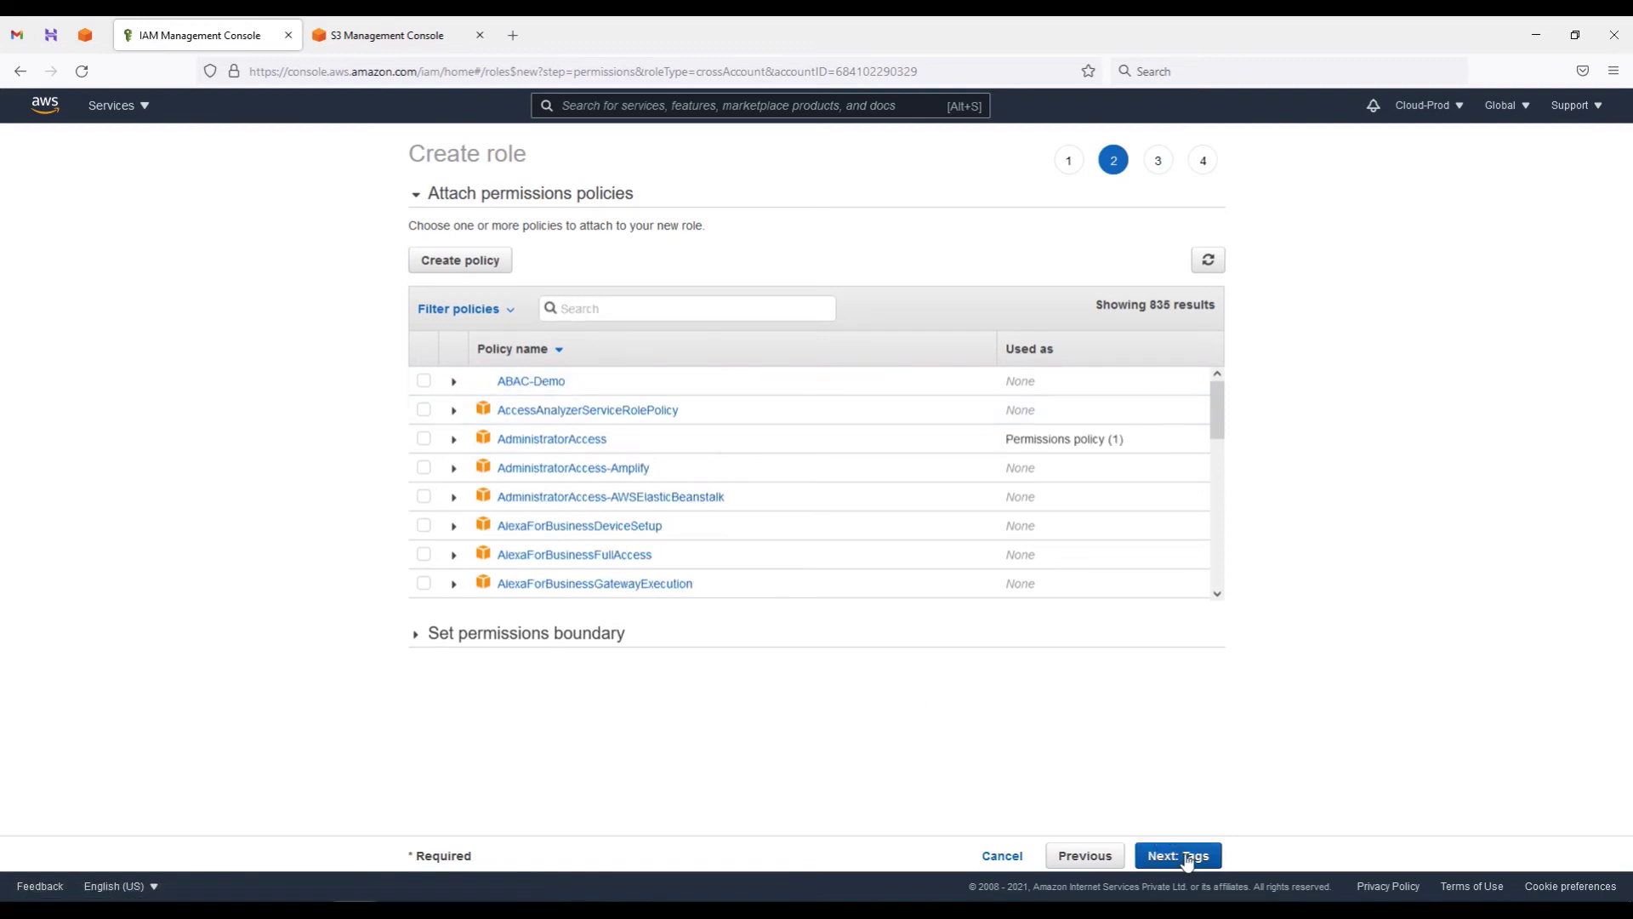
{"action": "left_click", "coordinate": [1190, 857]}
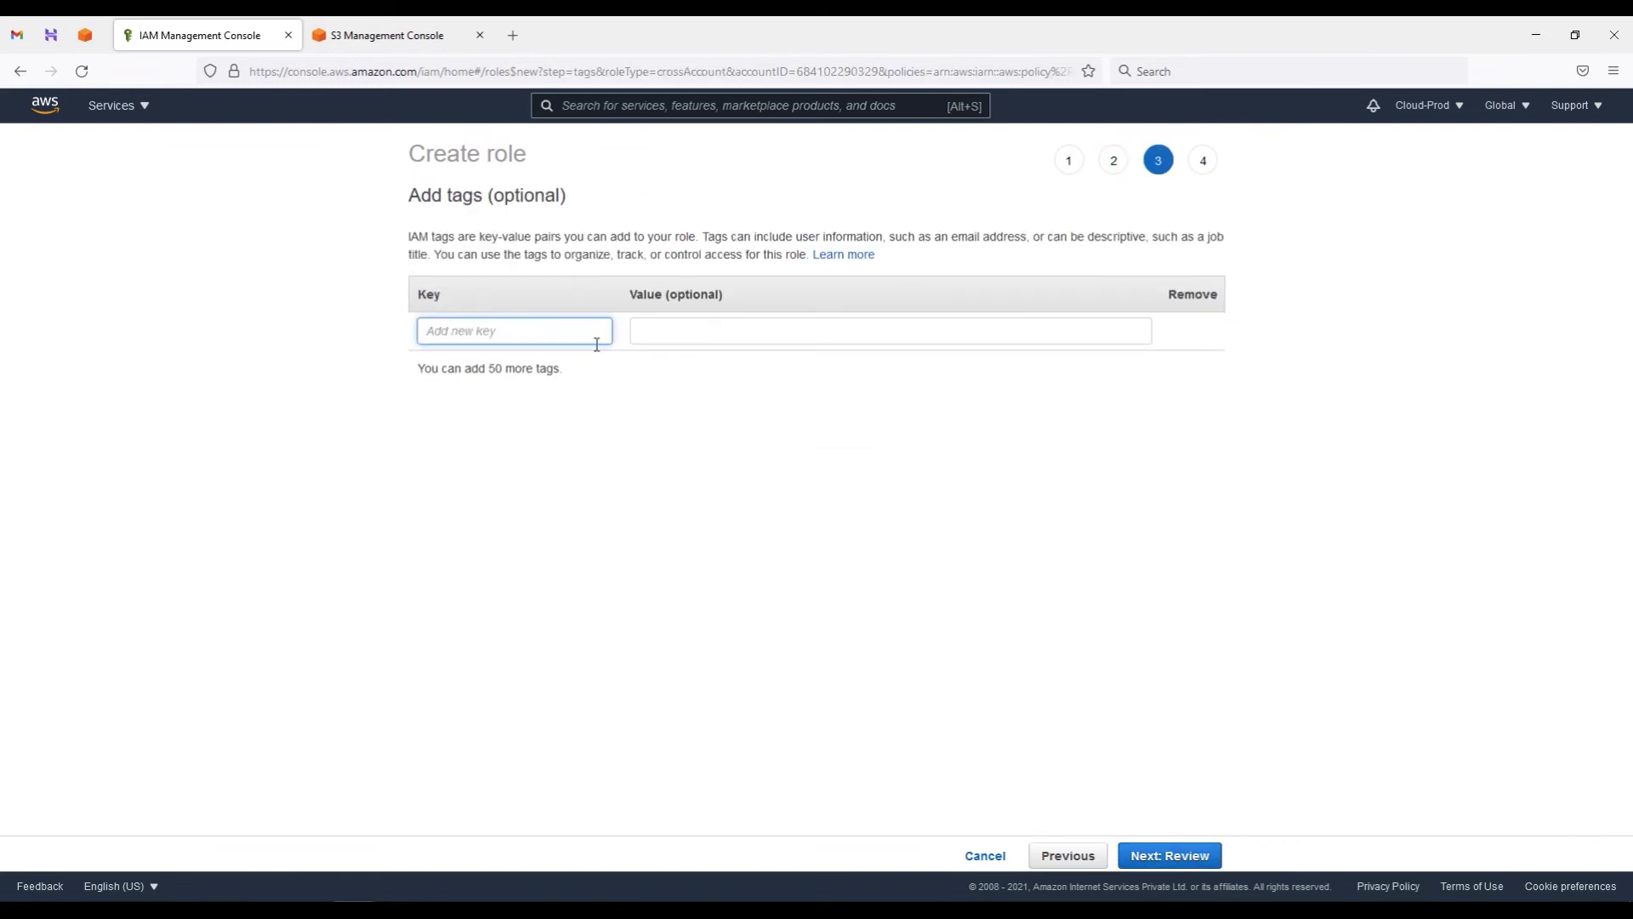
{"action": "left_click", "coordinate": [1182, 856]}
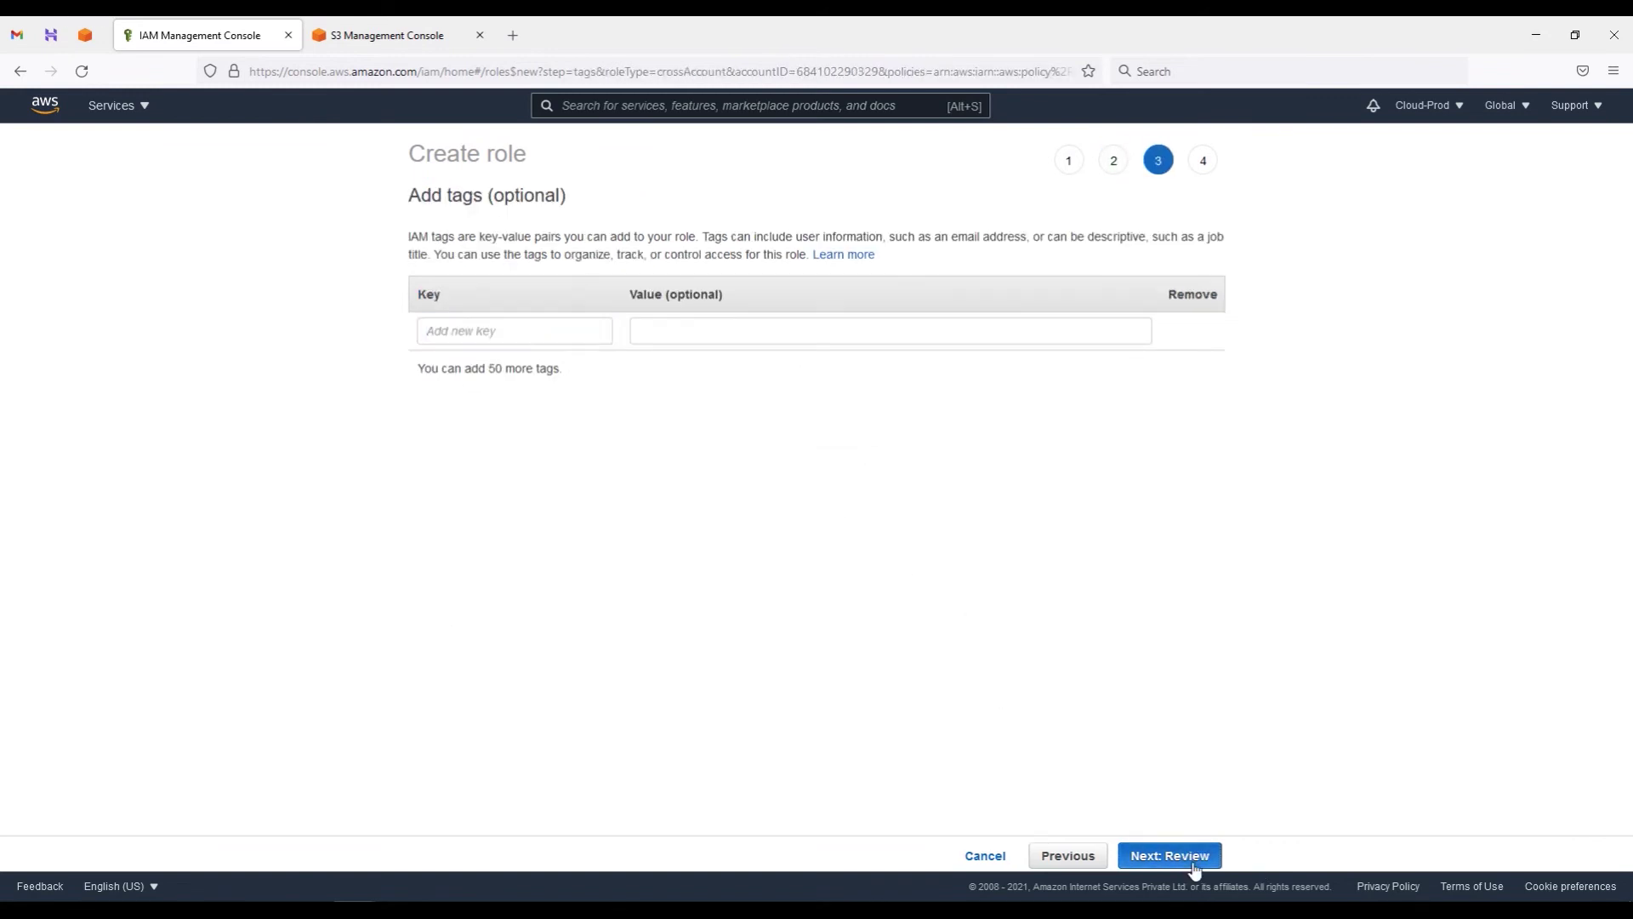
{"action": "left_click", "coordinate": [706, 253]}
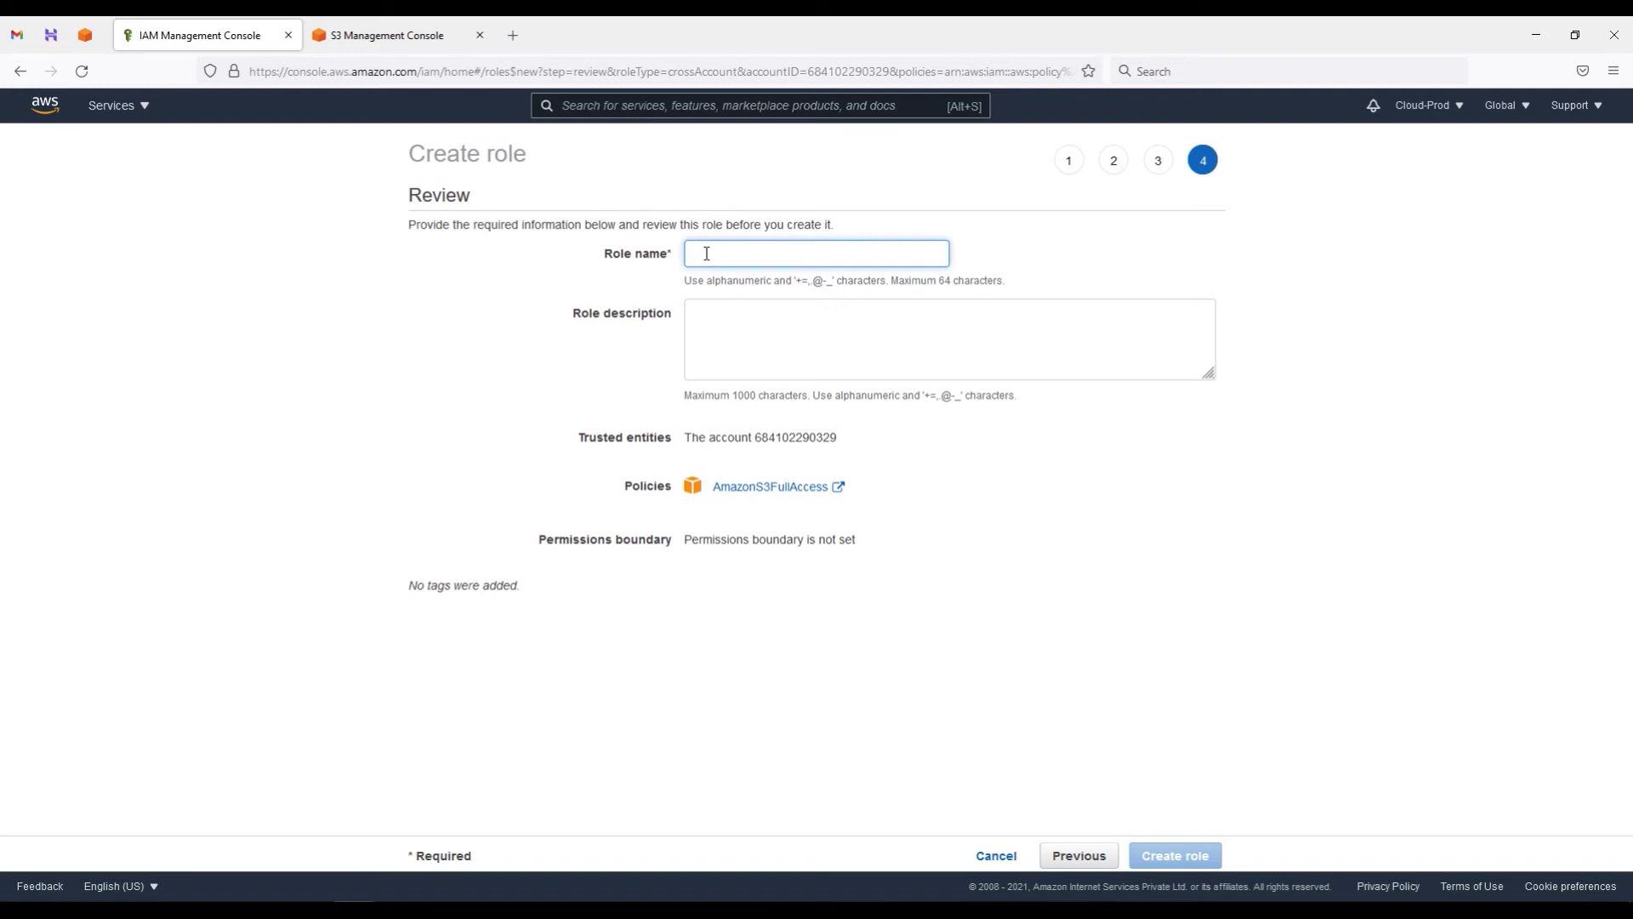
Step: Name the role DevTeam-S3Access-Role, reuse that name as its description, and create it
{"action": "type", "text": "DevTeam-S3Access-Role"}
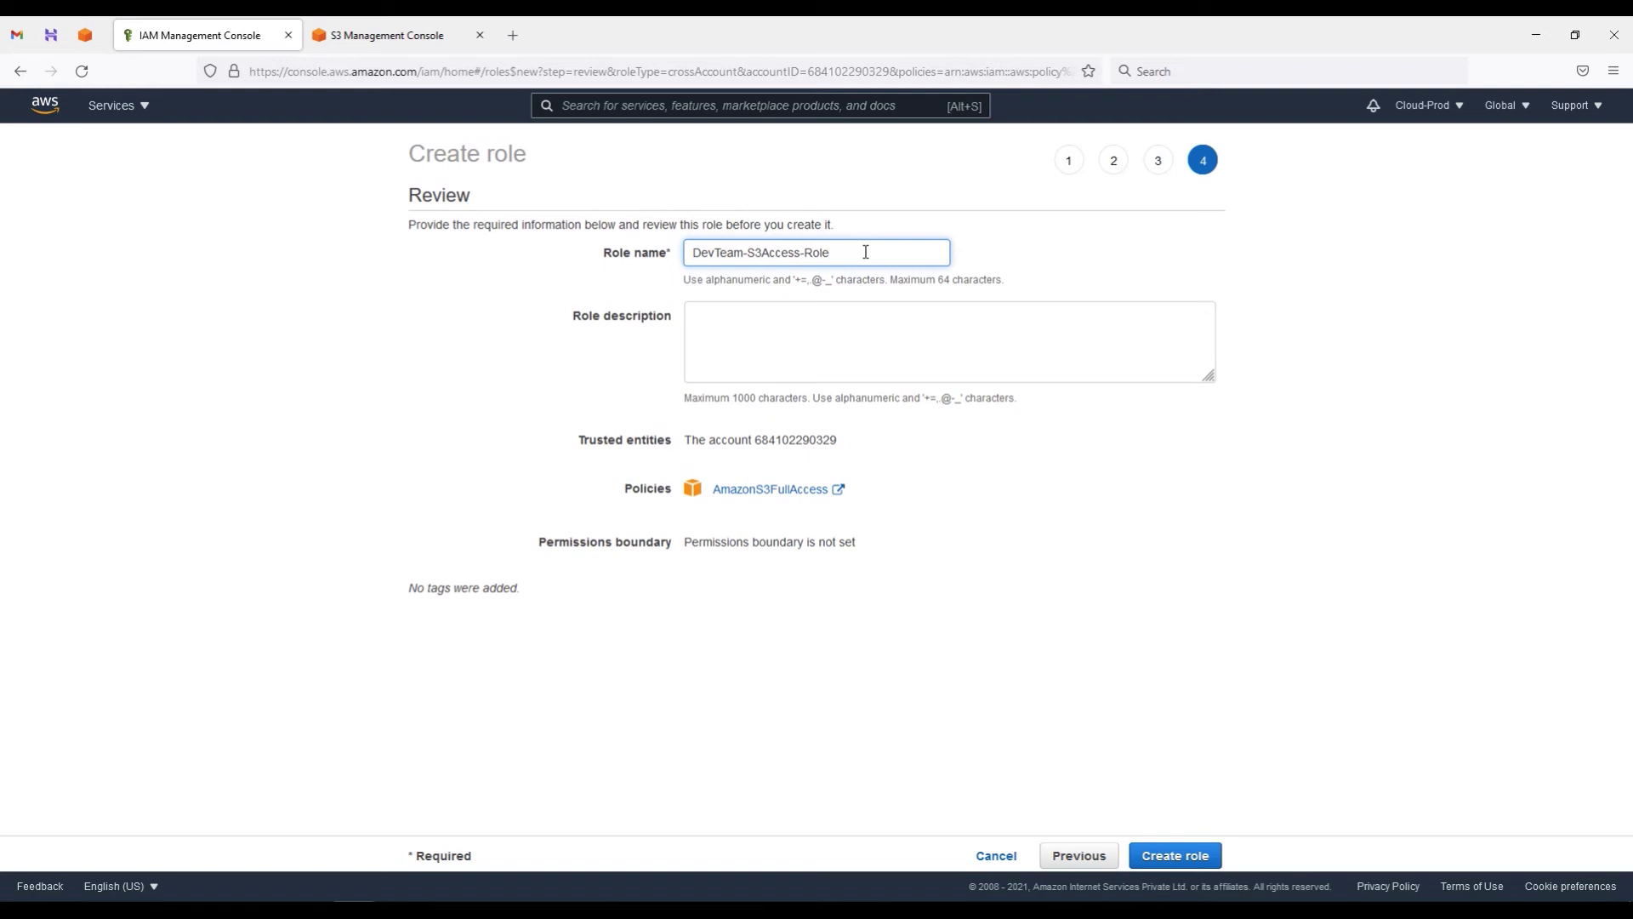
{"action": "left_click_drag", "start_coordinate": [865, 252], "coordinate": [680, 262]}
{"action": "key", "text": "ctrl+c"}
{"action": "left_click", "coordinate": [741, 334]}
{"action": "key", "text": "ctrl+v"}
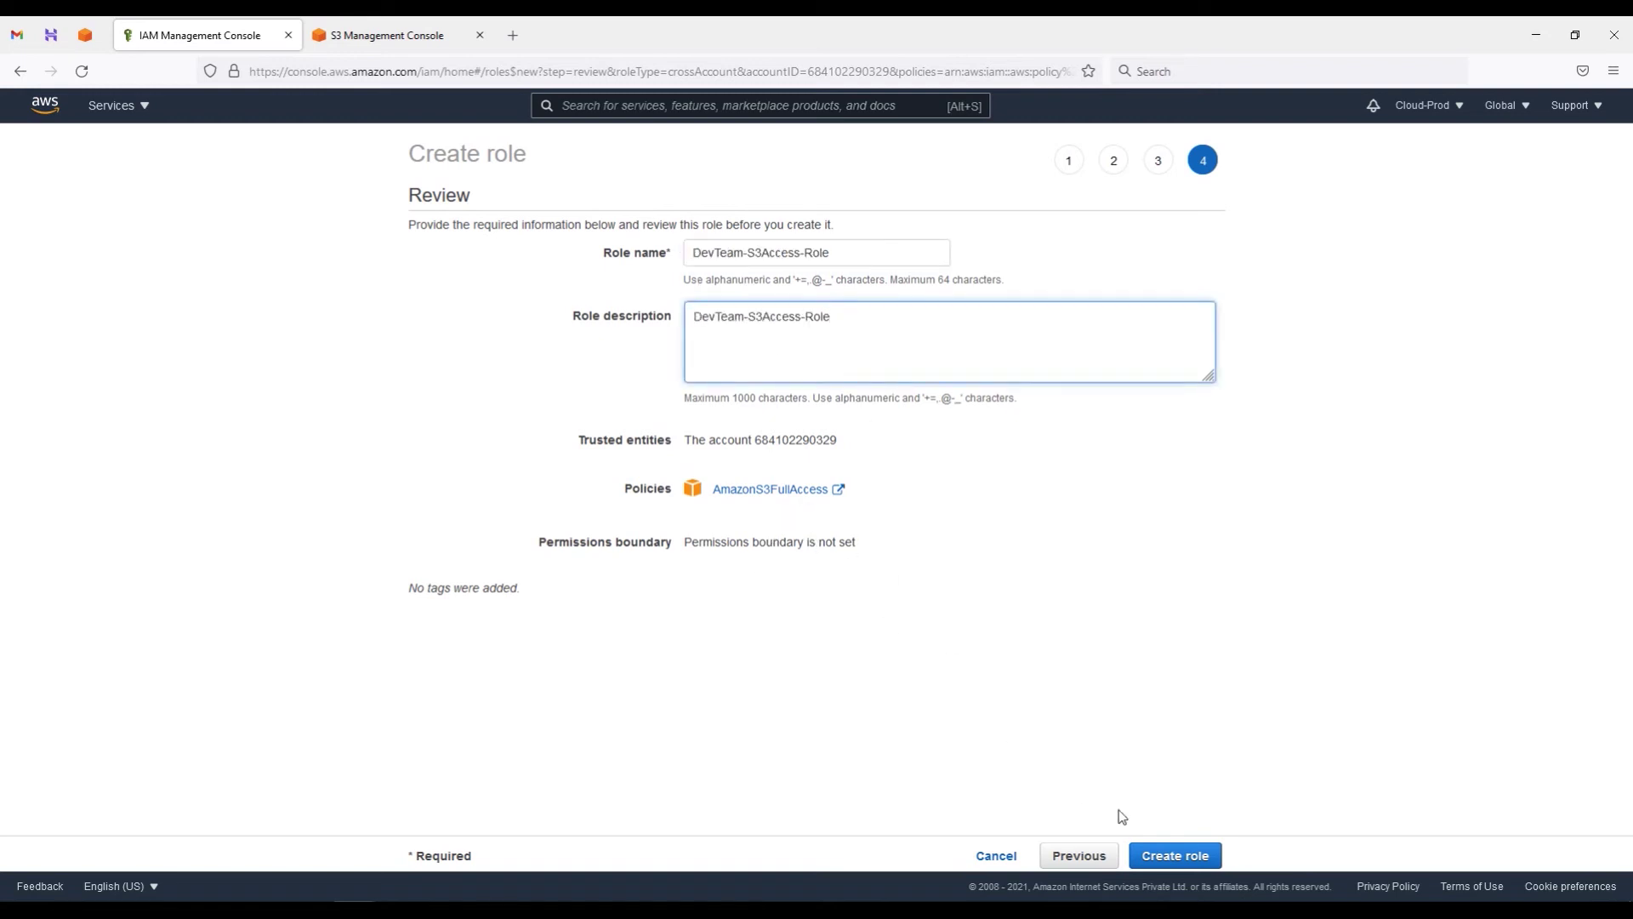
{"action": "left_click", "coordinate": [1177, 857]}
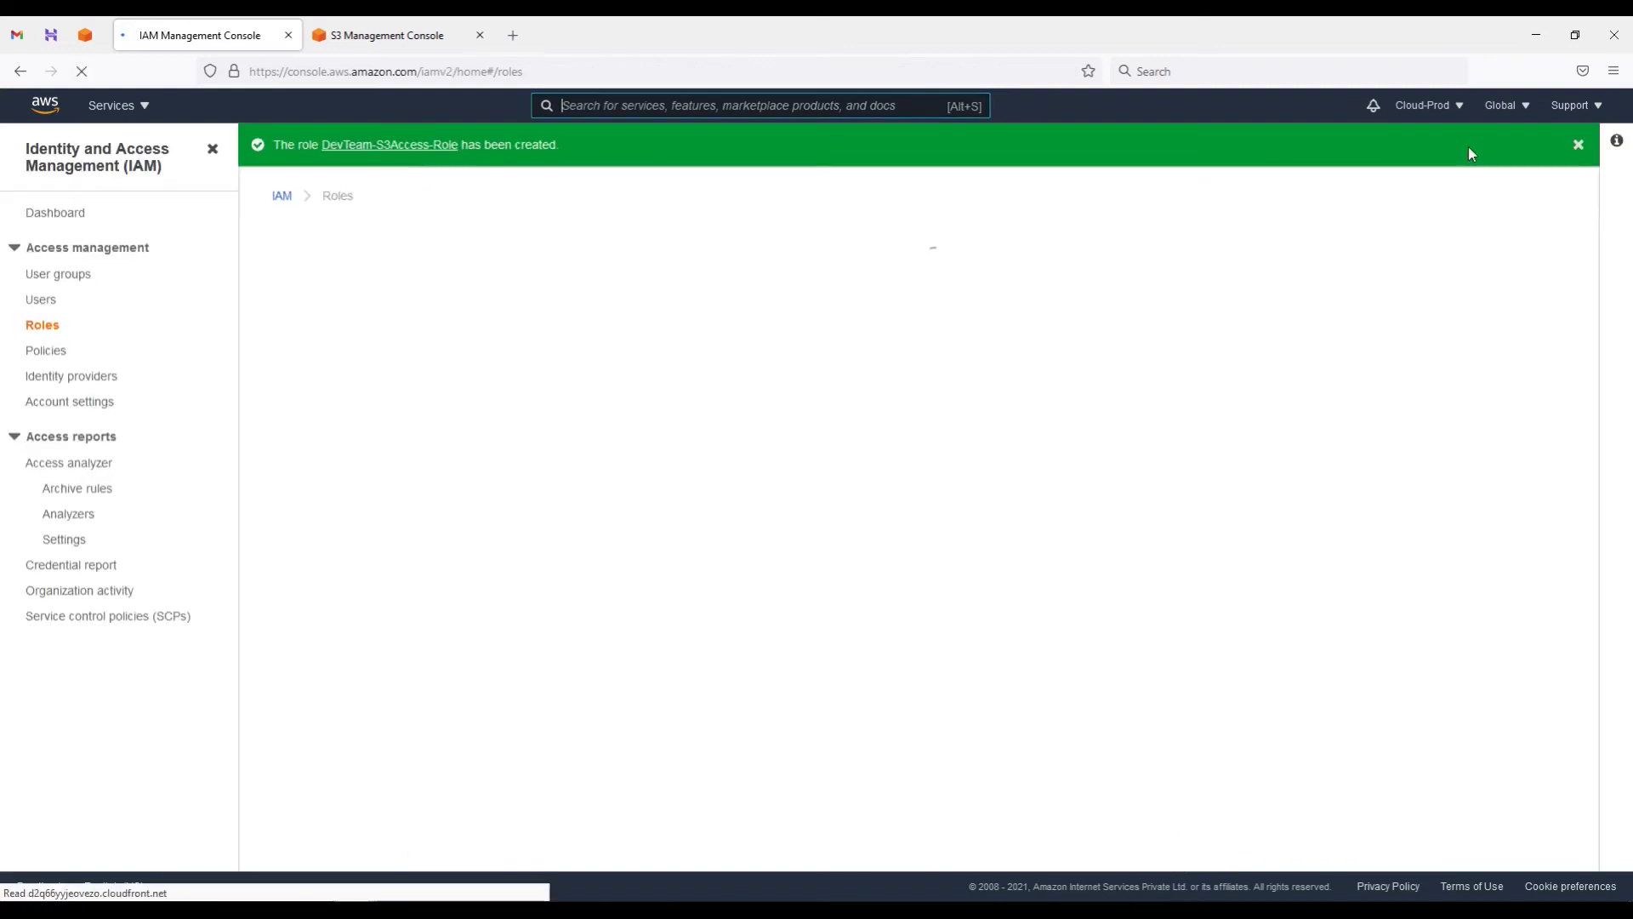
Step: Open DevTeam-S3Access-Role's trust relationship editor, then switch to the management account window
{"action": "left_click", "coordinate": [1579, 147]}
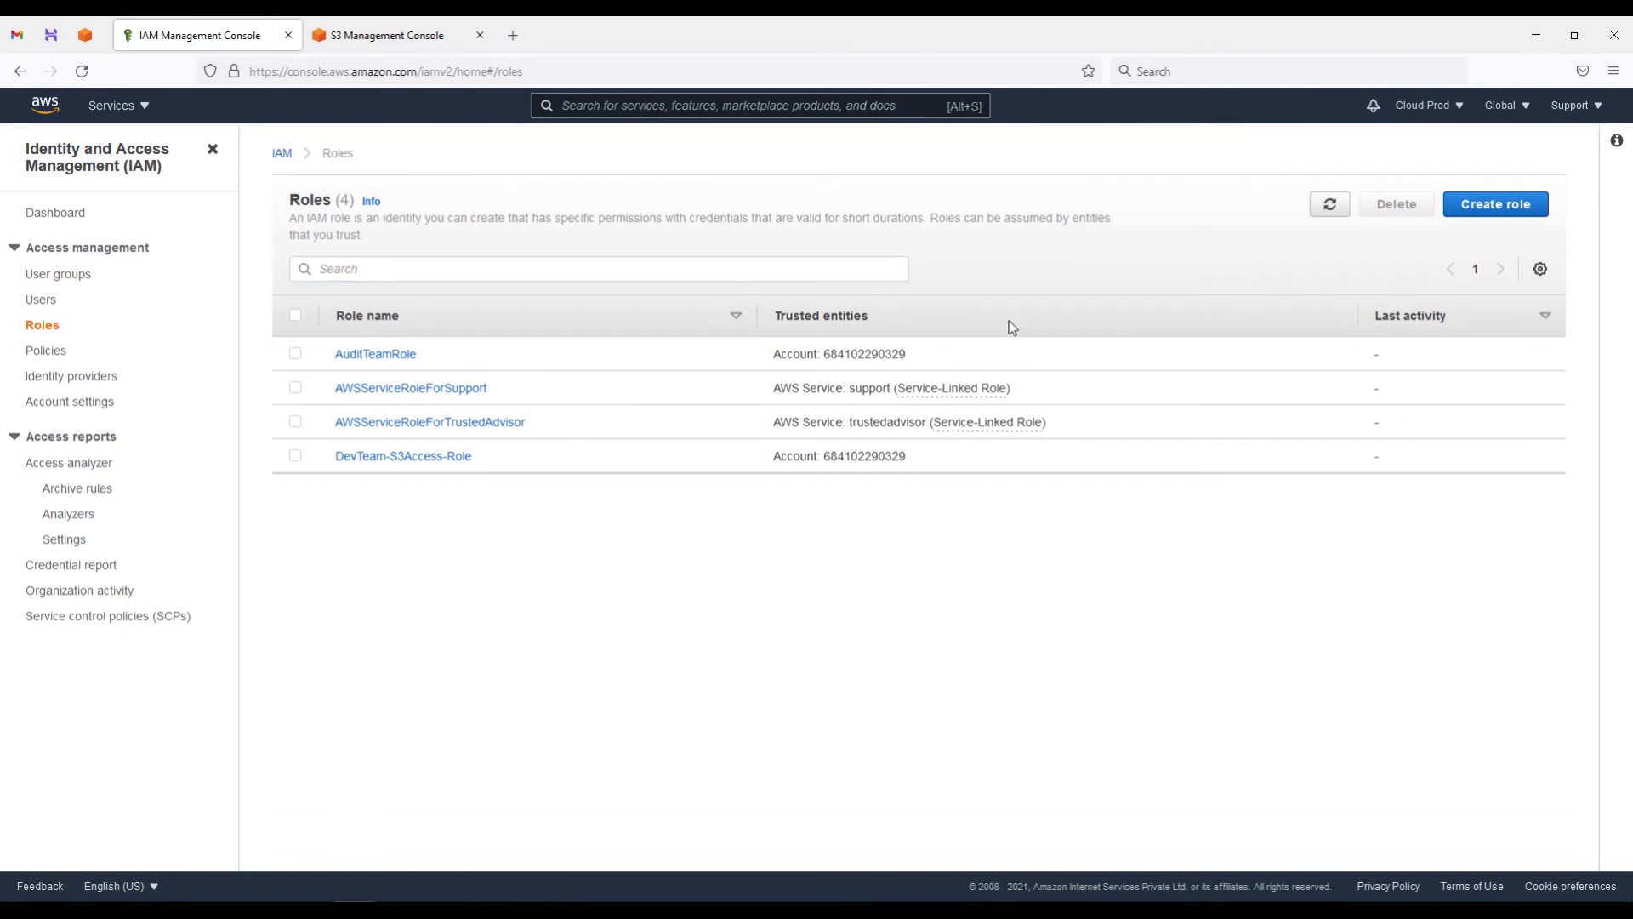
{"action": "left_click", "coordinate": [410, 458]}
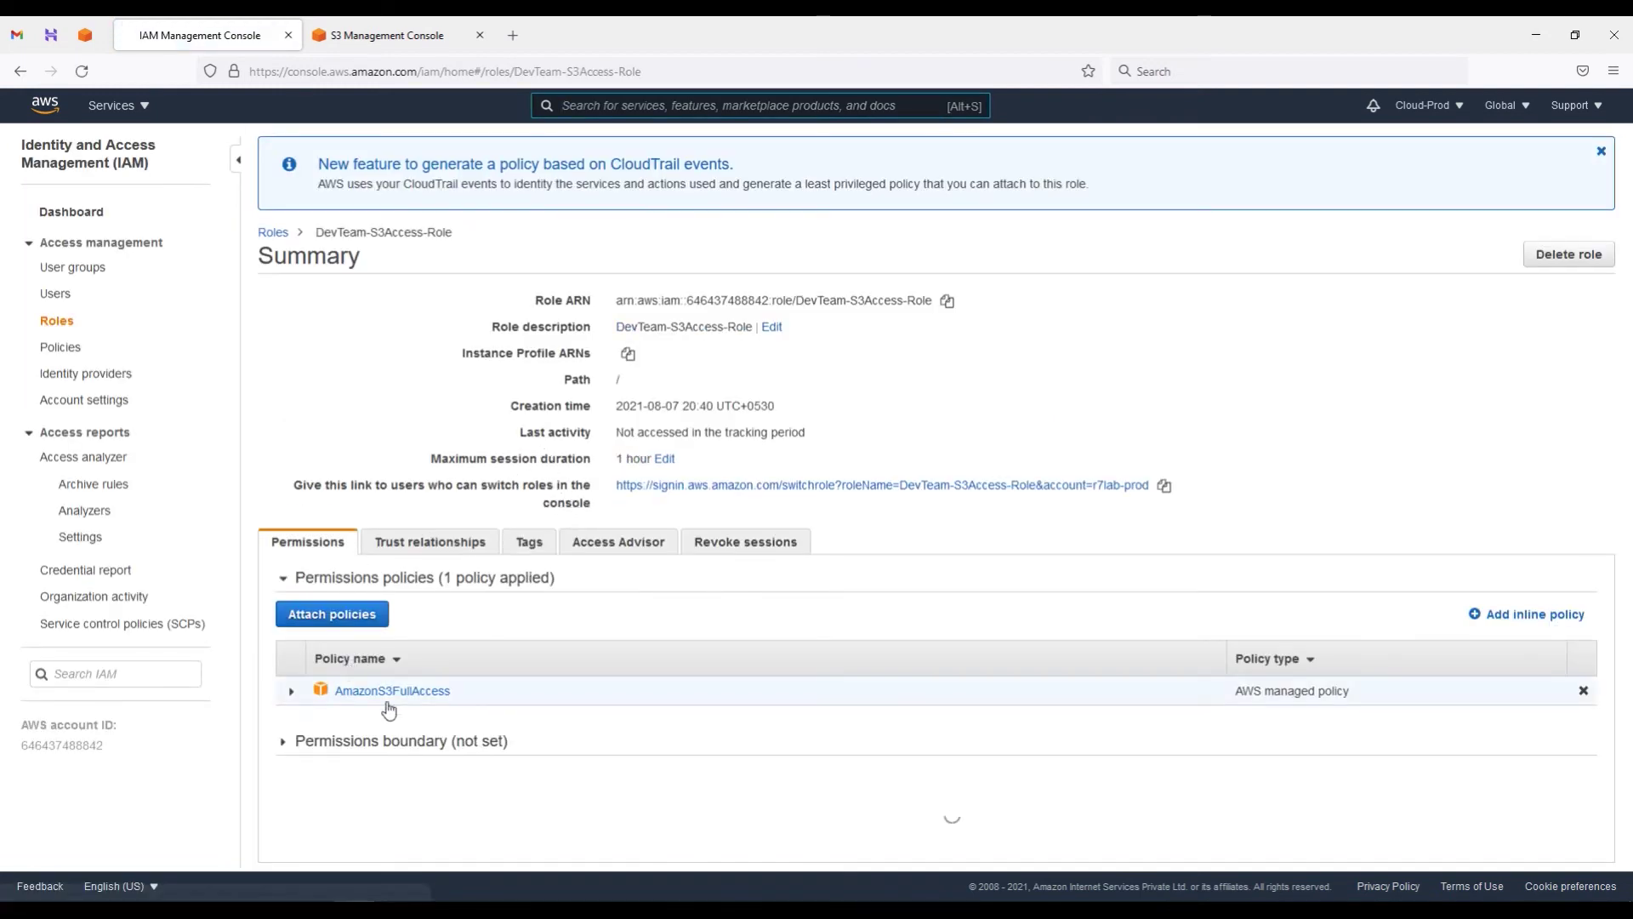
{"action": "left_click", "coordinate": [428, 546]}
{"action": "left_click_drag", "start_coordinate": [437, 727], "coordinate": [286, 727]}
{"action": "left_click", "coordinate": [385, 614]}
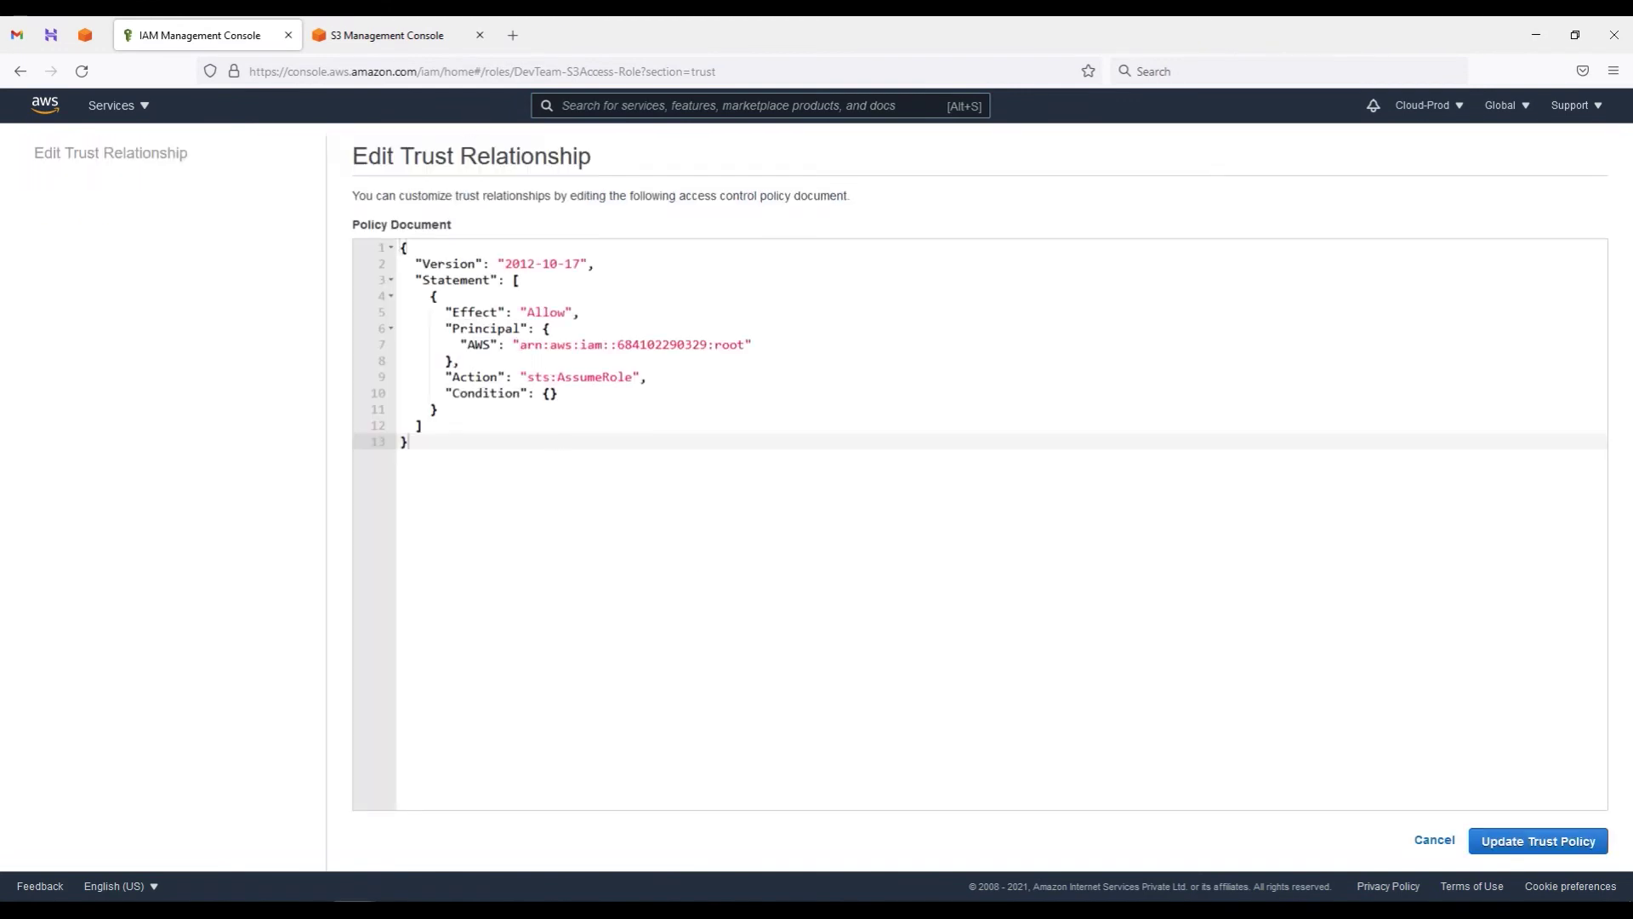
{"action": "left_click", "coordinate": [404, 889]}
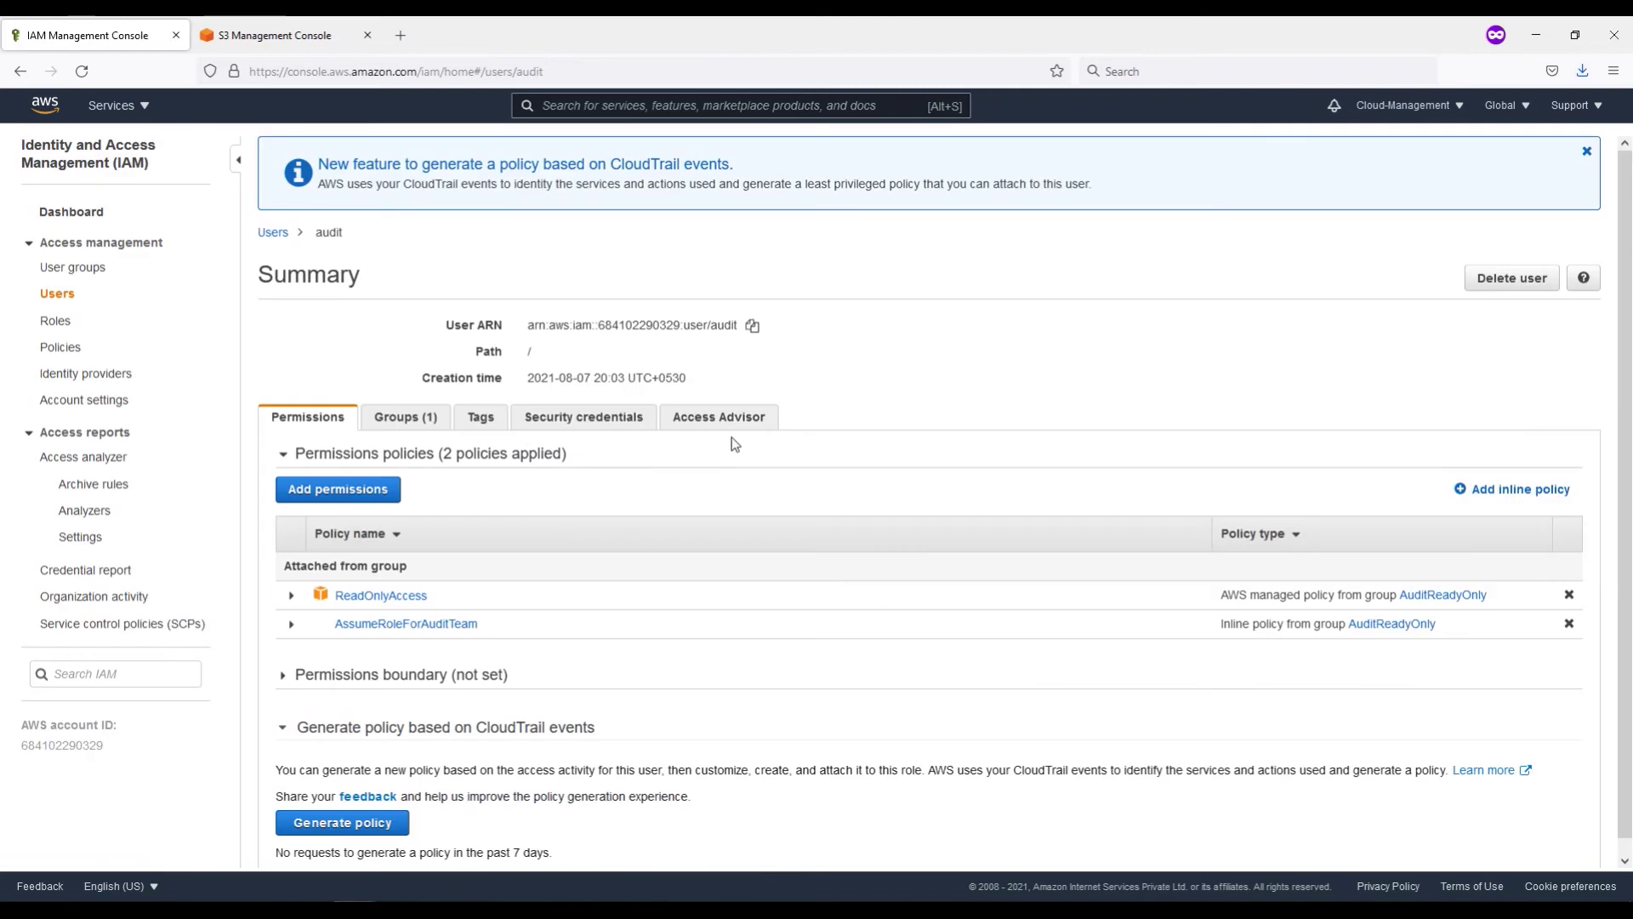
Step: Copy the second management user's ARN and return to the DevTeam-S3Access-Role trust editor
{"action": "left_click", "coordinate": [58, 294]}
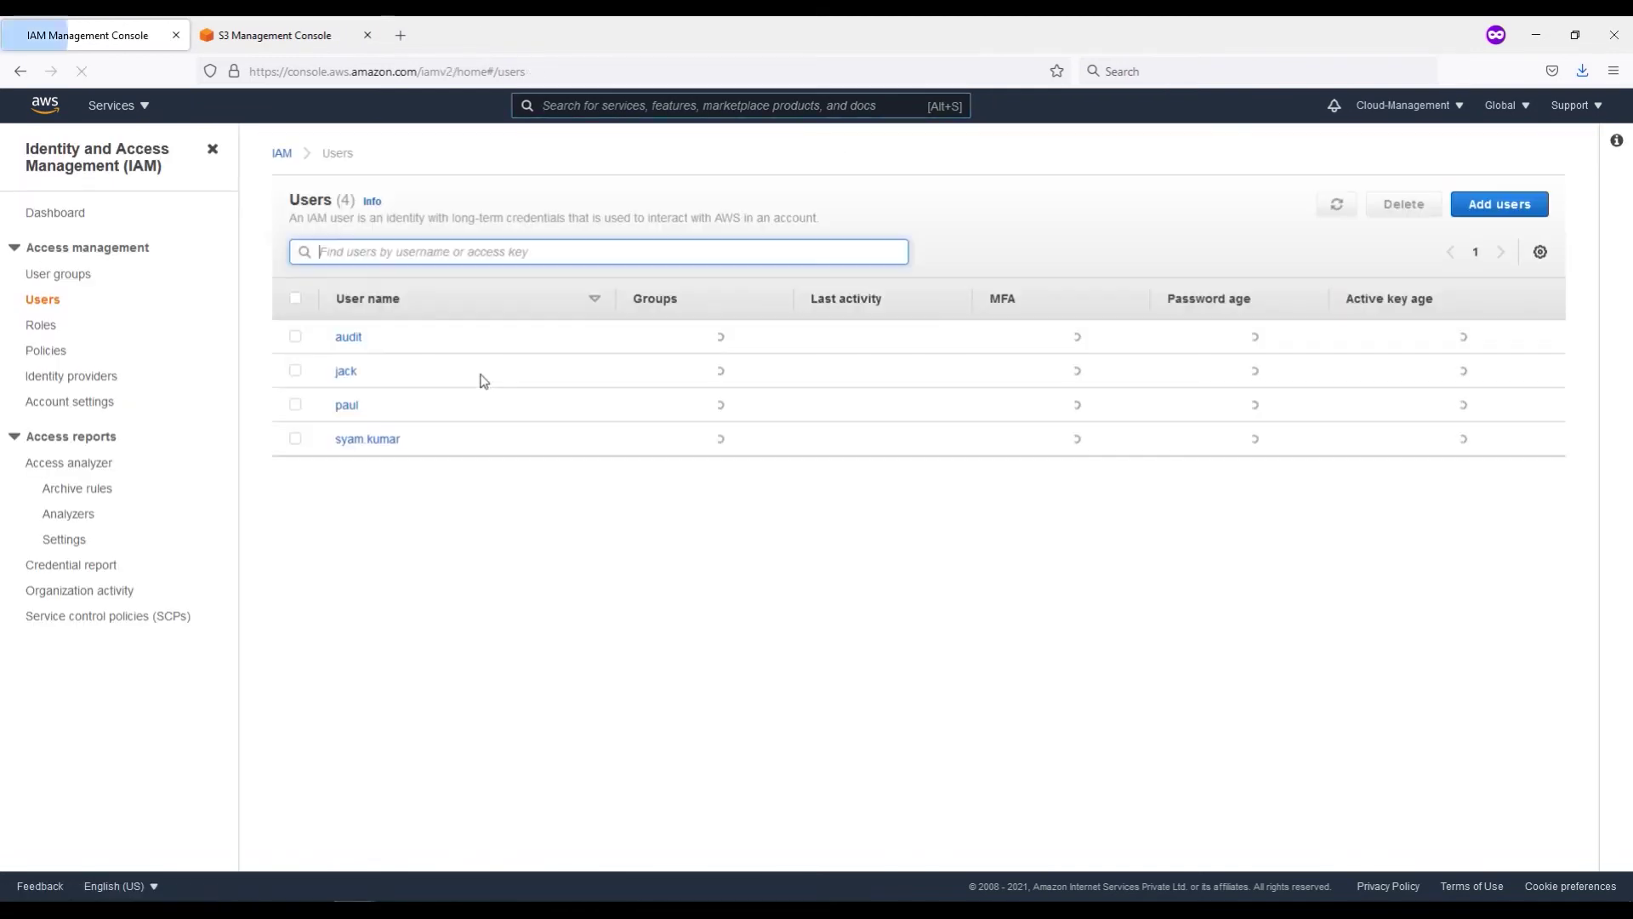
{"action": "left_click", "coordinate": [354, 379]}
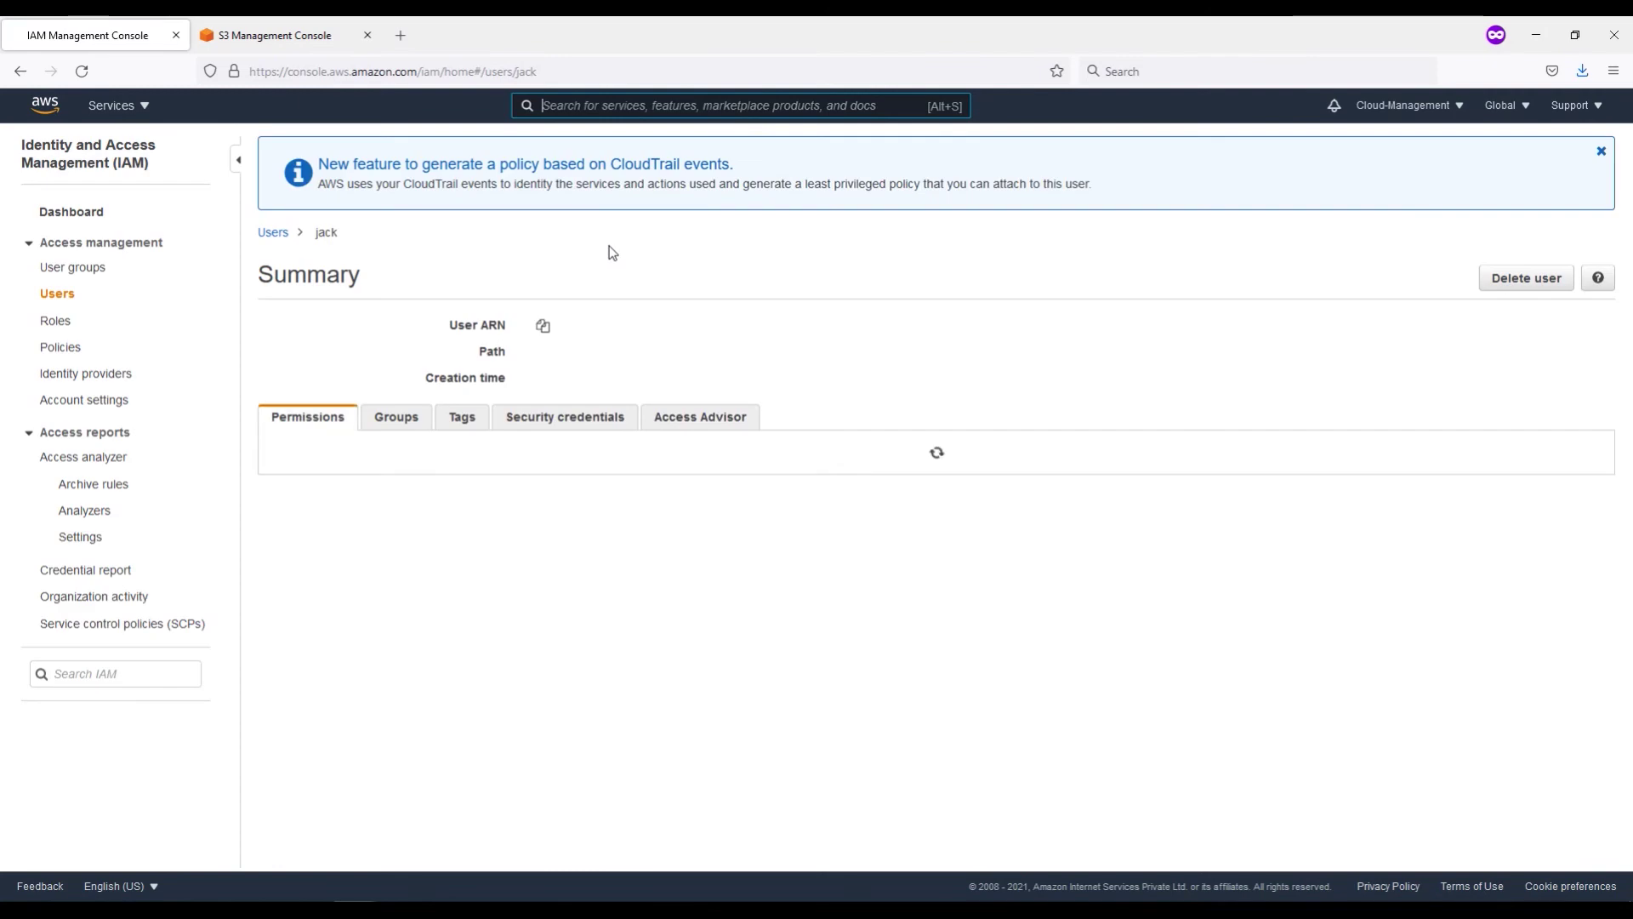
{"action": "left_click", "coordinate": [749, 327]}
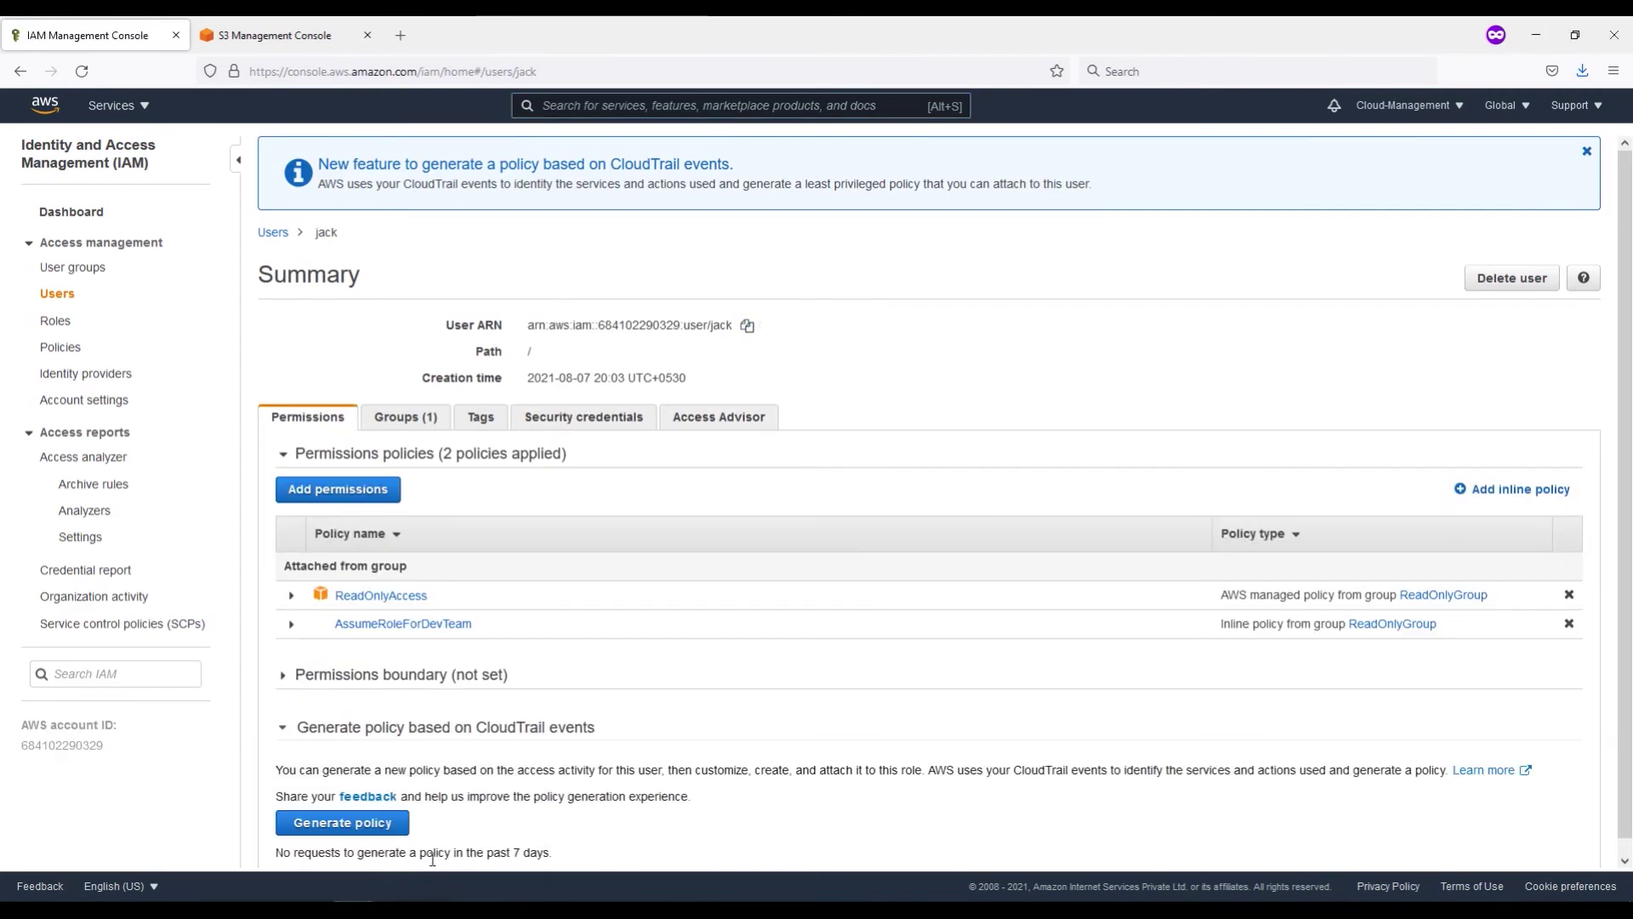
{"action": "left_click", "coordinate": [292, 868]}
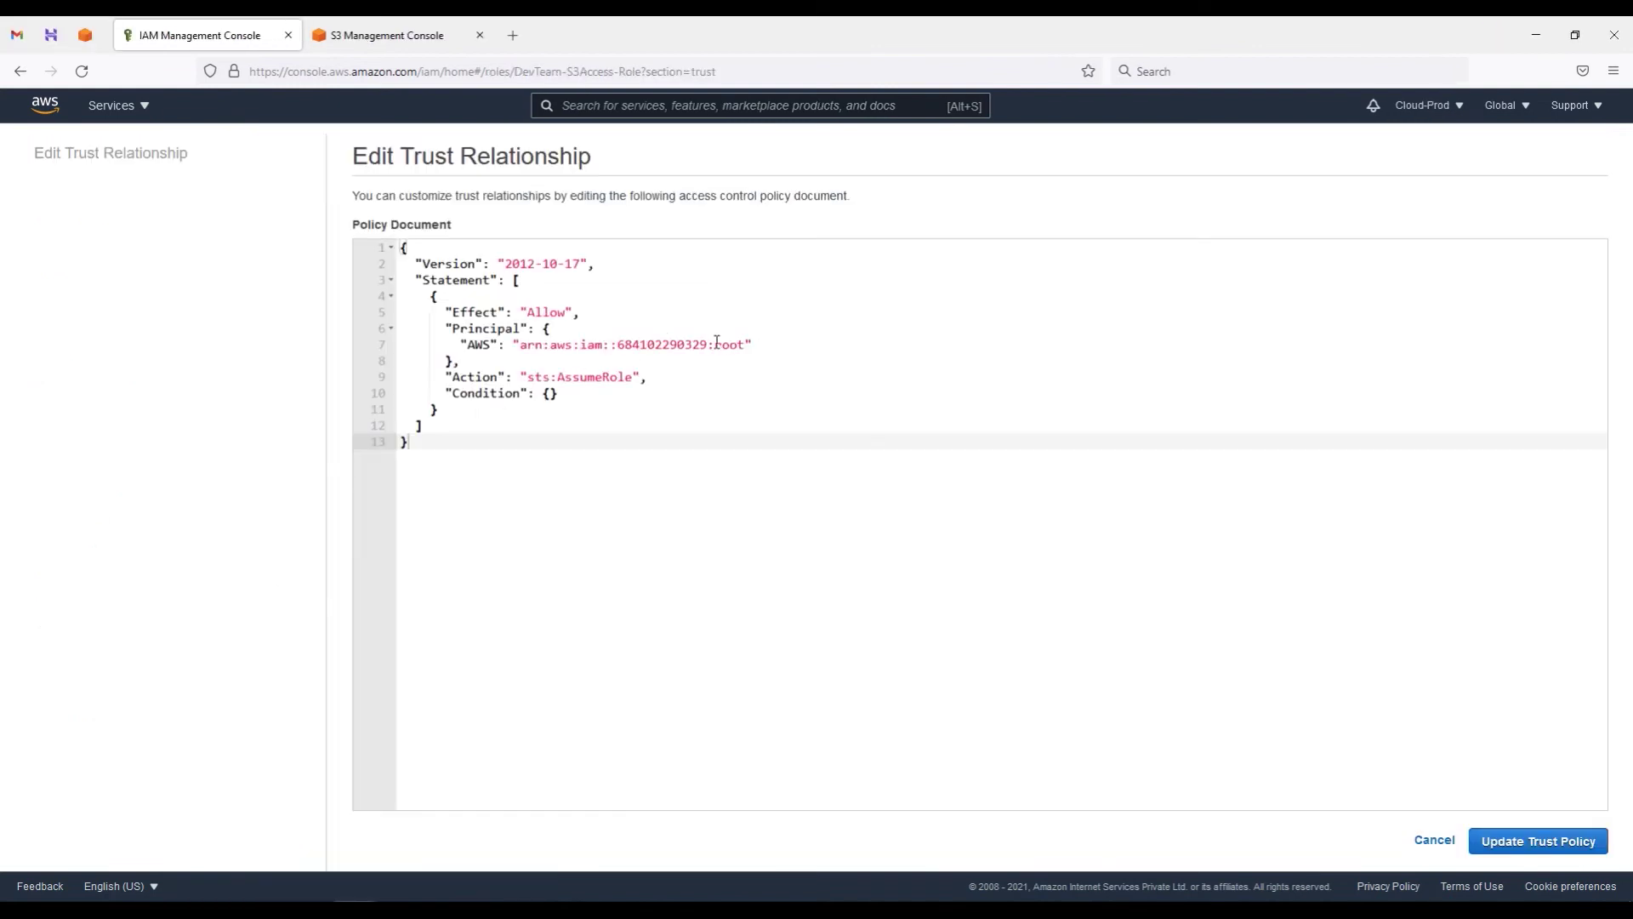
Step: Replace the root principal with a bracketed list of the two management users' ARNs and save
{"action": "left_click_drag", "start_coordinate": [745, 344], "coordinate": [528, 344]}
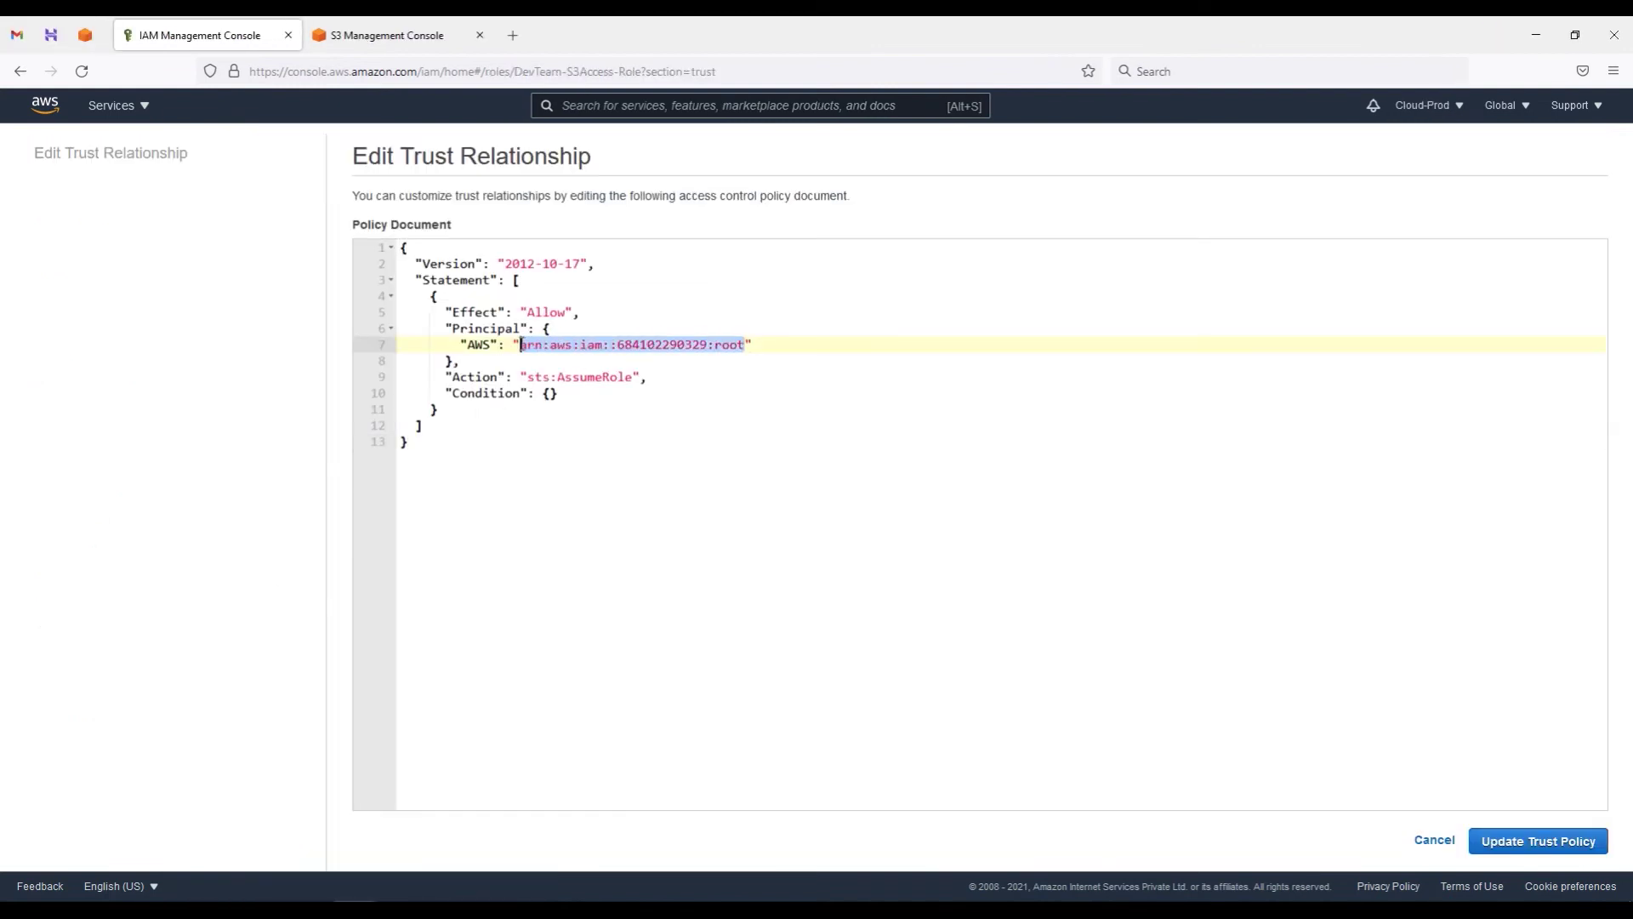
{"action": "key", "text": "ctrl+v"}
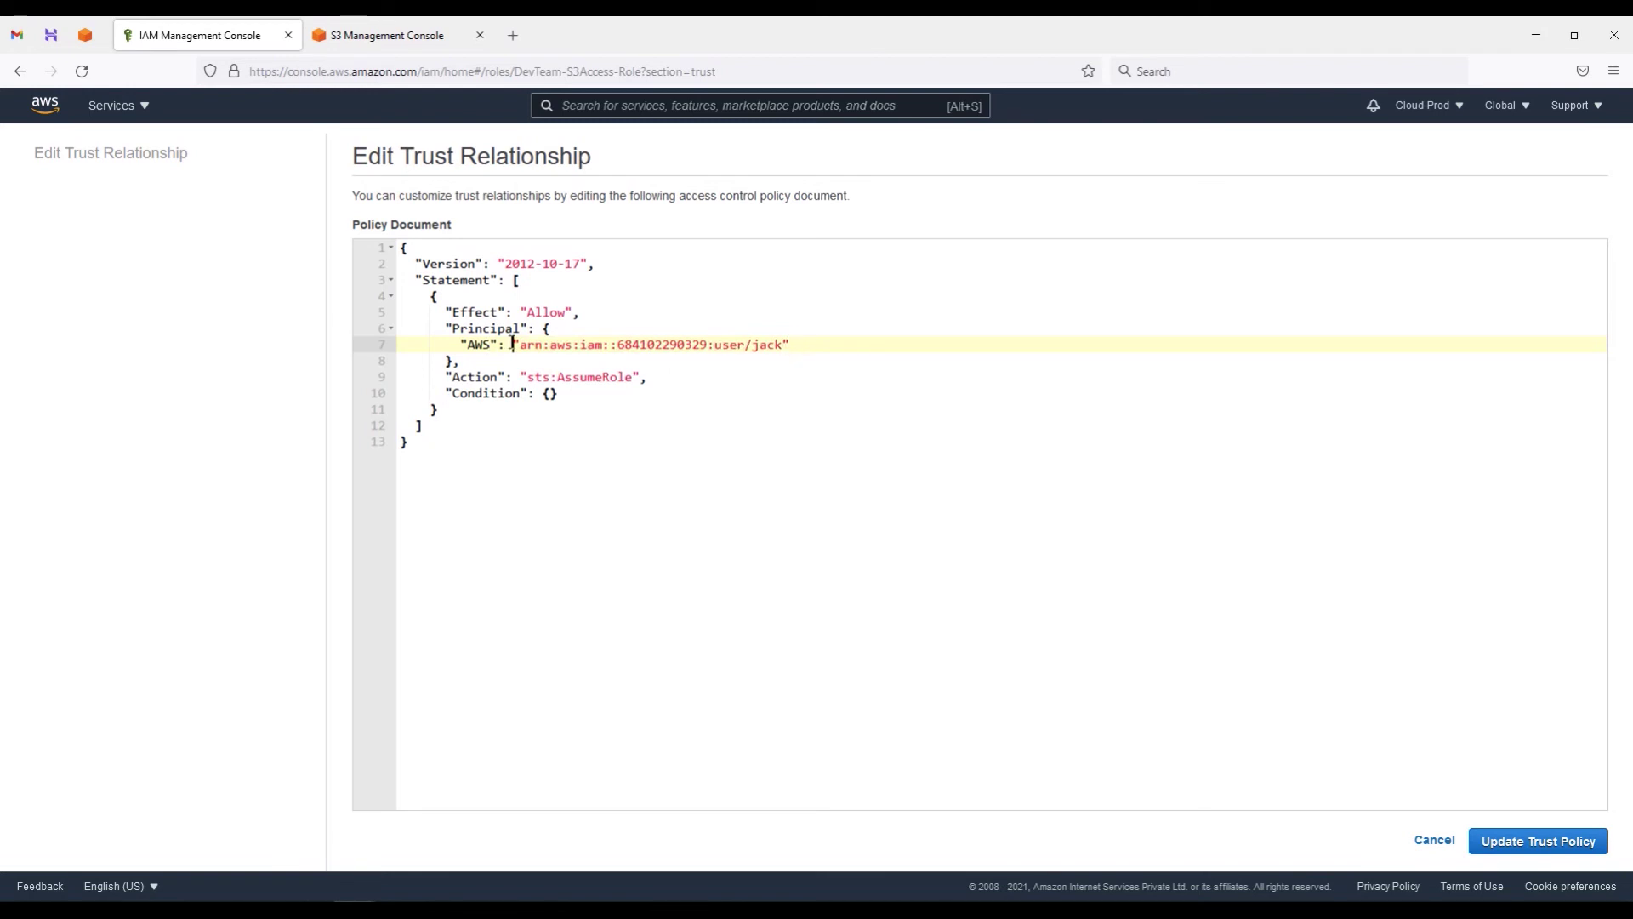
{"action": "type", "text": "["}
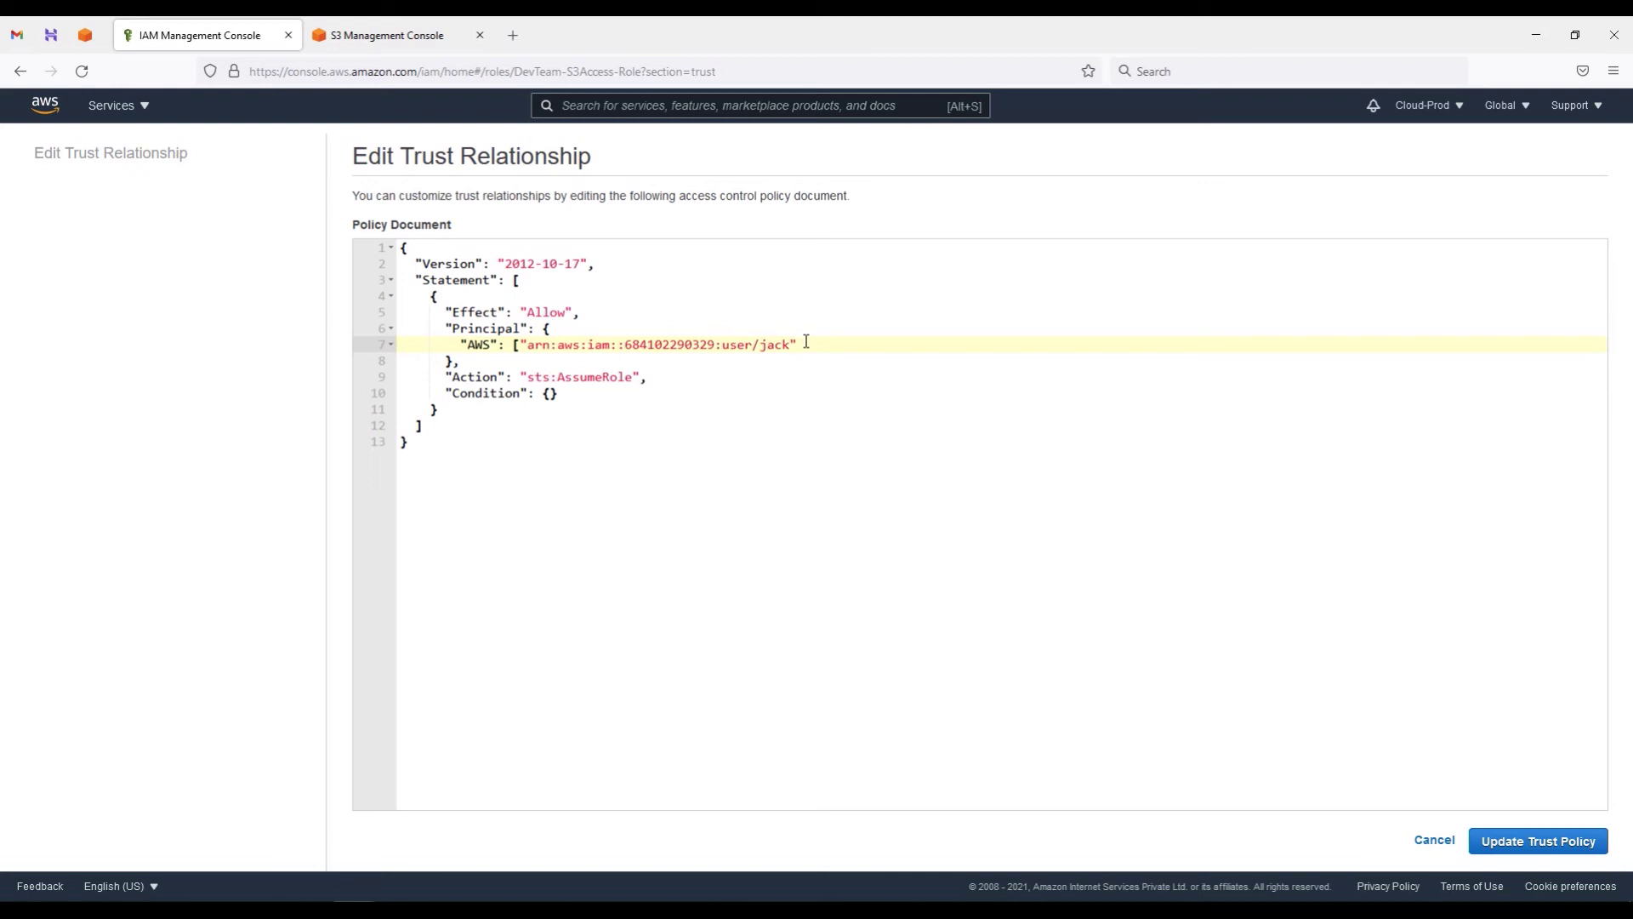
{"action": "type", "text": ",\""}
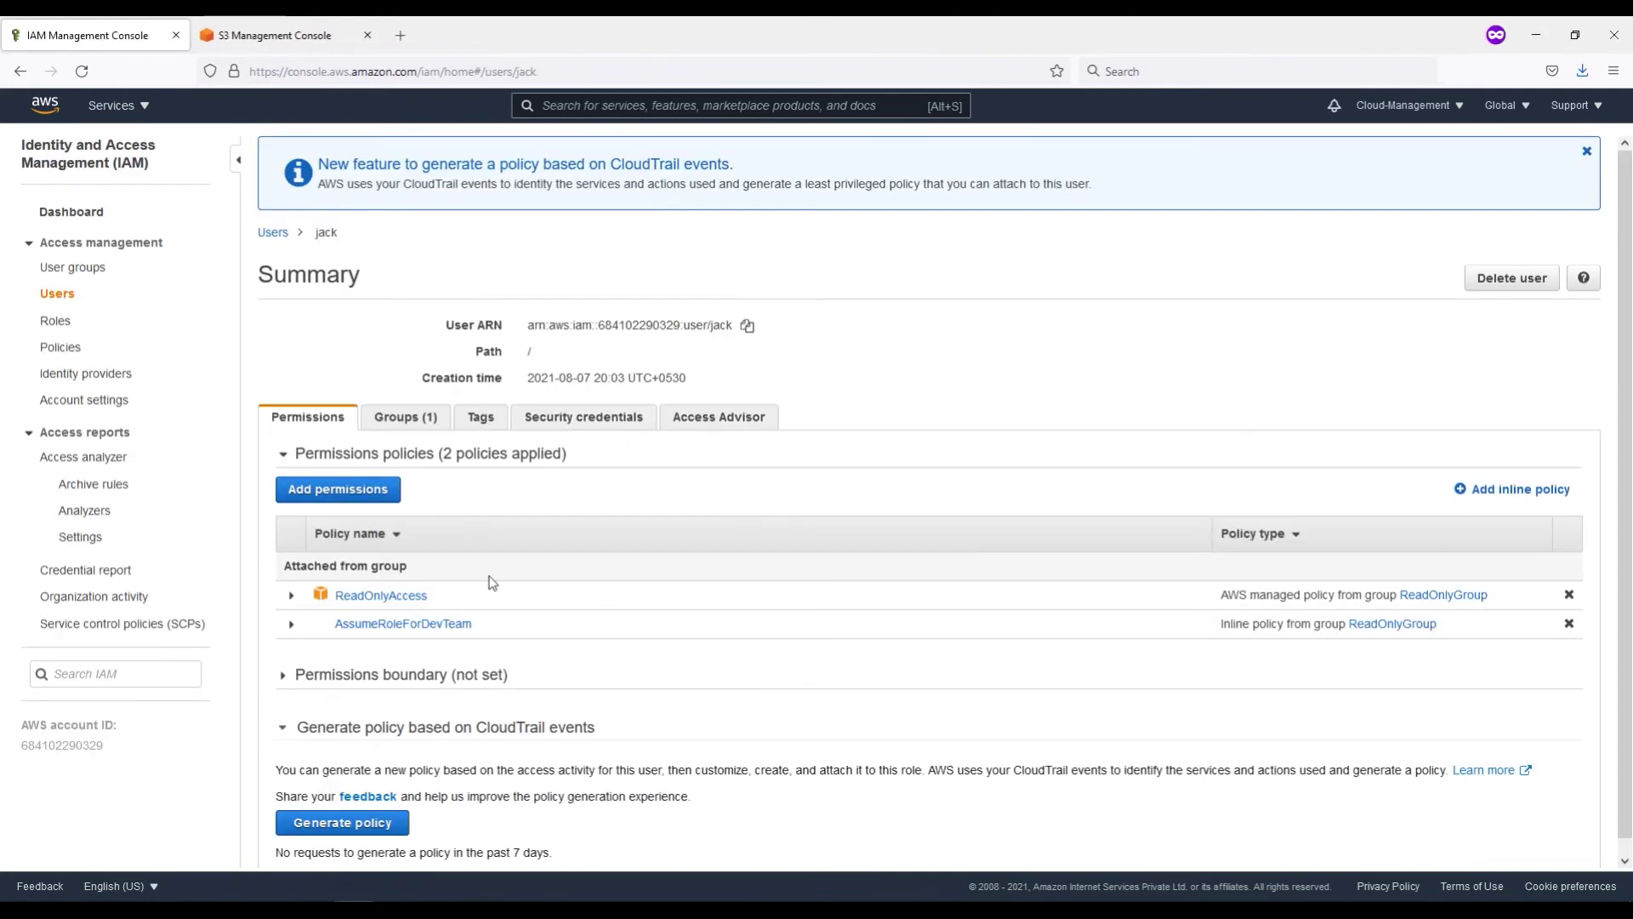
{"action": "left_click", "coordinate": [273, 232]}
{"action": "left_click", "coordinate": [314, 844]}
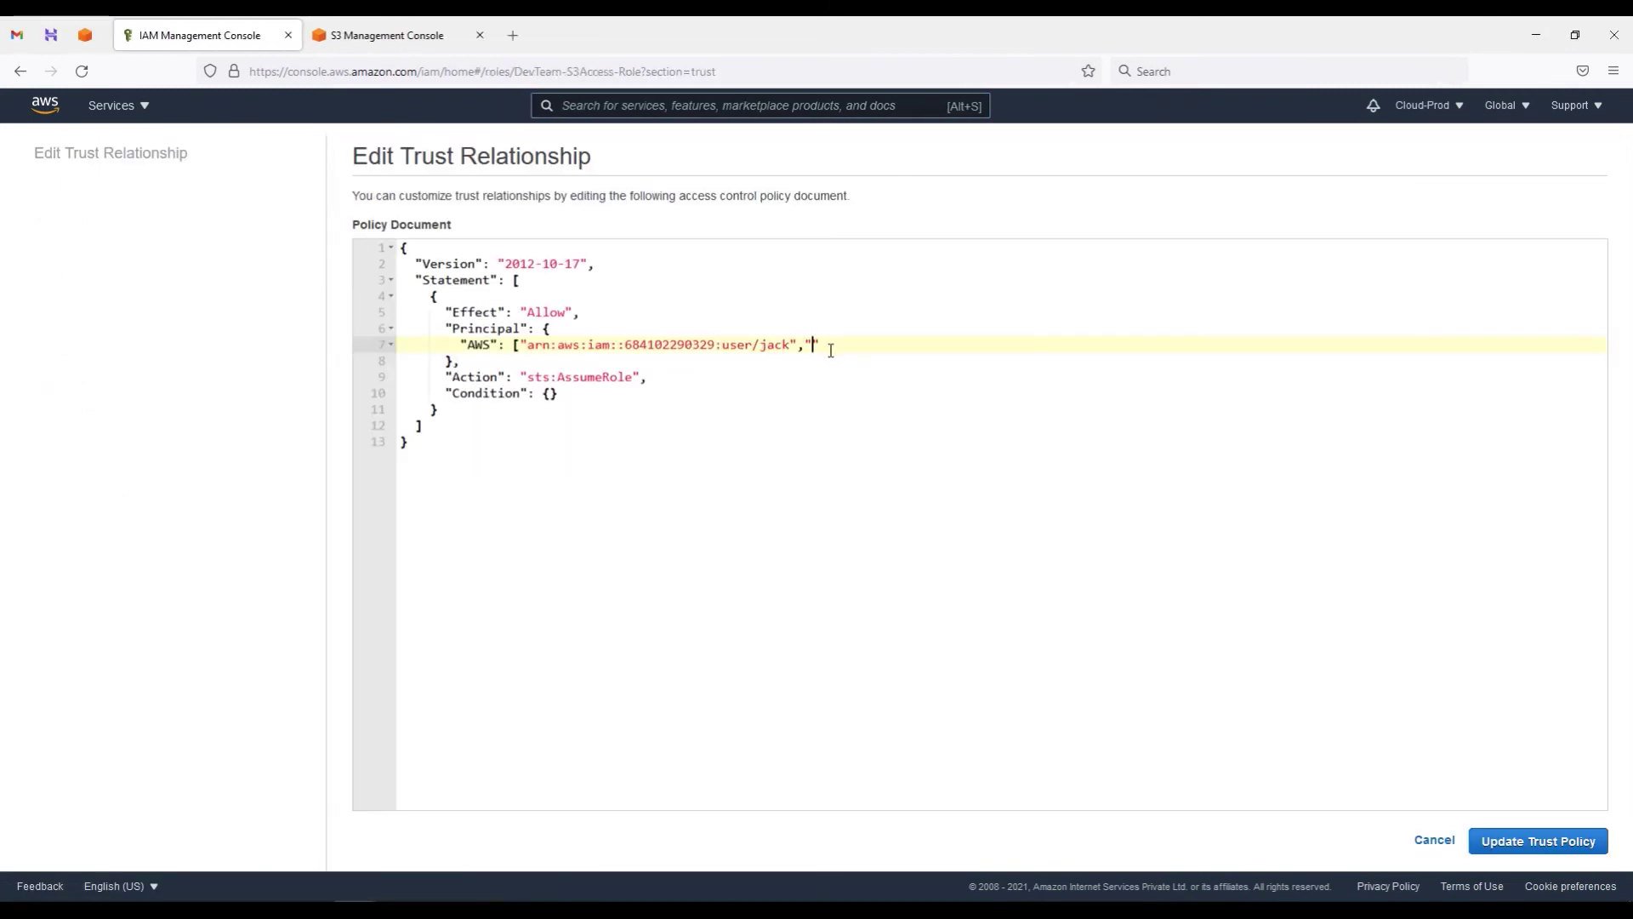
{"action": "key", "text": "ctrl+v"}
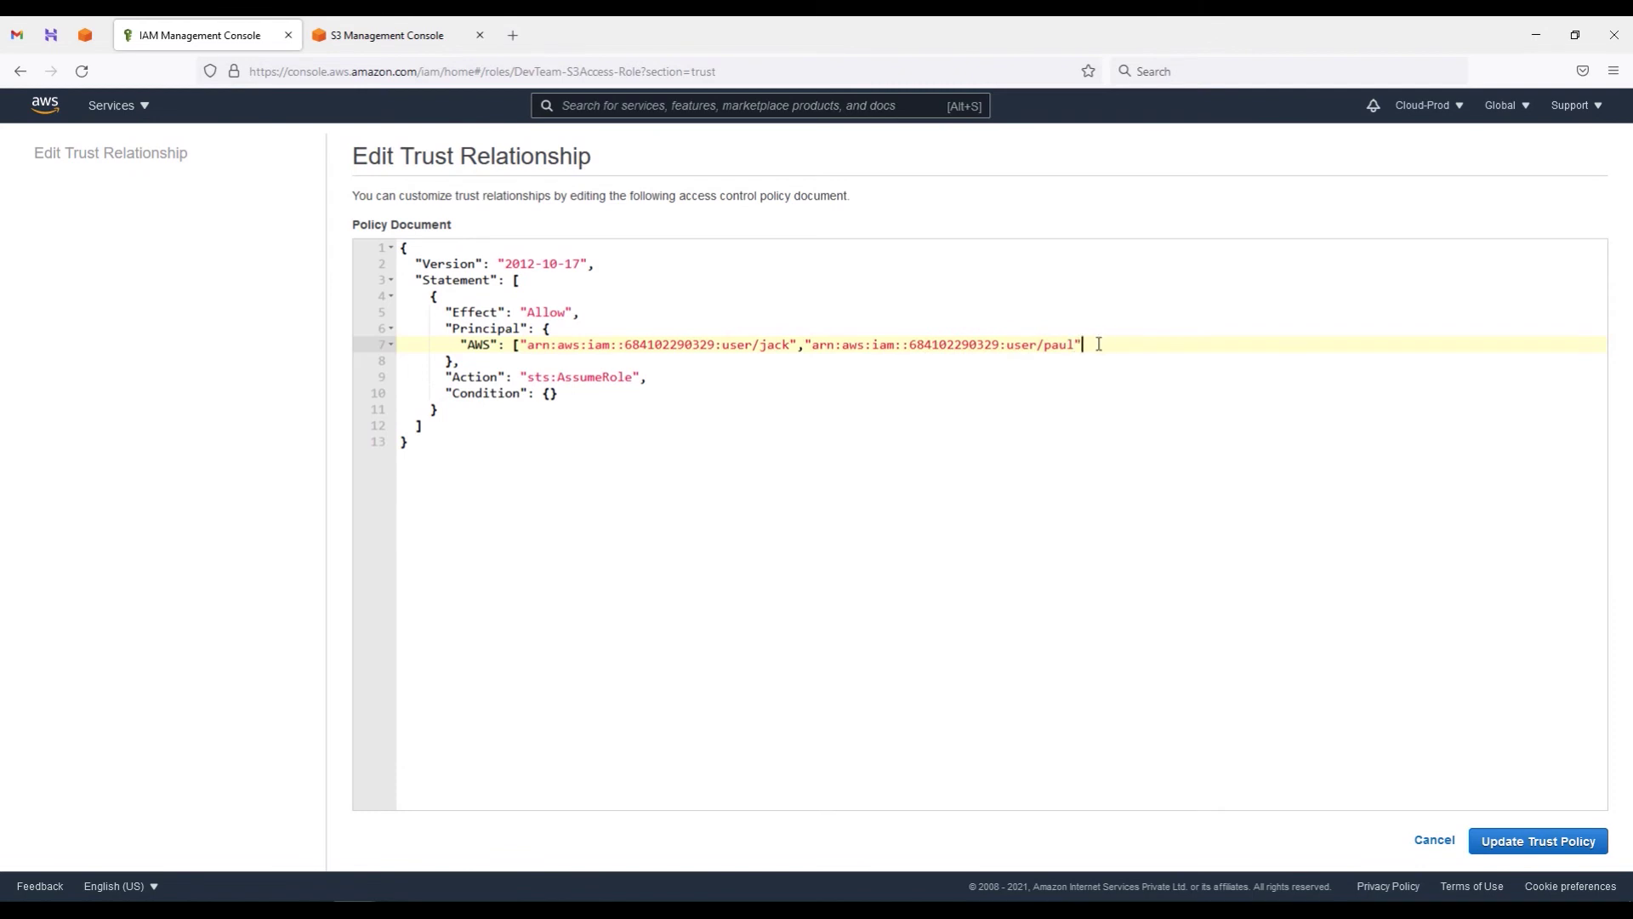
{"action": "type", "text": "]"}
{"action": "left_click", "coordinate": [1559, 847]}
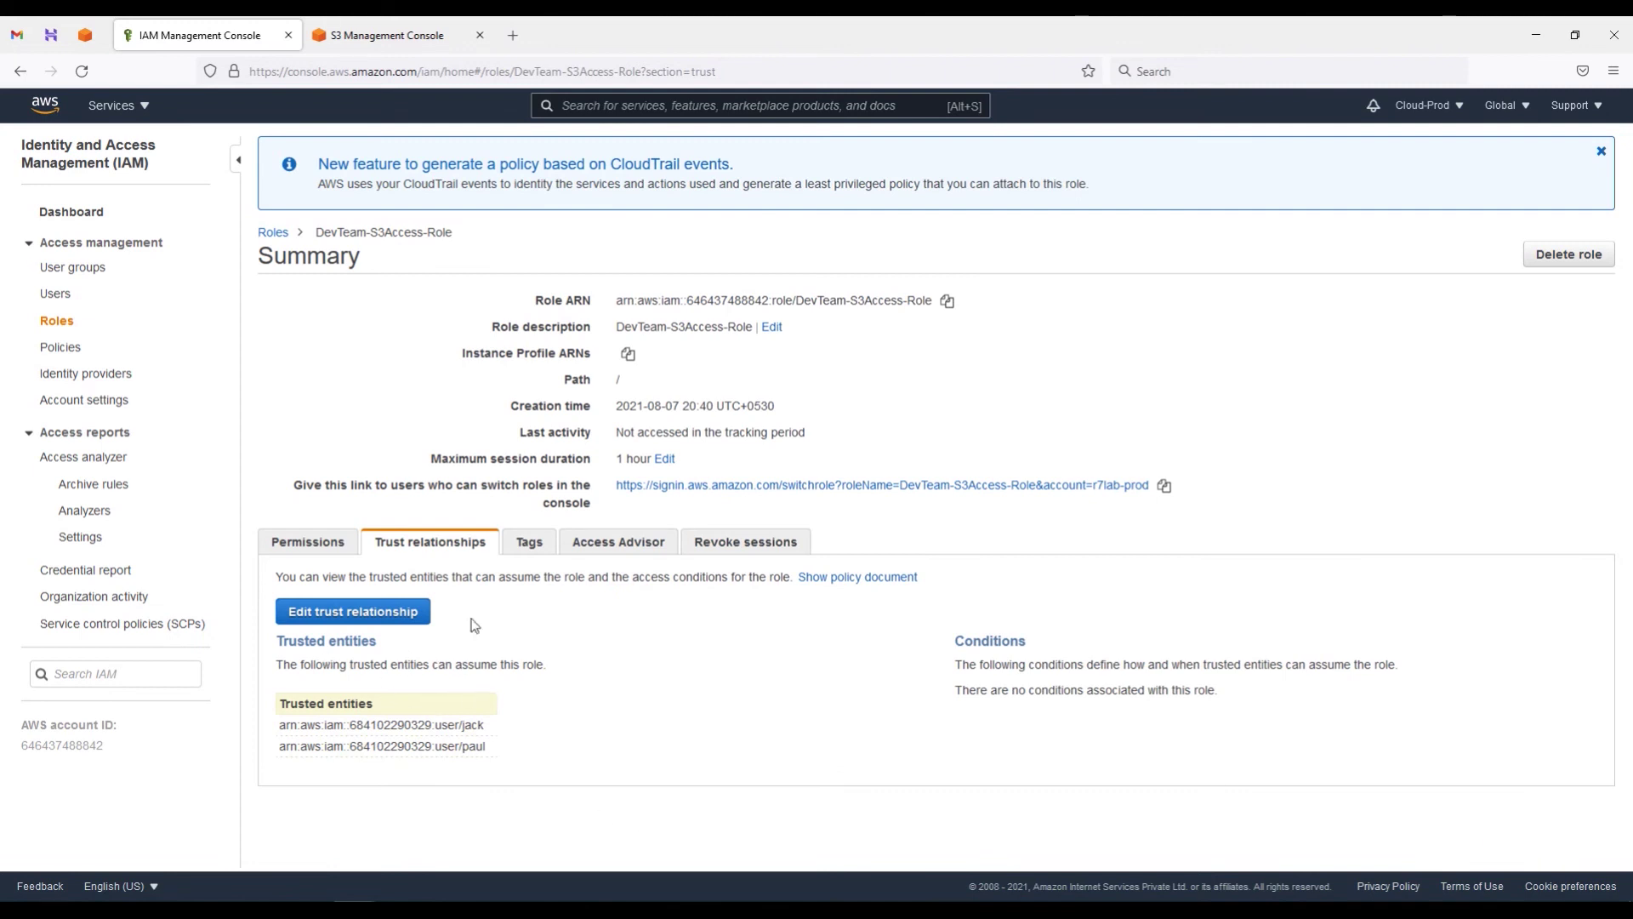
Step: Verify both users under Trusted entities, then move to the management user's S3 Buckets session
{"action": "left_click_drag", "start_coordinate": [609, 337], "coordinate": [754, 342]}
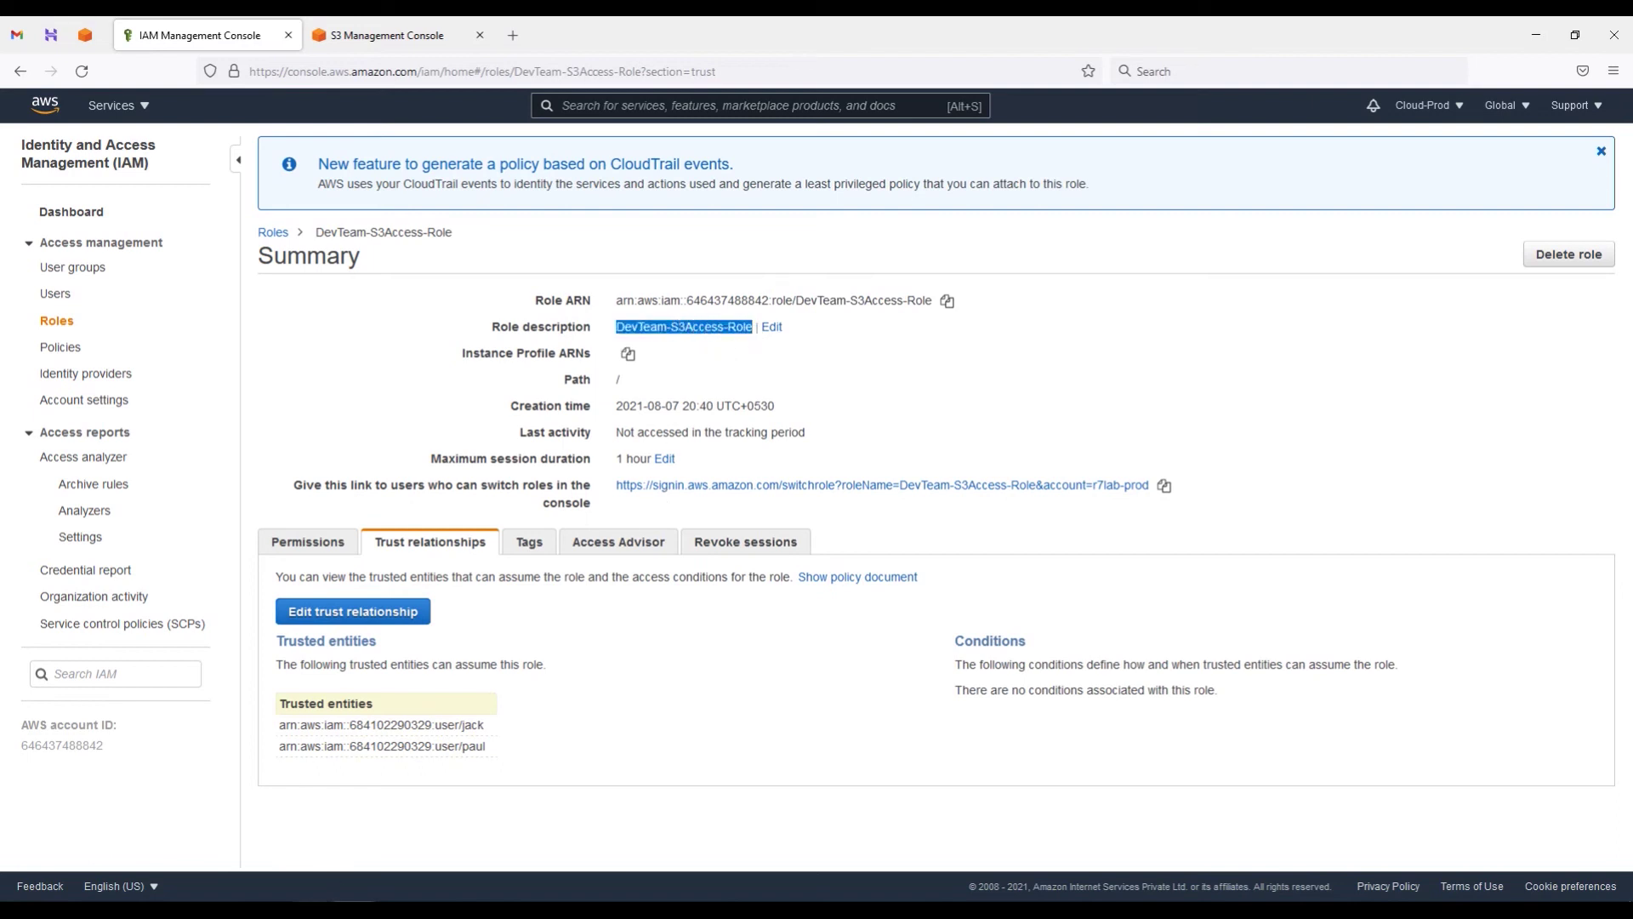
{"action": "key", "text": "alt+Tab"}
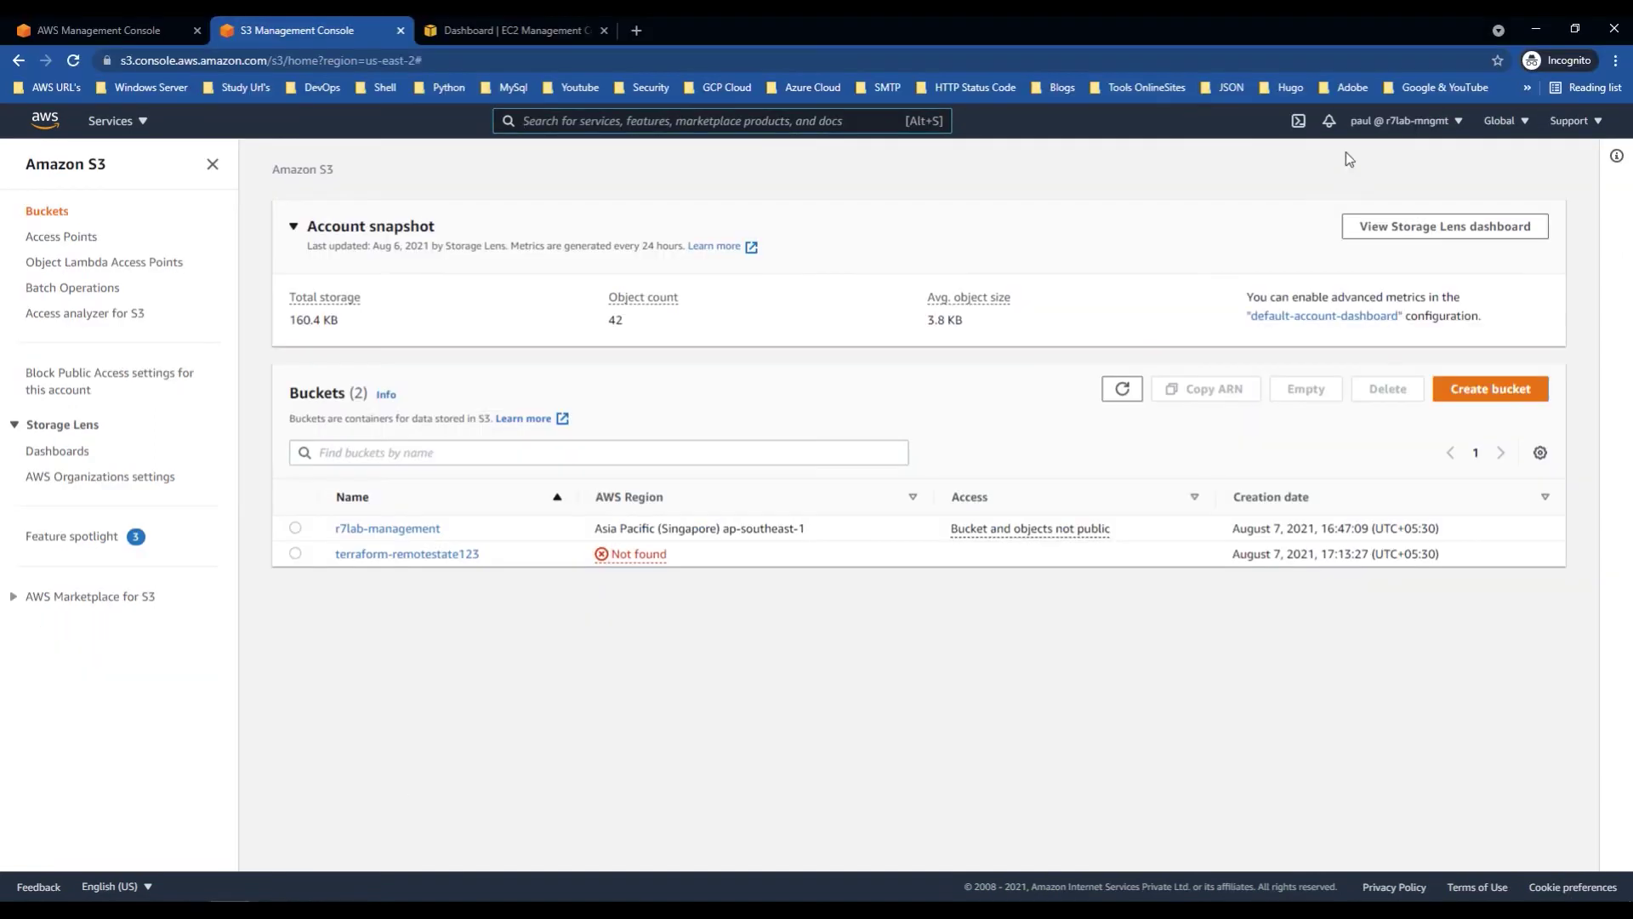
Step: Open the Switch Role form and copy the DevTeam-S3Access-Role ARN from IAM
{"action": "left_click", "coordinate": [1456, 126]}
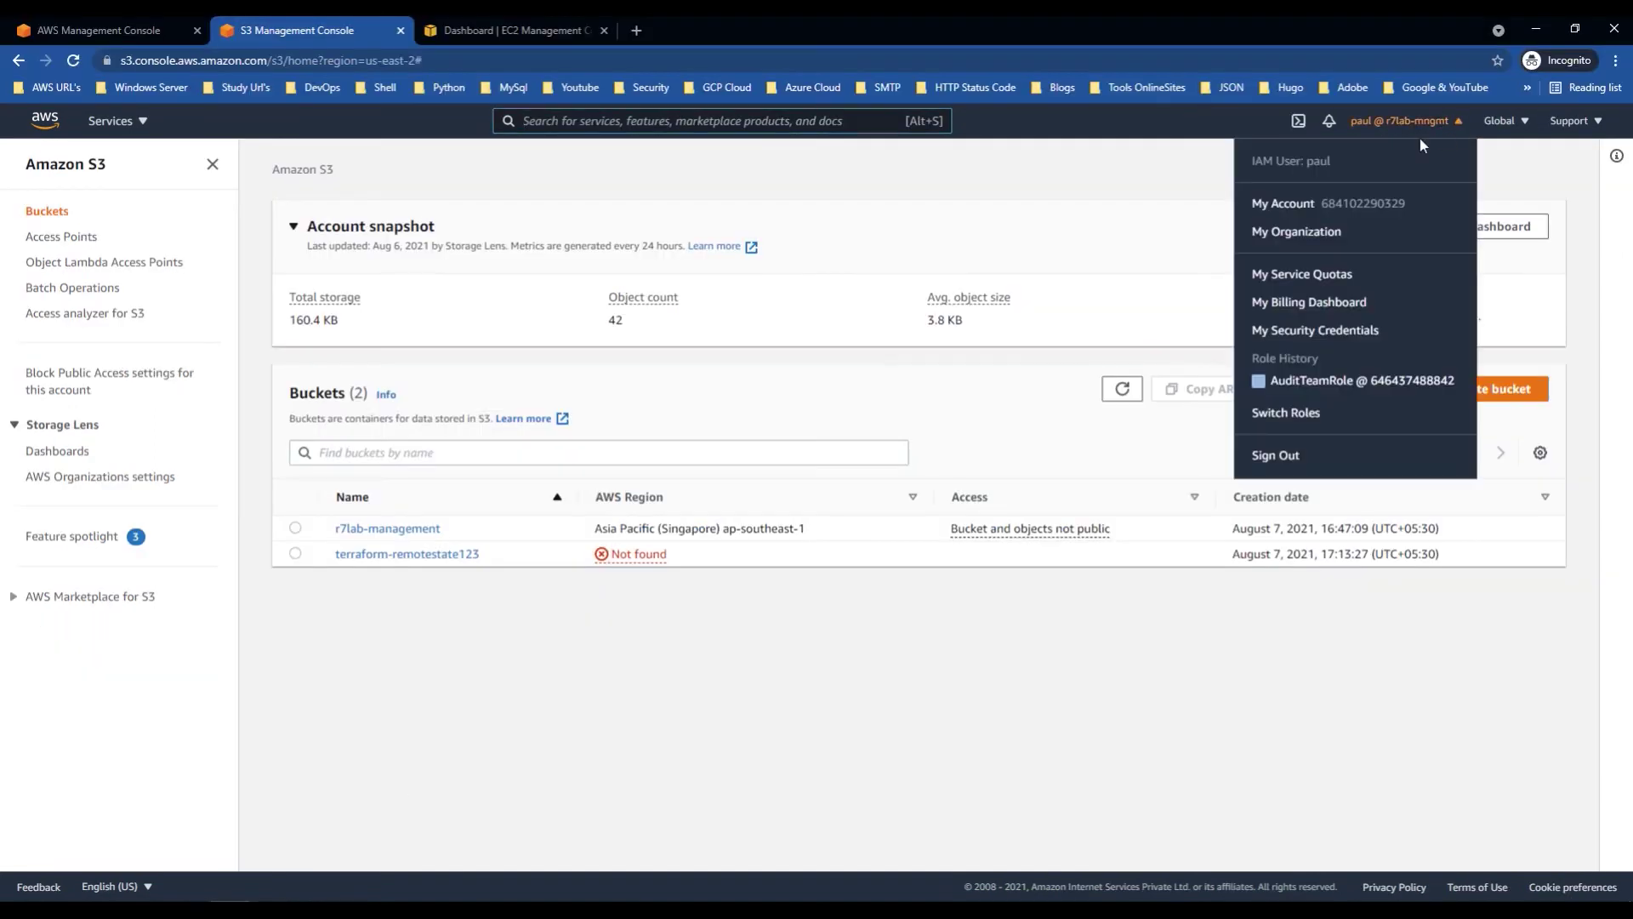
{"action": "left_click", "coordinate": [1295, 417]}
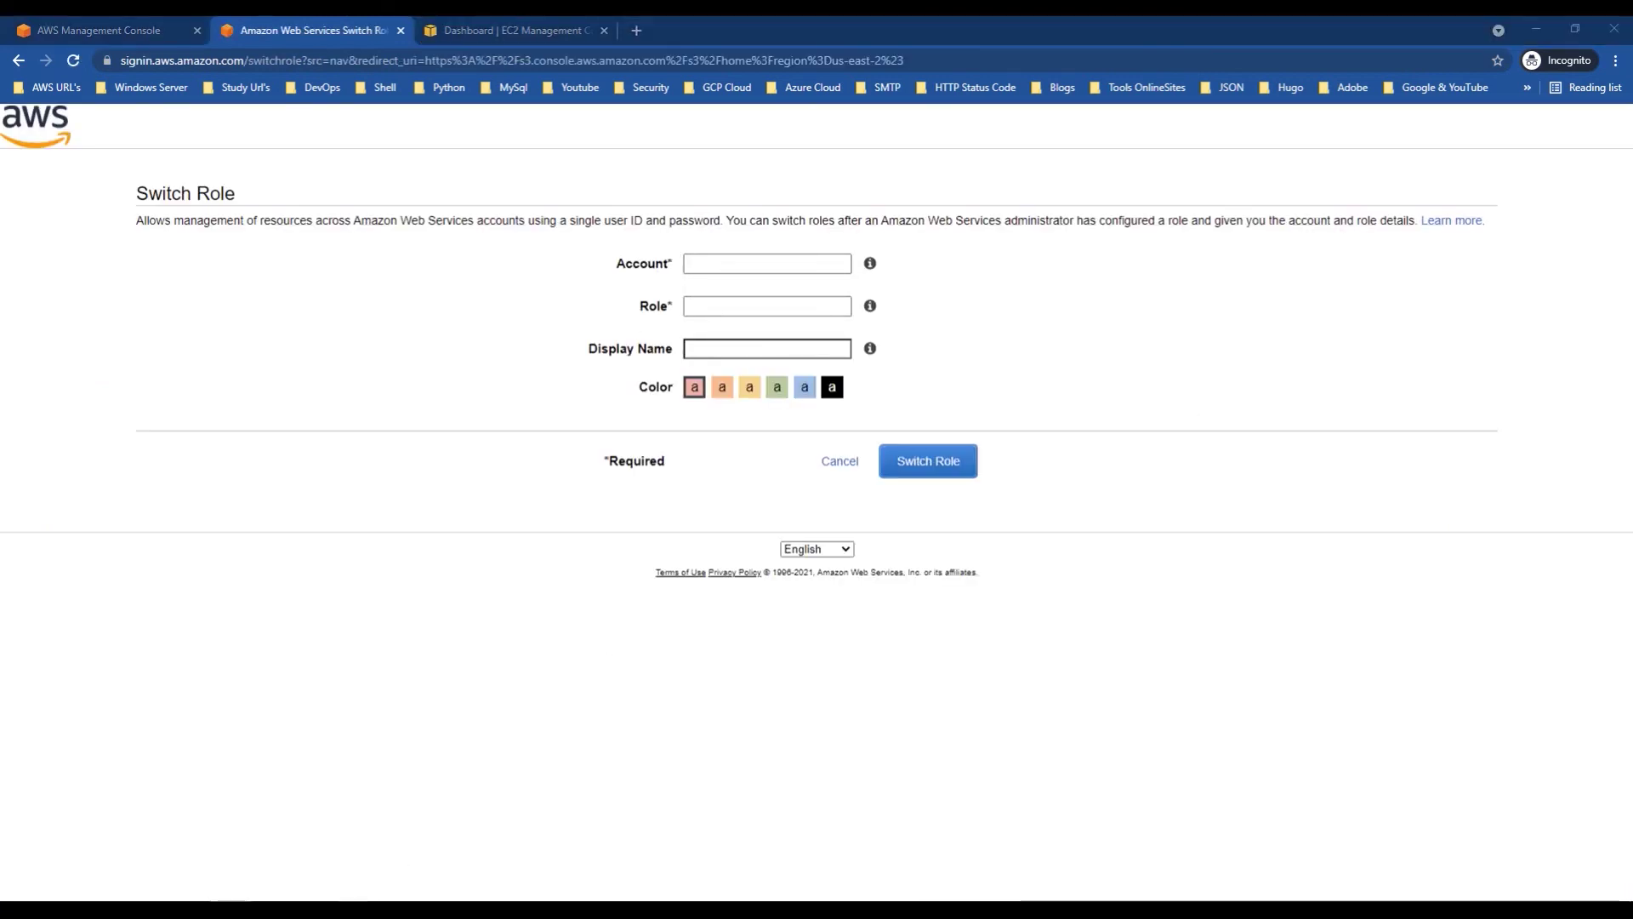
{"action": "mouse_move", "coordinate": [357, 908]}
{"action": "left_click", "coordinate": [299, 863]}
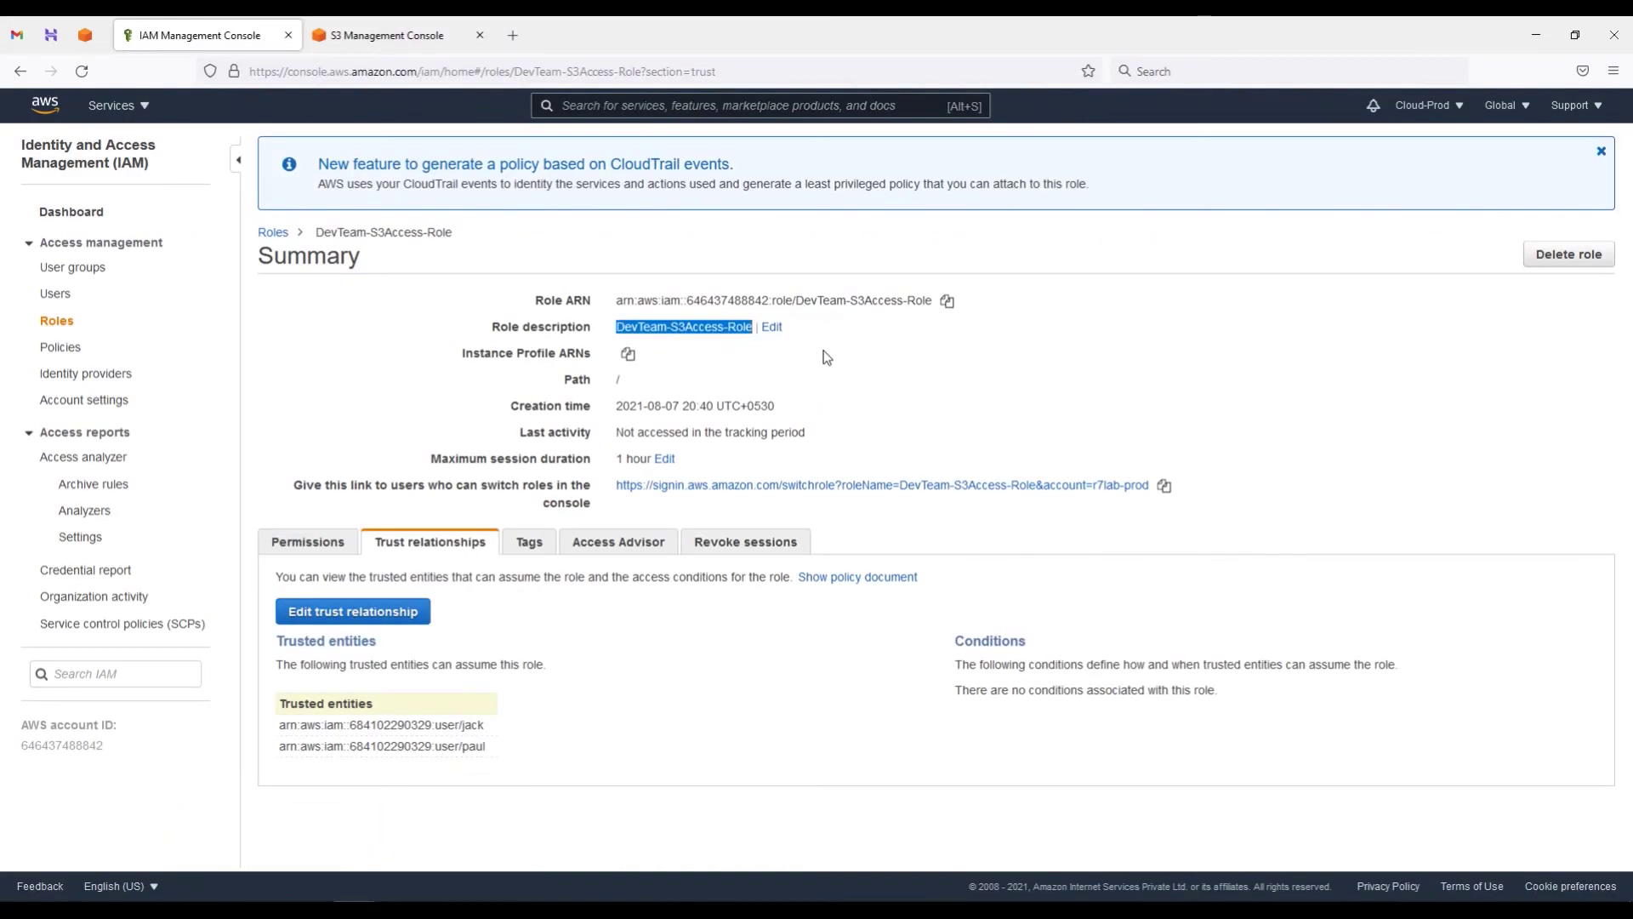
{"action": "left_click", "coordinate": [947, 301]}
Step: Paste the role ARN into Notepad and select its prod account number
{"action": "mouse_move", "coordinate": [440, 908]}
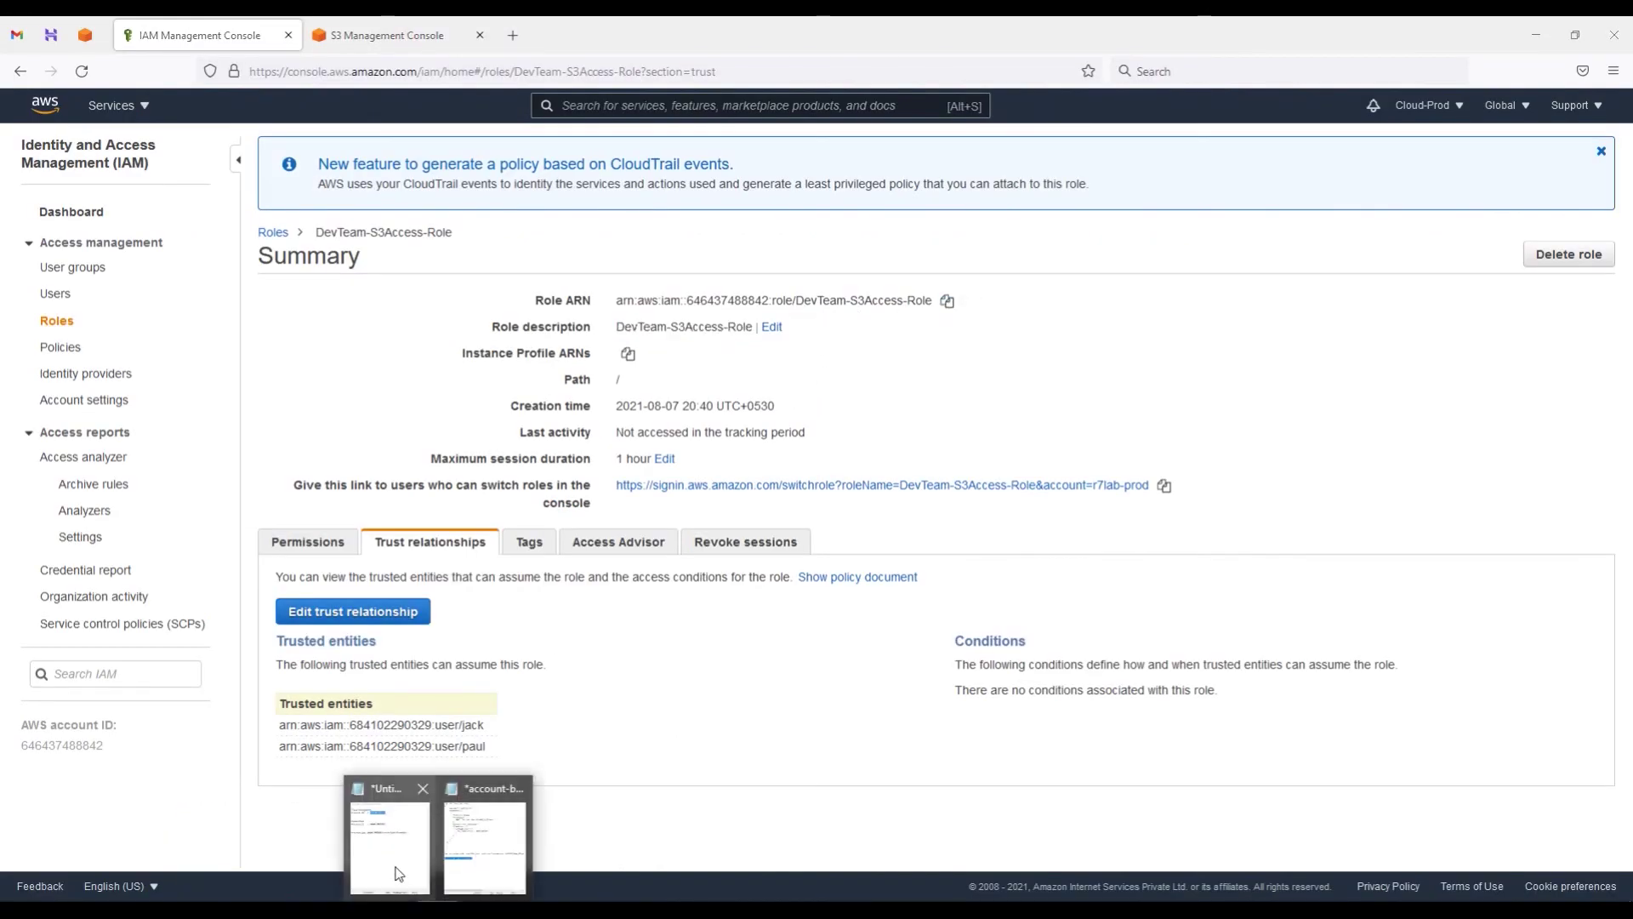
{"action": "left_click", "coordinate": [489, 821]}
{"action": "left_click", "coordinate": [1501, 513]}
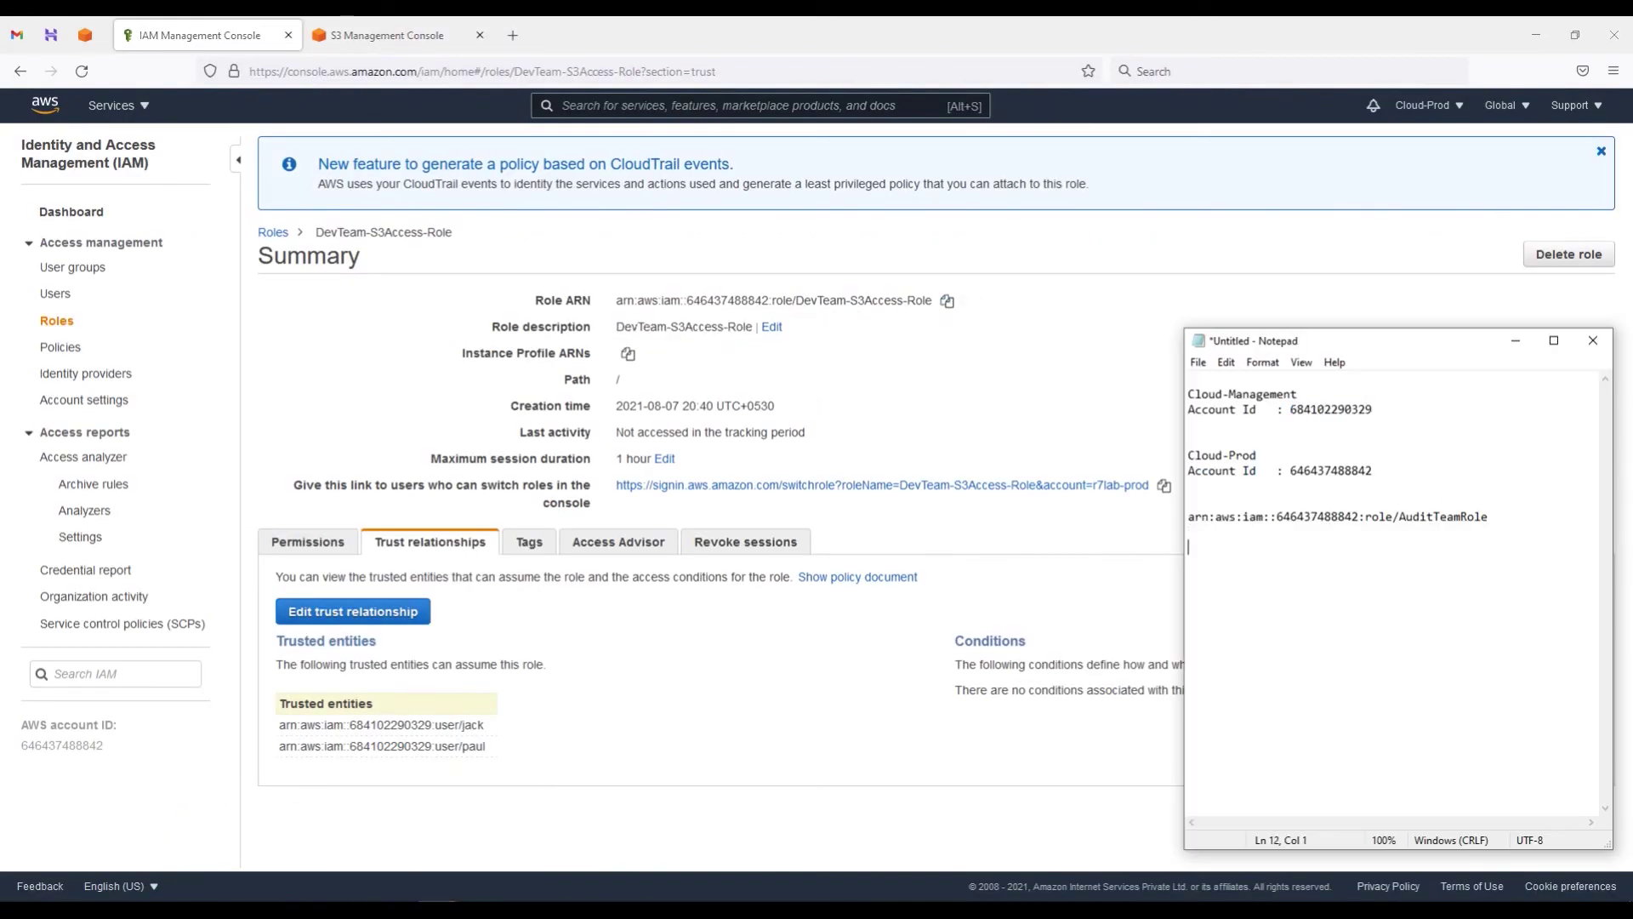
{"action": "key", "text": "ctrl+v"}
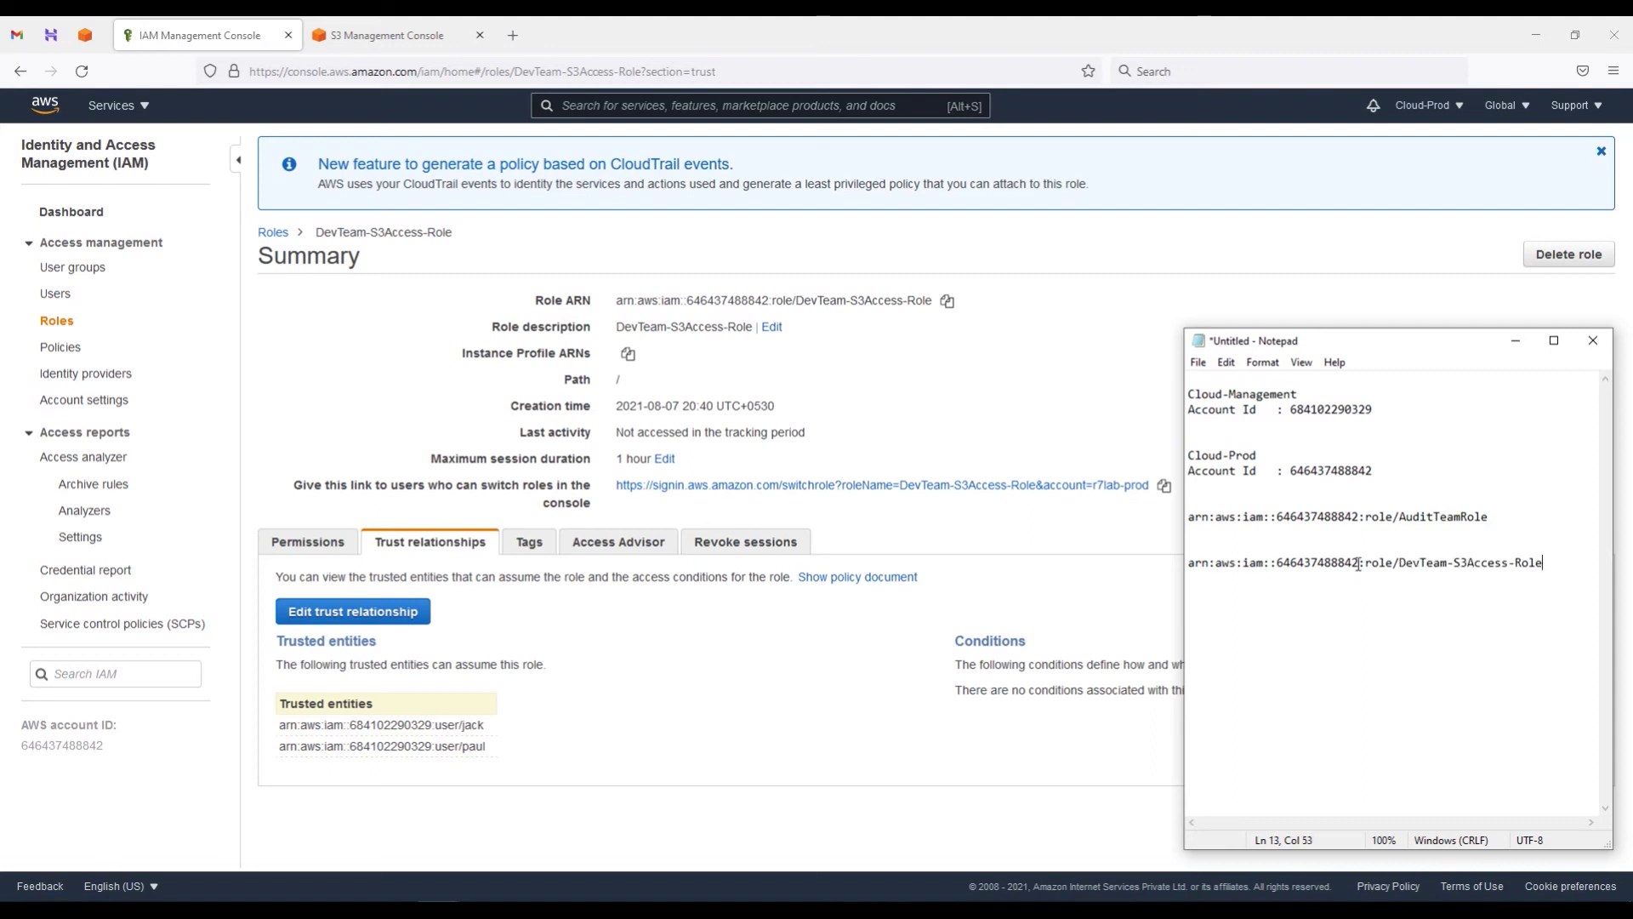
{"action": "left_click_drag", "start_coordinate": [1360, 562], "coordinate": [1279, 567]}
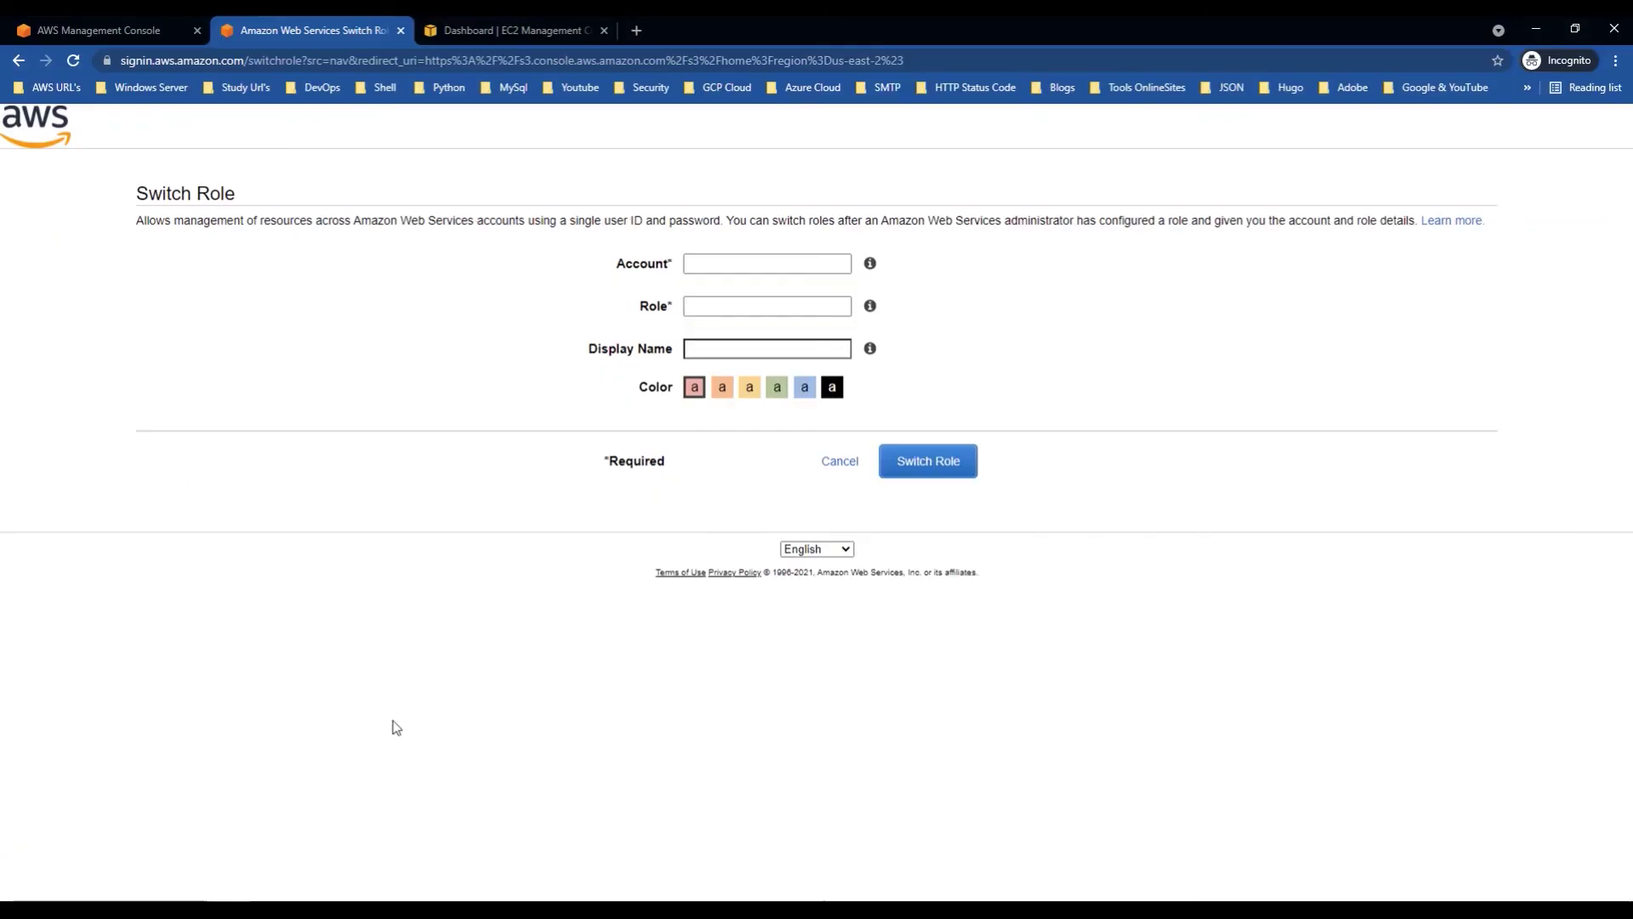
Step: Fill the Switch Role form with the prod account ID and role DevTeam-S3Access-Role
{"action": "left_click", "coordinate": [748, 263]}
{"action": "left_click", "coordinate": [795, 304]}
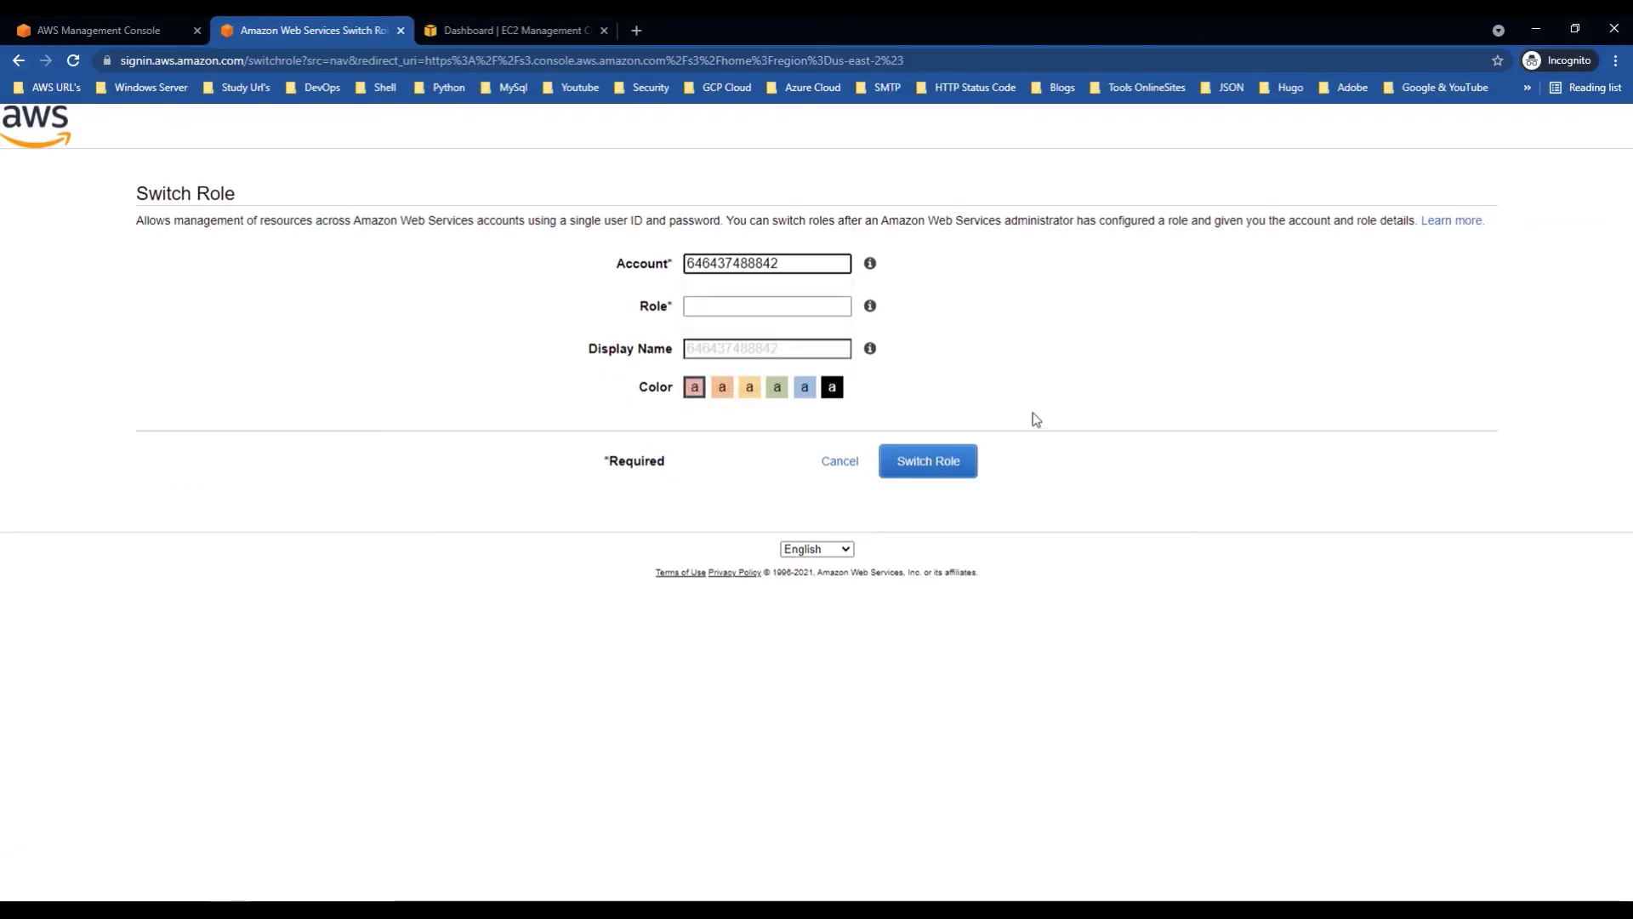
{"action": "left_click", "coordinate": [434, 893]}
{"action": "left_click", "coordinate": [431, 875]}
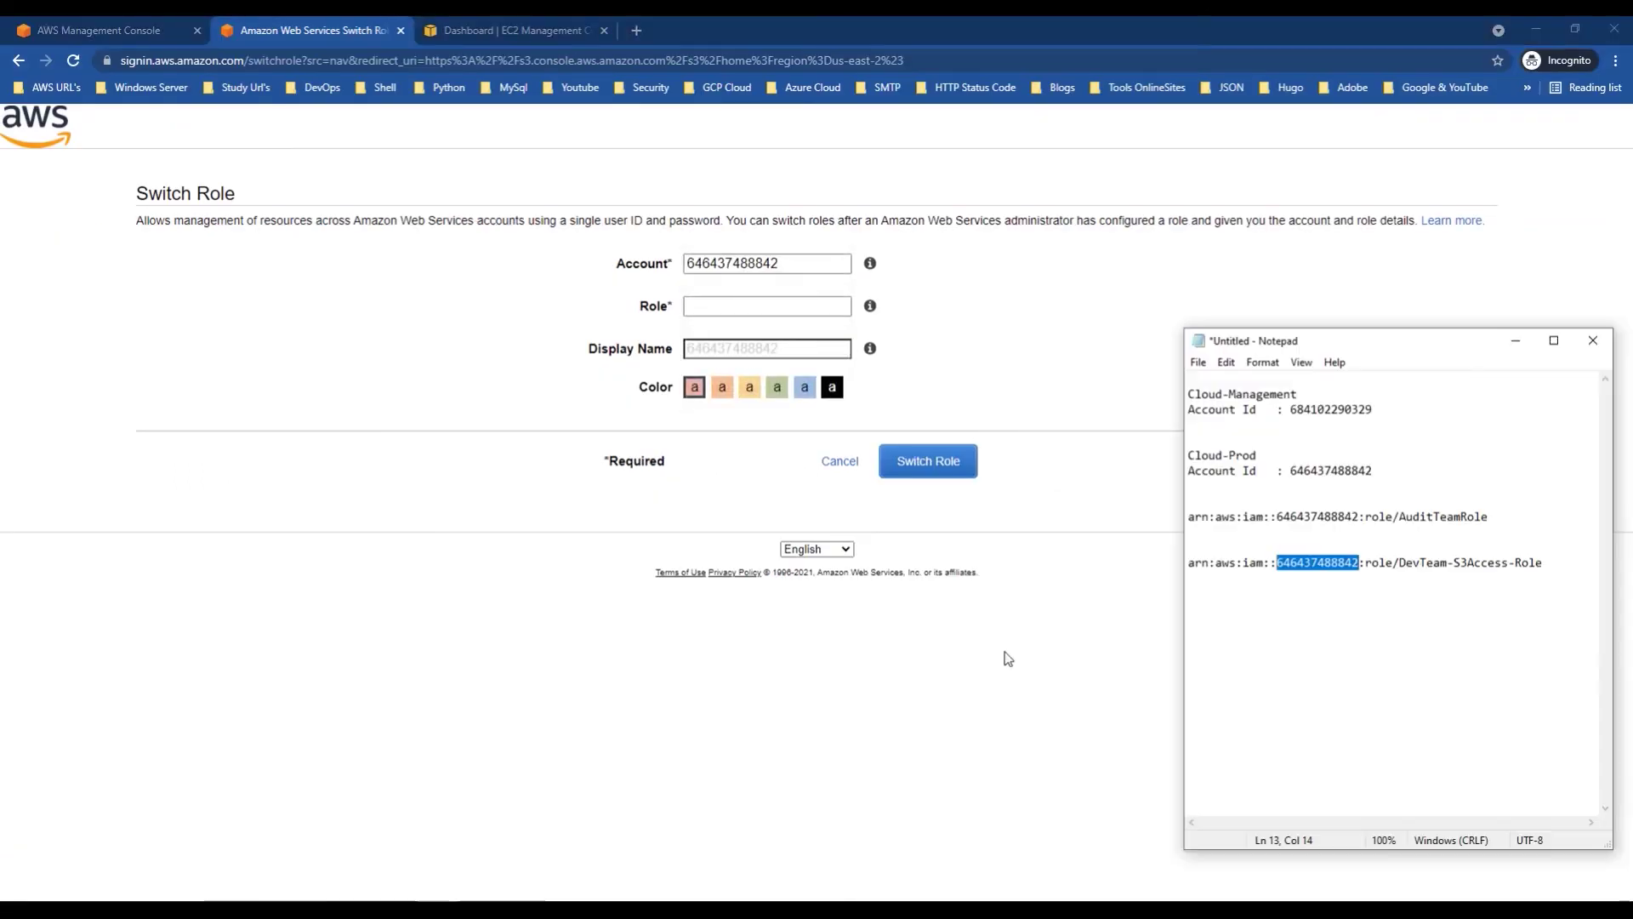
{"action": "left_click_drag", "start_coordinate": [1541, 562], "coordinate": [1416, 565]}
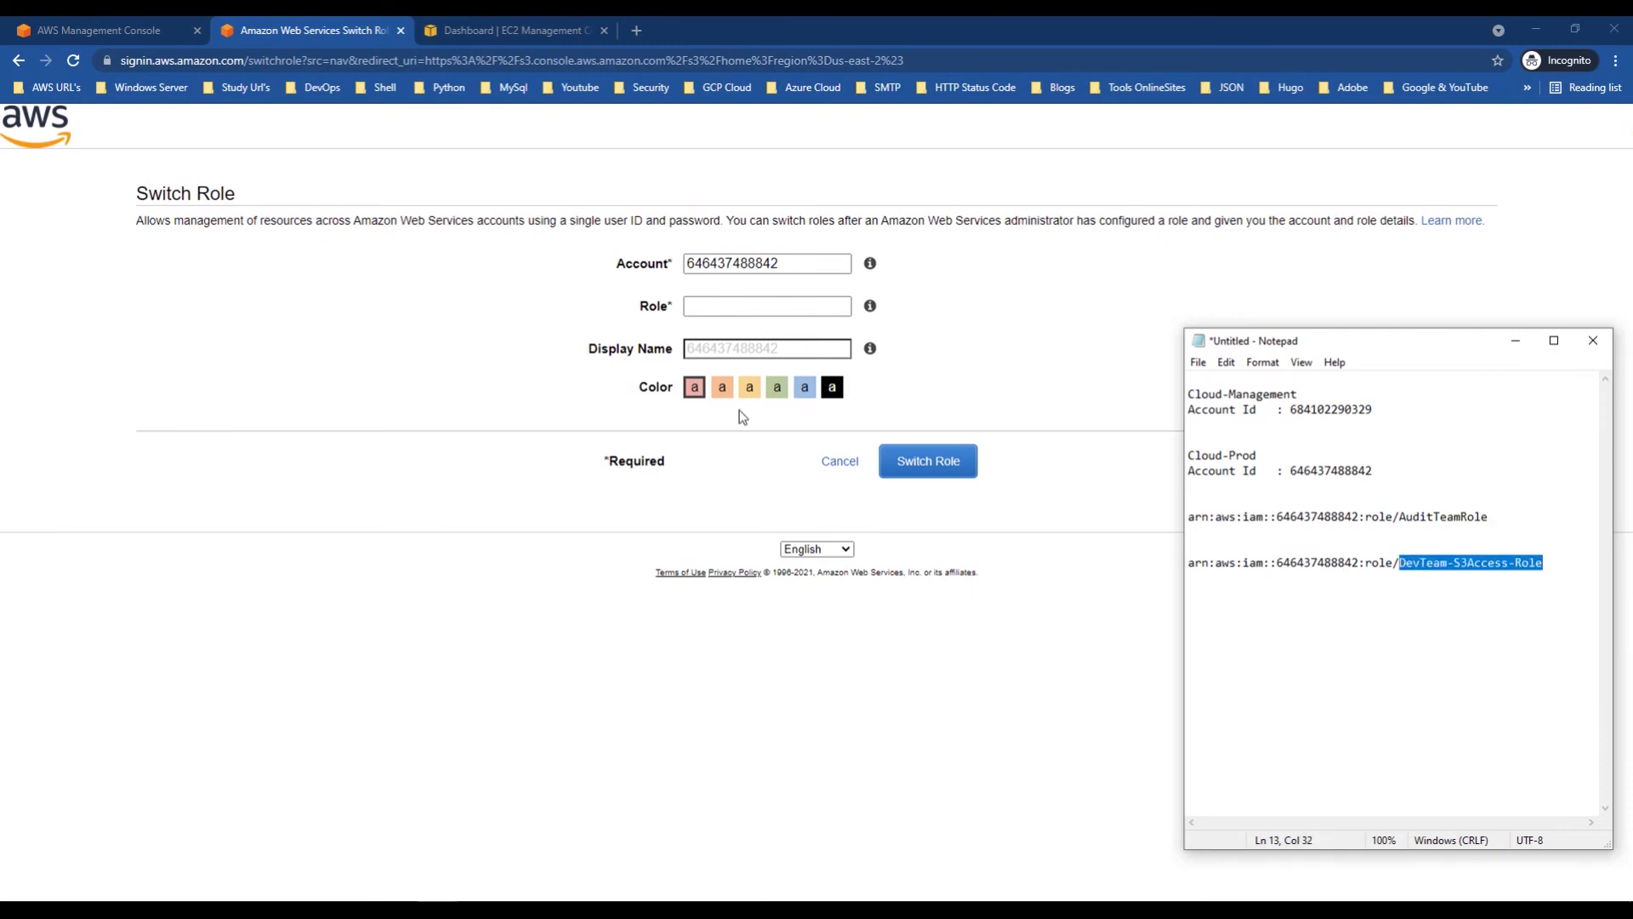
{"action": "left_click", "coordinate": [723, 307]}
{"action": "type", "text": "DevTeam-S3Access-Role"}
Step: Enter display name DevTeamS3, pick the black colour, and switch into the role
{"action": "left_click", "coordinate": [716, 344]}
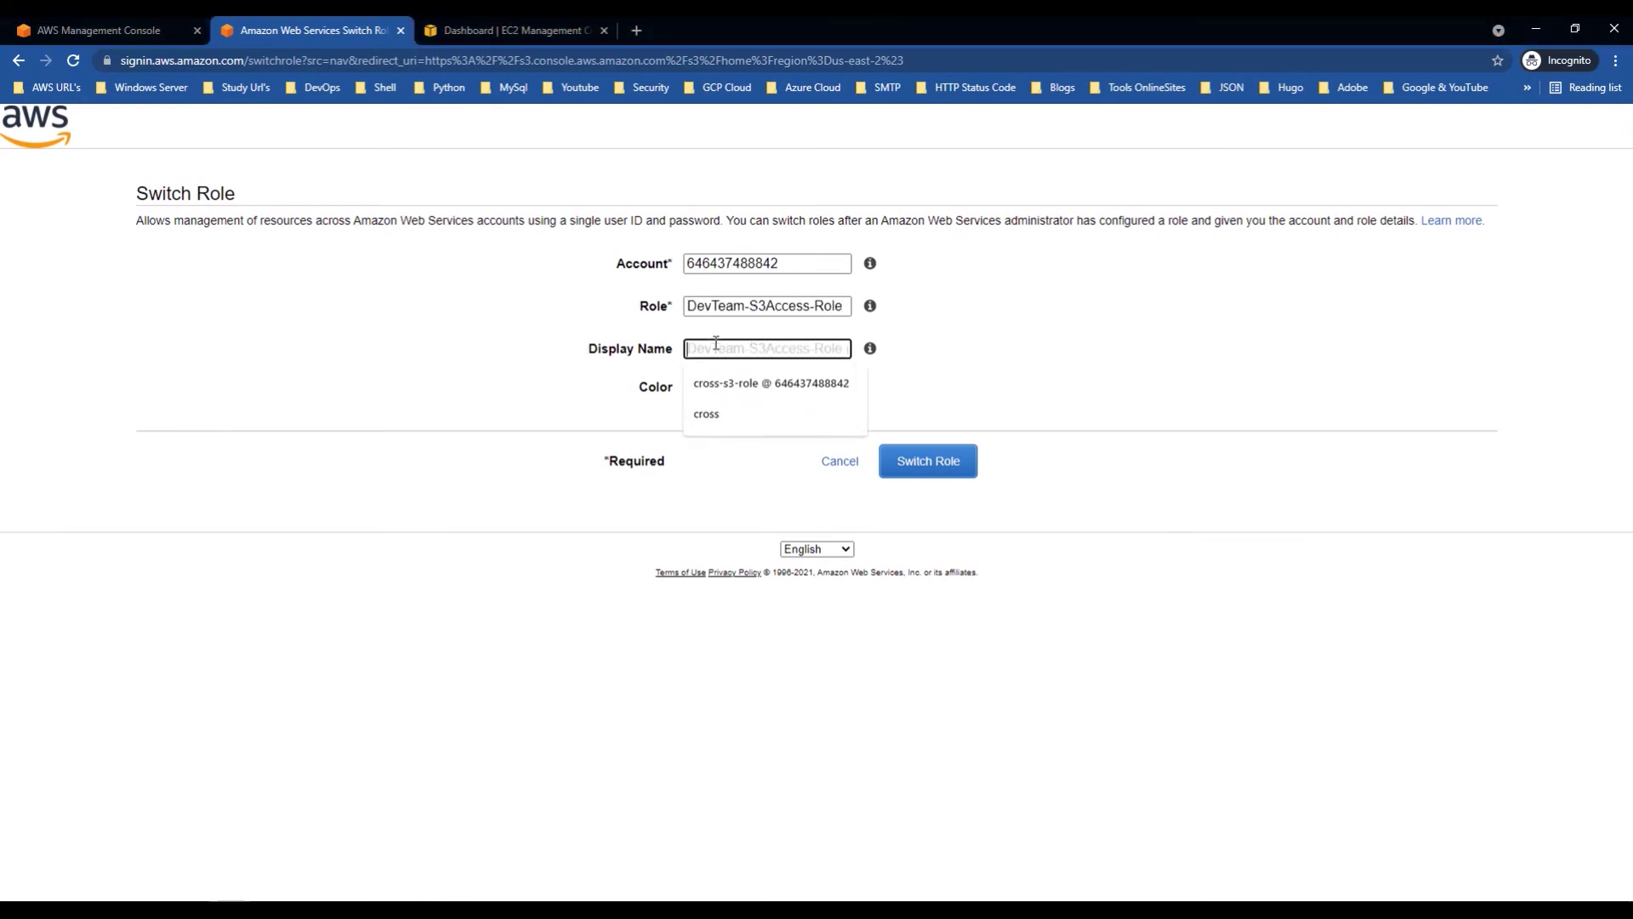
{"action": "type", "text": "DevTeamE"}
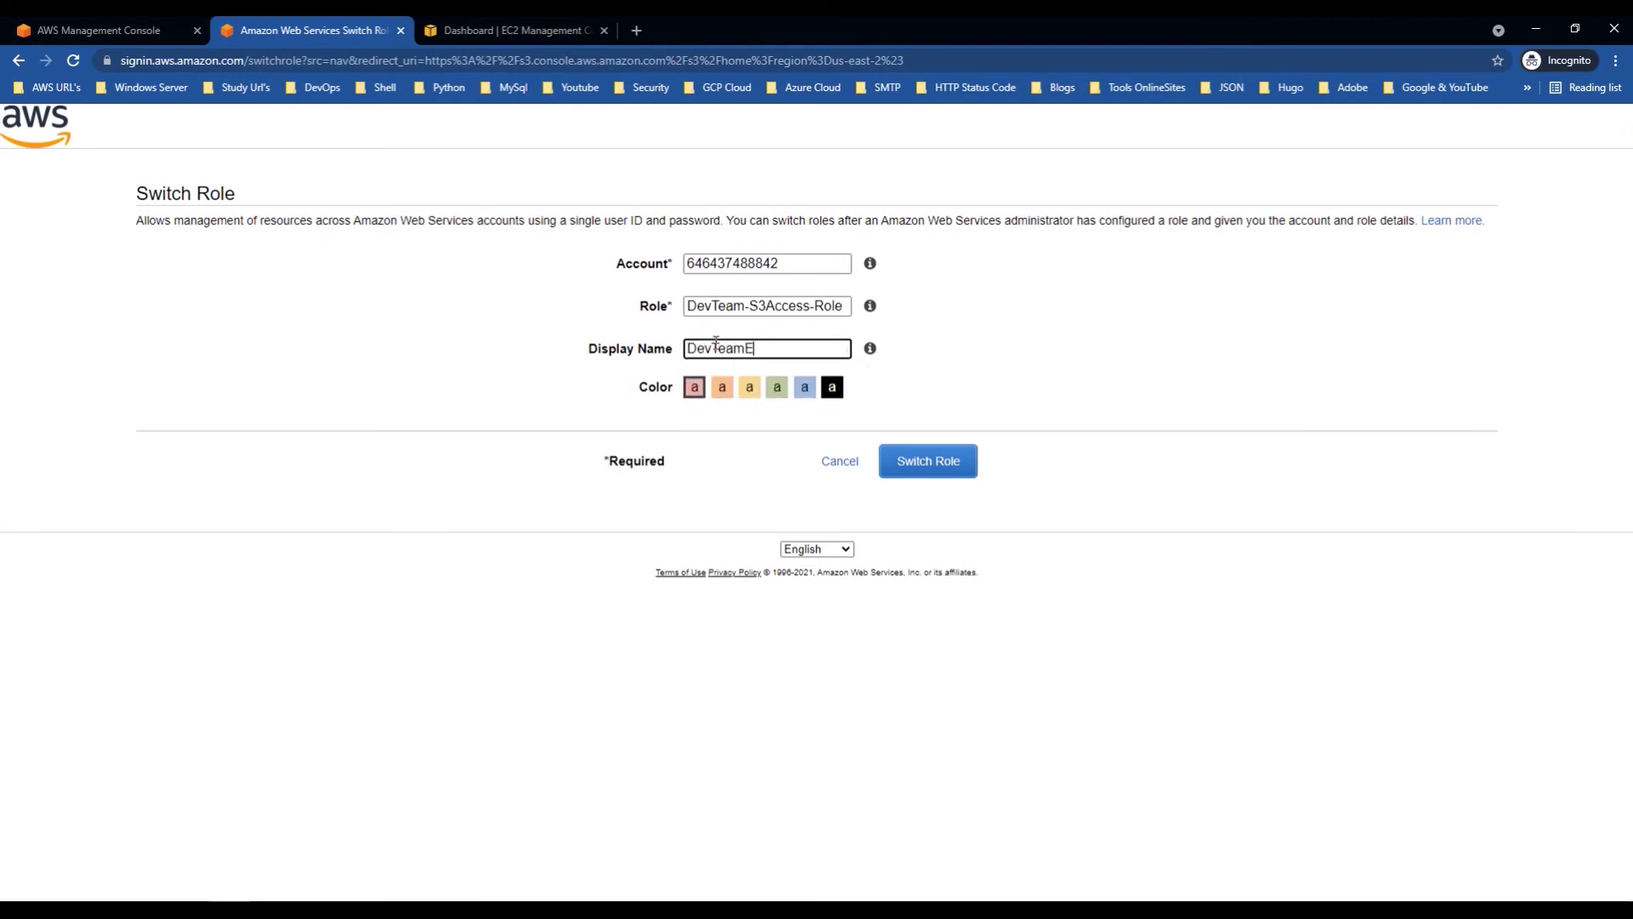
{"action": "key", "text": "BackSpace"}
{"action": "left_click", "coordinate": [832, 388]}
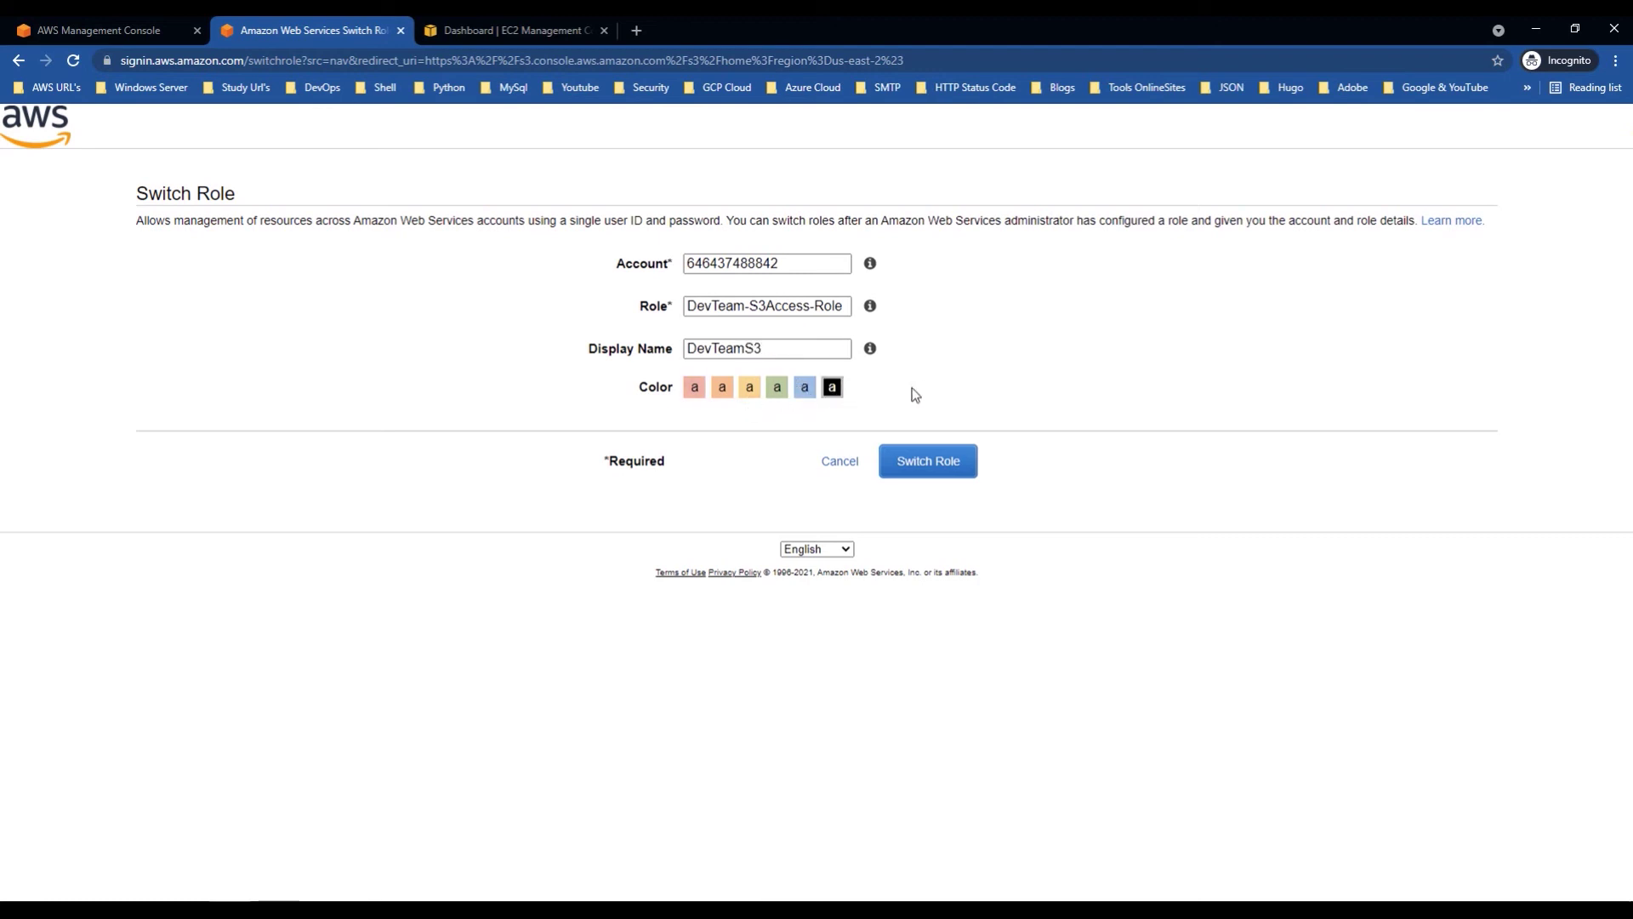
{"action": "left_click", "coordinate": [950, 467]}
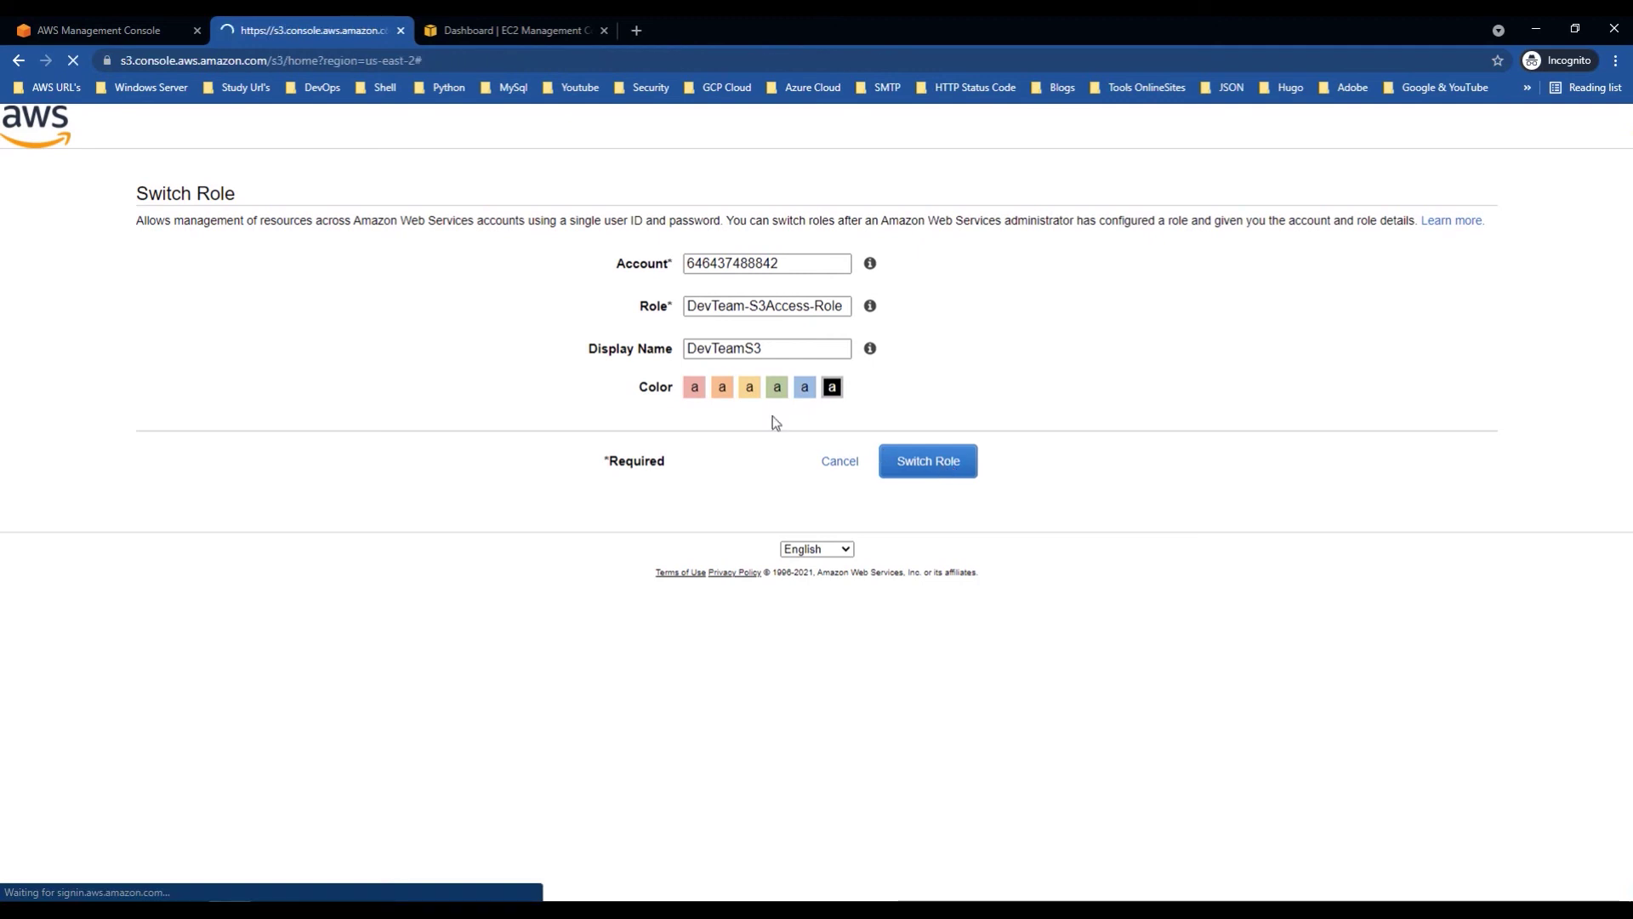
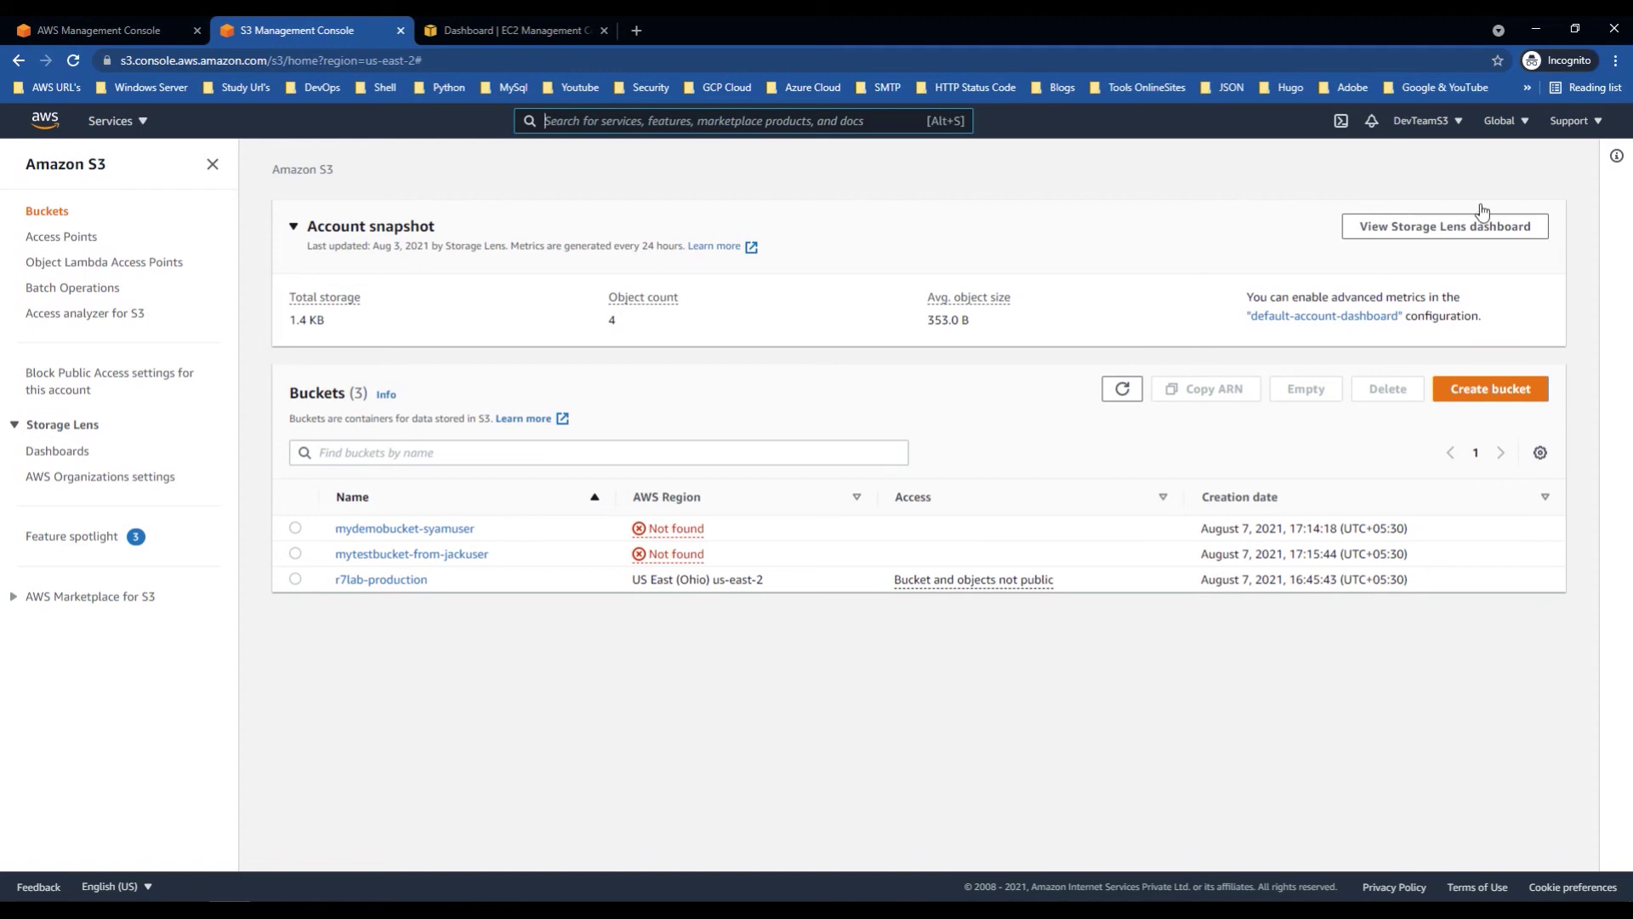
Step: Confirm the active DevTeamS3 role in the account menu, collapse Account snapshot, and go to the EC2 dashboard
{"action": "left_click", "coordinate": [1452, 125]}
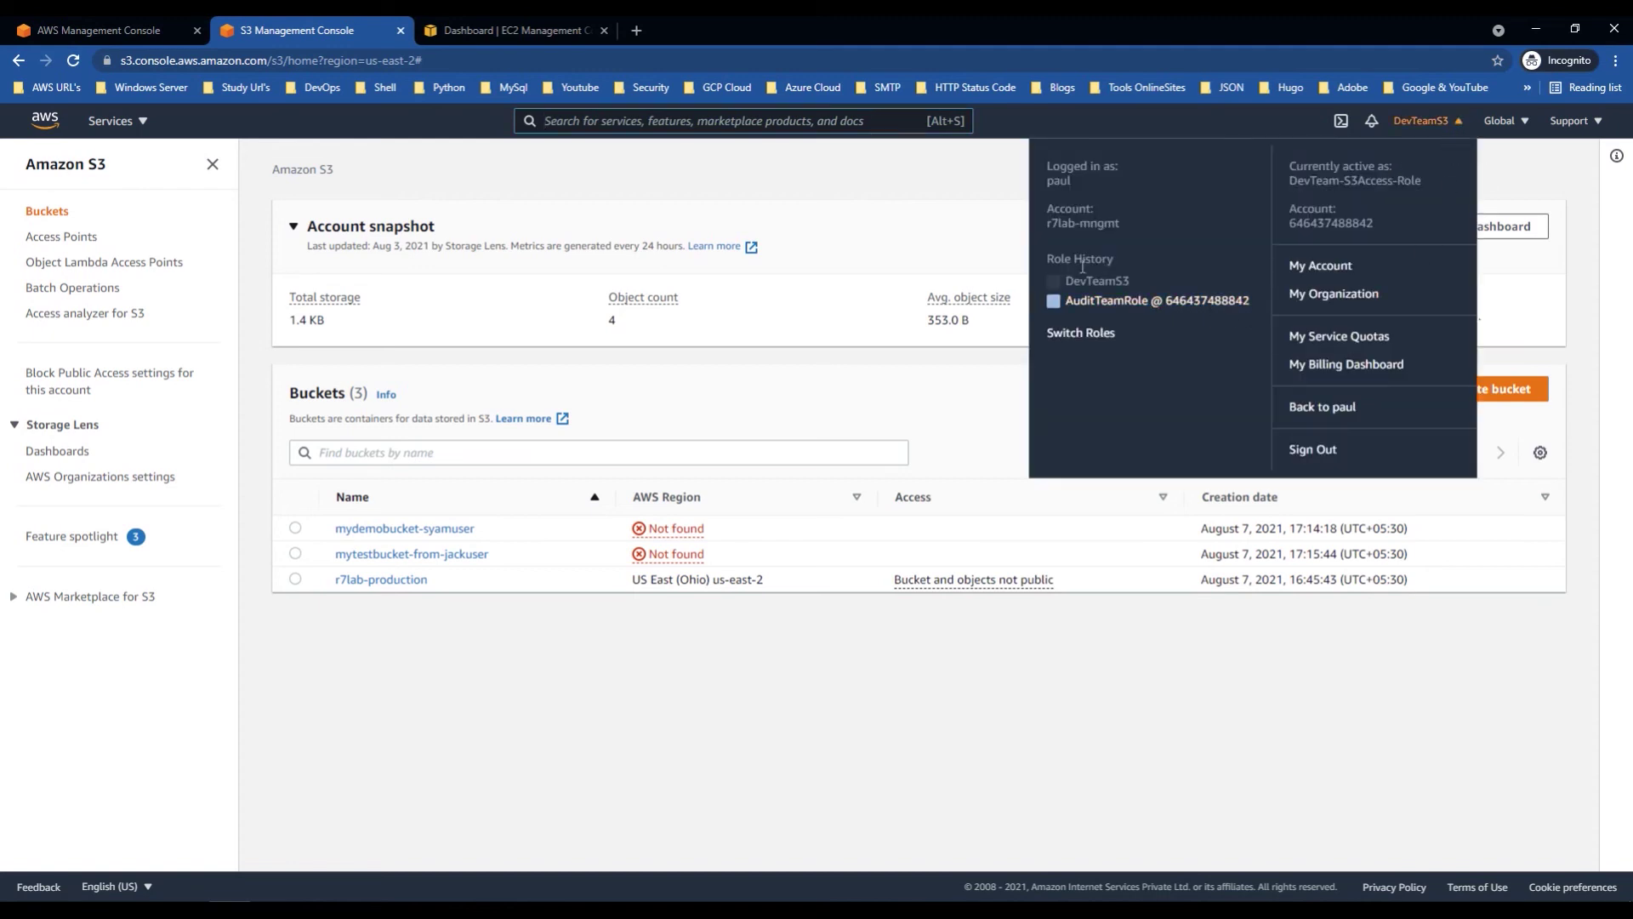
{"action": "left_click", "coordinate": [905, 223]}
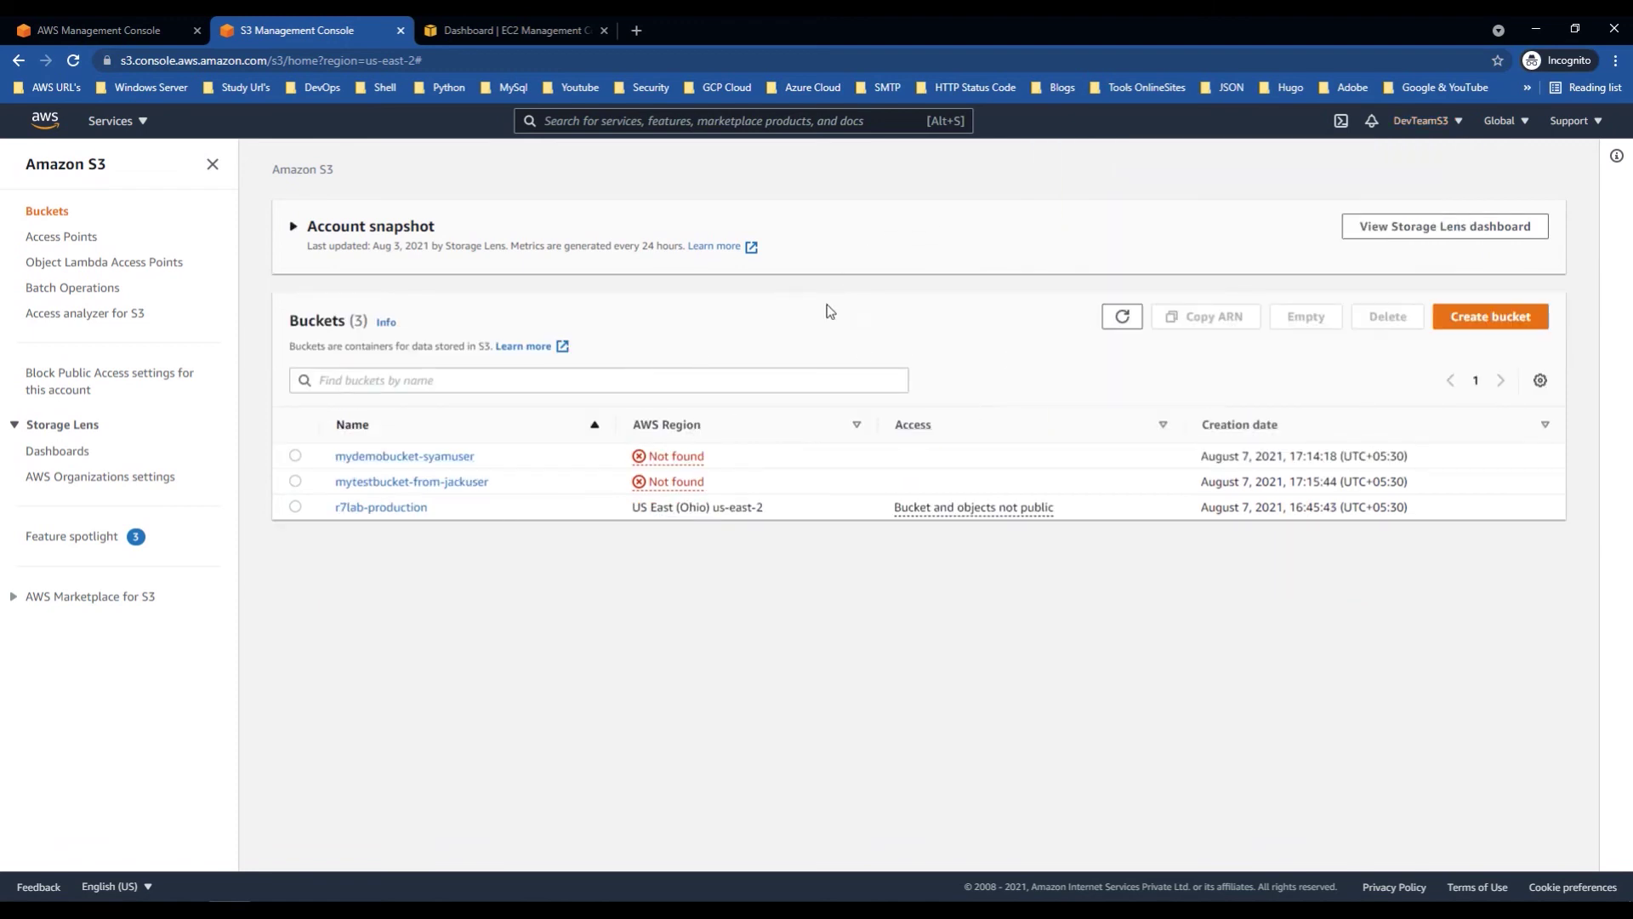
{"action": "left_click", "coordinate": [500, 31]}
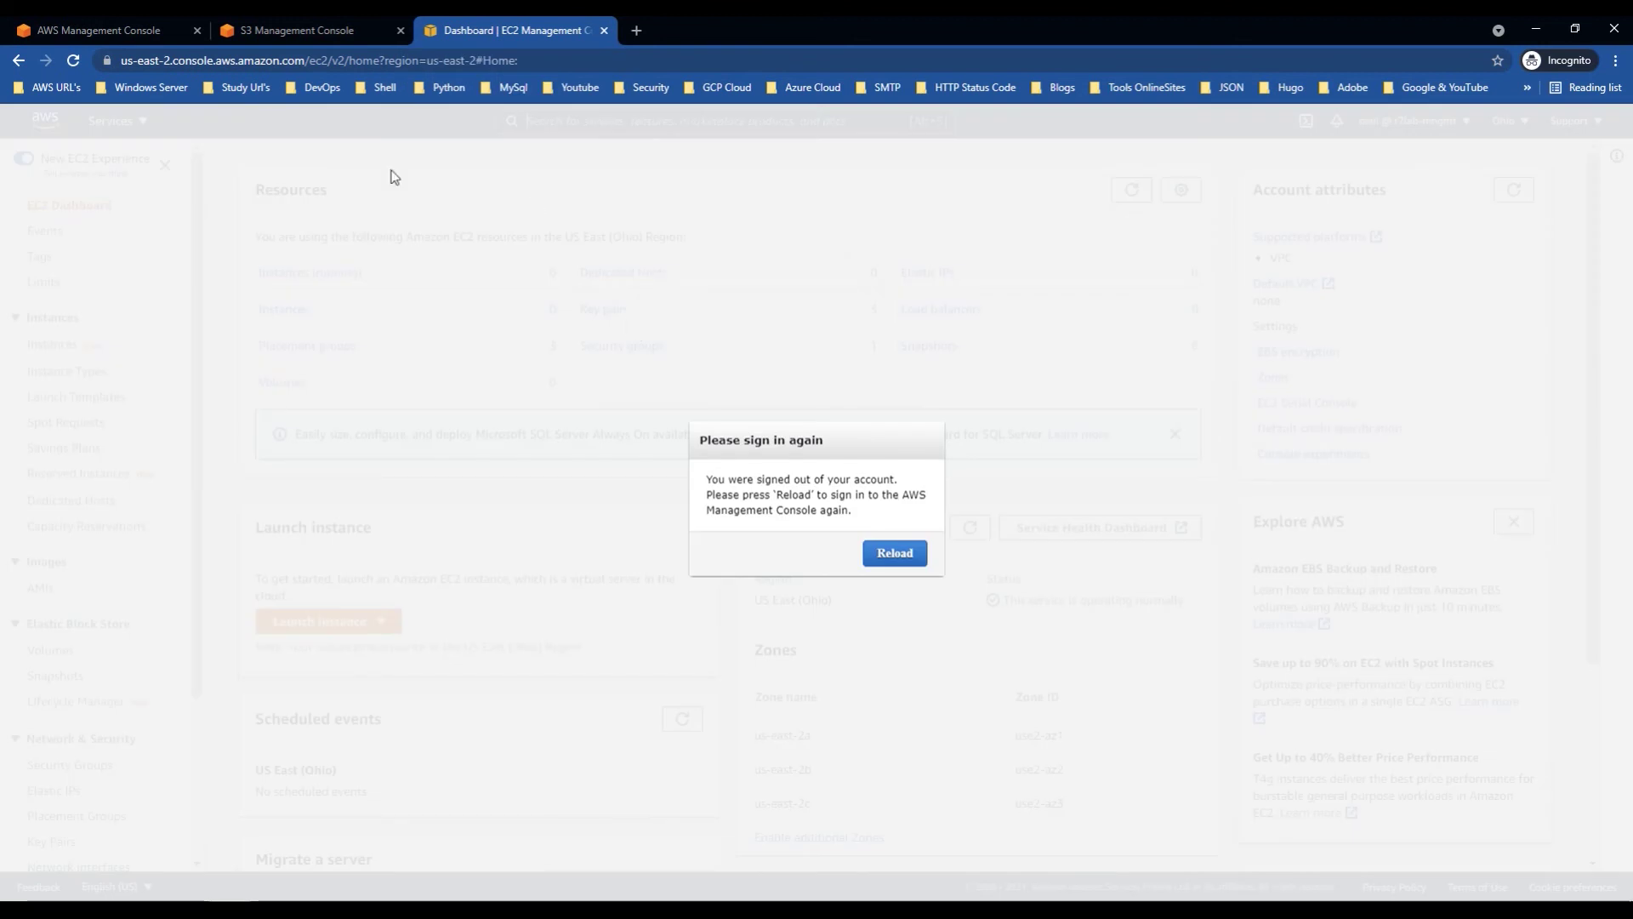
Step: Reload the EC2 dashboard and the console home page to sign in again
{"action": "left_click", "coordinate": [73, 60]}
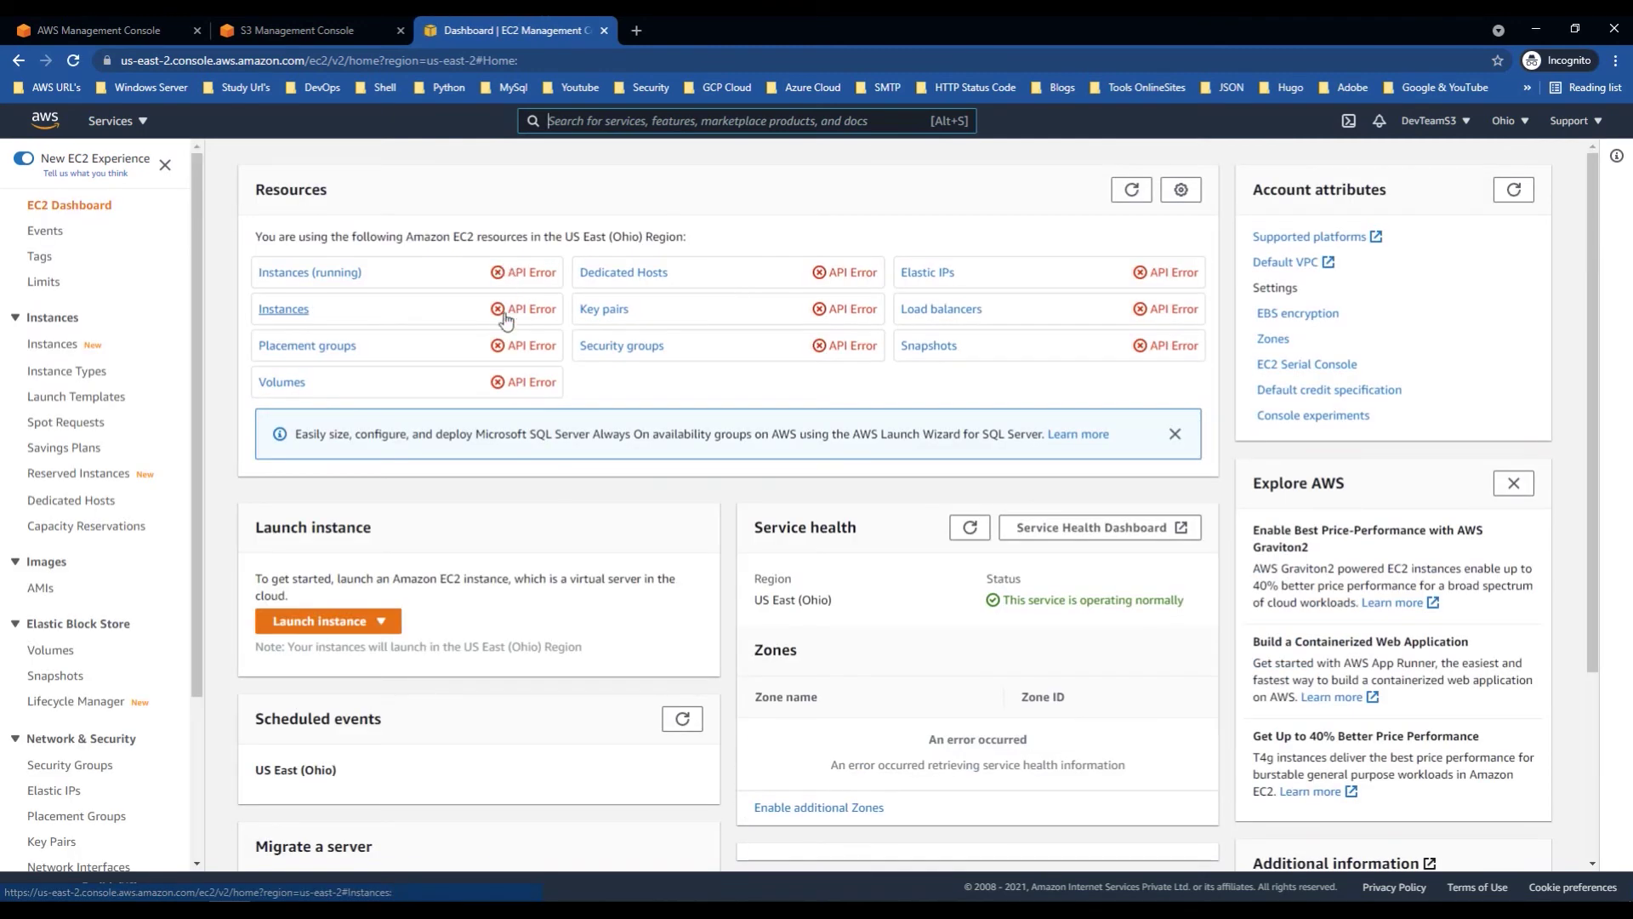
{"action": "left_click", "coordinate": [140, 29]}
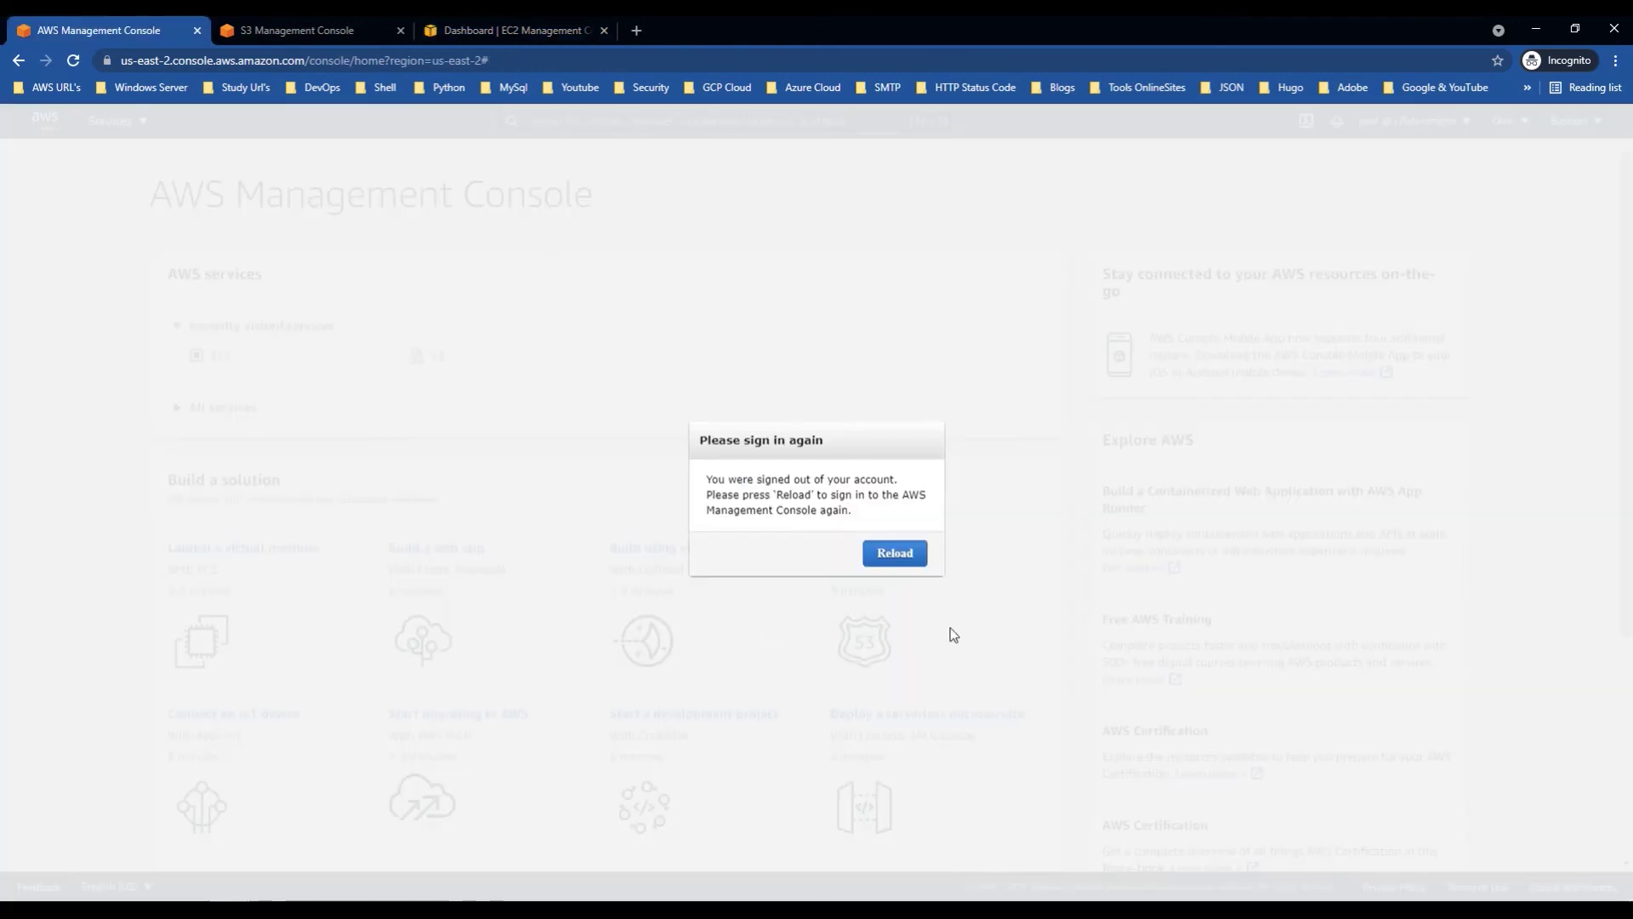
{"action": "left_click", "coordinate": [879, 560]}
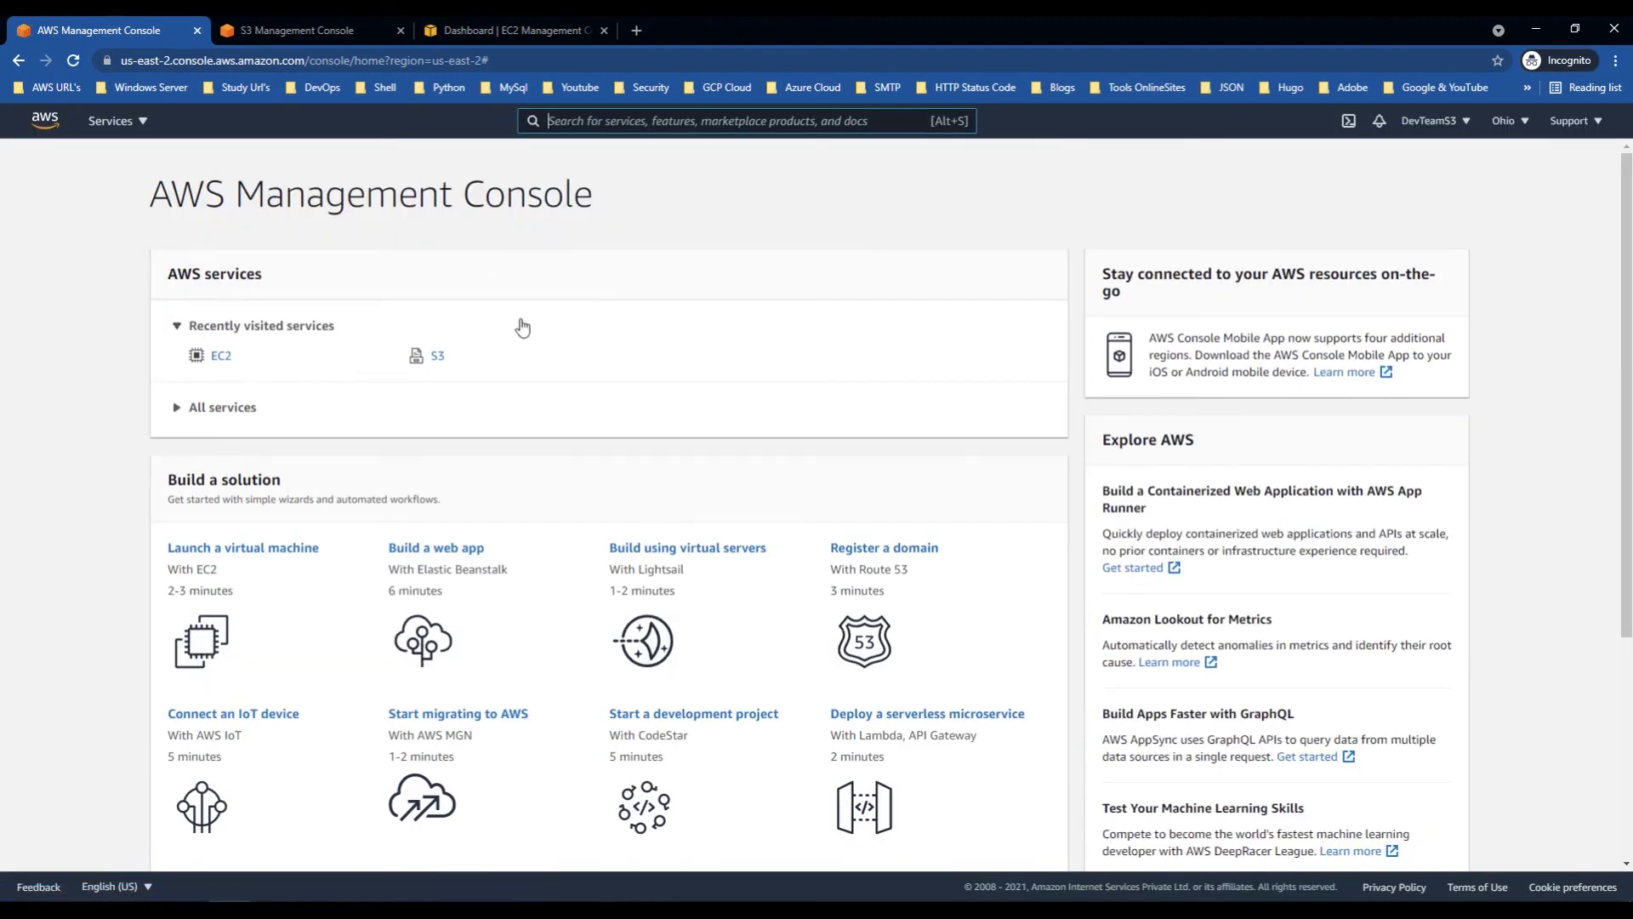
Step: Open IAM from Services to check its access errors, then return to the S3 buckets list
{"action": "left_click", "coordinate": [115, 121]}
{"action": "scroll", "coordinate": [935, 596], "scroll_direction": "down", "scroll_amount": 5}
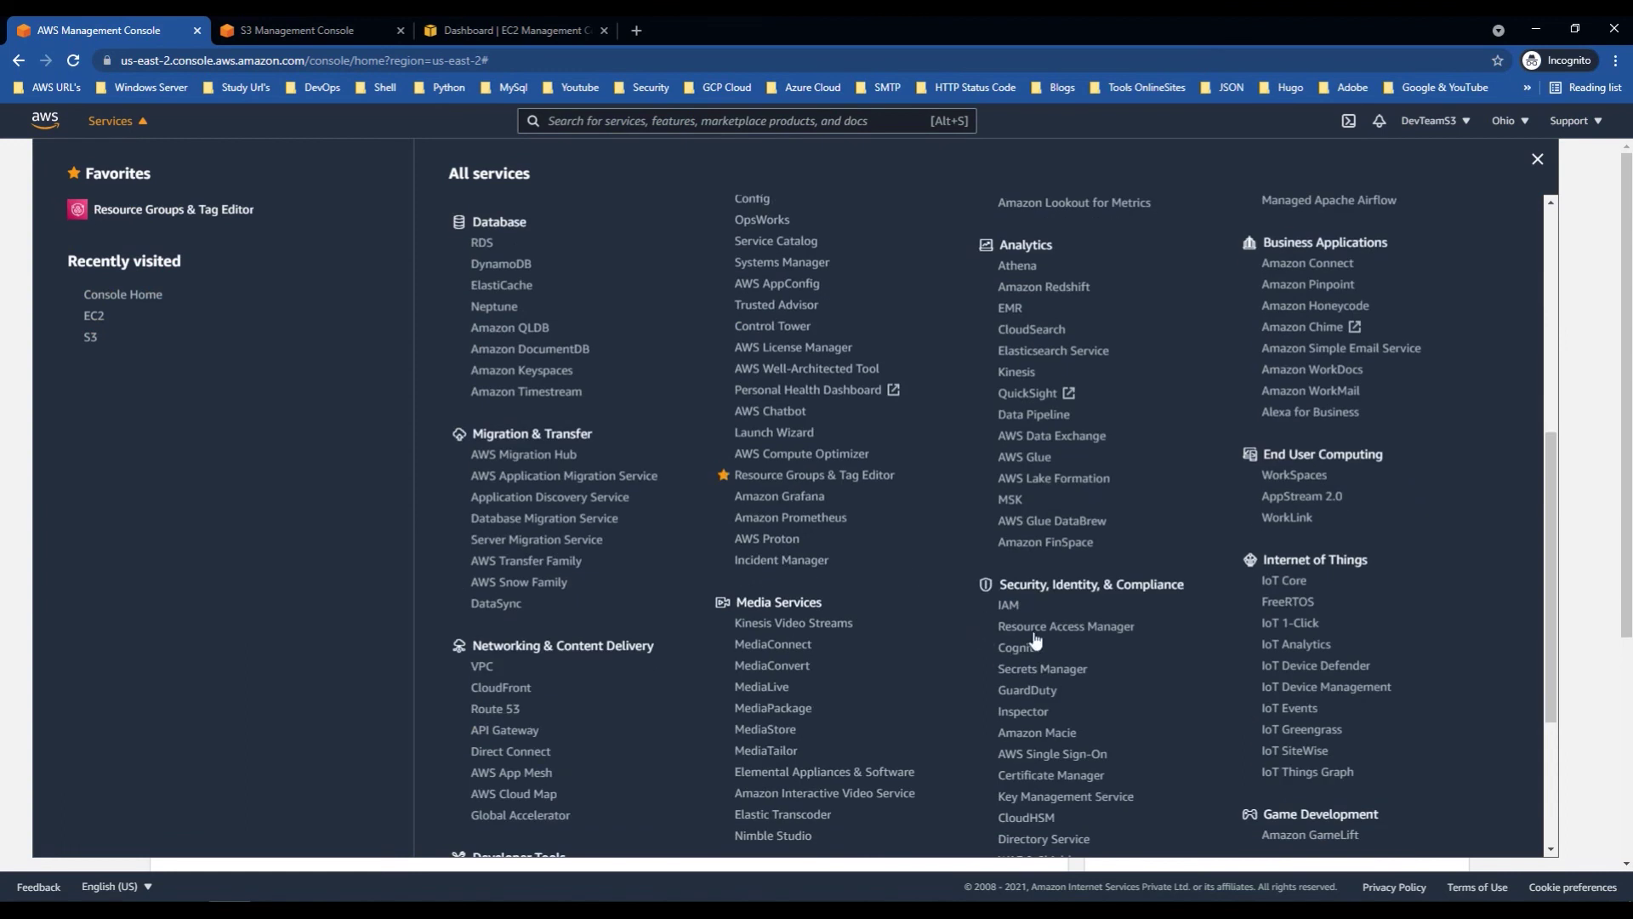
{"action": "left_click", "coordinate": [1018, 609]}
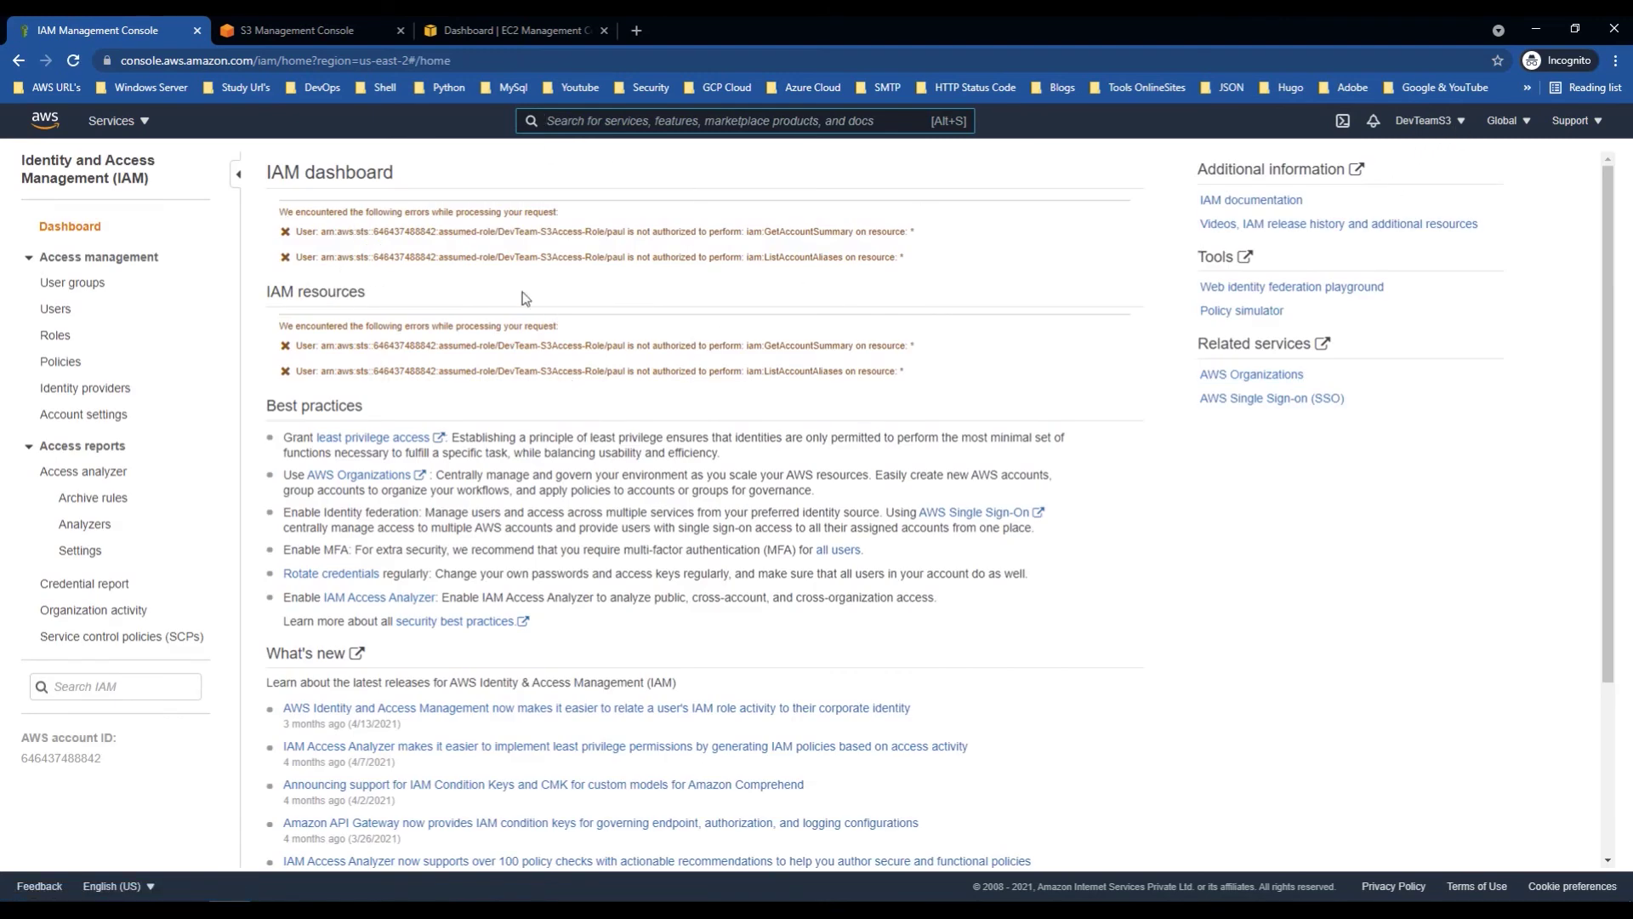
{"action": "left_click", "coordinate": [364, 26]}
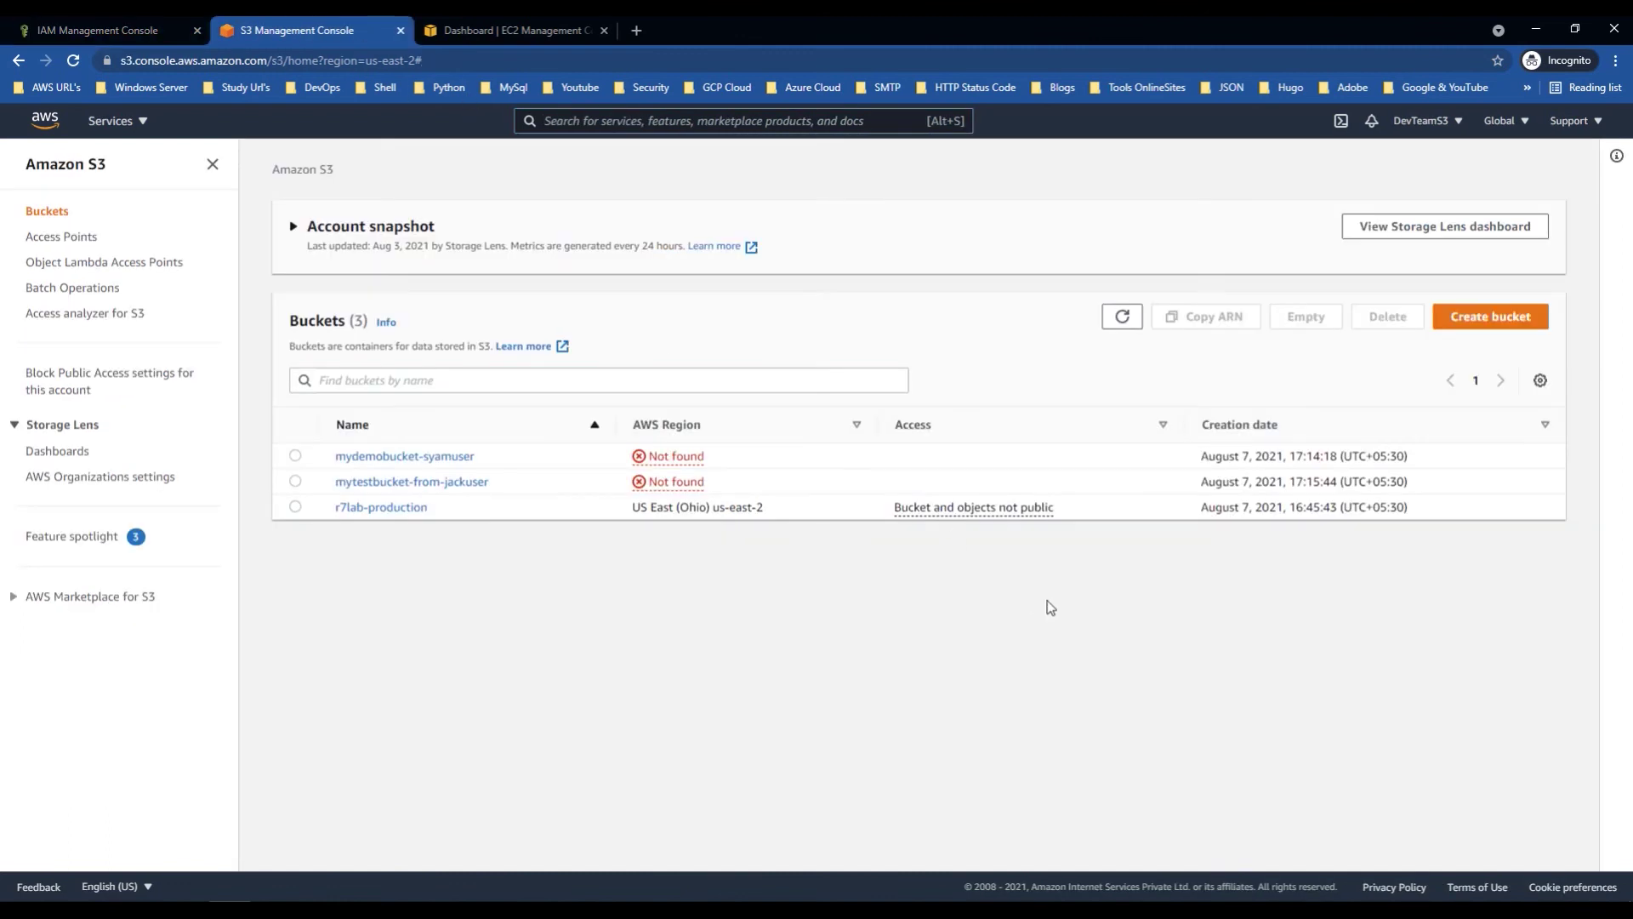
Step: Start a new bucket named mydemobucketfrom-devteam, keeping the US East (Ohio) region
{"action": "left_click", "coordinate": [1489, 317]}
{"action": "left_click", "coordinate": [174, 371]}
{"action": "type", "text": "awertfsdgfsdghfdh"}
{"action": "key", "text": "ctrl+a"}
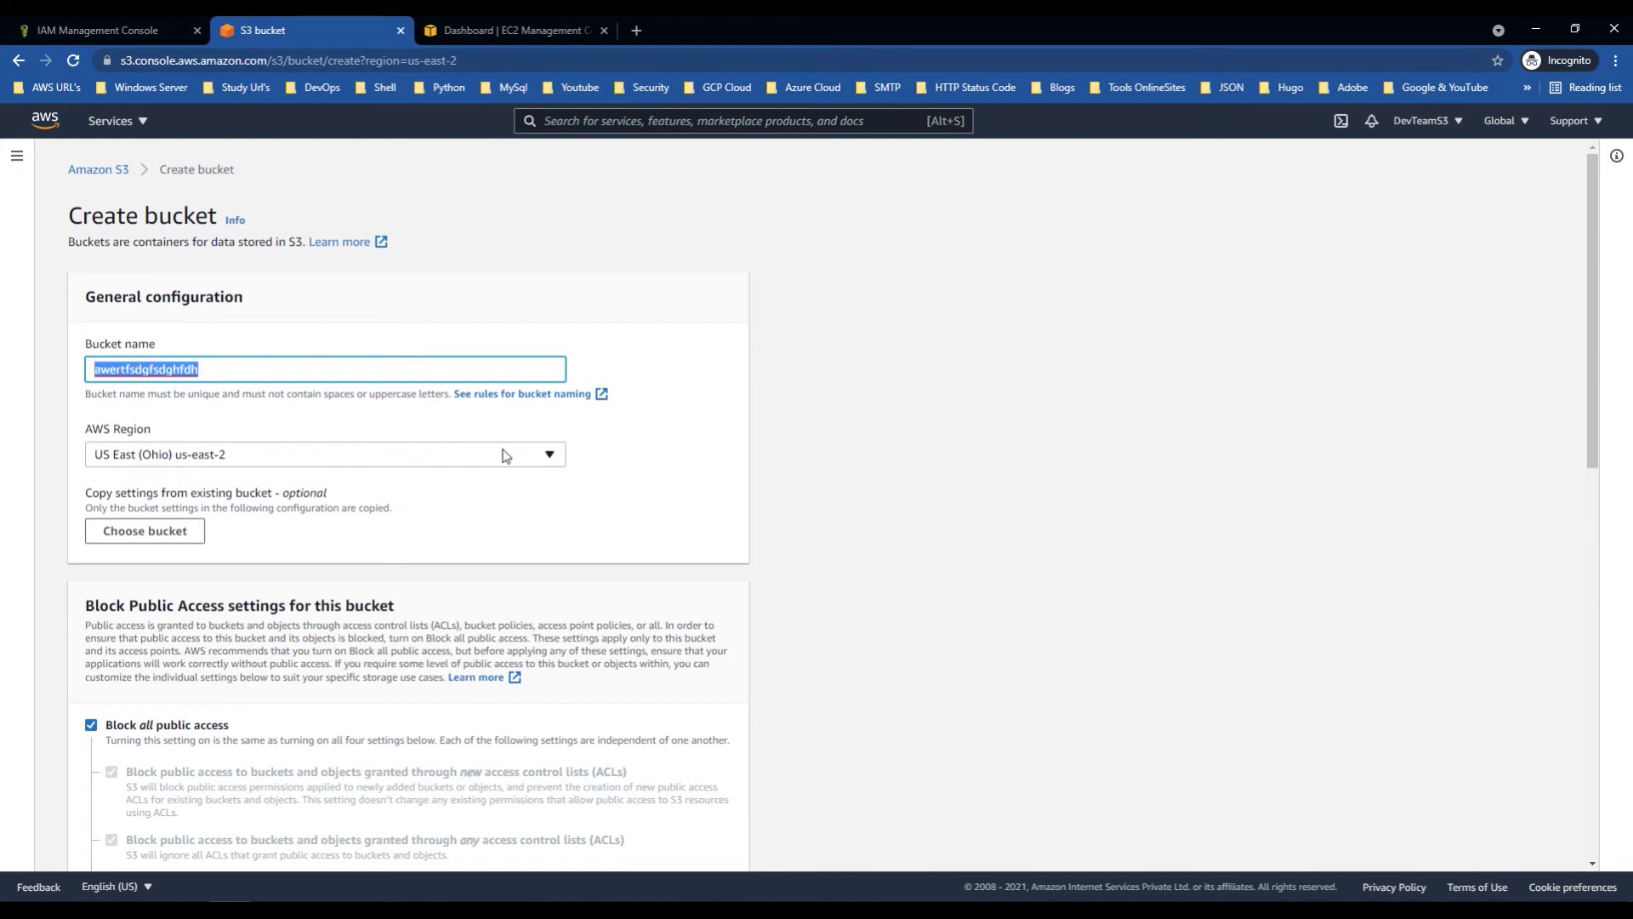
{"action": "type", "text": "mydemobucketfrom-"}
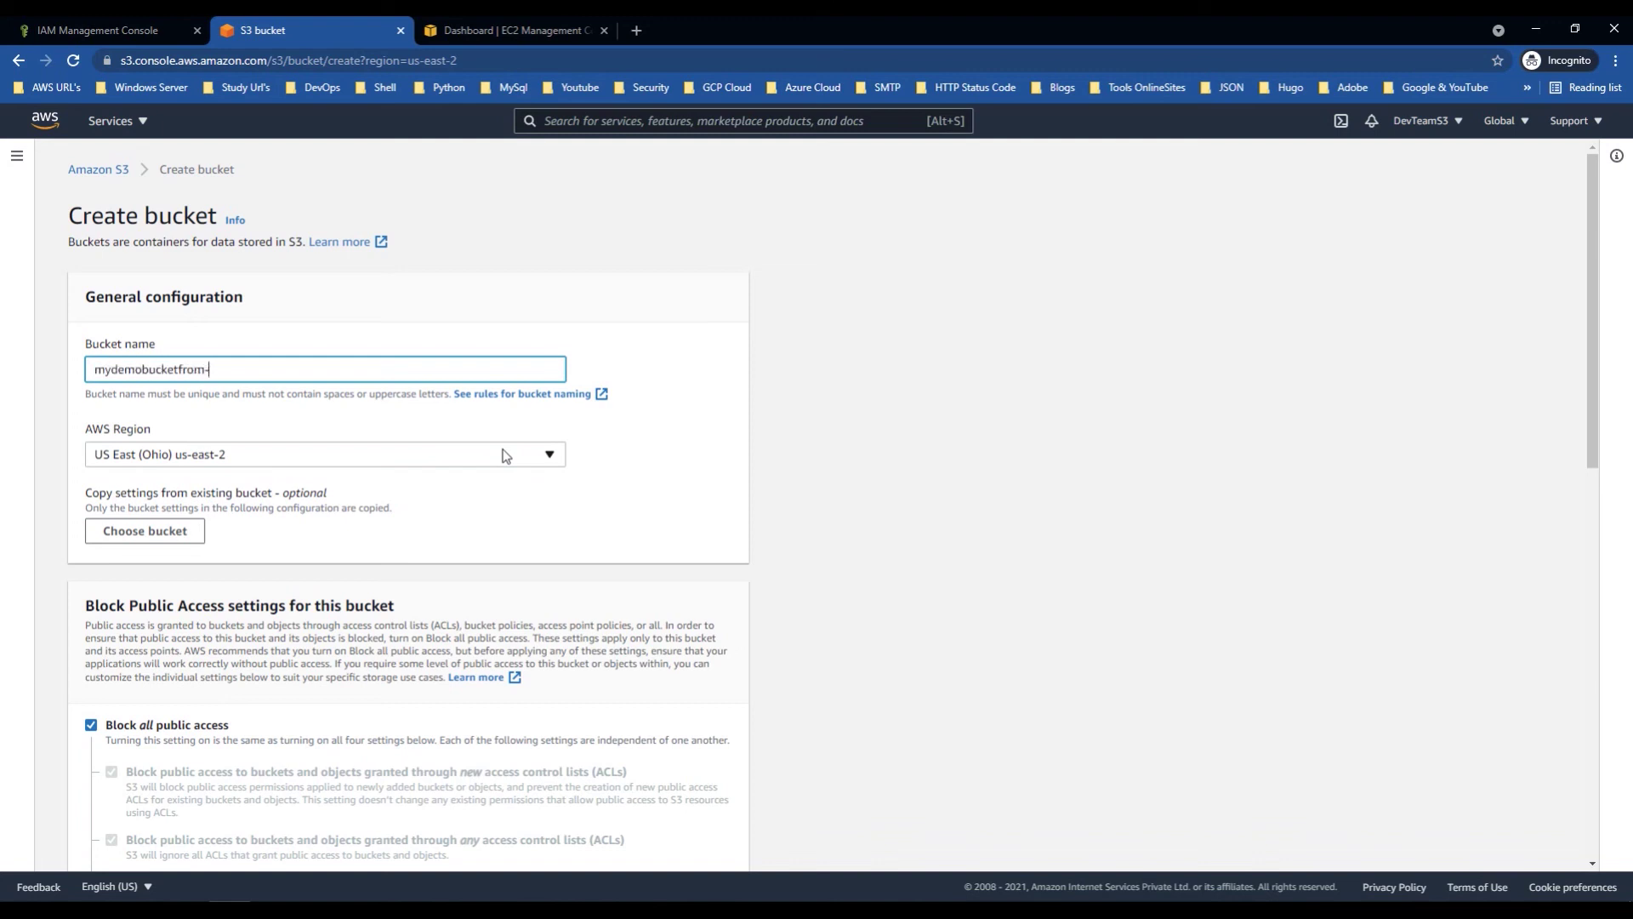
{"action": "type", "text": "d"}
Step: Create the bucket with default settings and dismiss the success banner
{"action": "scroll", "coordinate": [496, 544], "scroll_direction": "down", "scroll_amount": 8}
{"action": "scroll", "coordinate": [573, 737], "scroll_direction": "down", "scroll_amount": 3}
{"action": "left_click", "coordinate": [703, 844]}
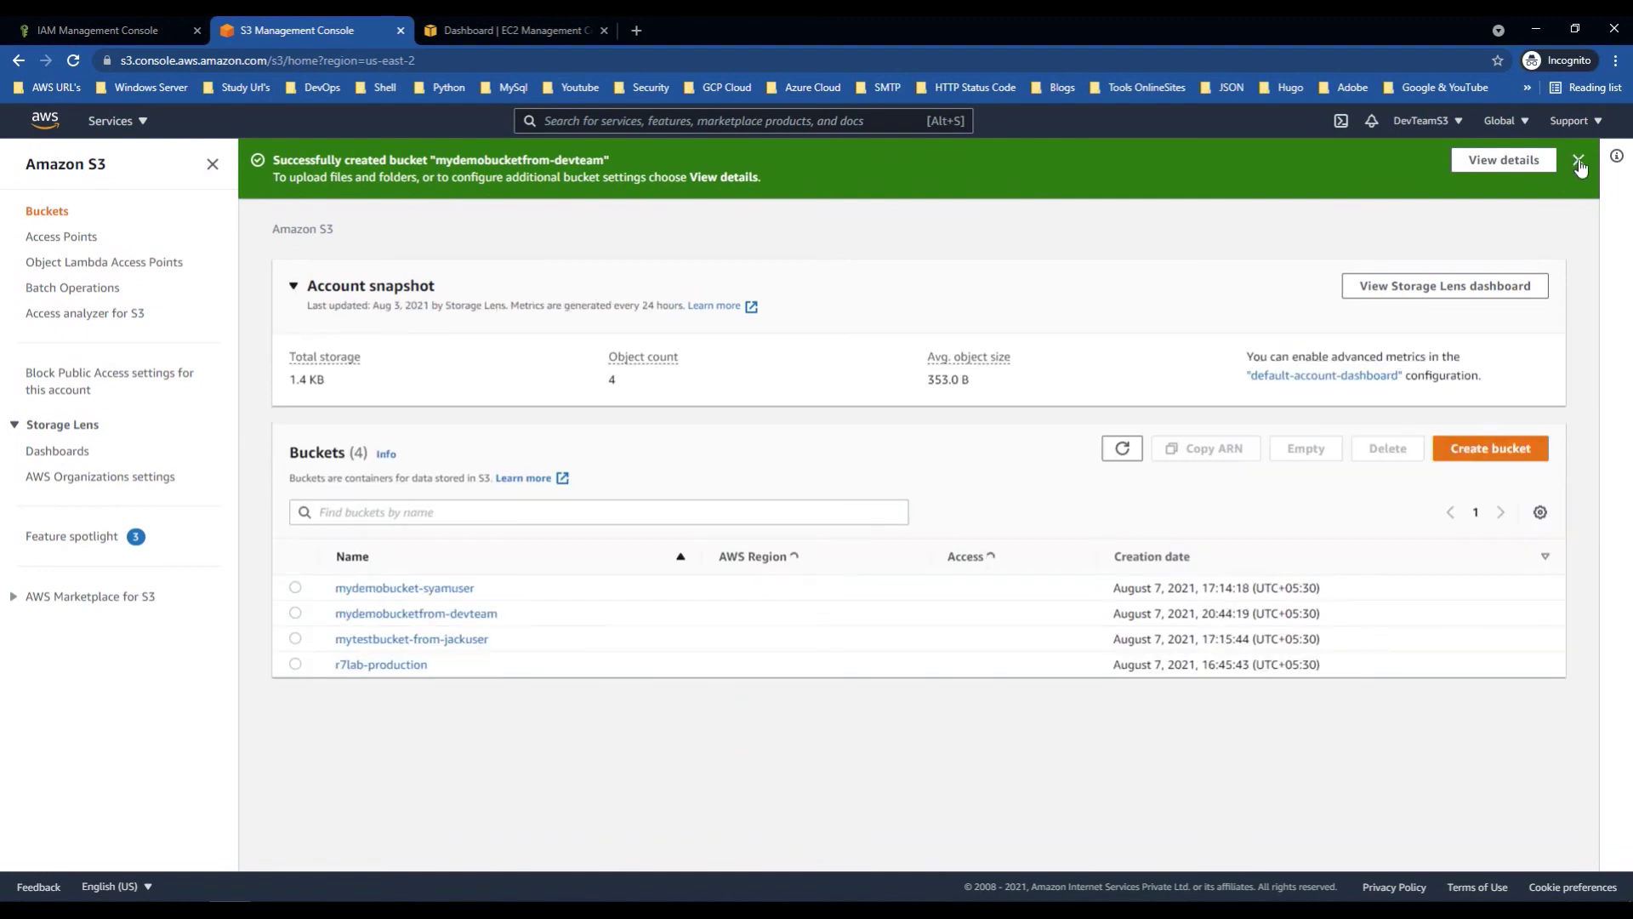
{"action": "left_click", "coordinate": [1578, 160]}
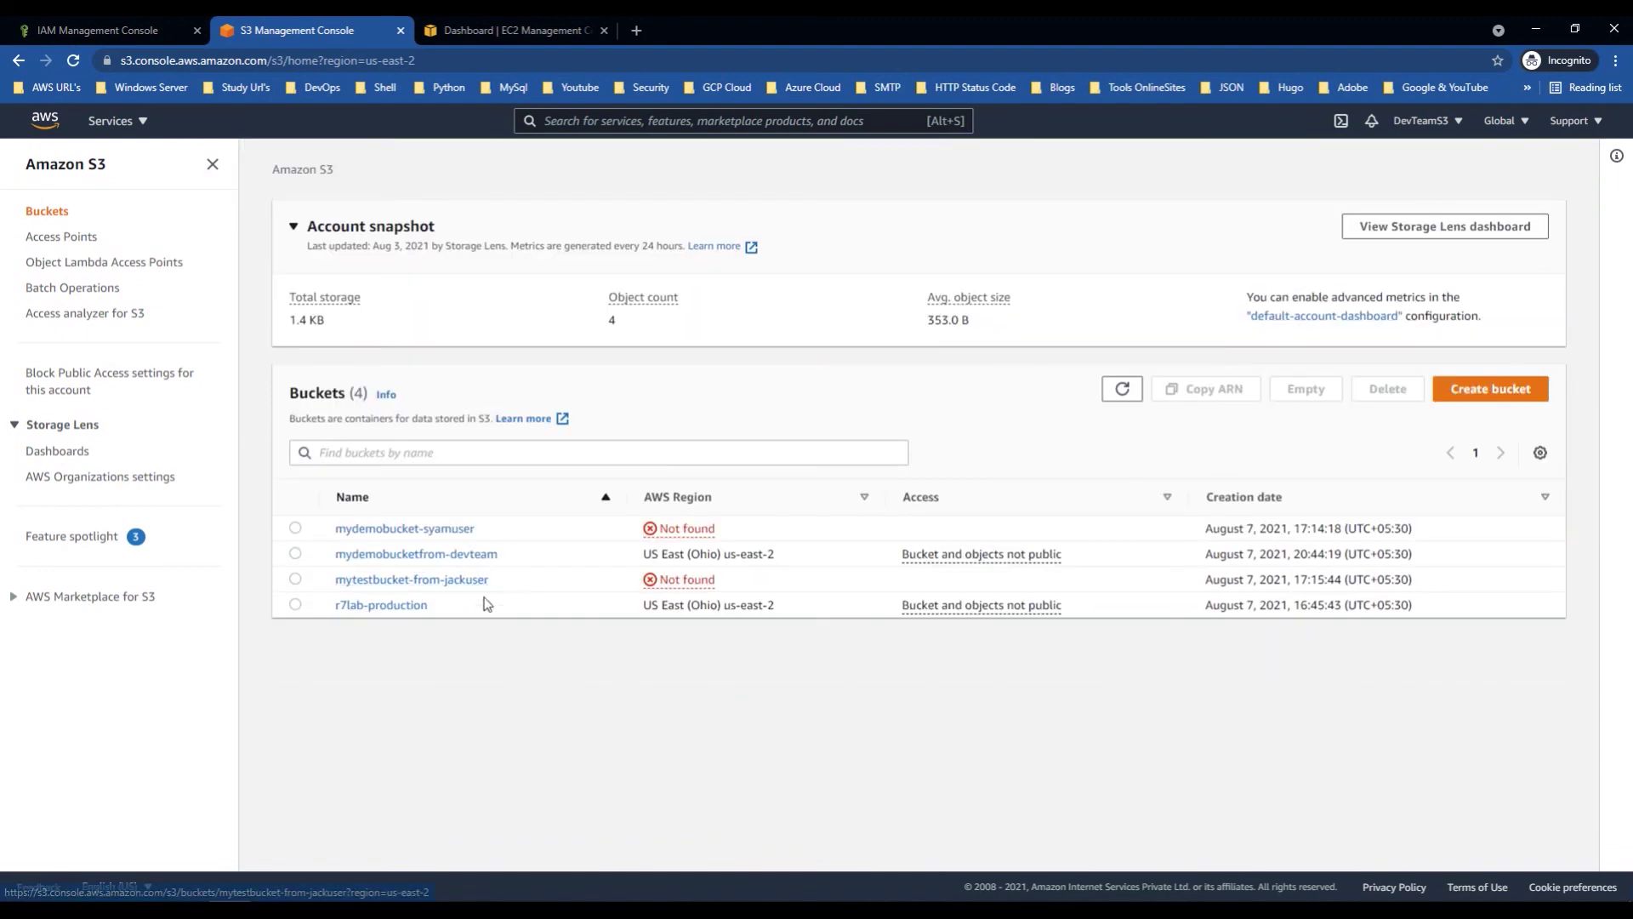
Step: Select the mydemobucketfrom-devteam name, then open Users in the administrator account's IAM dashboard
{"action": "left_click_drag", "start_coordinate": [523, 558], "coordinate": [325, 560]}
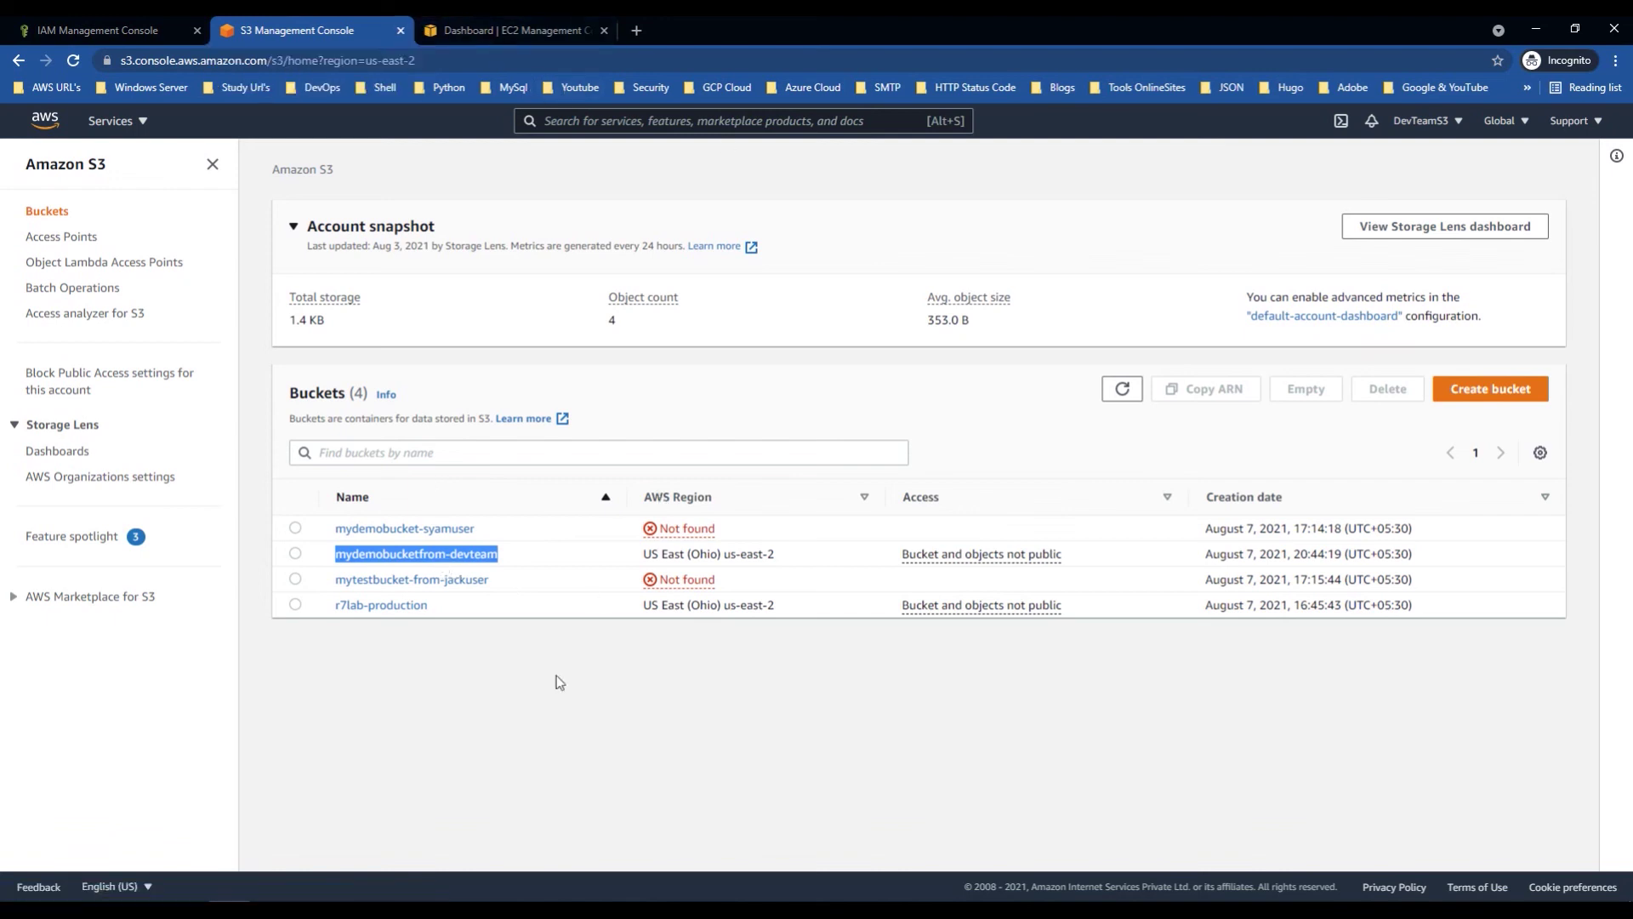
{"action": "mouse_move", "coordinate": [357, 906]}
{"action": "left_click", "coordinate": [349, 829]}
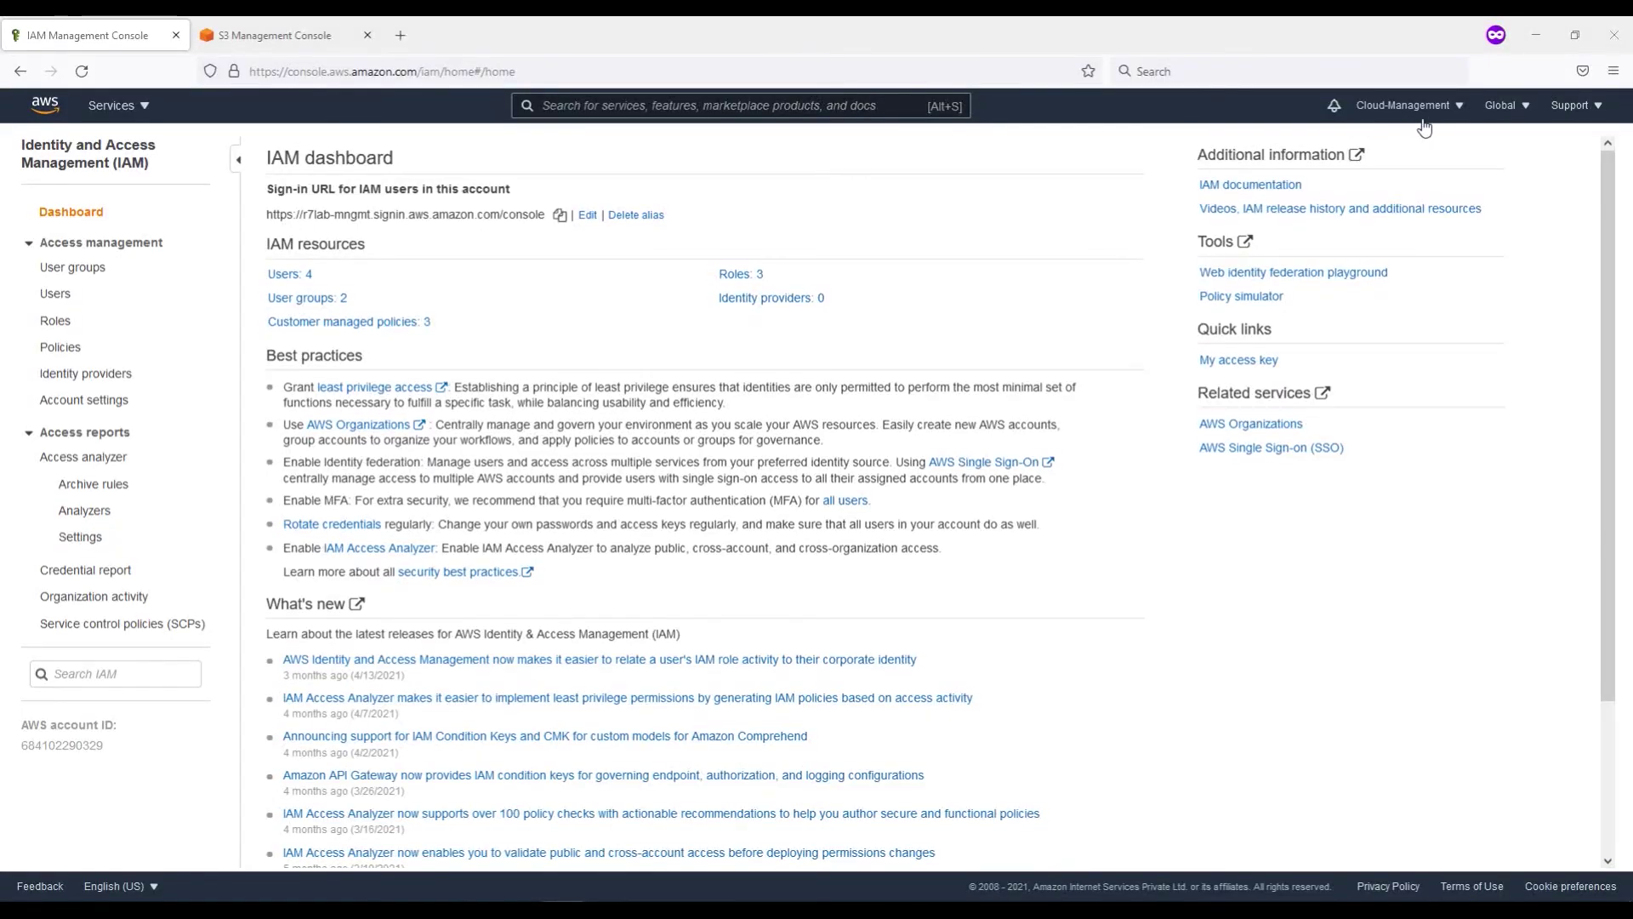
{"action": "left_click", "coordinate": [55, 293]}
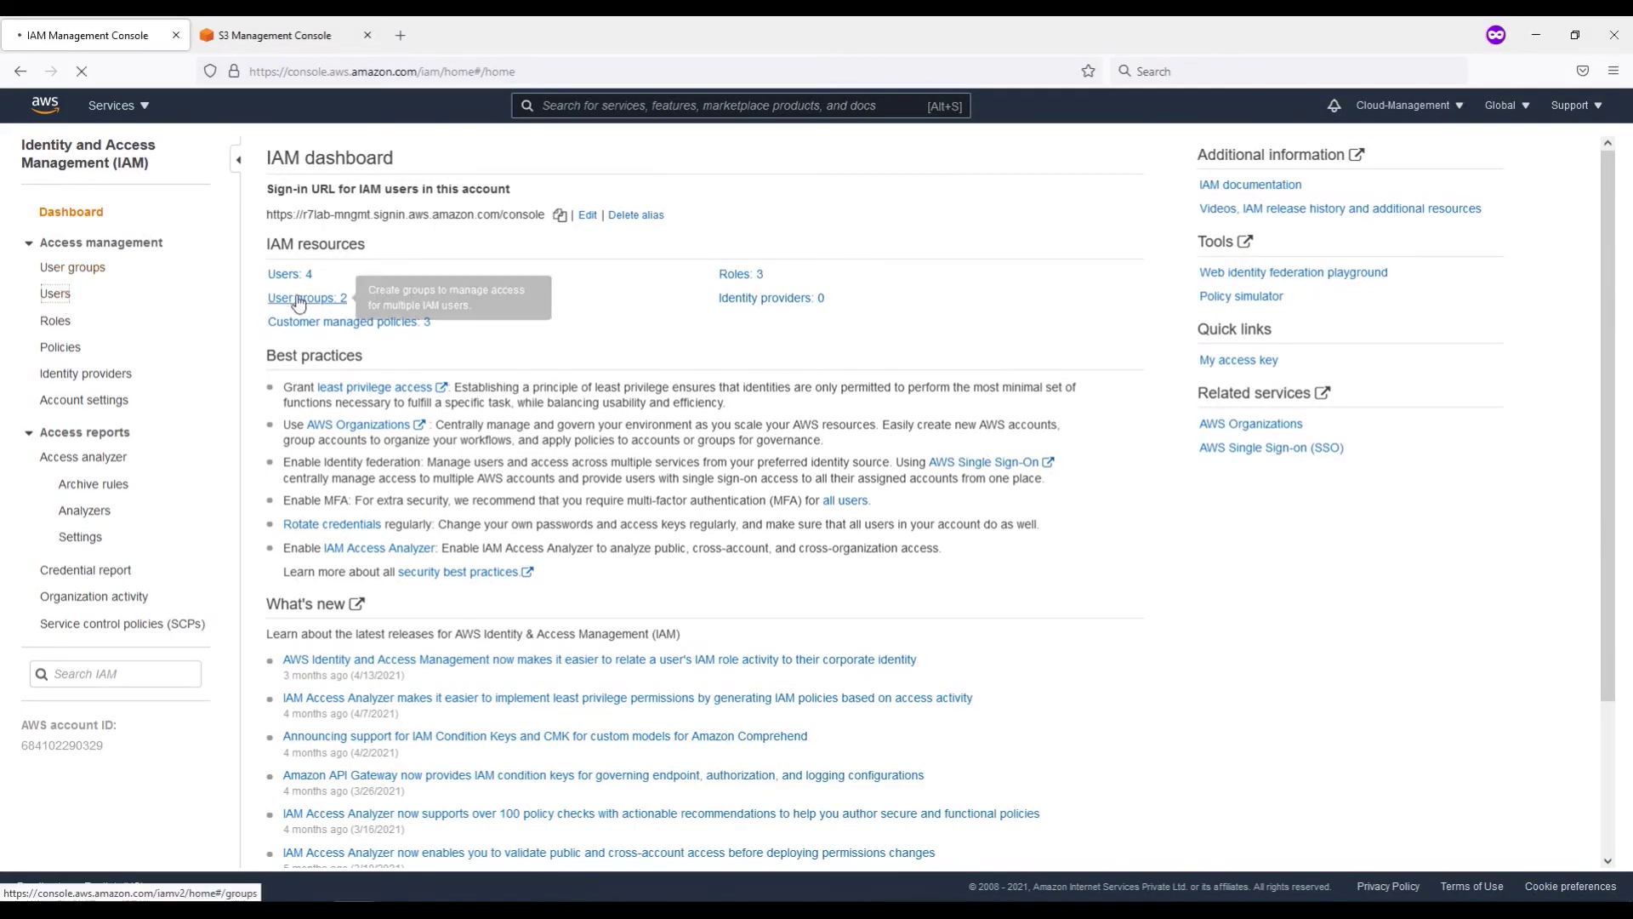
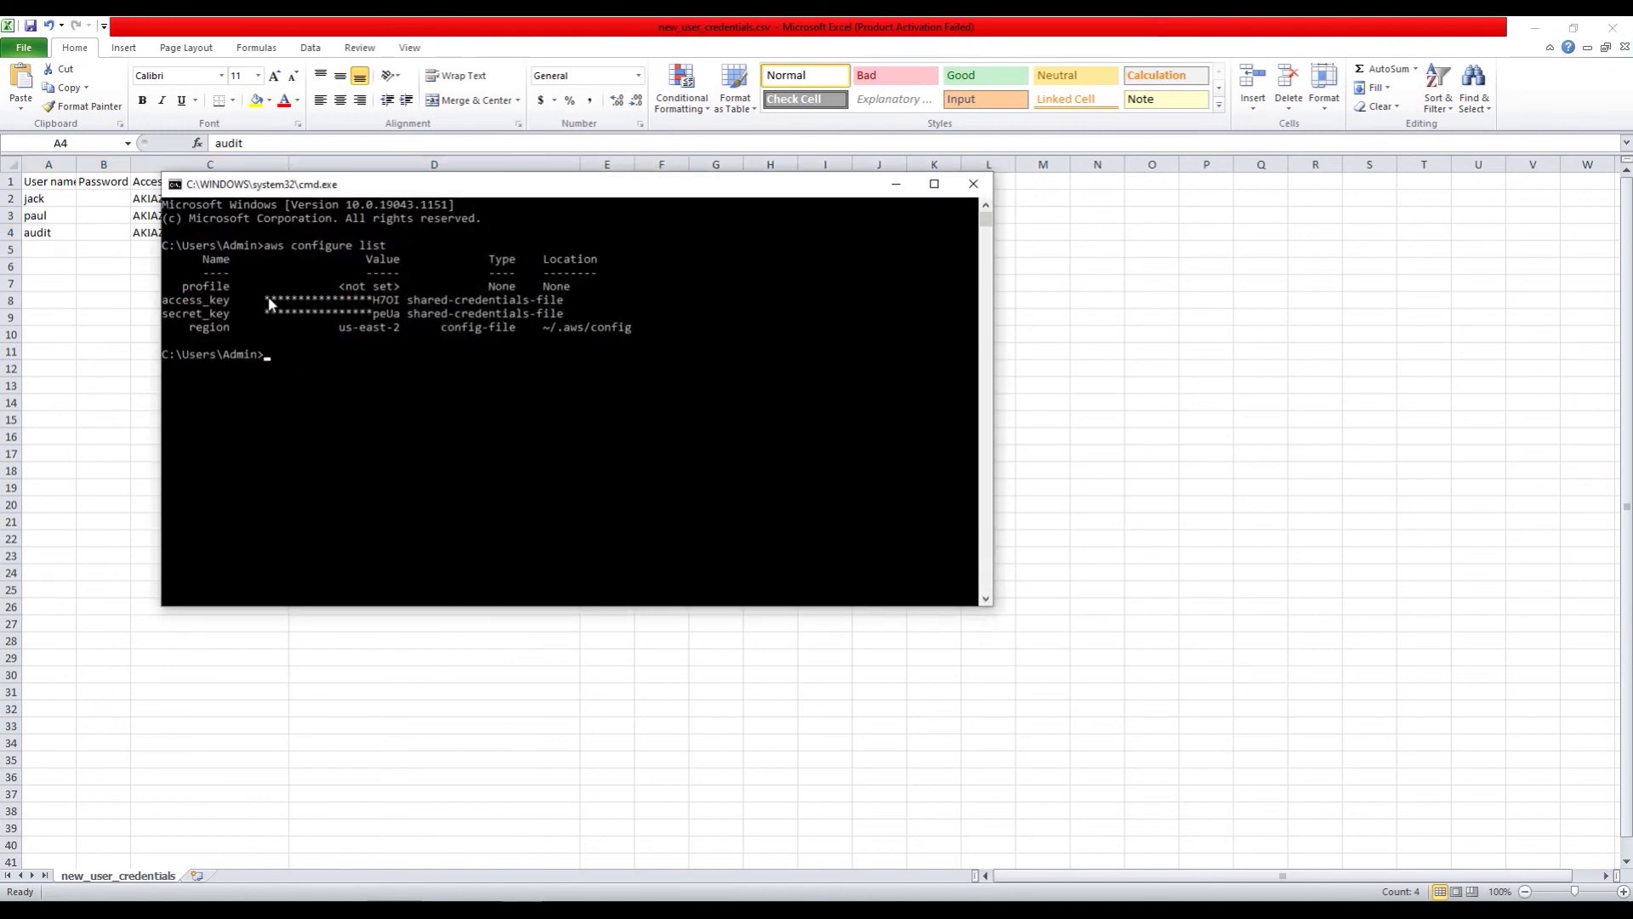
Step: Shift the console to view spreadsheet columns C–E, then minimize Excel to reveal the IAM Users page
{"action": "left_click_drag", "start_coordinate": [354, 189], "coordinate": [309, 274]}
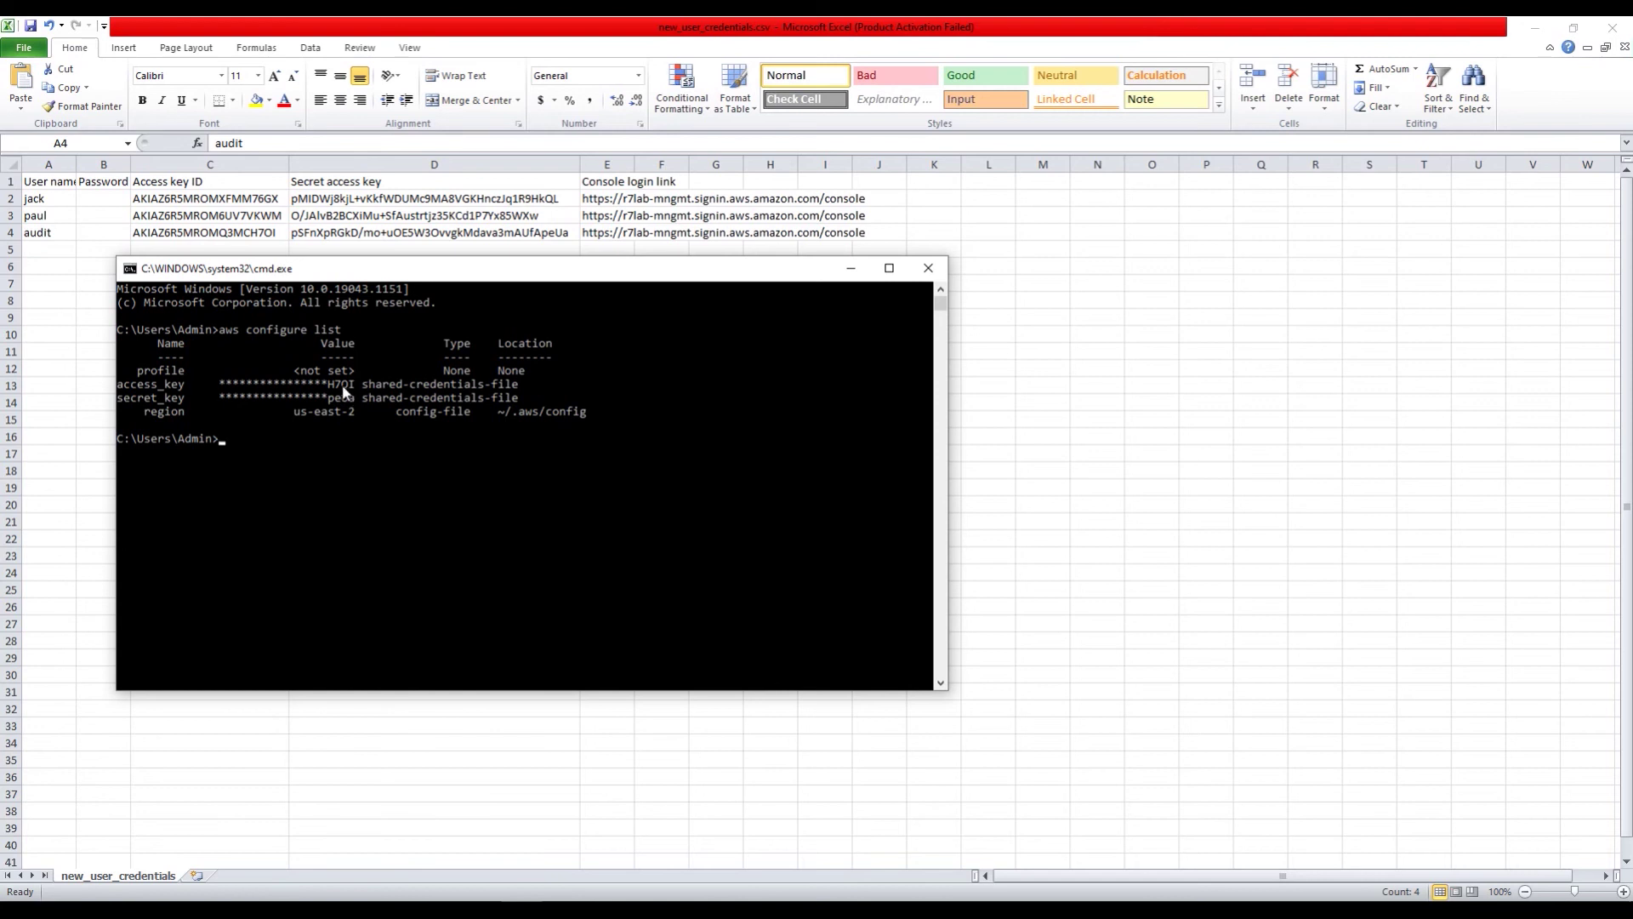
{"action": "left_click", "coordinate": [1536, 28]}
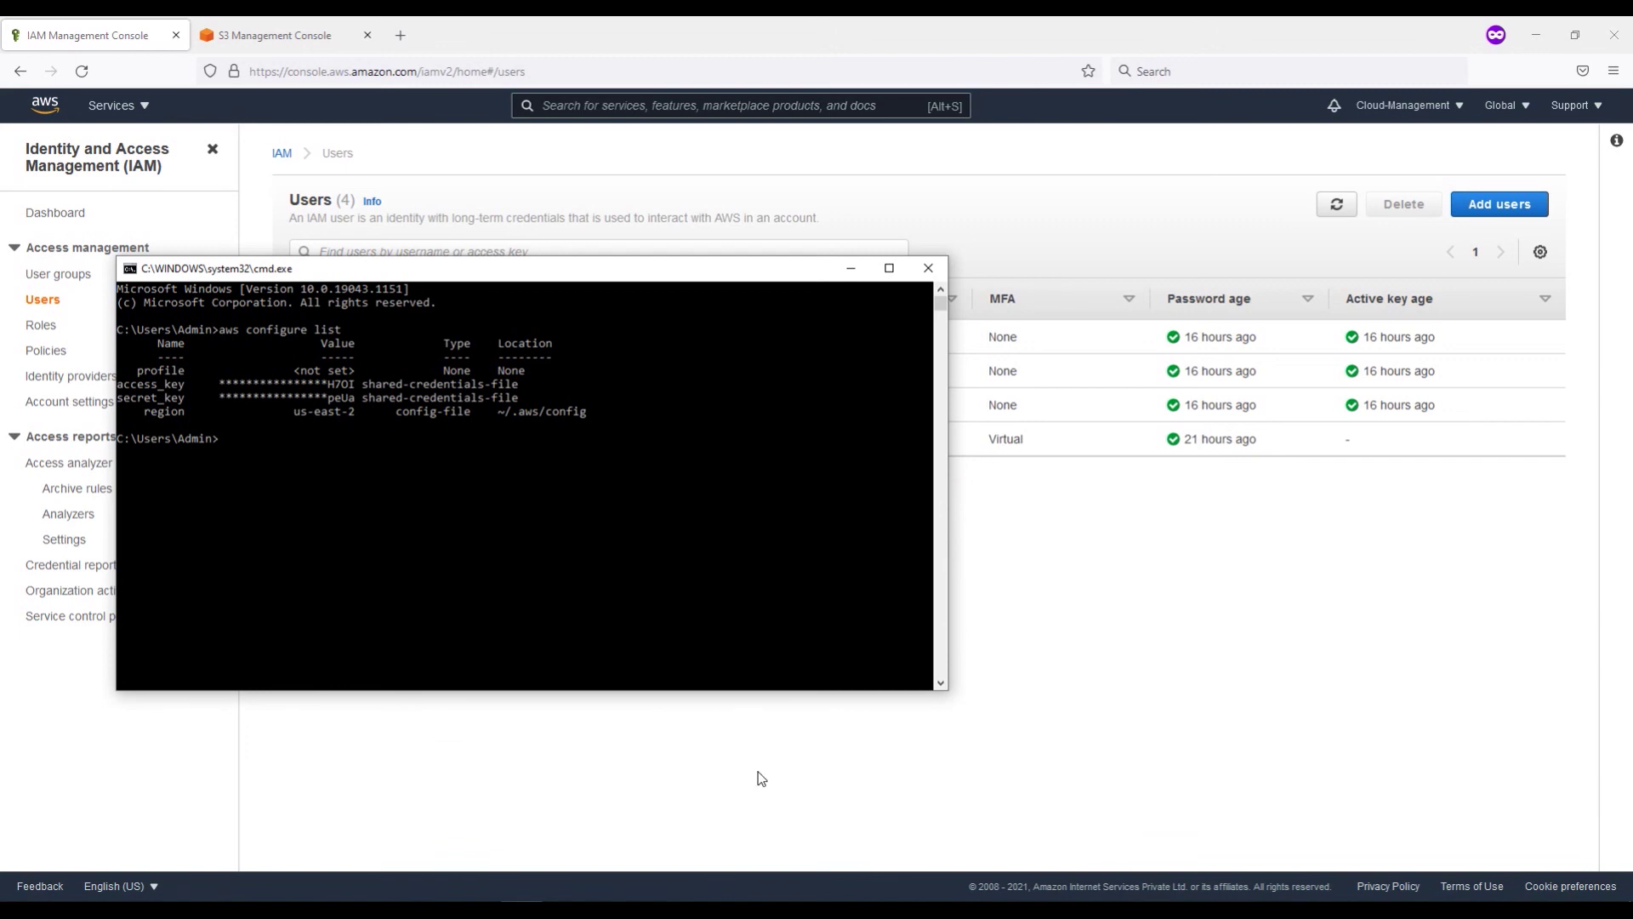
Step: Look over the S3 management bucket name and IAM dashboard, dismissing the Transfer Family announcement
{"action": "left_click", "coordinate": [256, 34]}
{"action": "left_click_drag", "start_coordinate": [473, 456], "coordinate": [355, 442]}
{"action": "left_click", "coordinate": [355, 909]}
{"action": "left_click", "coordinate": [440, 857]}
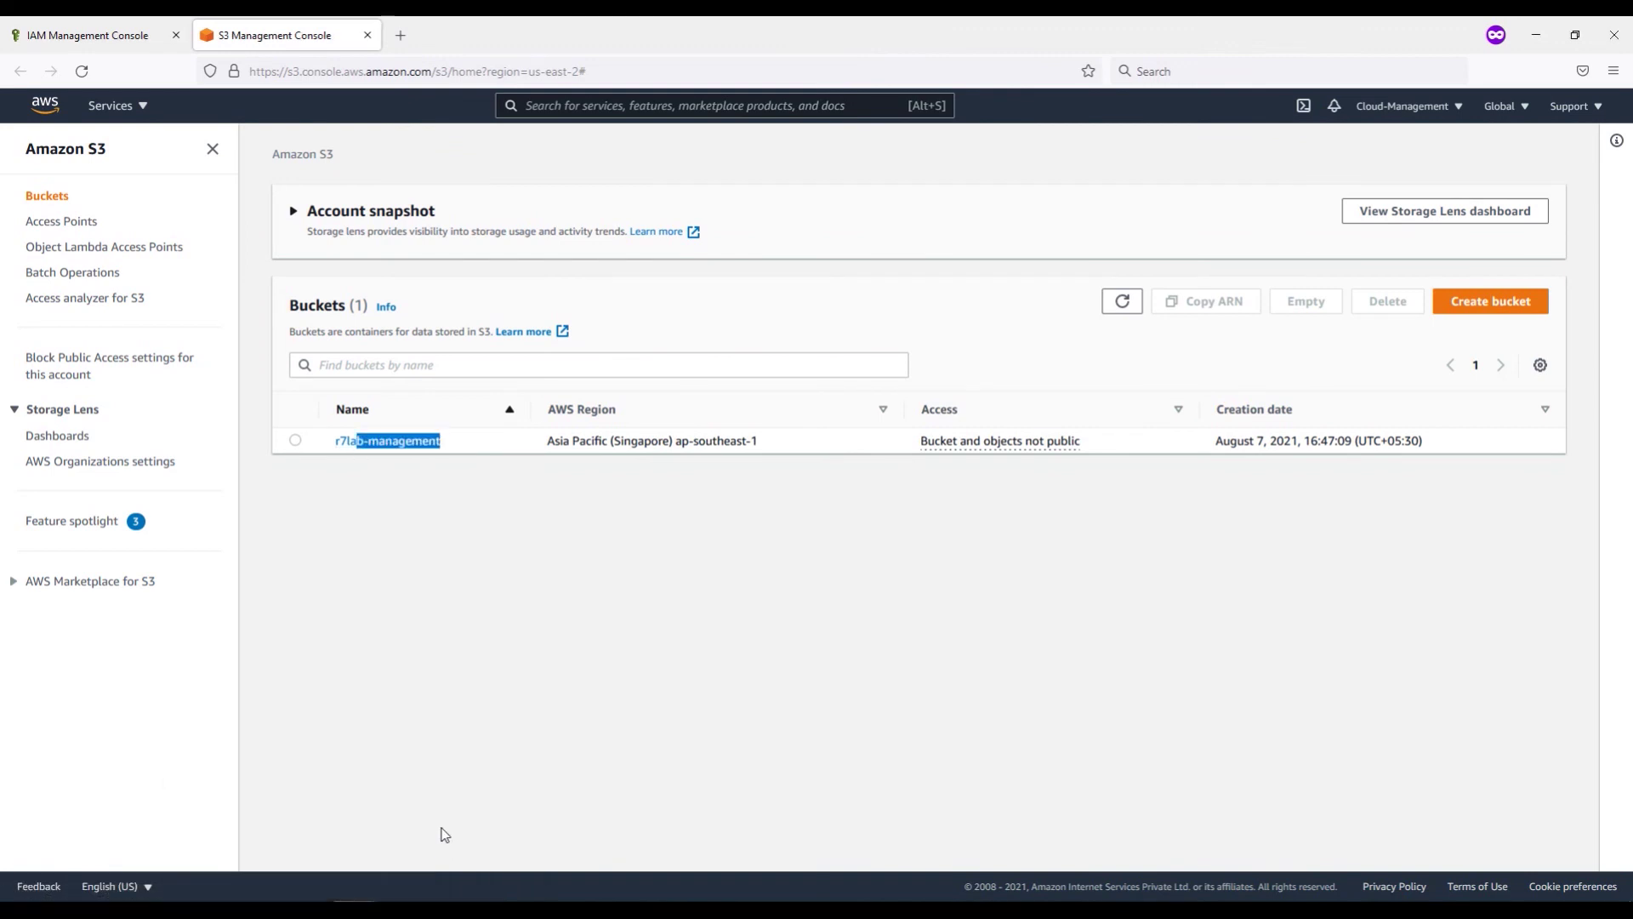
{"action": "left_click", "coordinate": [264, 844]}
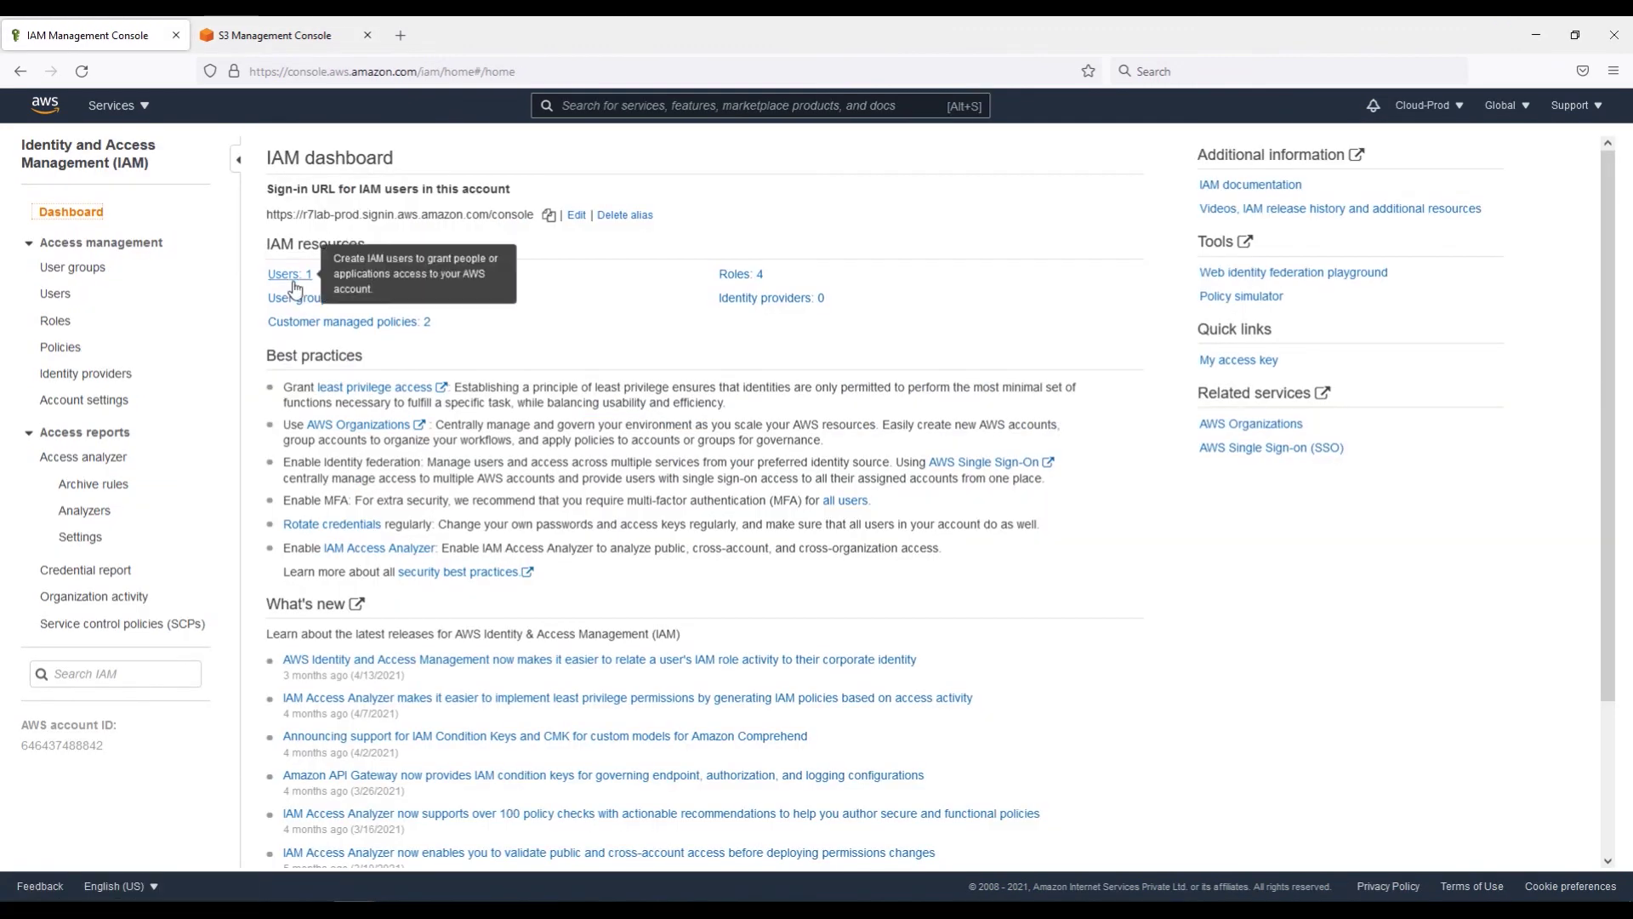
{"action": "left_click", "coordinate": [255, 35]}
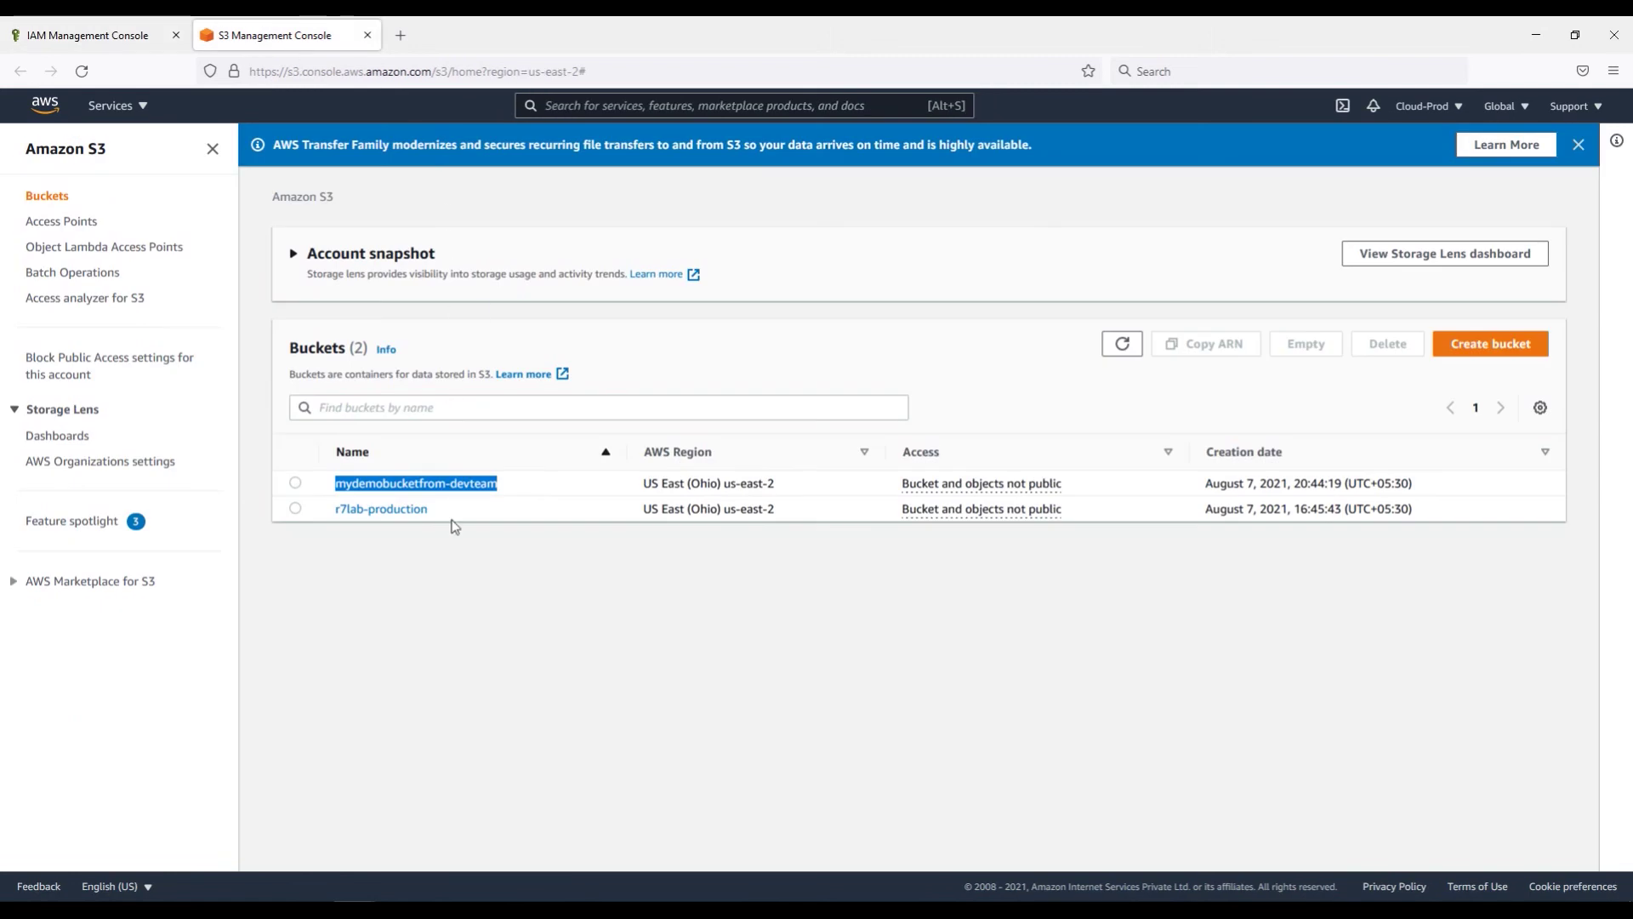
{"action": "left_click", "coordinate": [1578, 145]}
{"action": "left_click", "coordinate": [85, 35]}
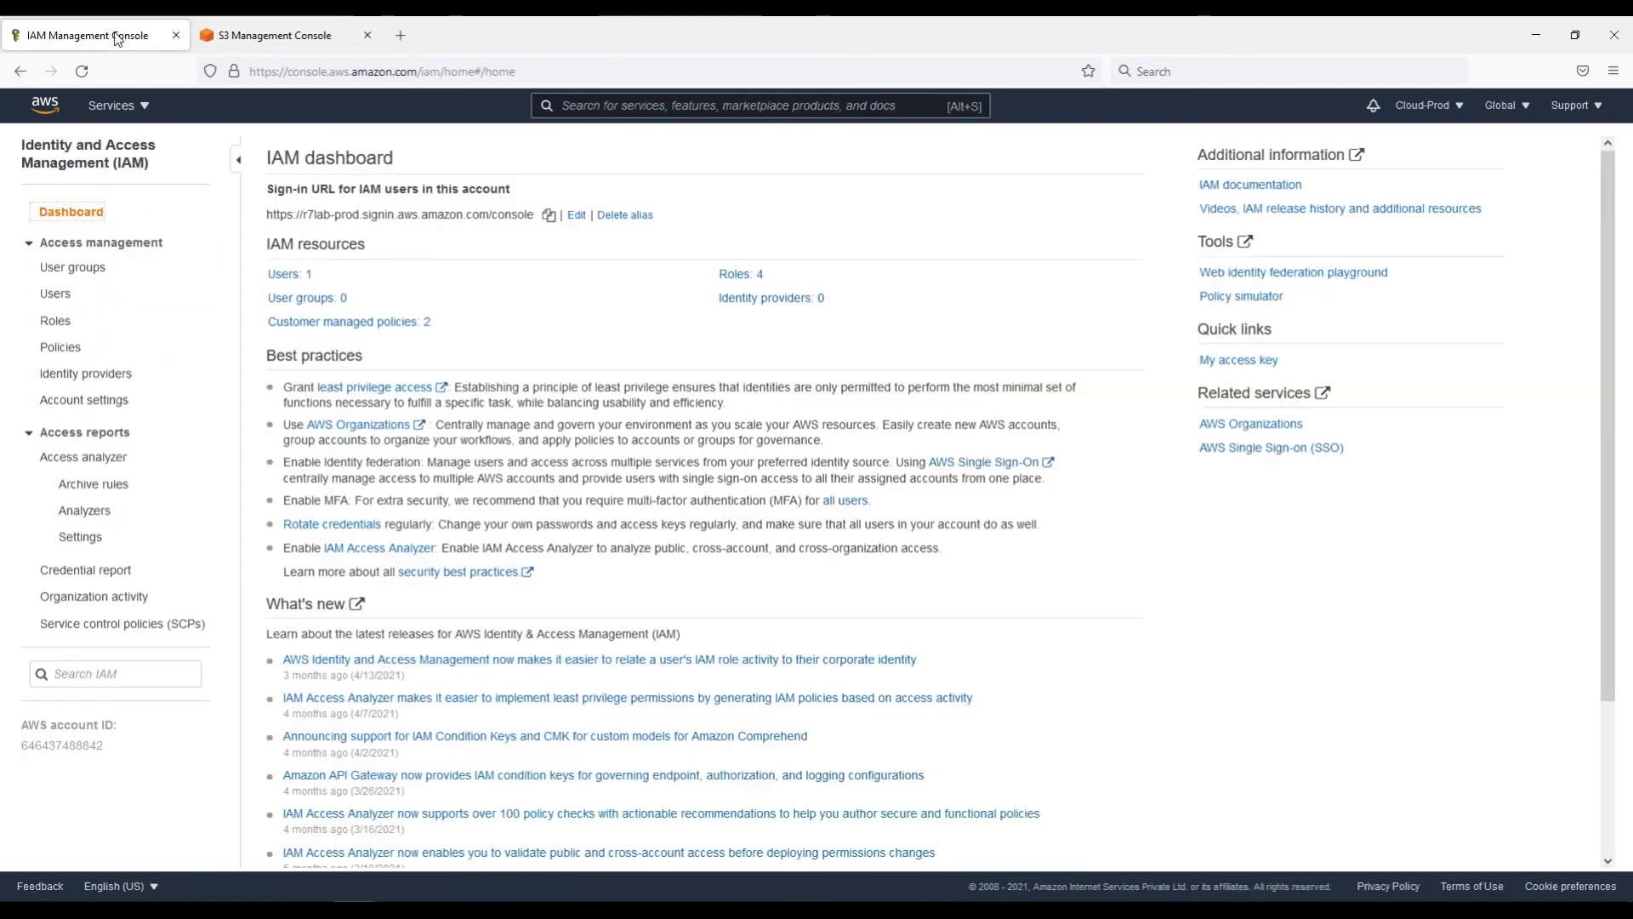
Step: Open AuditTeamRole from the IAM Roles list and copy its Role ARN
{"action": "left_click", "coordinate": [55, 322]}
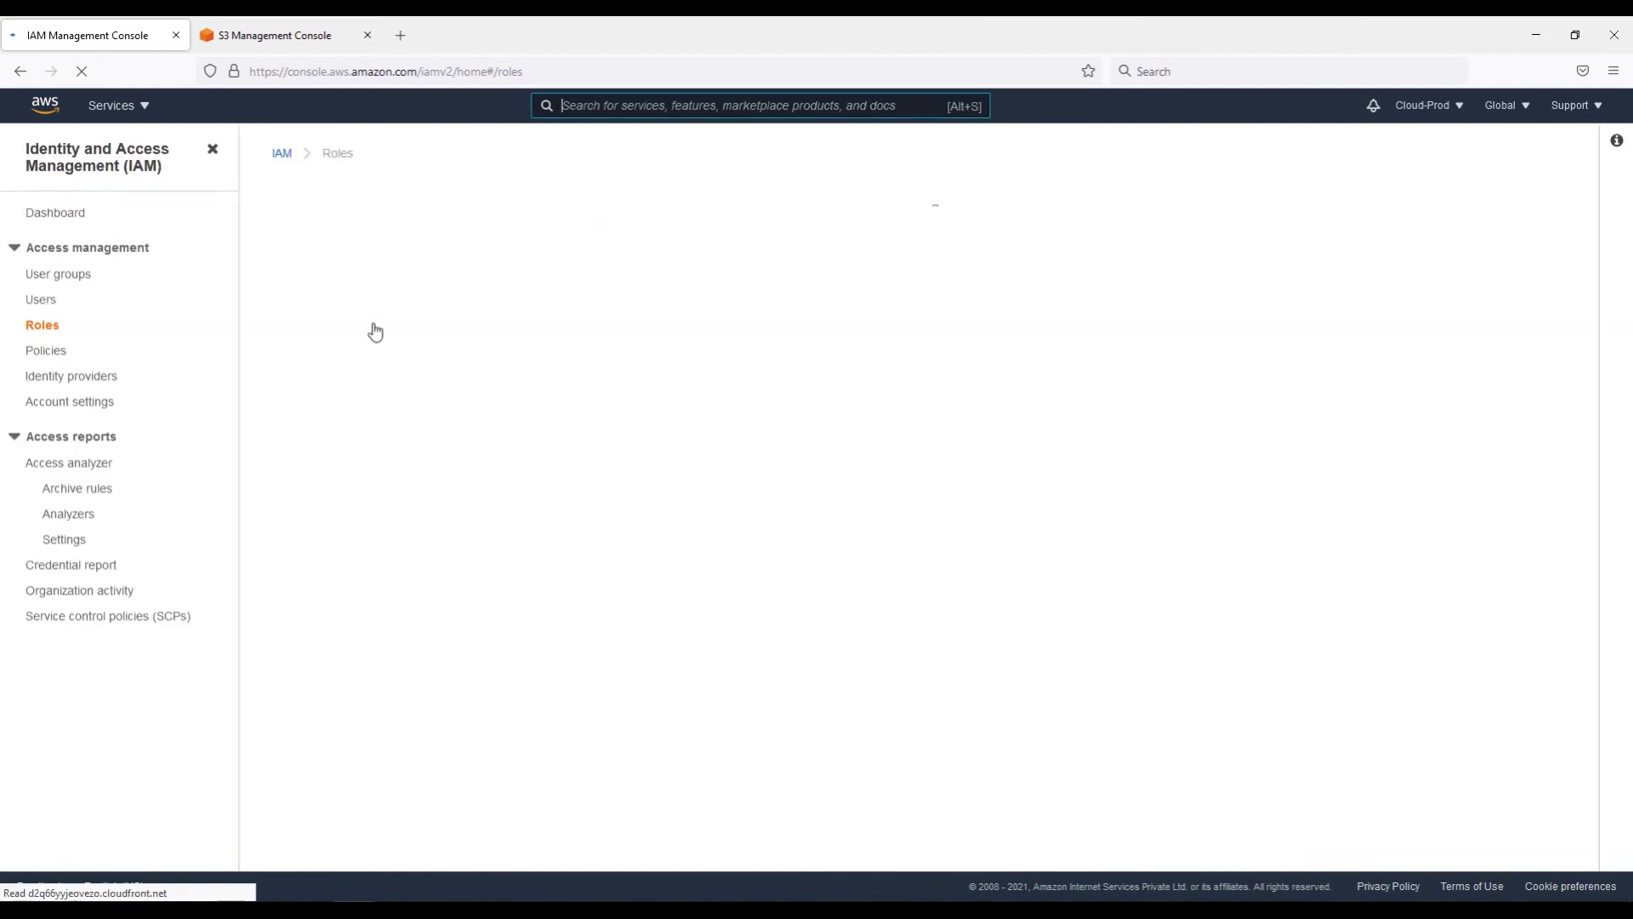
{"action": "double_click", "coordinate": [357, 354]}
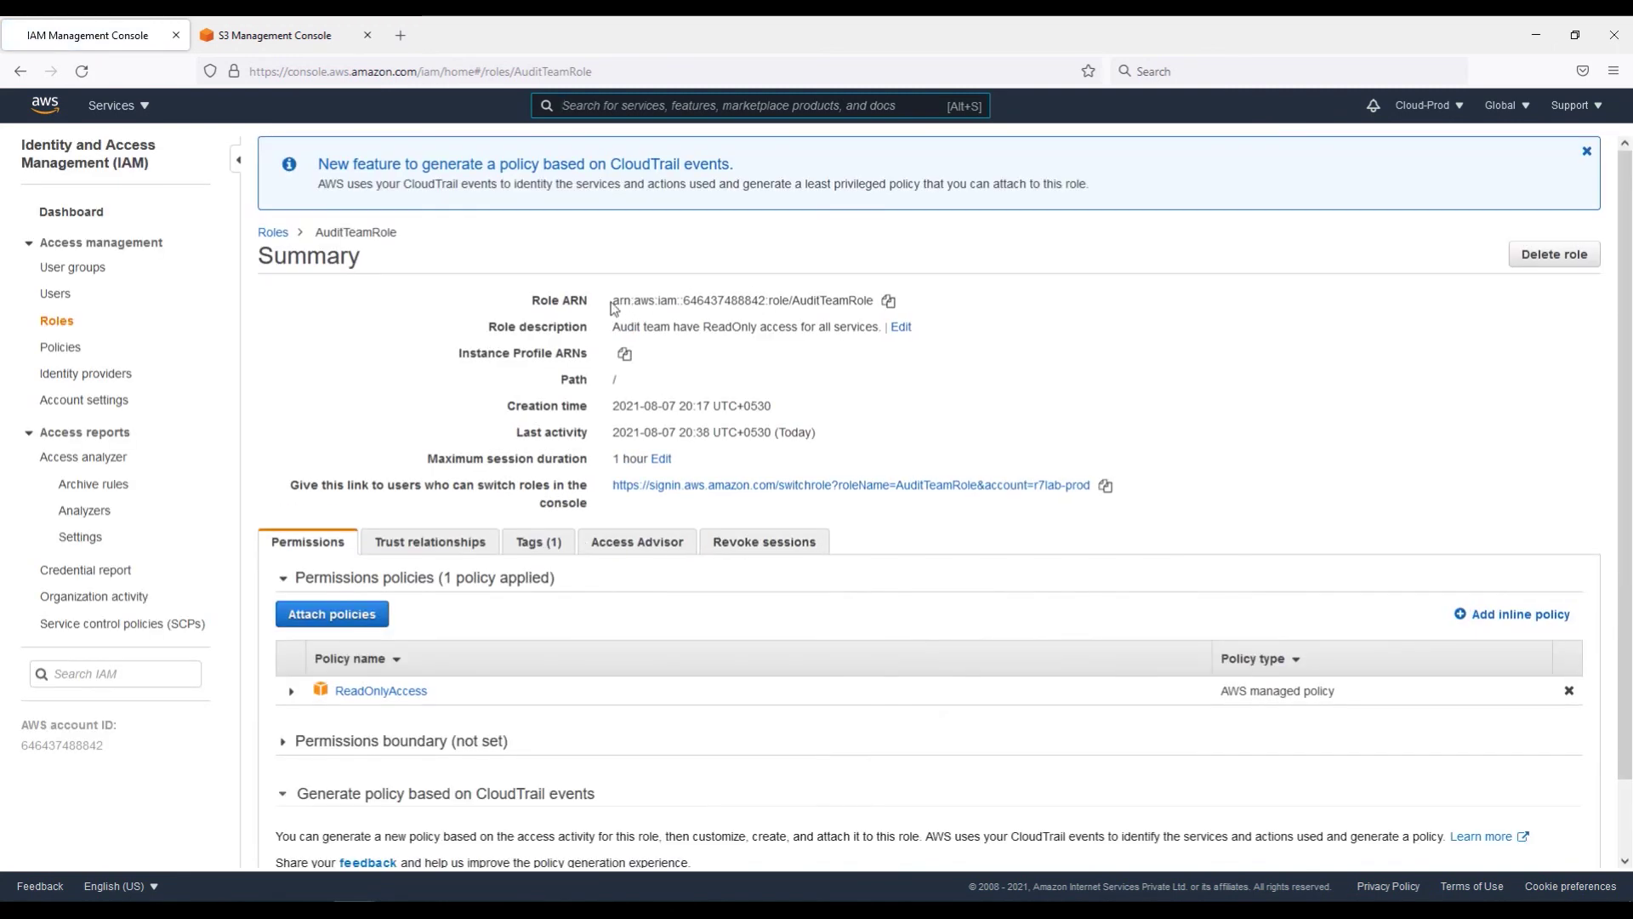
{"action": "left_click_drag", "start_coordinate": [602, 305], "coordinate": [876, 303]}
{"action": "left_click", "coordinate": [888, 302]}
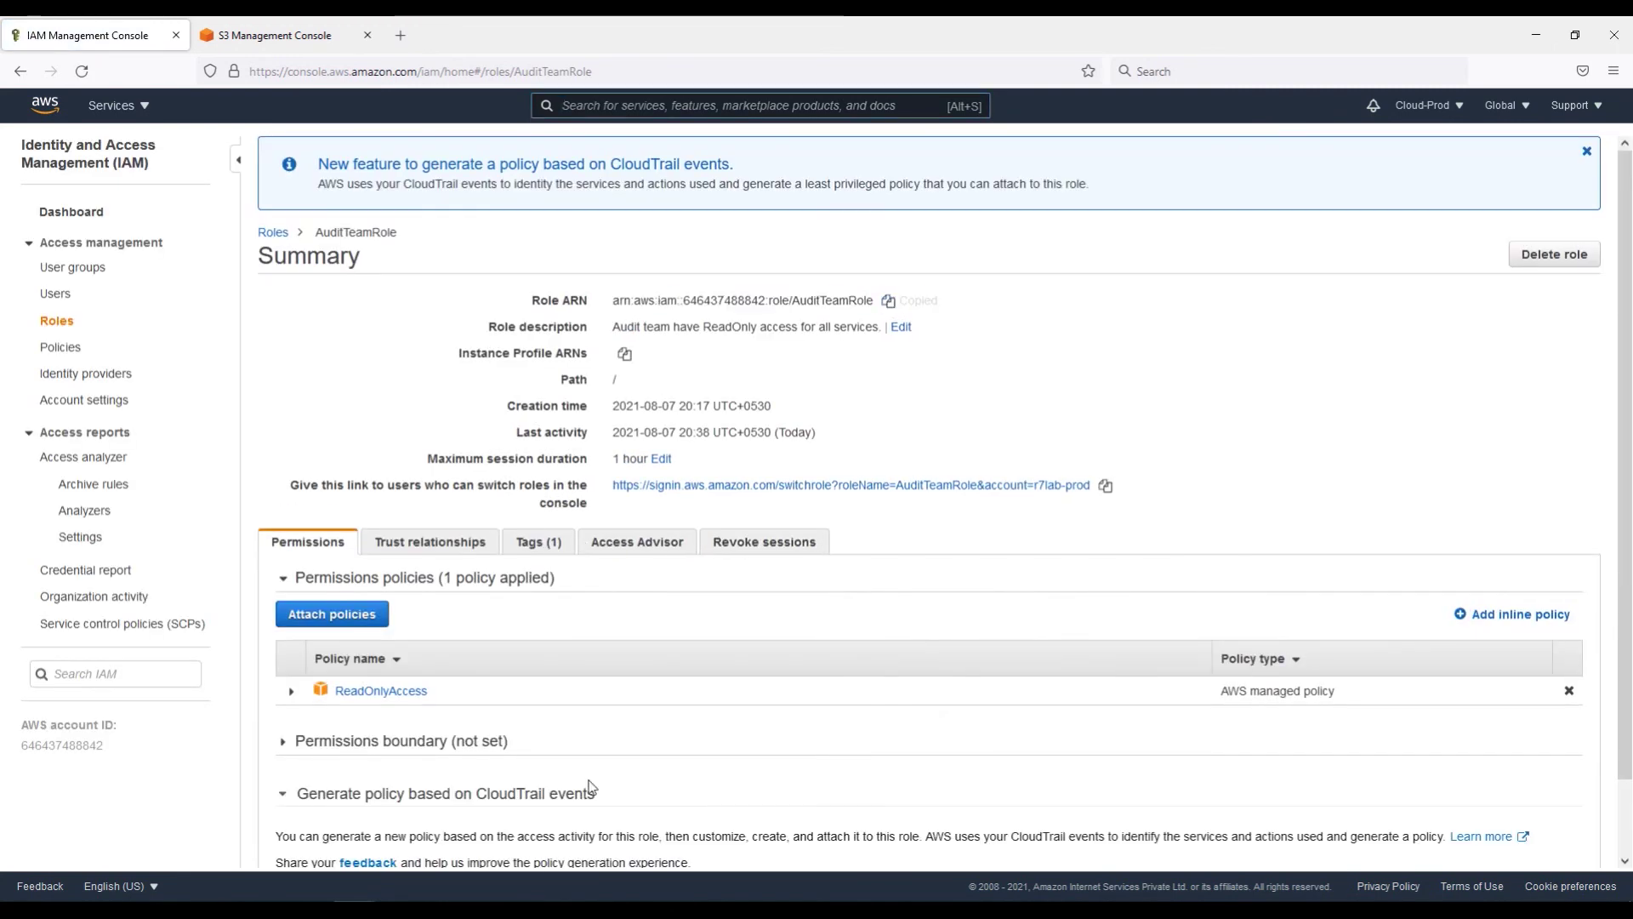
{"action": "key", "text": "alt+Tab"}
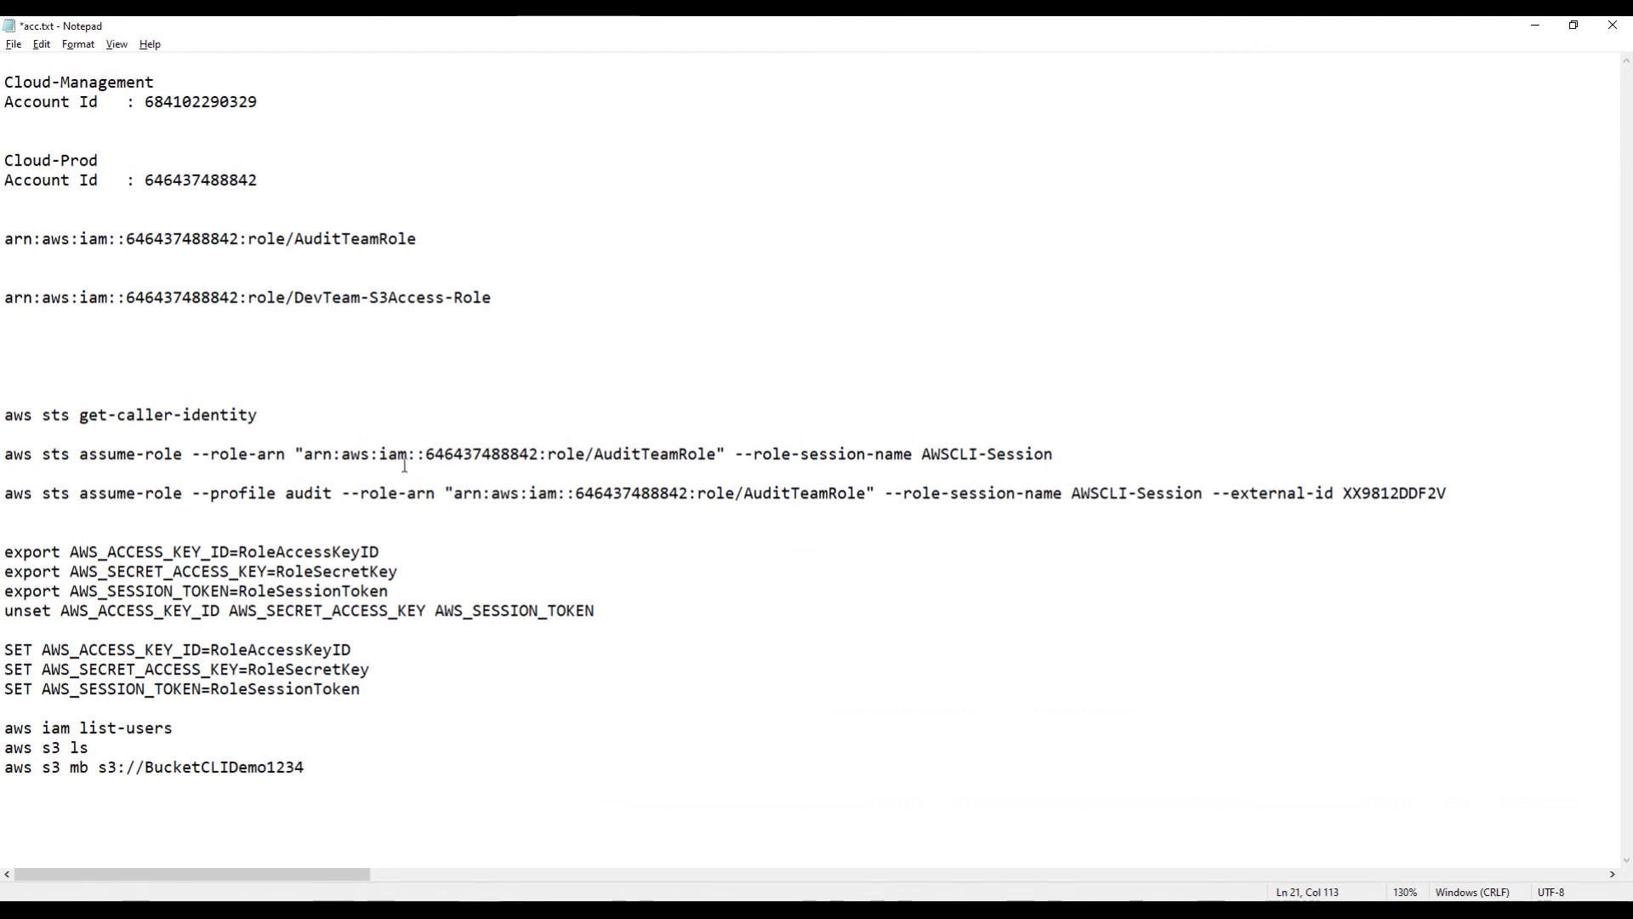
Step: Review the role ARN in the assume-role command line of acc.txt
{"action": "left_click_drag", "start_coordinate": [304, 455], "coordinate": [714, 460]}
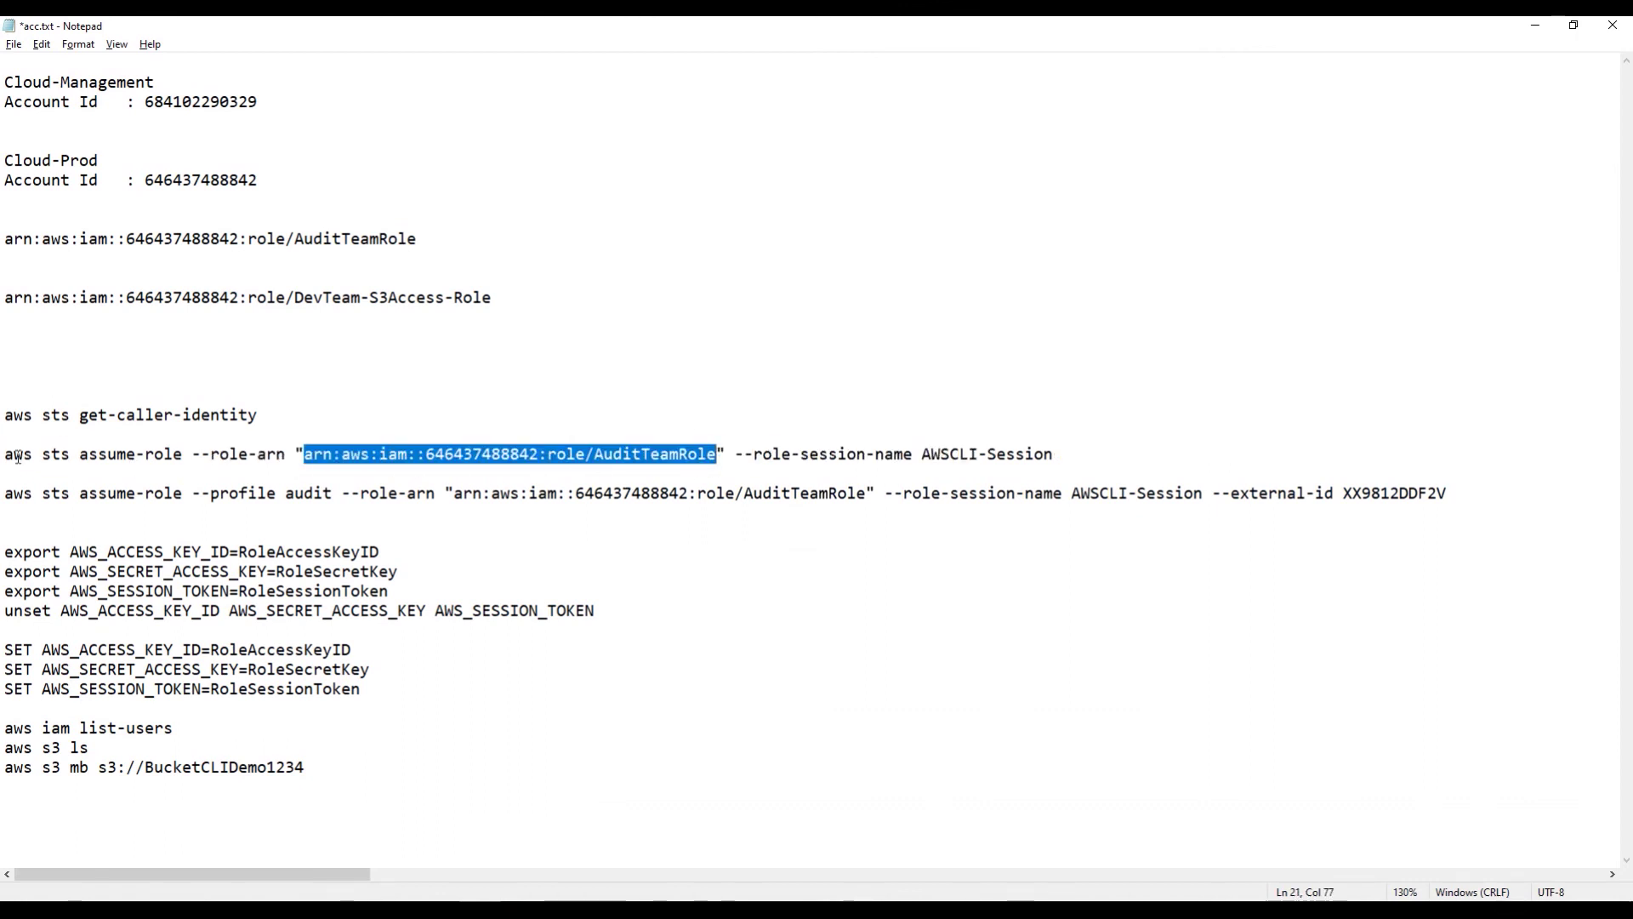
{"action": "left_click_drag", "start_coordinate": [4, 455], "coordinate": [980, 456]}
{"action": "left_click", "coordinate": [1078, 442]}
{"action": "key", "text": "Down"}
{"action": "key", "text": "shift+End"}
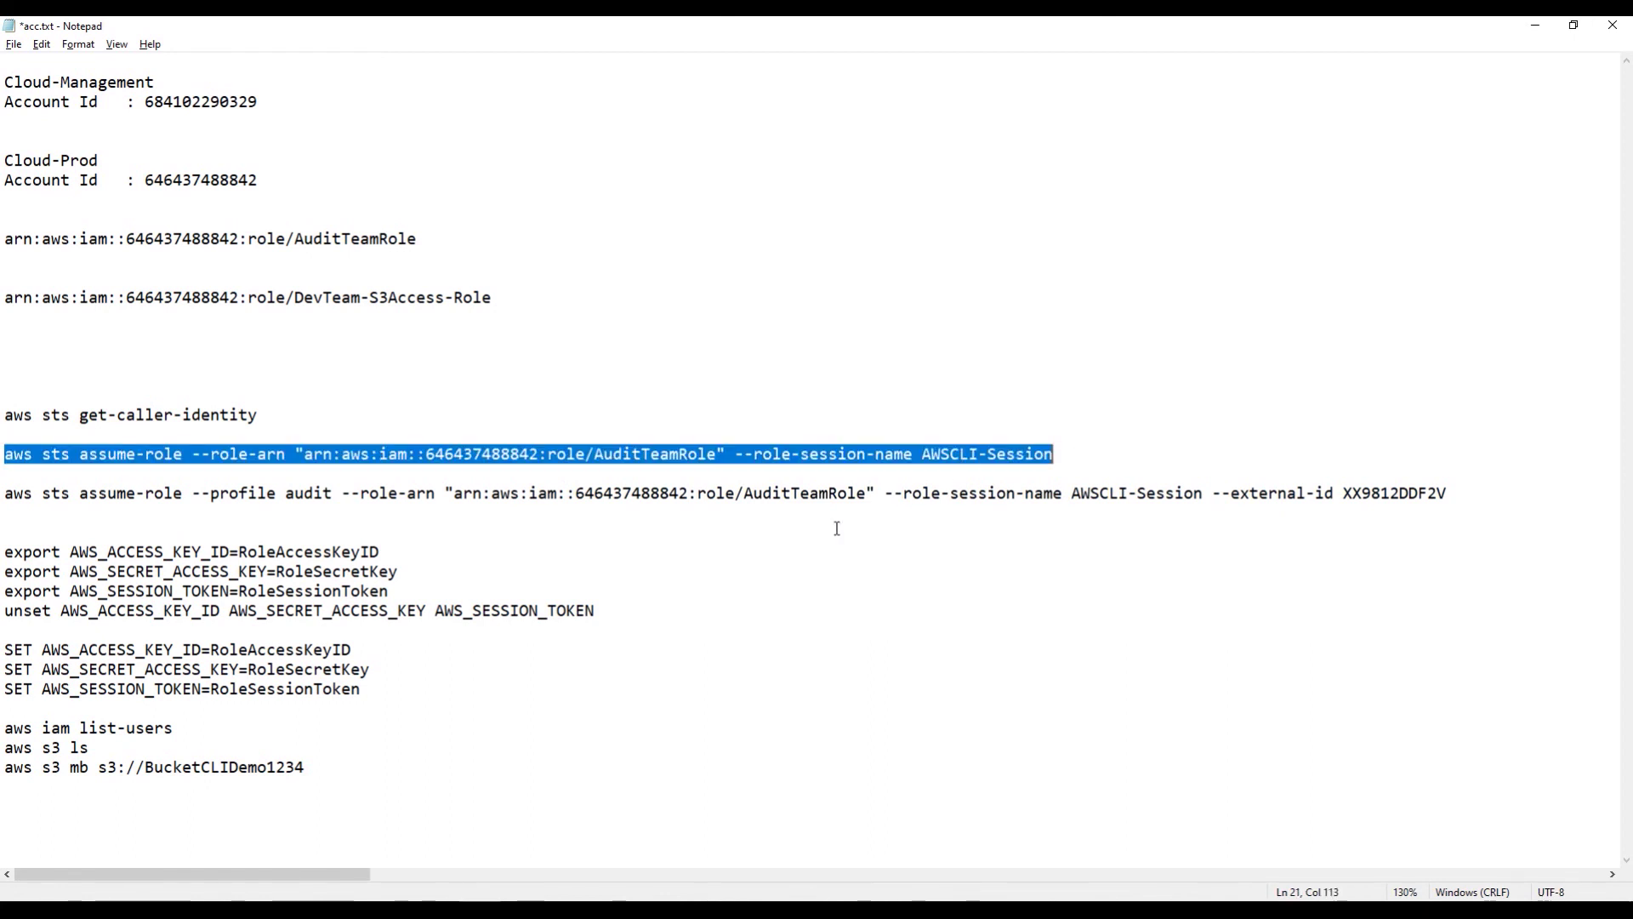
Step: Copy the 'aws sts get-caller-identity' line and run it in Command Prompt
{"action": "left_click", "coordinate": [81, 417]}
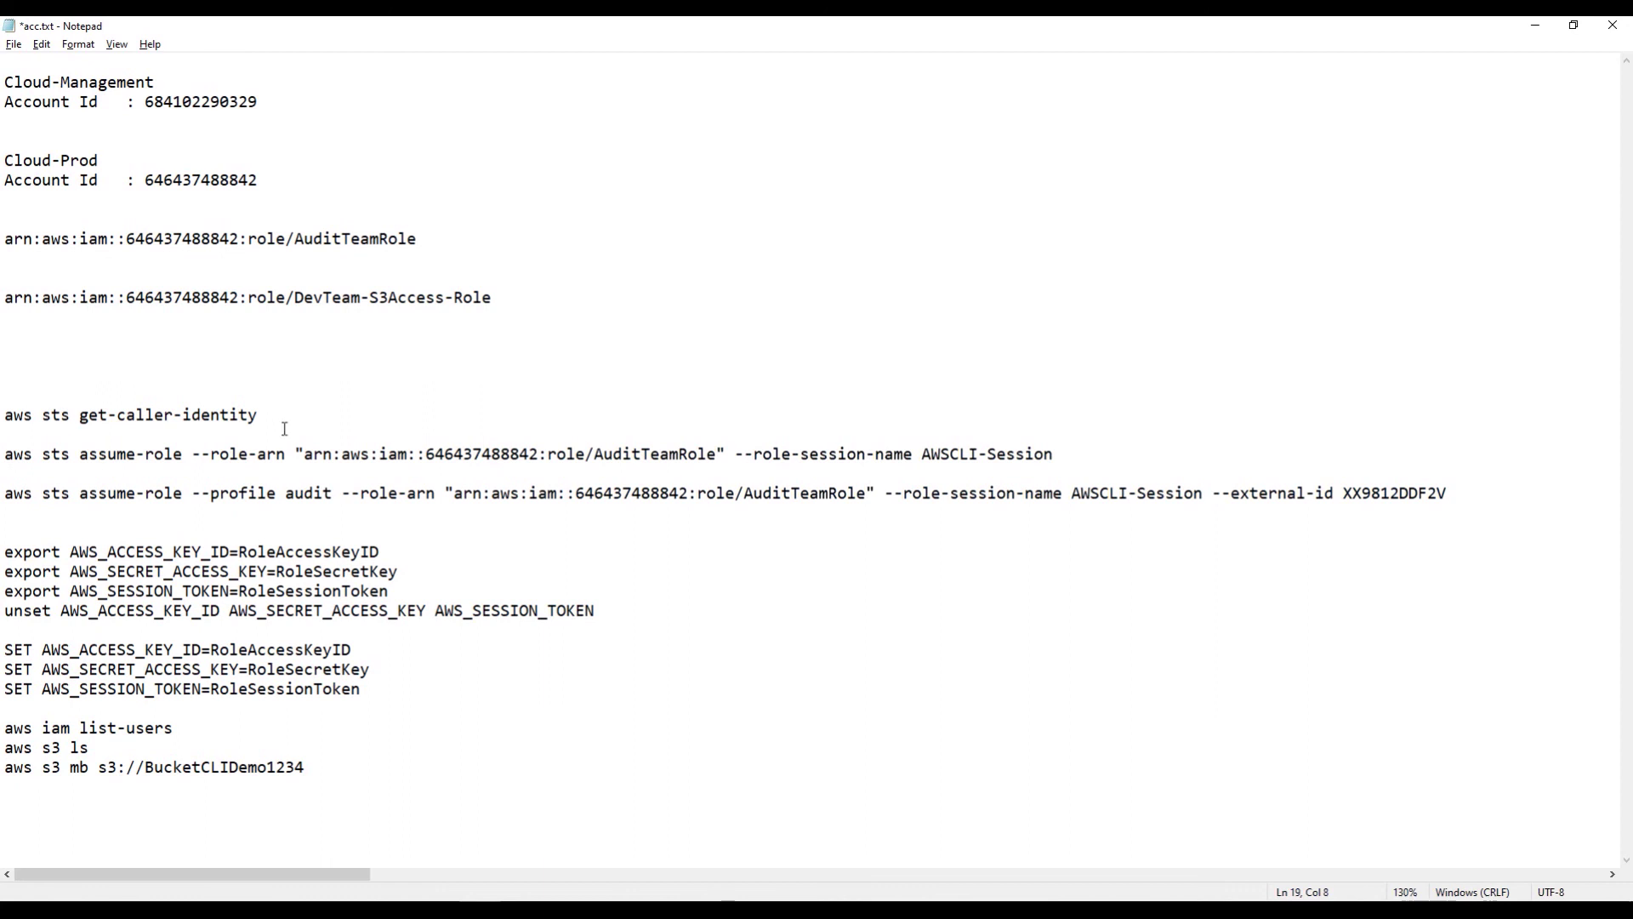
{"action": "key", "text": "shift+Up"}
{"action": "key", "text": "ctrl+c"}
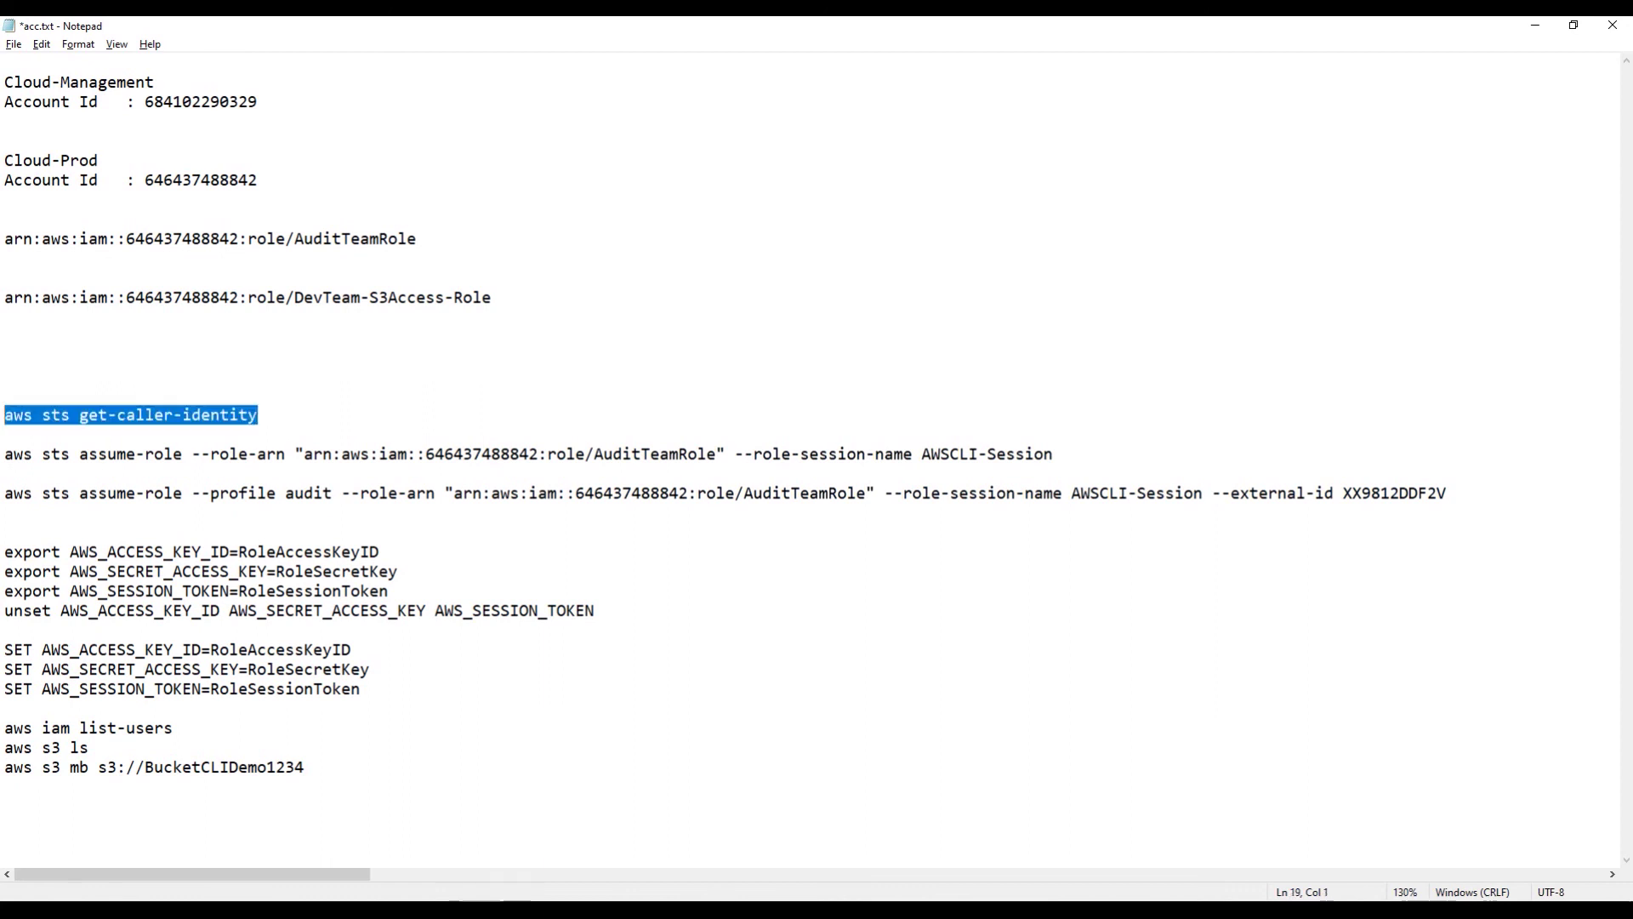
{"action": "key", "text": "alt+Tab"}
{"action": "right_click", "coordinate": [521, 480]}
{"action": "key", "text": "Return"}
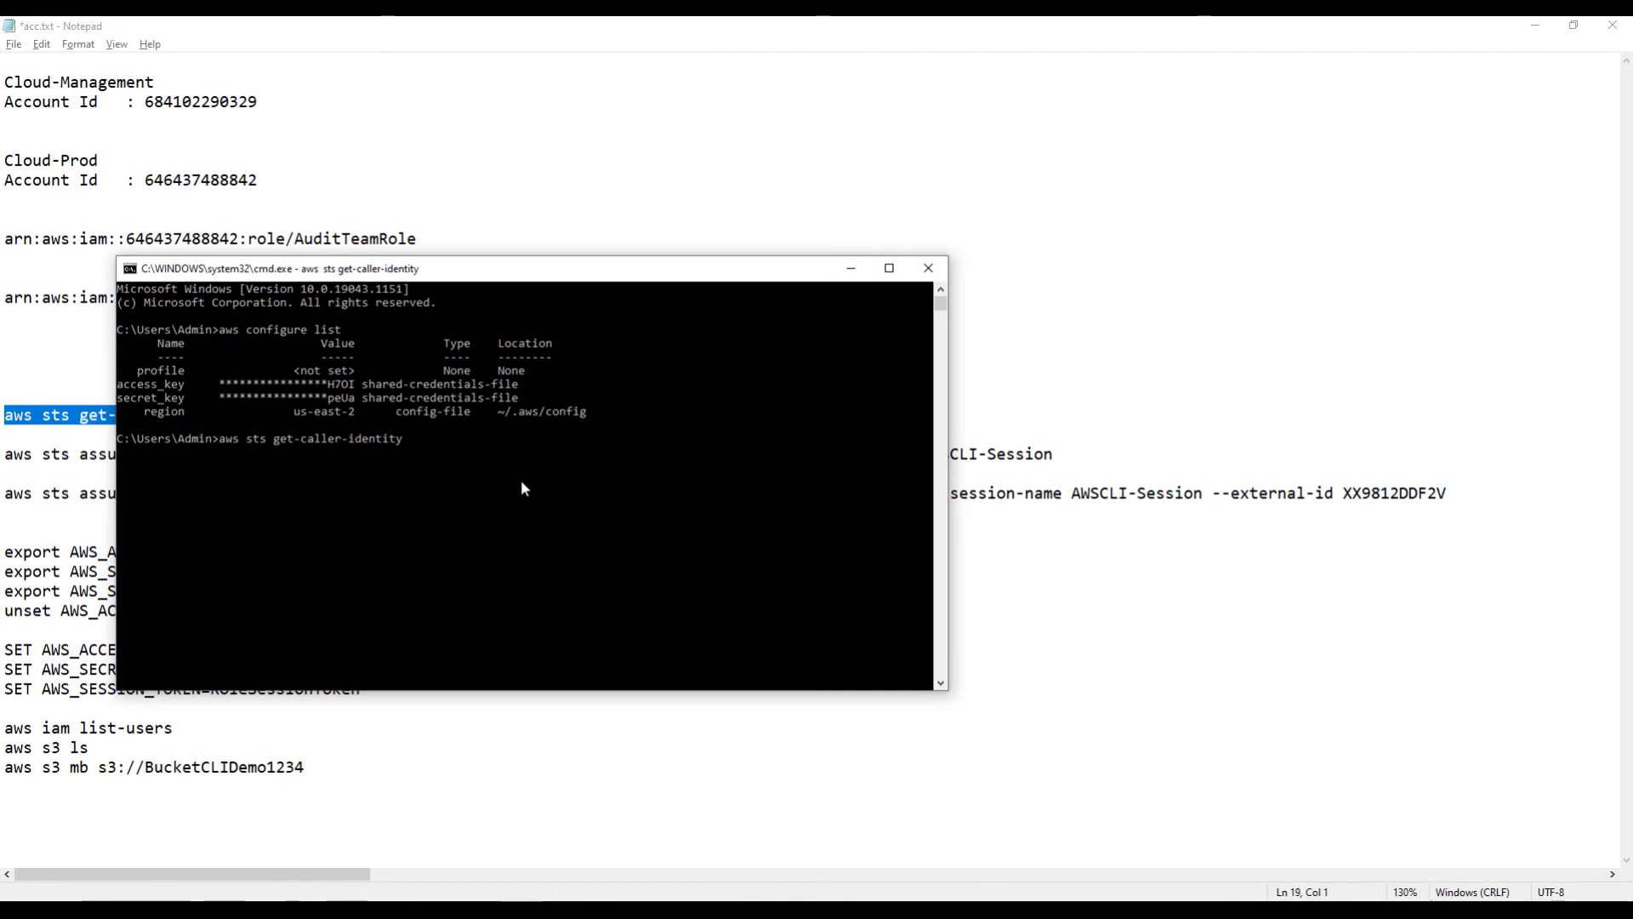
Step: Raise the console, confirm the returned Arn shows user/audit, then minimize it
{"action": "scroll", "coordinate": [547, 480], "scroll_direction": "up", "scroll_amount": 3, "text": "ctrl"}
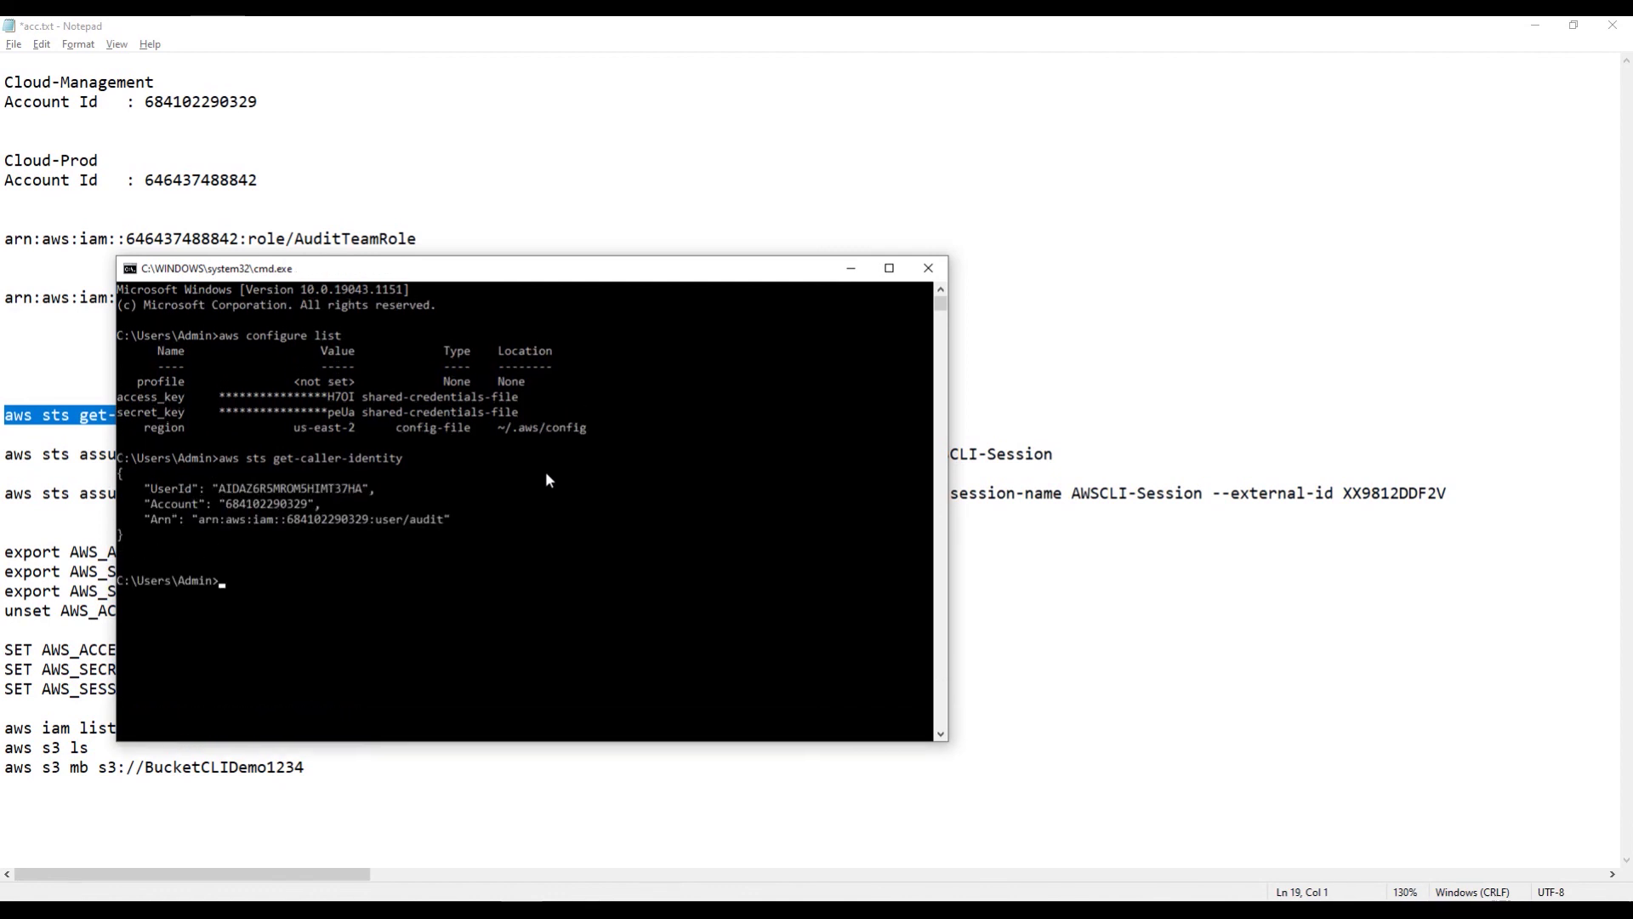
{"action": "left_click_drag", "start_coordinate": [618, 266], "coordinate": [642, 182]}
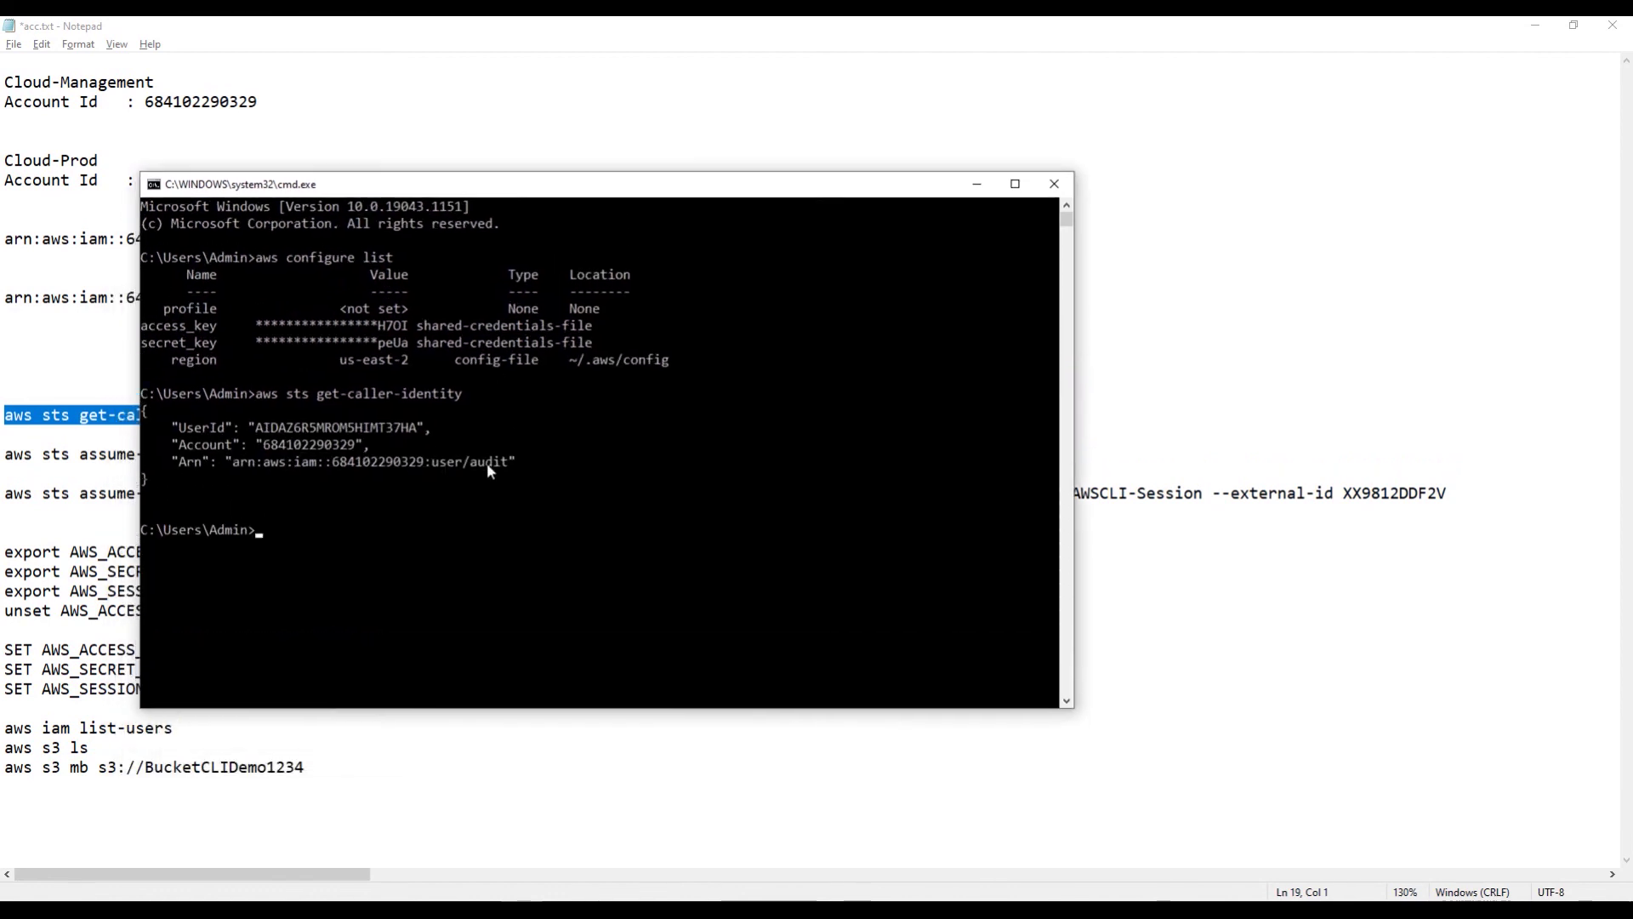
{"action": "left_click_drag", "start_coordinate": [432, 461], "coordinate": [504, 475]}
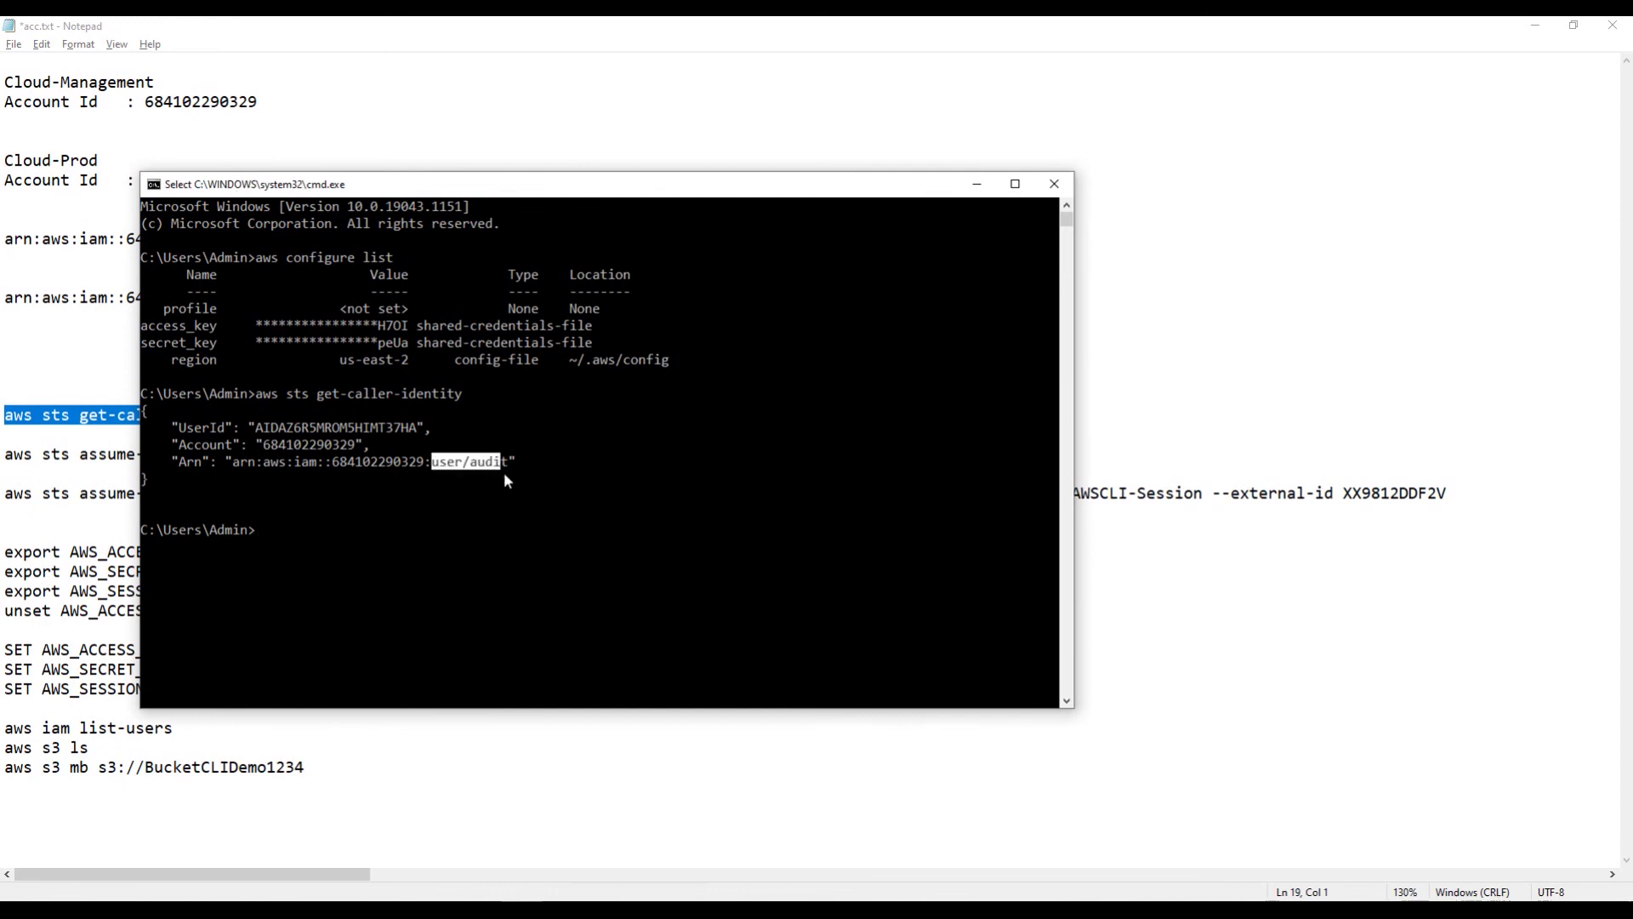
{"action": "left_click", "coordinate": [533, 534]}
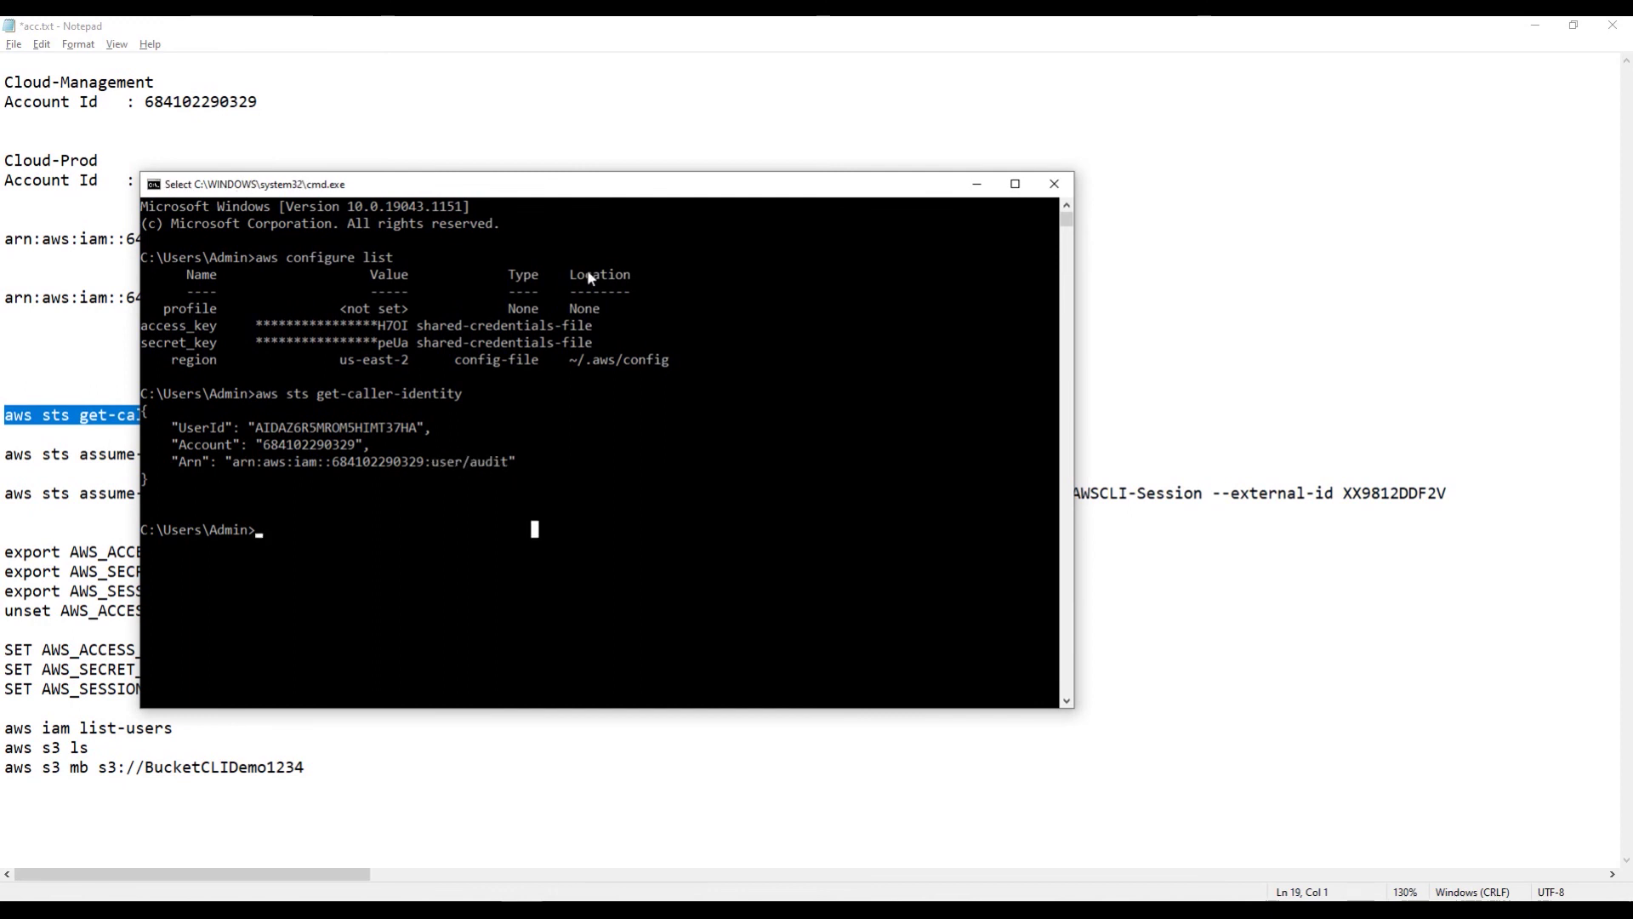
{"action": "left_click", "coordinate": [977, 185]}
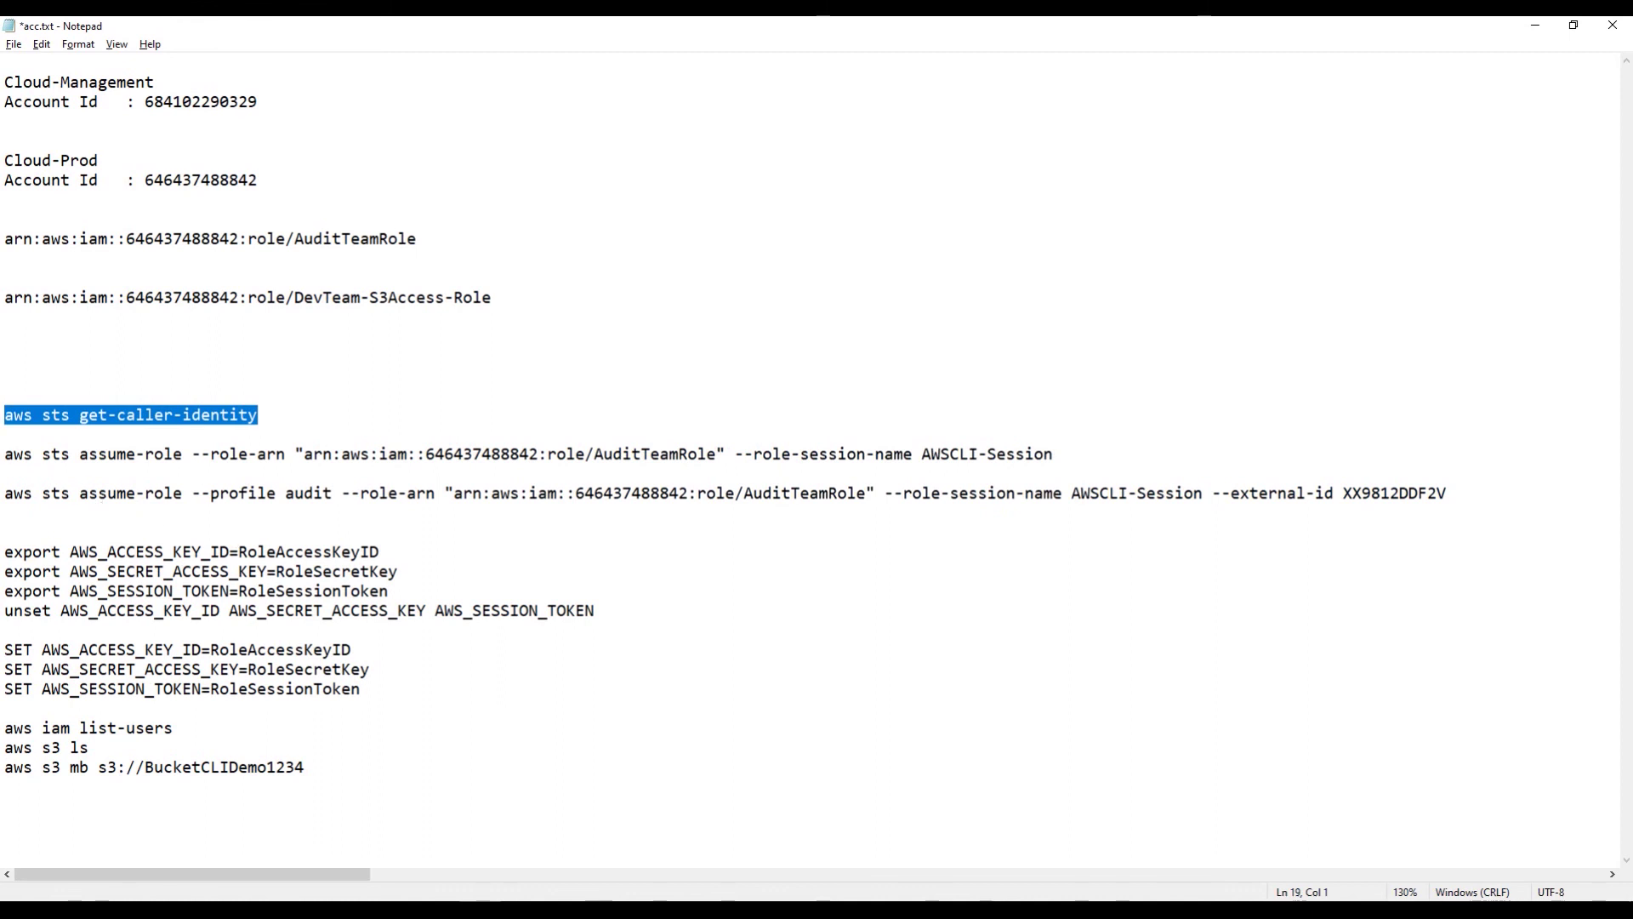
Step: Review the export/unset lines, SET lines, --profile audit and --external-id options in the notes
{"action": "left_click_drag", "start_coordinate": [5, 553], "coordinate": [627, 609]}
{"action": "left_click_drag", "start_coordinate": [361, 690], "coordinate": [14, 650]}
{"action": "left_click", "coordinate": [917, 441]}
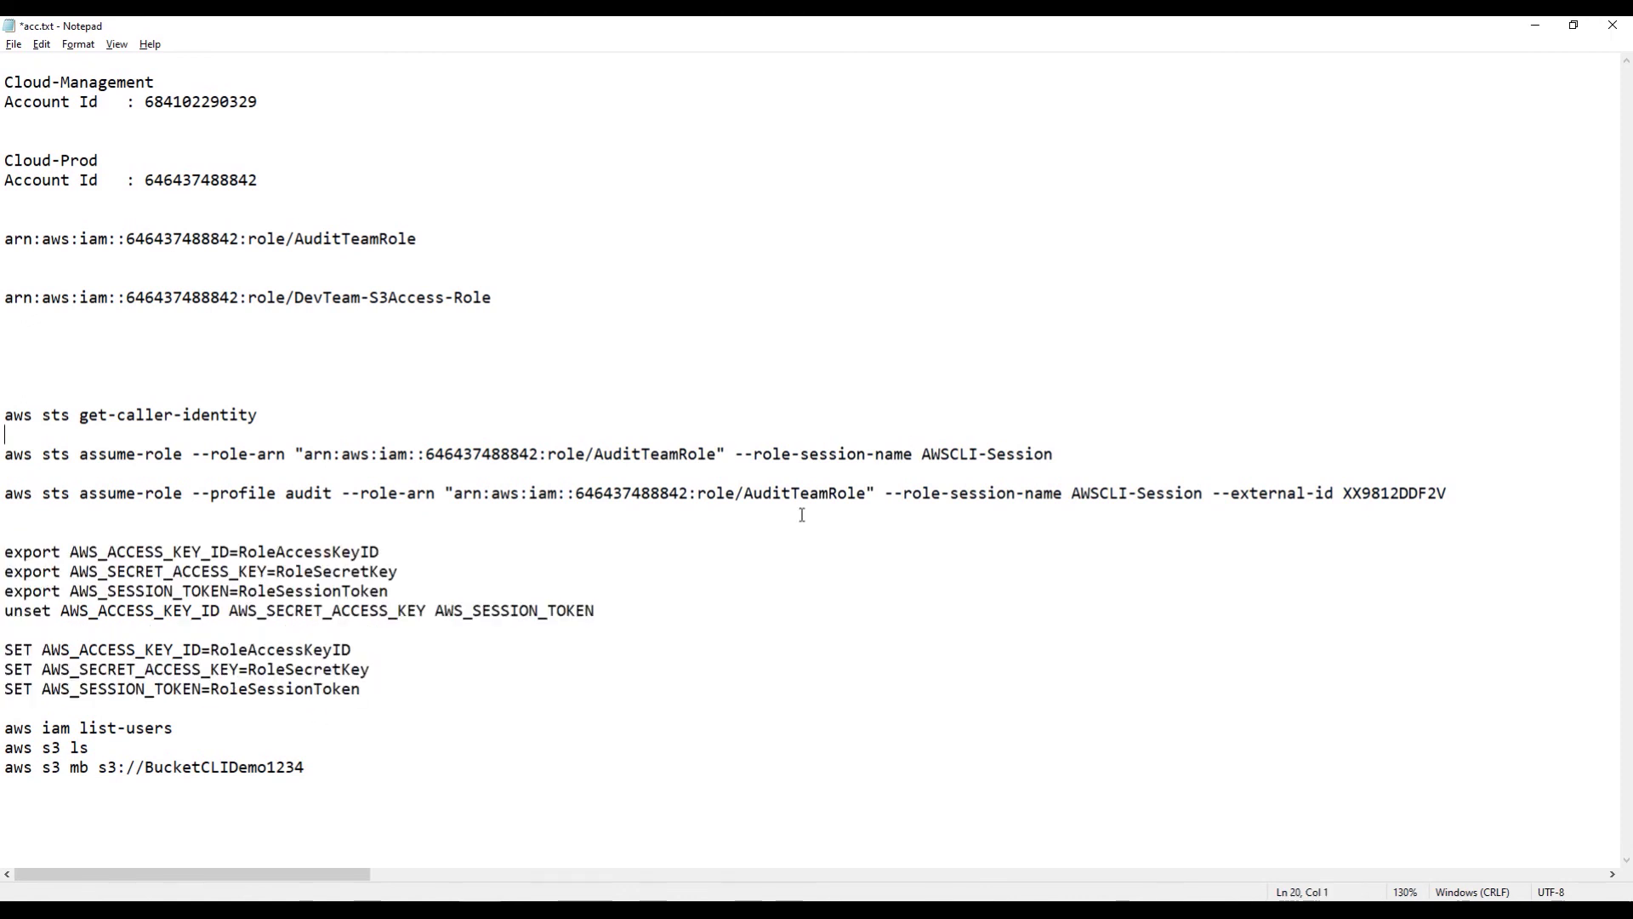
{"action": "left_click_drag", "start_coordinate": [197, 495], "coordinate": [335, 500]}
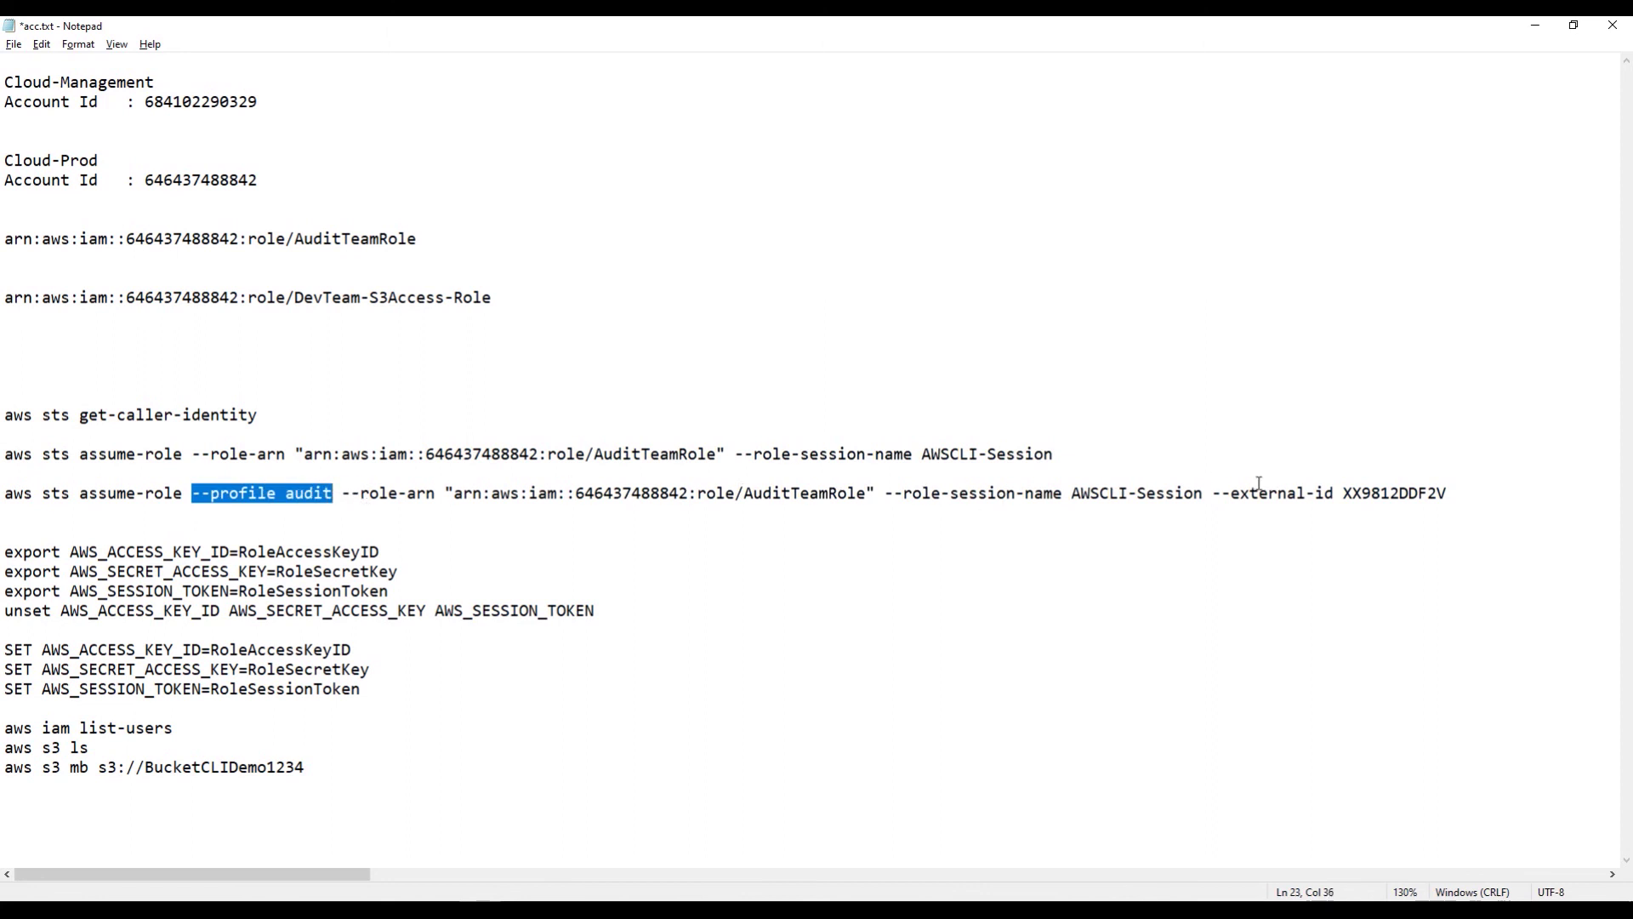
{"action": "left_click_drag", "start_coordinate": [1218, 493], "coordinate": [1448, 495]}
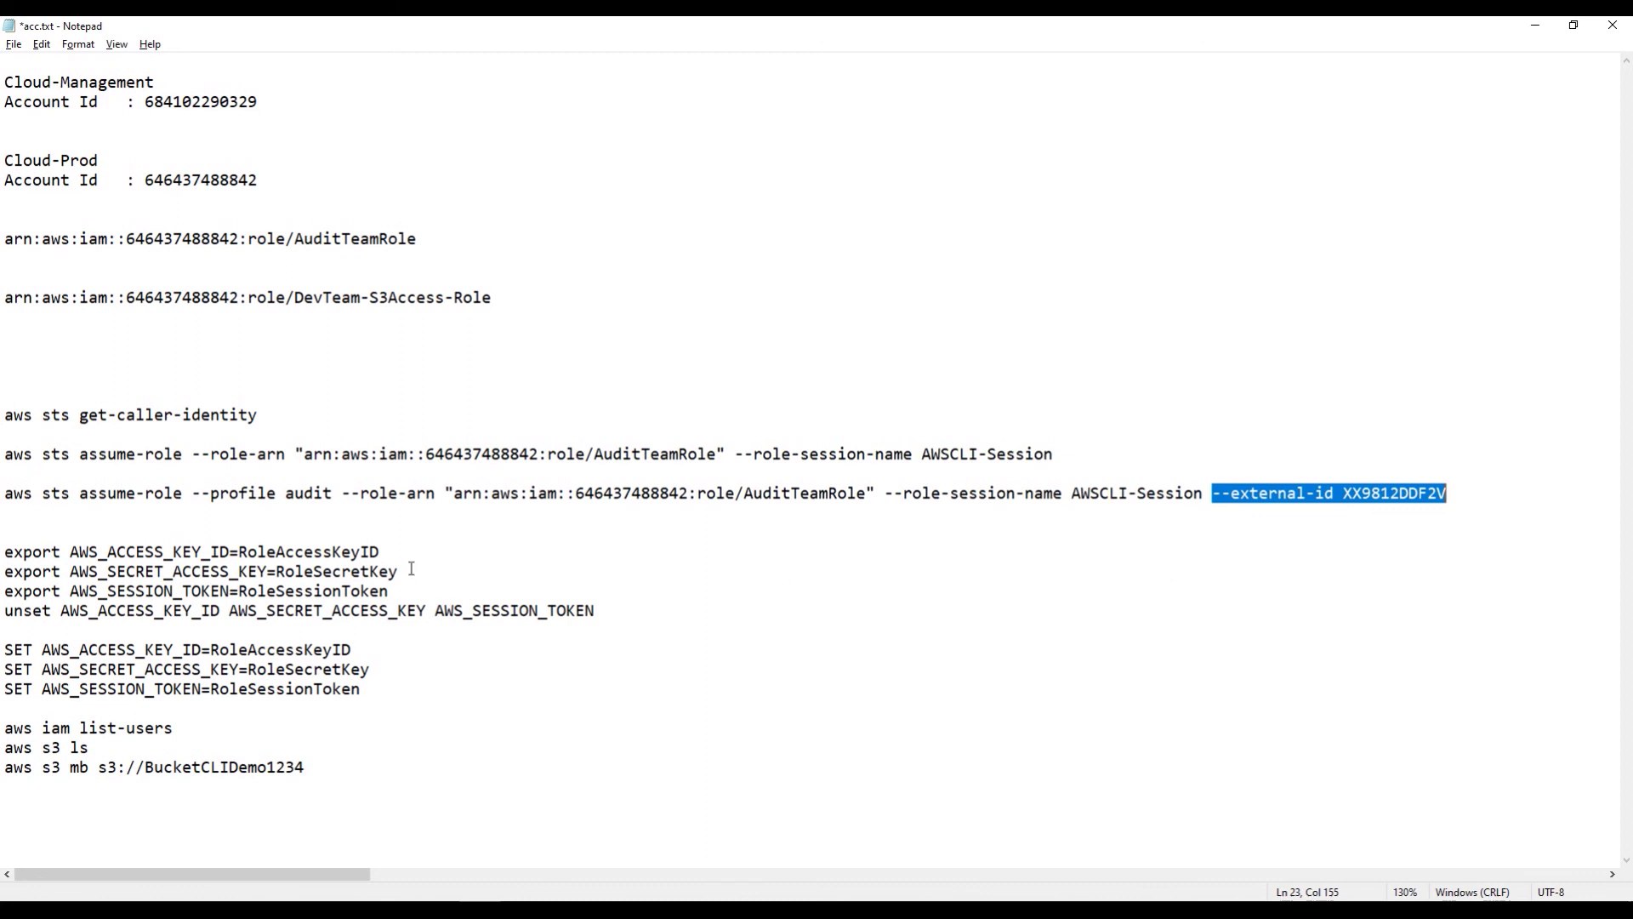
Step: Copy the simple AuditTeamRole assume-role command with session AWSCLI-Session and run it in Command Prompt
{"action": "left_click_drag", "start_coordinate": [1074, 454], "coordinate": [4, 454]}
{"action": "key", "text": "ctrl+c"}
{"action": "key", "text": "alt+Tab"}
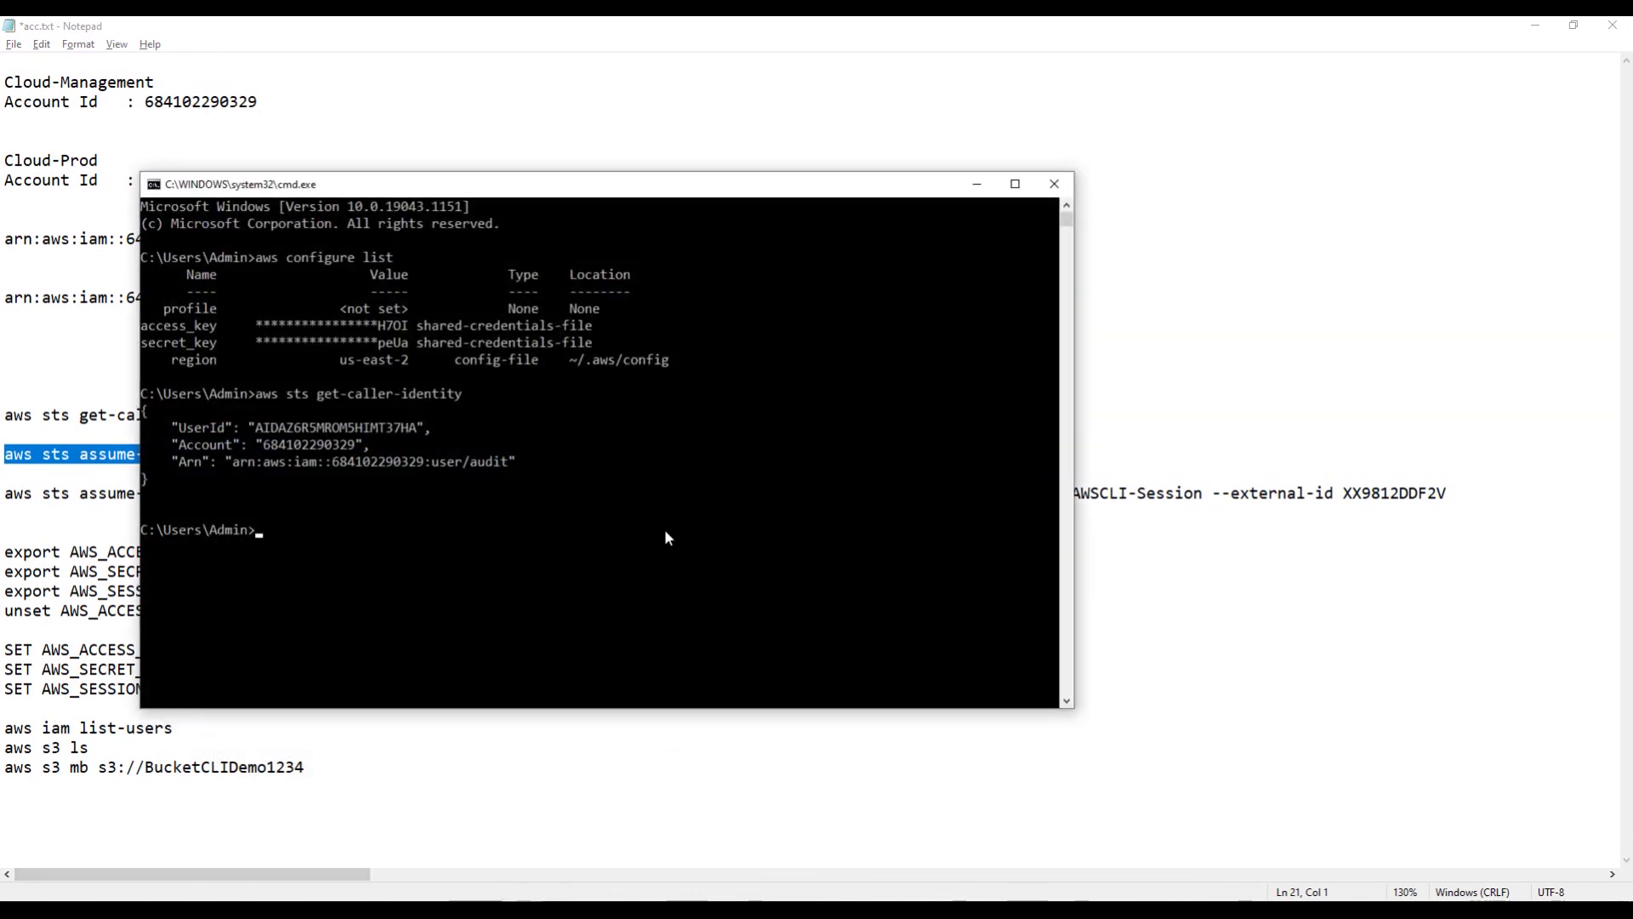
{"action": "key", "text": "alt+Tab"}
{"action": "right_click", "coordinate": [60, 466]}
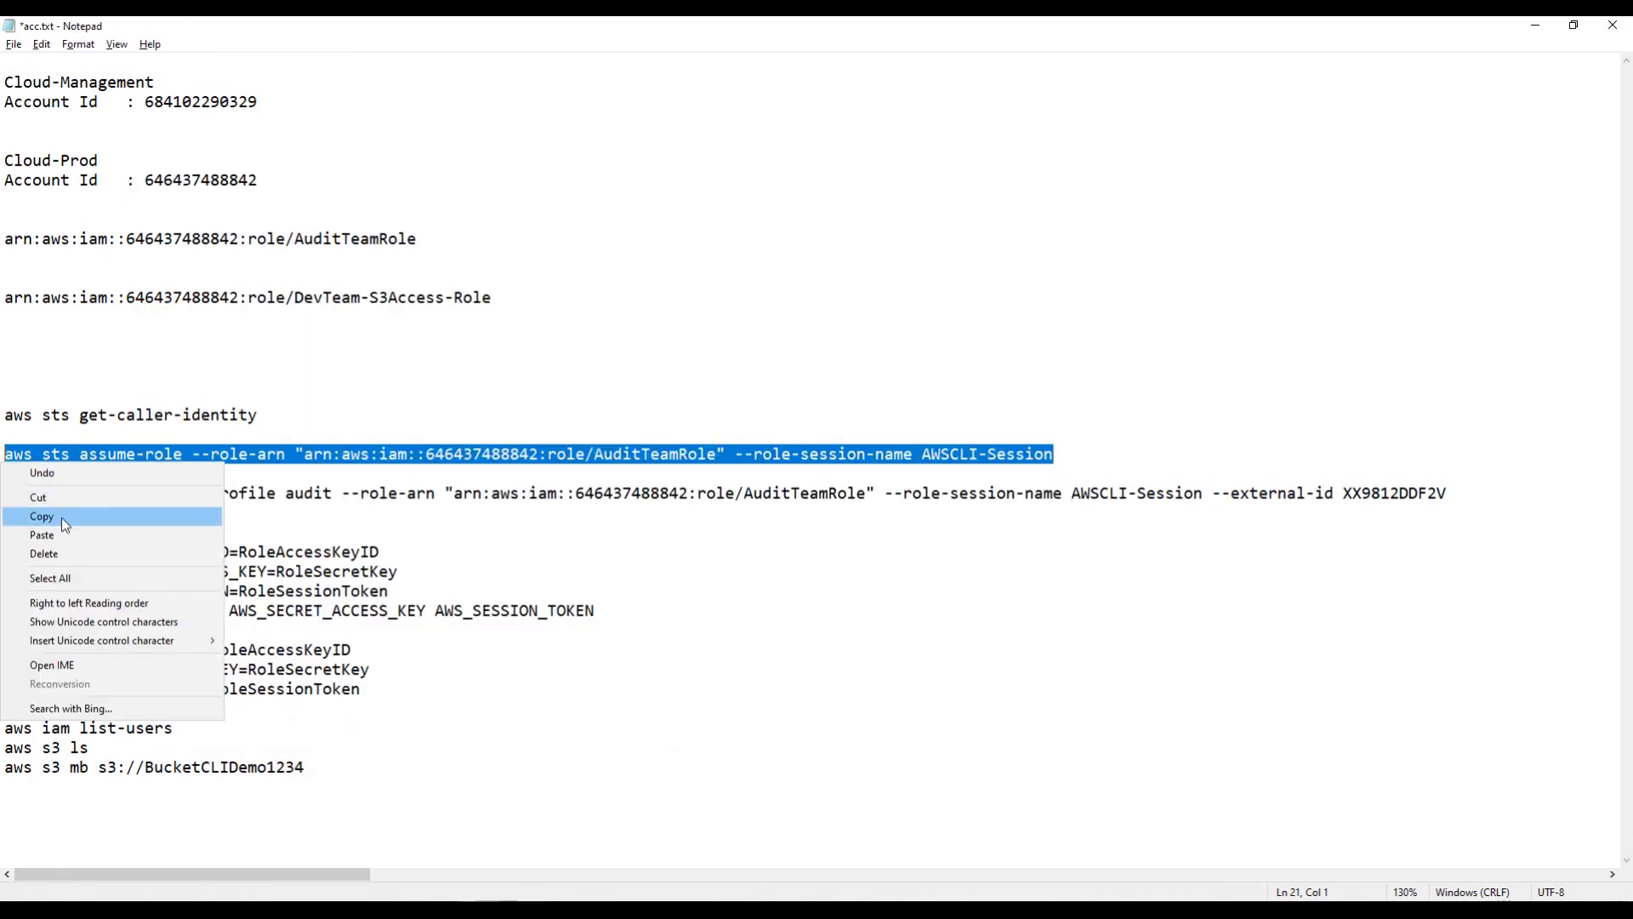
{"action": "left_click", "coordinate": [61, 517]}
{"action": "key", "text": "alt+Tab"}
{"action": "right_click", "coordinate": [548, 482]}
{"action": "key", "text": "Return"}
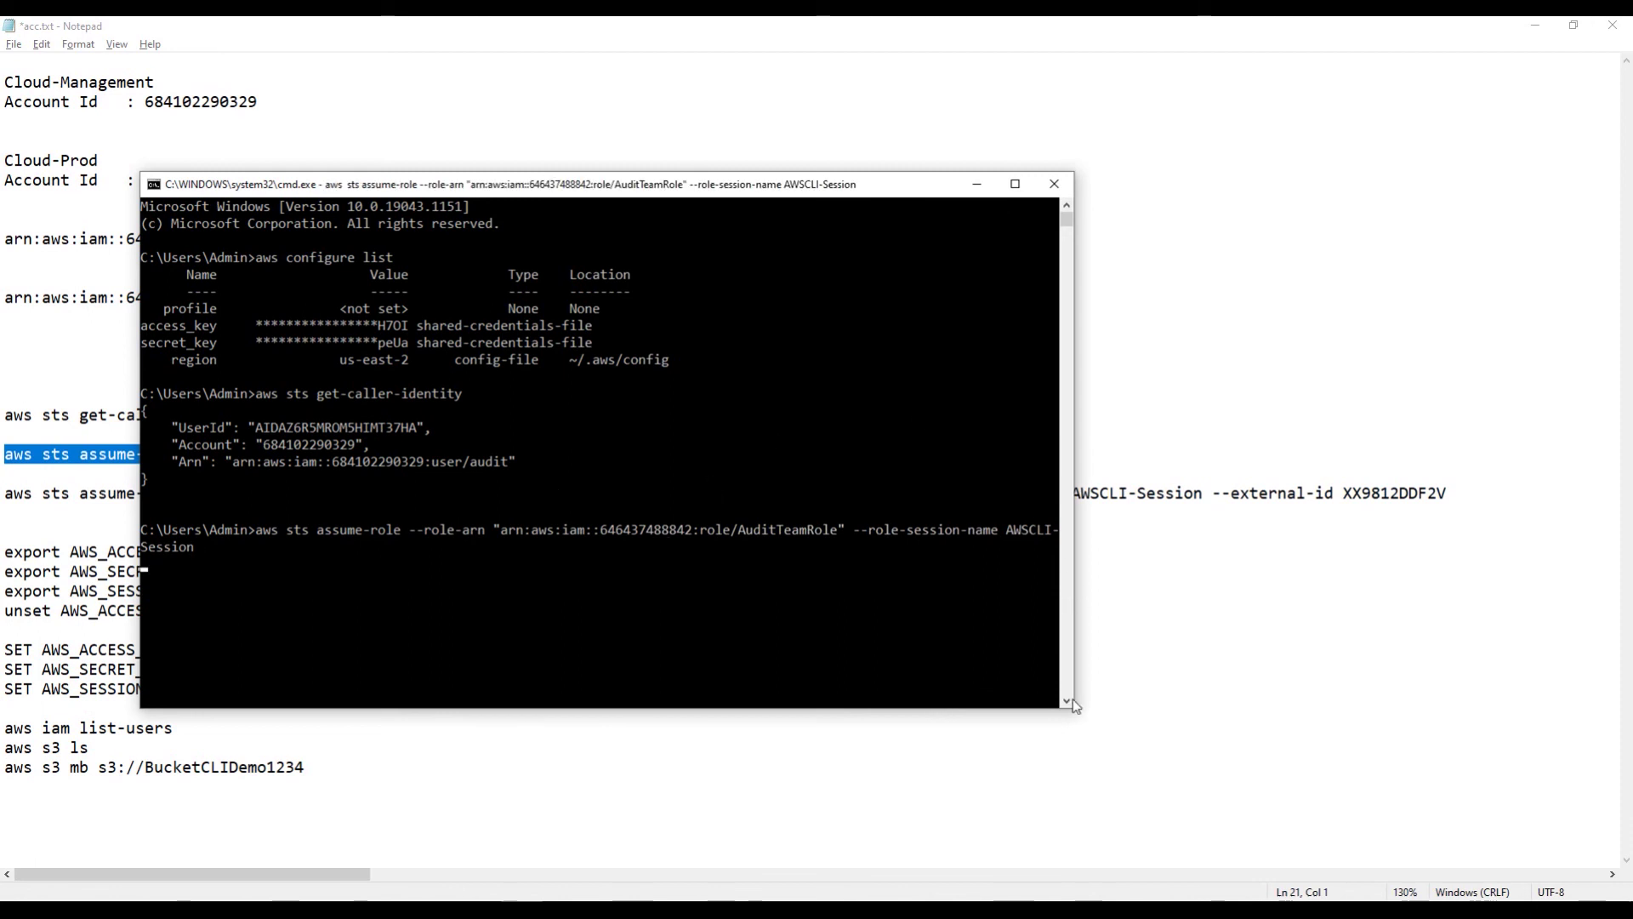